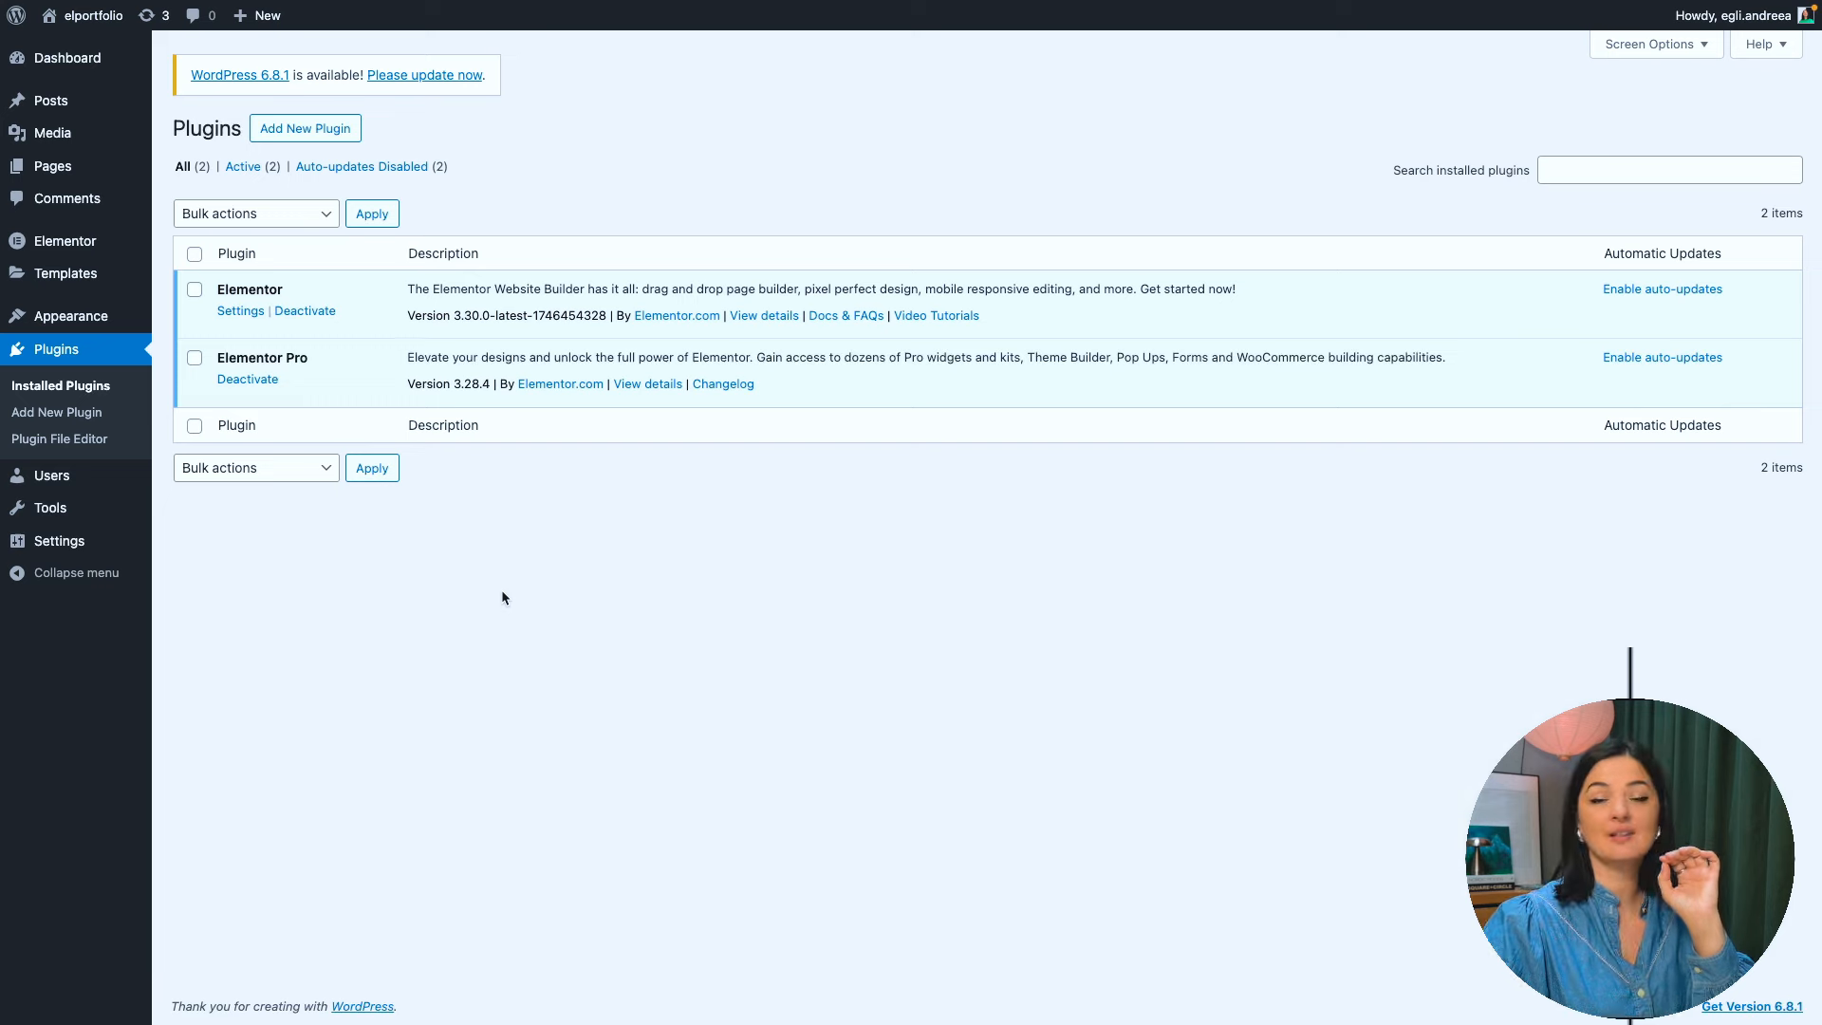
- Switch to the Elementor release page on GitHub and download elementor-3.30.0-latest-1746774934.zip
mouse_move(2, 712)
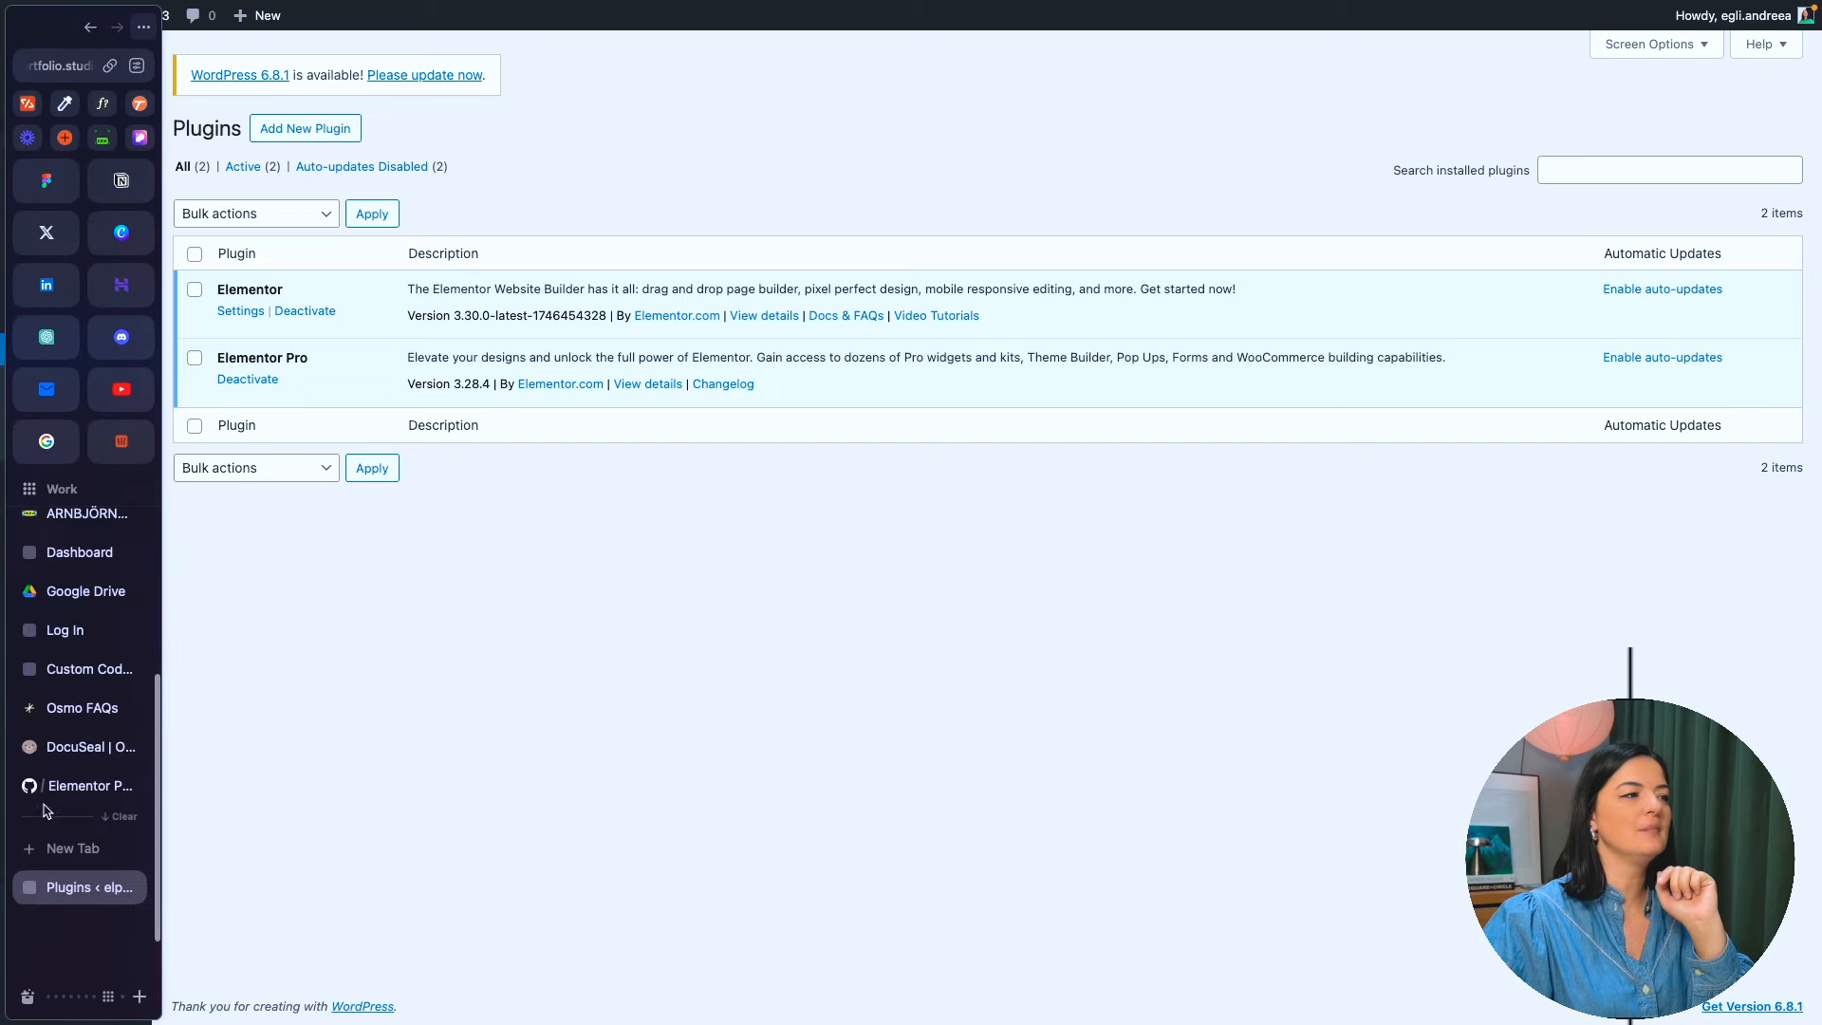
click(76, 785)
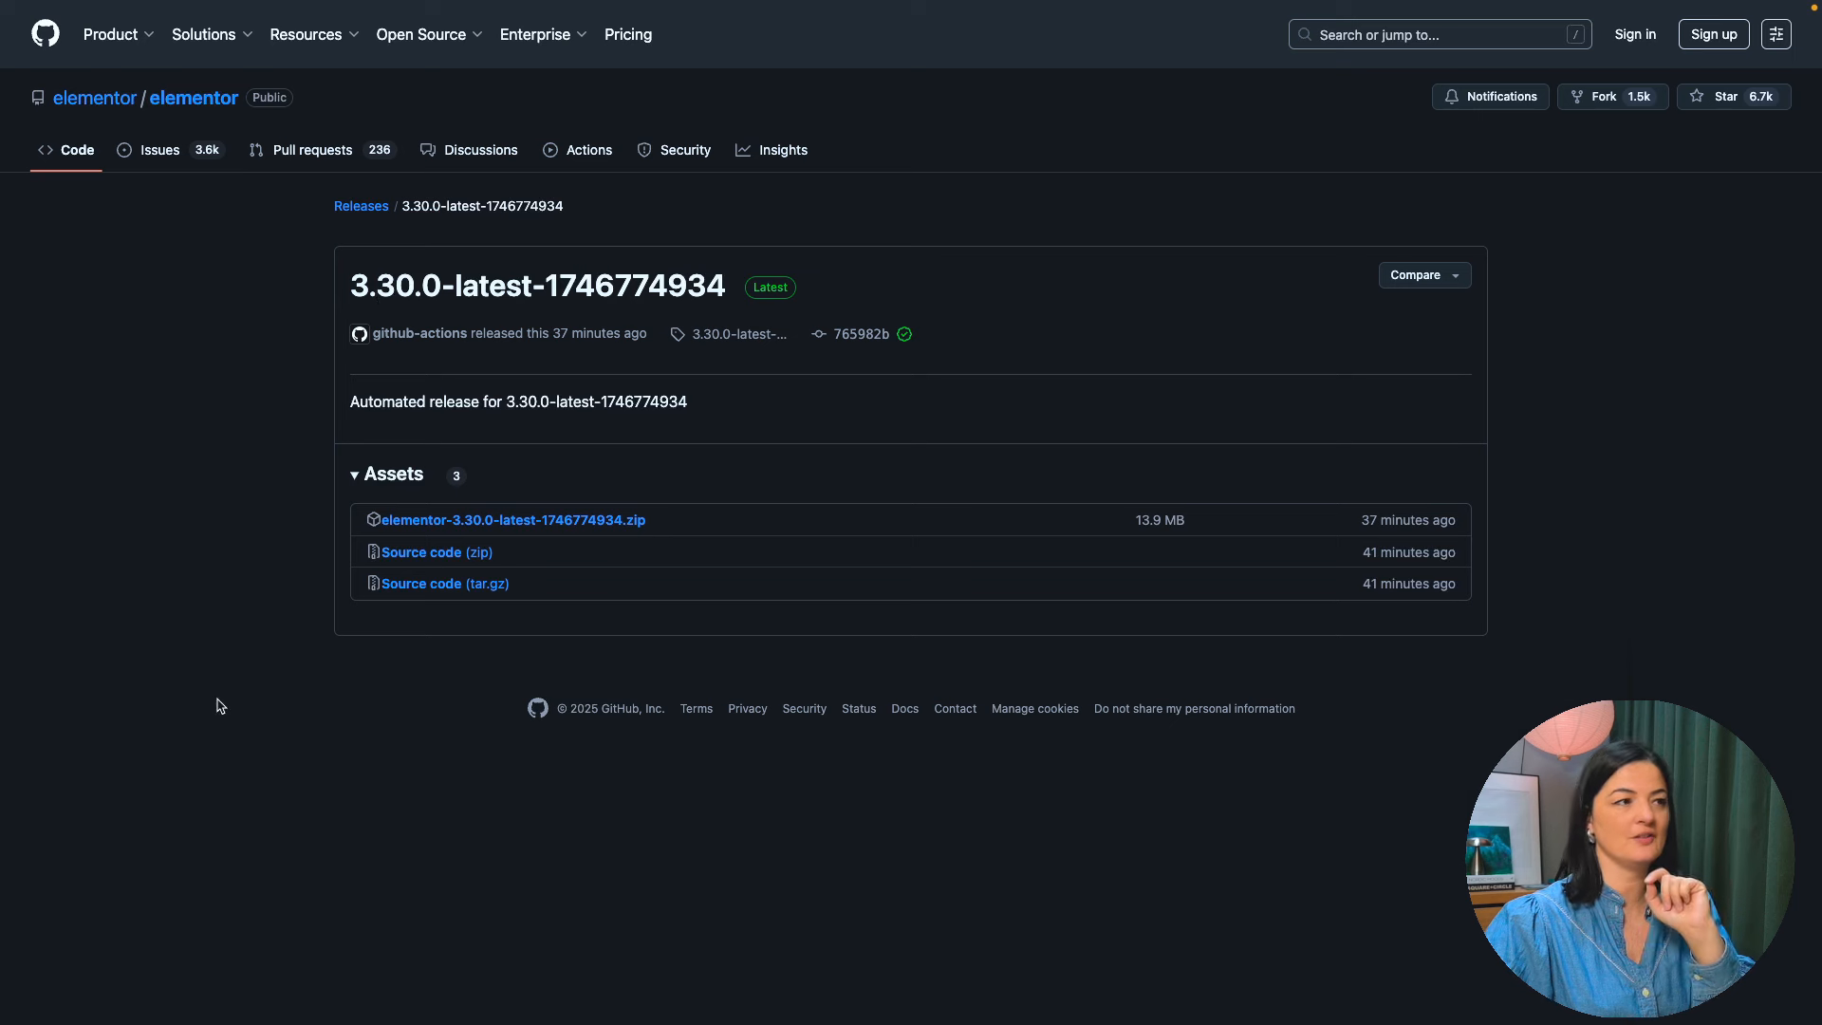
click(418, 523)
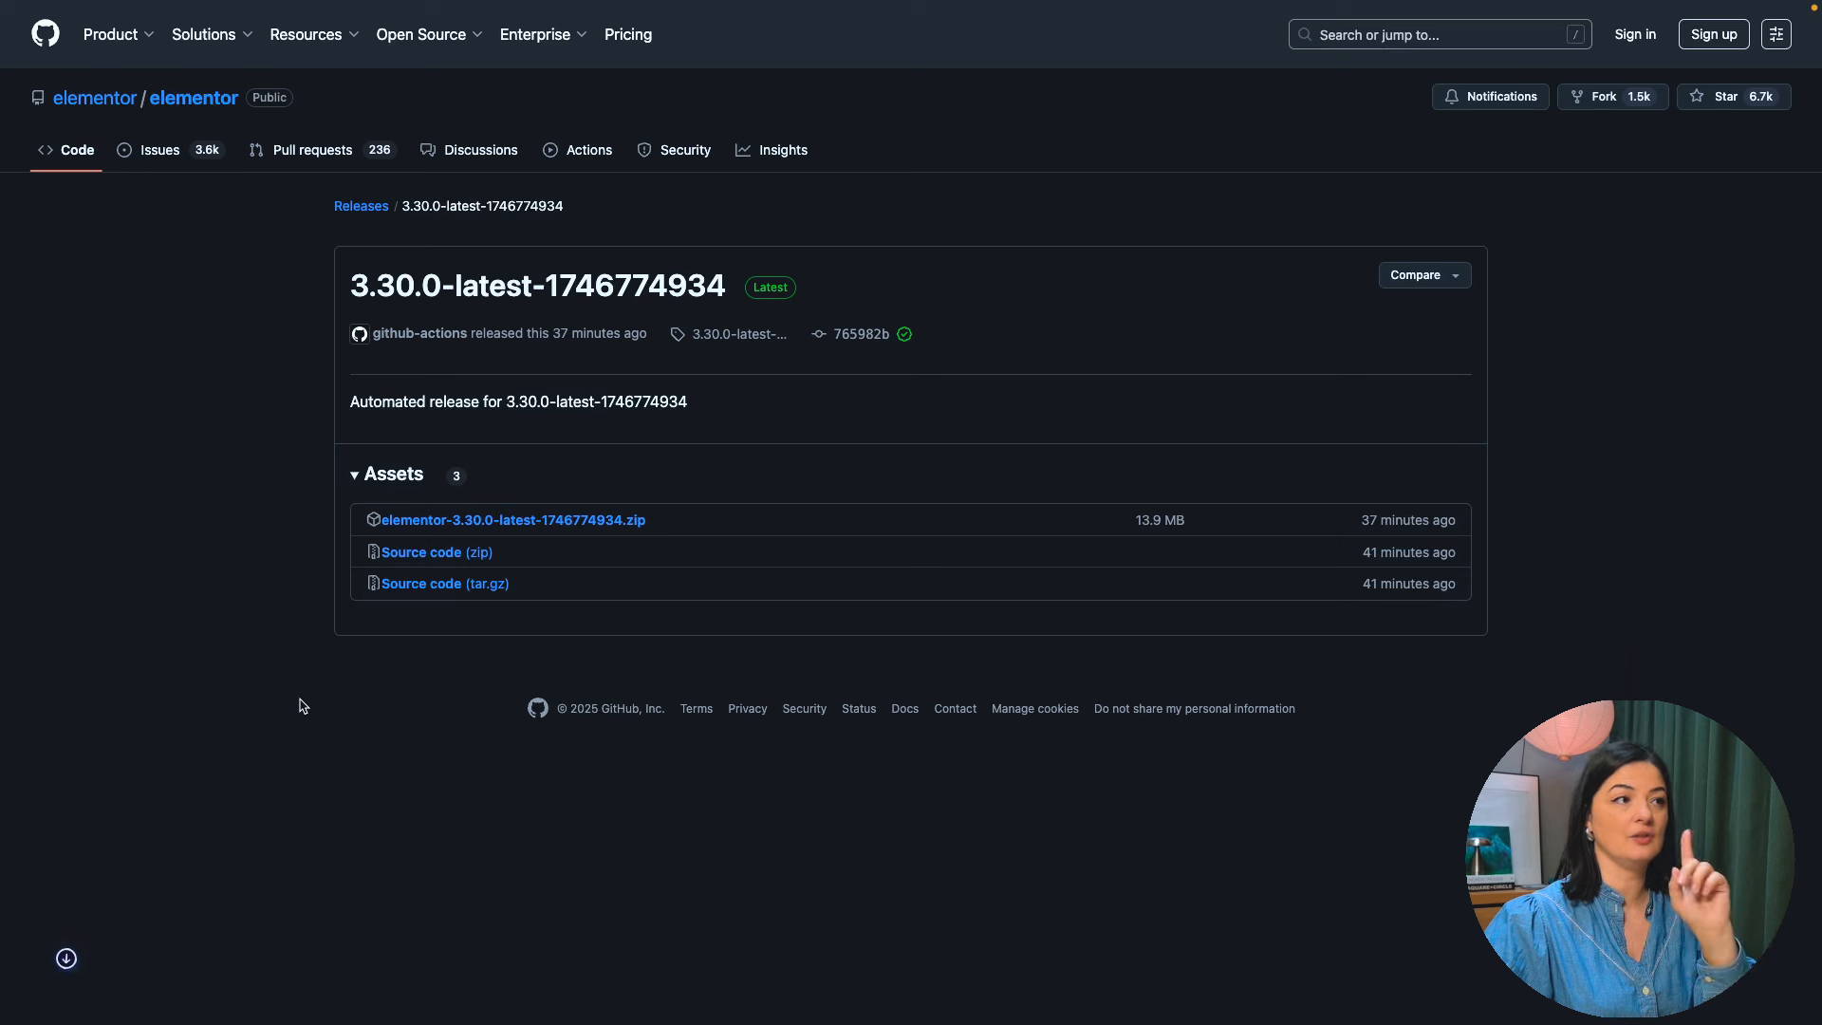
mouse_move(2, 659)
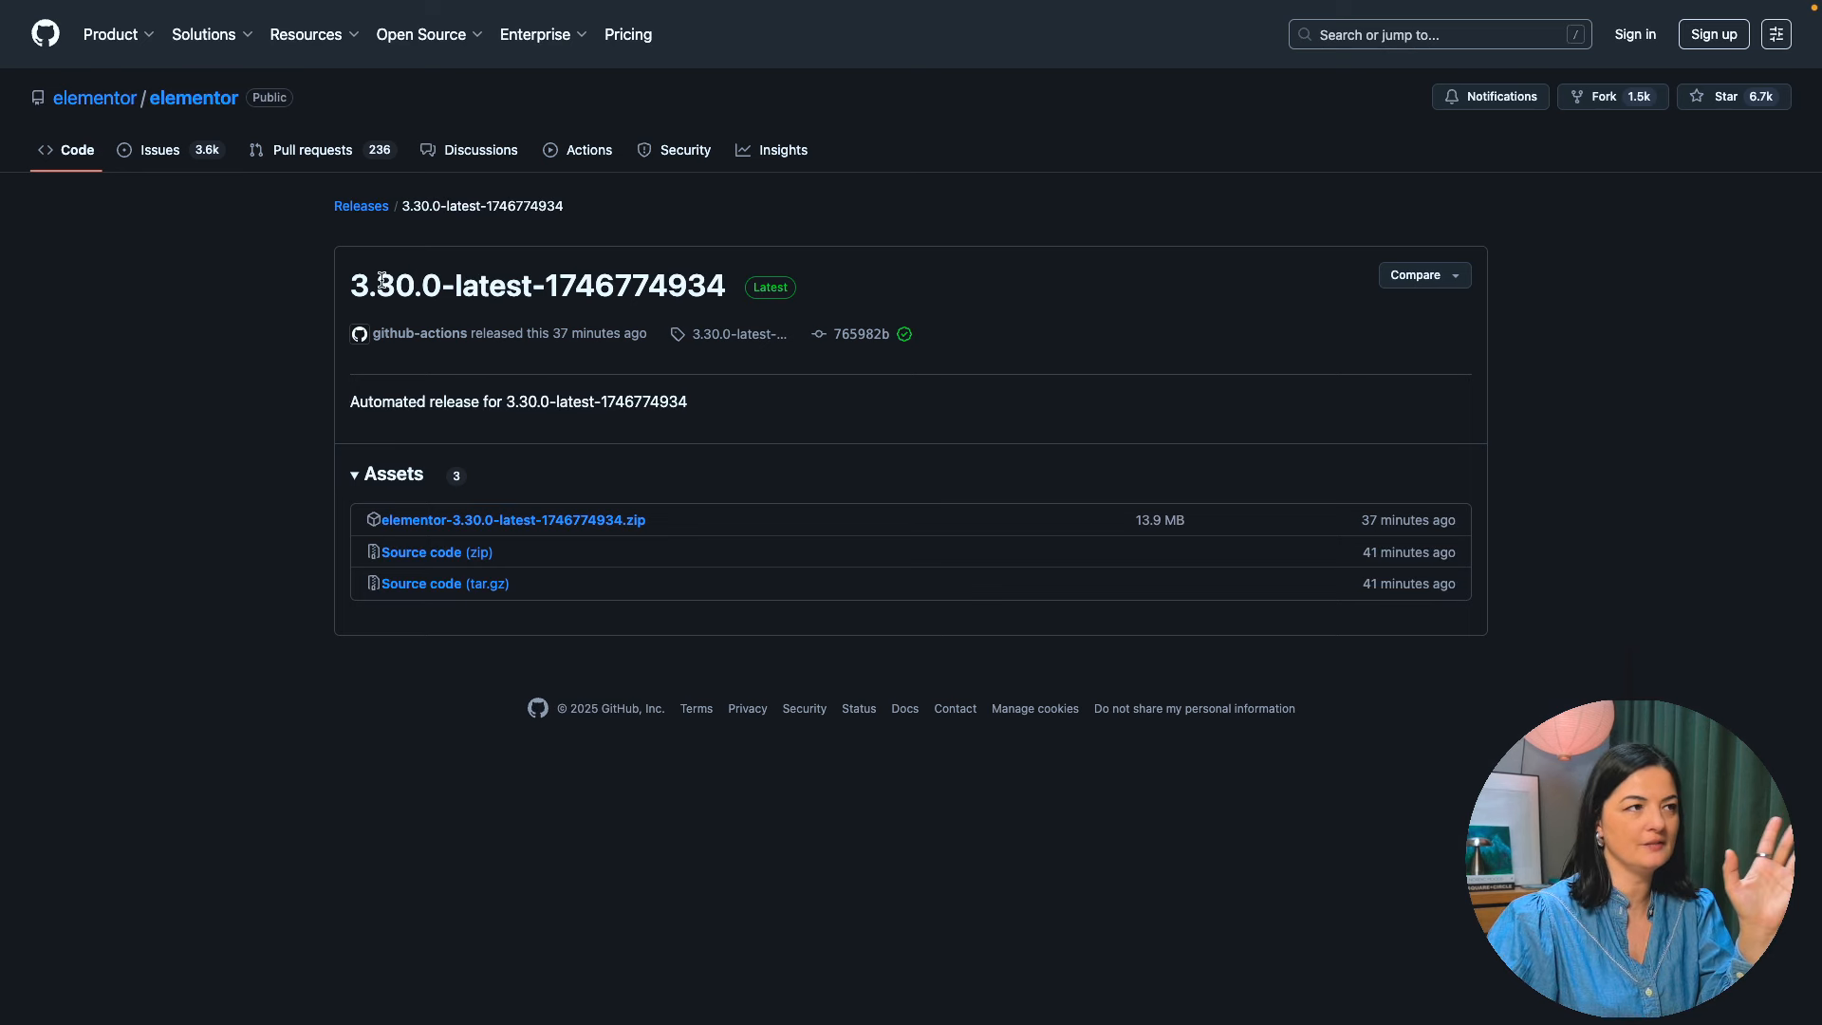
drag(353, 281, 411, 282)
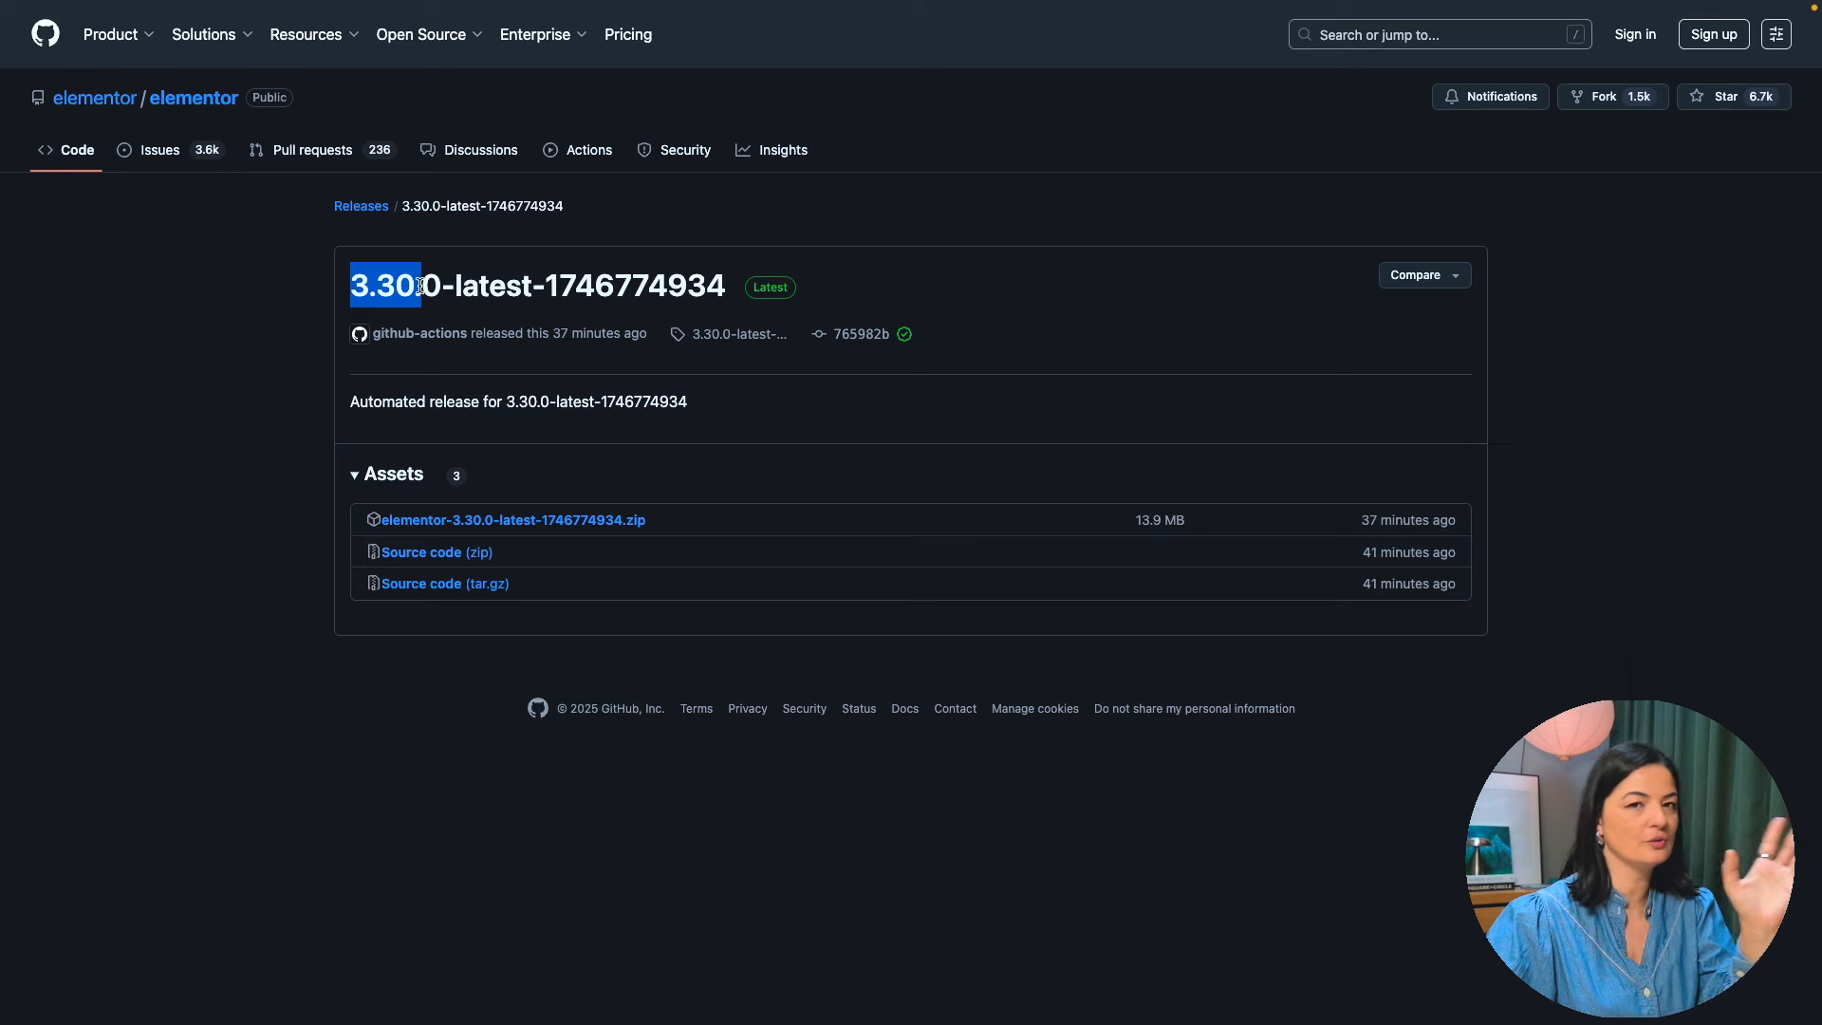
click(118, 669)
- Return to the WordPress plugins page, upload the downloaded Elementor 3.30.0 zip and replace the installed version with it
mouse_move(5, 818)
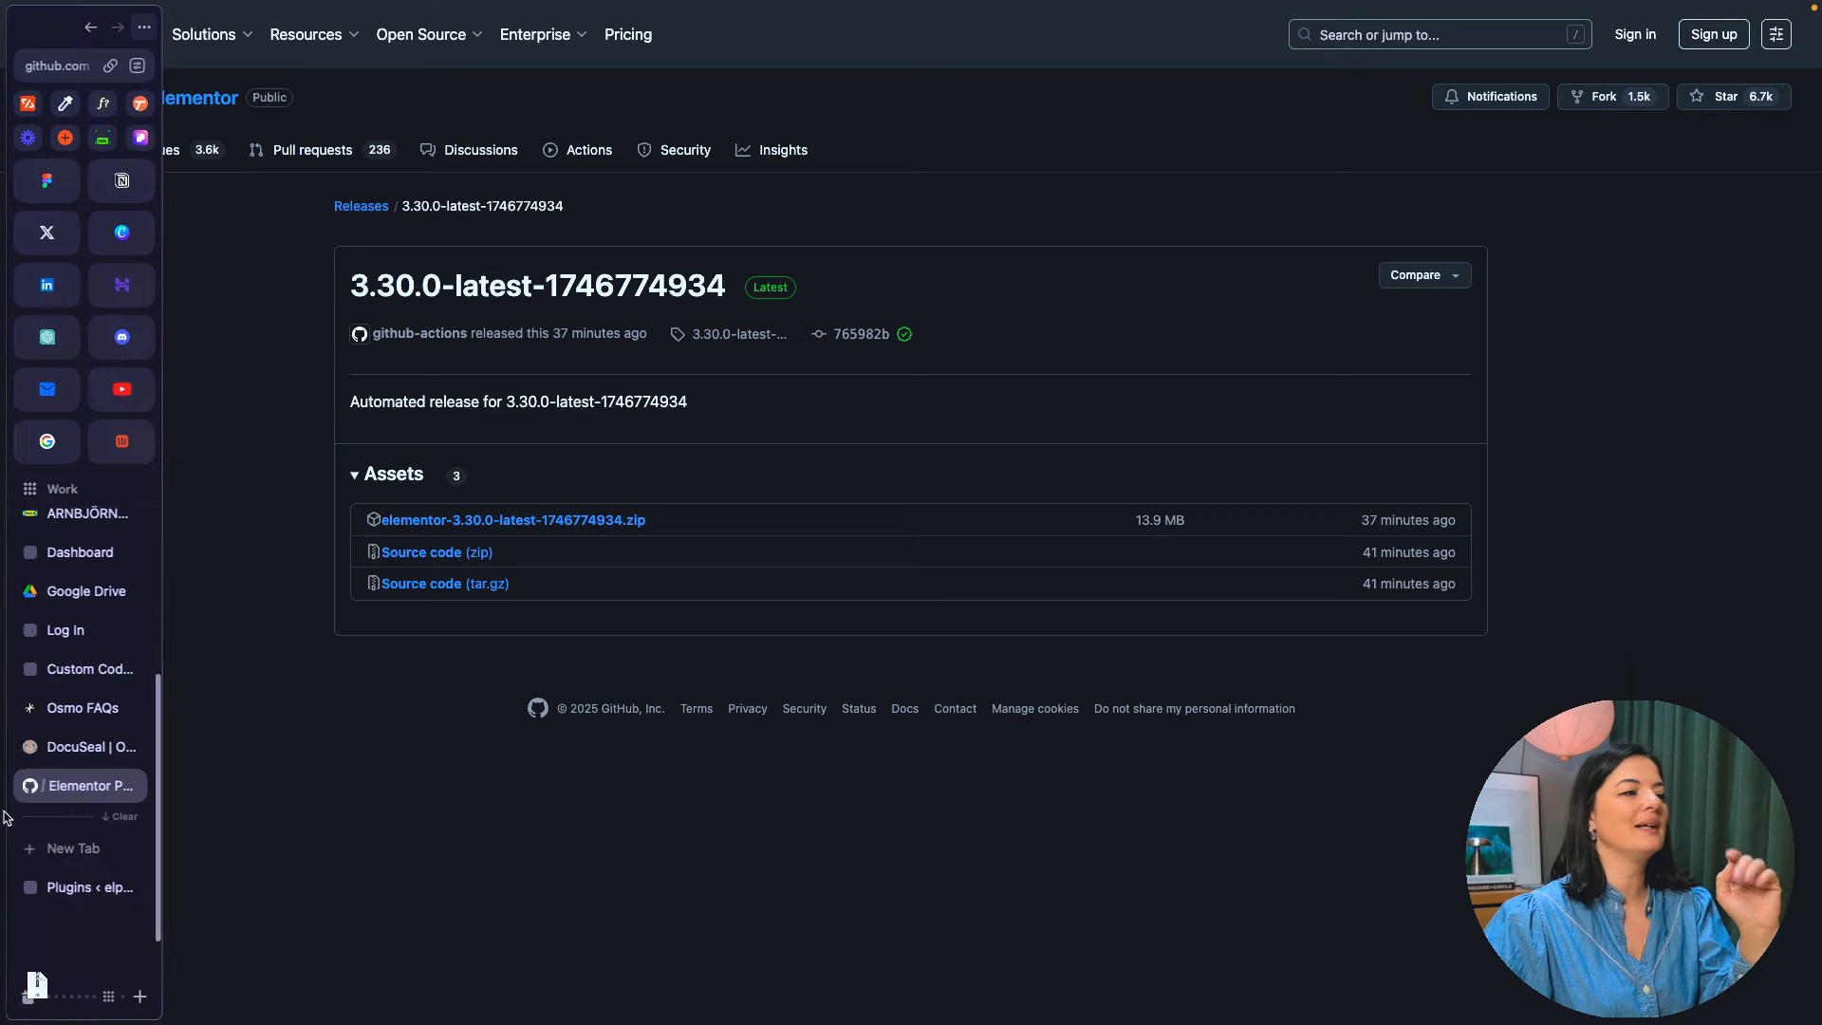
click(67, 887)
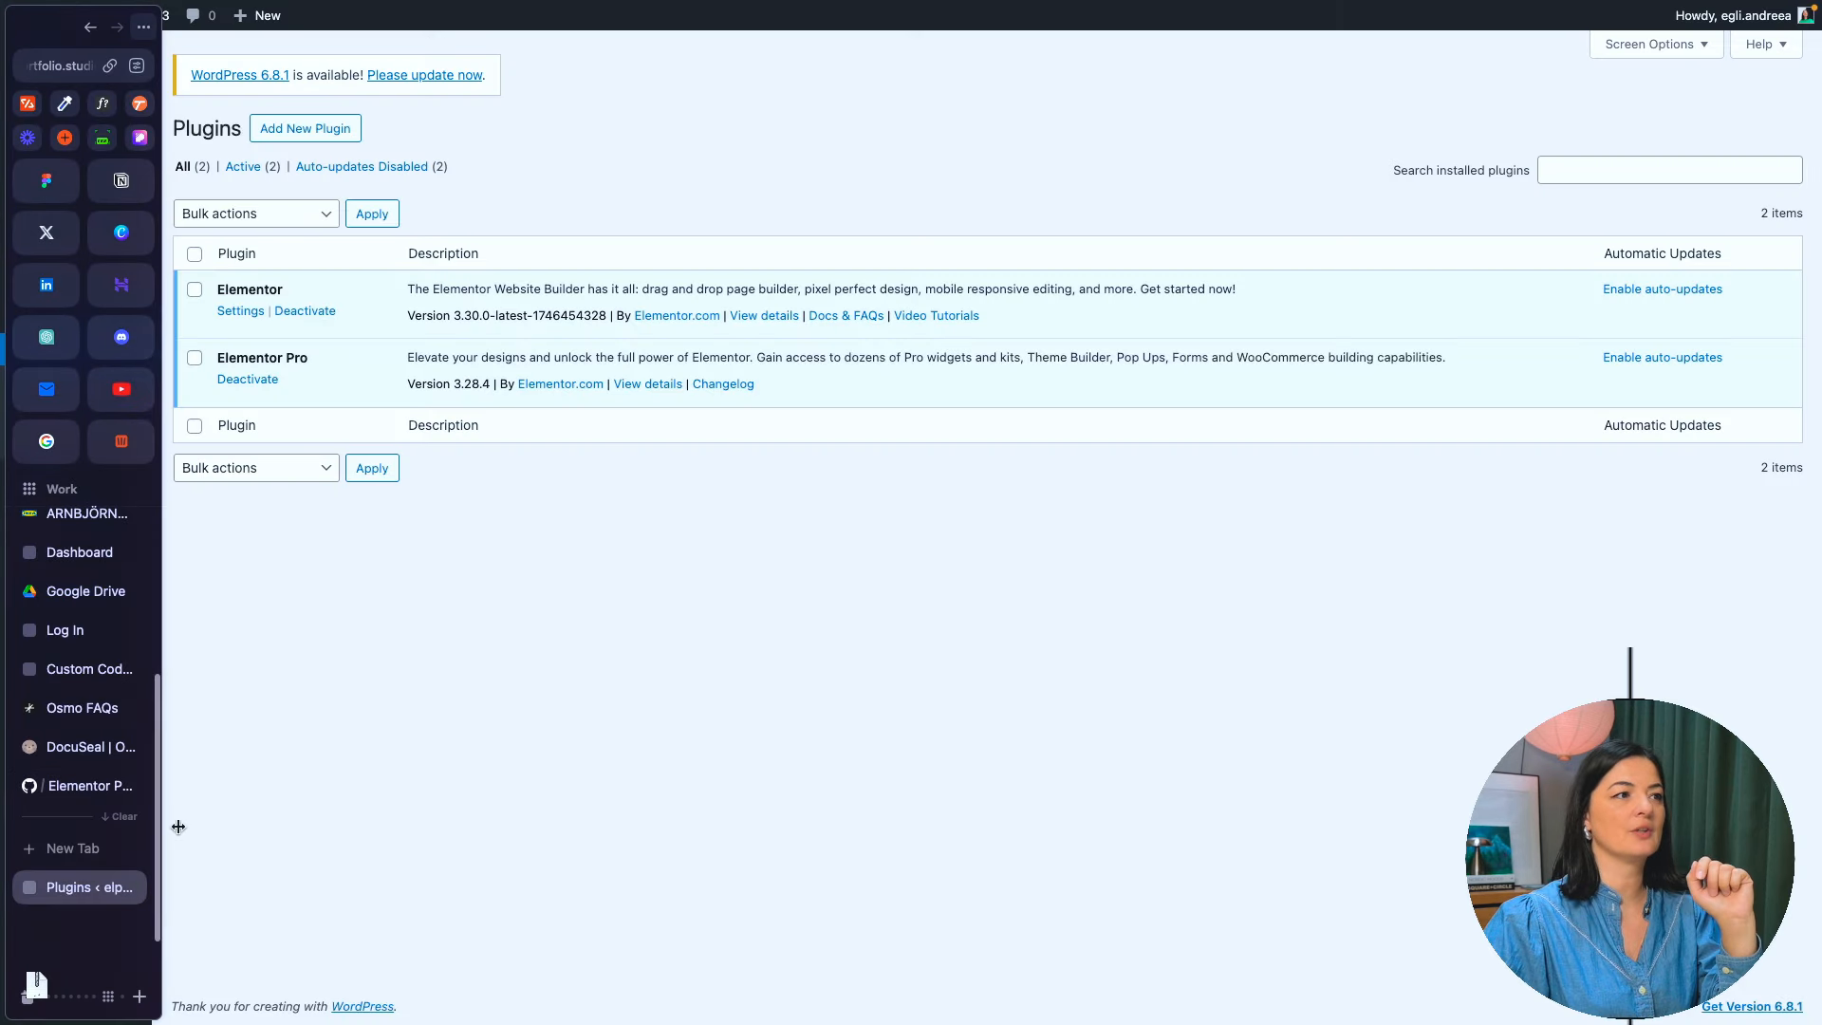
click(303, 129)
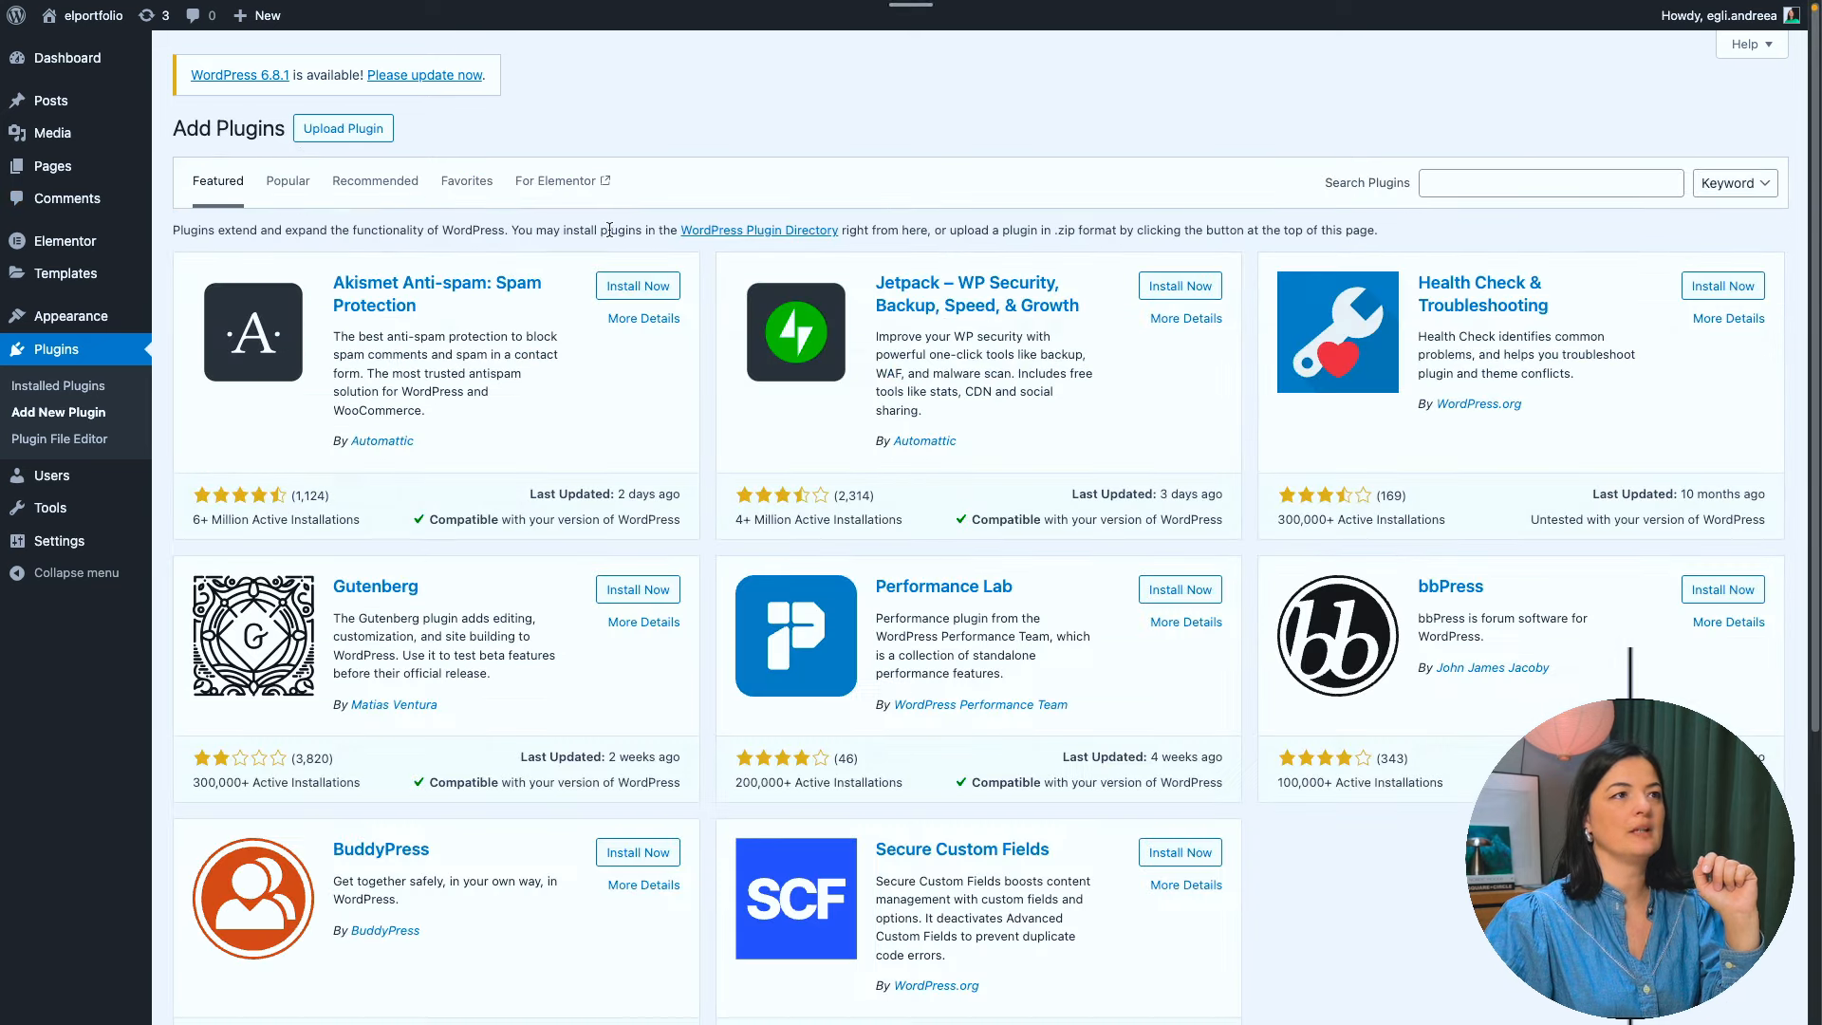
click(376, 136)
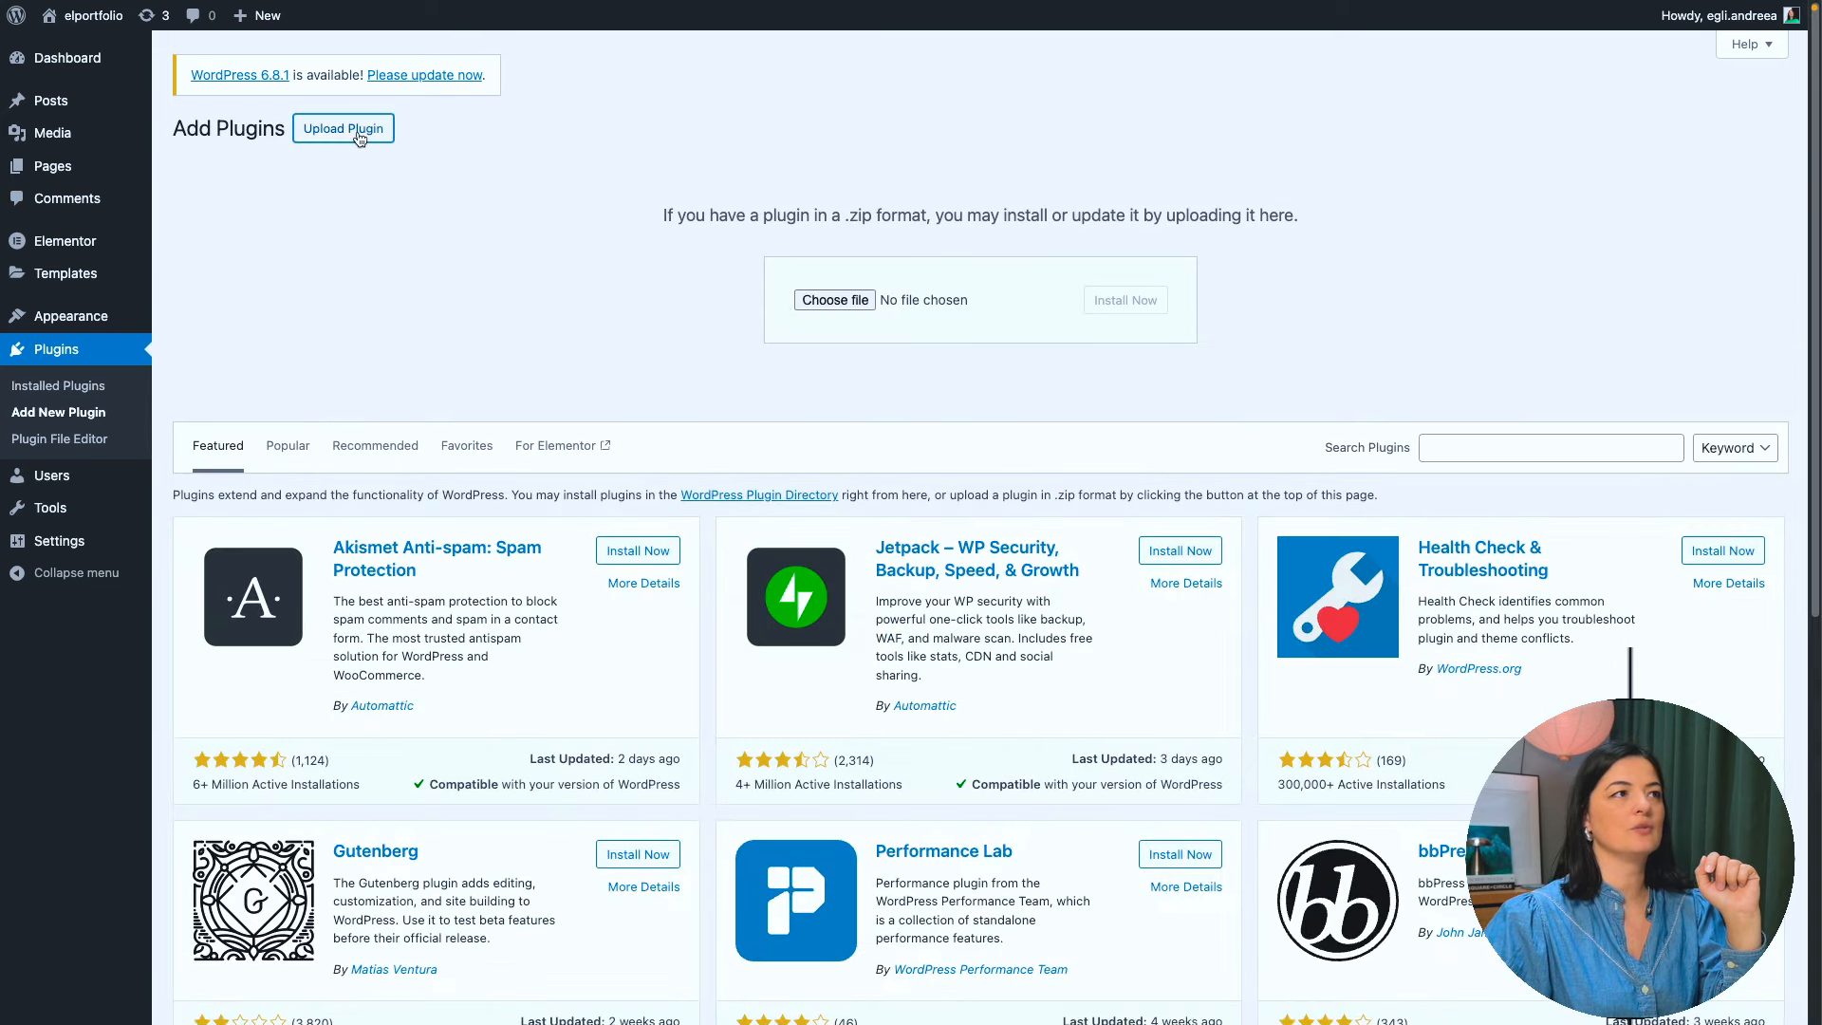
mouse_move(5, 946)
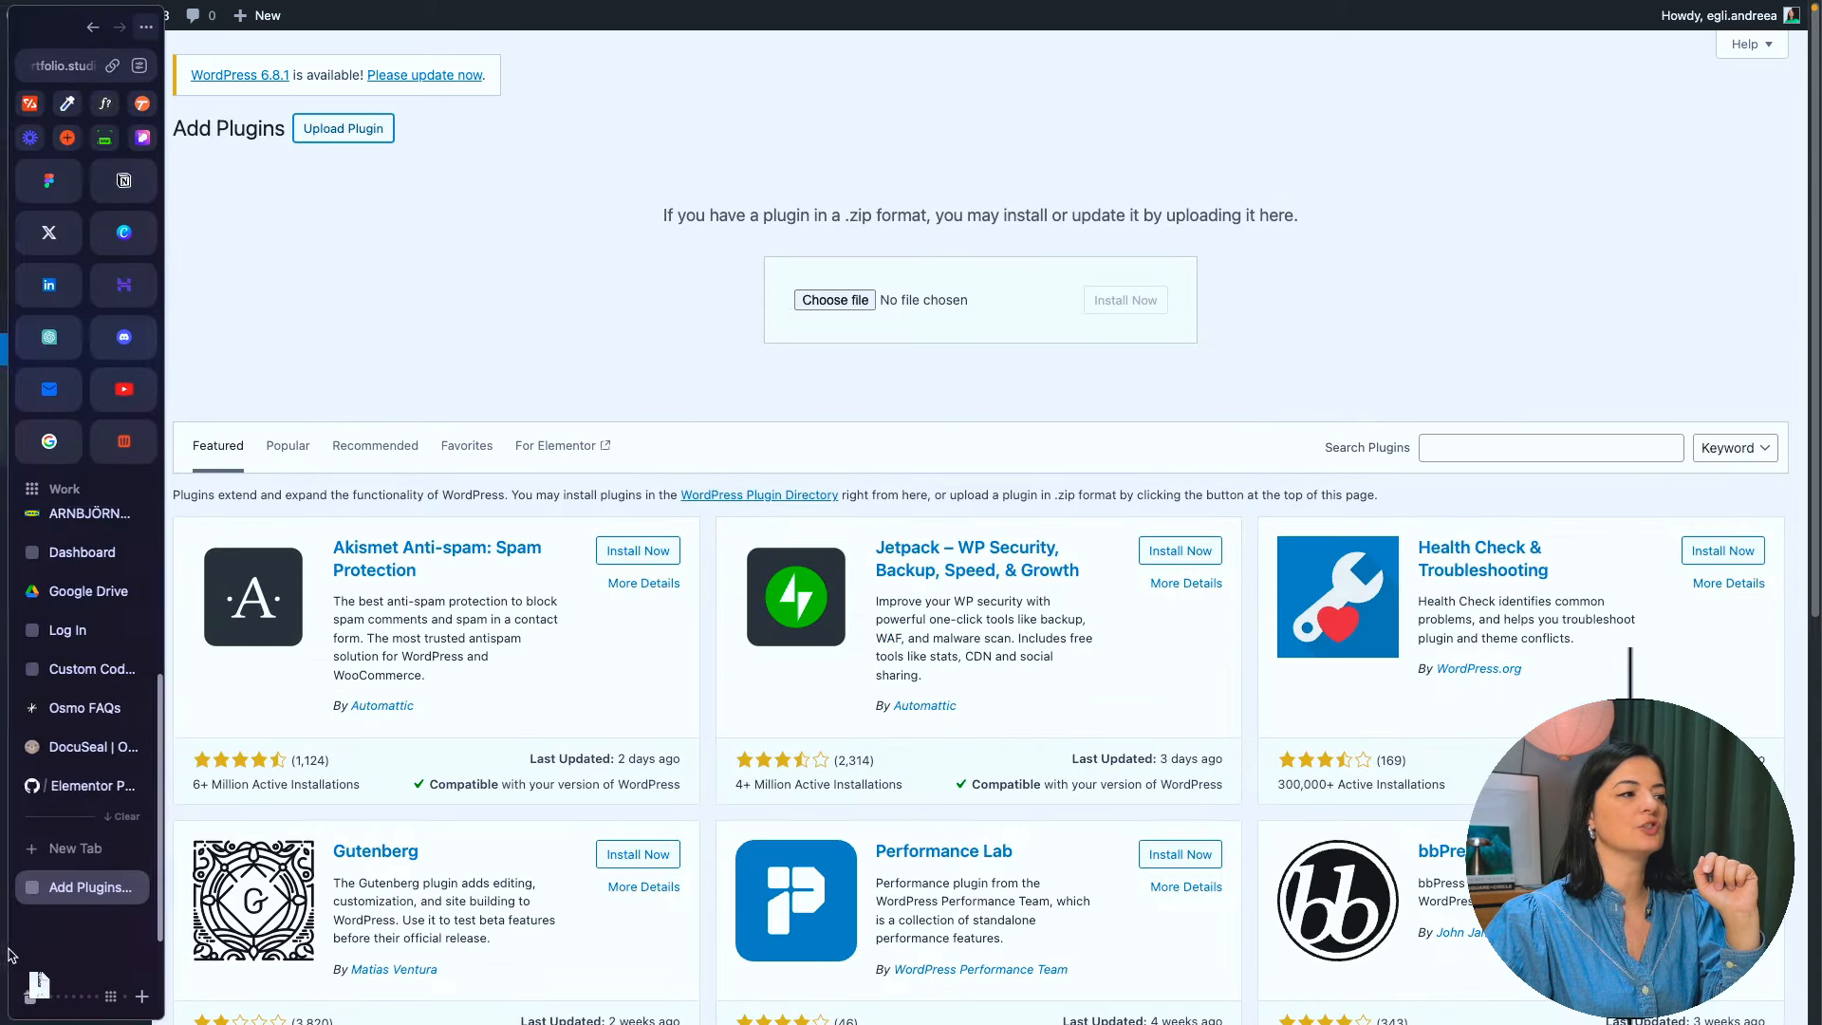
drag(28, 960, 837, 317)
click(1111, 313)
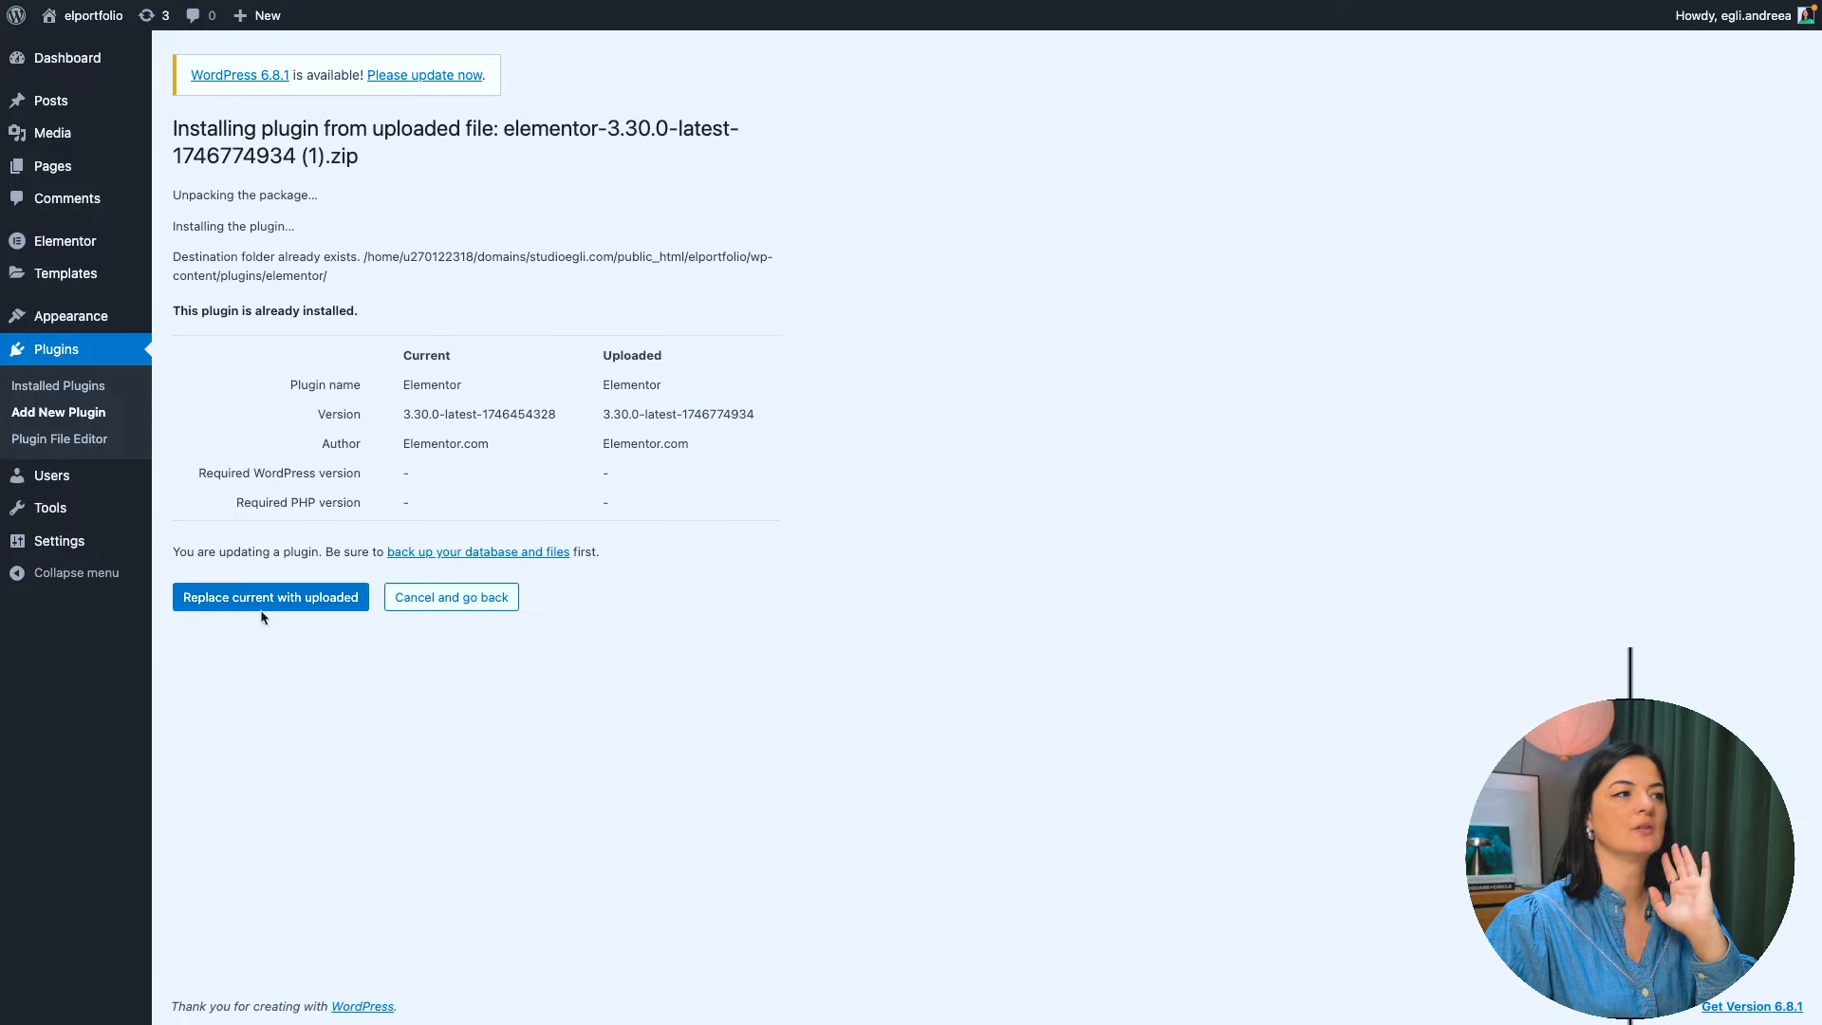
click(280, 596)
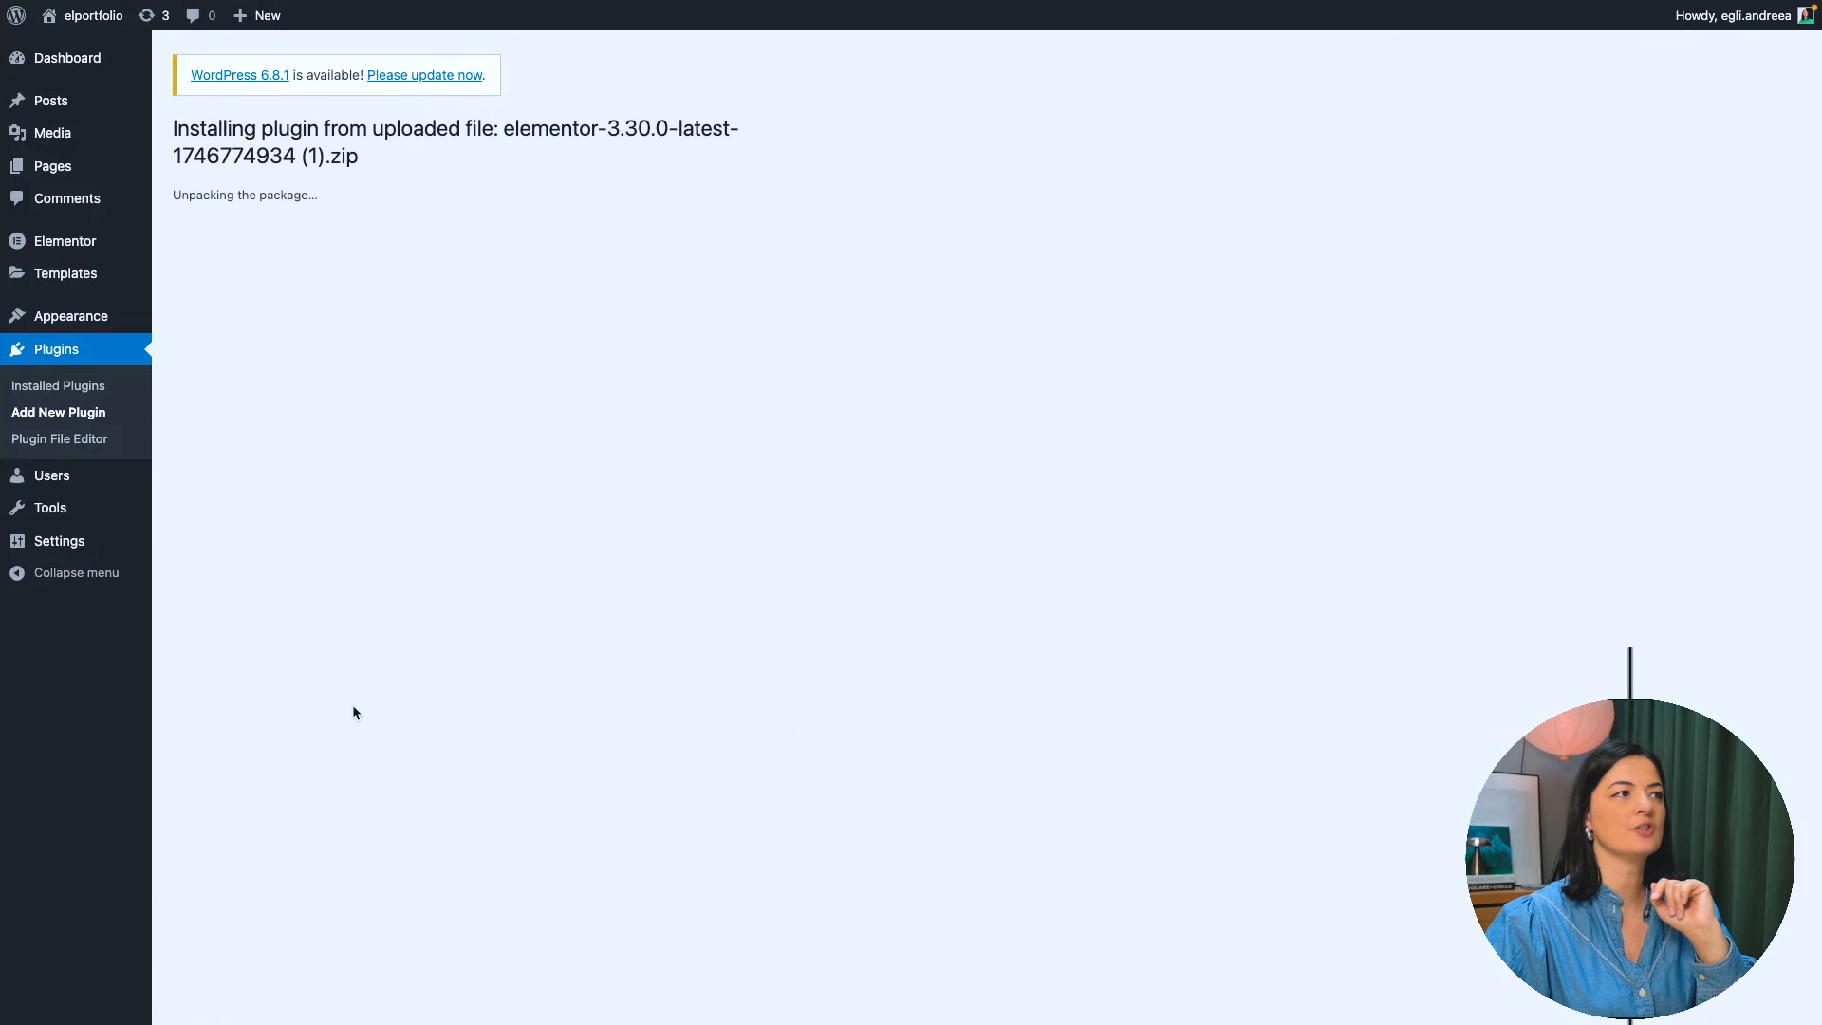
- Go to Elementor's Editor V4 settings and try out the new editor experience
mouse_move(67, 255)
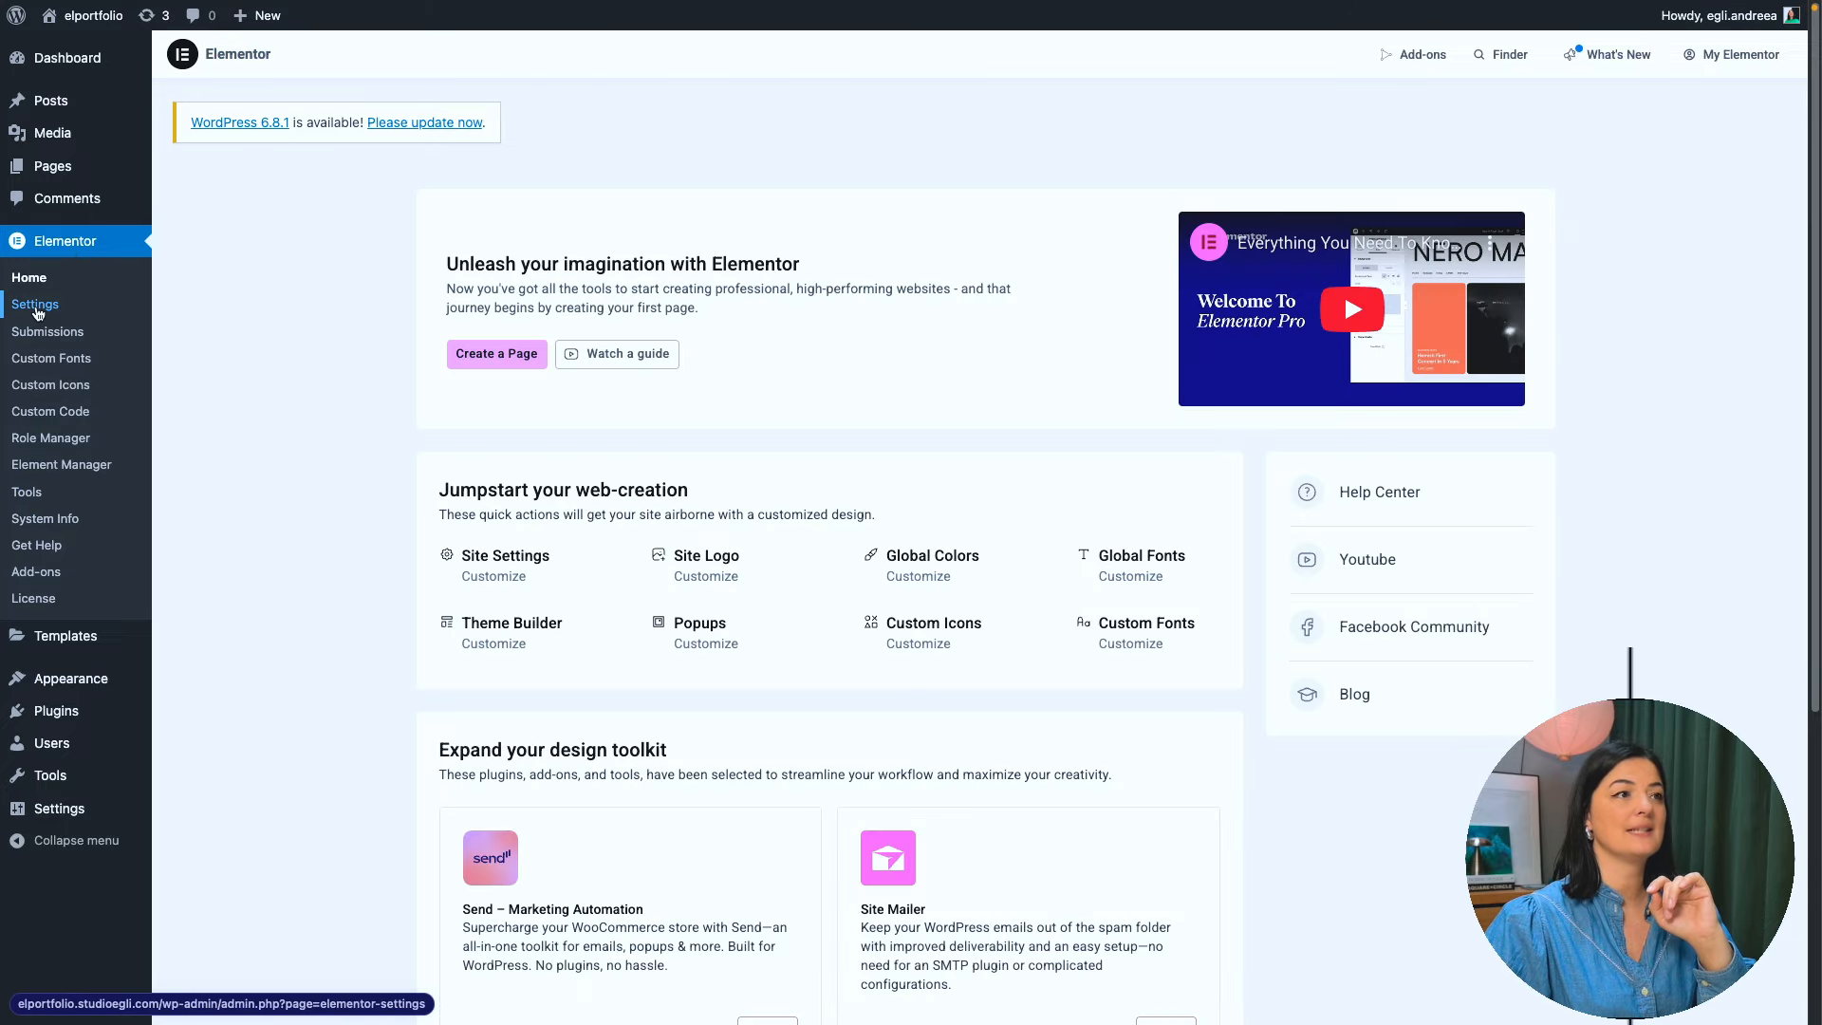
click(36, 306)
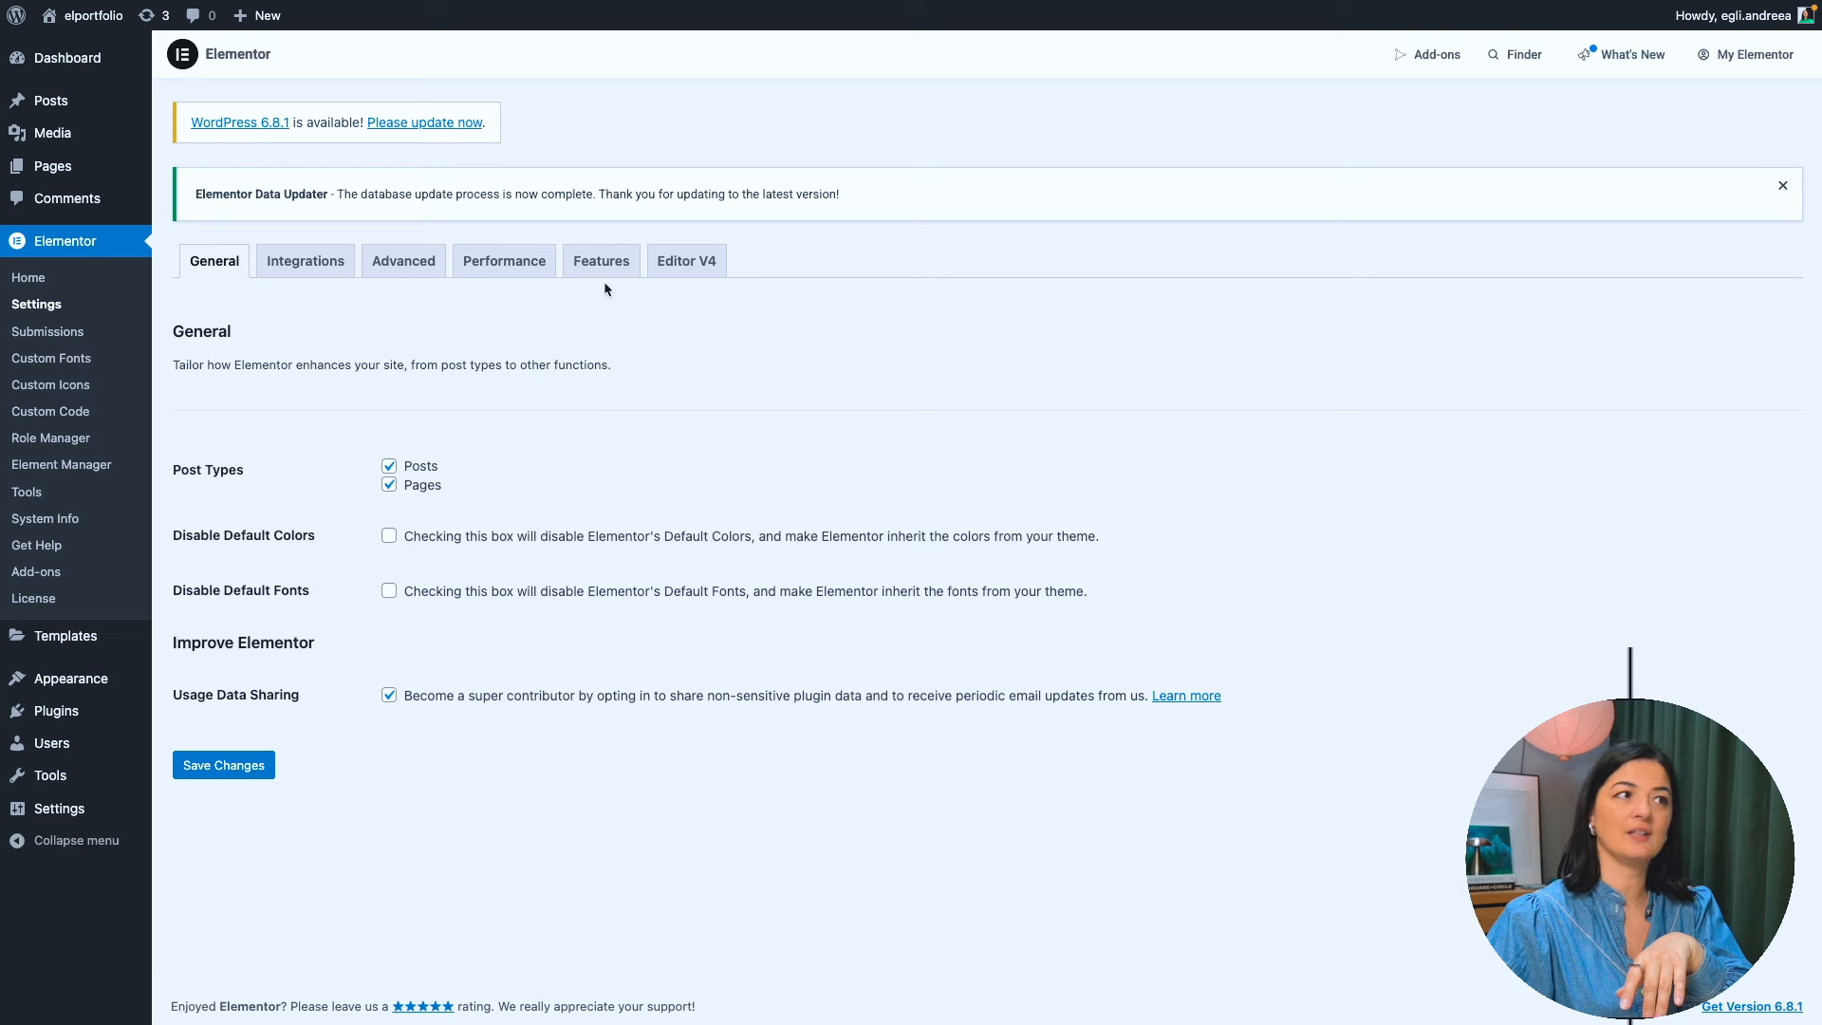
click(692, 264)
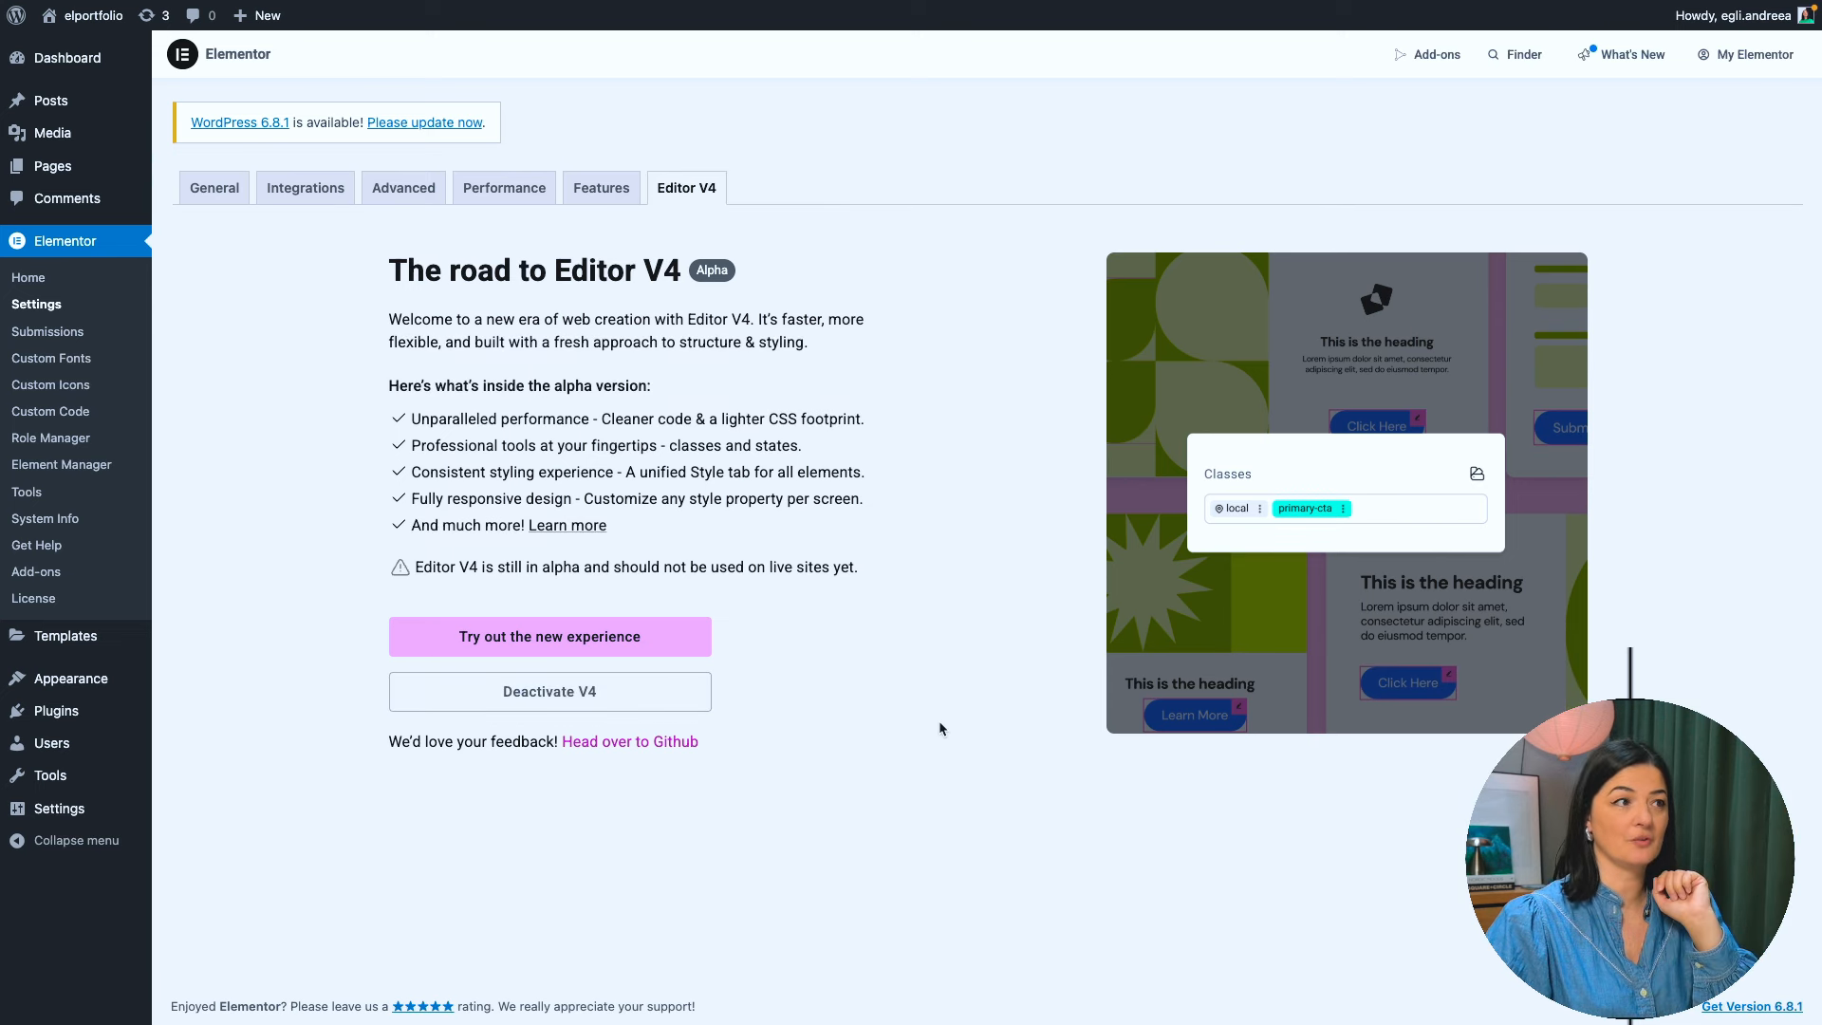
click(629, 649)
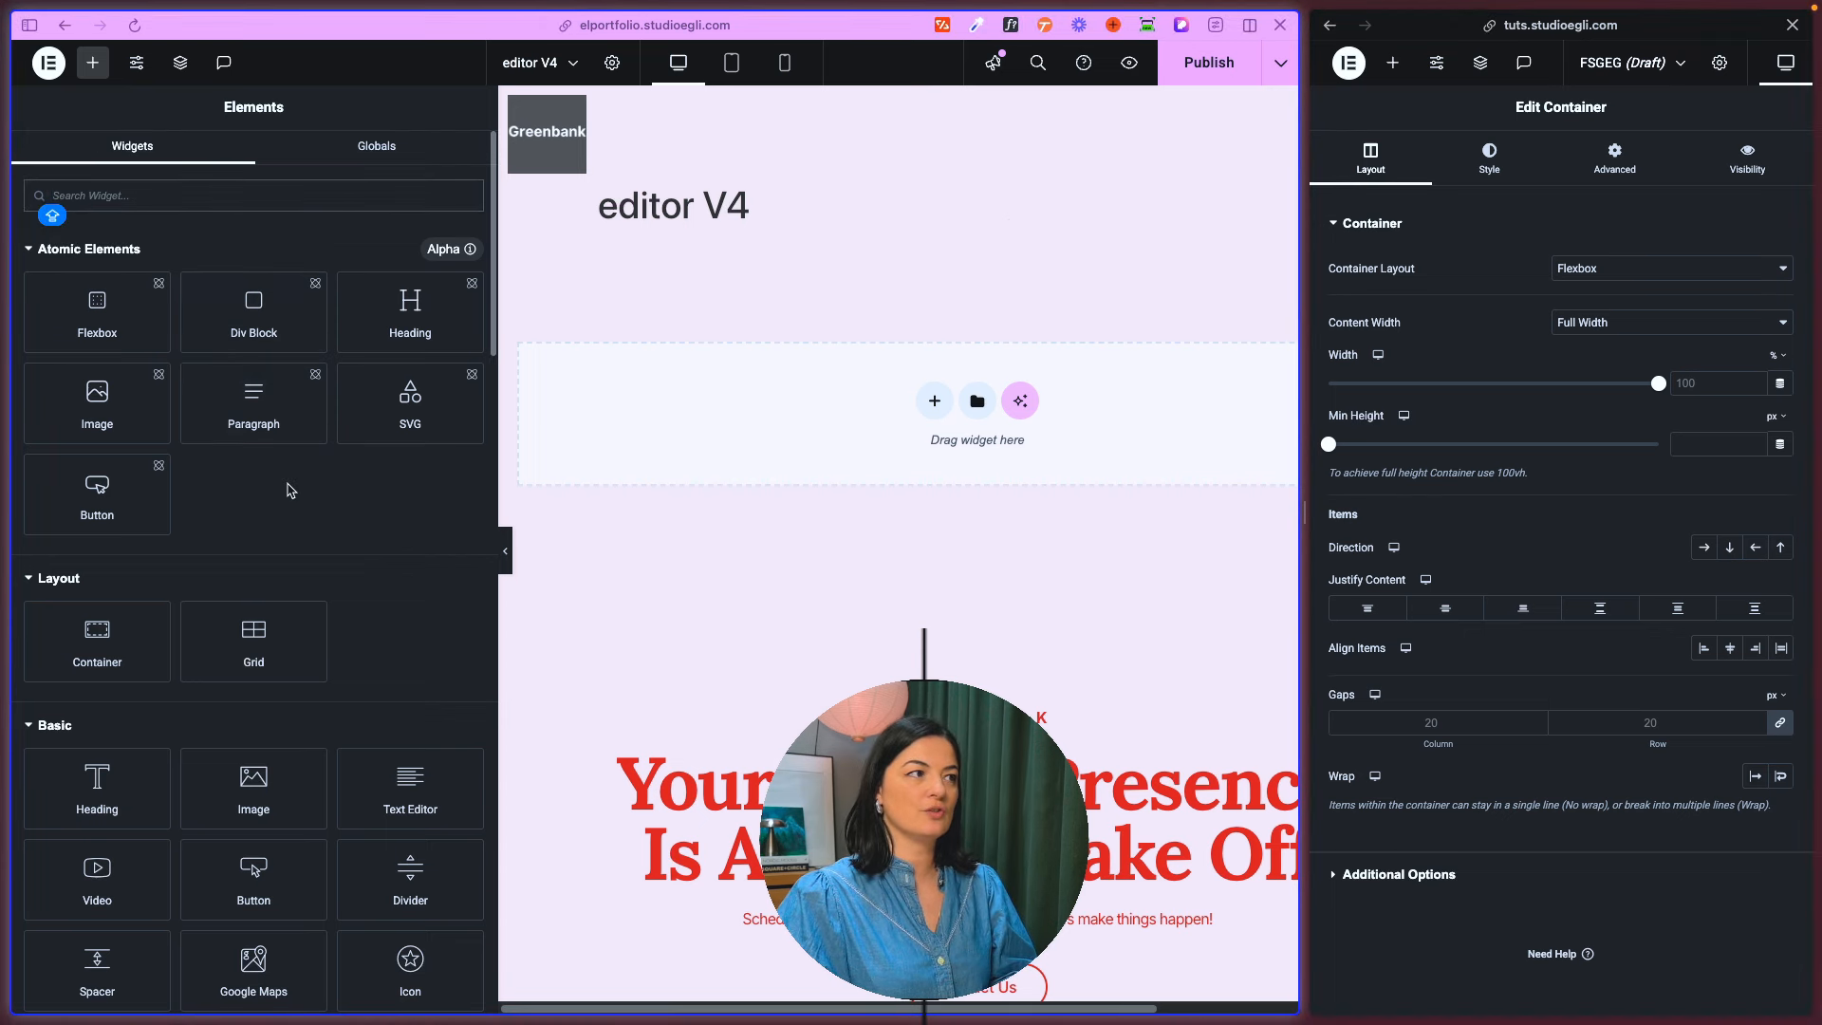
- Compare the V4 widget list, including its Atomic Elements, with the widget list in the FSGEG draft's editor
click(31, 249)
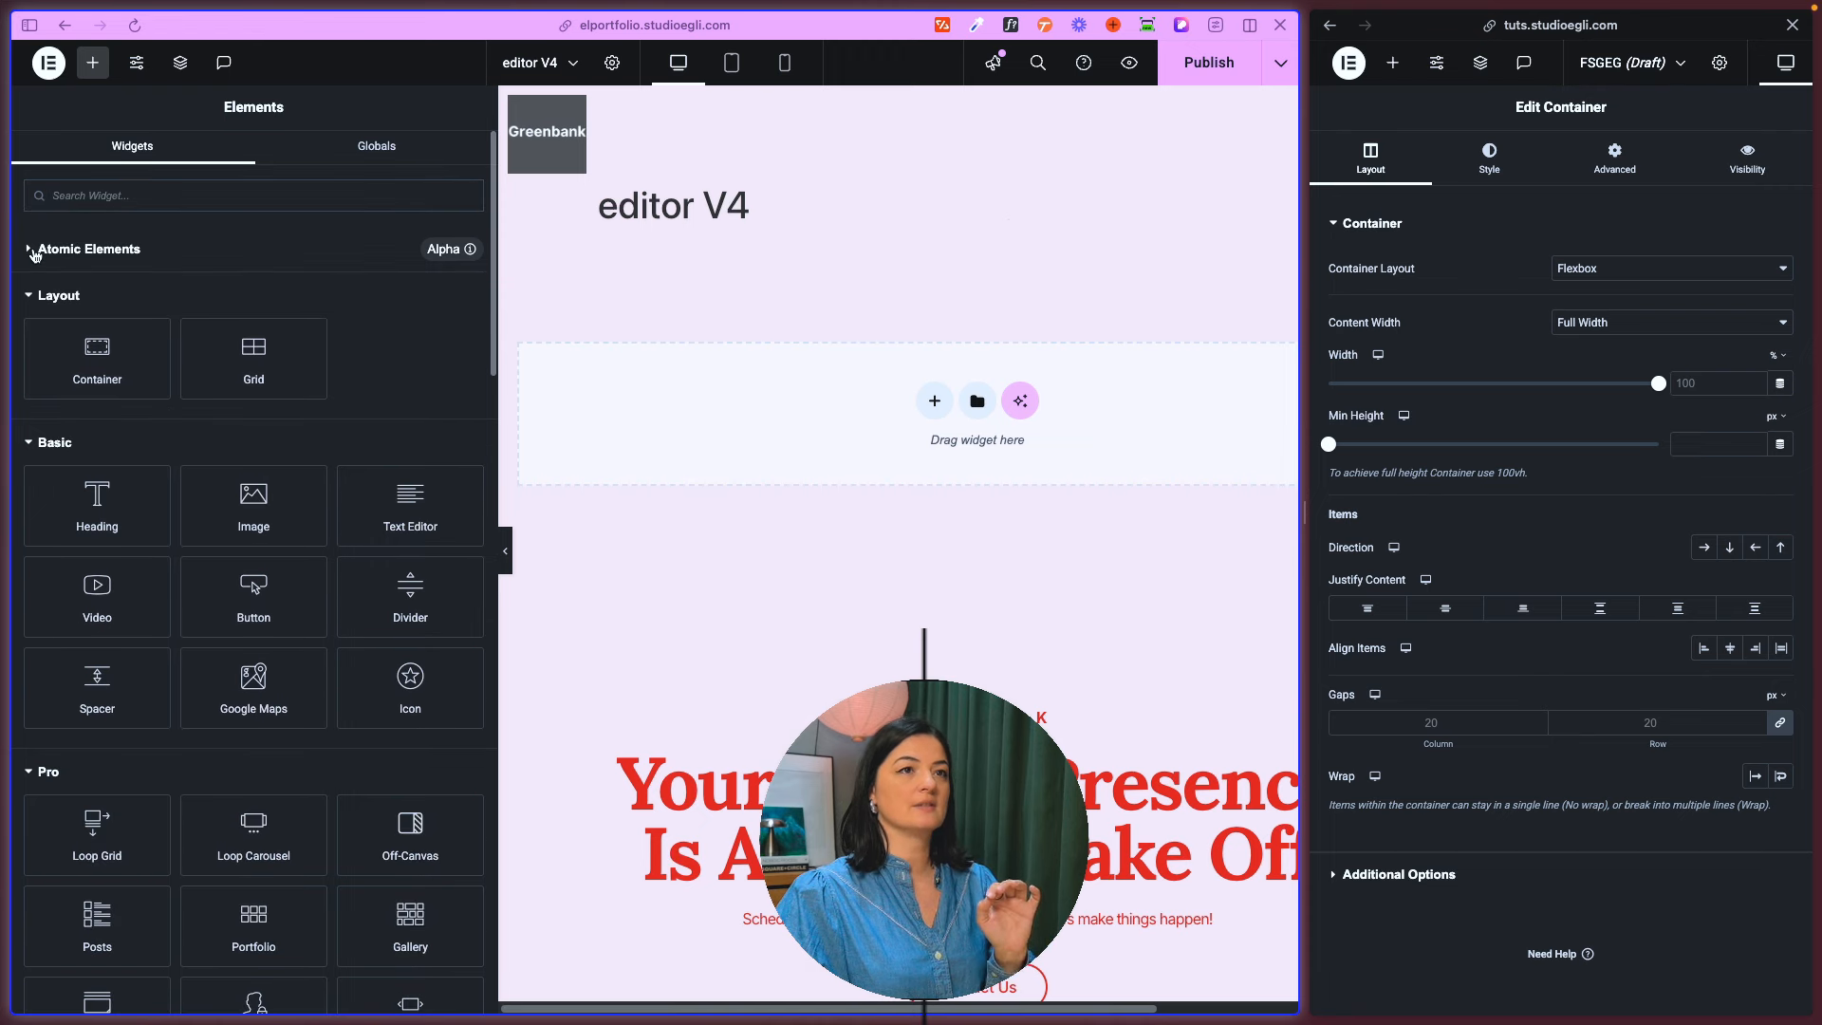
click(1392, 63)
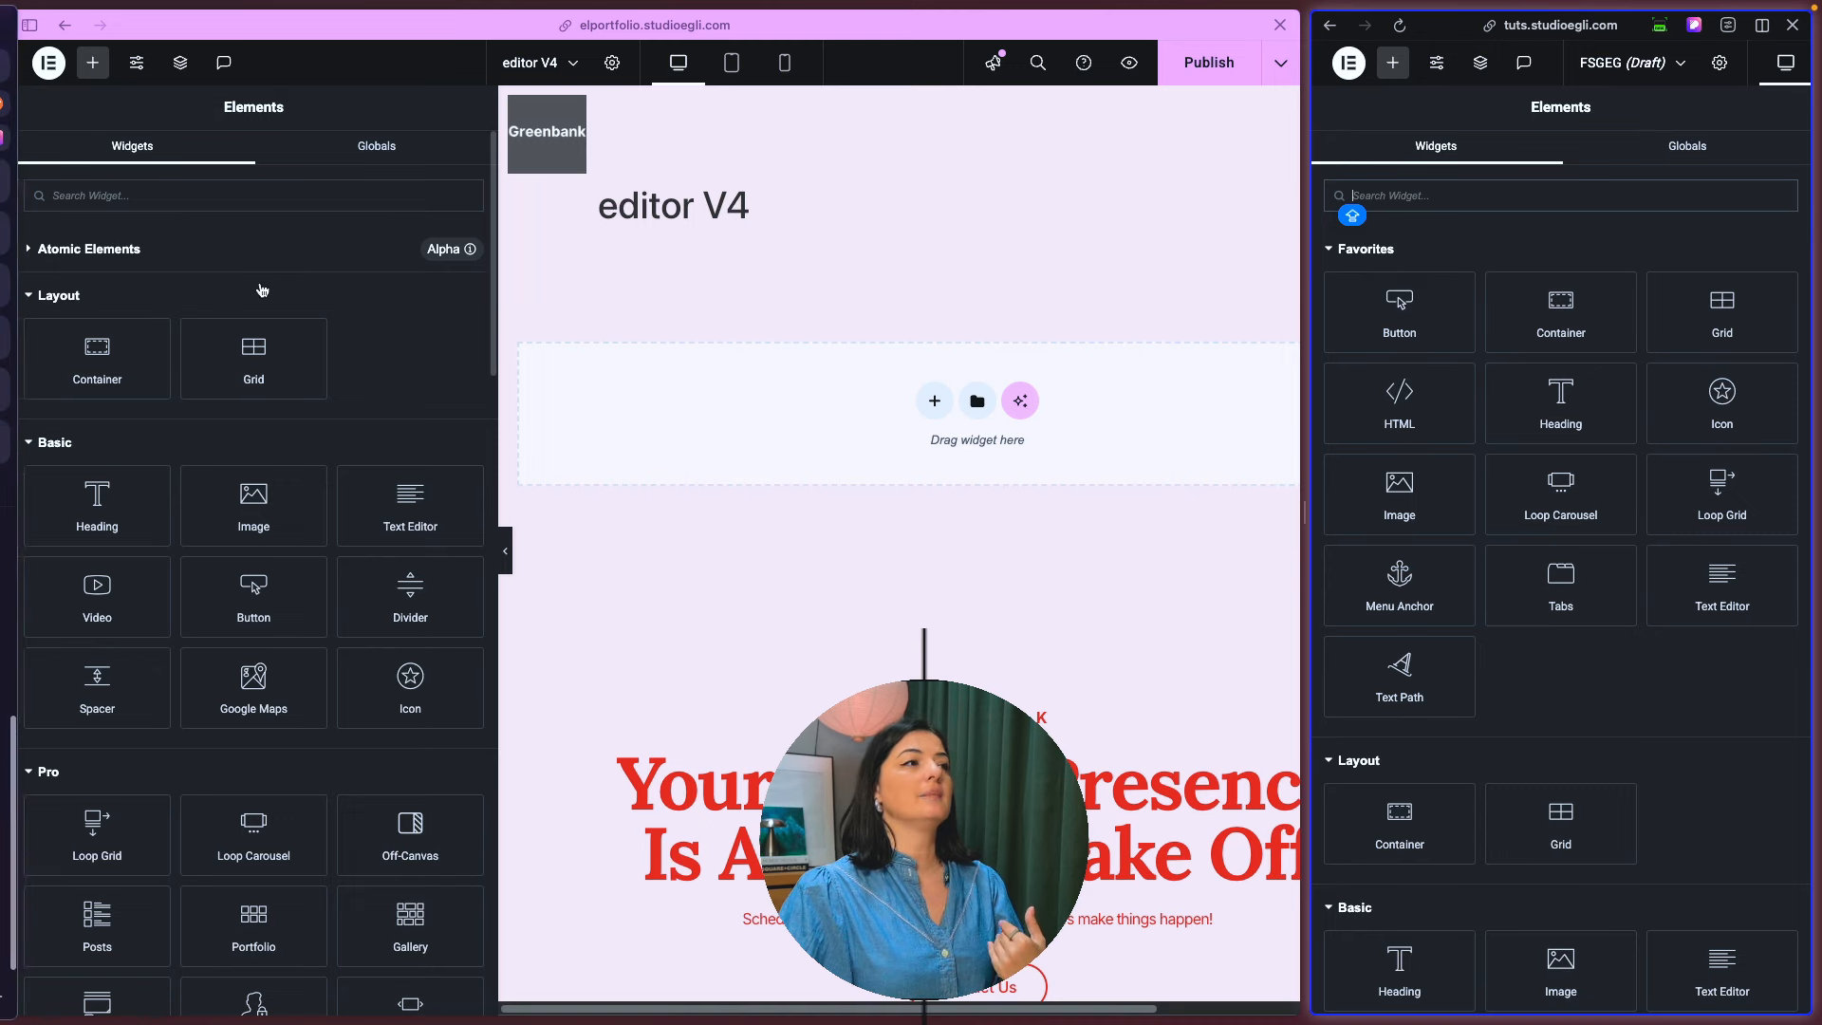
click(30, 251)
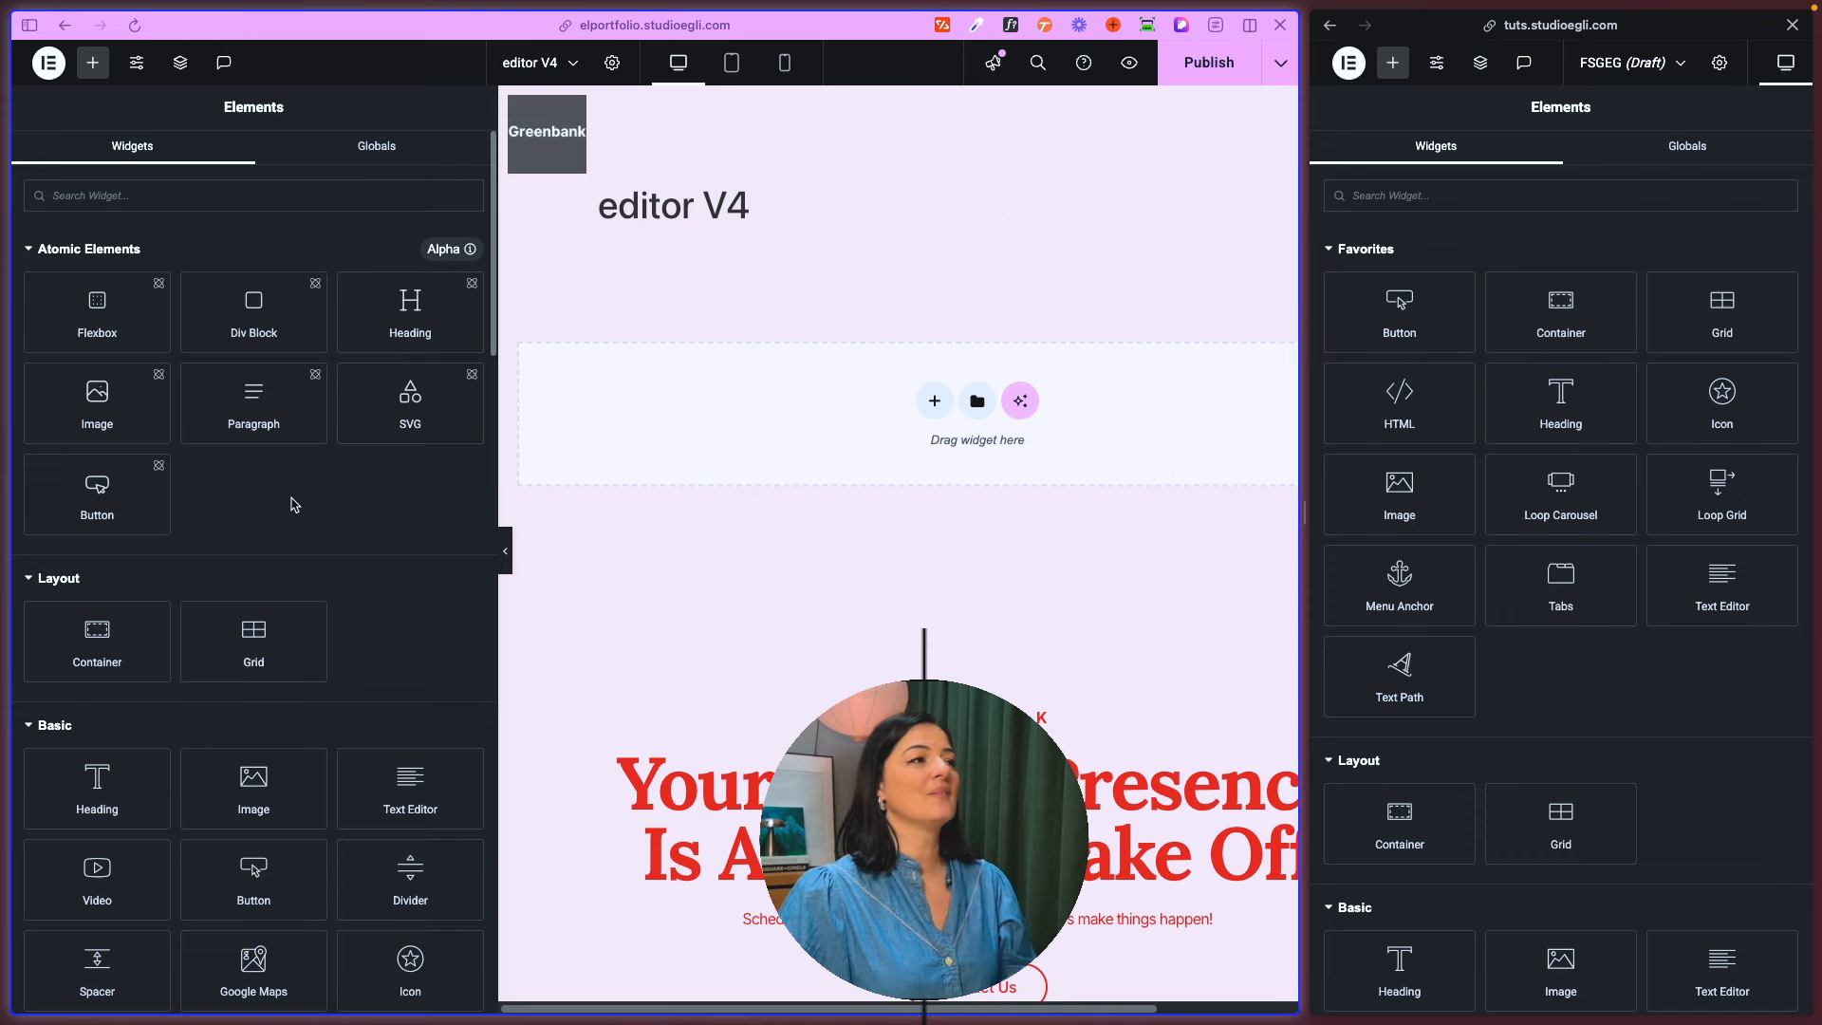
- Add an atomic Flexbox to the editor V4 page and a Container to the FSGEG draft
click(112, 314)
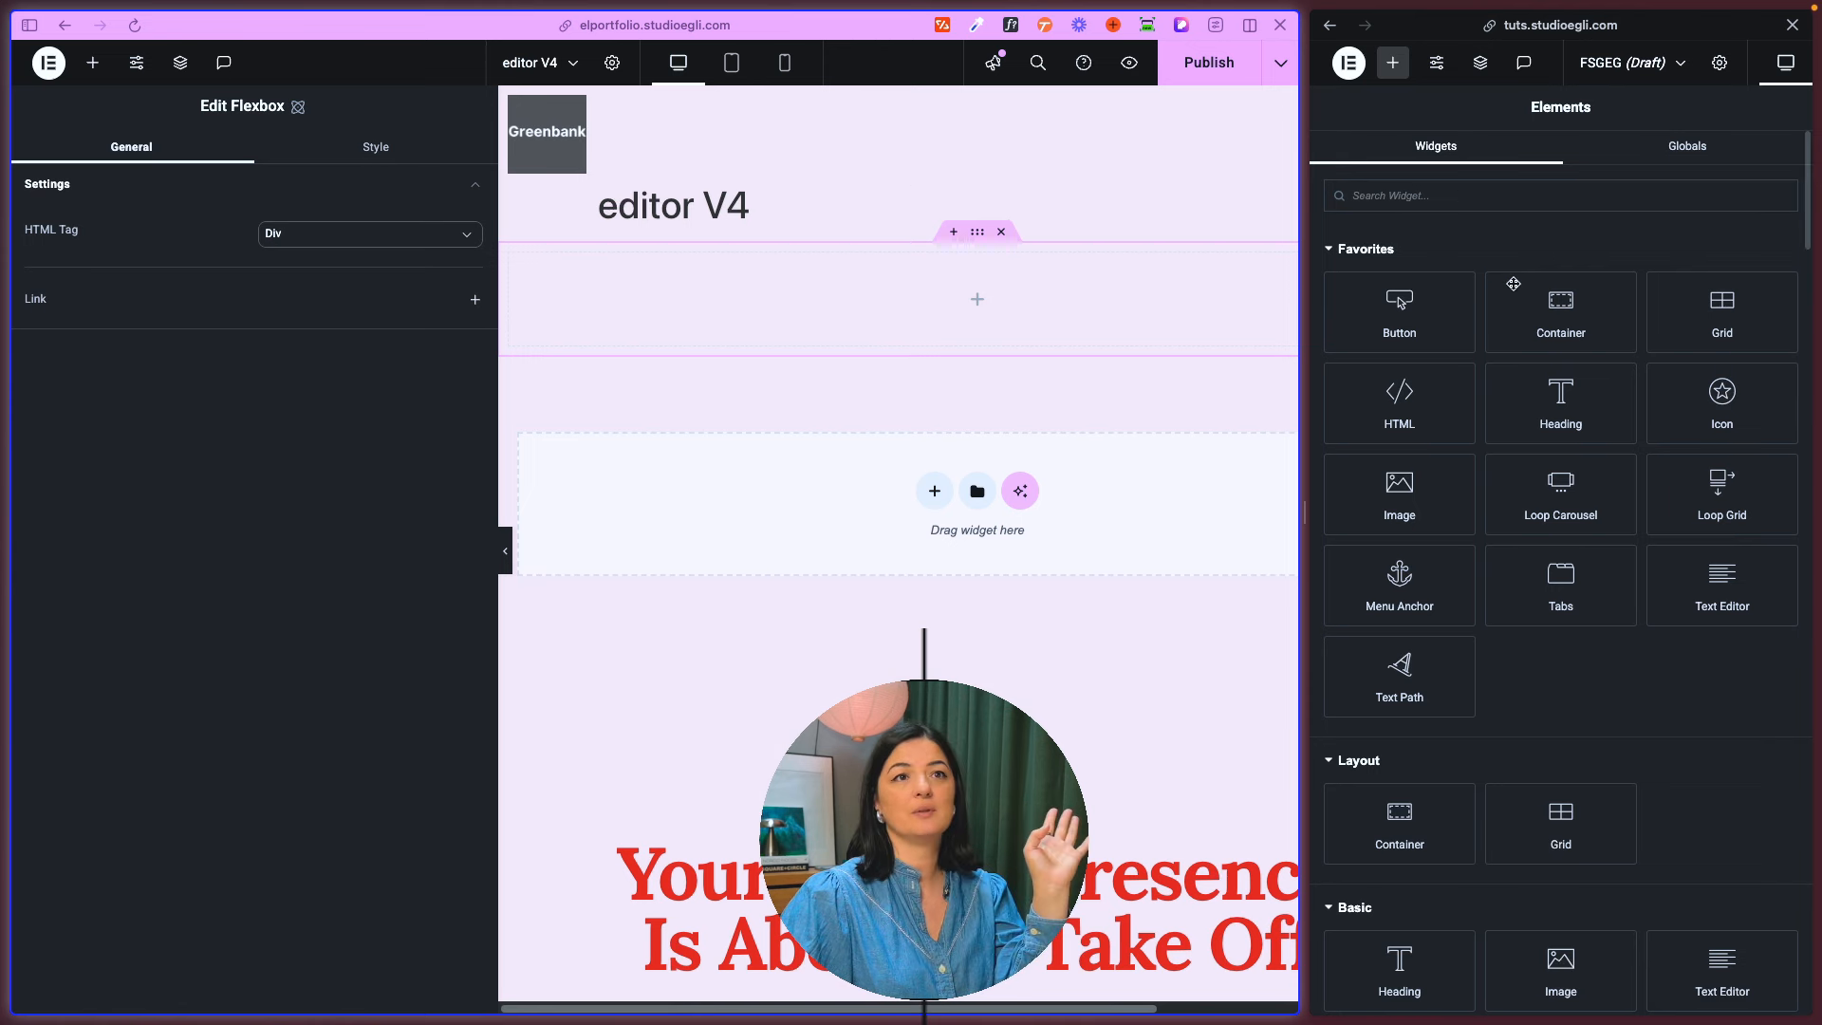
click(1530, 312)
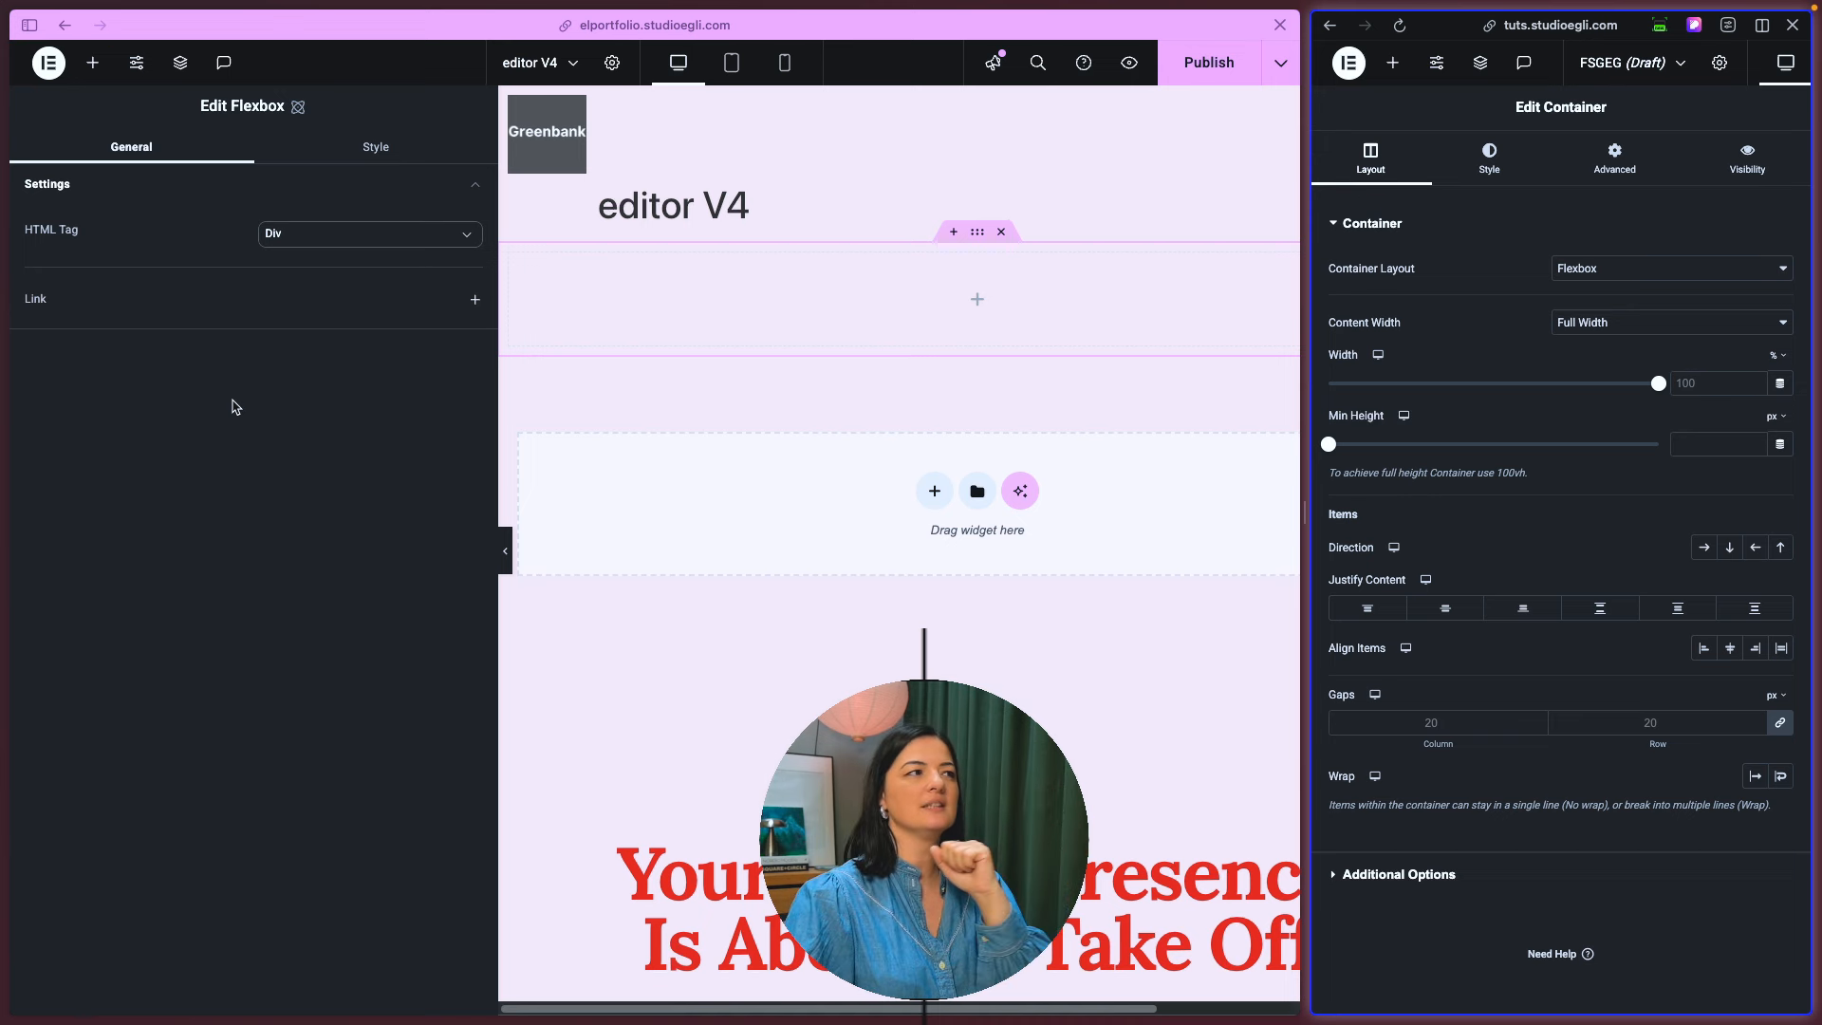
- Examine the HTML tag choices offered for the new flexbox
click(173, 232)
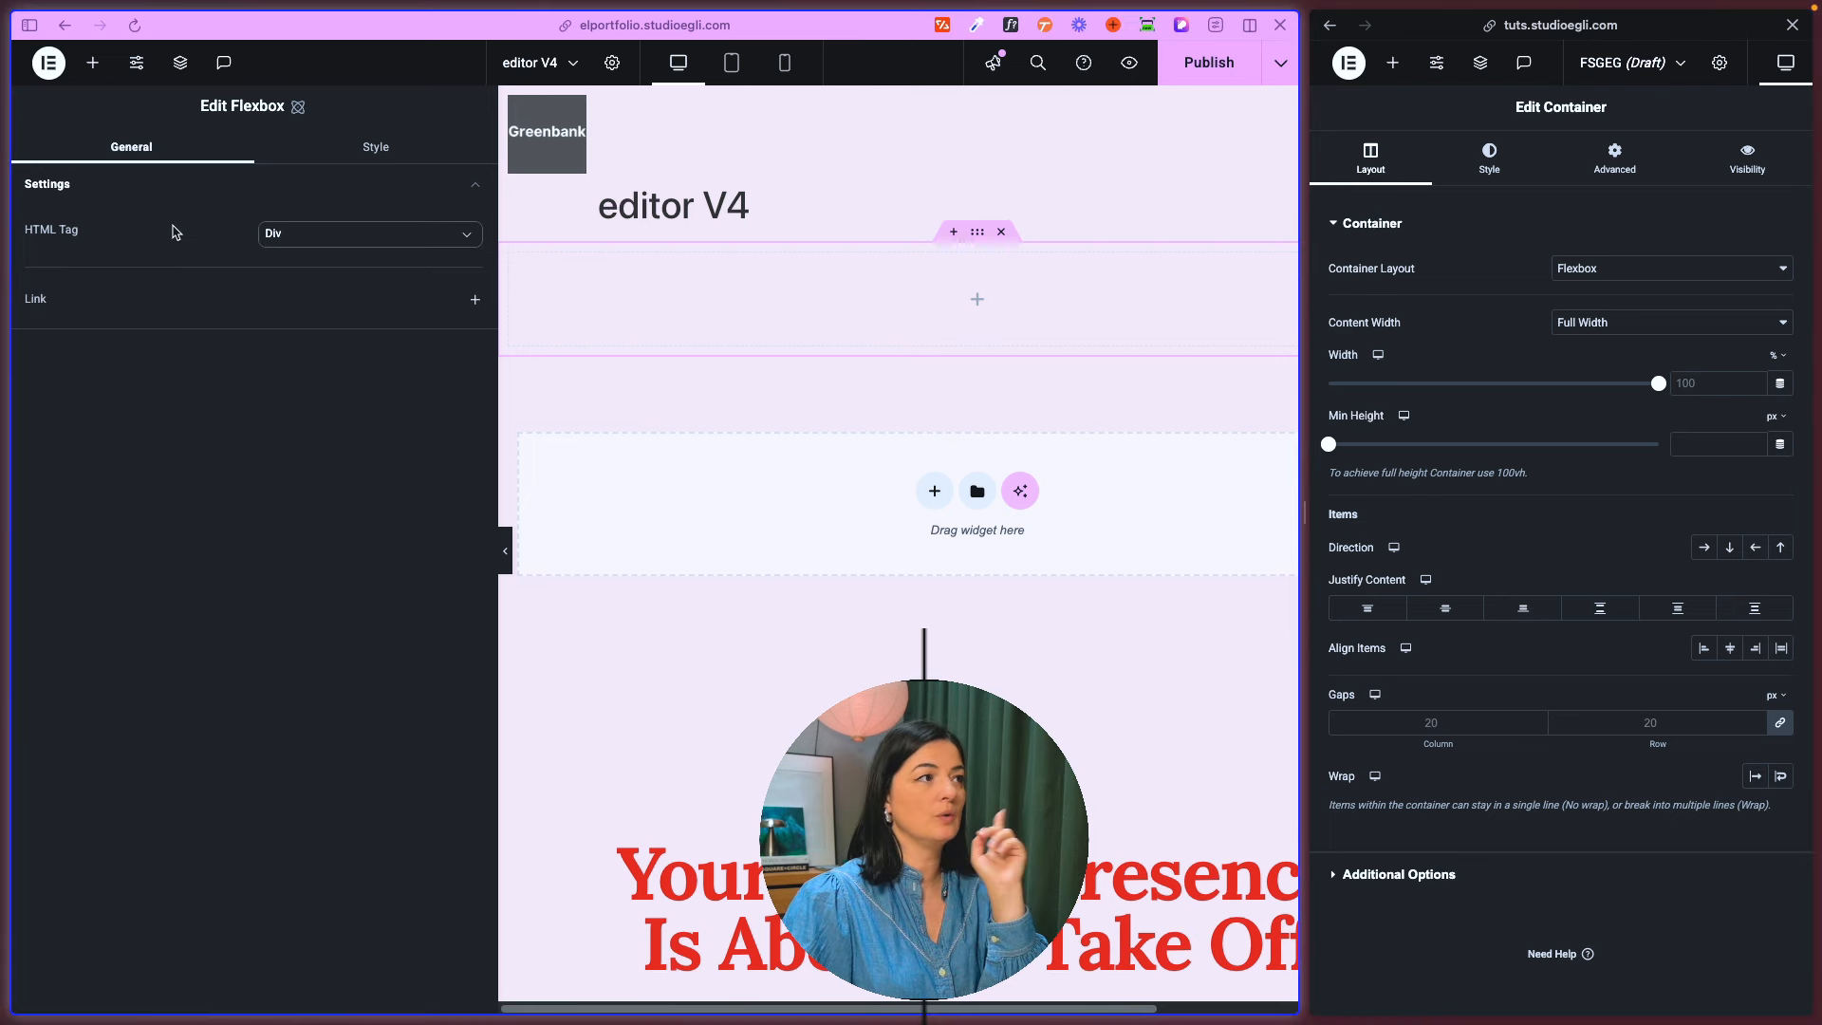
click(309, 244)
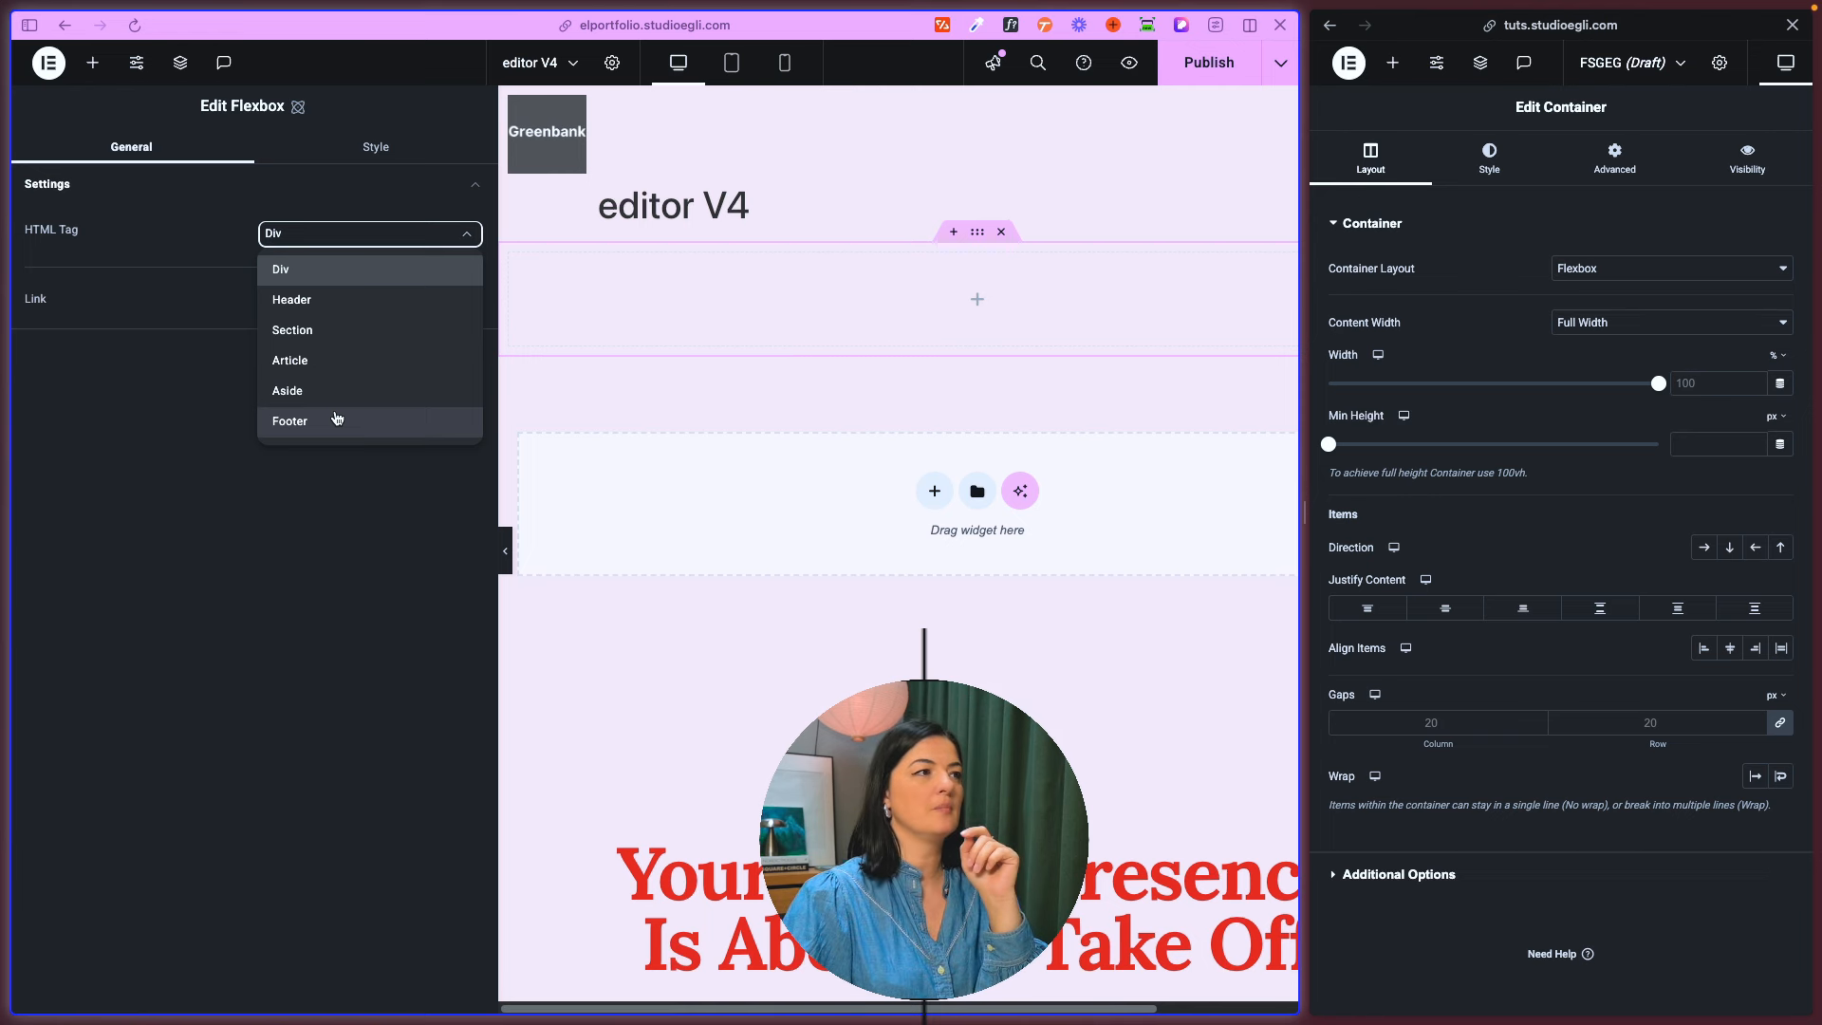
click(183, 414)
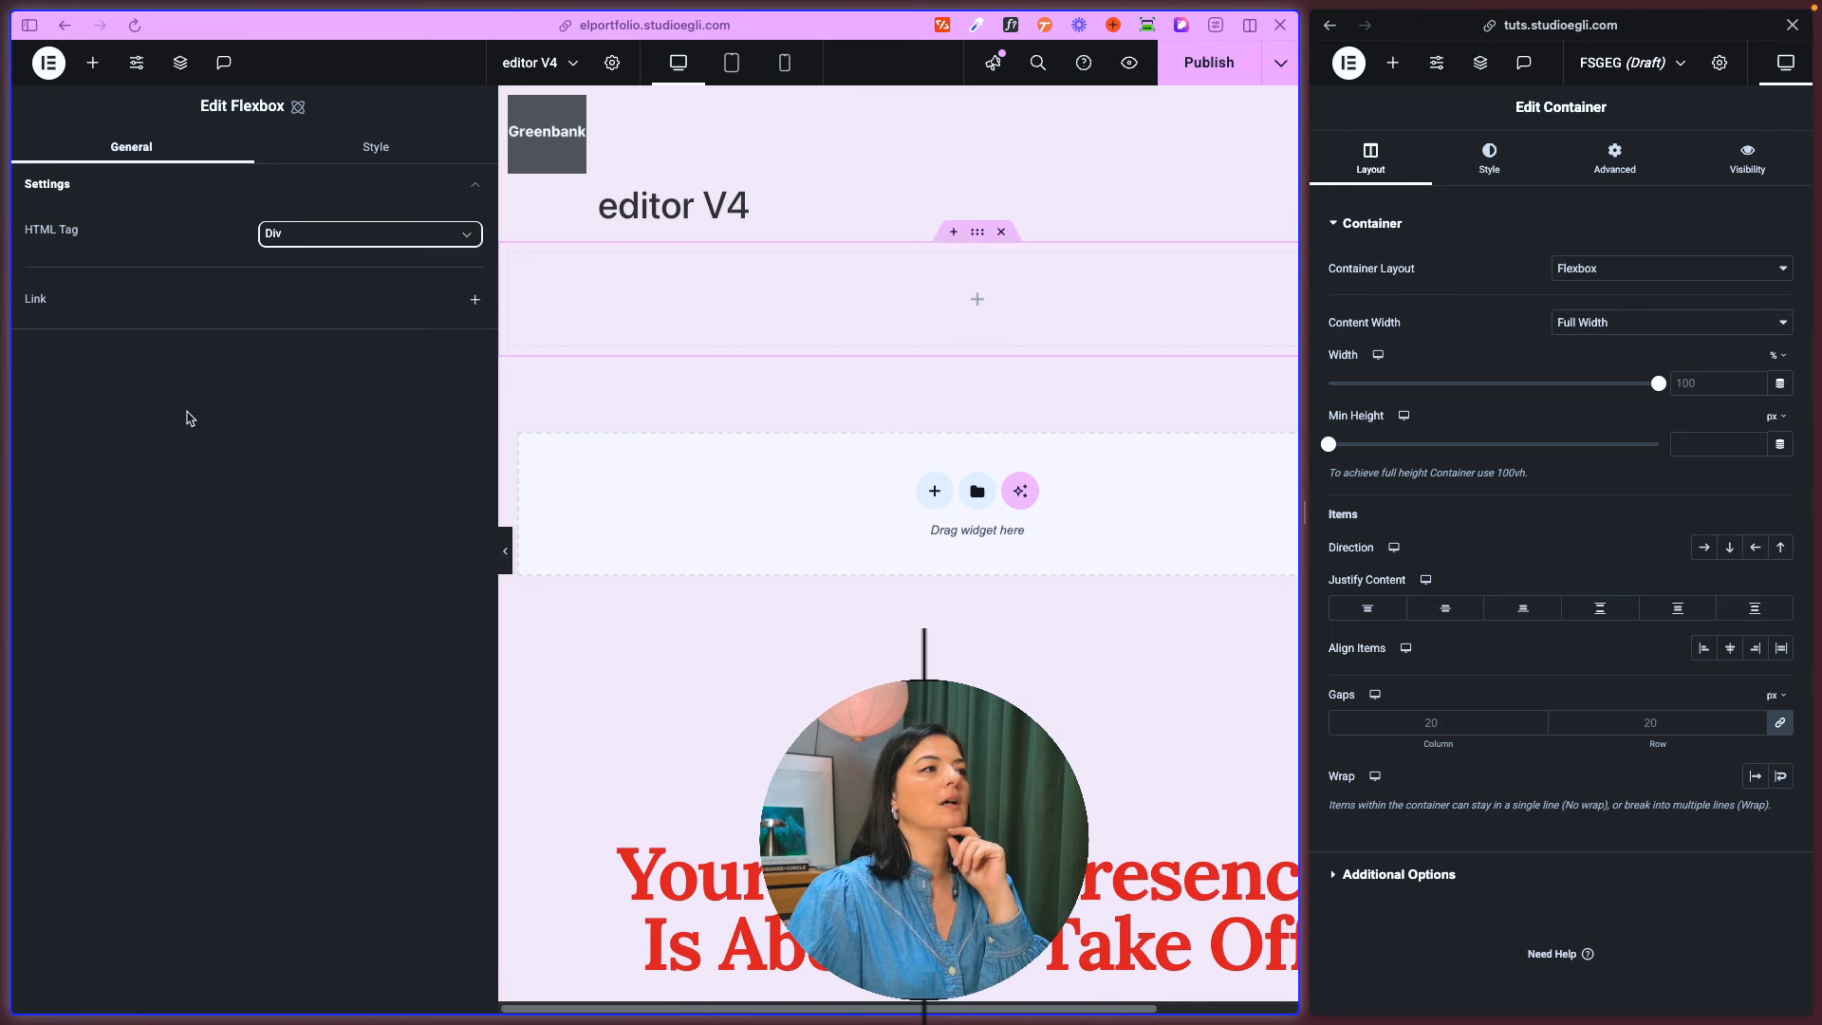
click(473, 300)
click(184, 341)
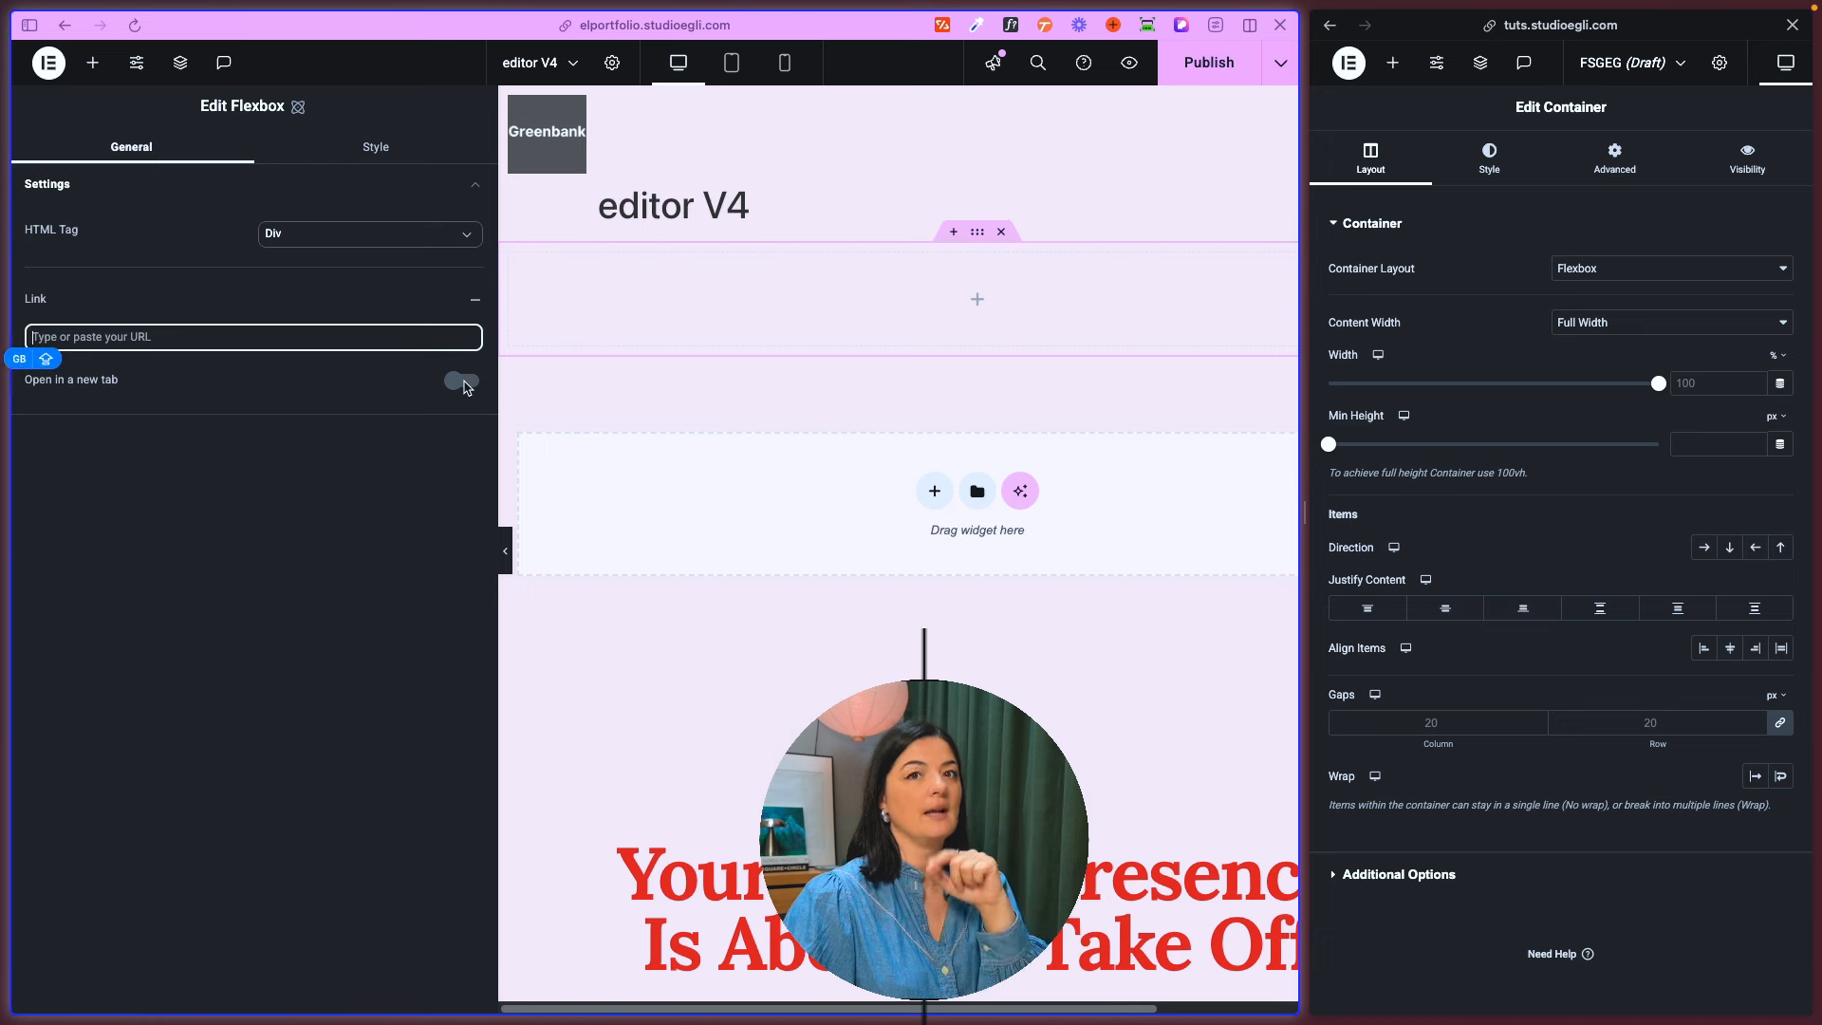
mouse_move(6, 628)
right_click(63, 795)
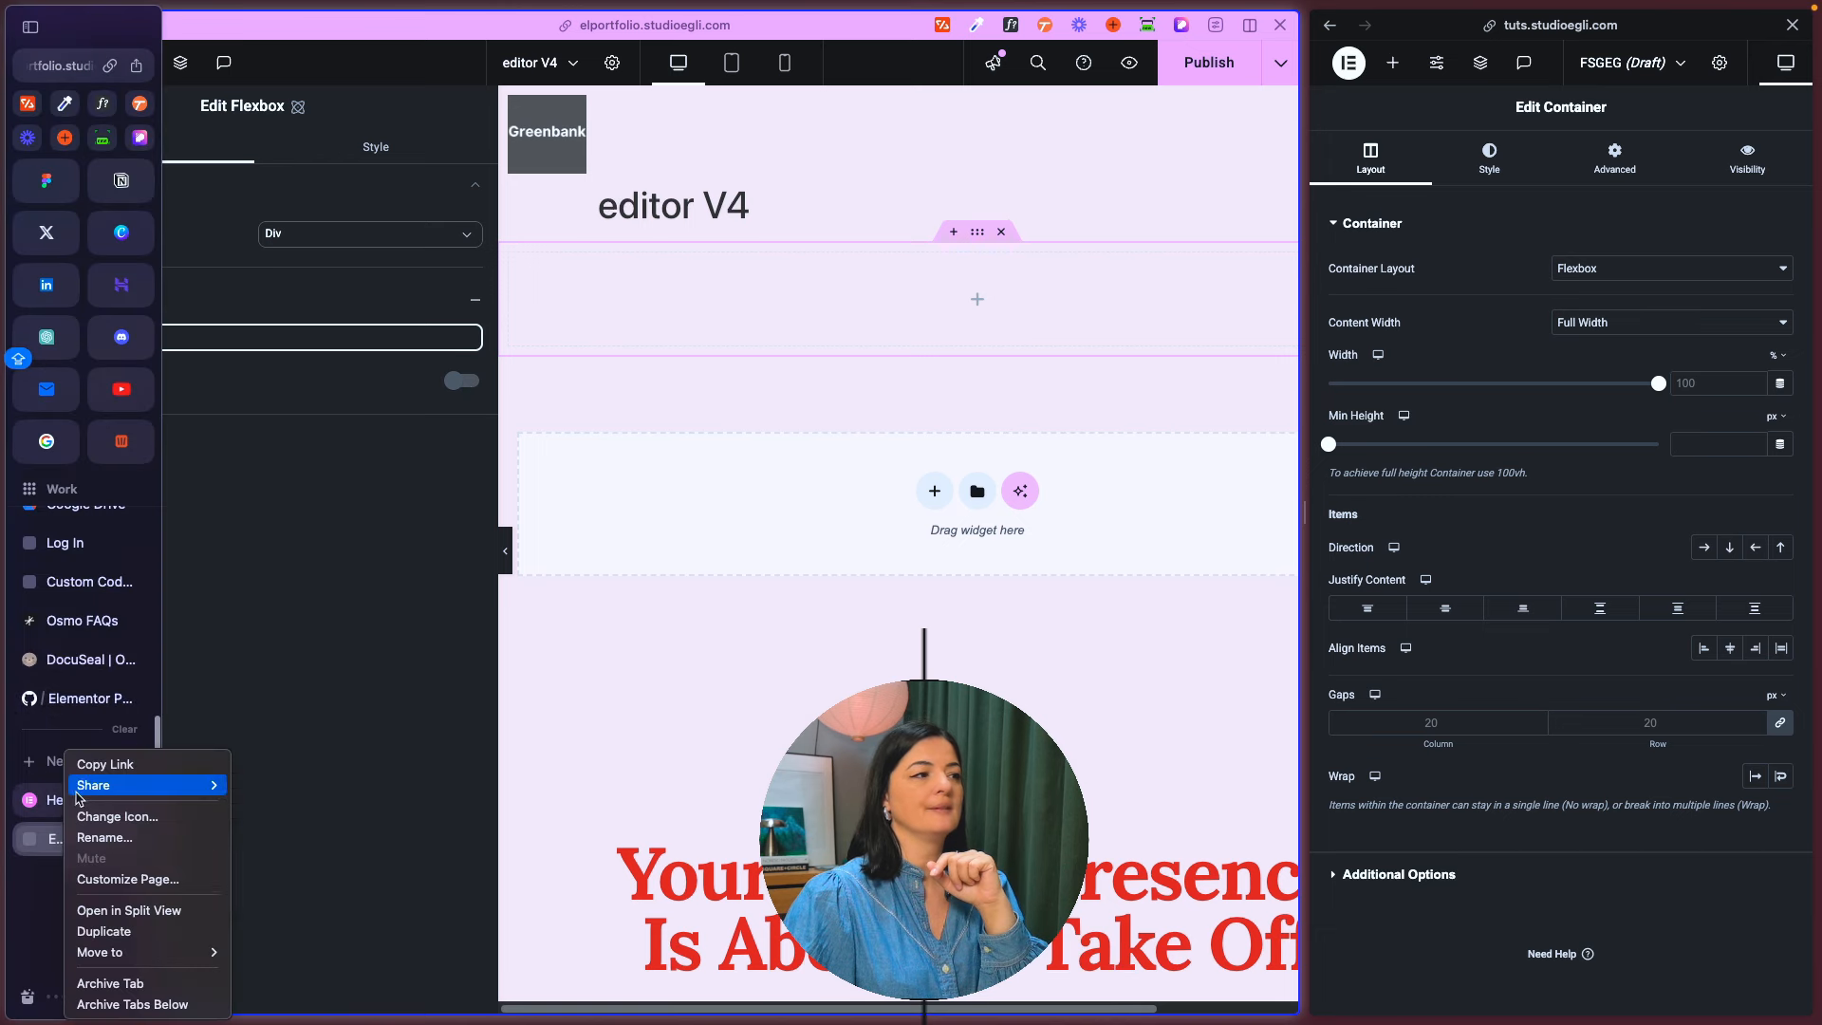
click(180, 342)
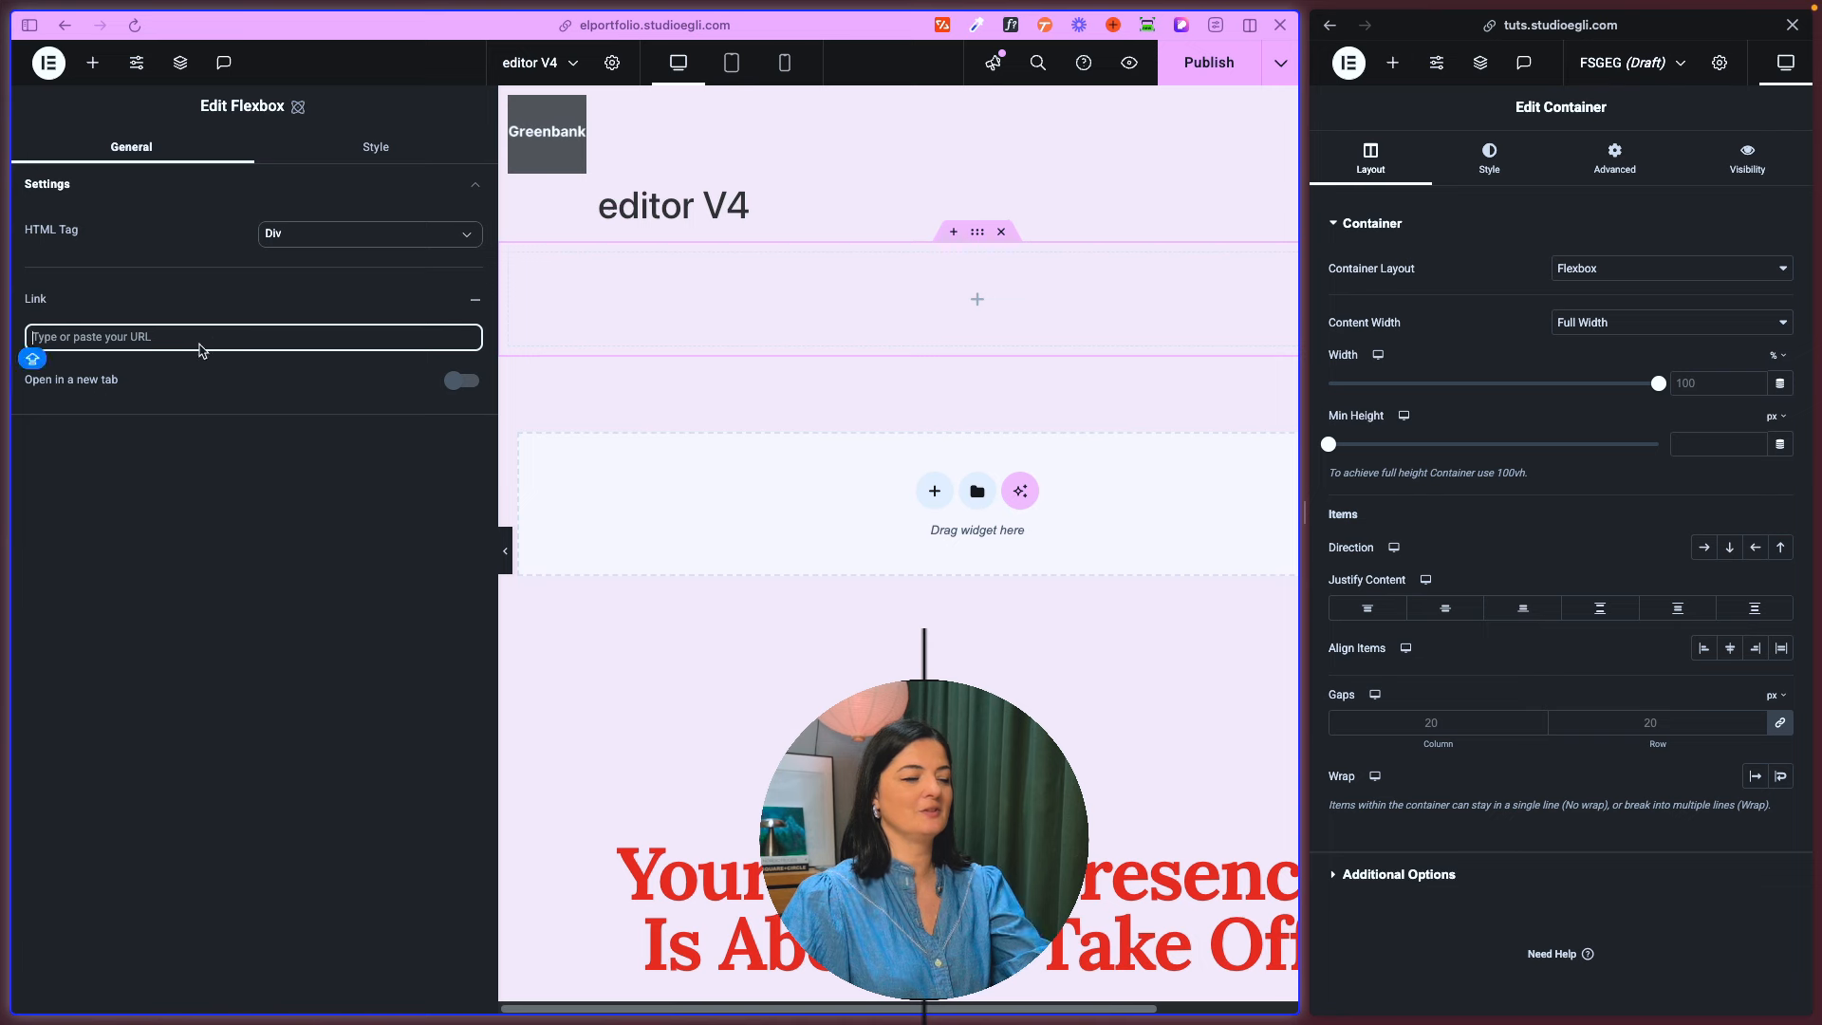
text(https://elementor.com/help/)
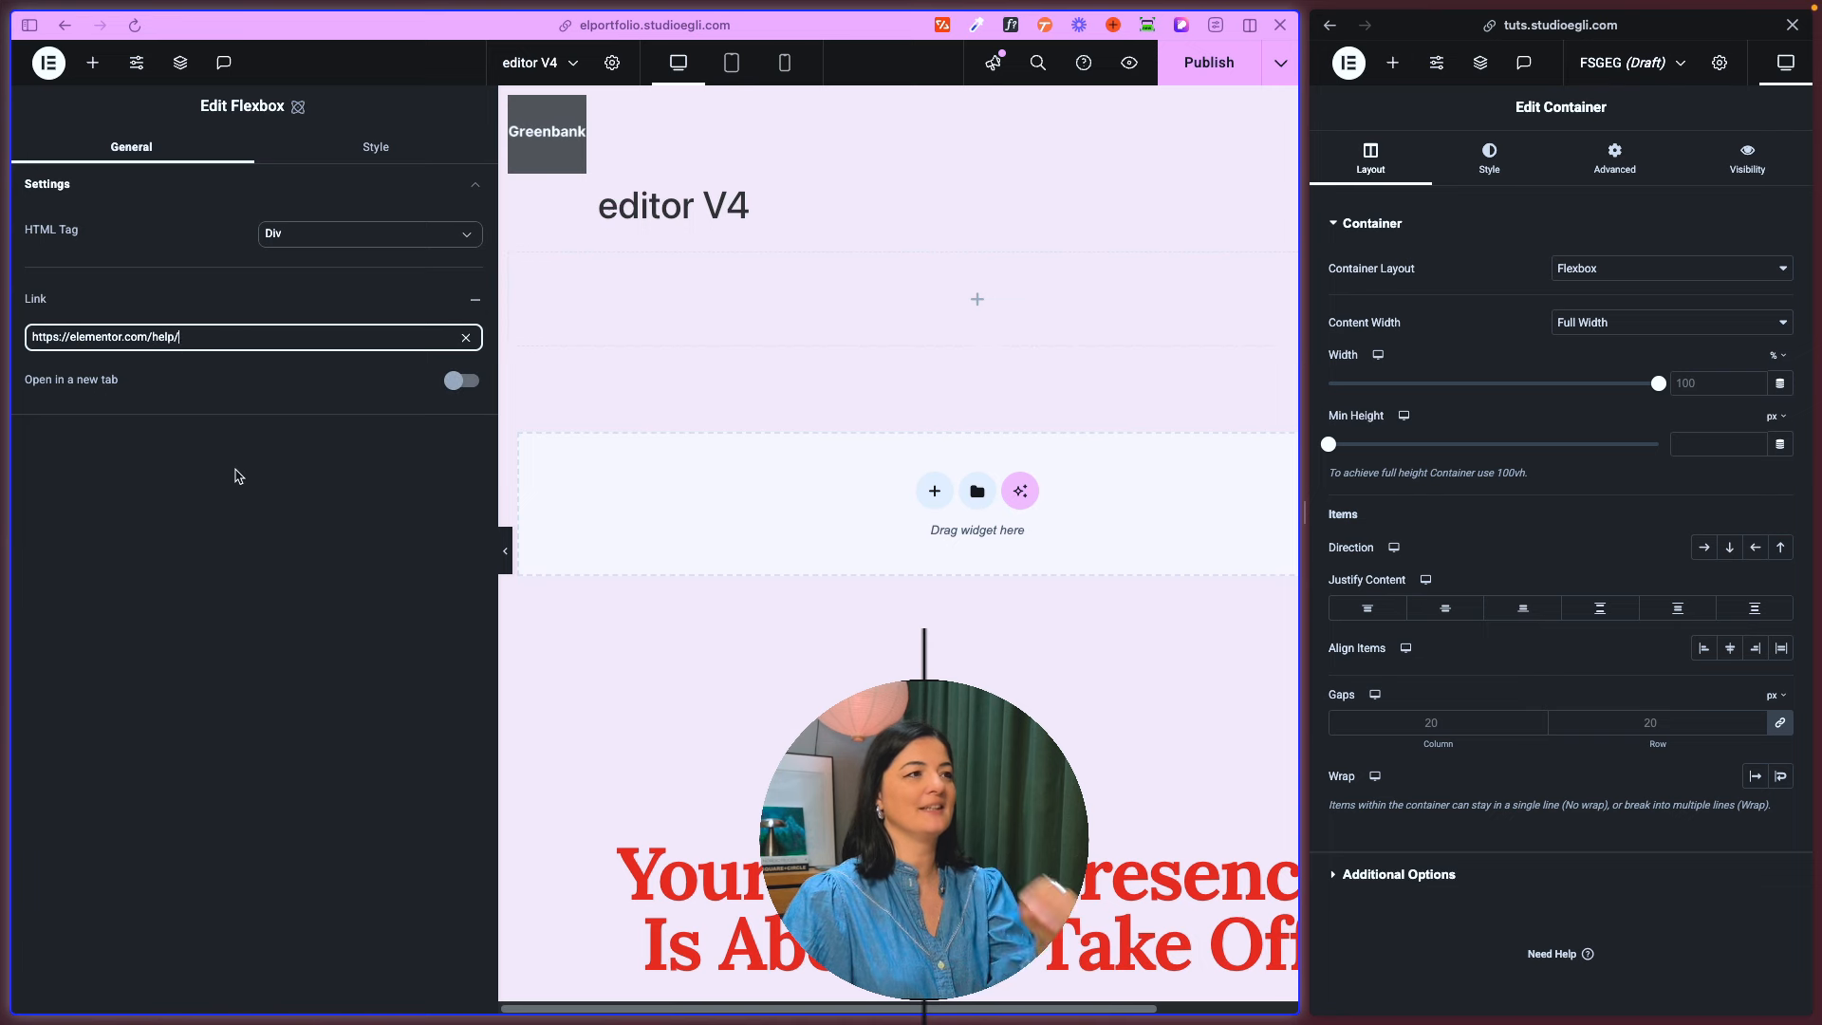
- Try the open-in-a-new-tab option on the flexbox's link and switch it back off
click(458, 384)
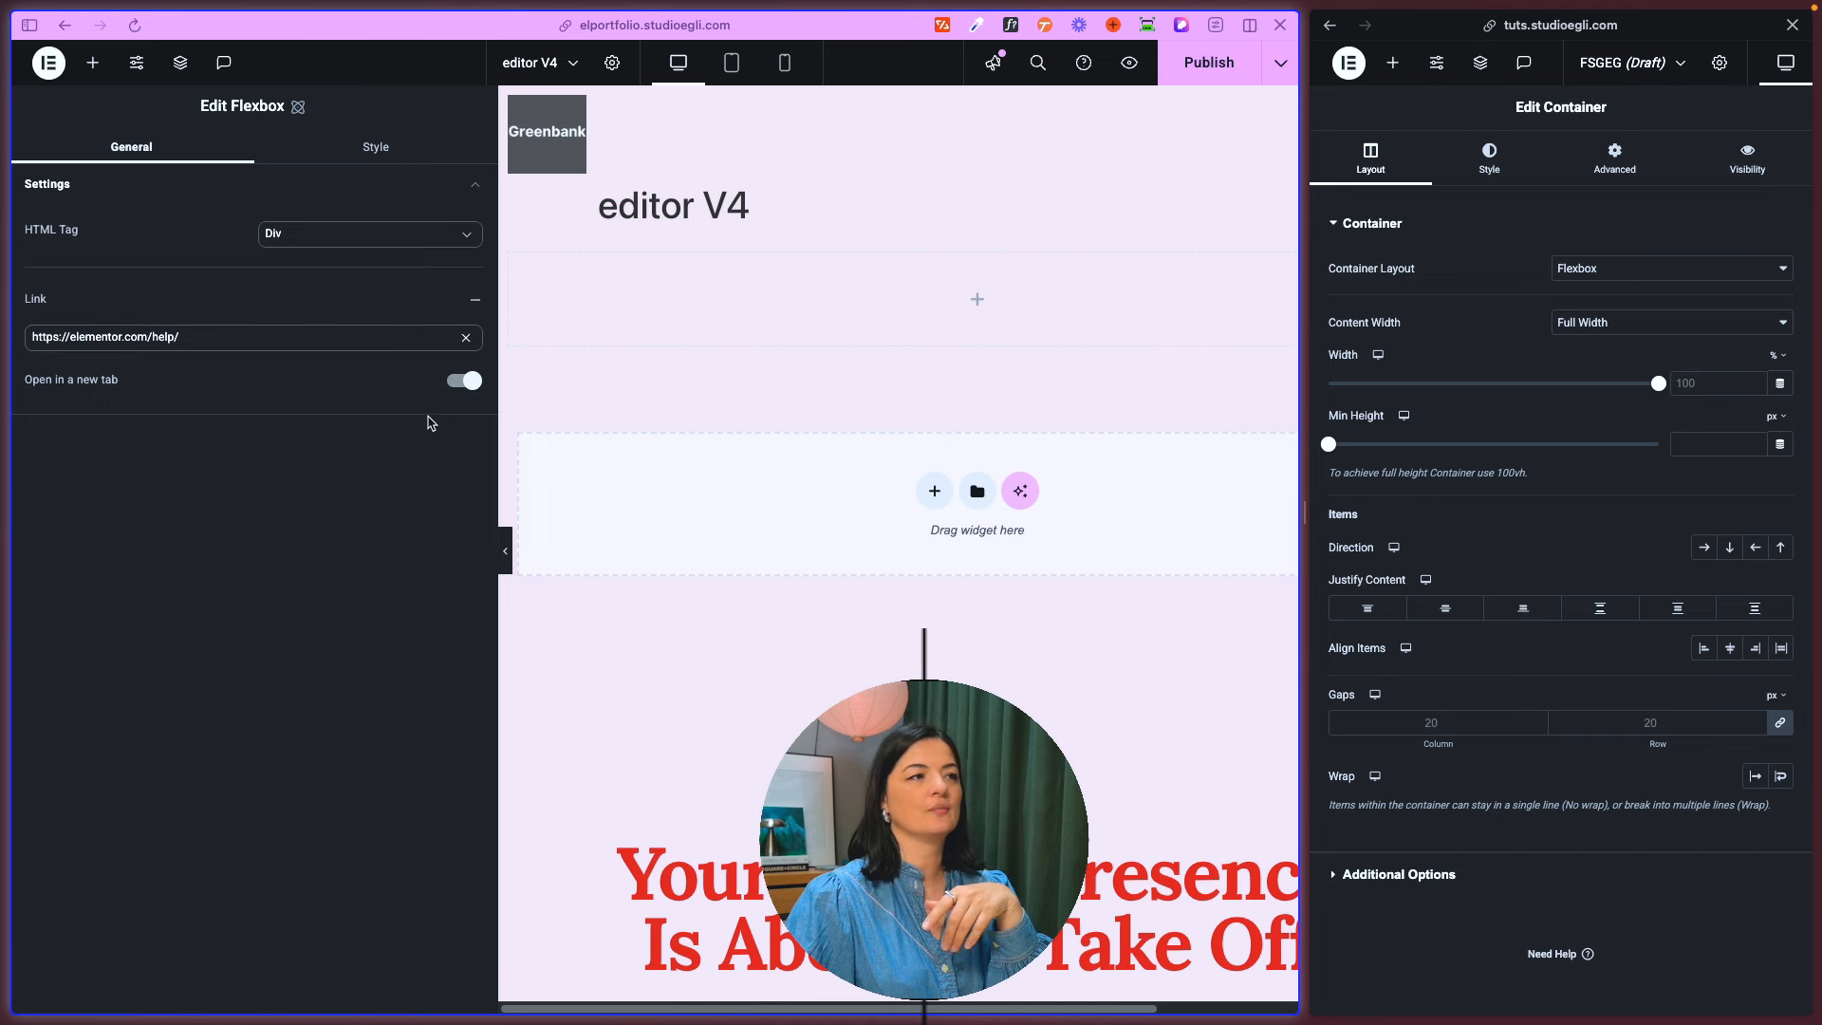
click(459, 380)
click(293, 340)
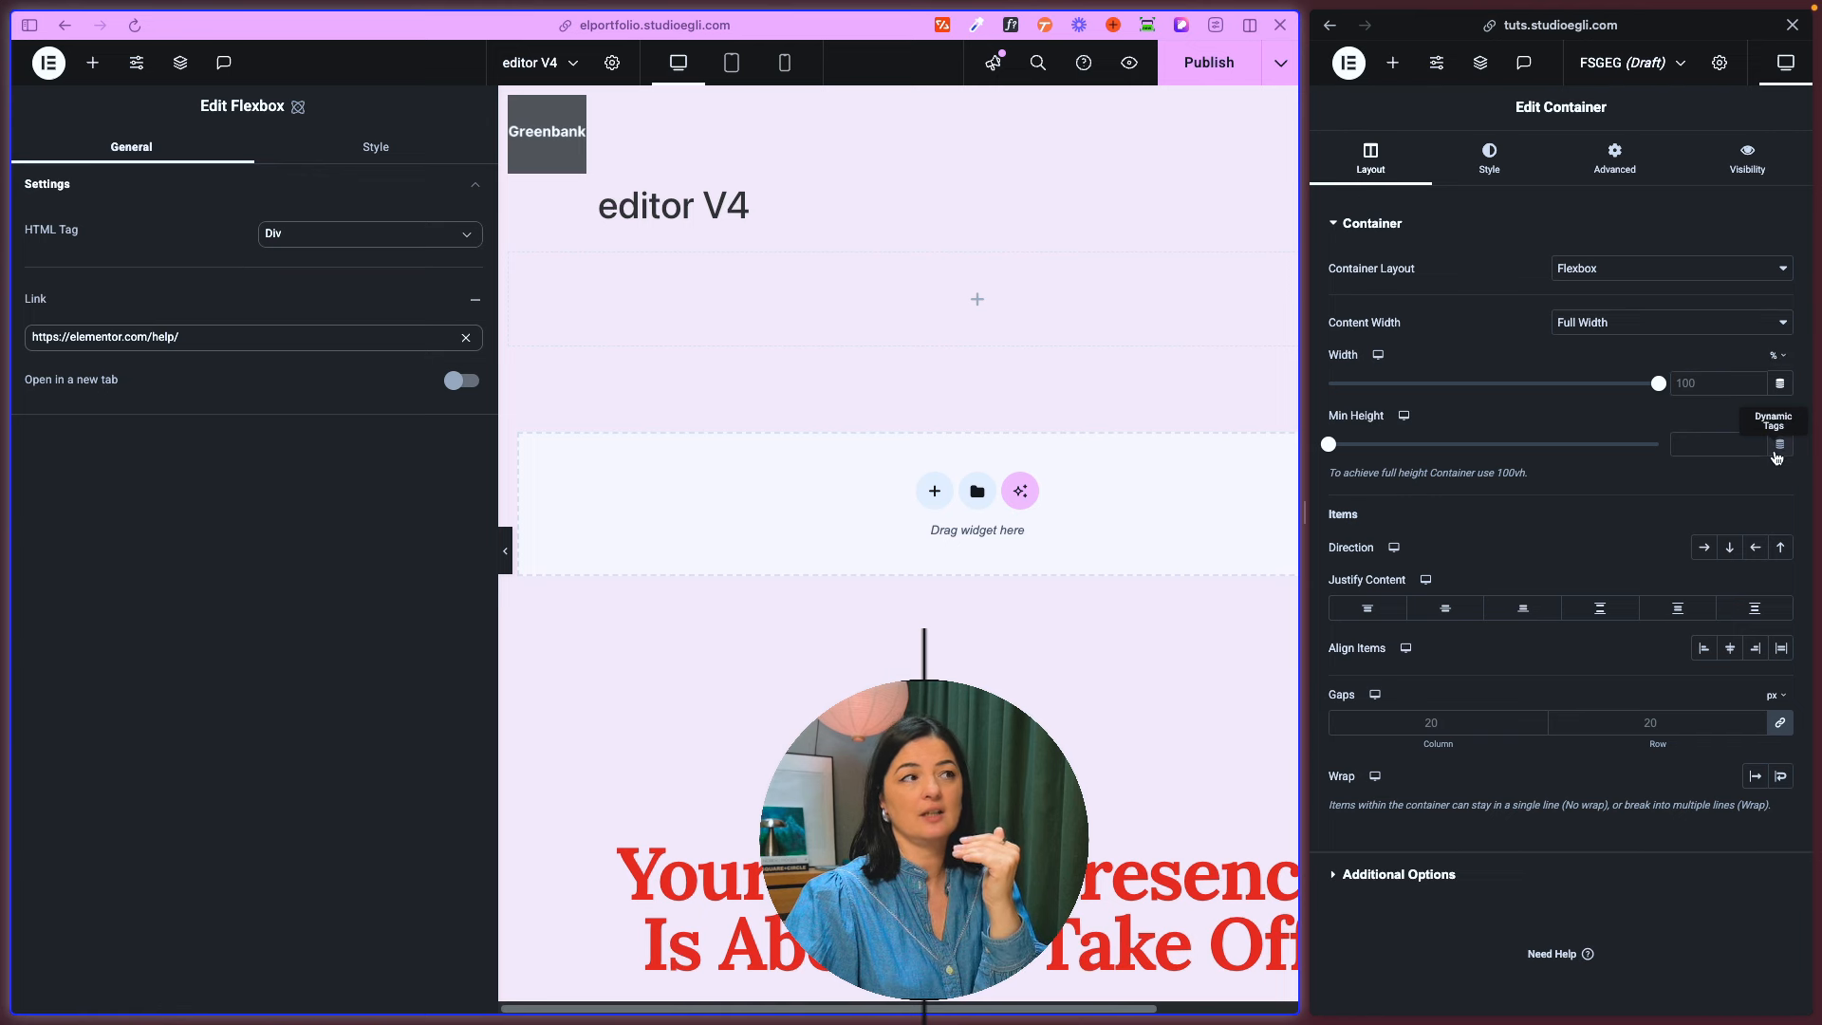
mouse_move(398, 344)
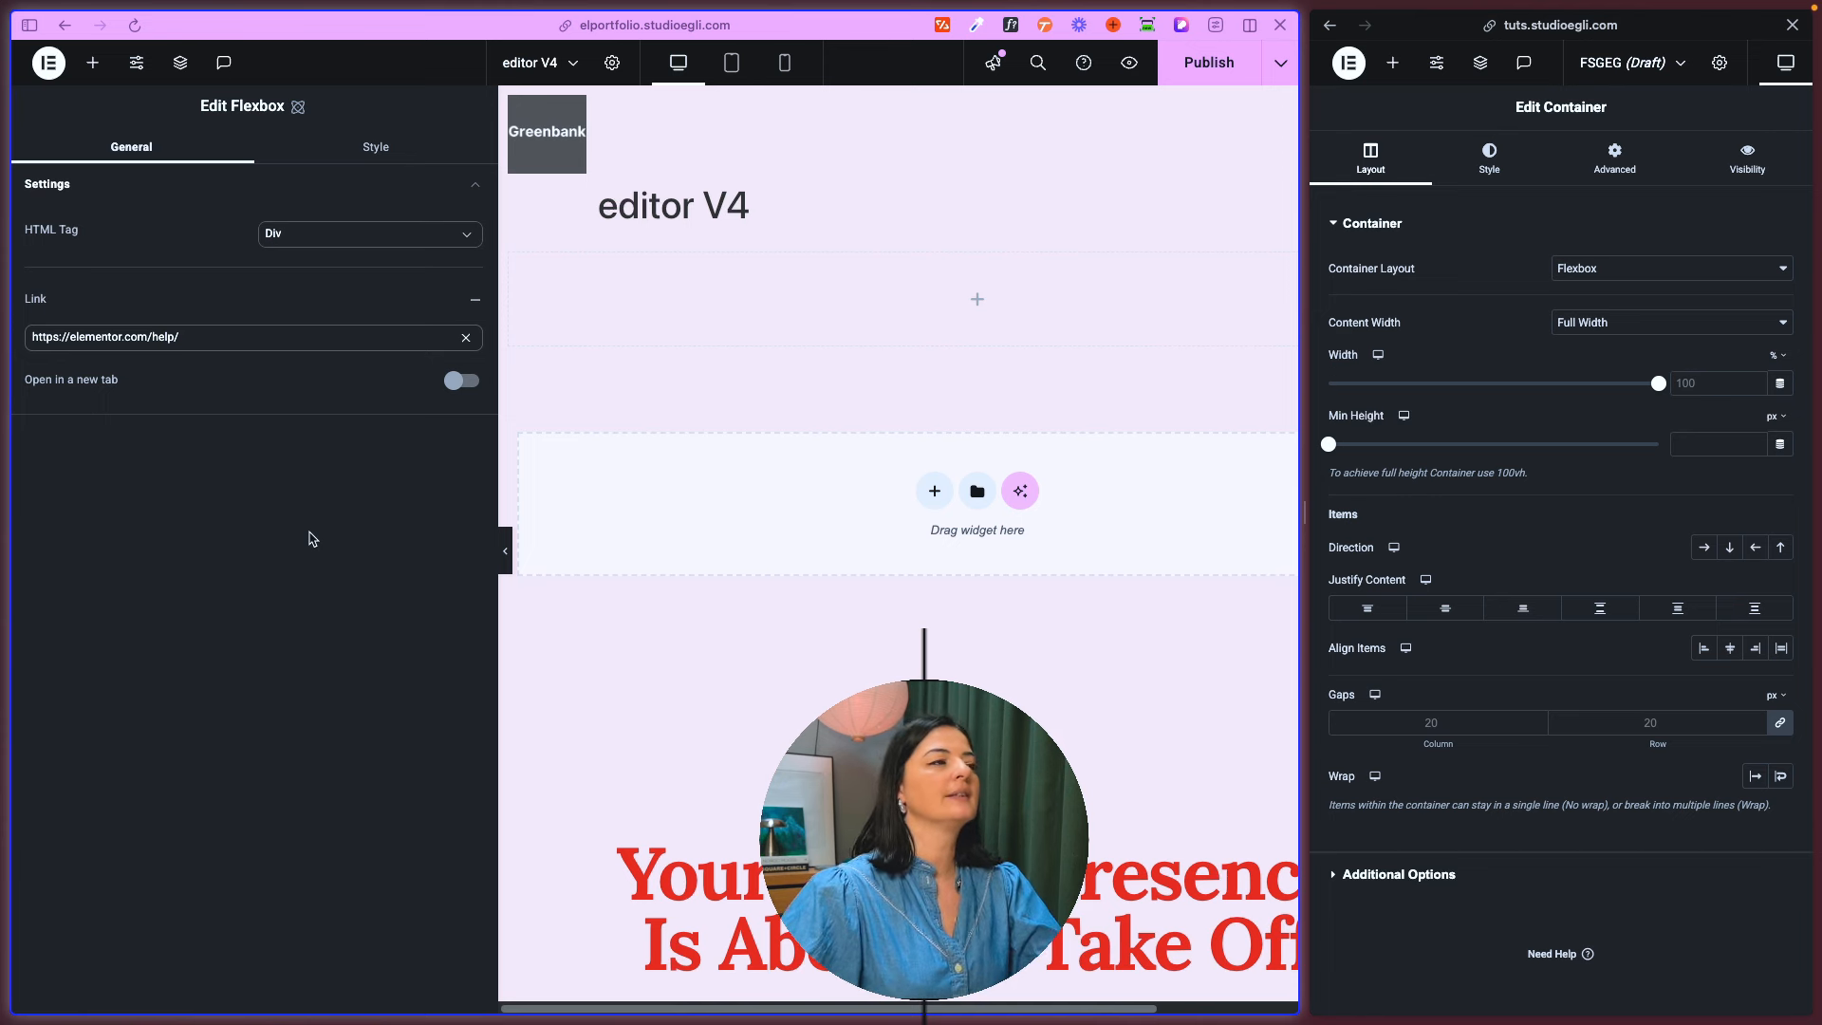
- Try the Block, Flex and inline-block display modes in the flexbox's layout styles and set its display to inline-flex
click(382, 156)
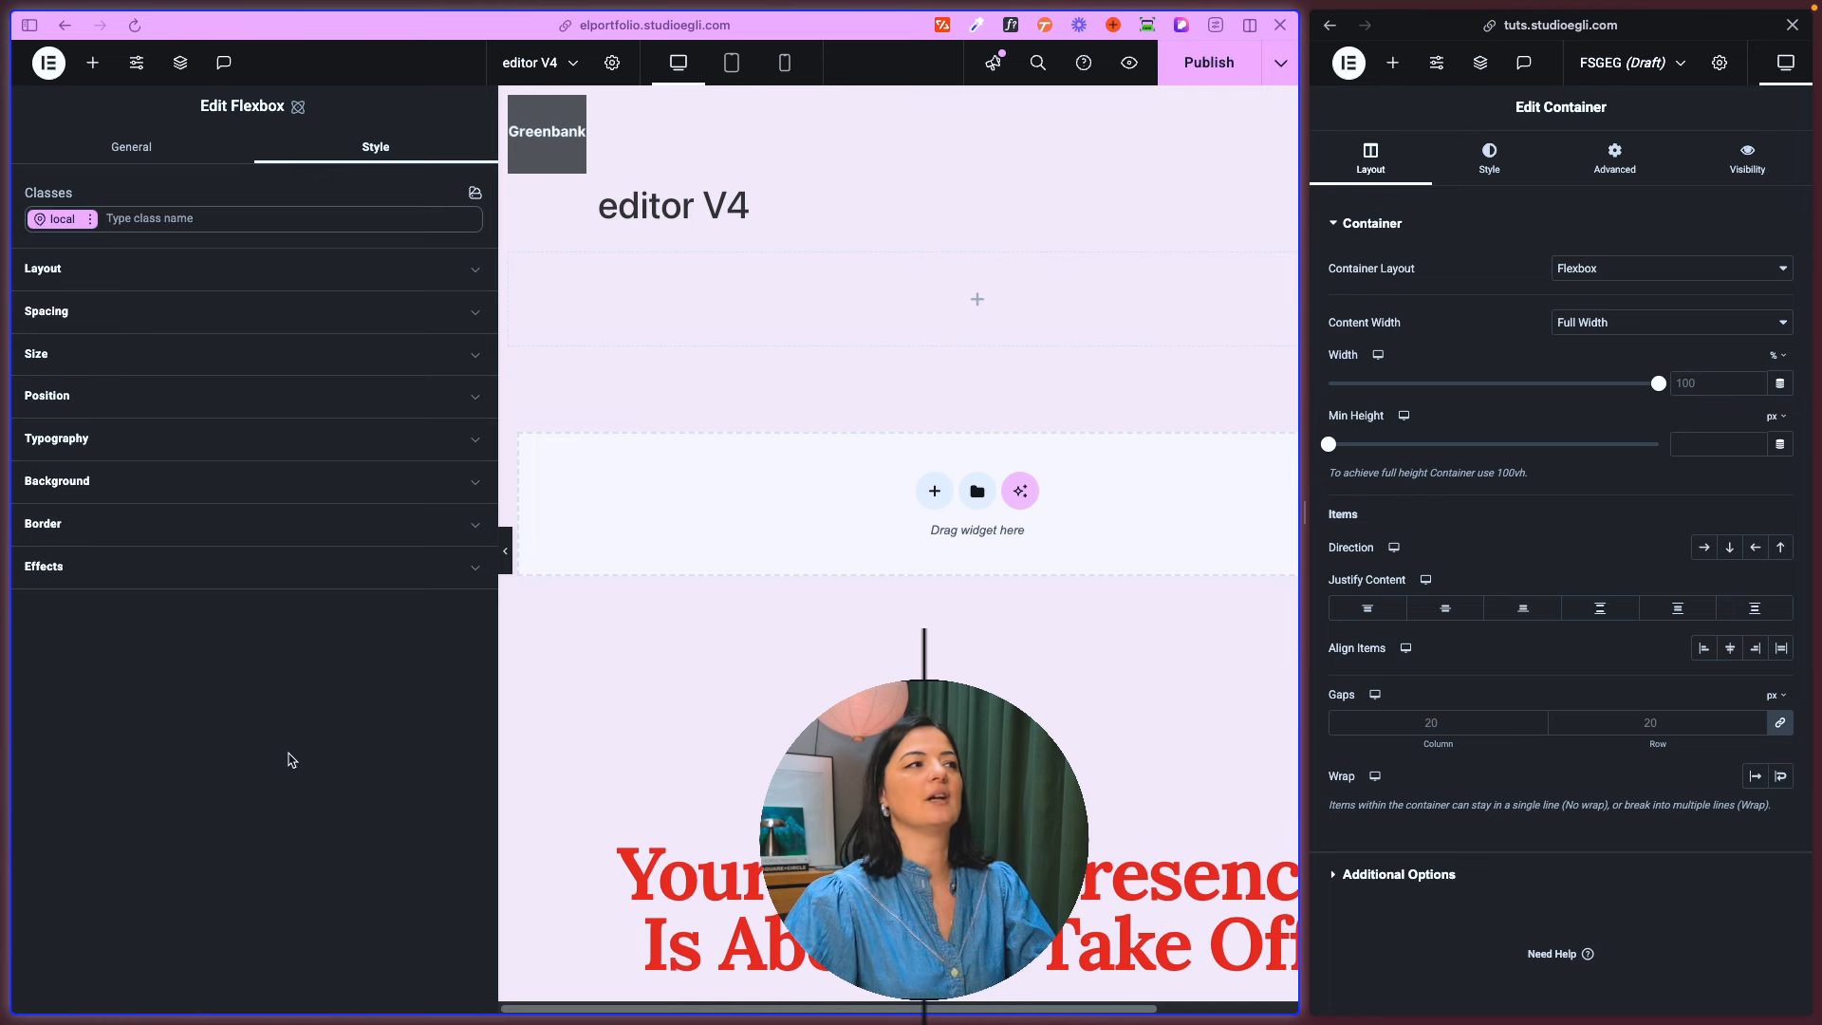
click(155, 274)
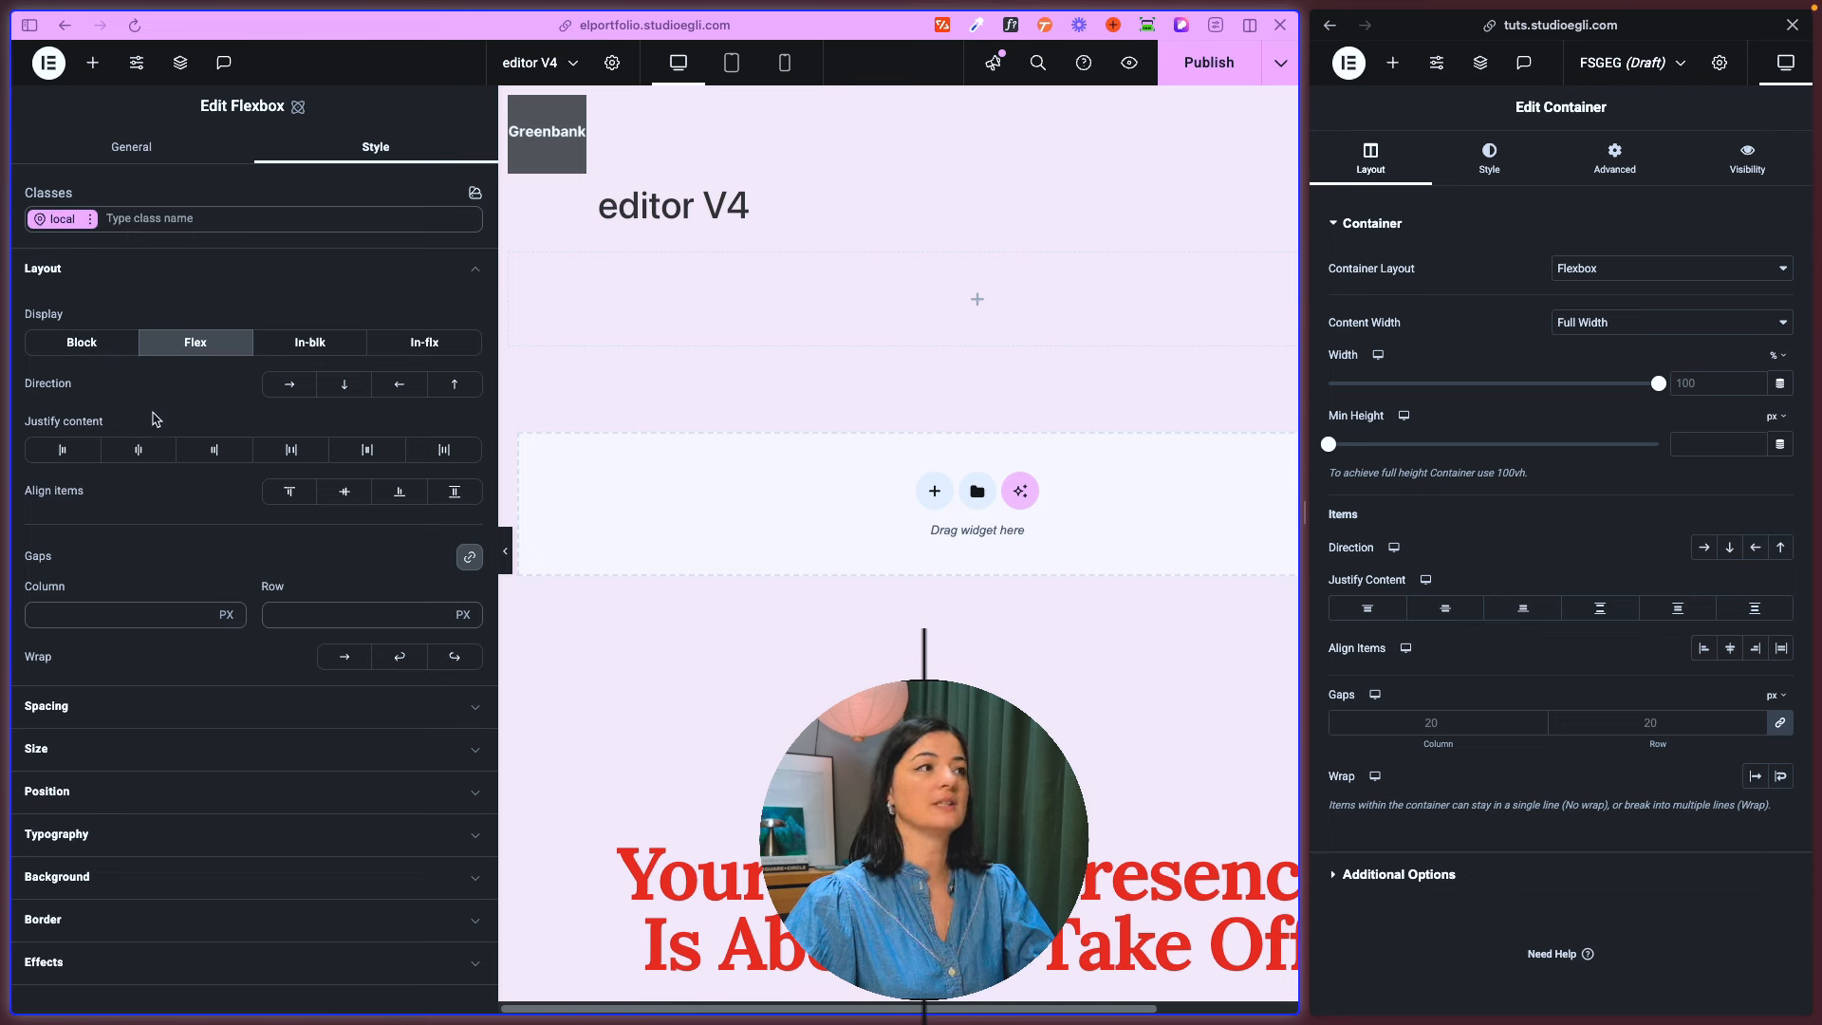
click(96, 350)
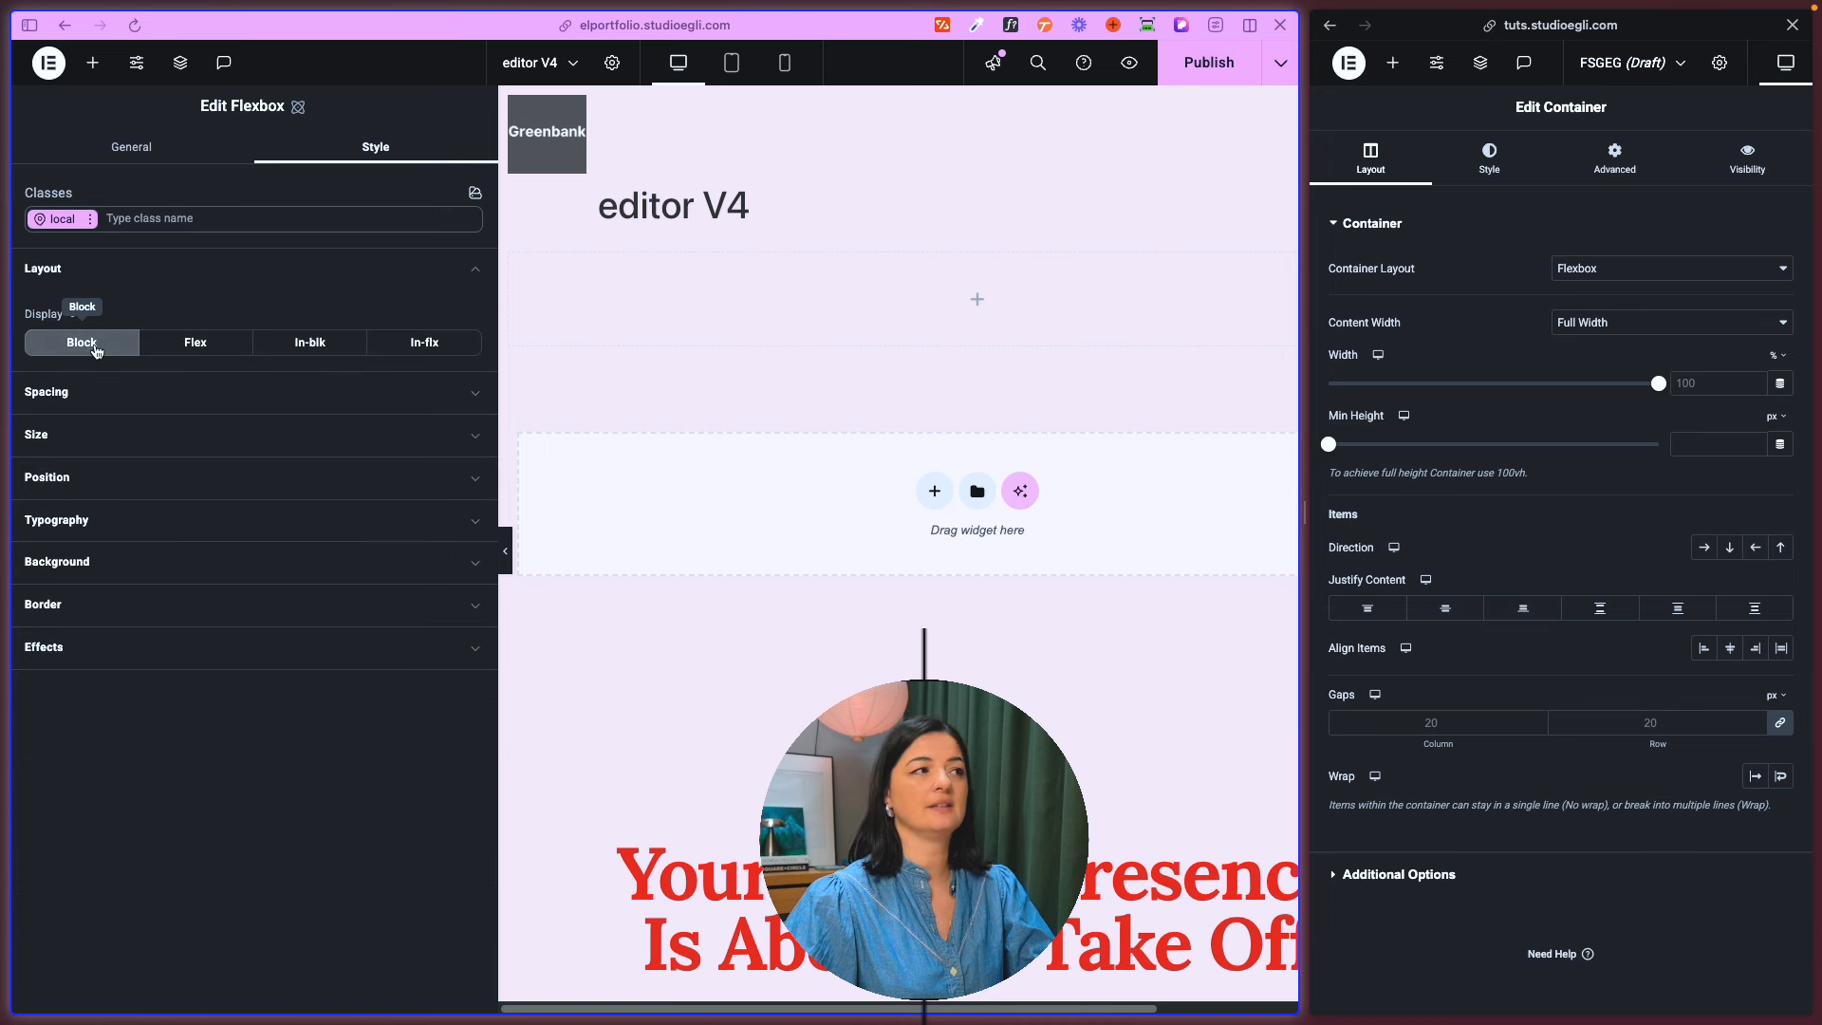
click(195, 347)
click(329, 357)
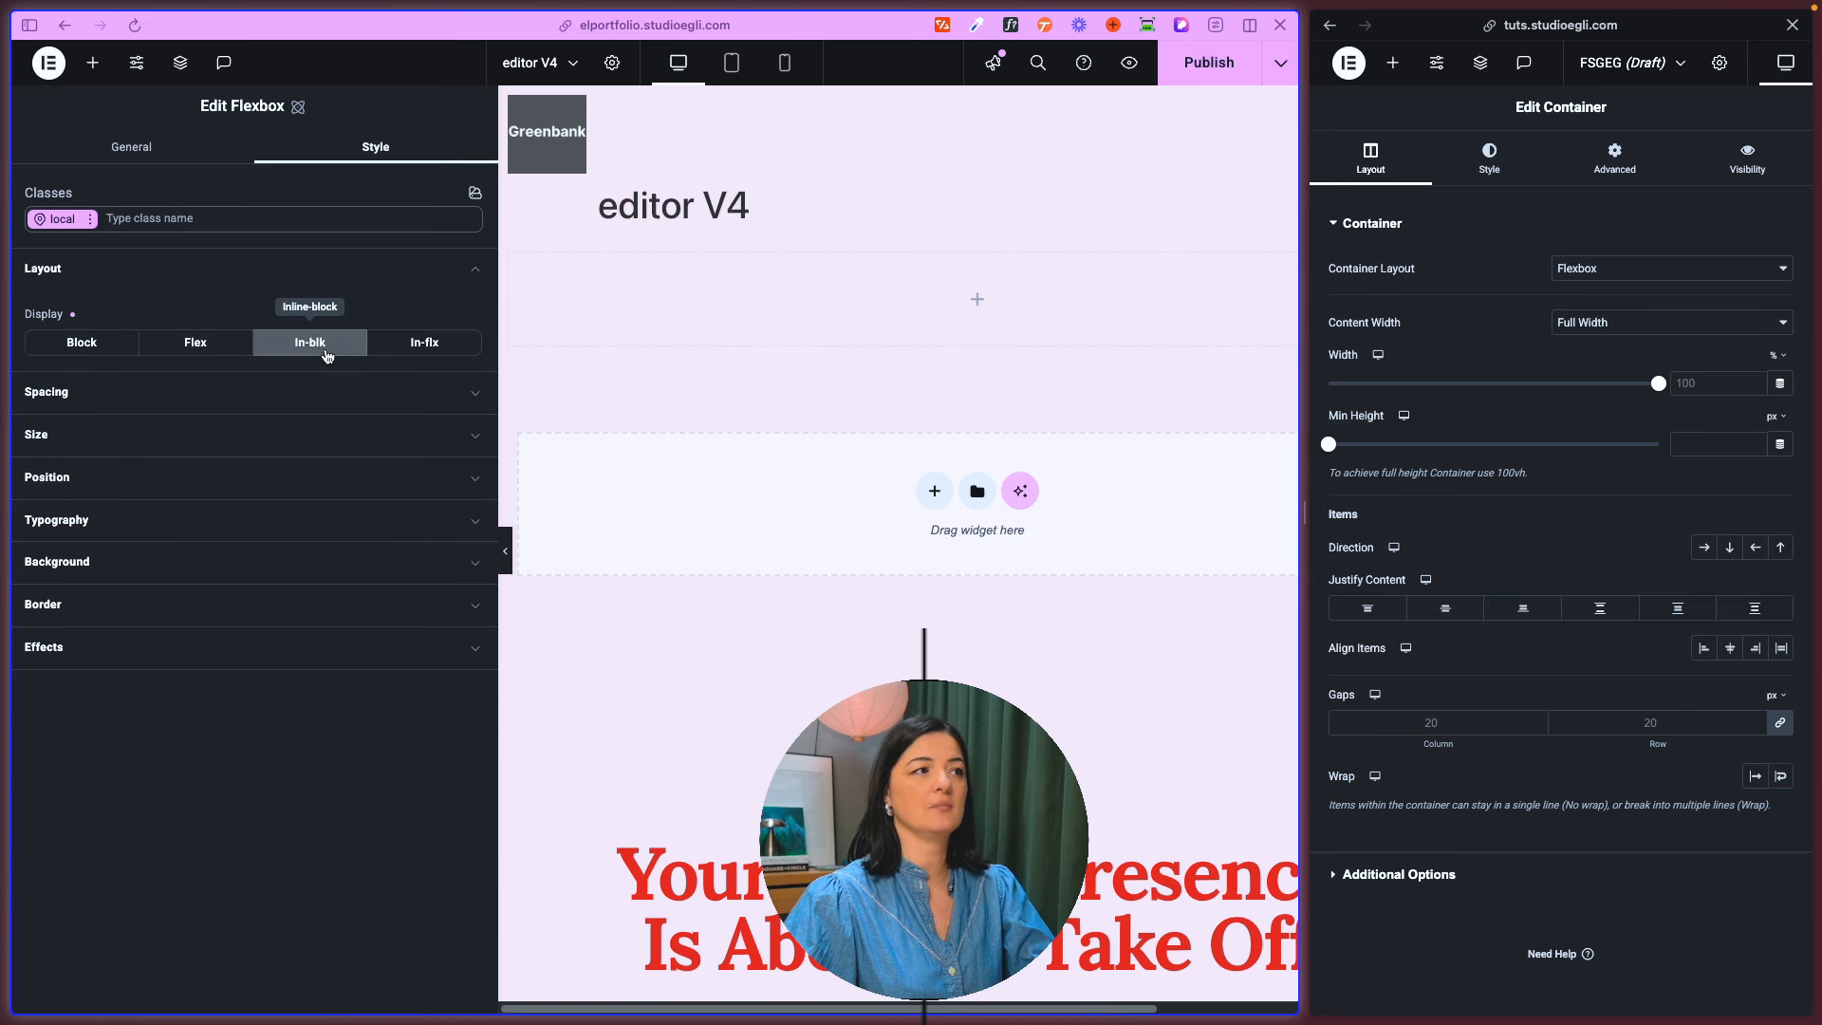
click(445, 356)
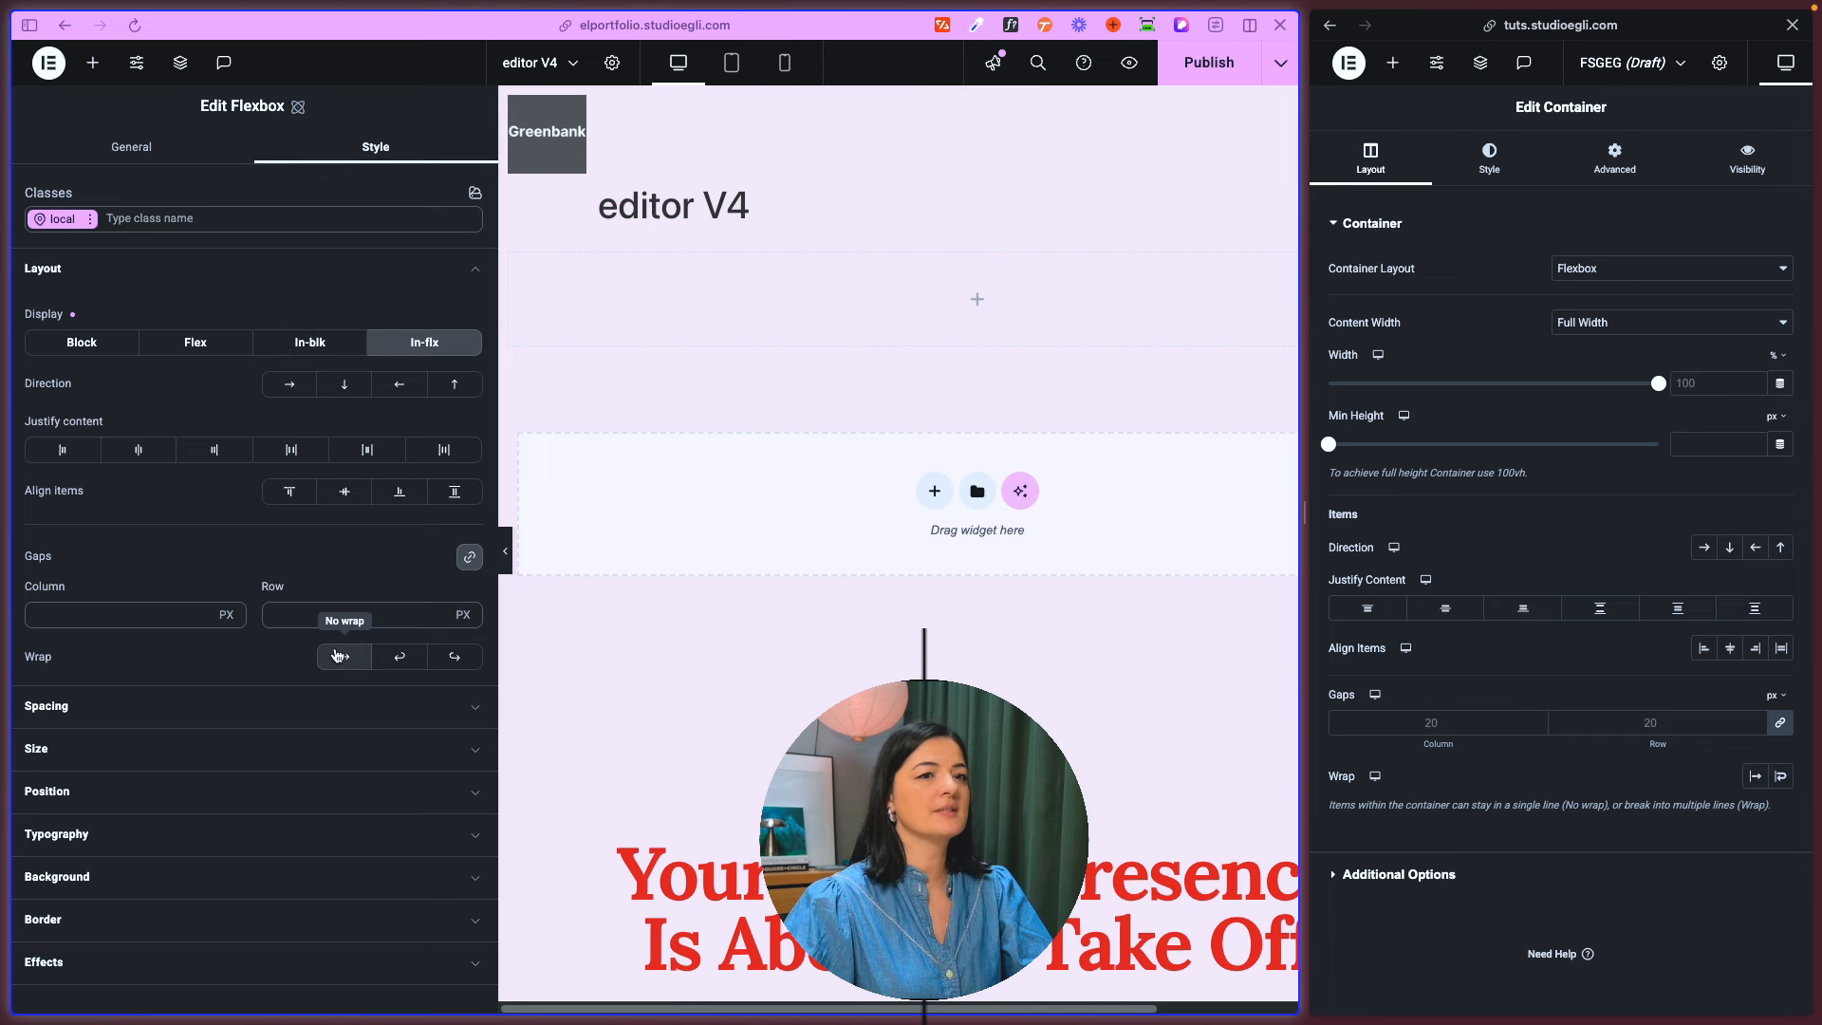
- Switch the old container's gap unit to custom and check the units offered for the flexbox's column gap
click(1774, 700)
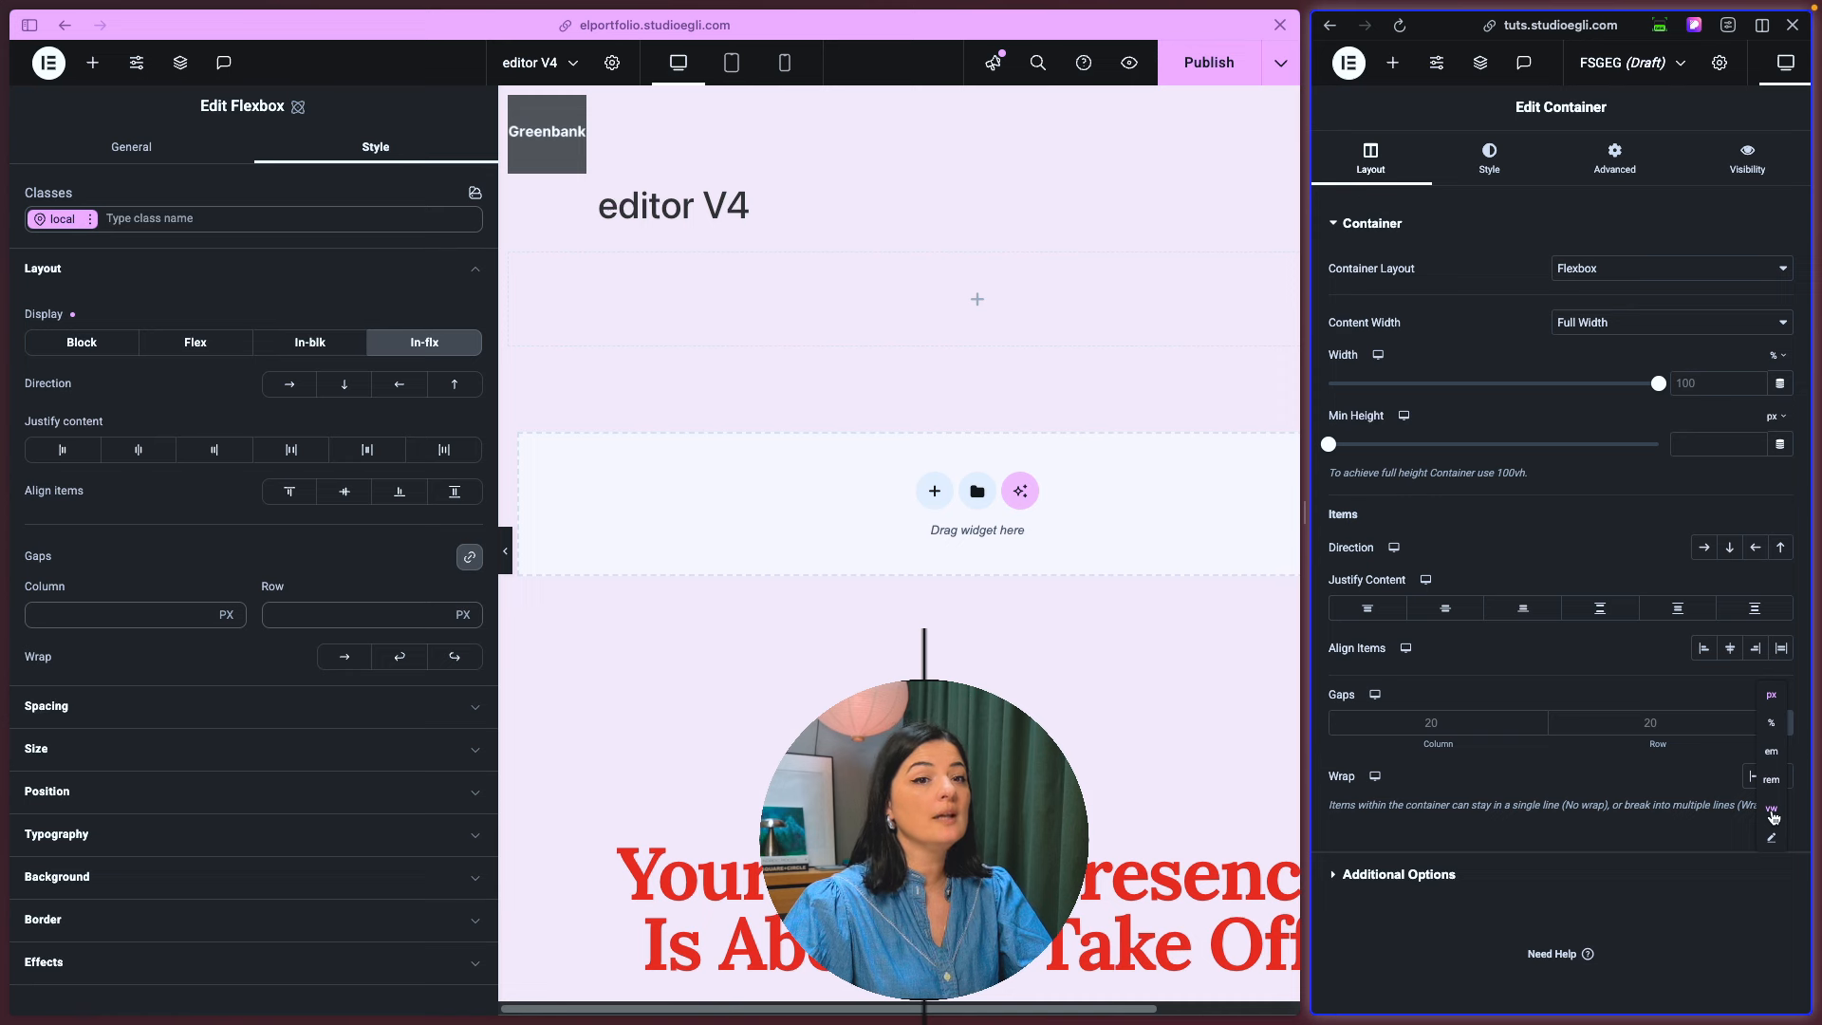
click(1772, 840)
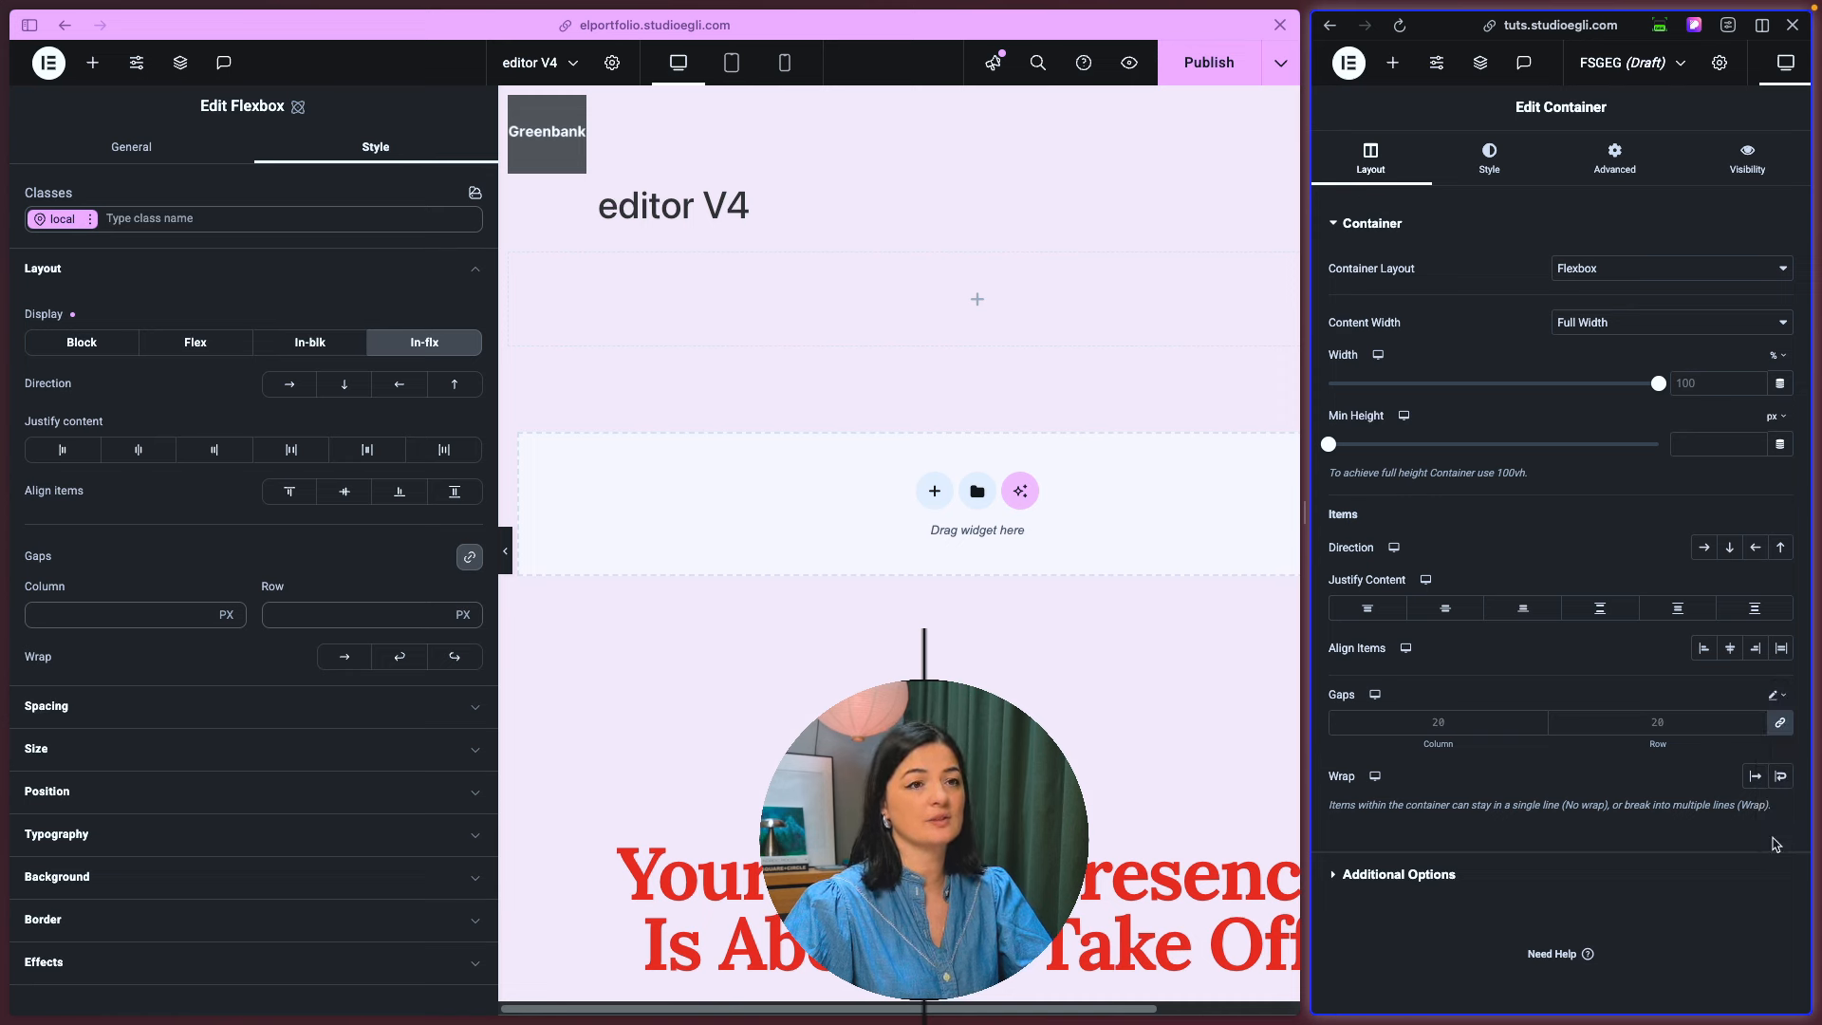
click(224, 615)
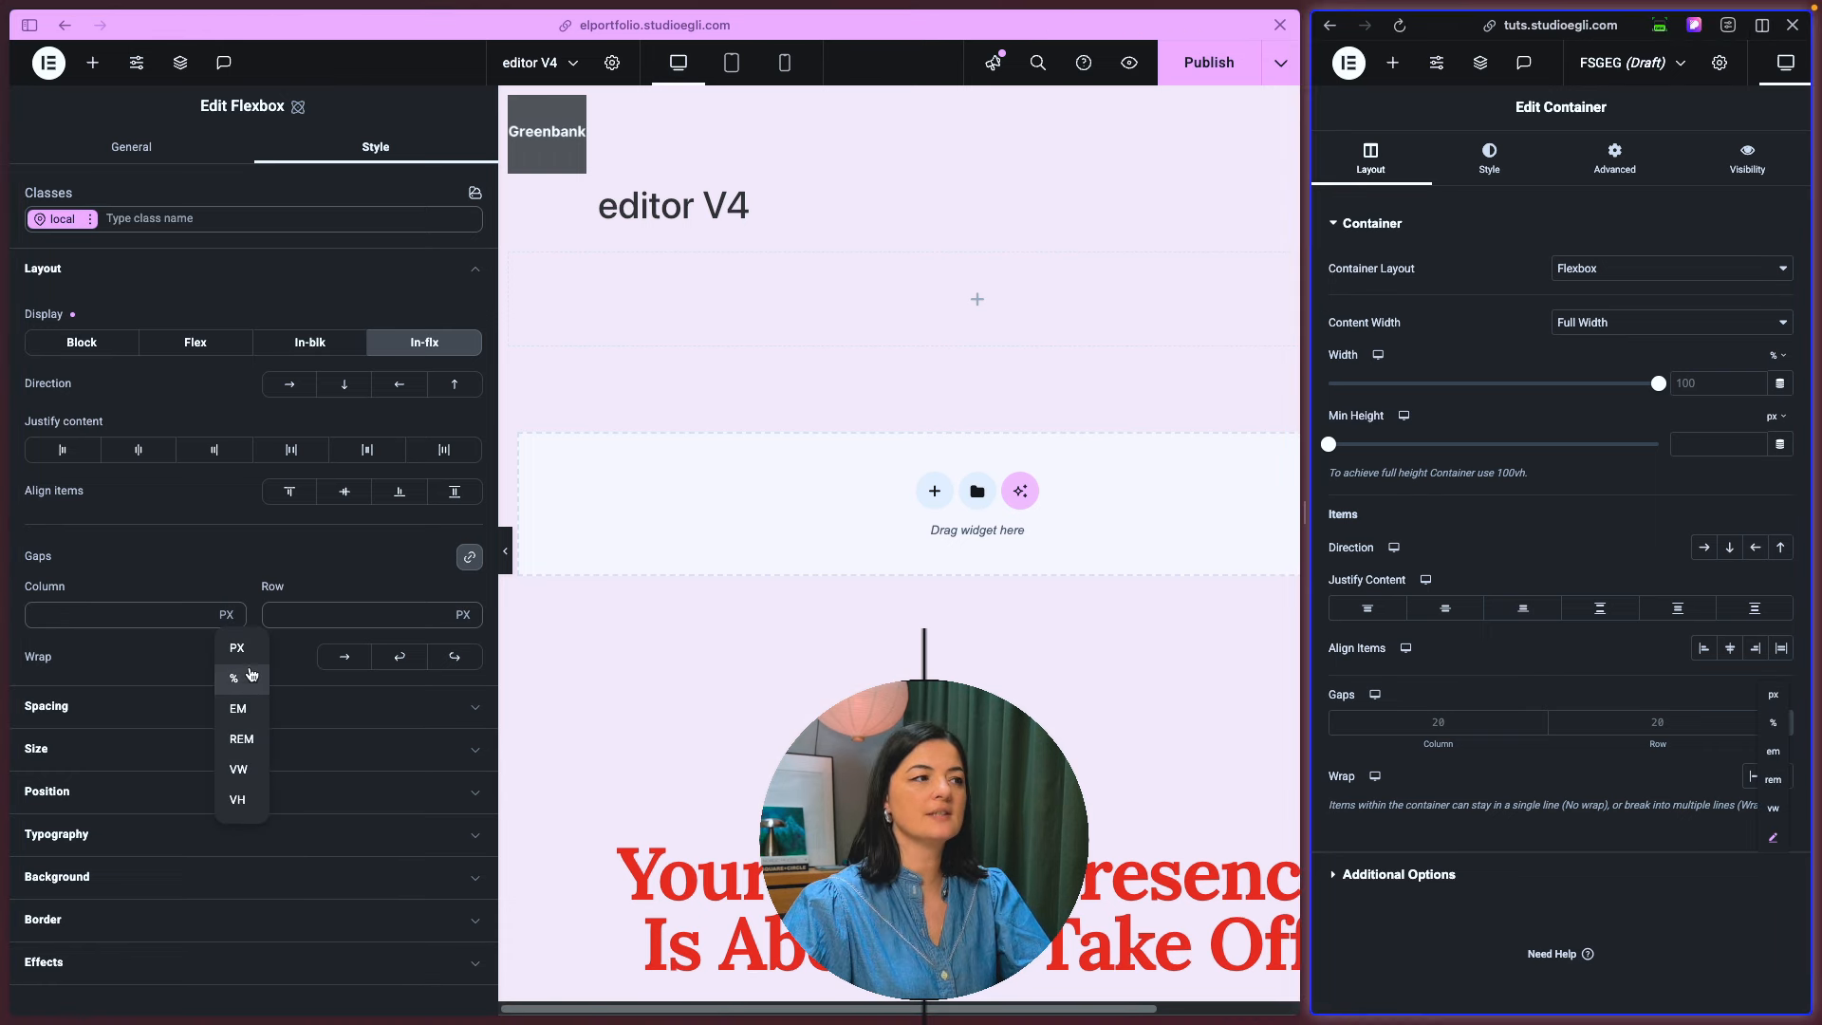
click(245, 546)
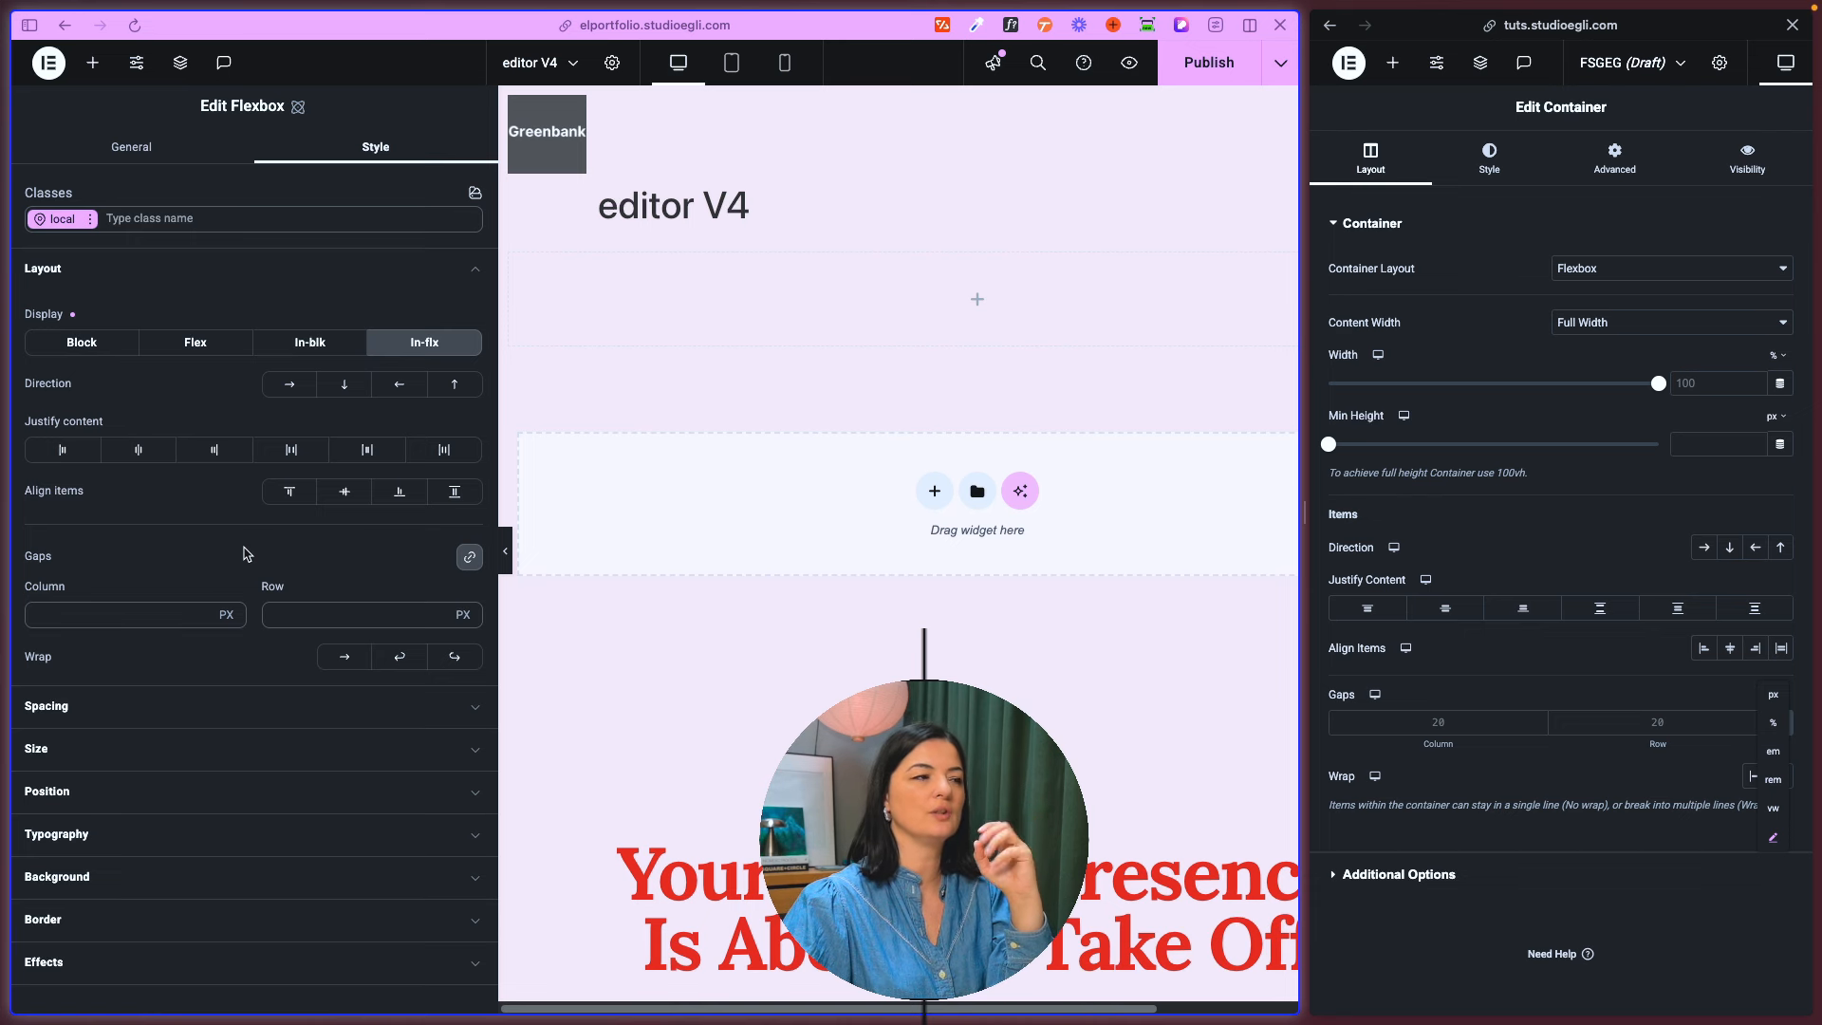
- Review the flexbox's spacing styles and check the units offered for its column gap and top margin
click(185, 719)
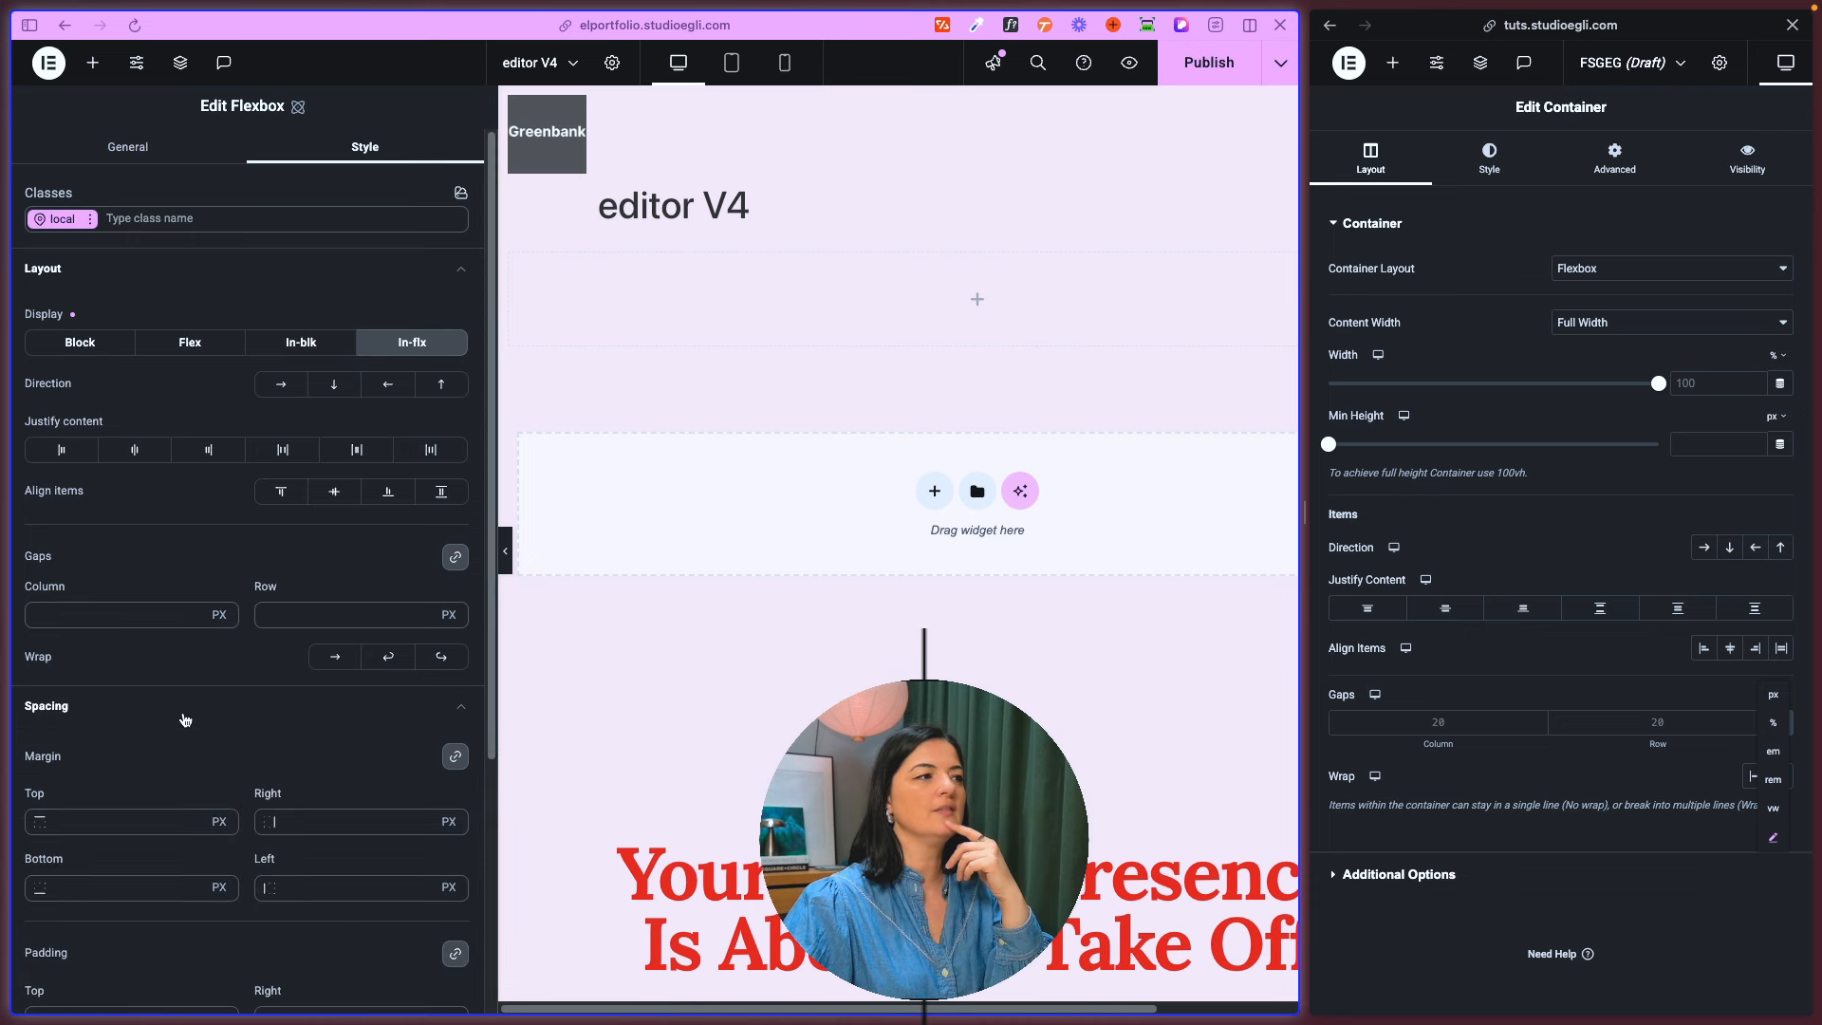
click(219, 615)
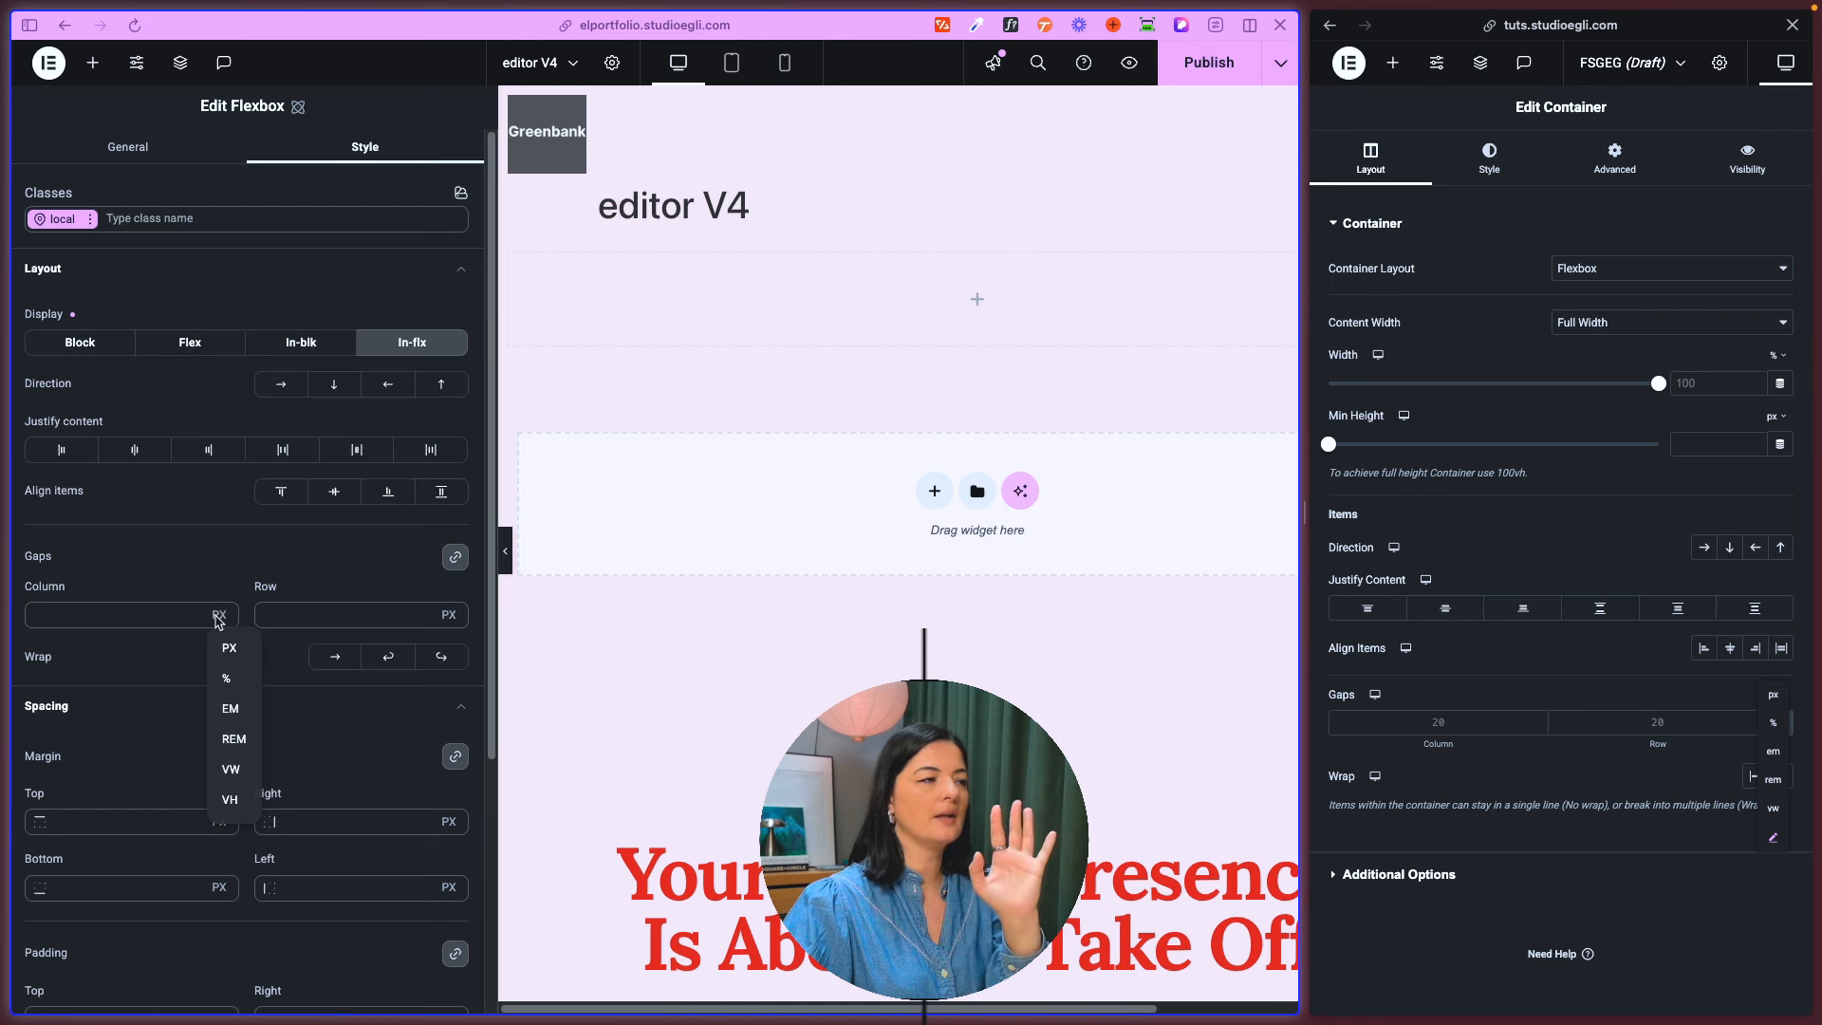
scroll(282, 714, down, 4)
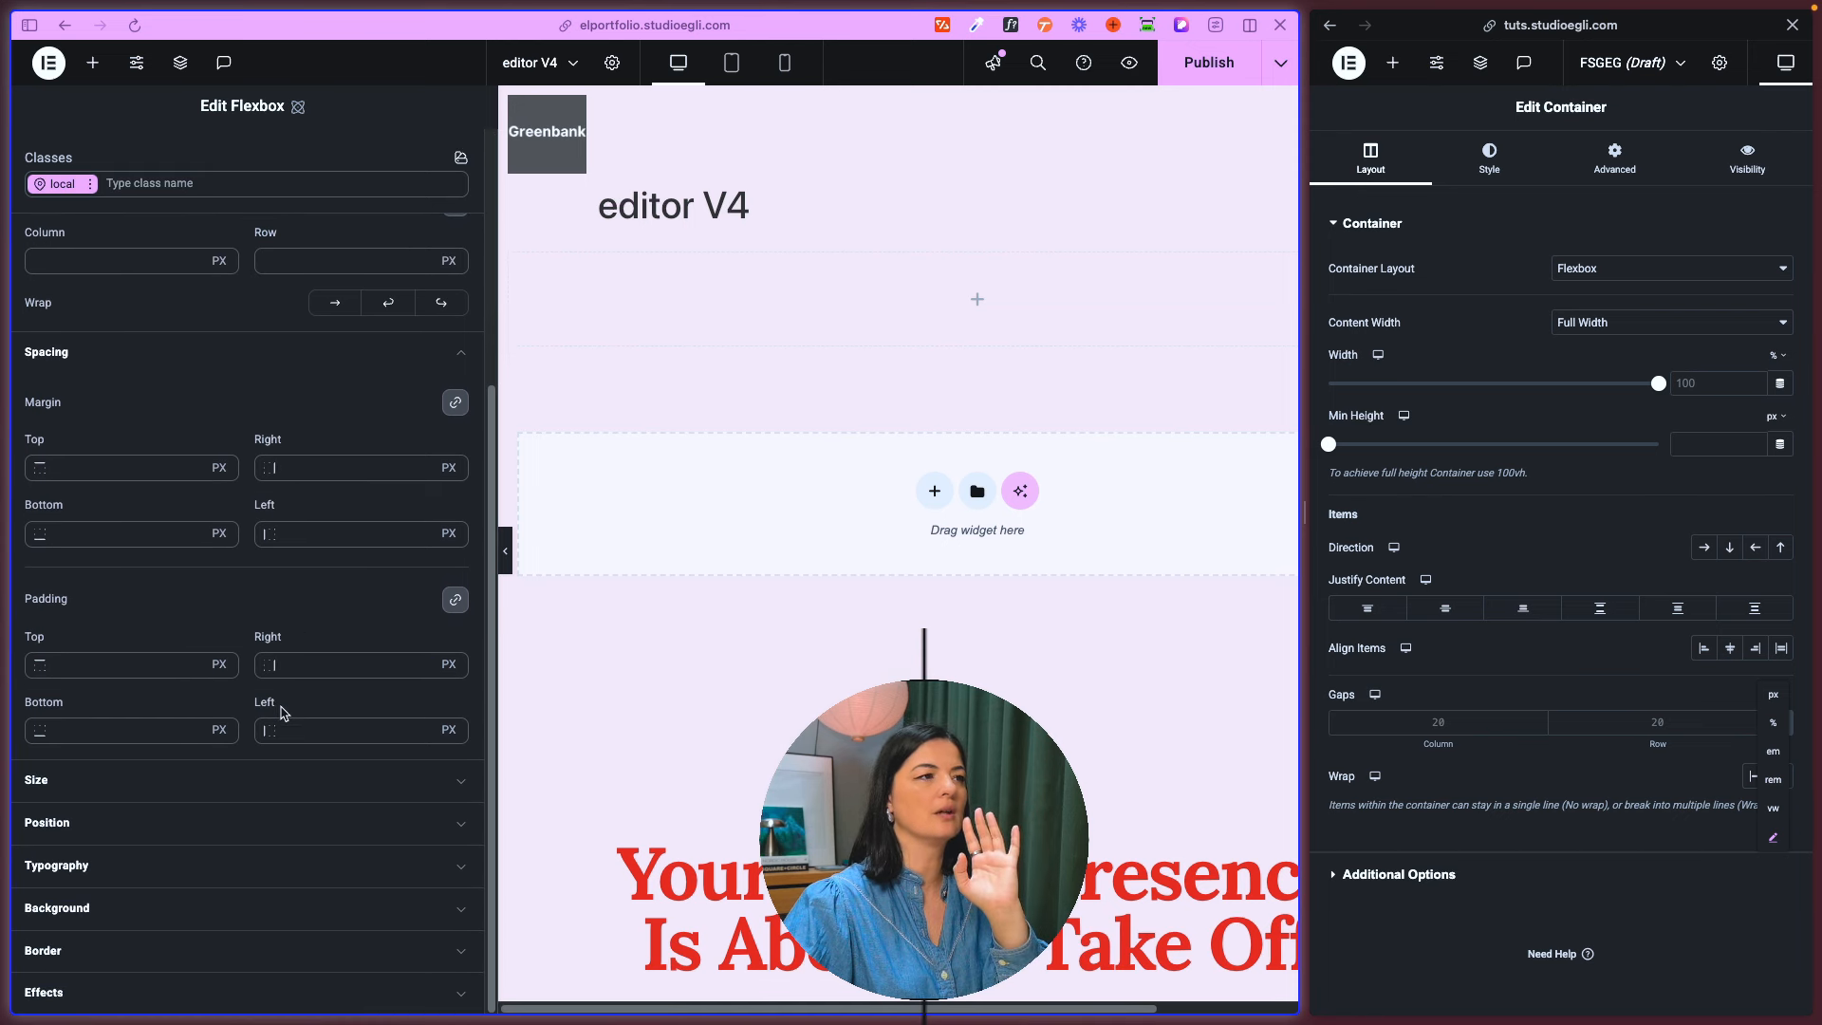
click(219, 467)
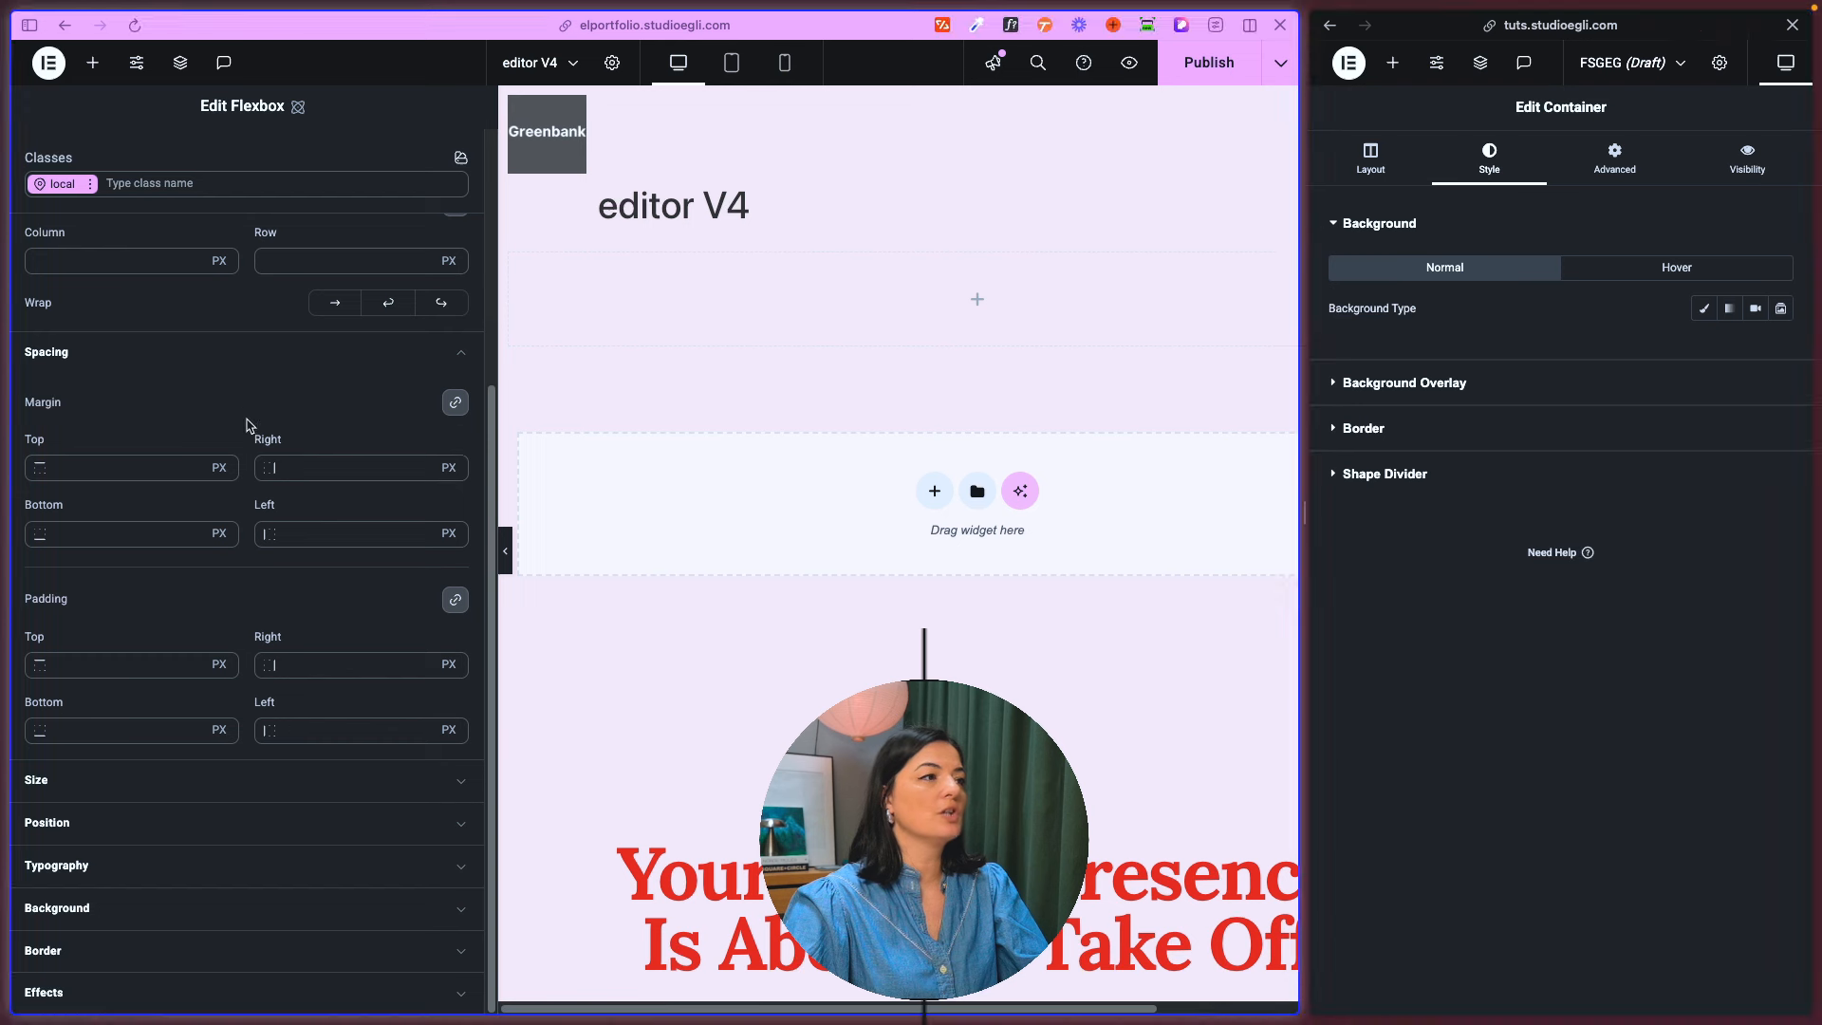
click(219, 468)
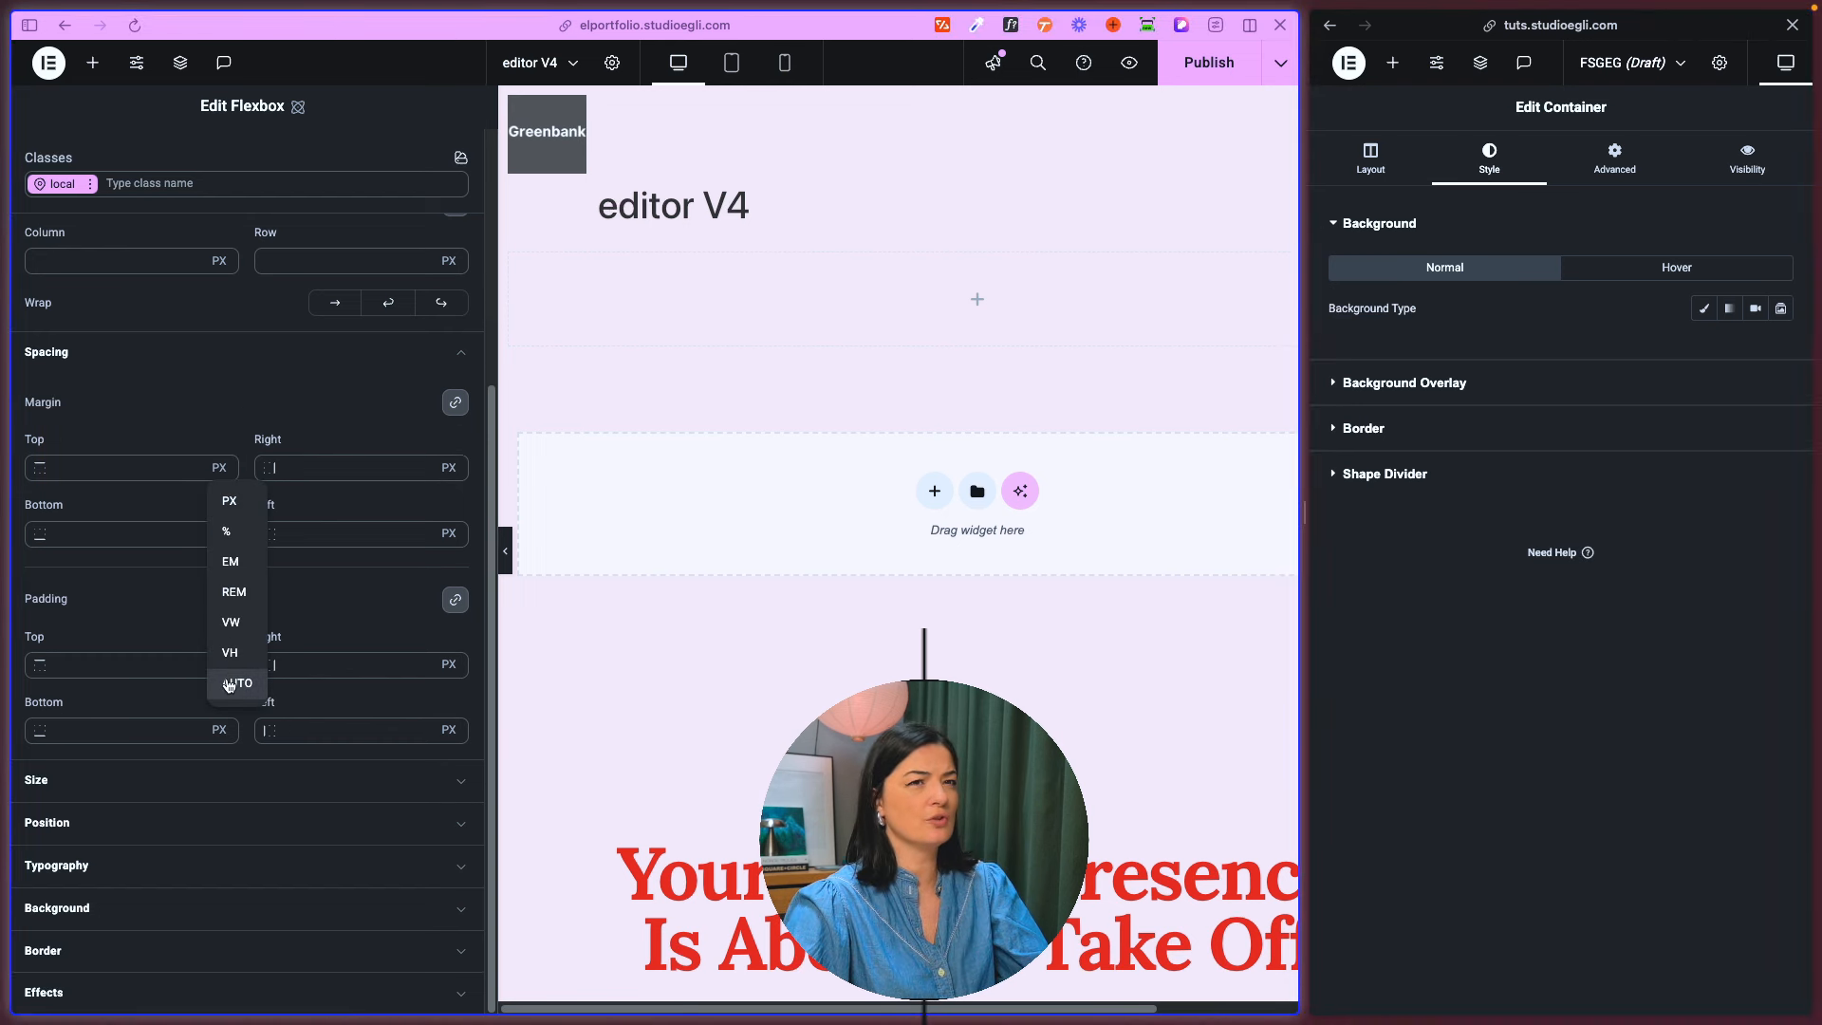
- Unlink the old container's margin values and examine the units offered for its margin
click(1597, 164)
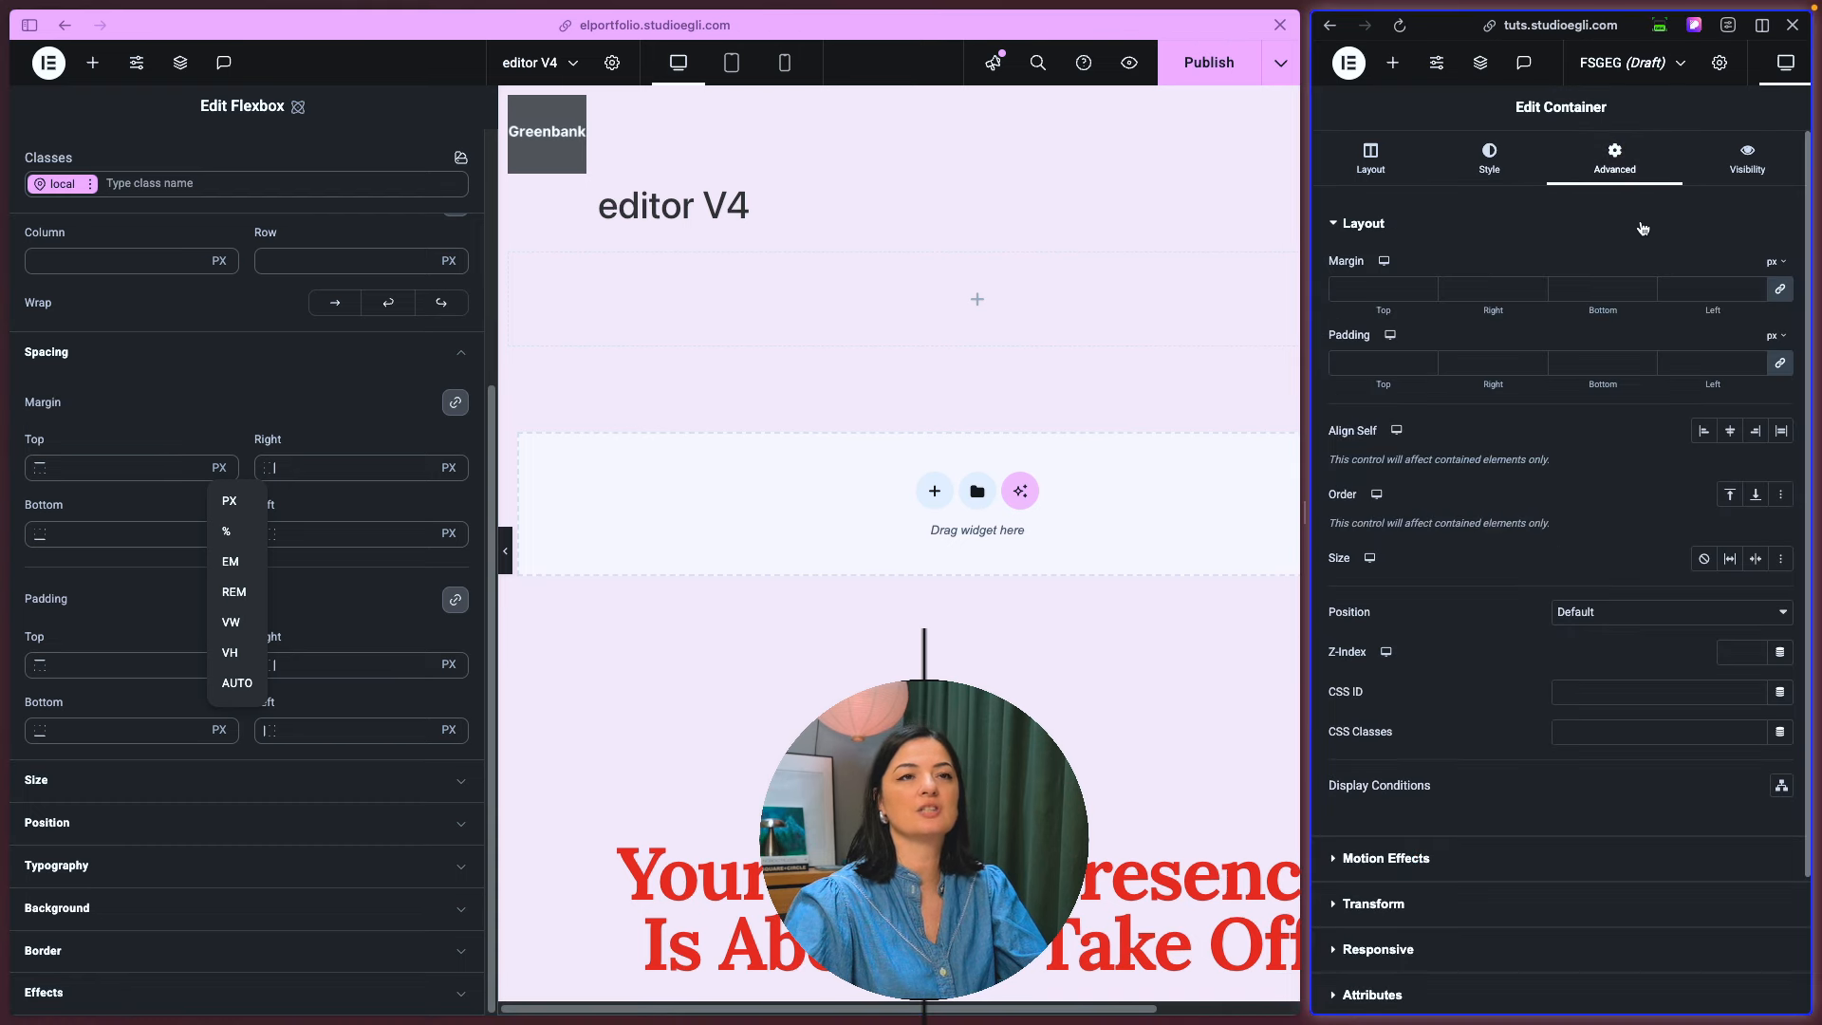
click(1781, 294)
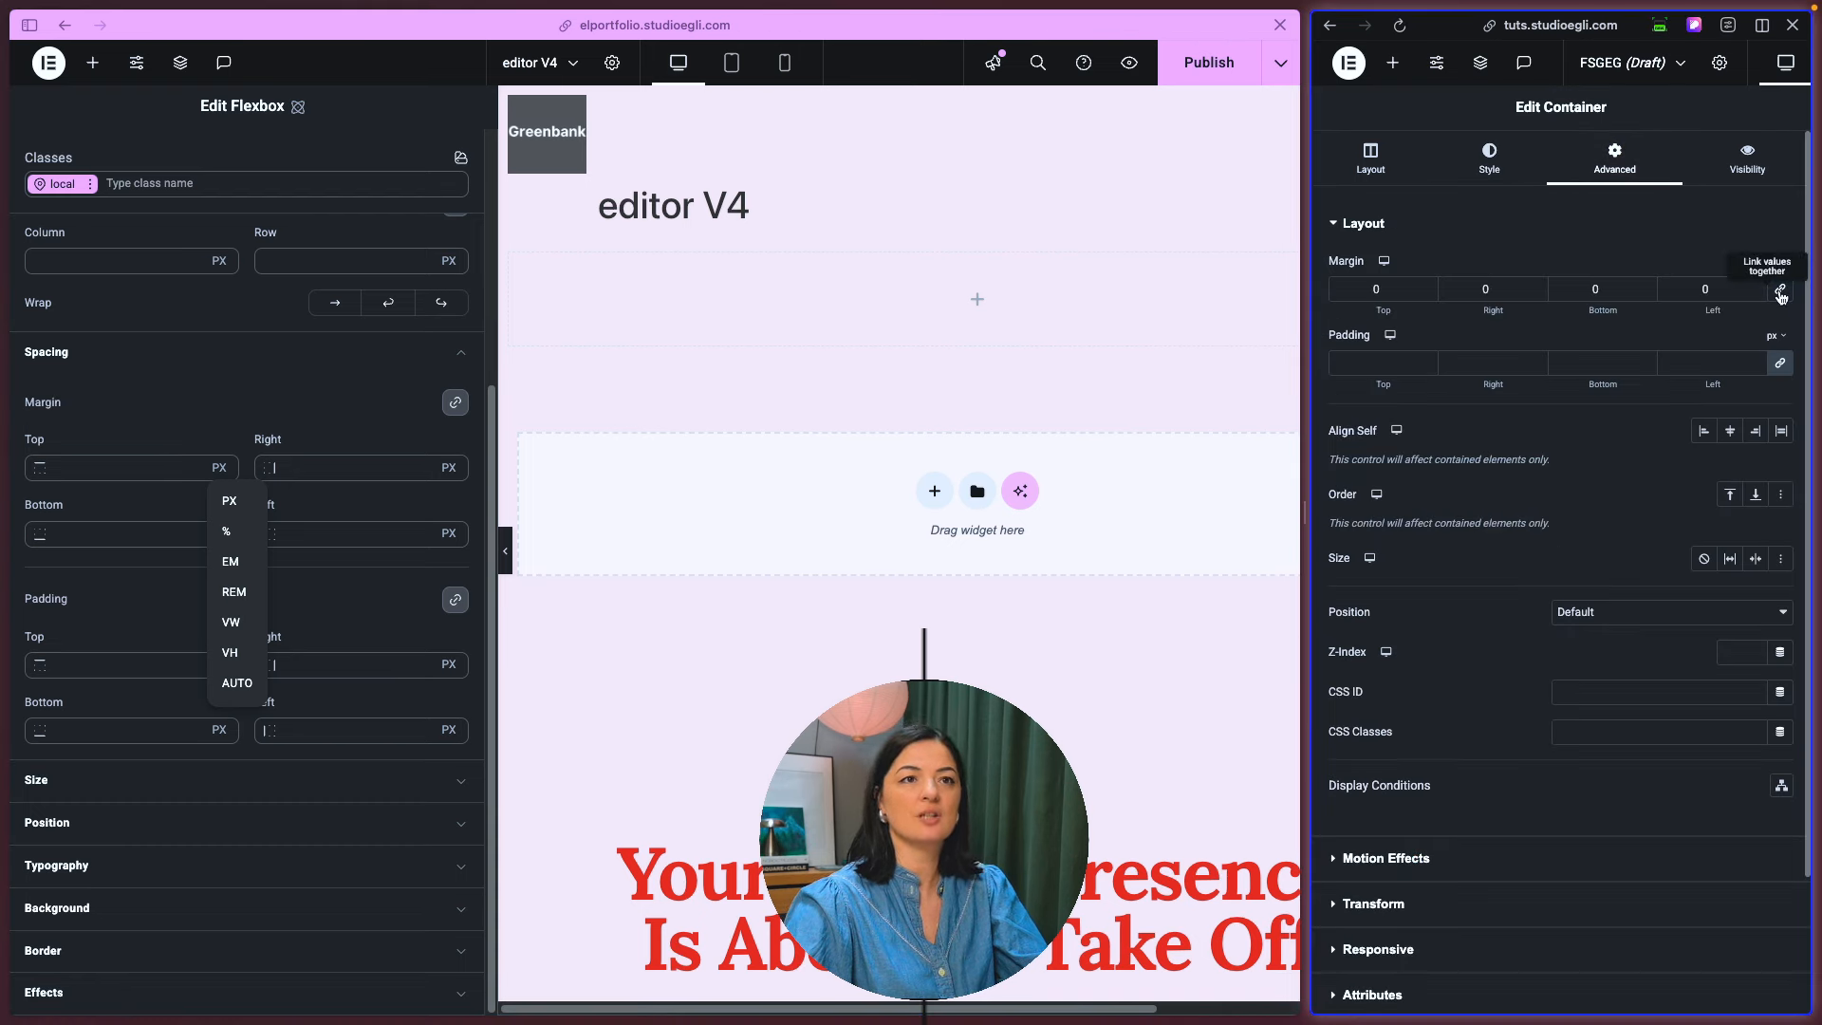
click(1695, 231)
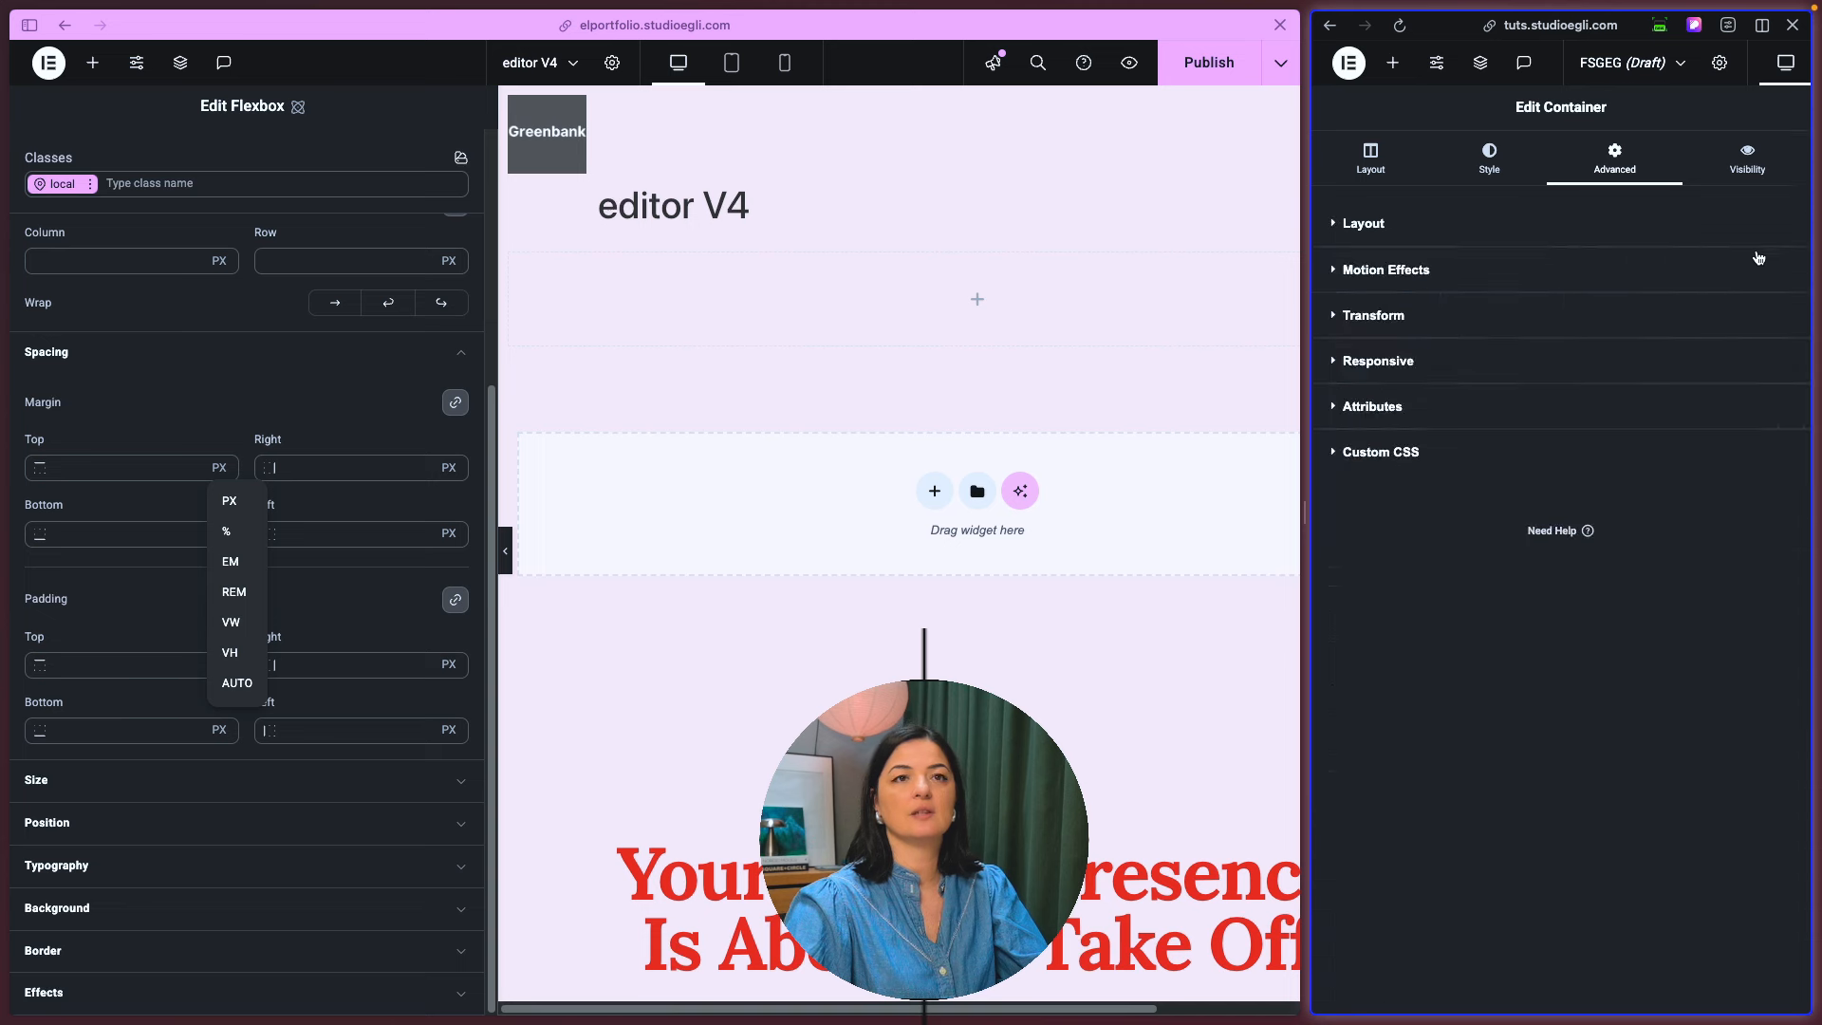
click(1586, 233)
mouse_move(1771, 264)
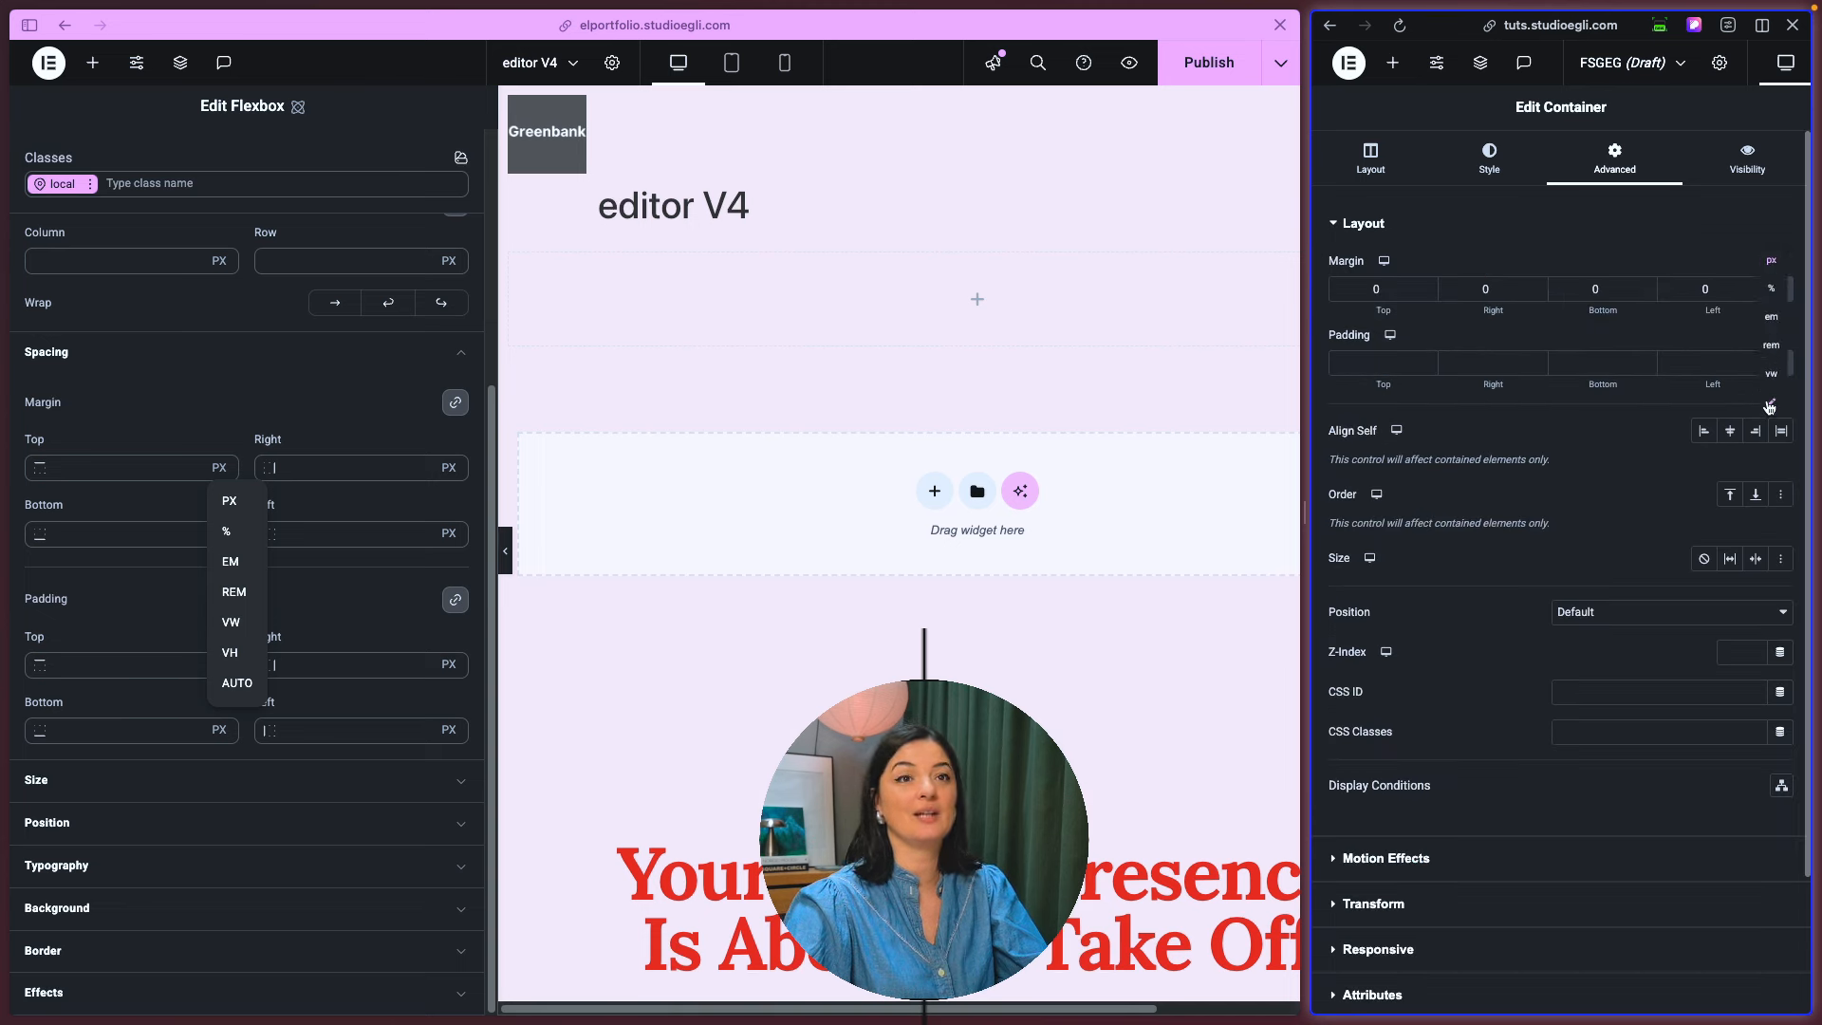
click(229, 373)
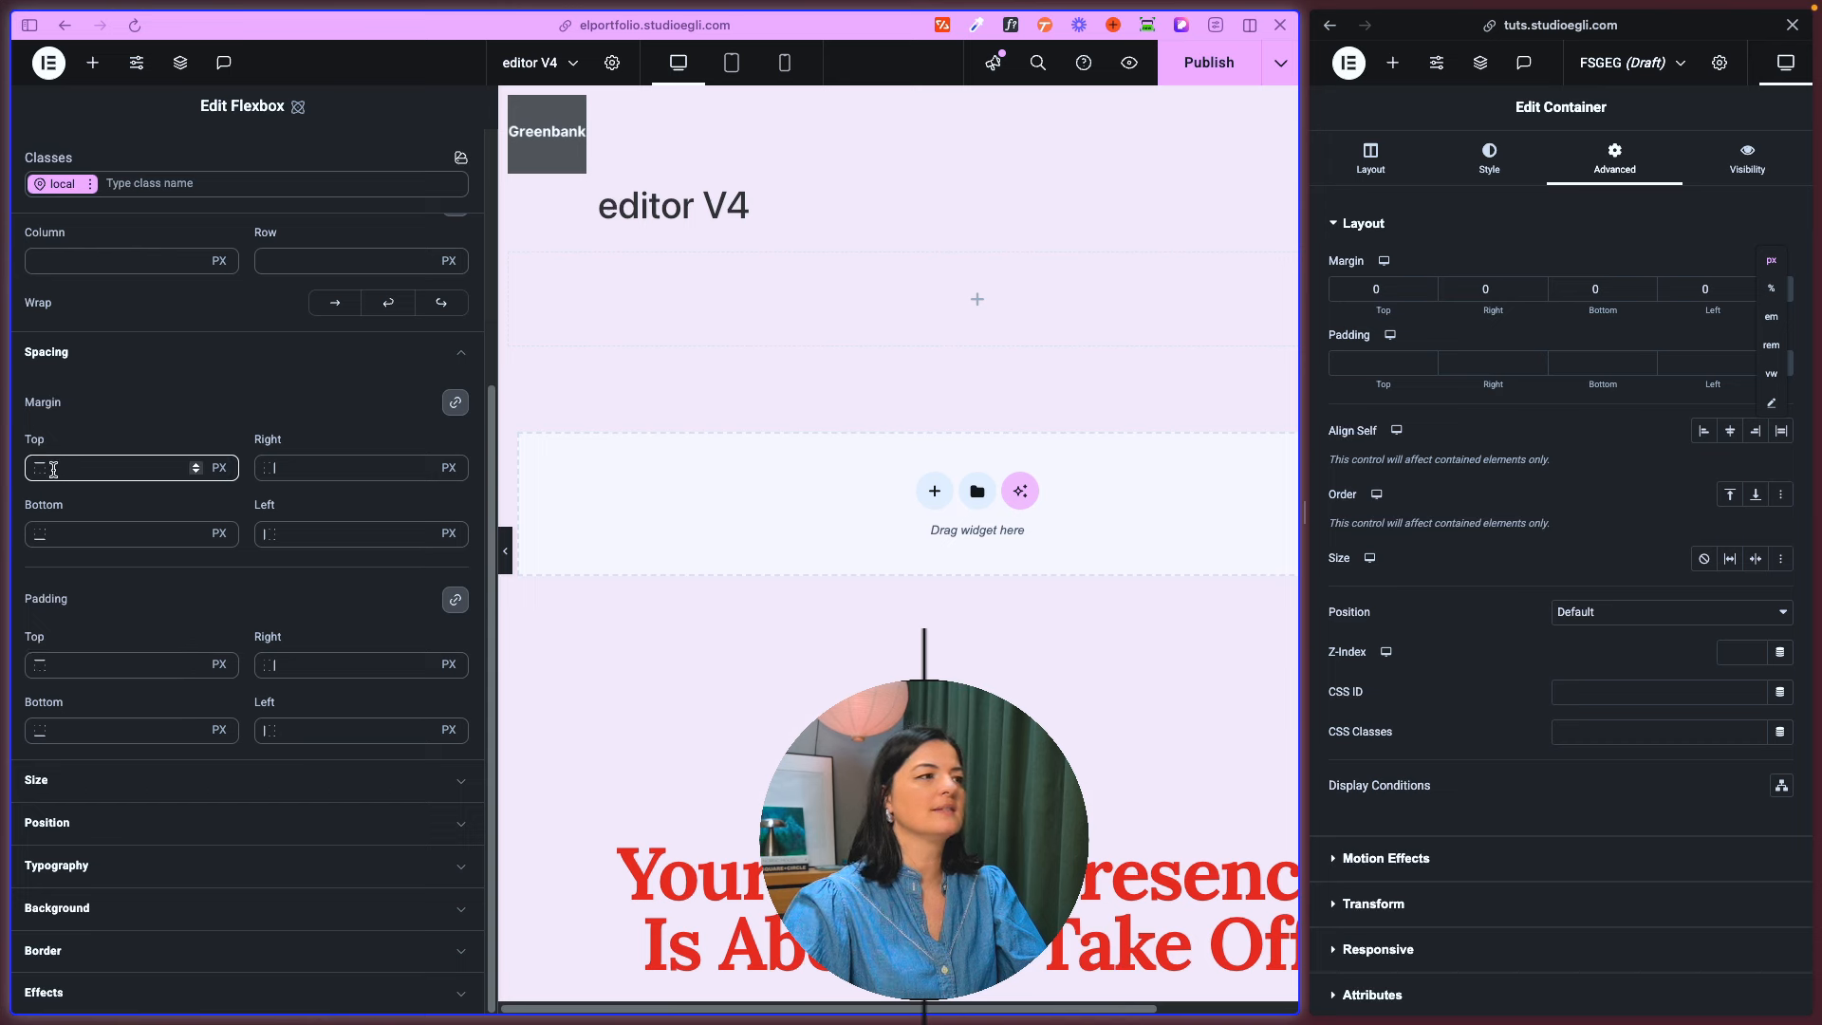
- Set the linked margins to 56 px on the old container and 2 px on the flexbox
drag(1369, 314, 1423, 313)
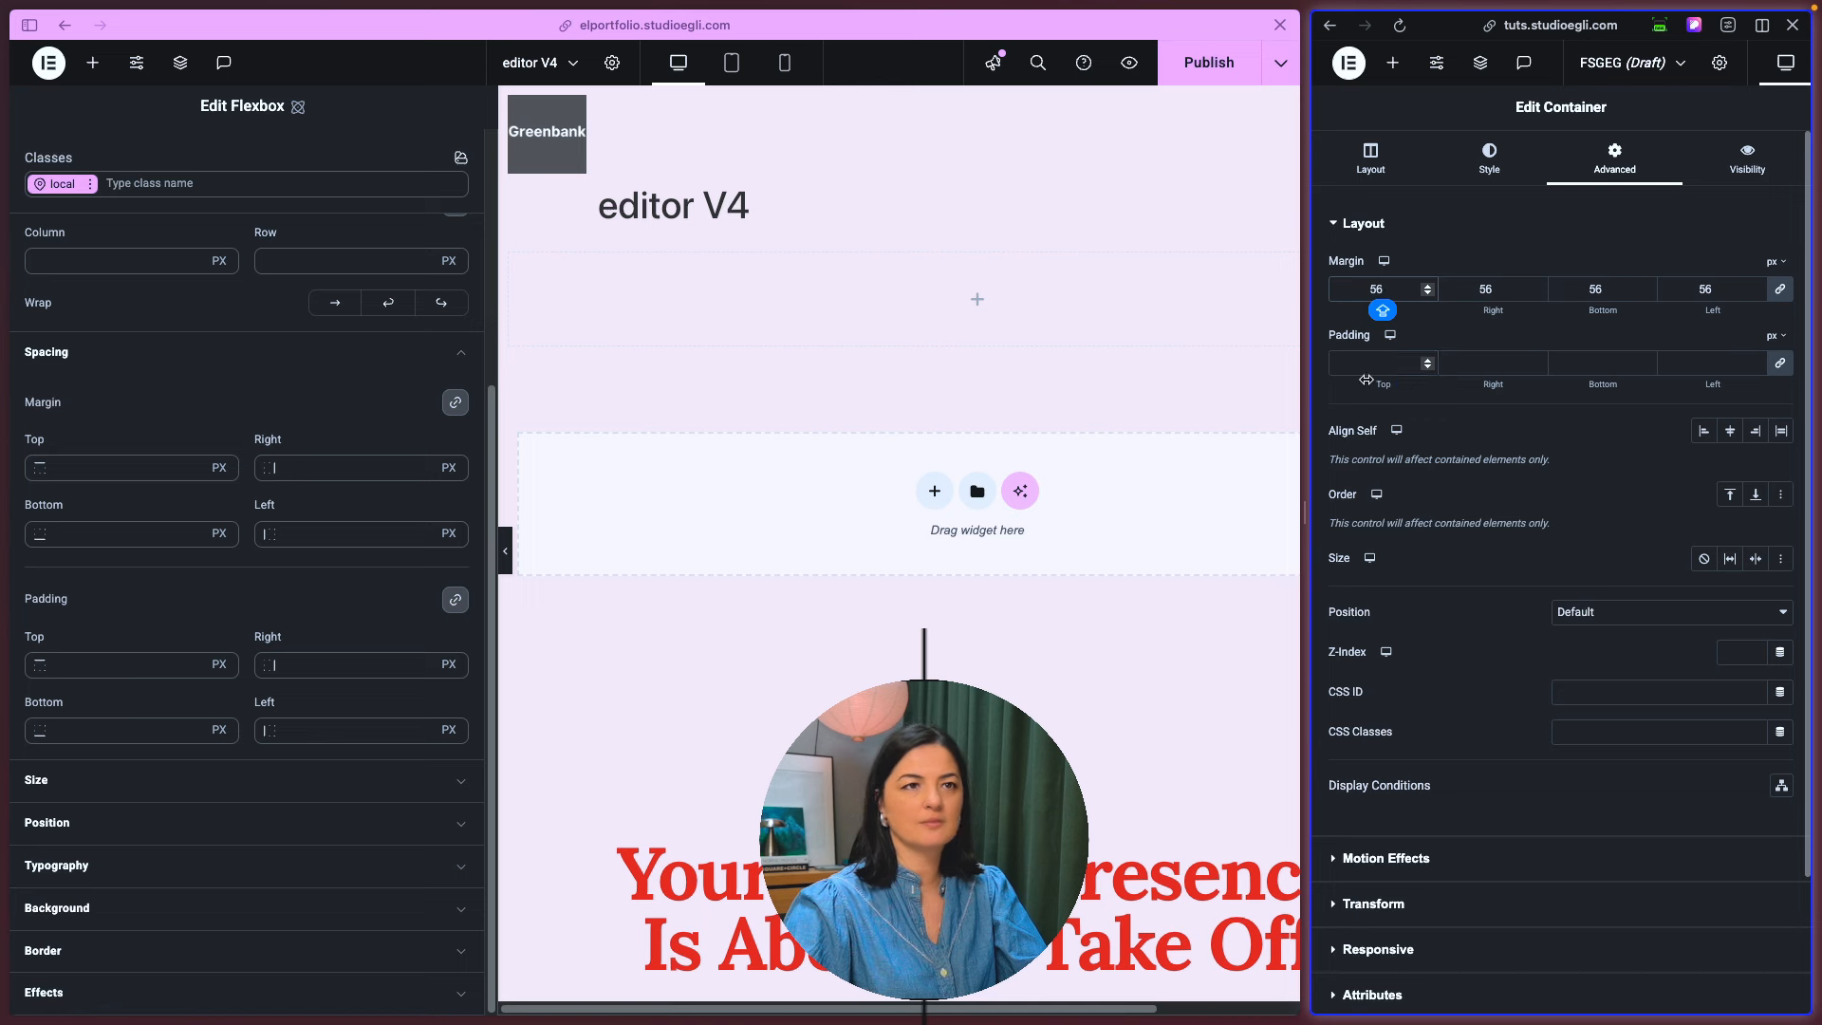
click(54, 471)
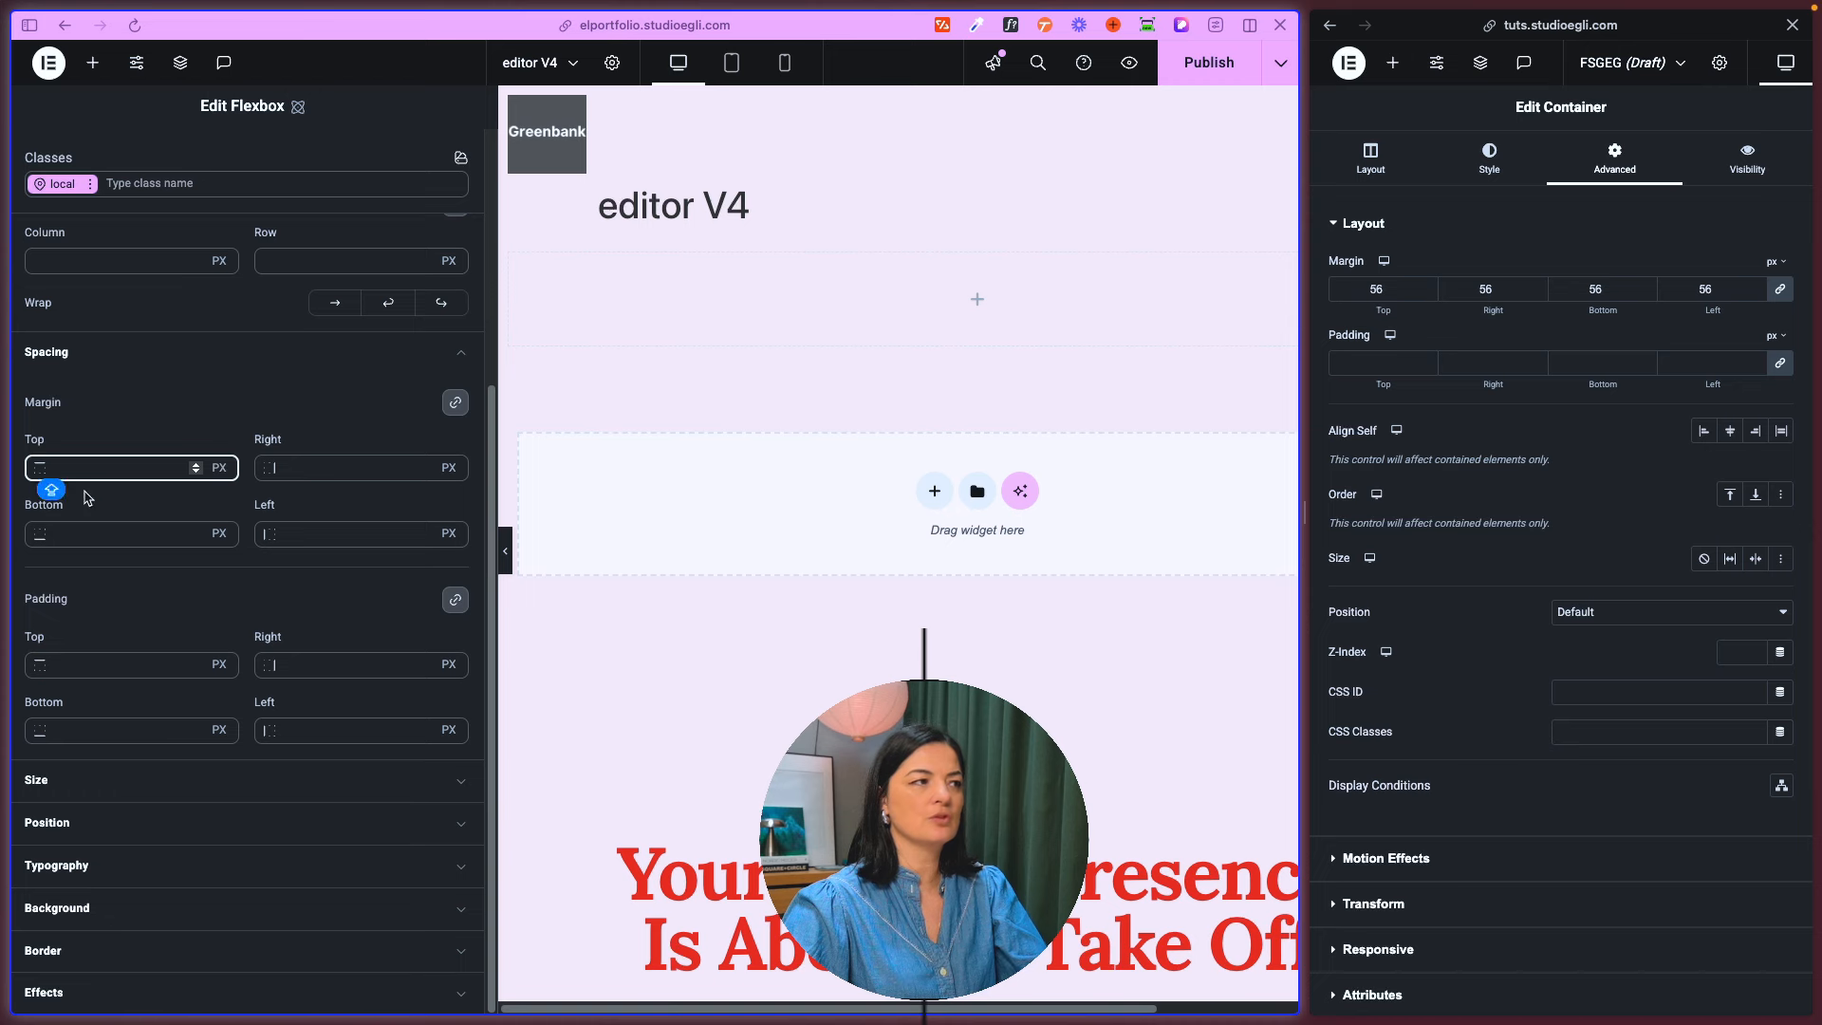
text(2)
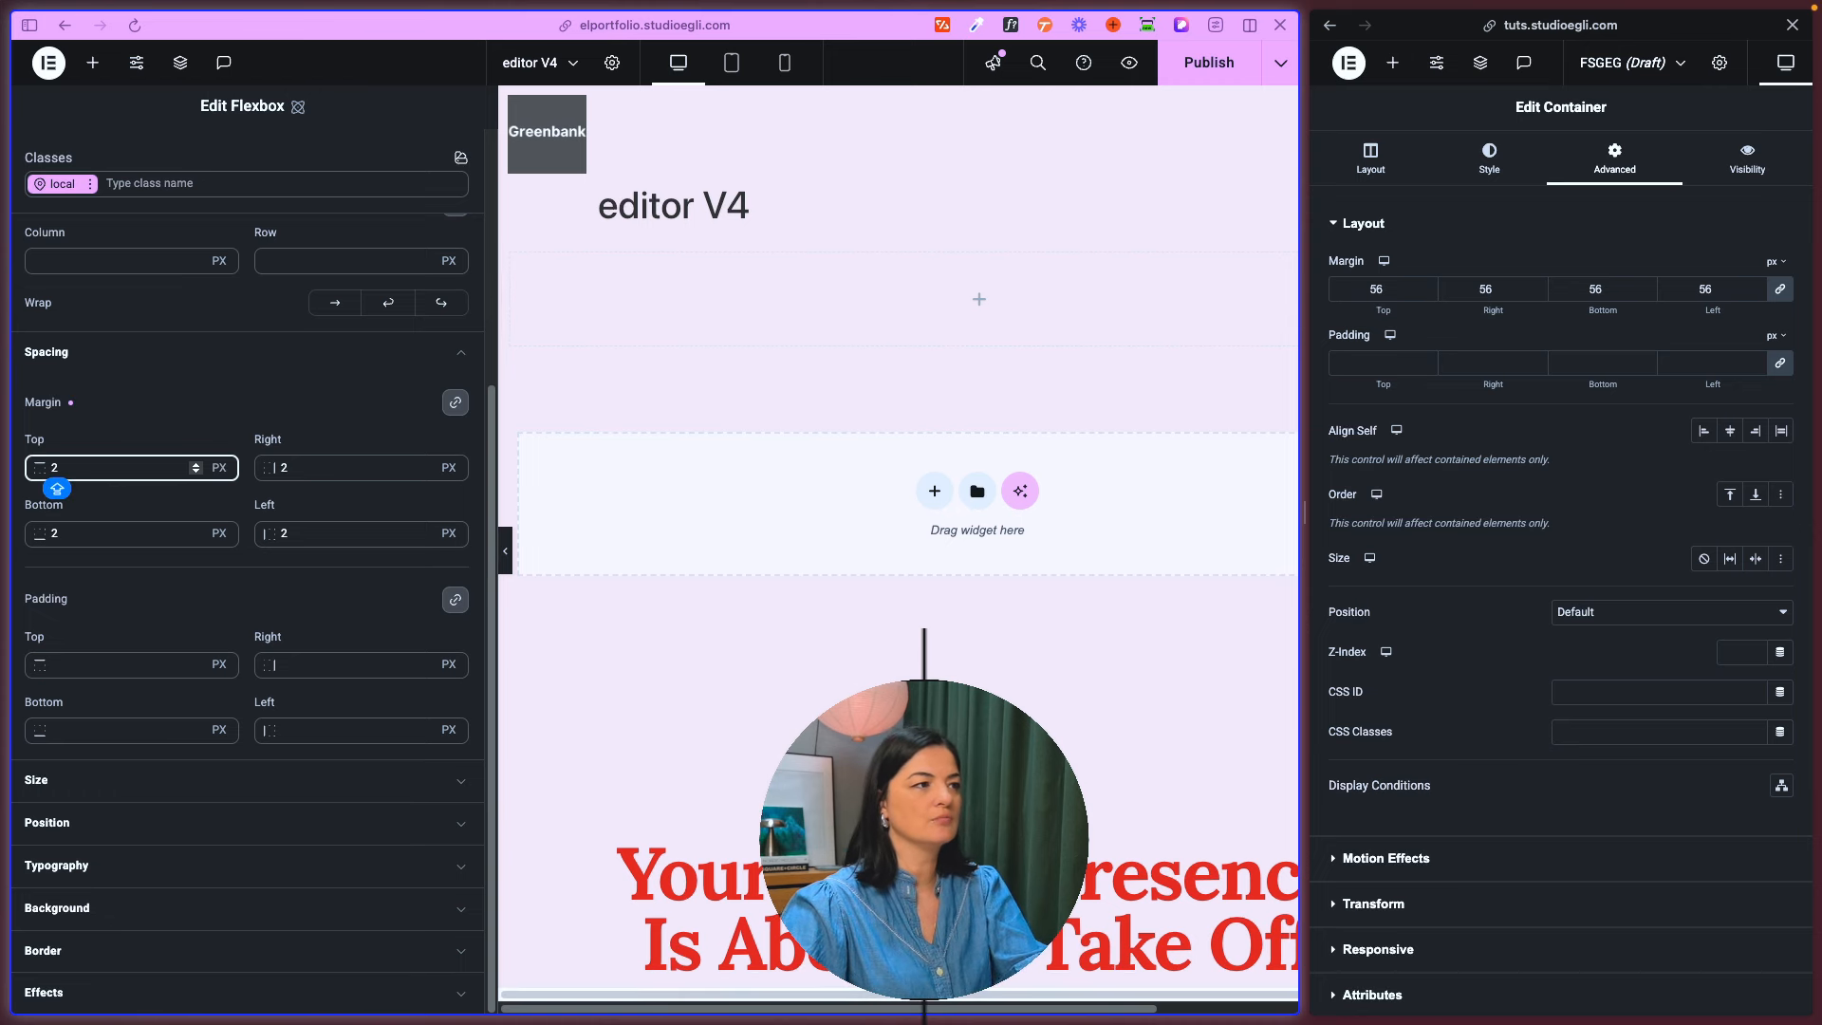
- Unlink the flexbox's margin values and set only its right margin to 6 px
click(465, 403)
click(306, 469)
key(BackSpace)
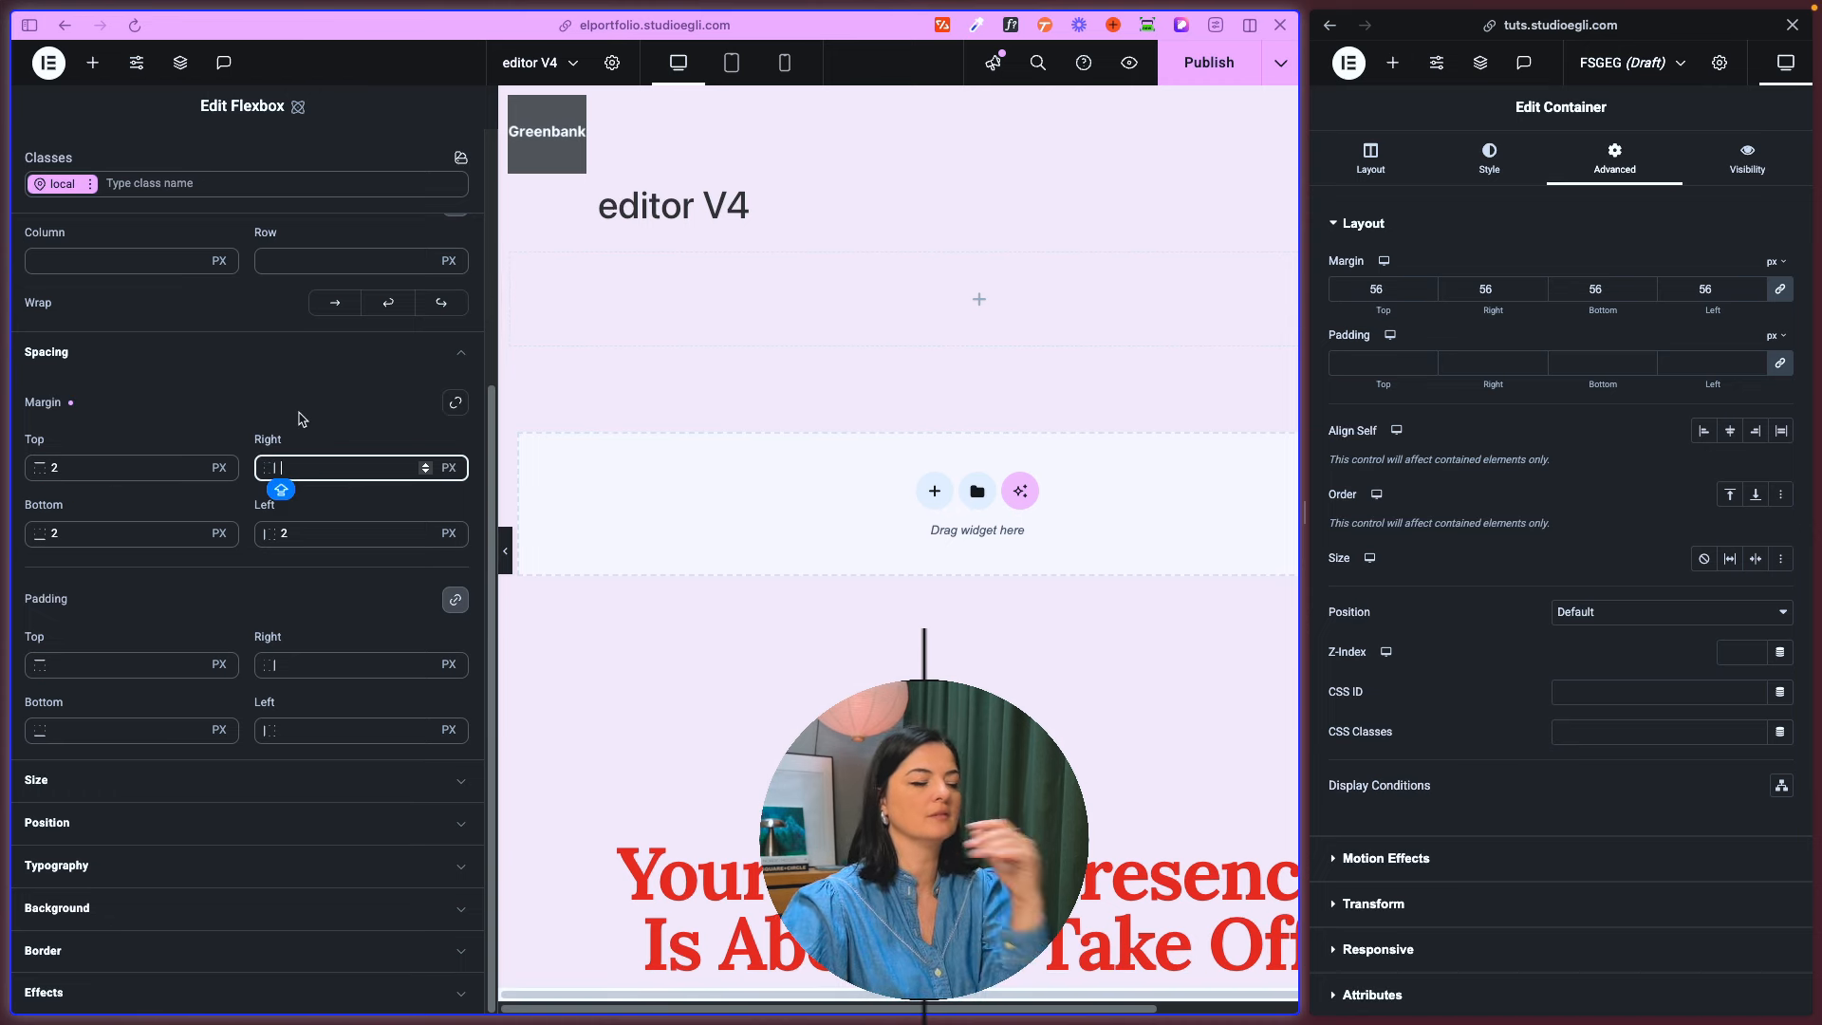
text(6)
click(42, 467)
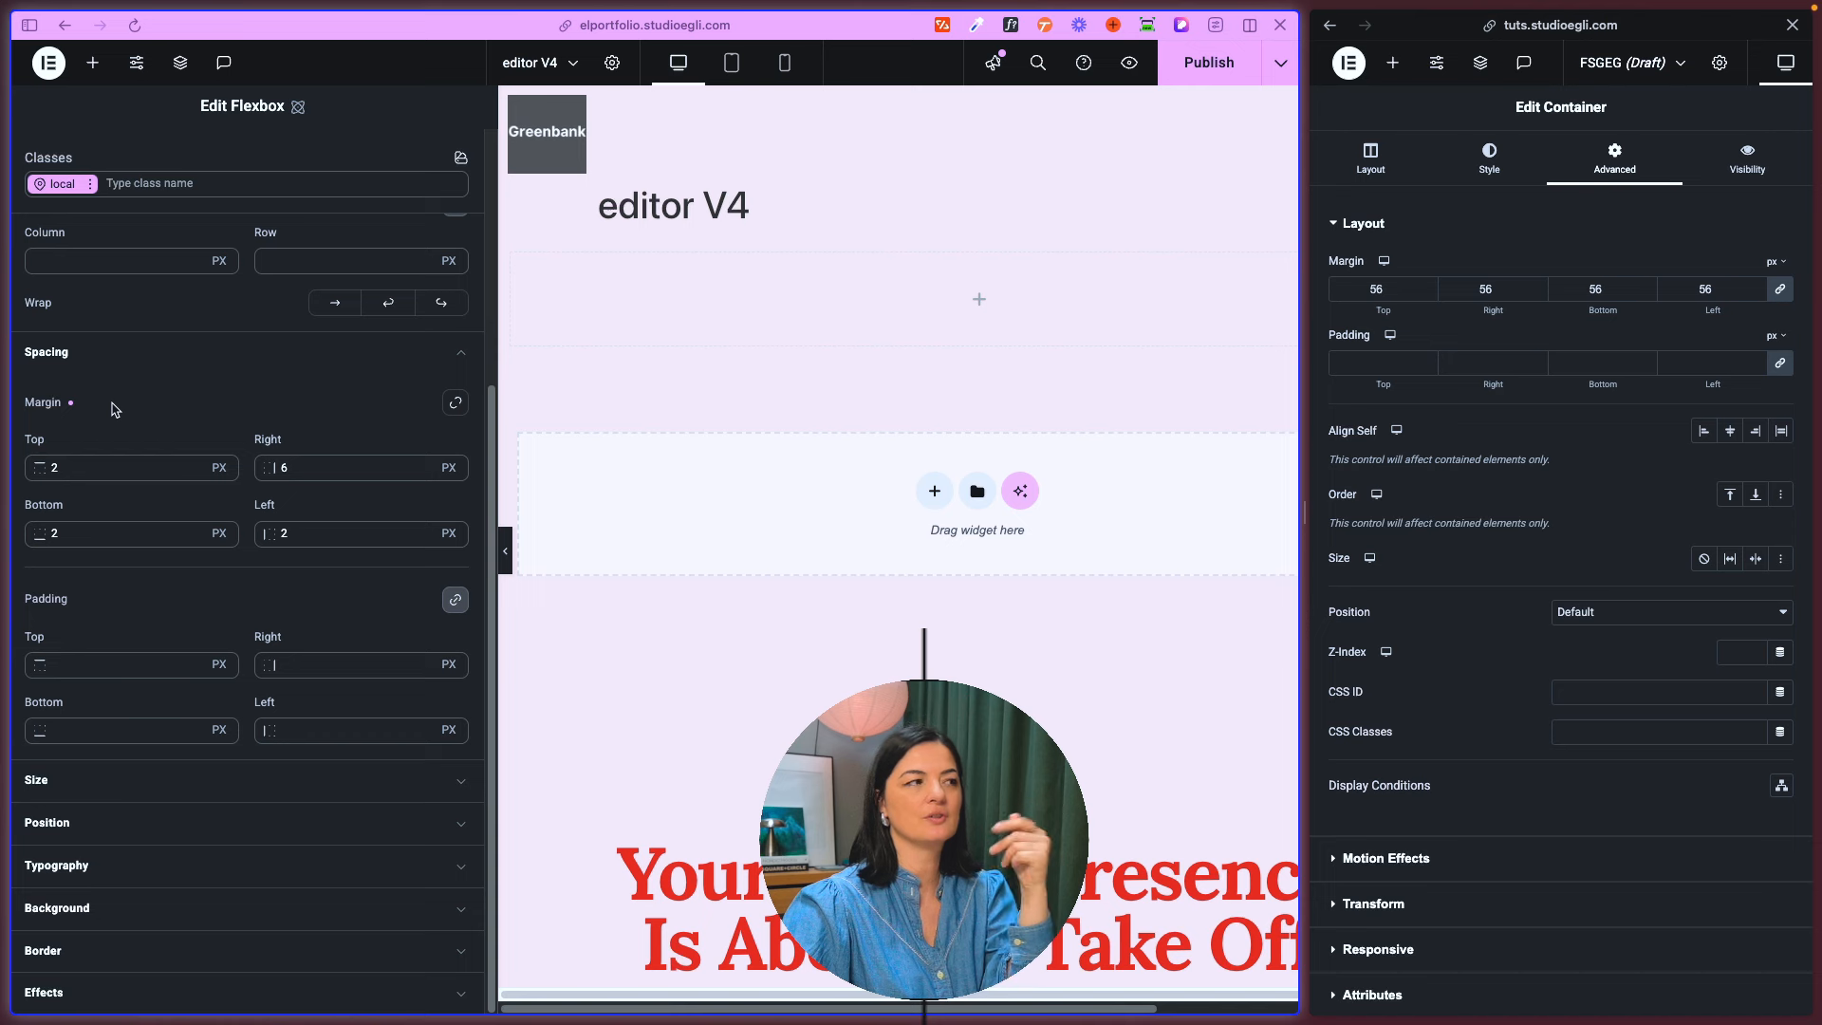
- Review the flexbox's padding sides and examine the units offered for its width in the size styles
double_click(38, 634)
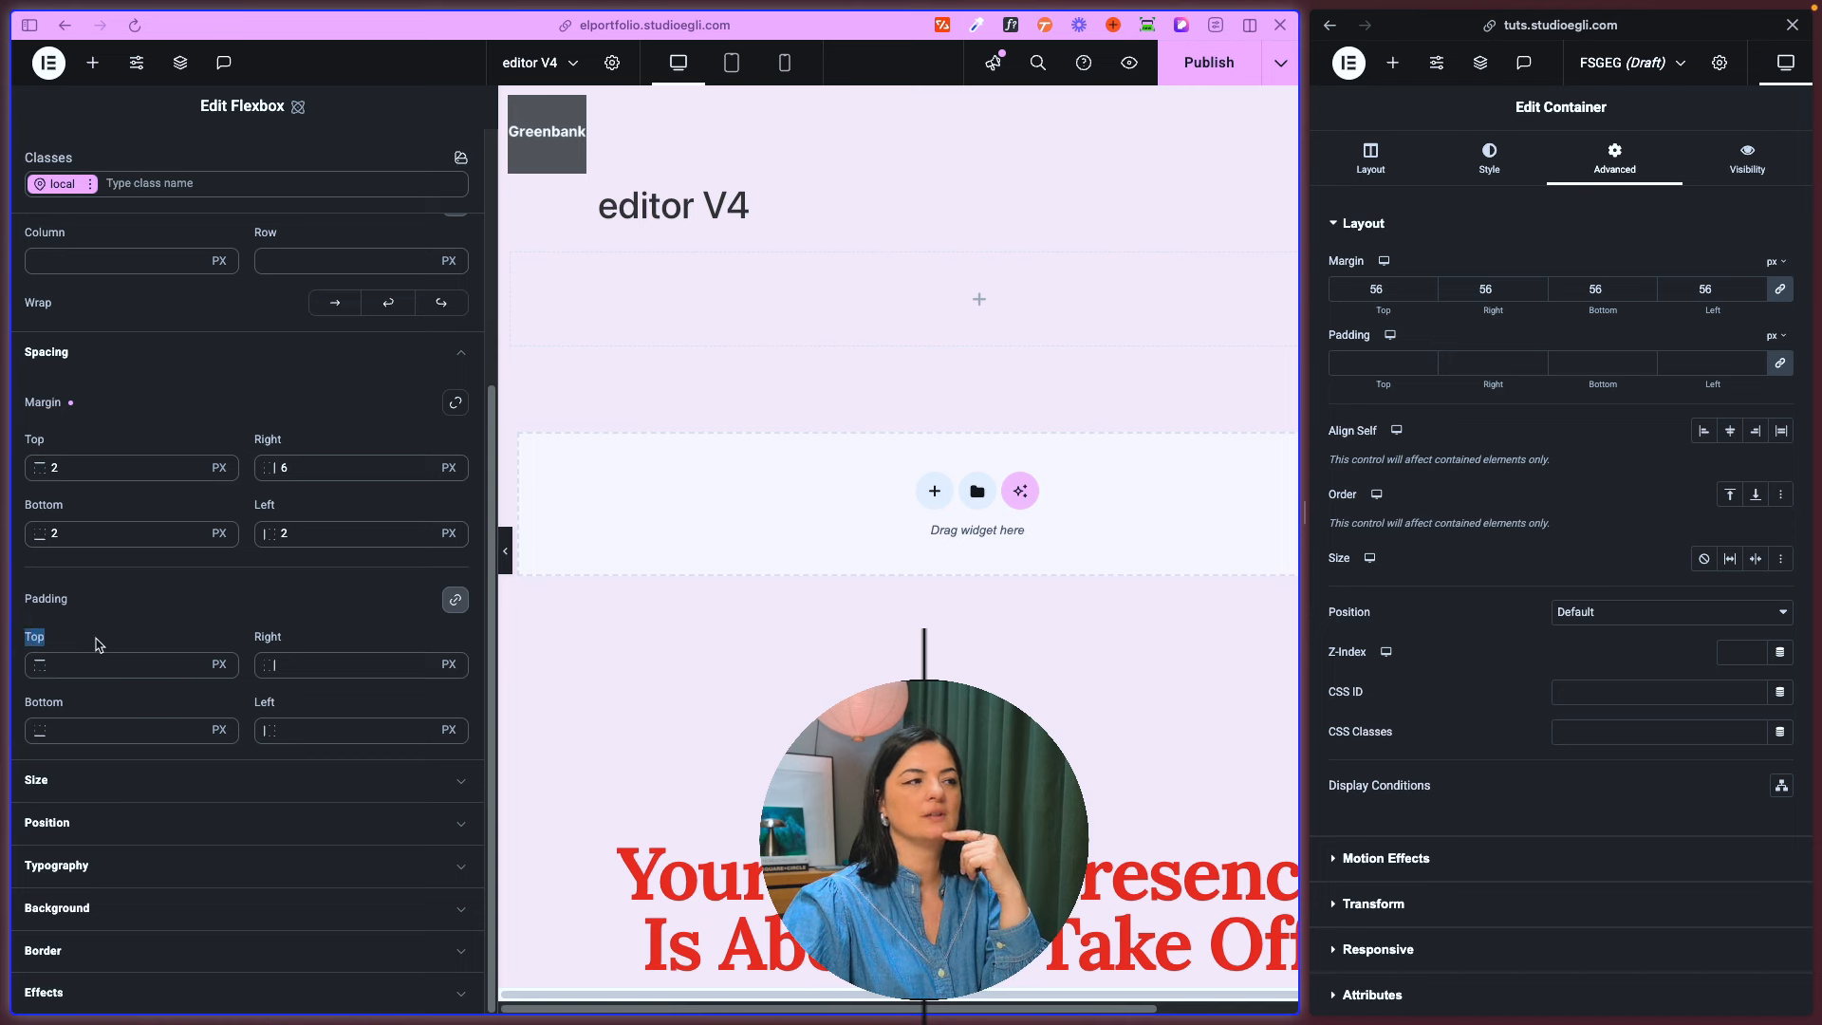
double_click(267, 636)
click(273, 349)
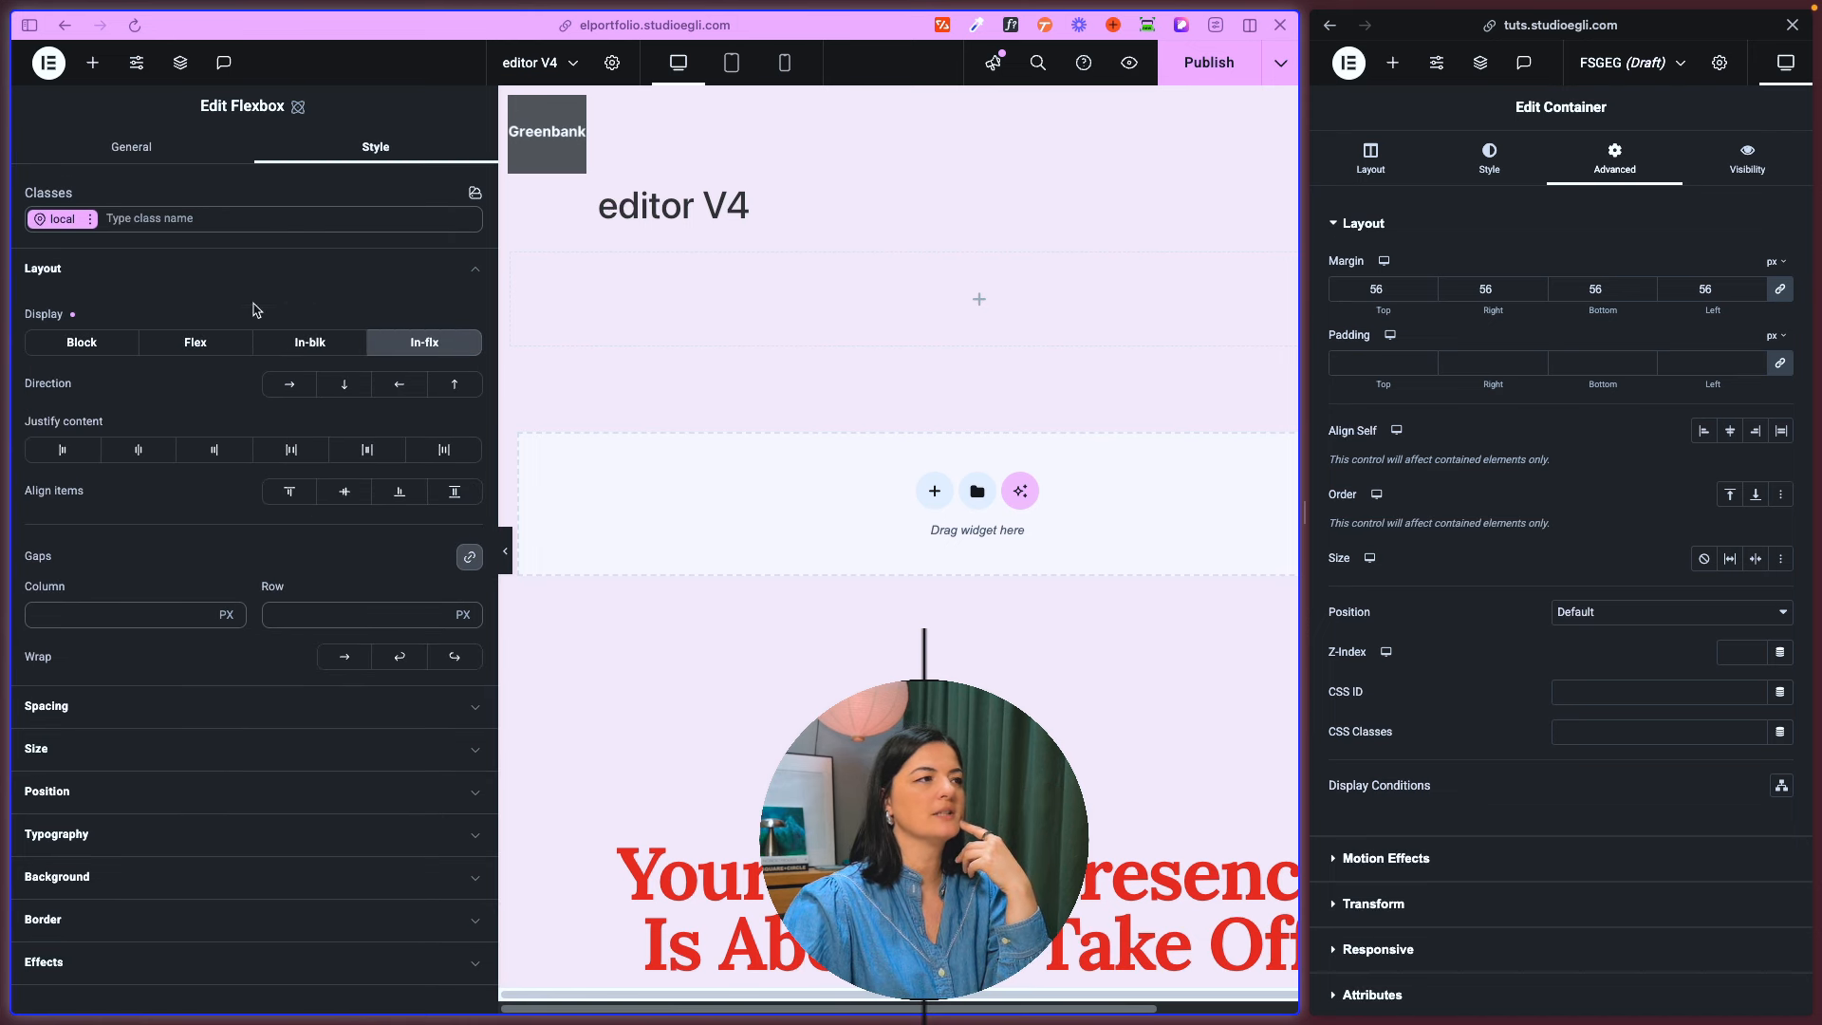
click(220, 269)
click(124, 366)
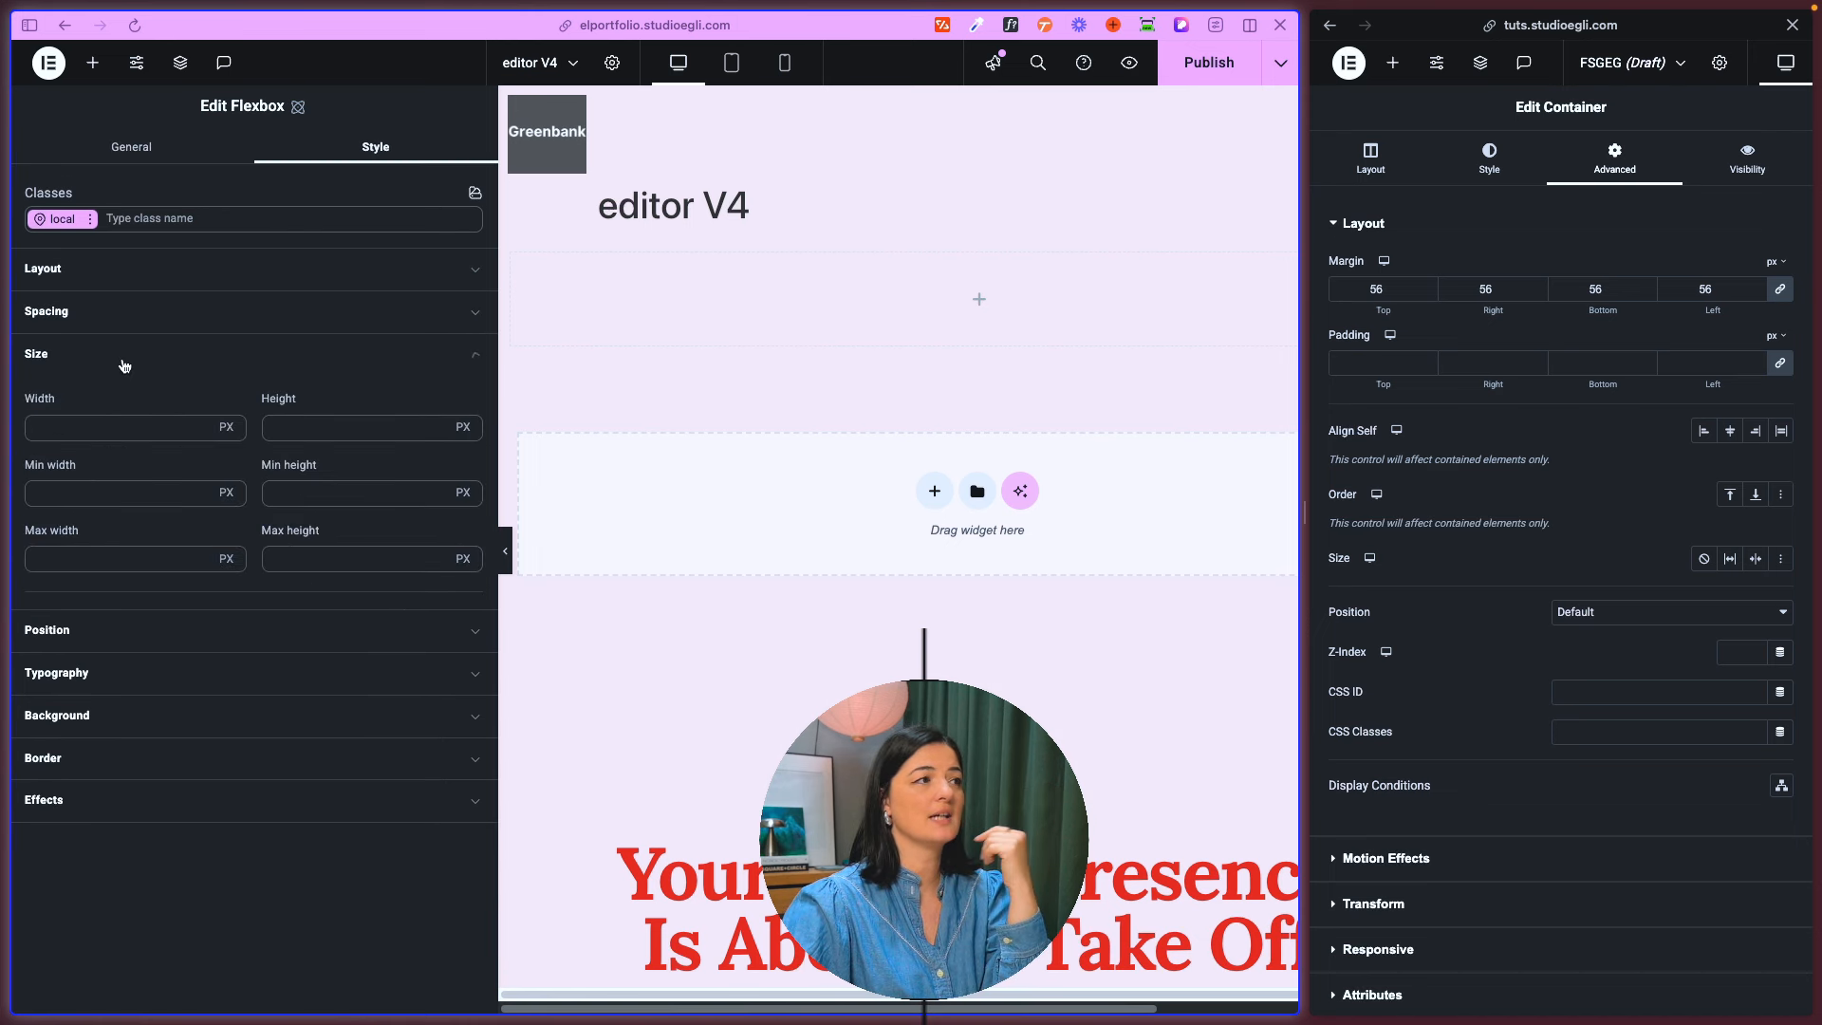
click(228, 428)
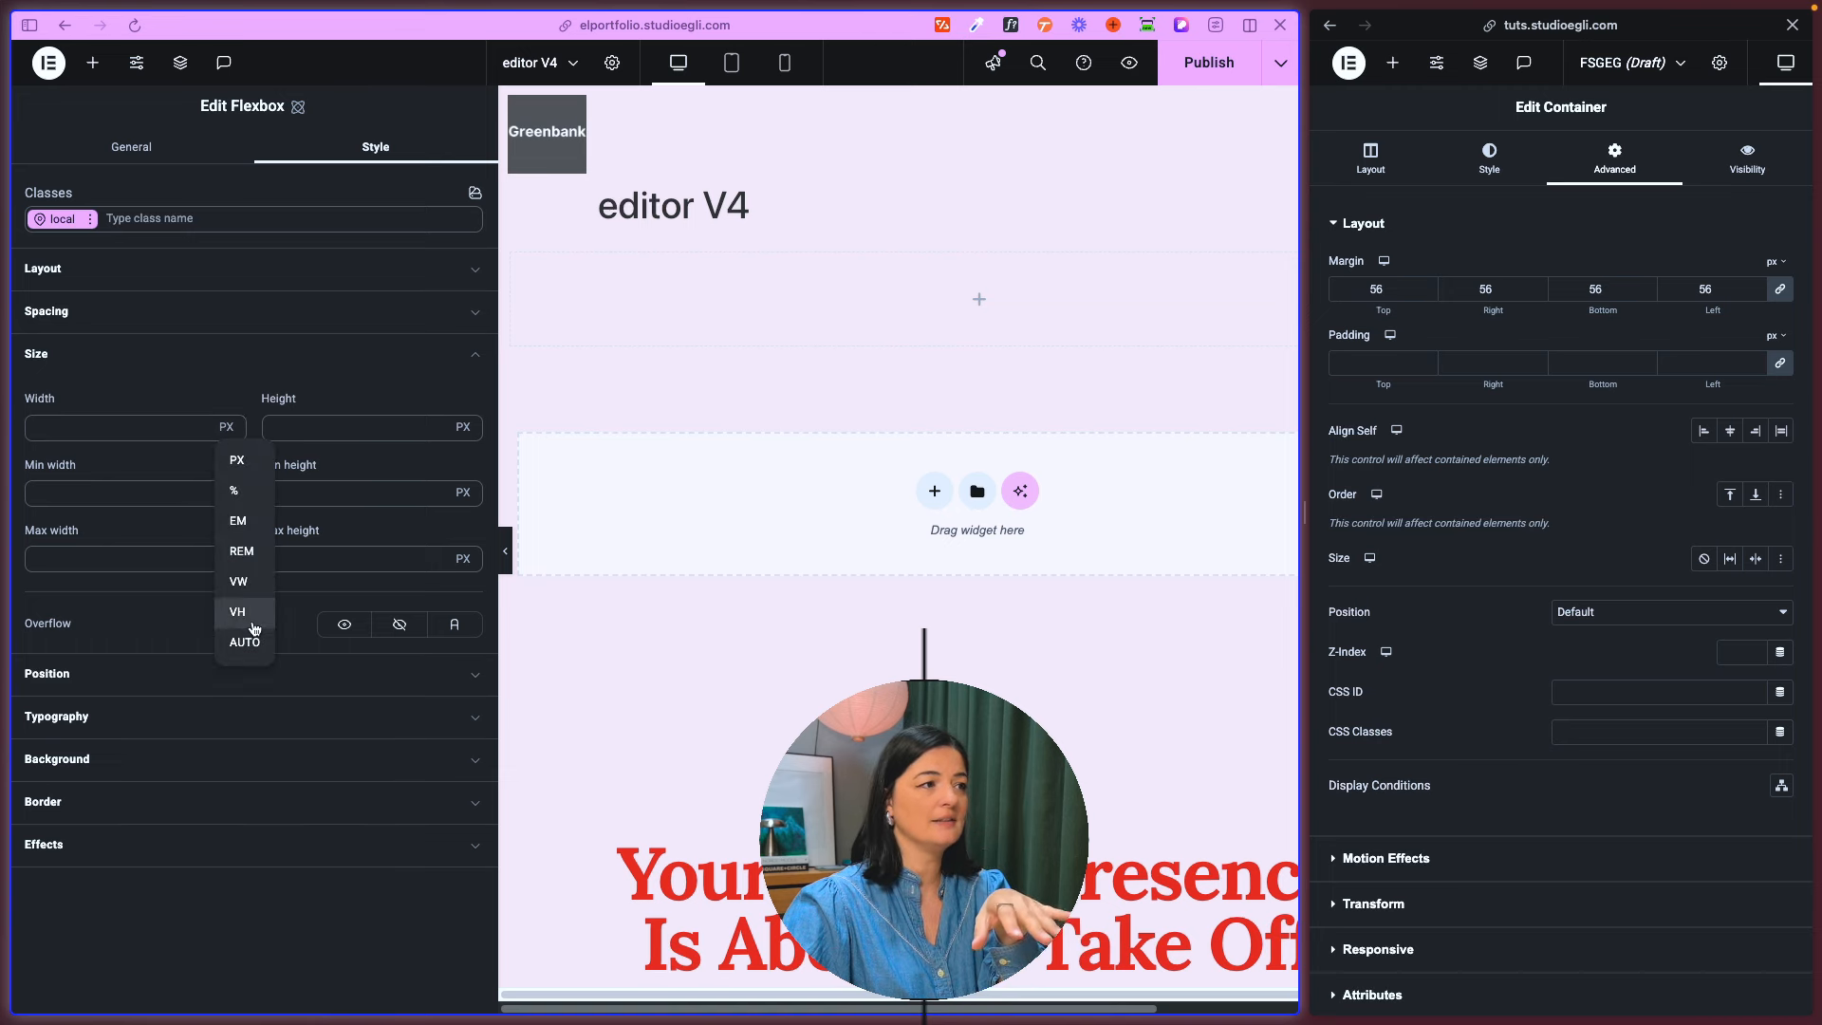
click(166, 362)
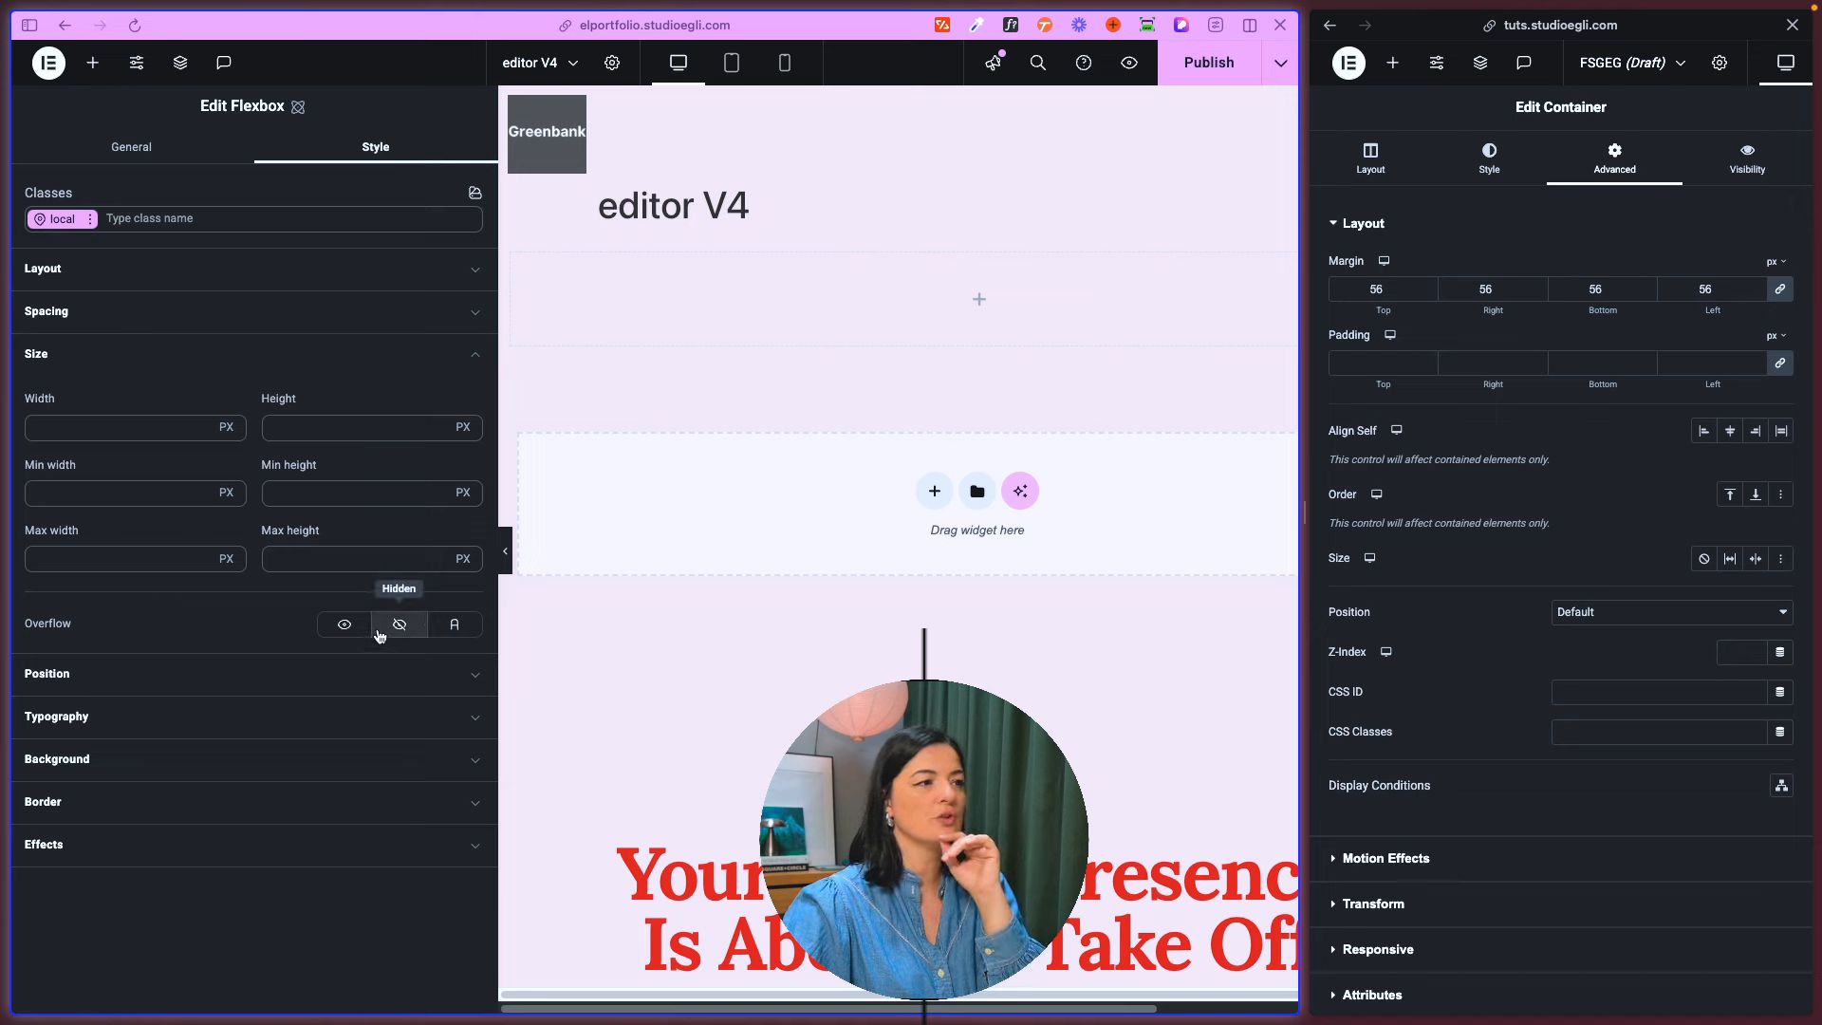
- Compare the overflow choices in the old container's additional options with those in the flexbox's size styles
click(1386, 159)
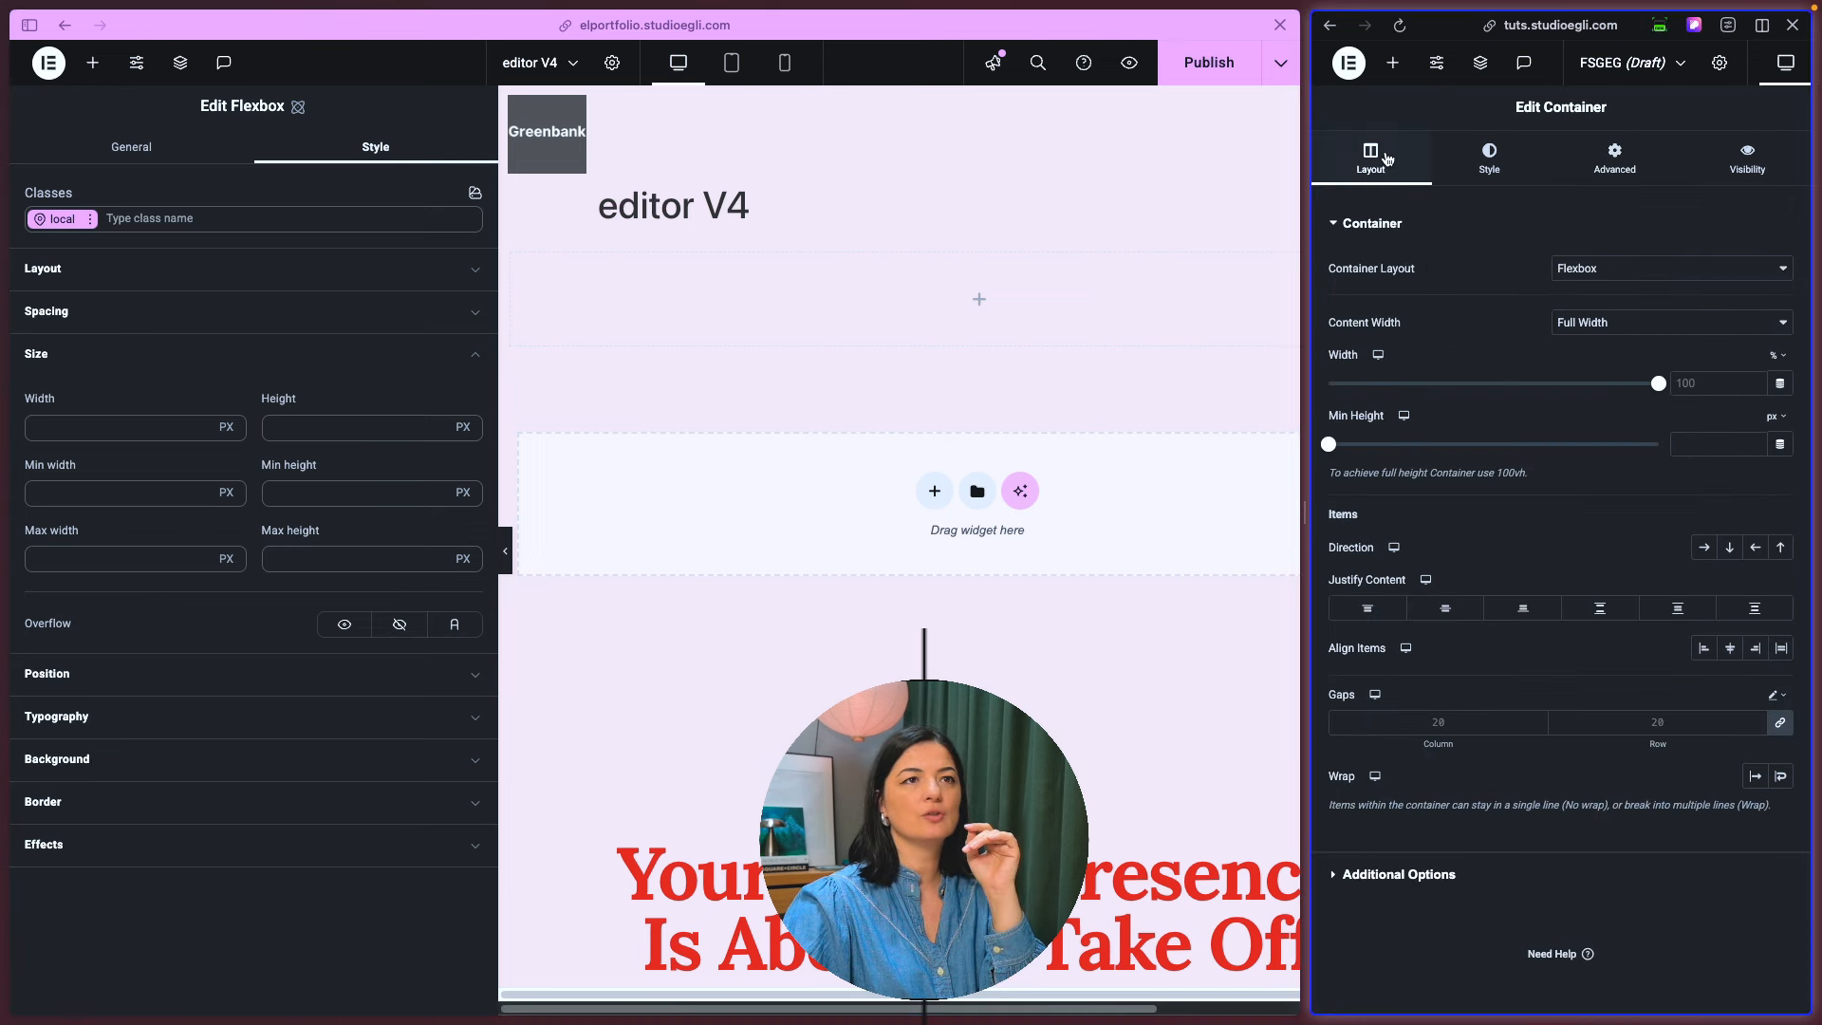
click(1449, 868)
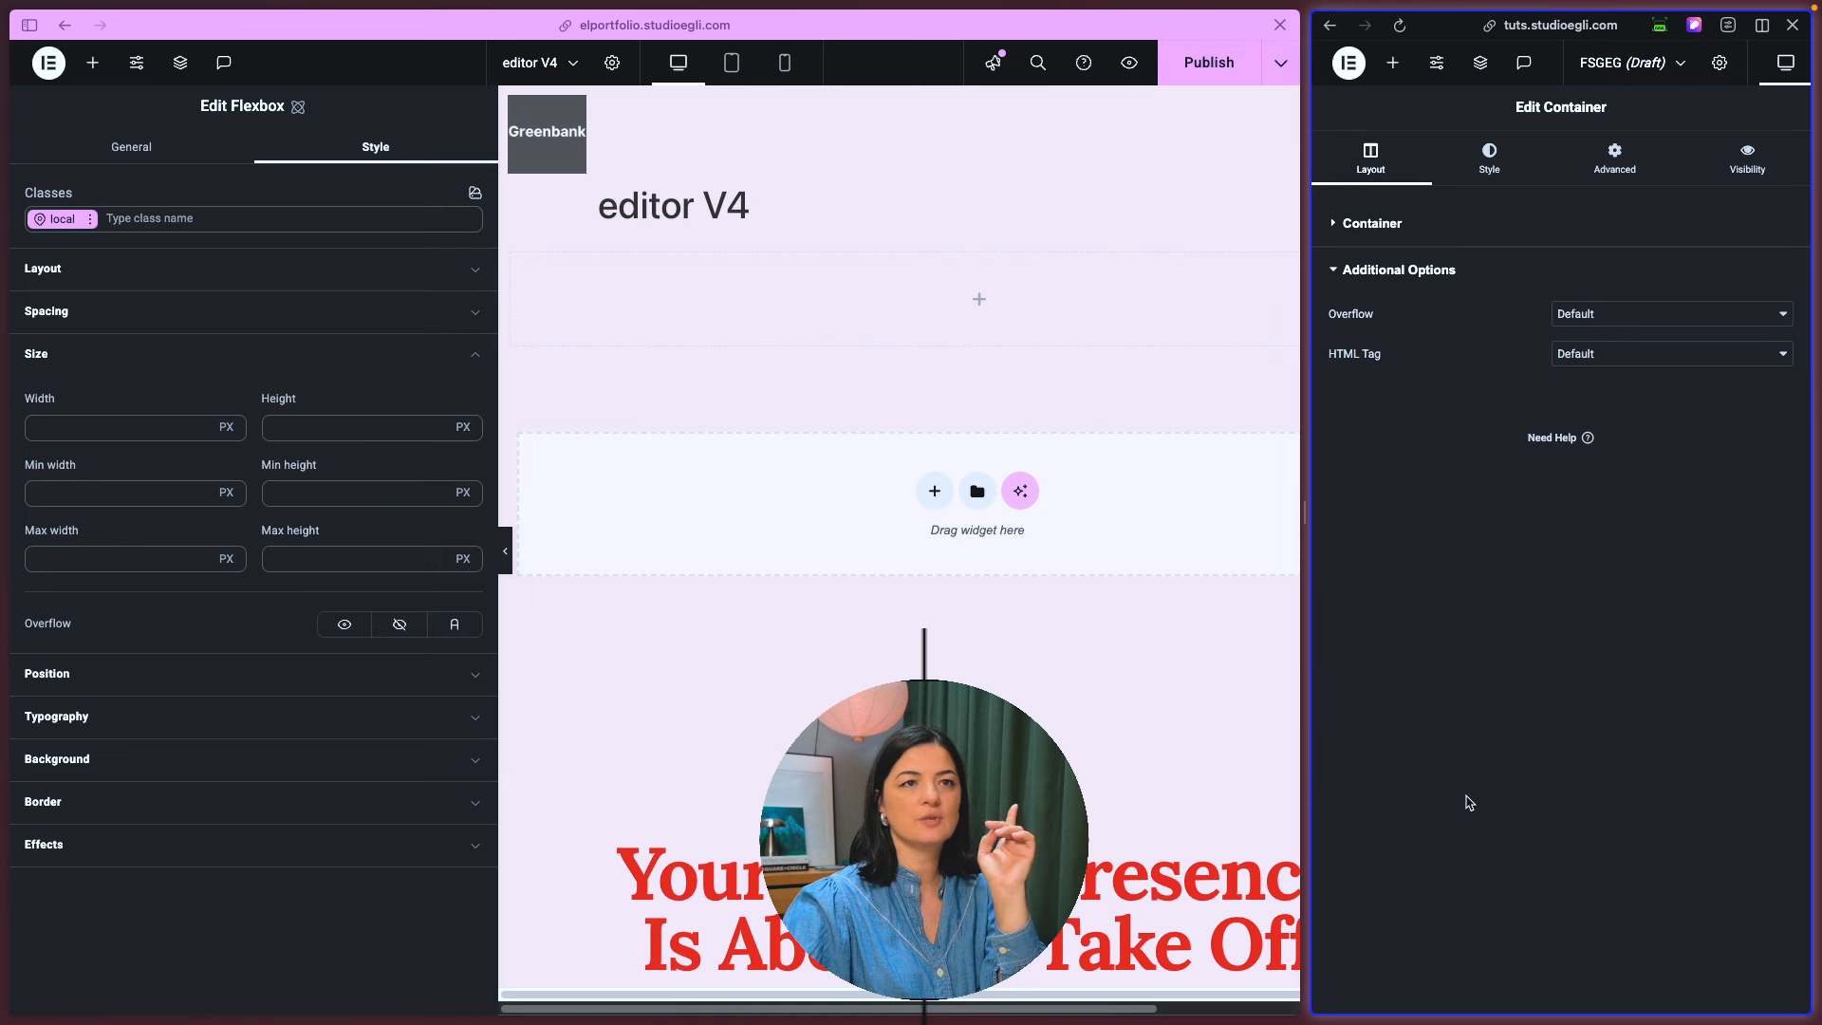
click(1583, 314)
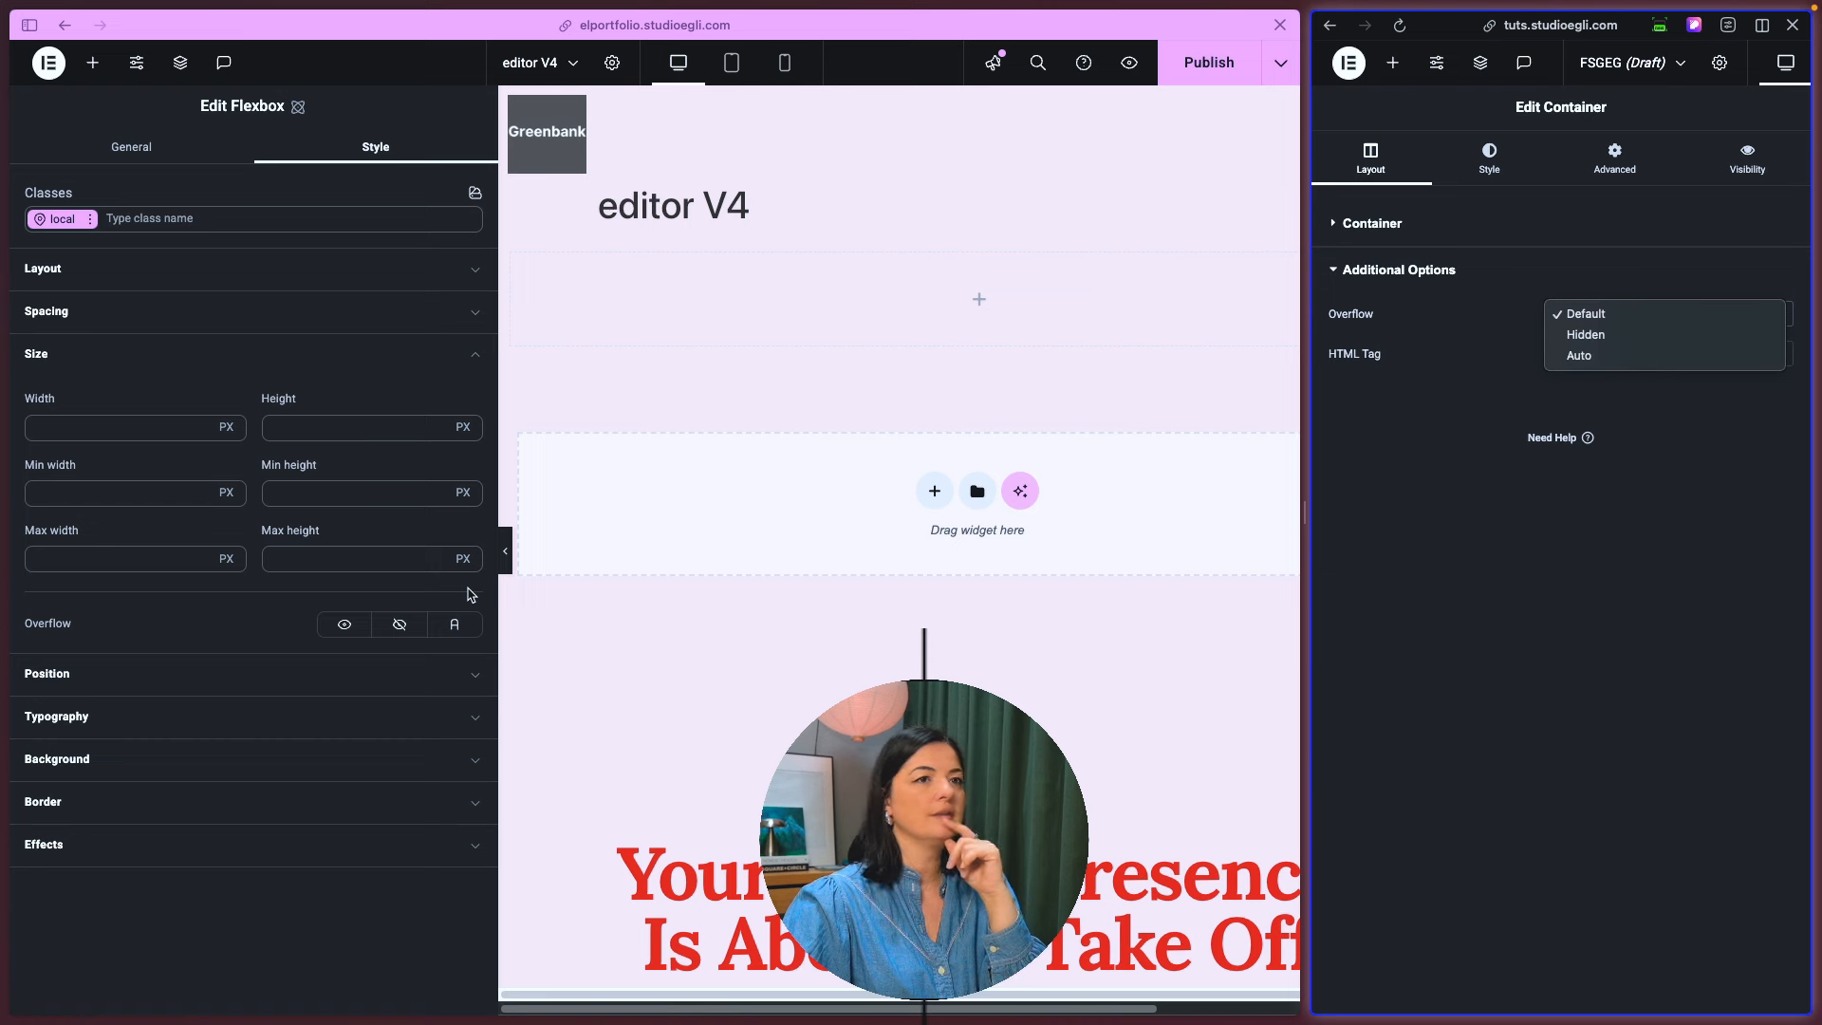
click(290, 621)
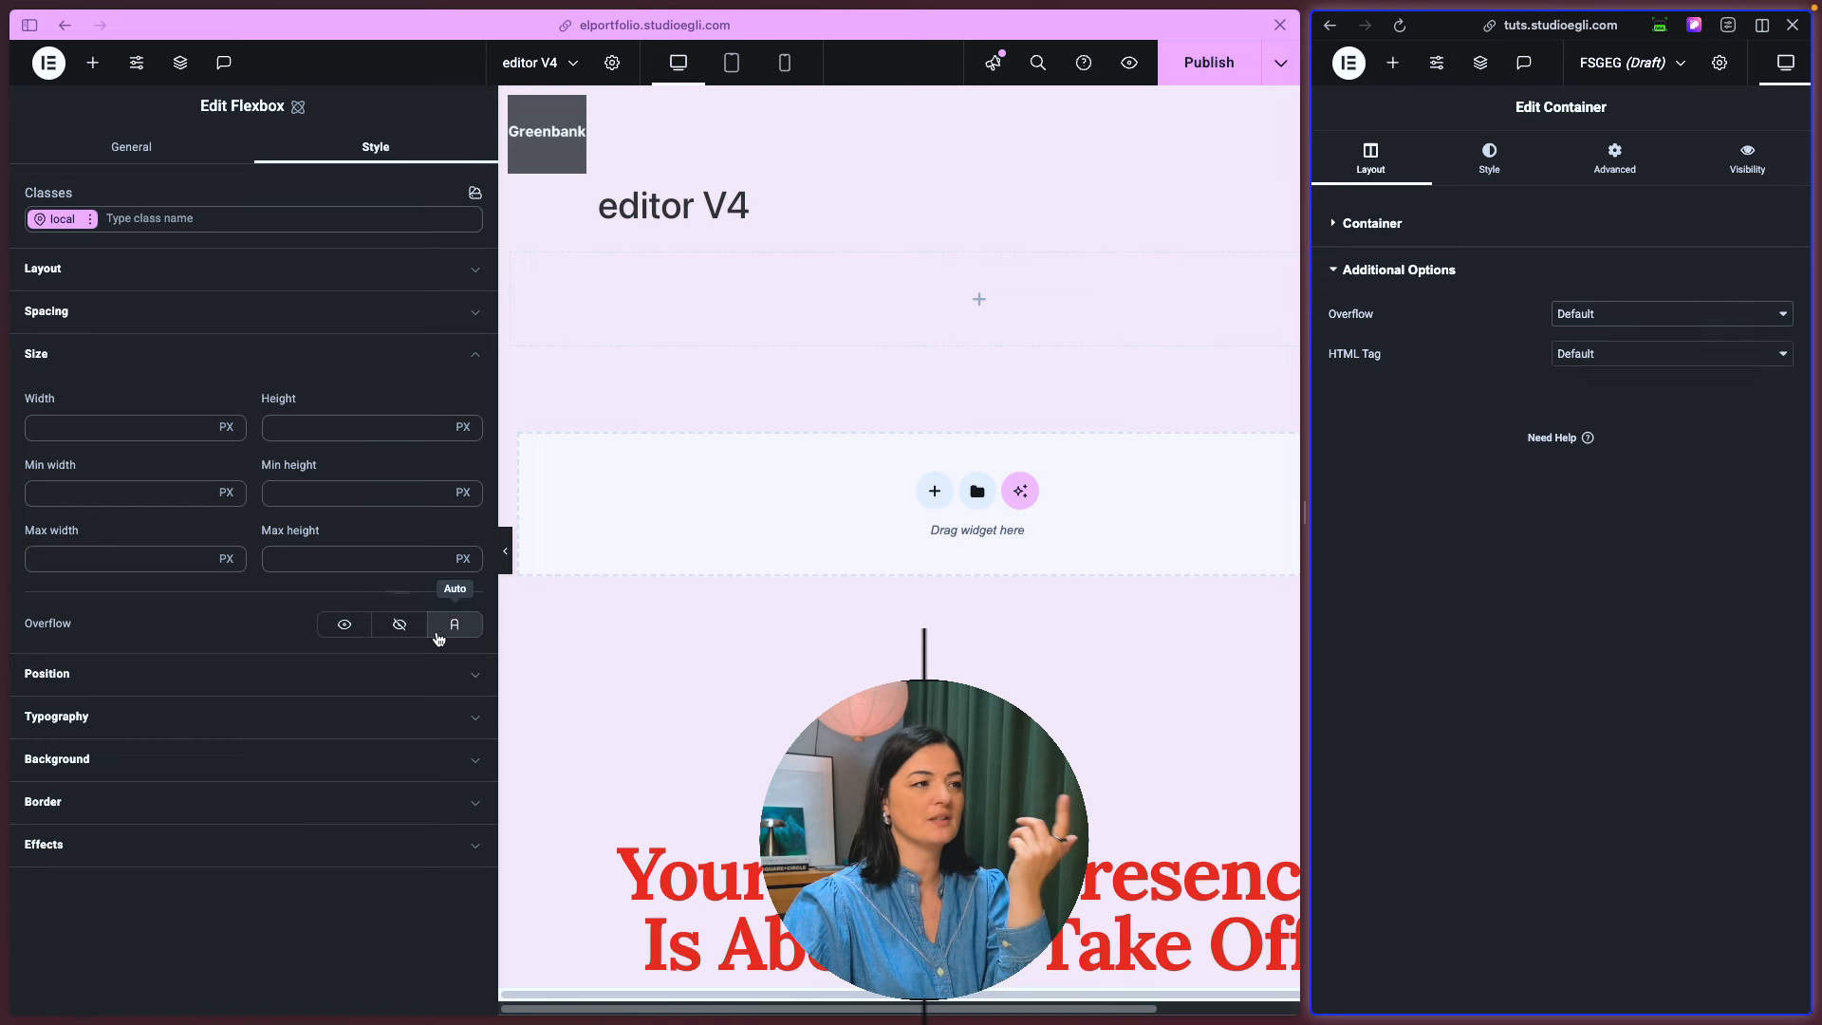
- Compare the position choices in the flexbox's position styles with those in the old container's advanced layout settings
click(164, 361)
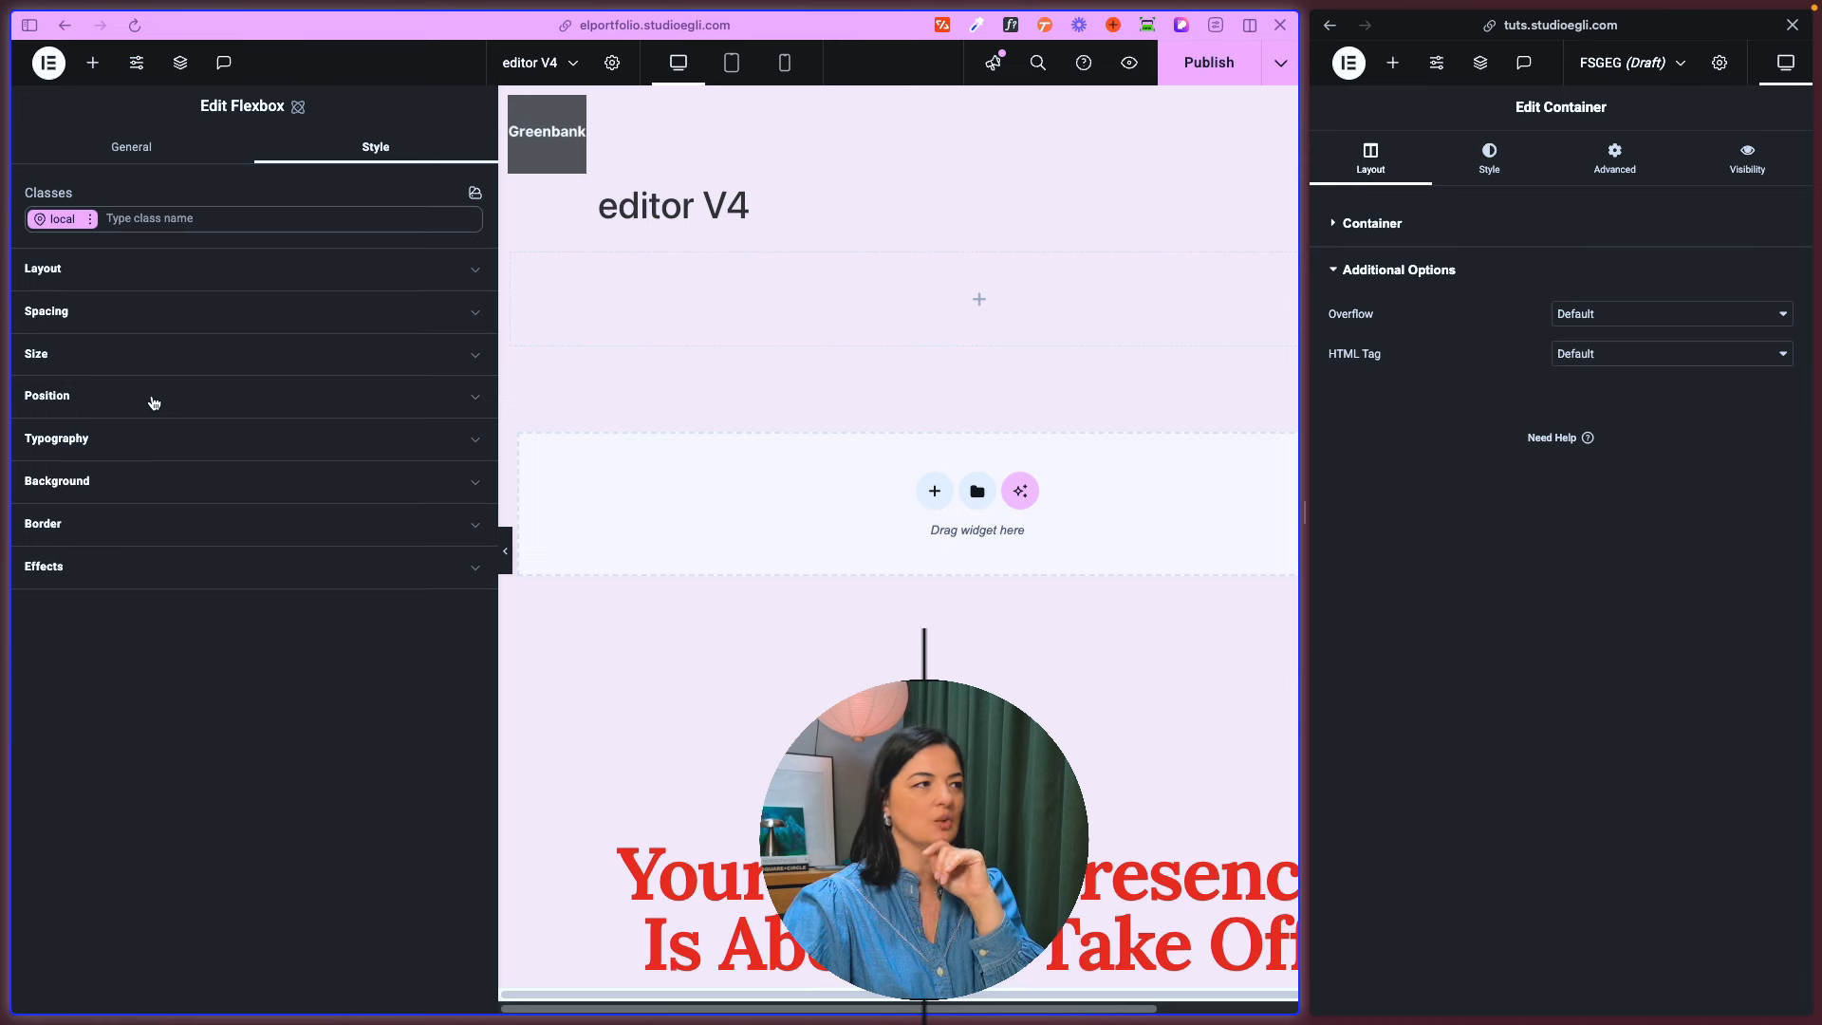
click(154, 404)
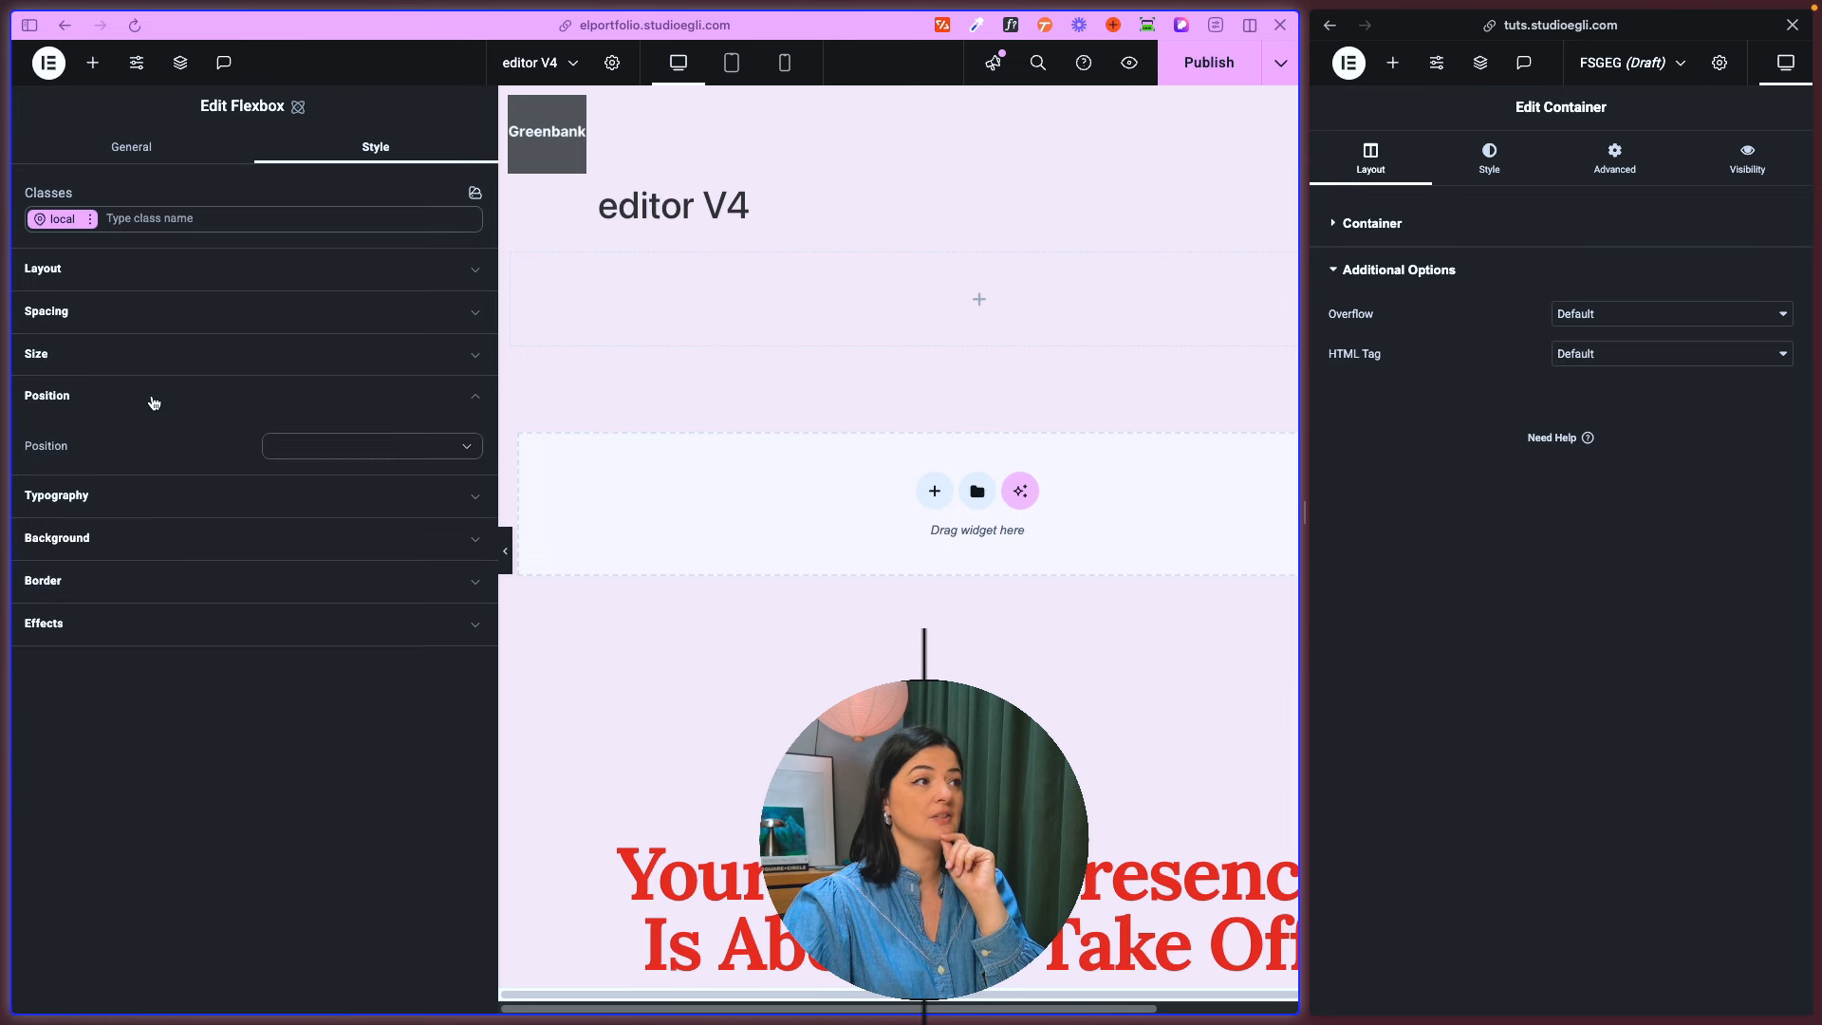
click(1614, 159)
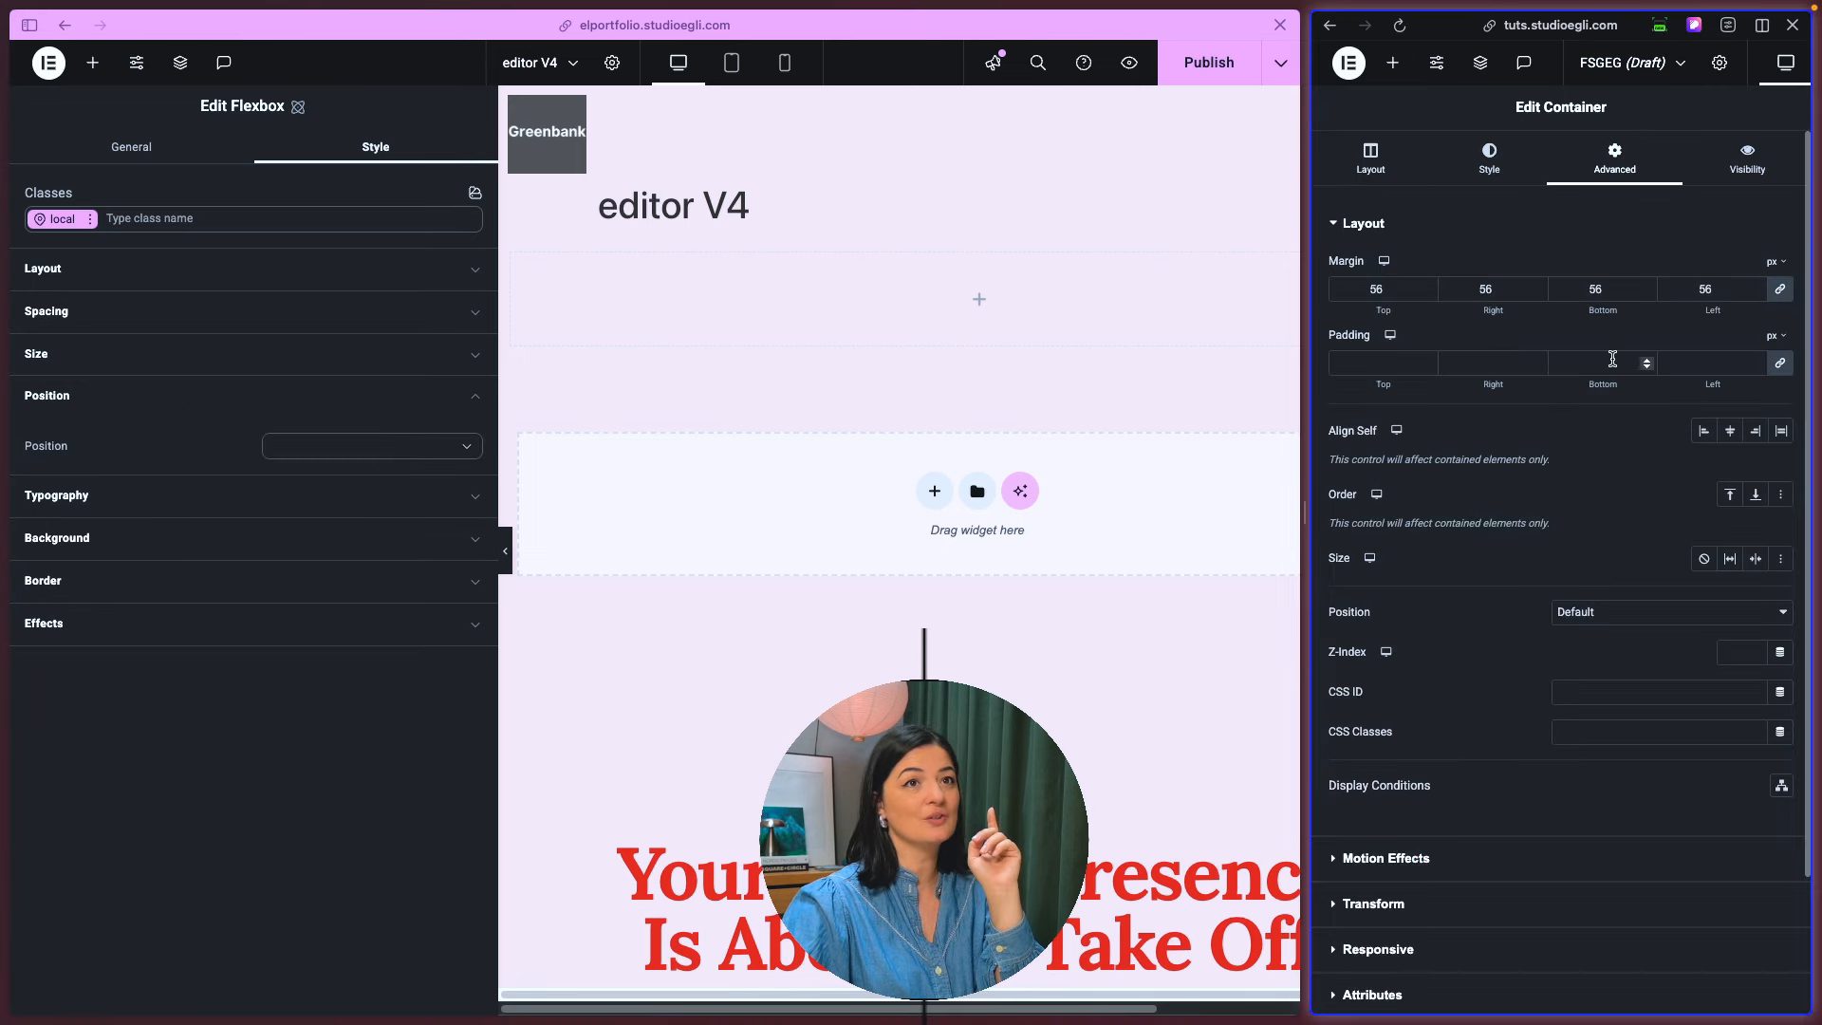
scroll(1565, 697, down, 3)
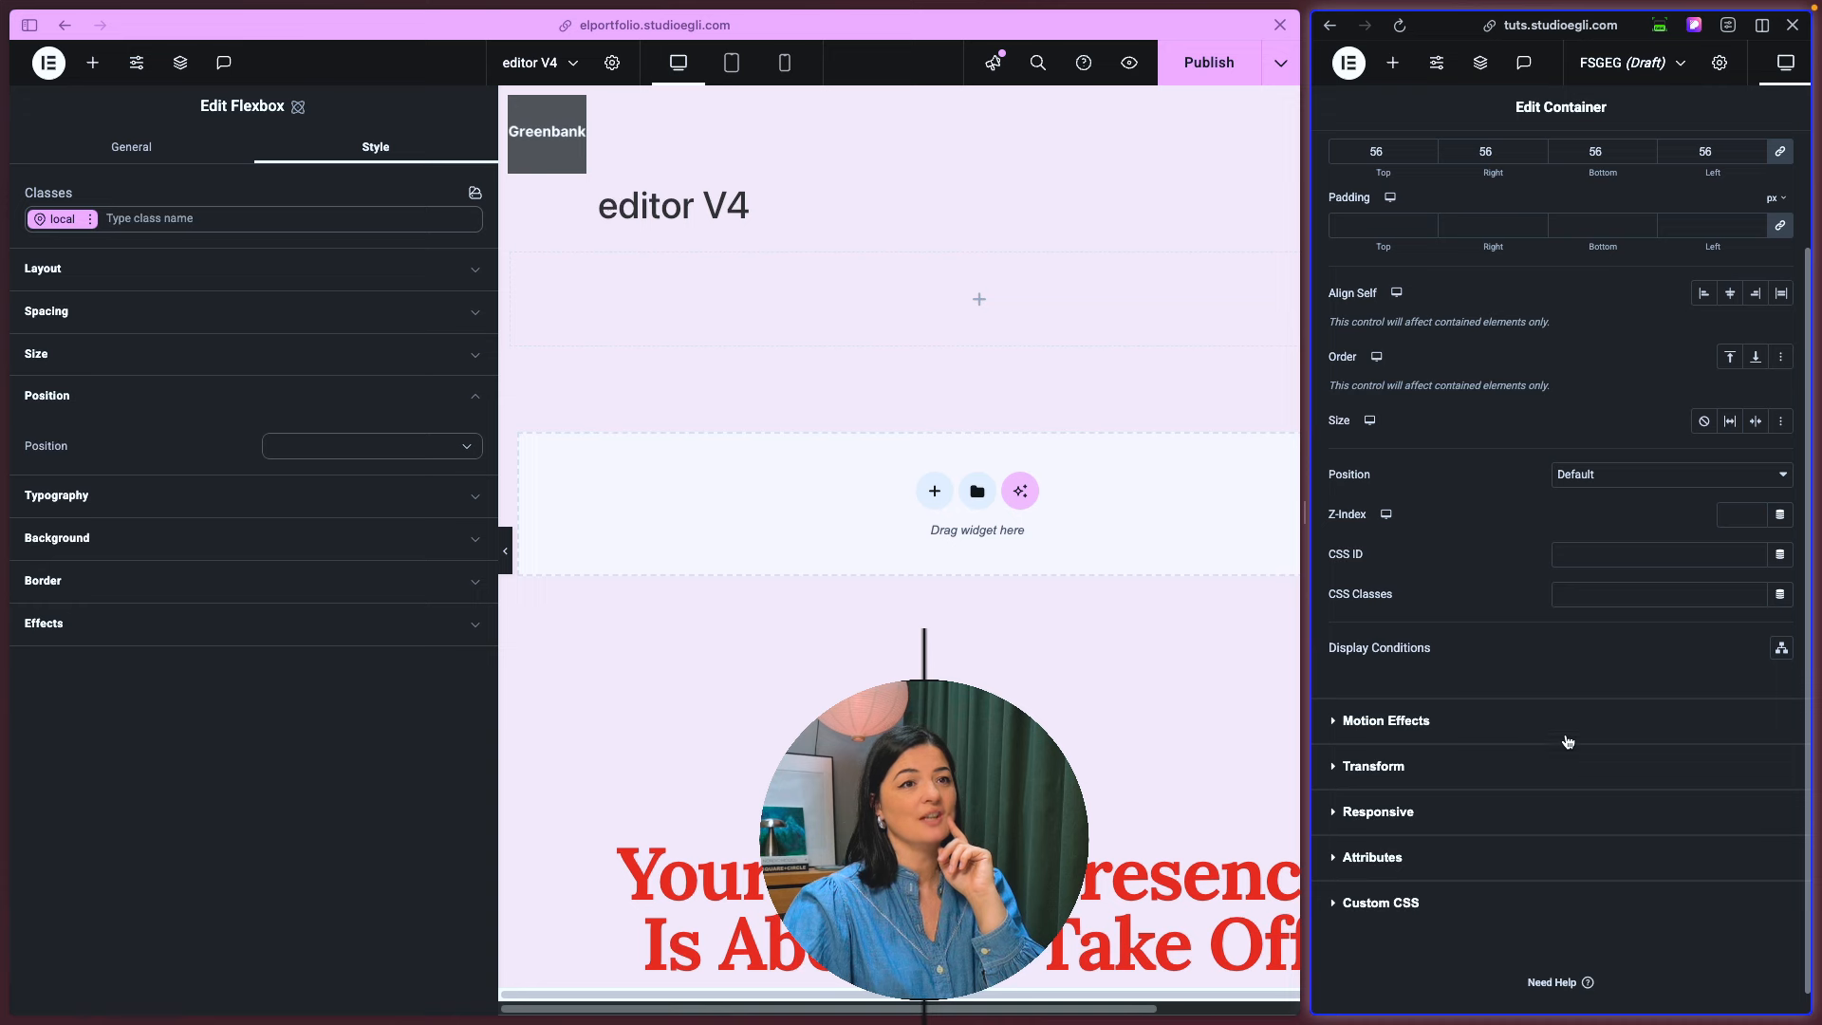
click(1614, 477)
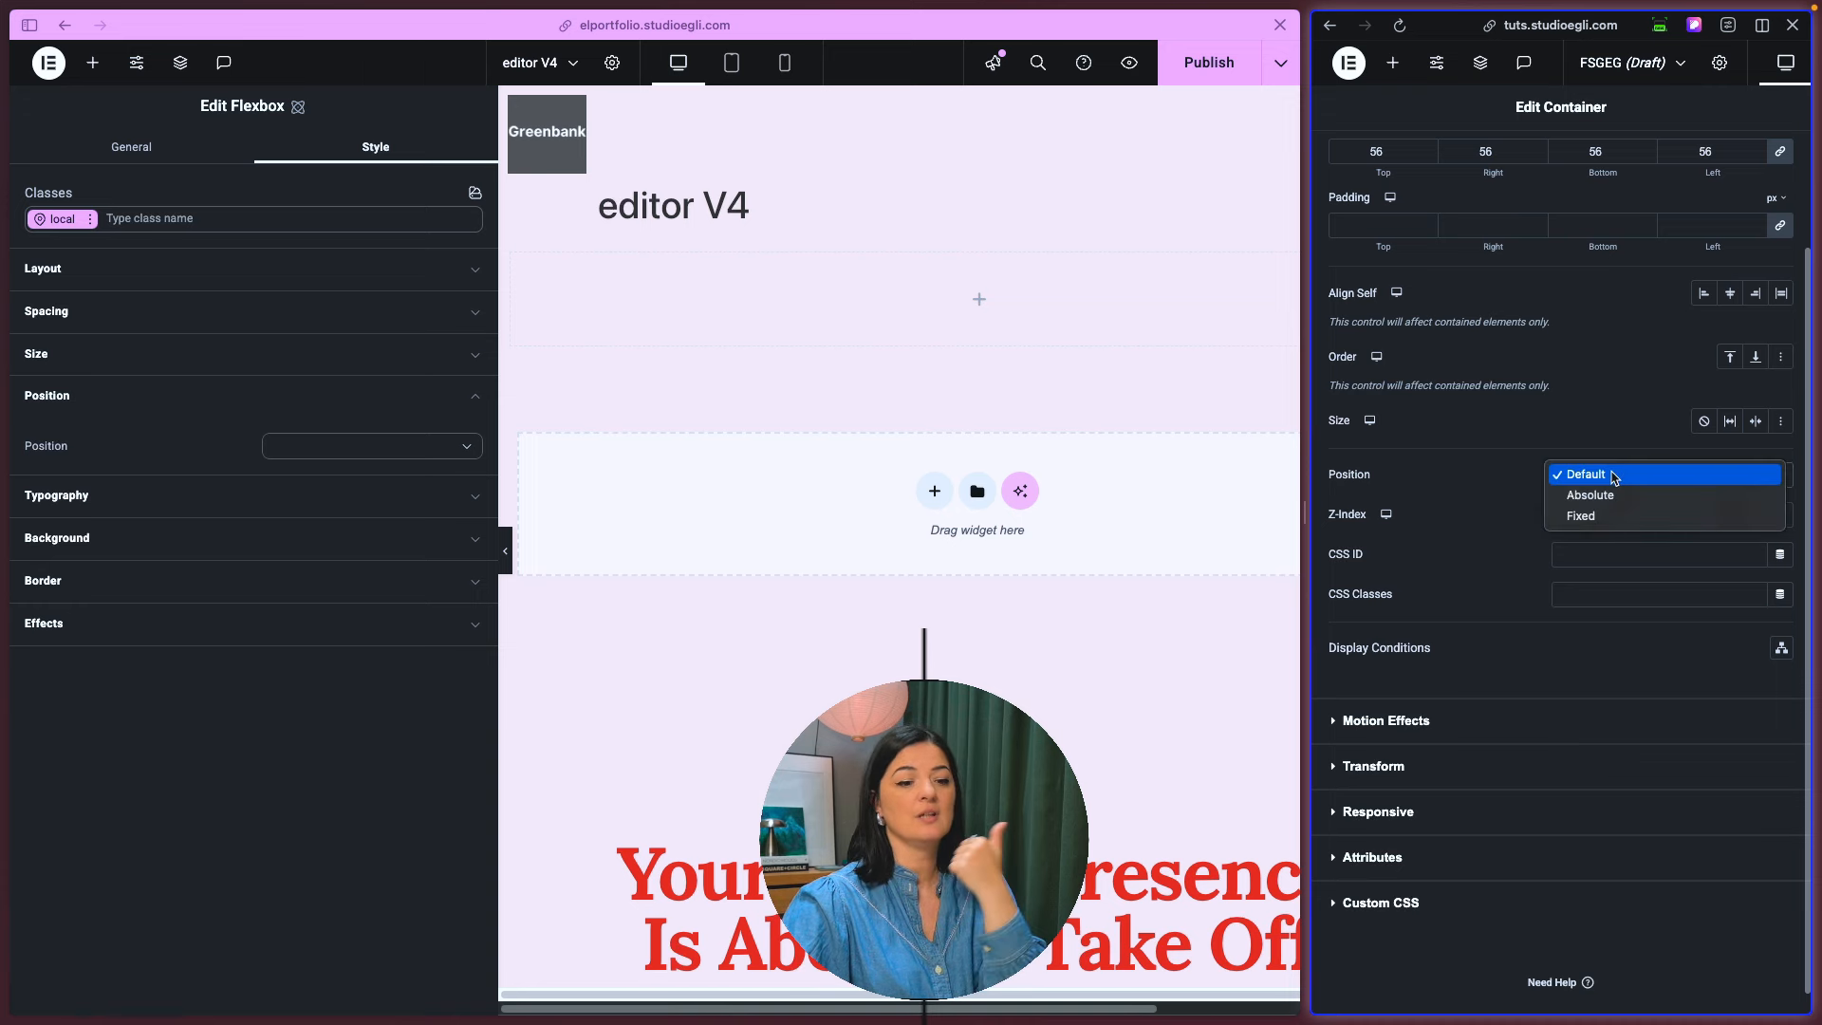
click(422, 455)
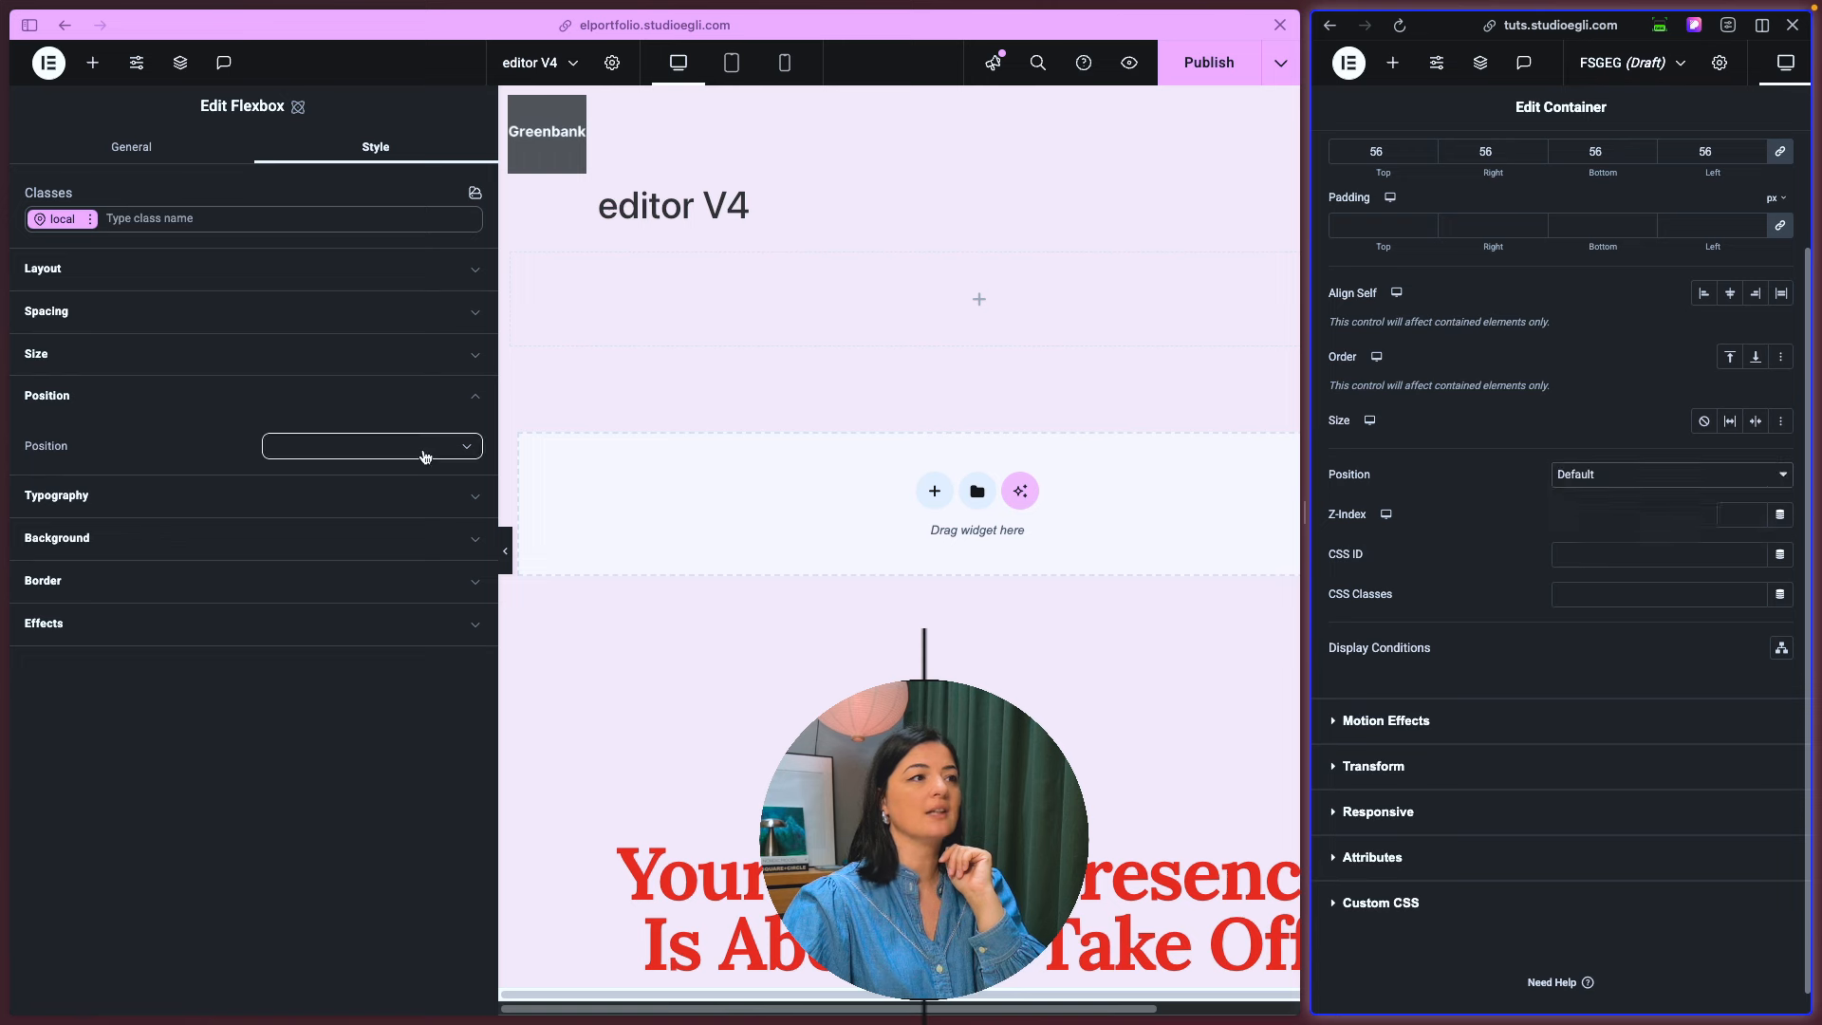
click(427, 455)
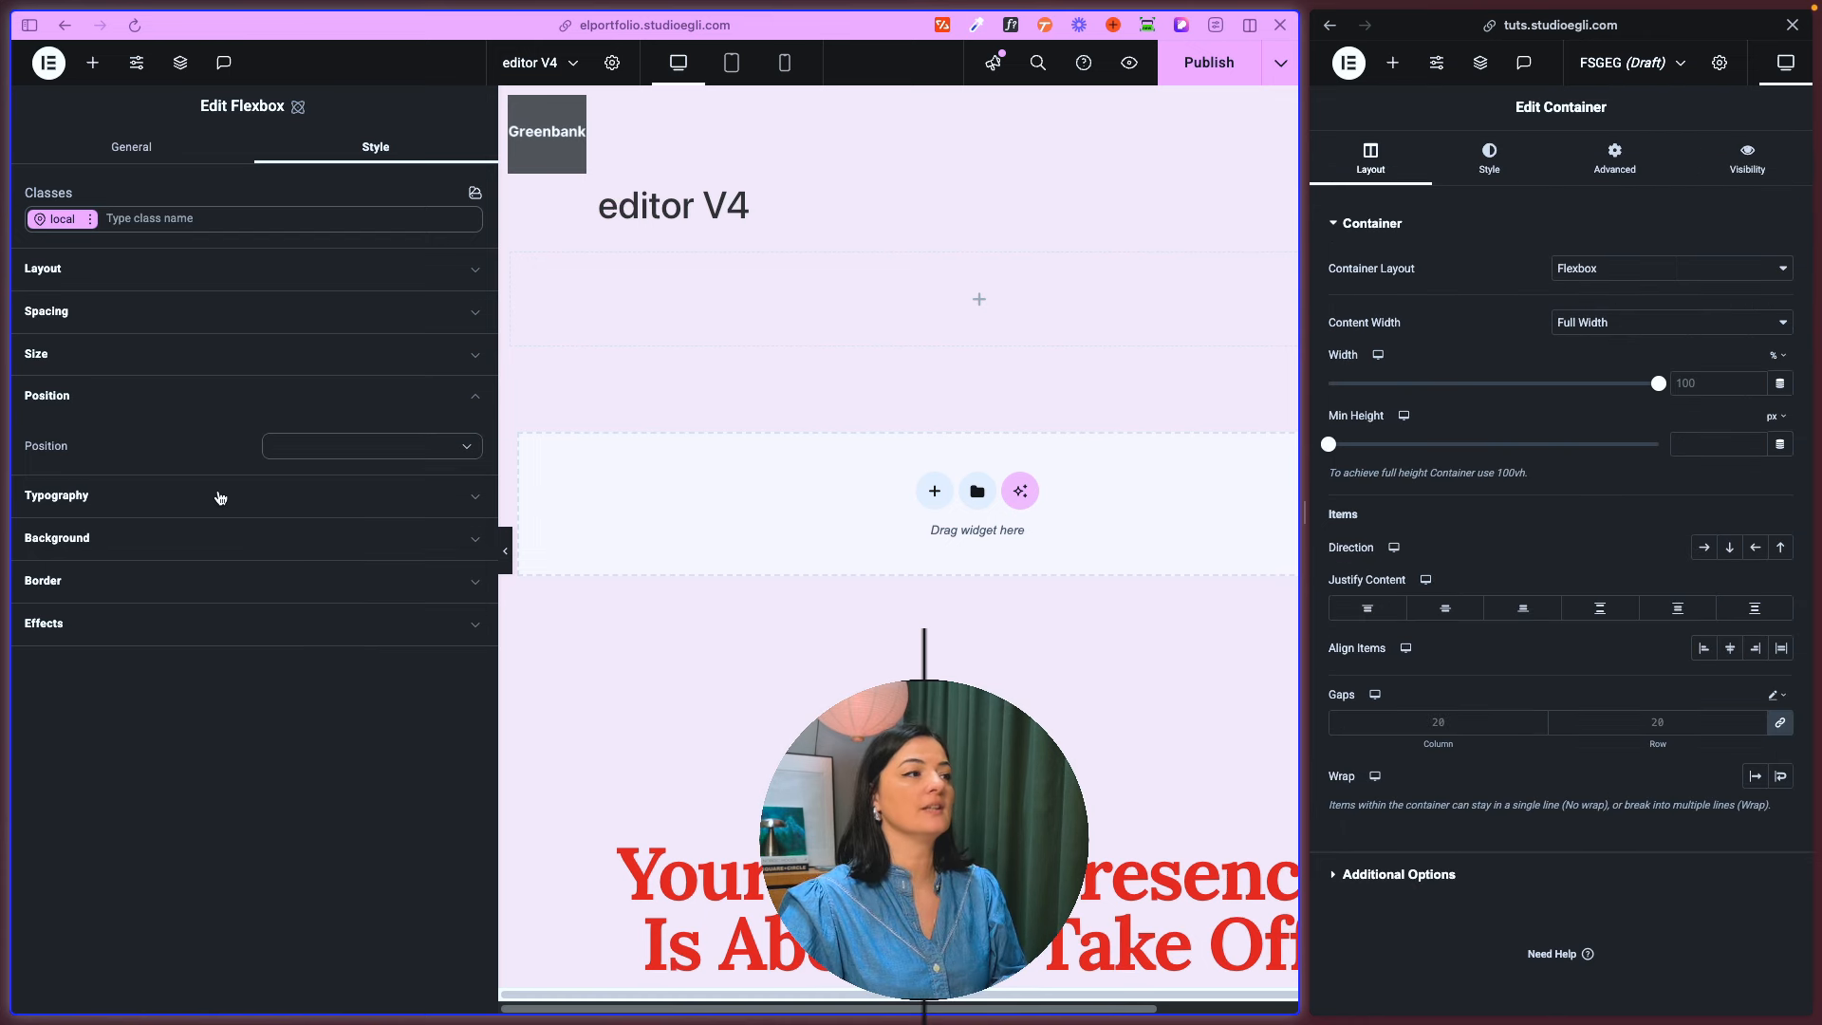
- Expand the flexbox's typography styles and check the old container's style and advanced settings for typography controls
click(220, 498)
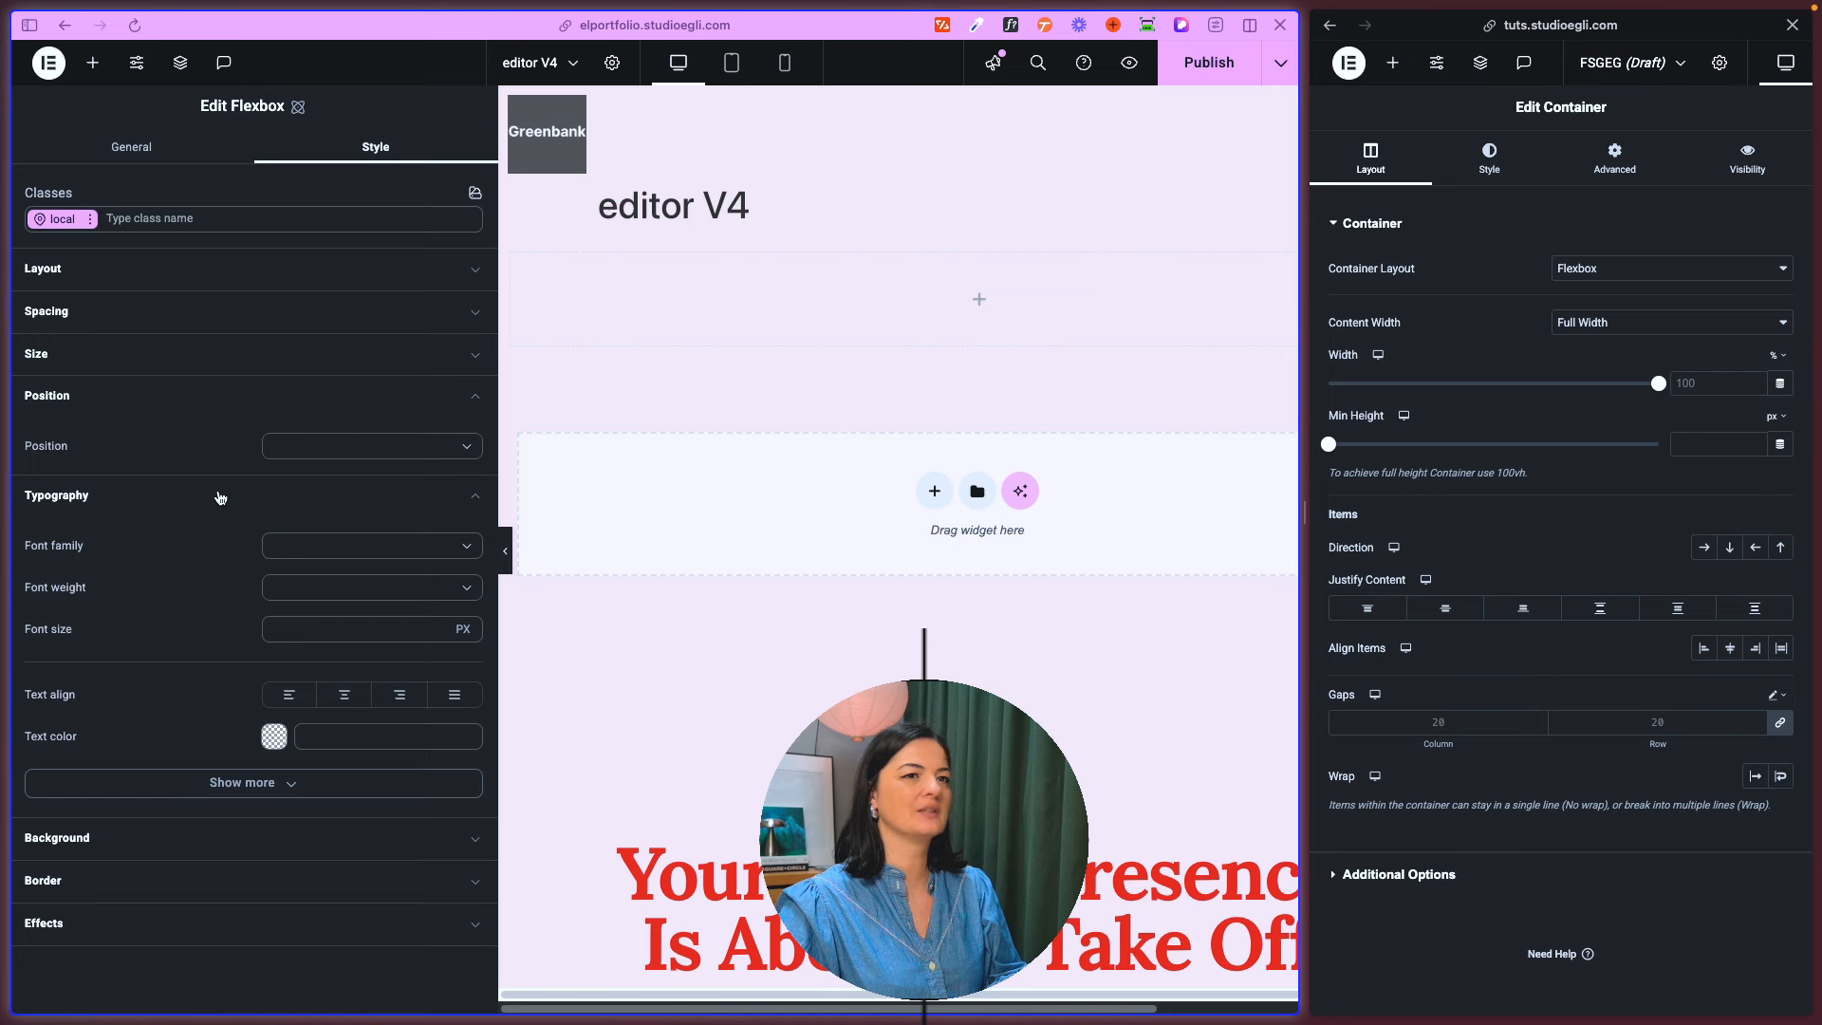
click(1485, 177)
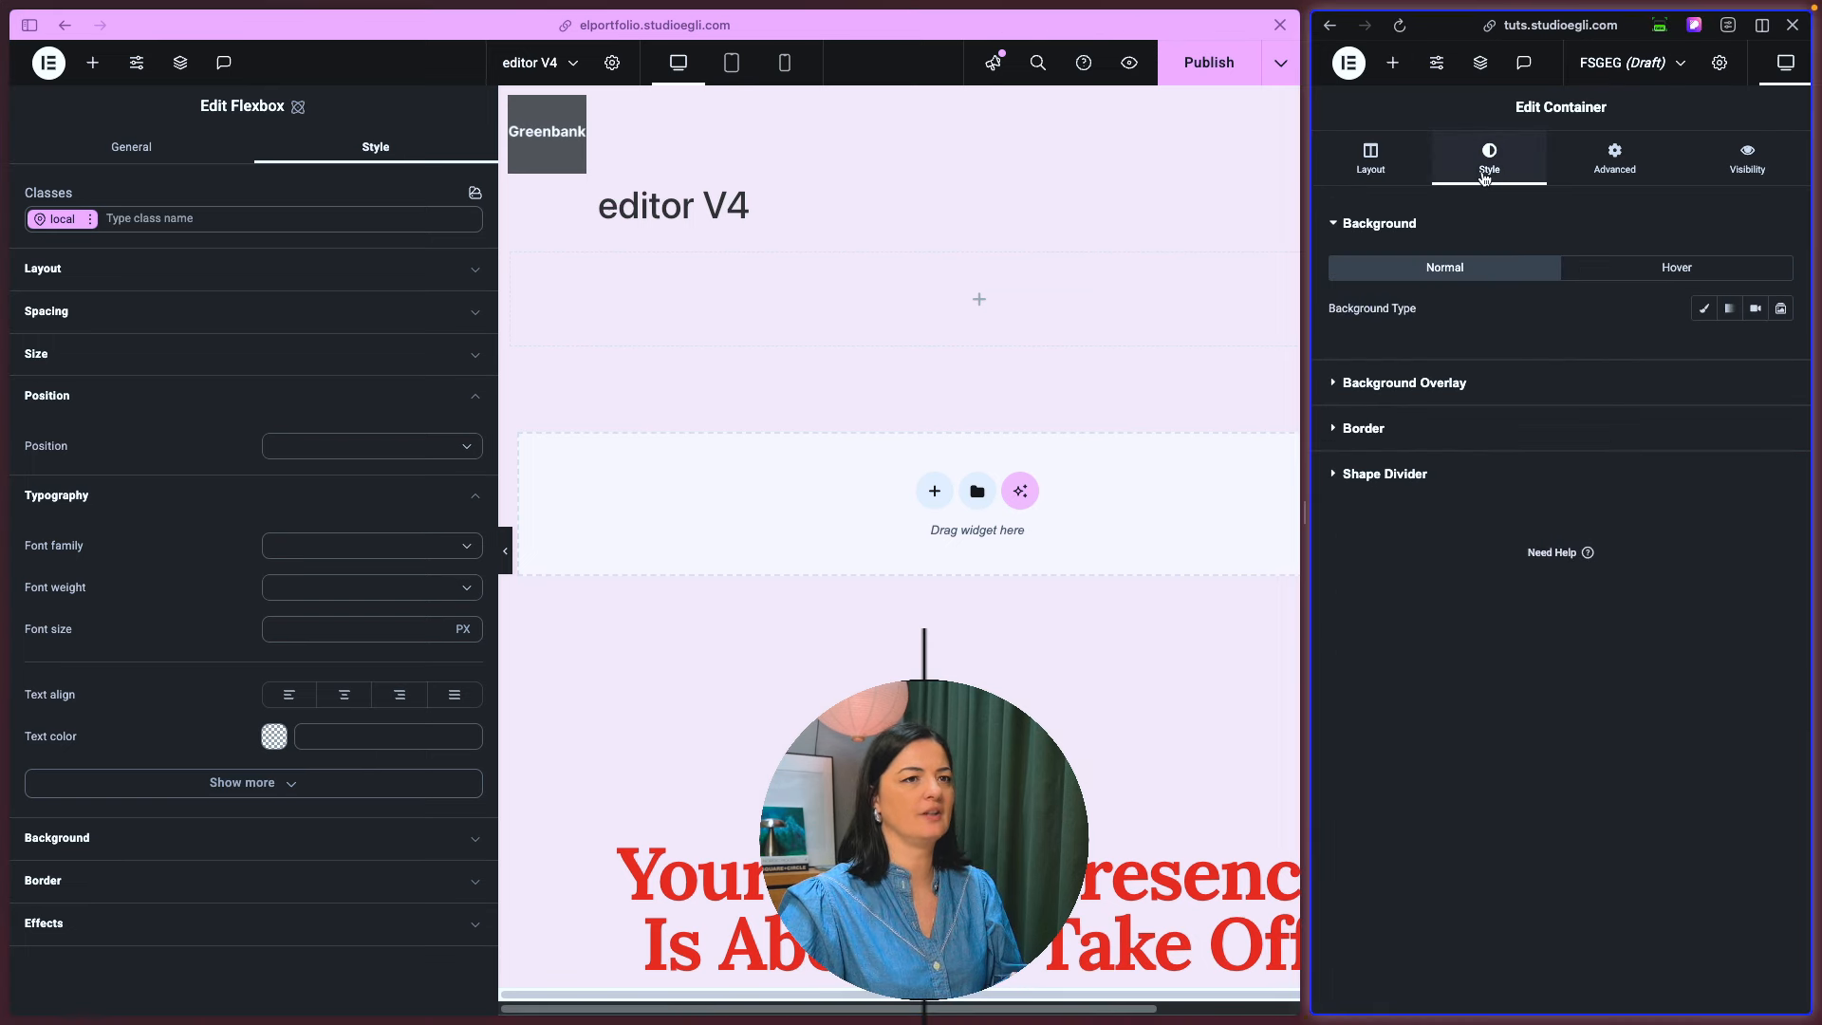
click(1611, 176)
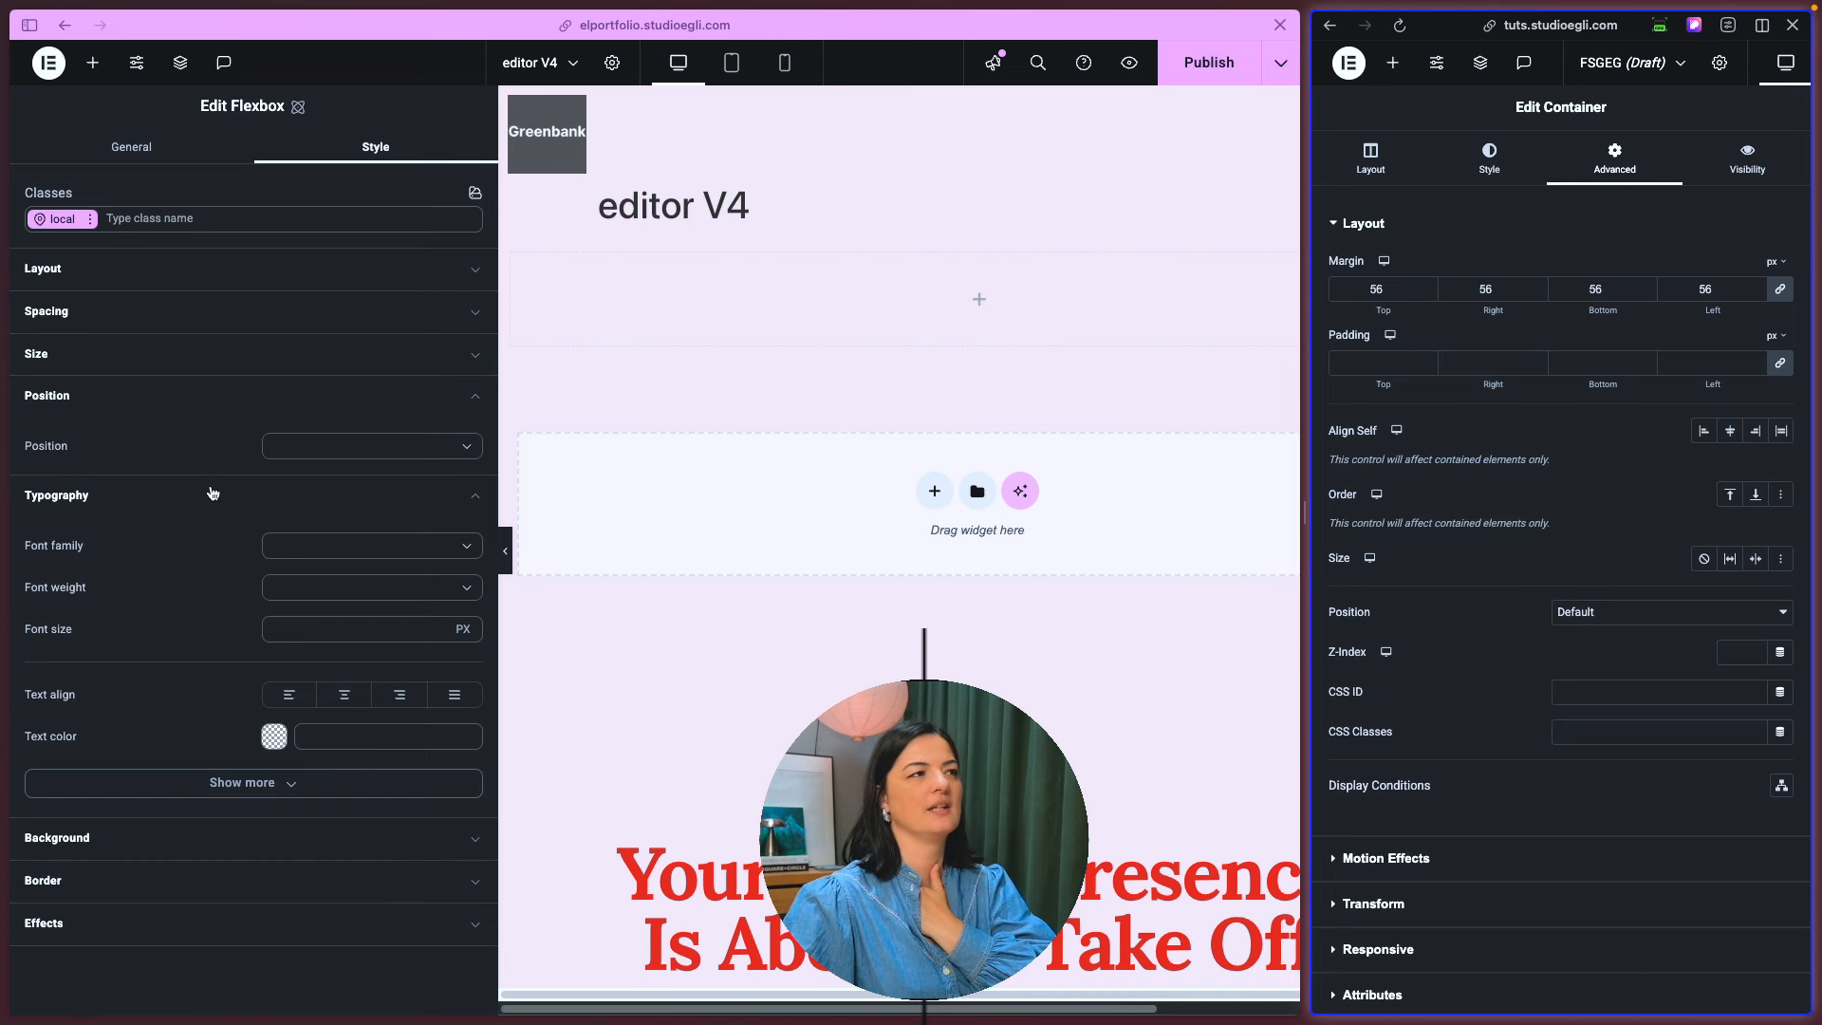
- Review the font families, font weights and font size units offered in the flexbox's typography styles
click(432, 555)
click(317, 550)
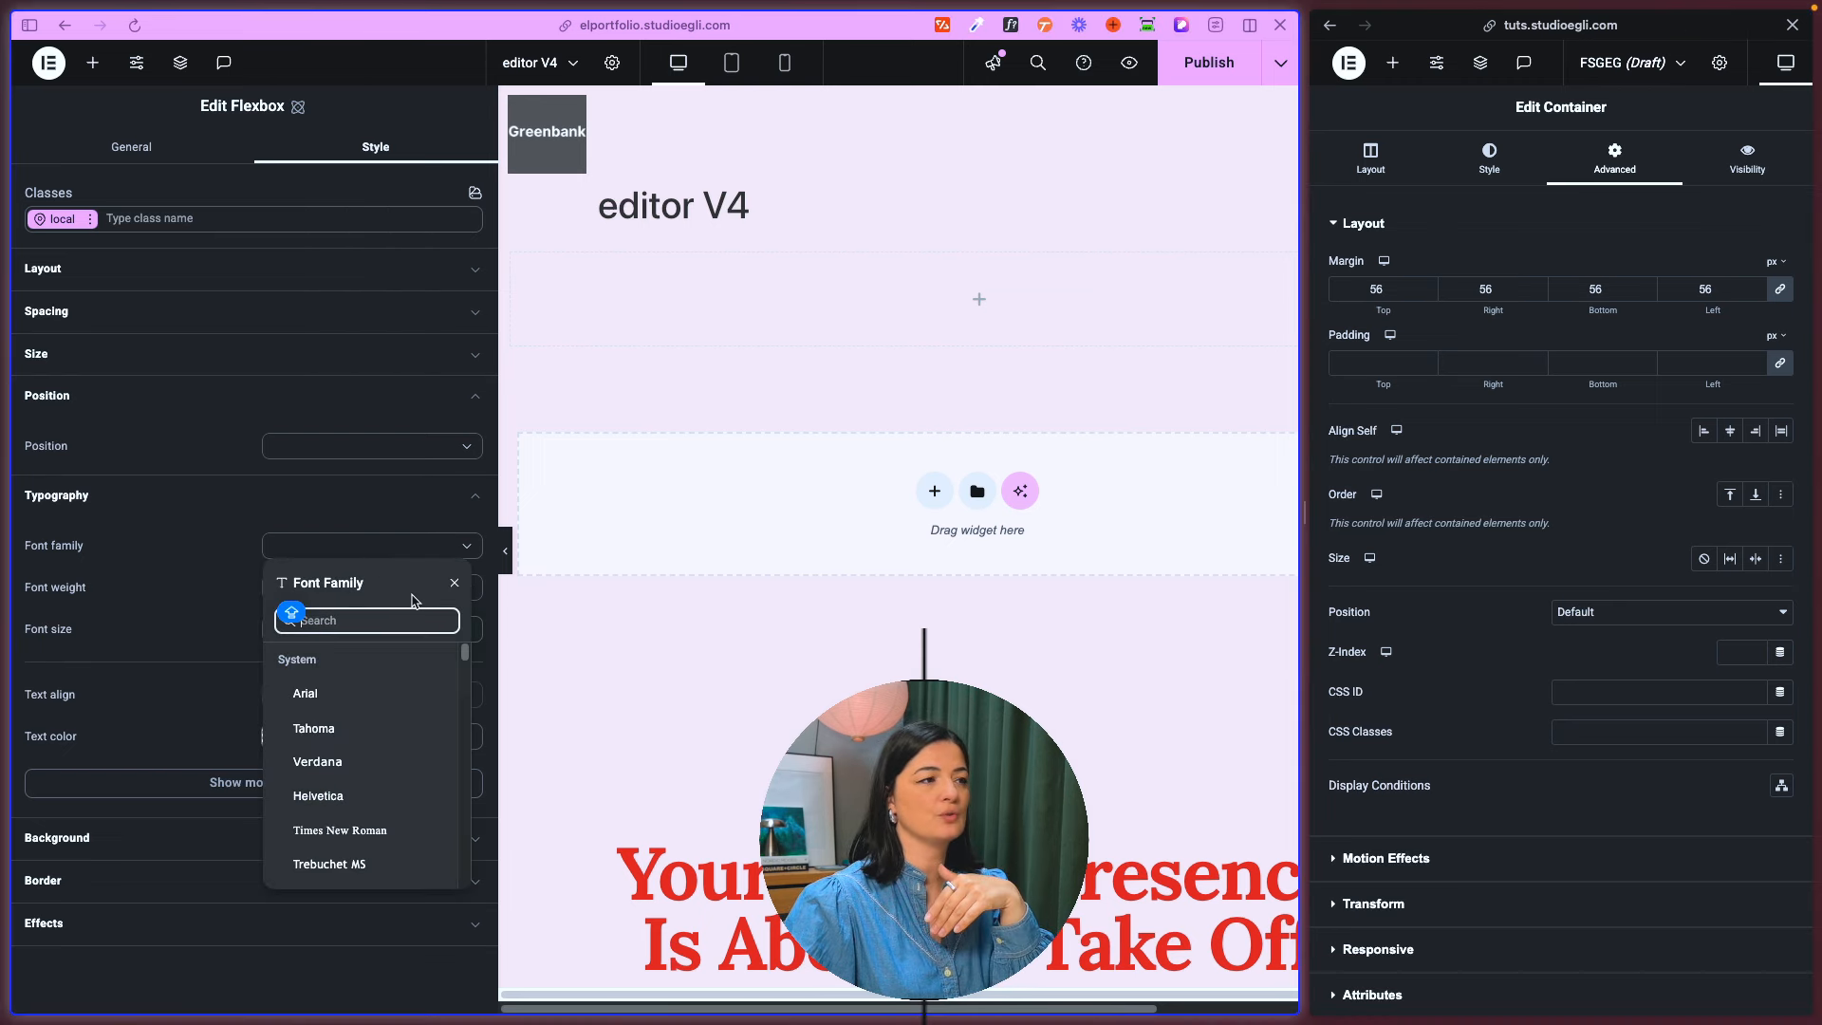
click(254, 581)
click(444, 588)
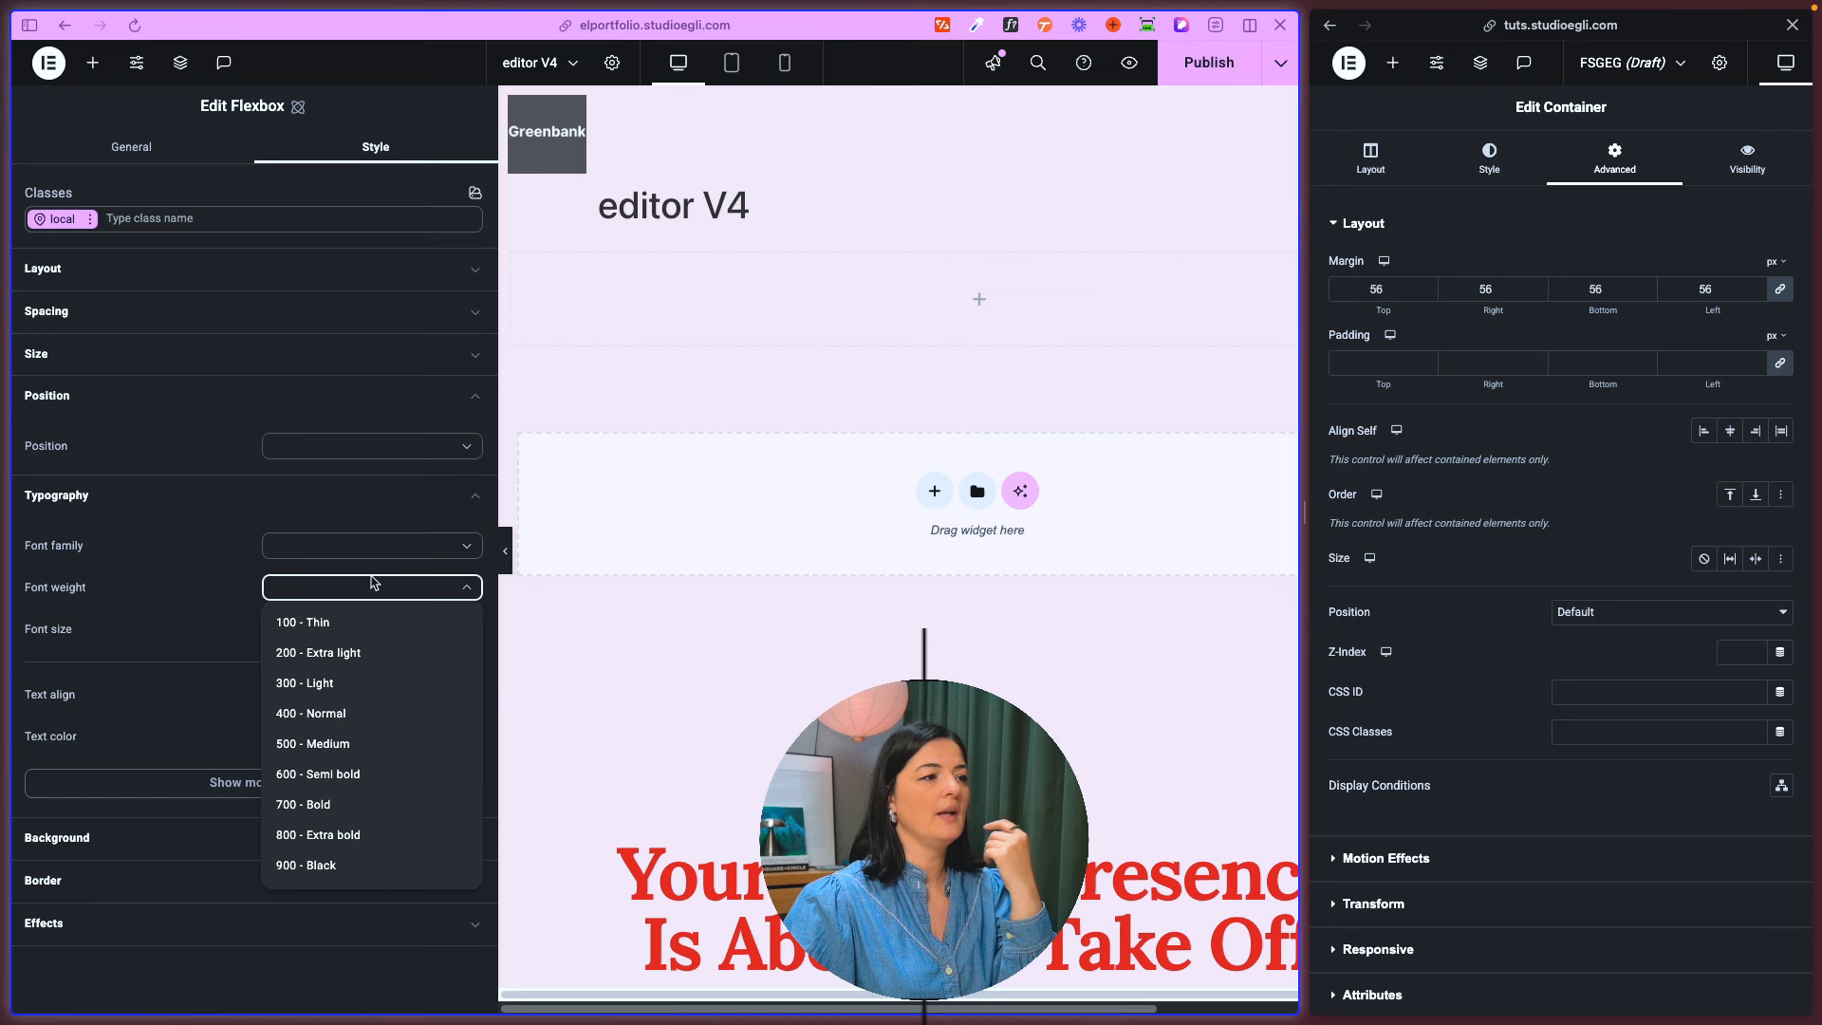
click(186, 604)
click(467, 634)
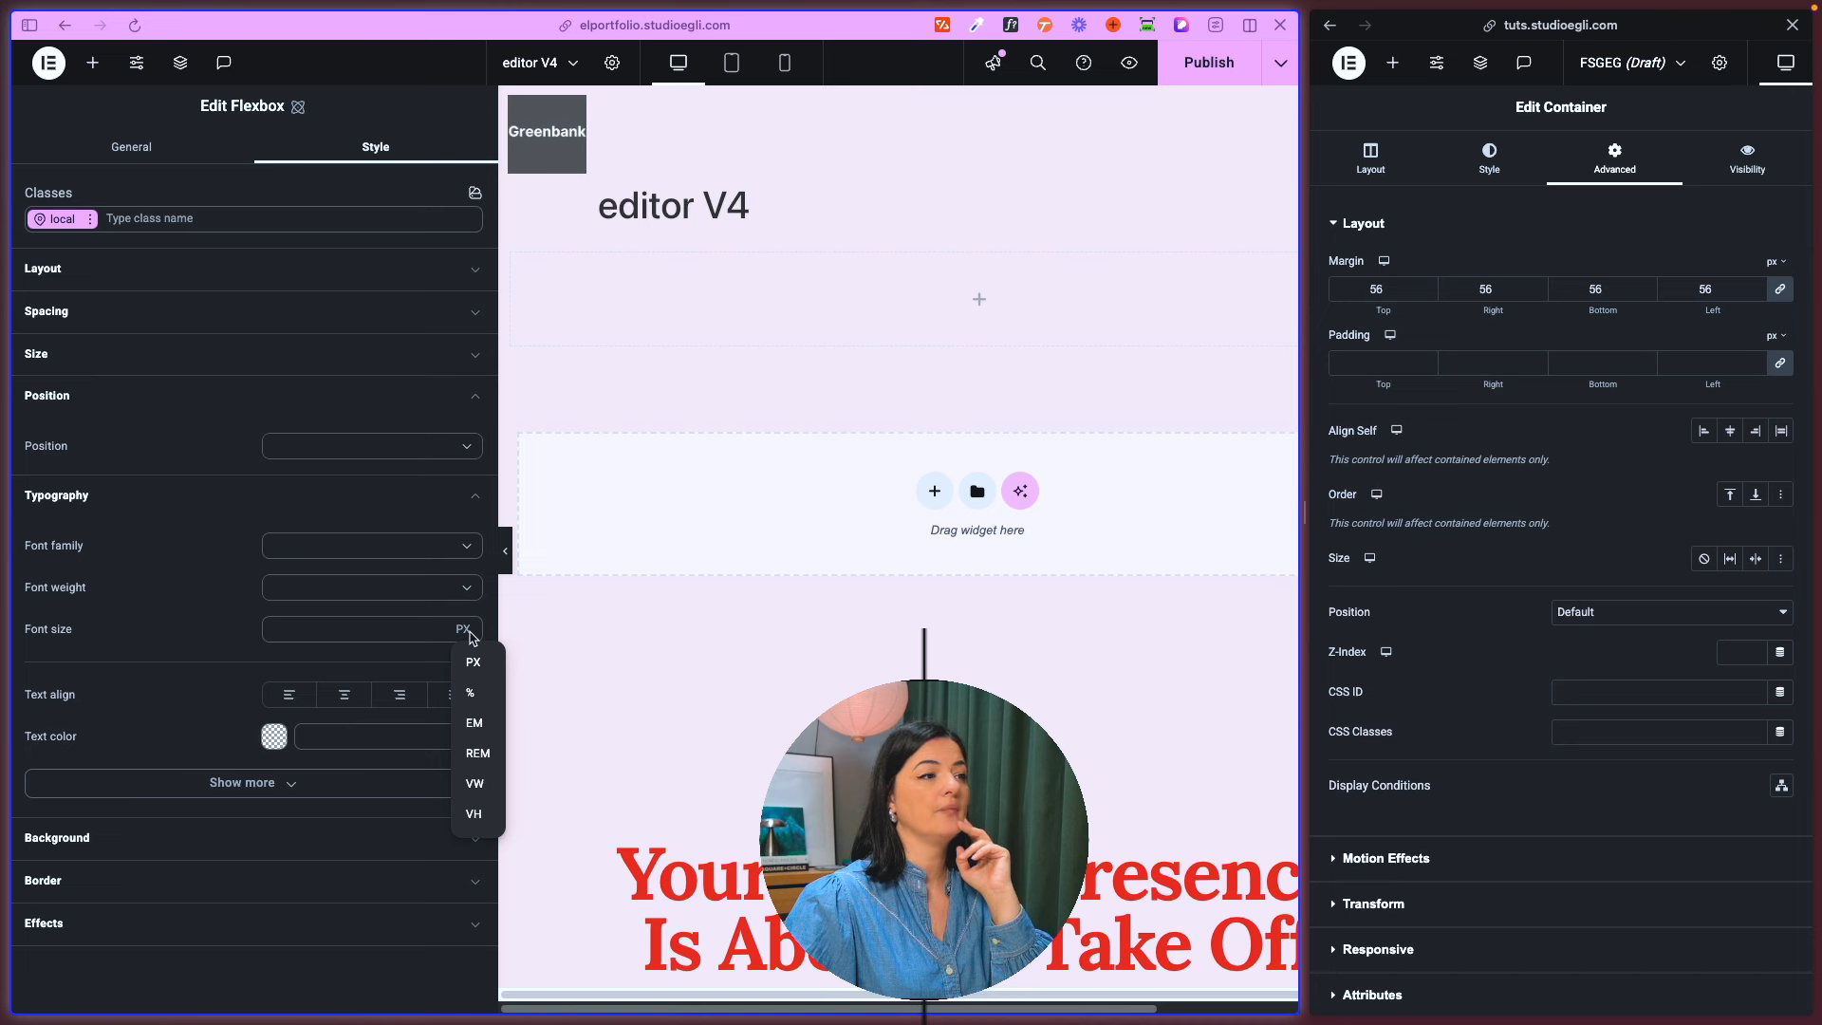
click(398, 631)
- Set the flexbox's text color to the red #c55b5b
click(317, 731)
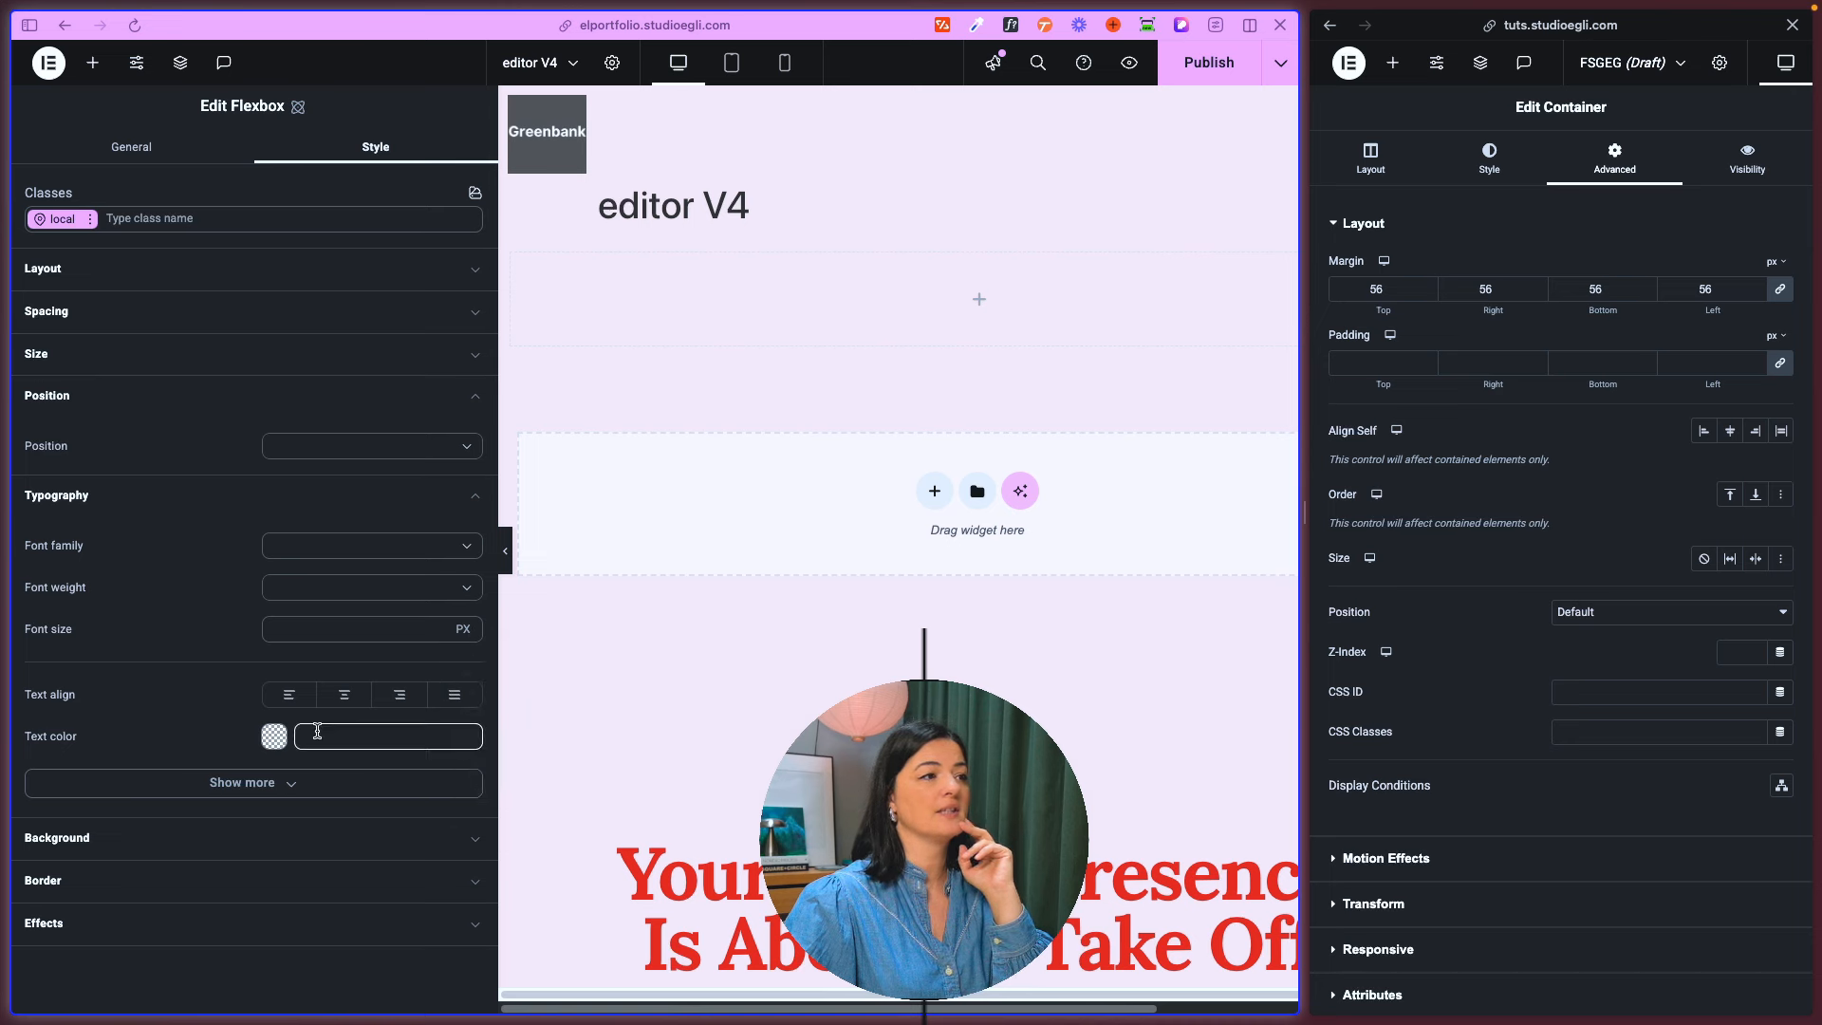
click(275, 736)
drag(311, 757, 416, 743)
- Examine the flexbox's additional typography options, from line height to text stroke, and collapse the typography styles
click(211, 791)
click(209, 792)
scroll(205, 783, down, 4)
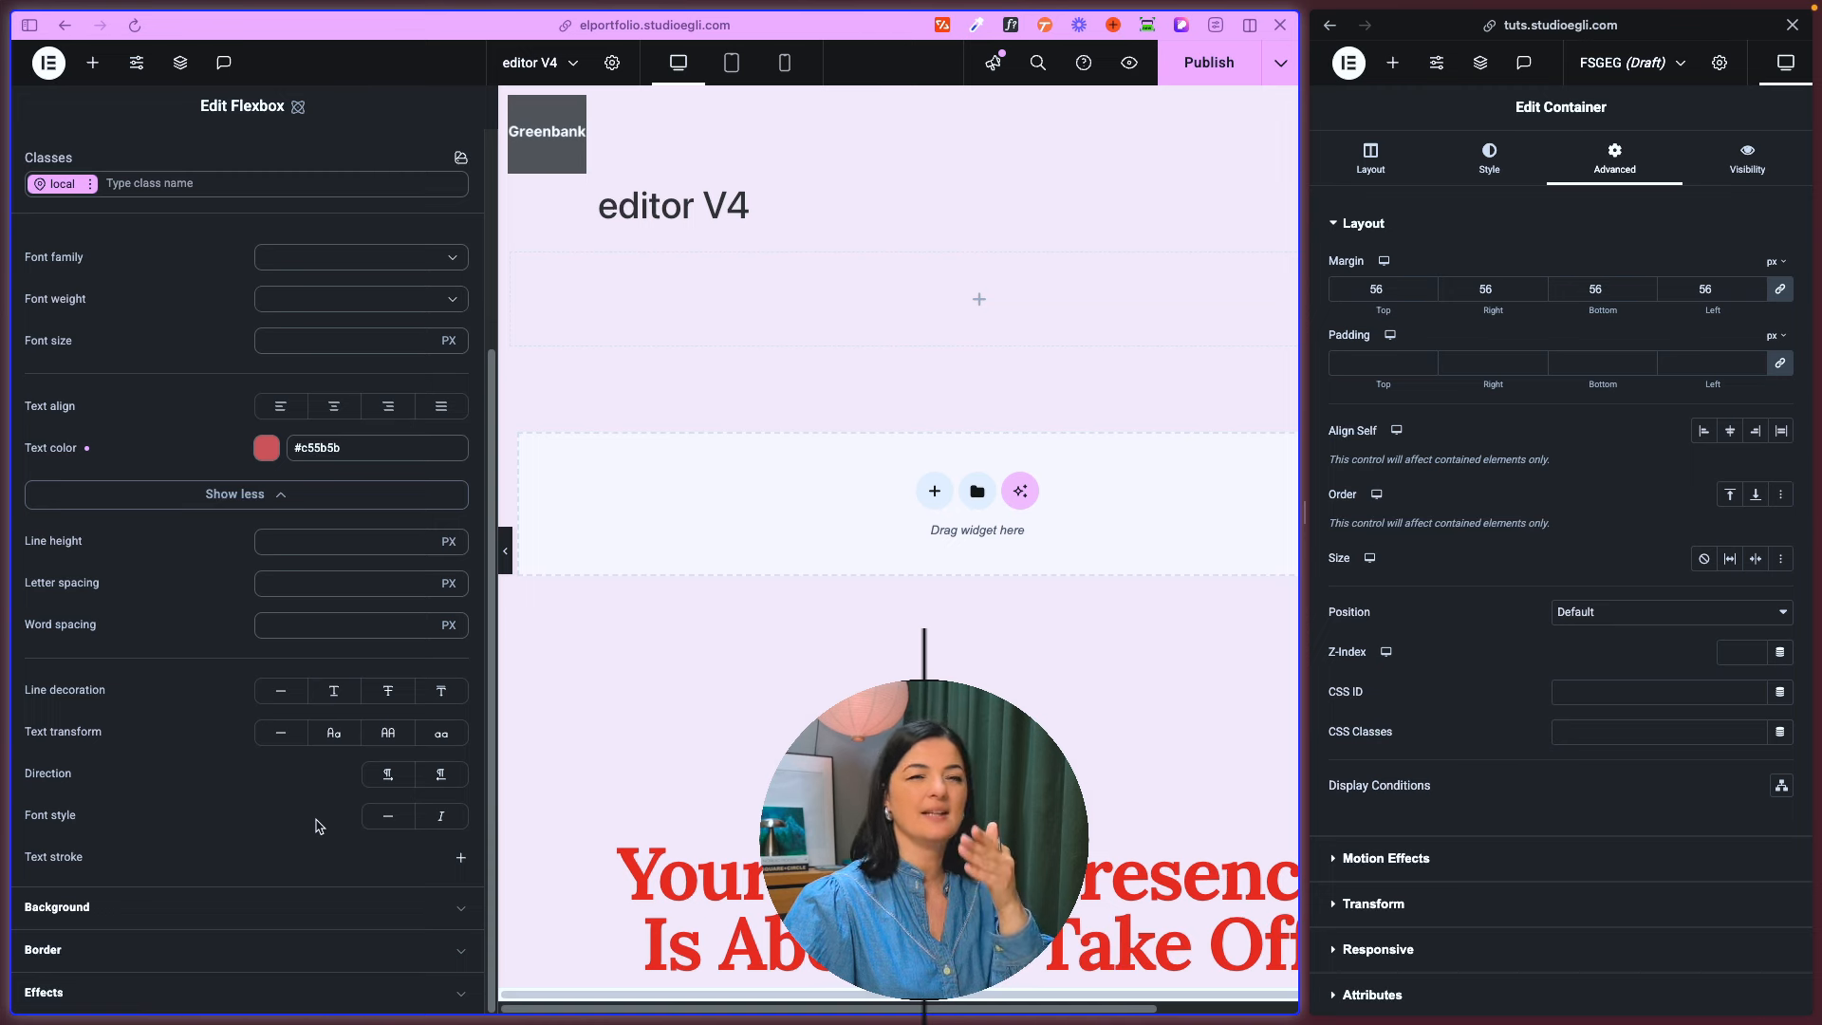
scroll(308, 791, up, 1)
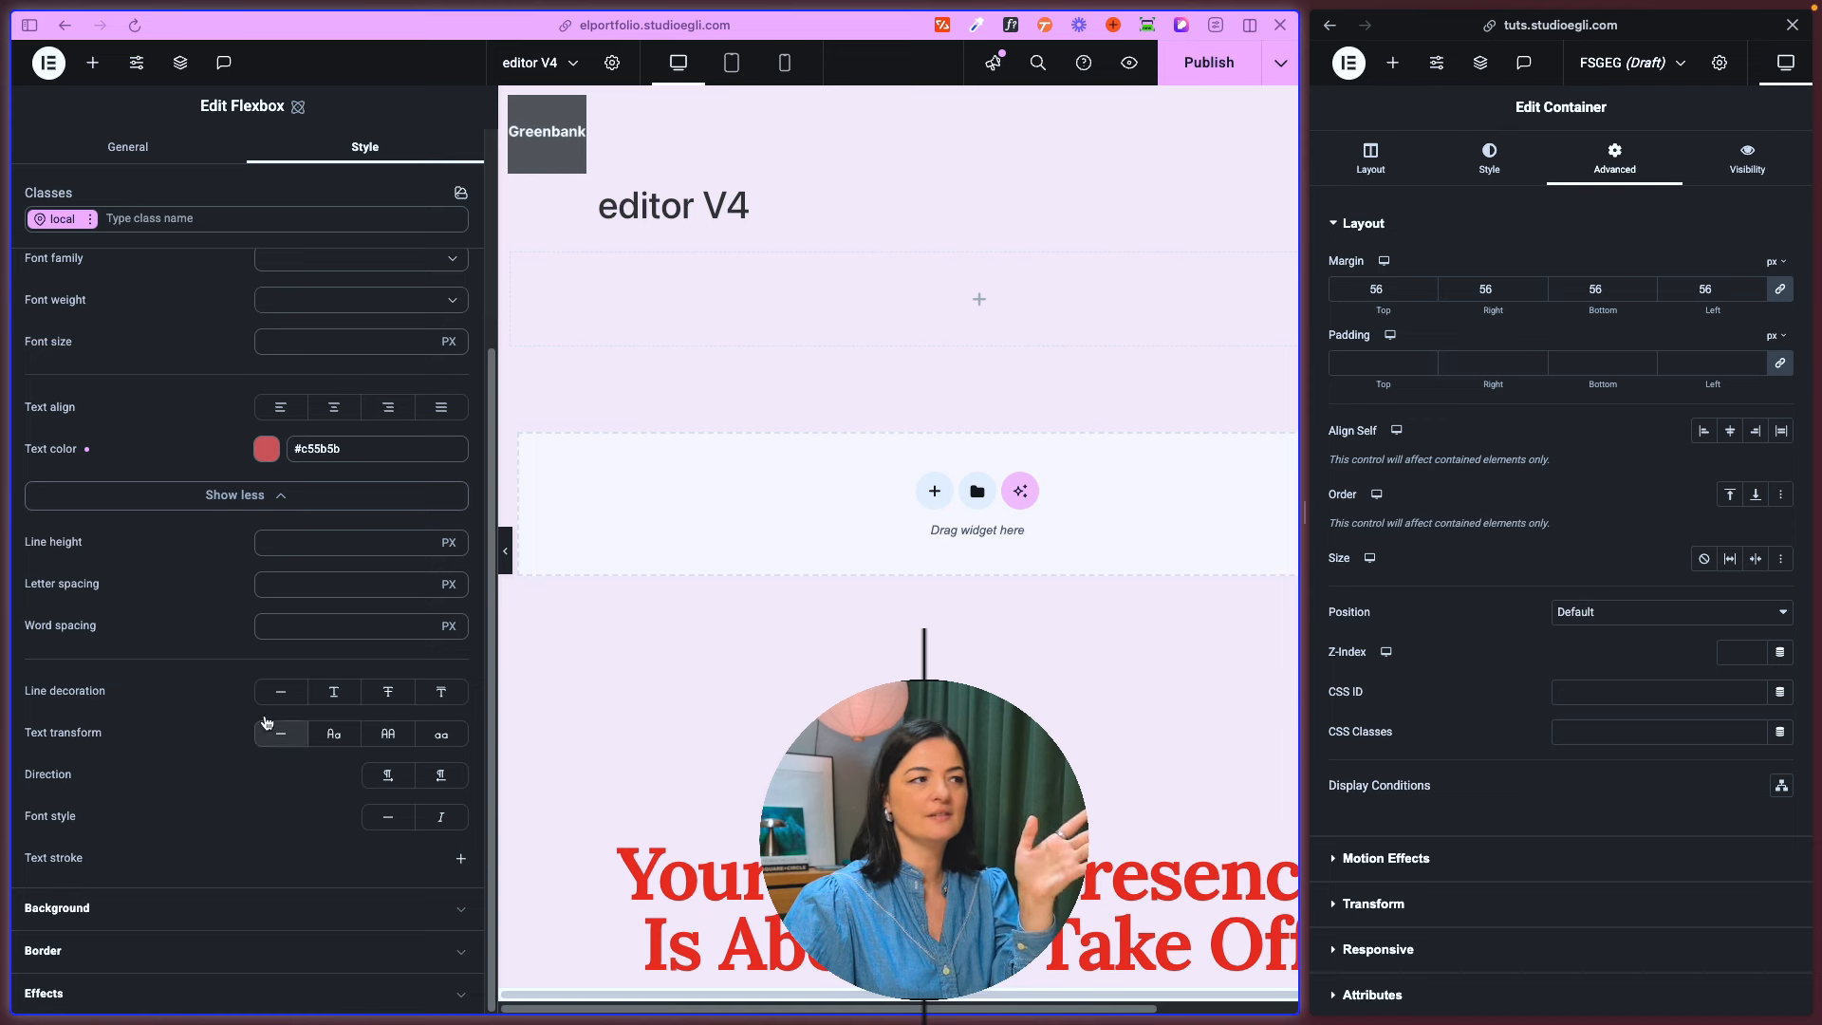
click(202, 501)
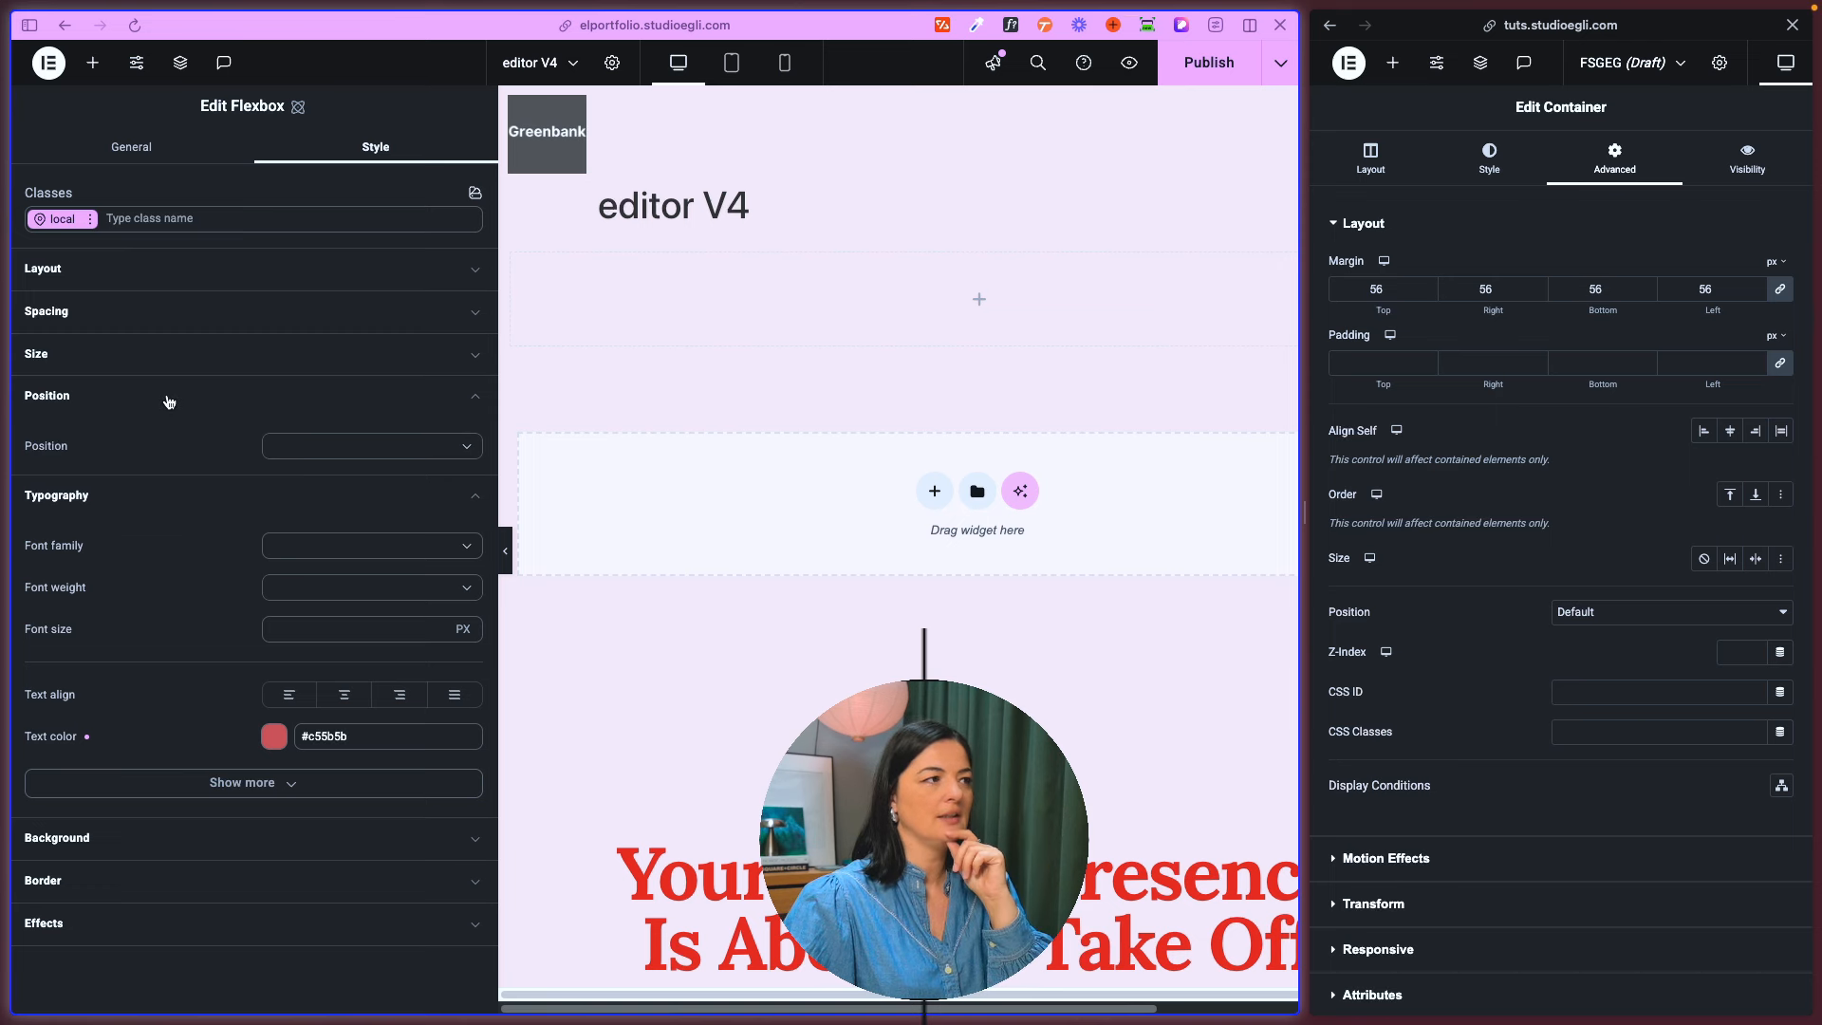
click(163, 488)
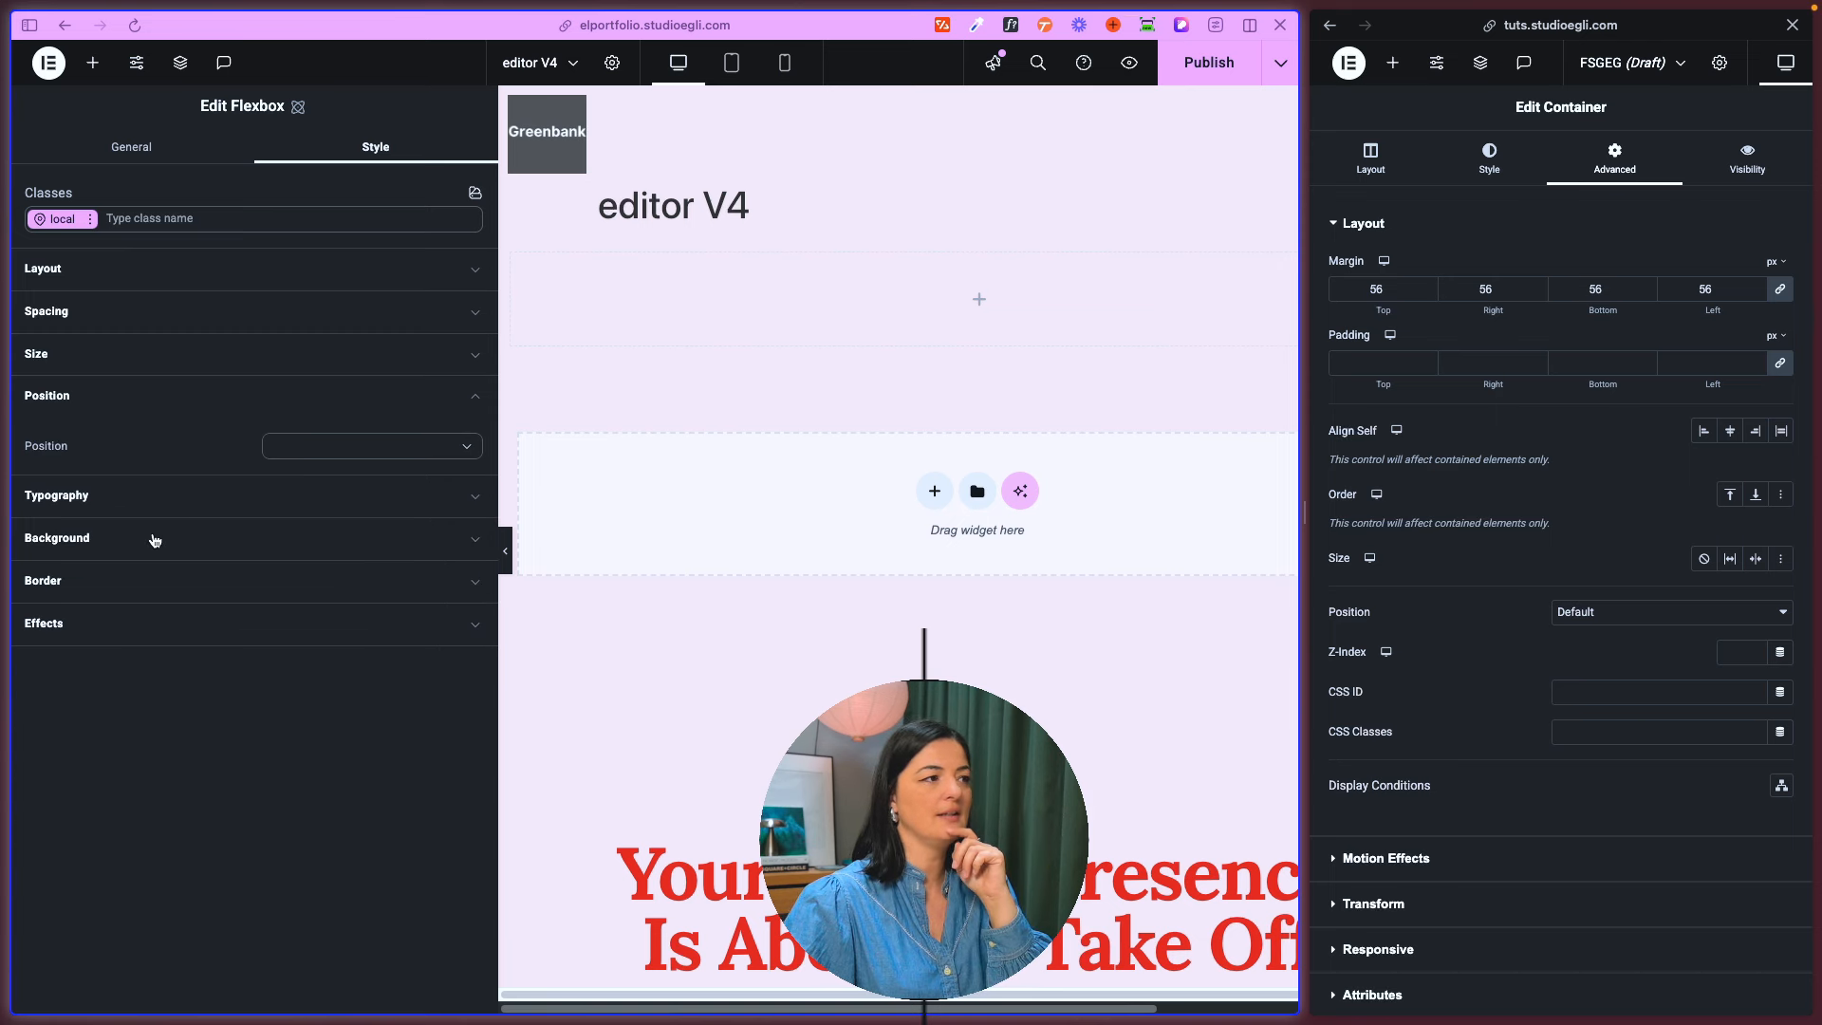
- Set the flexbox's background color to the red #eb3434
click(155, 539)
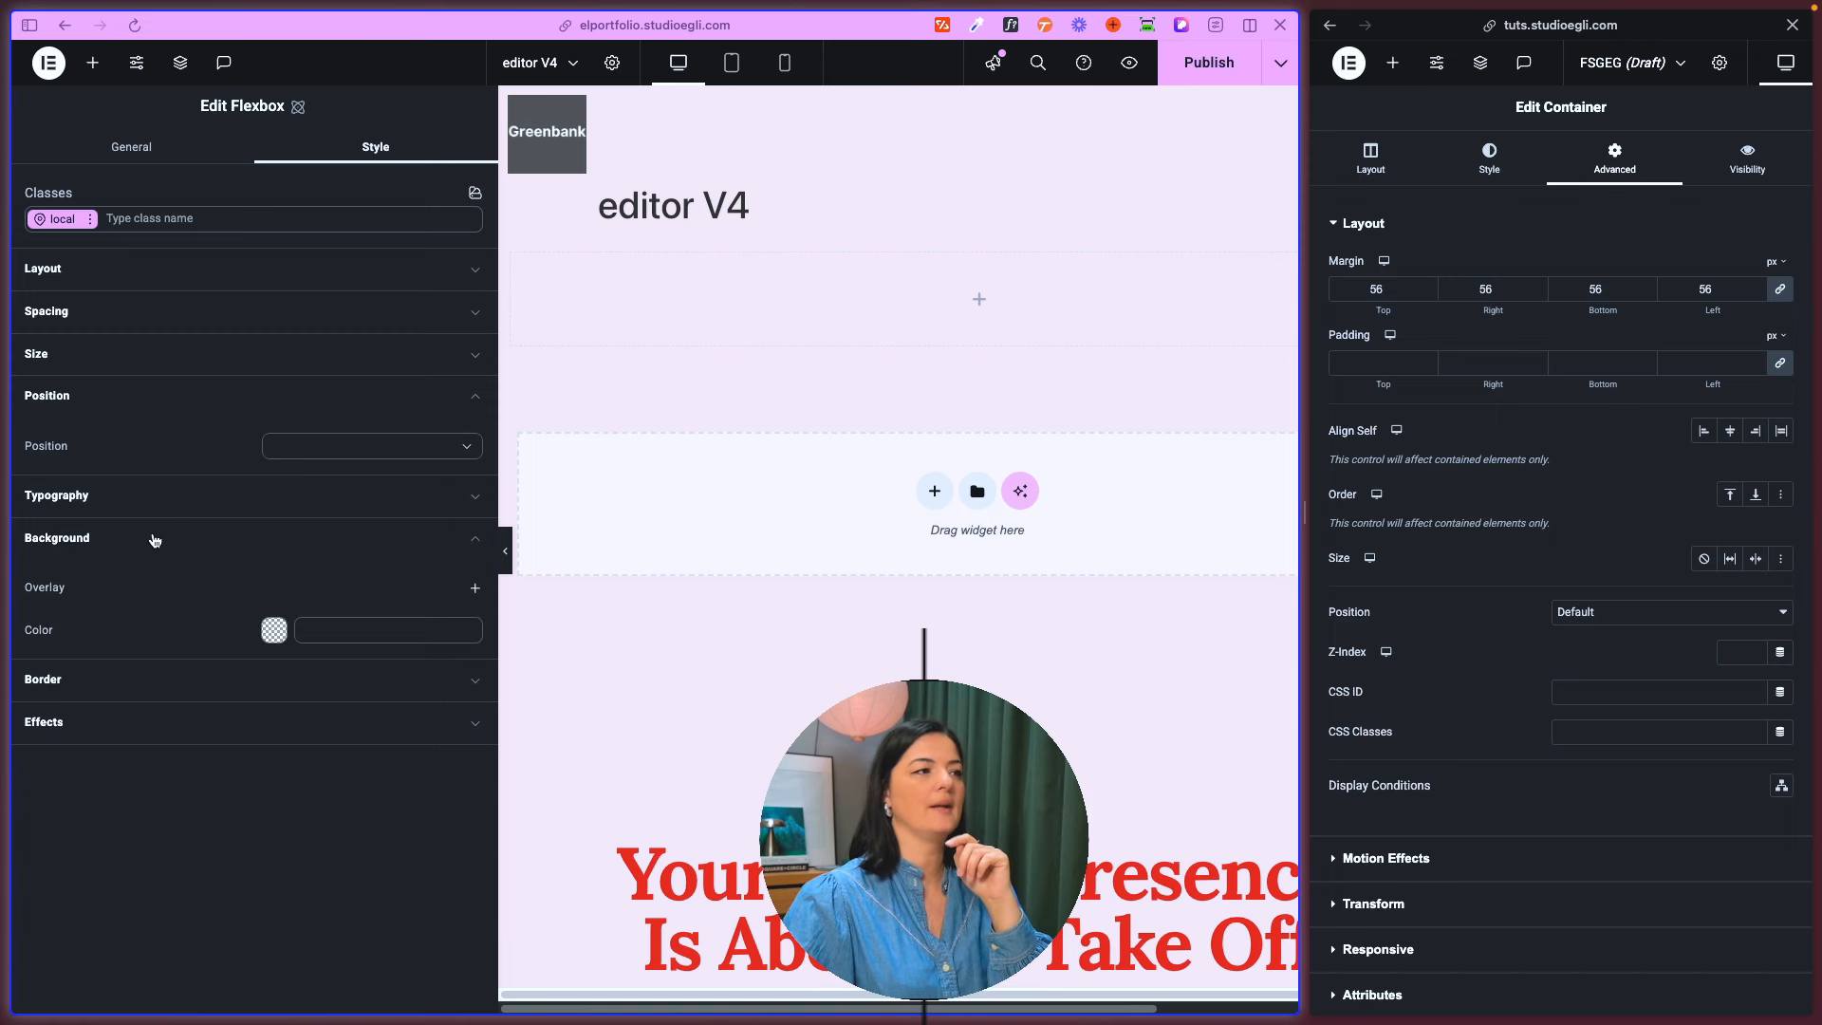
click(271, 630)
drag(356, 752, 480, 675)
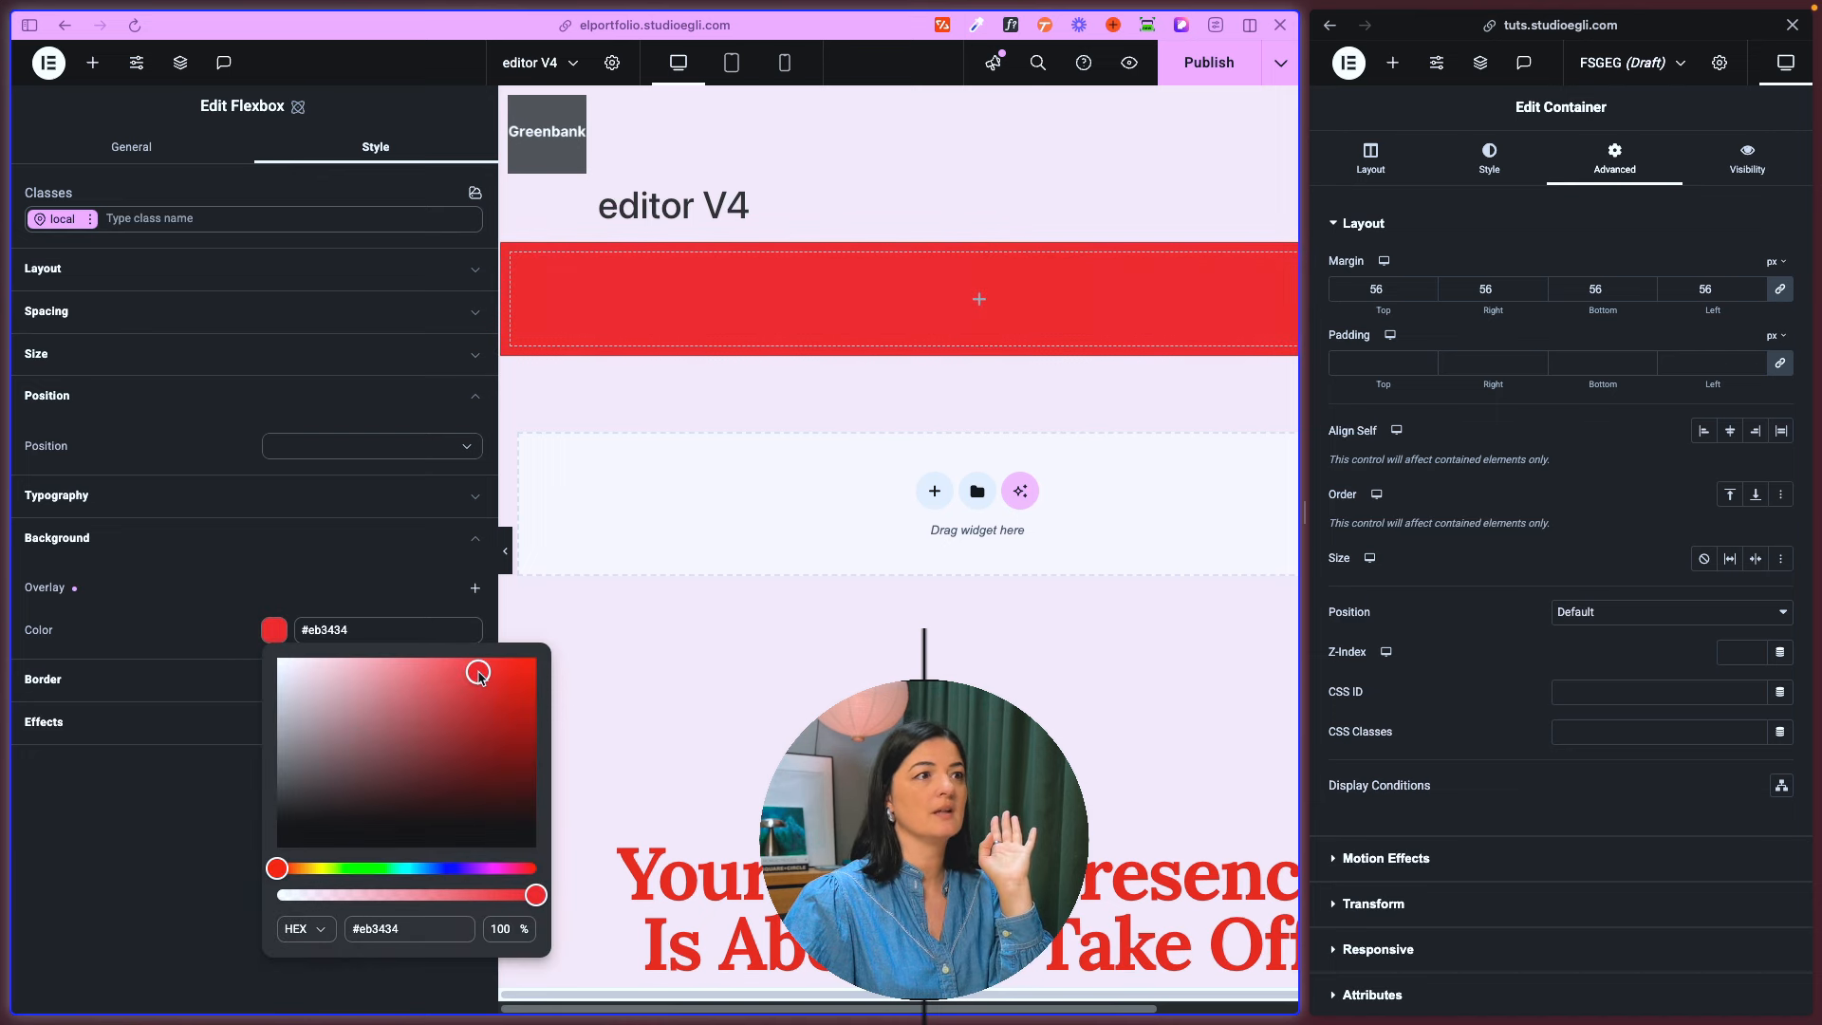
click(160, 856)
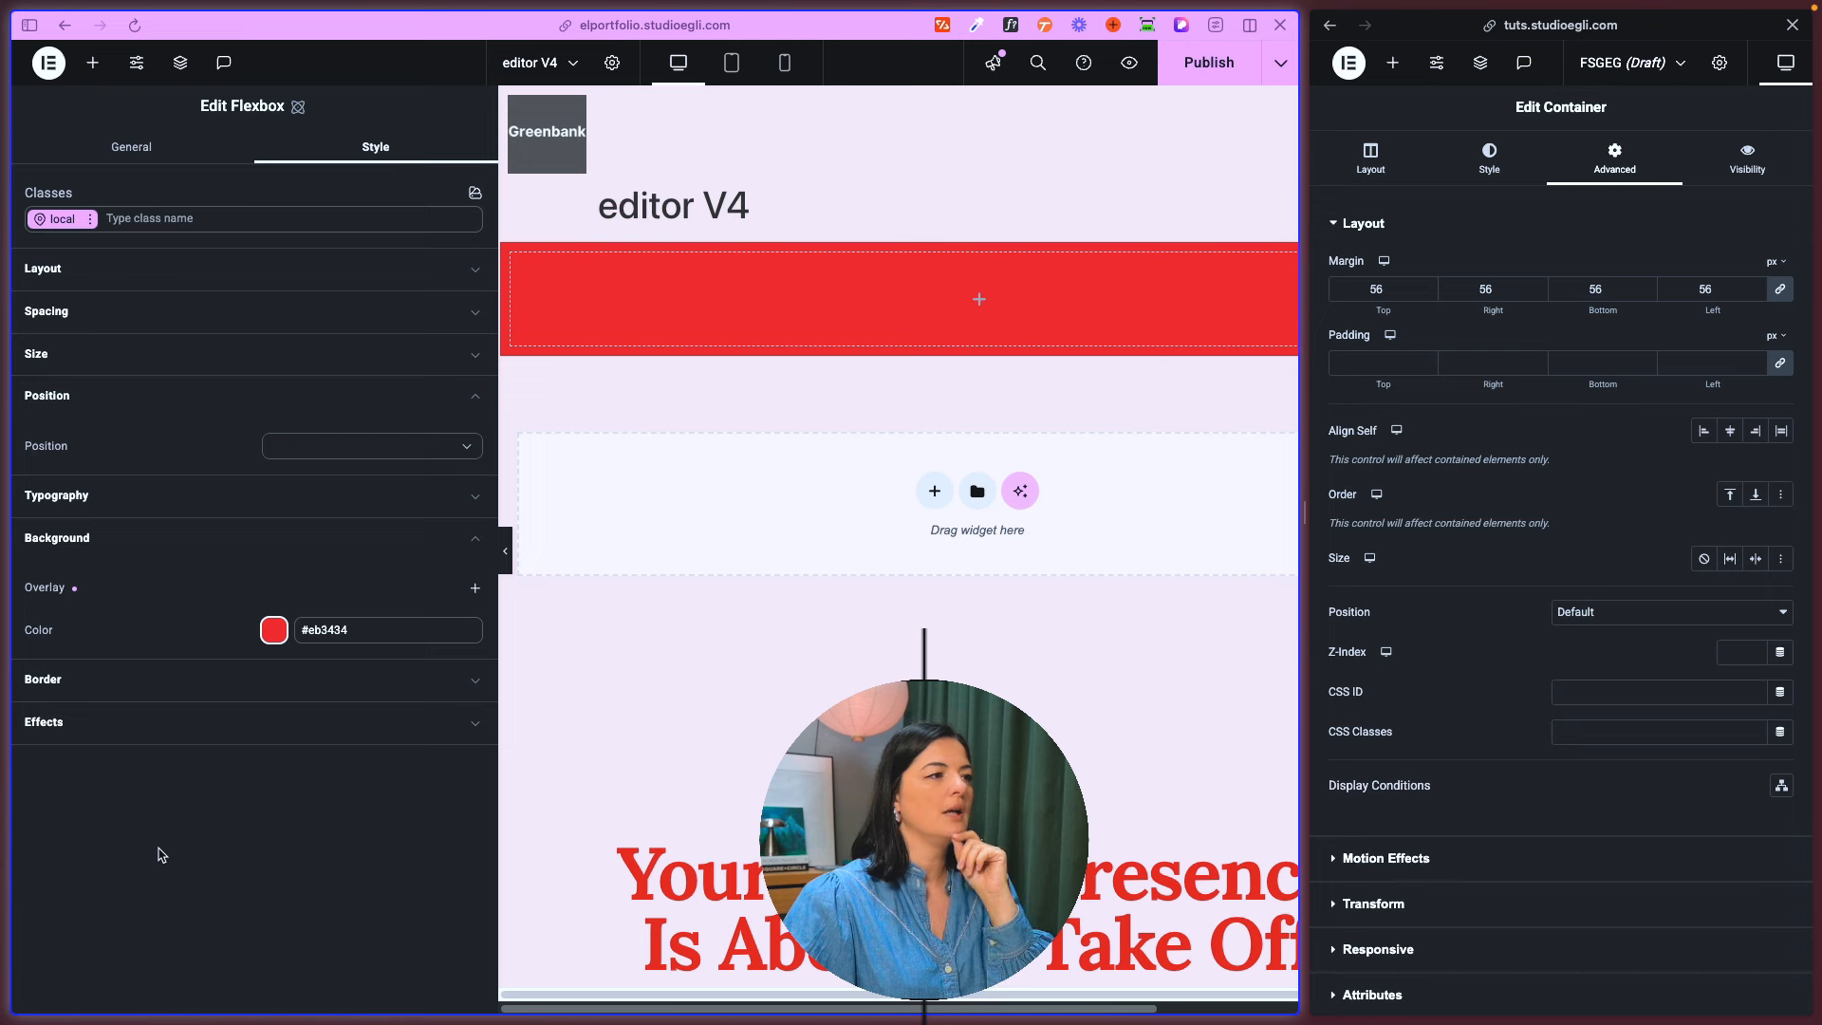
- Add a placeholder image overlay to the flexbox's background, try the repeat modes, and set it not to repeat
click(473, 590)
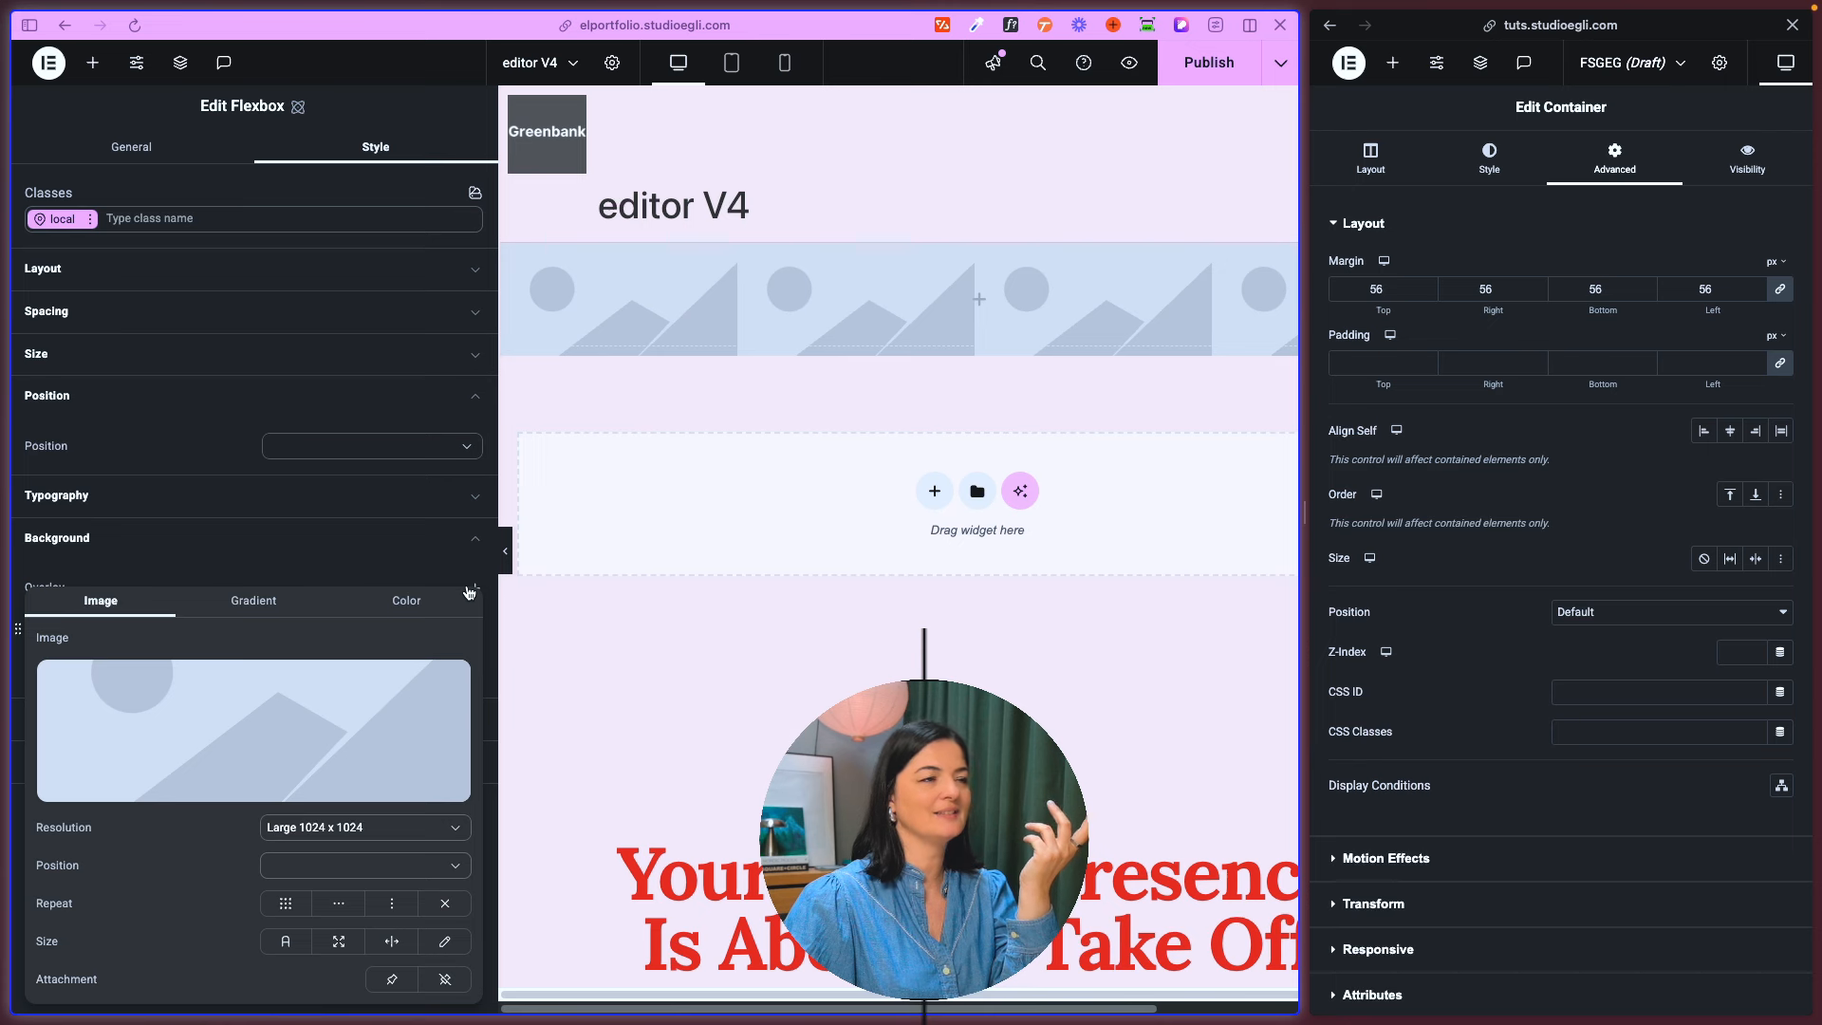
mouse_move(358, 716)
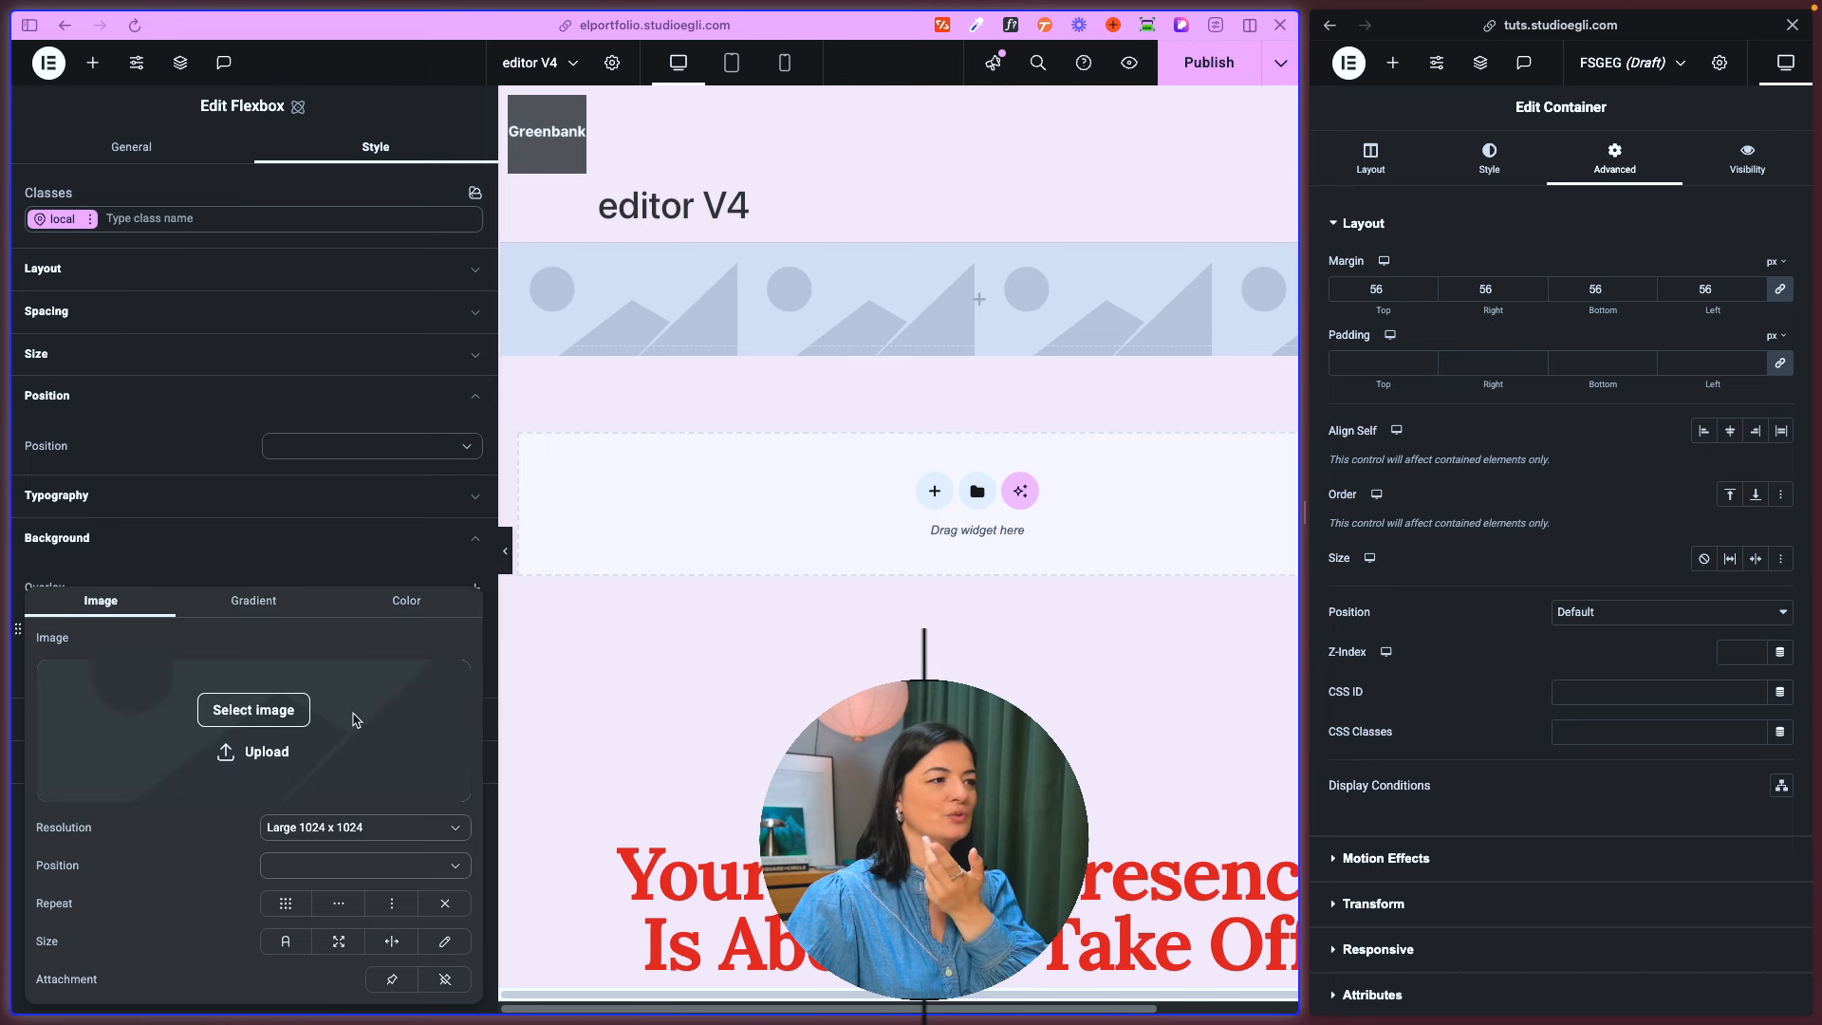
click(282, 903)
click(332, 906)
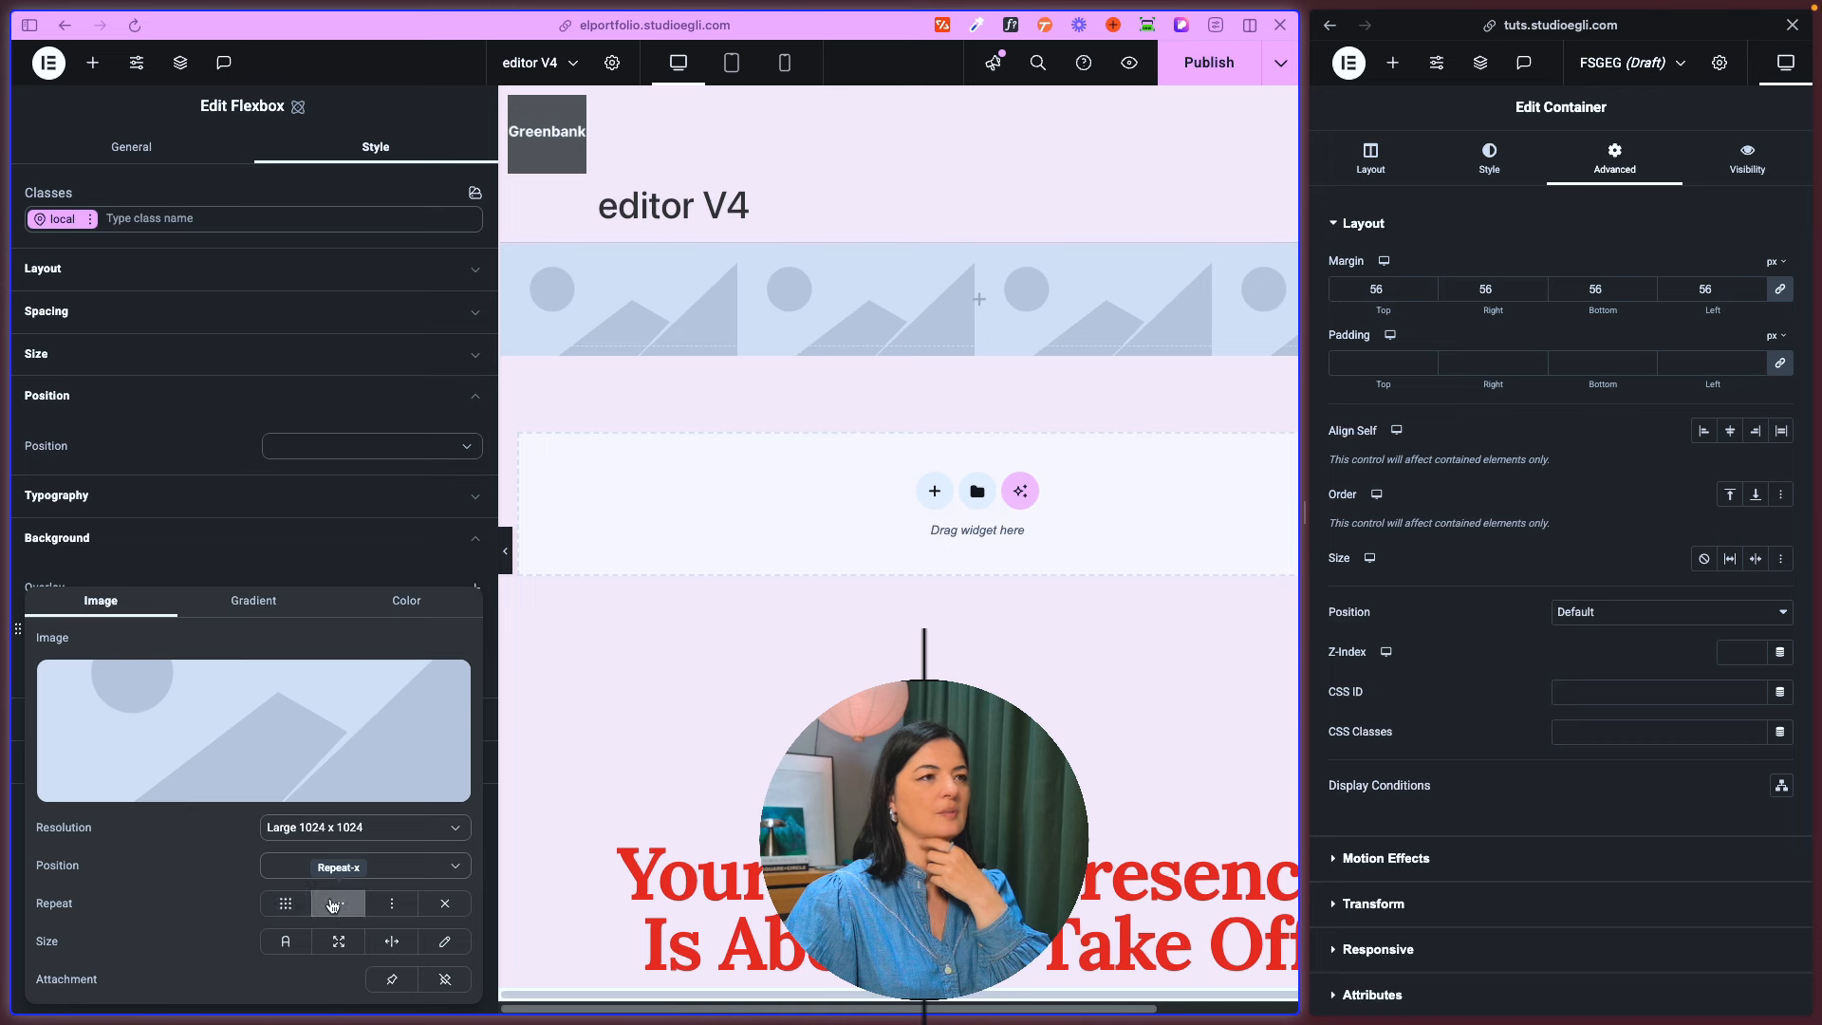
click(387, 907)
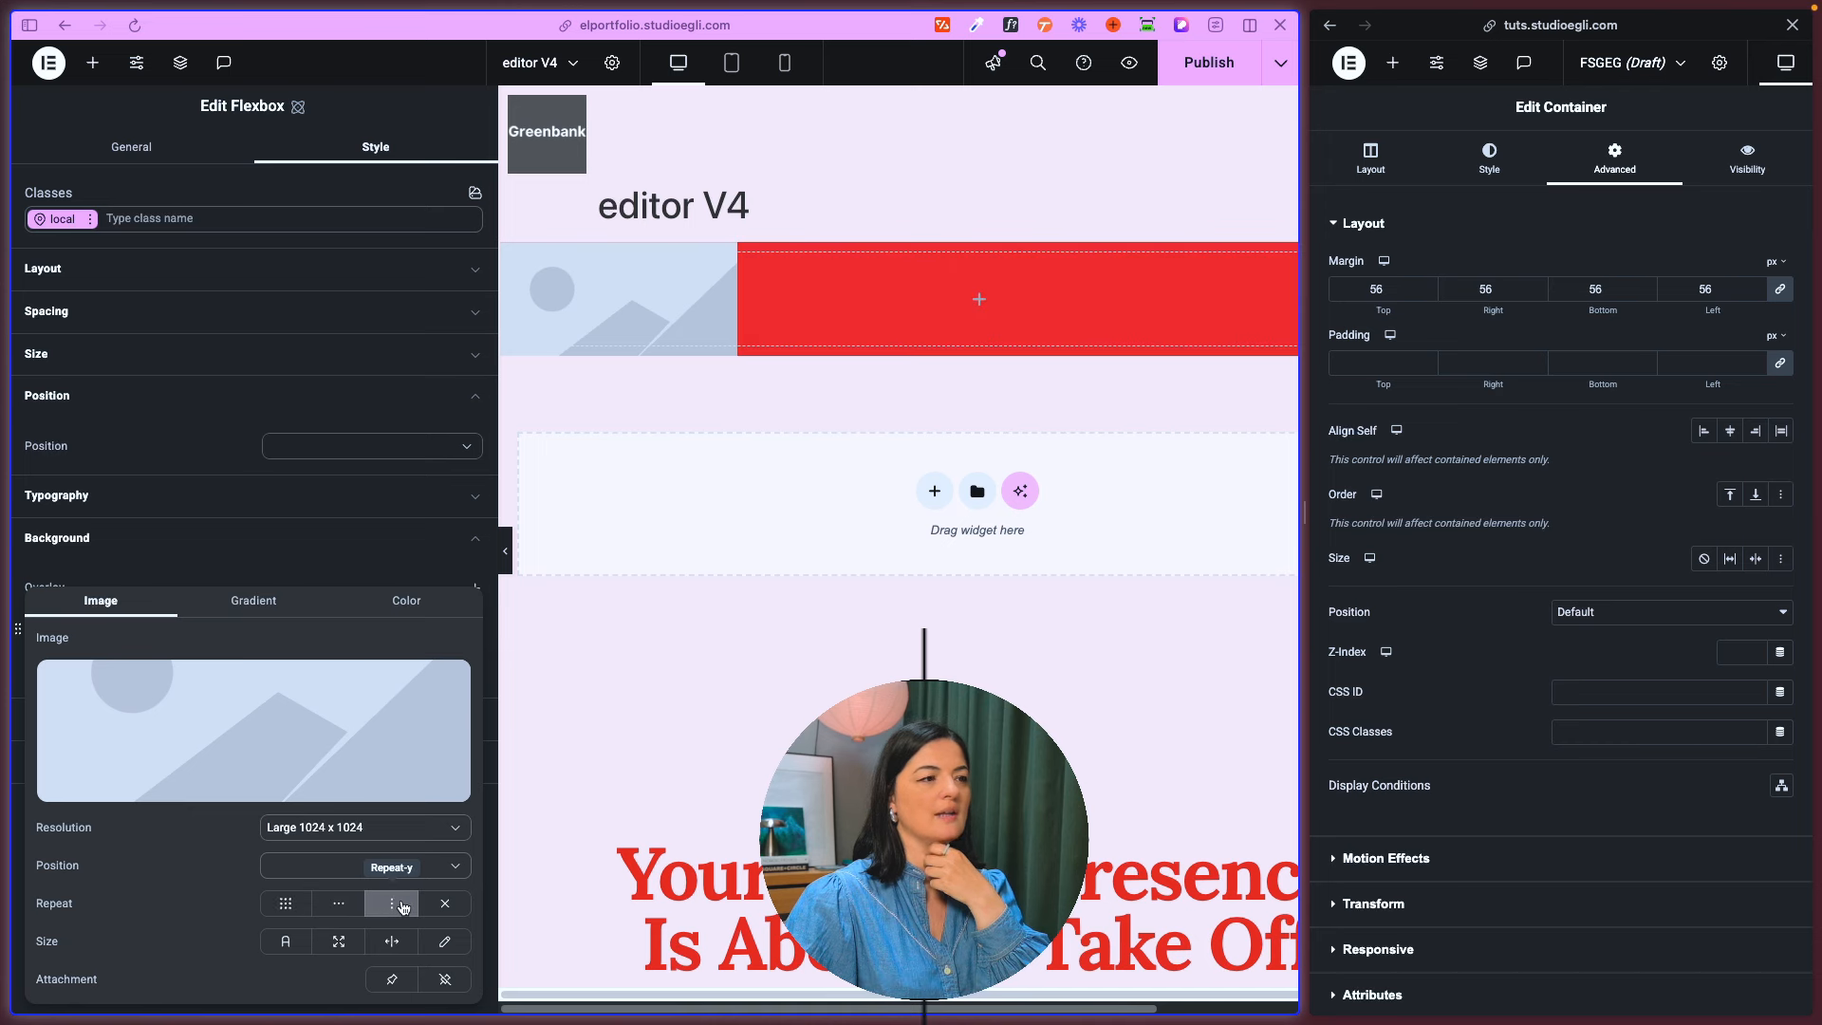
click(445, 903)
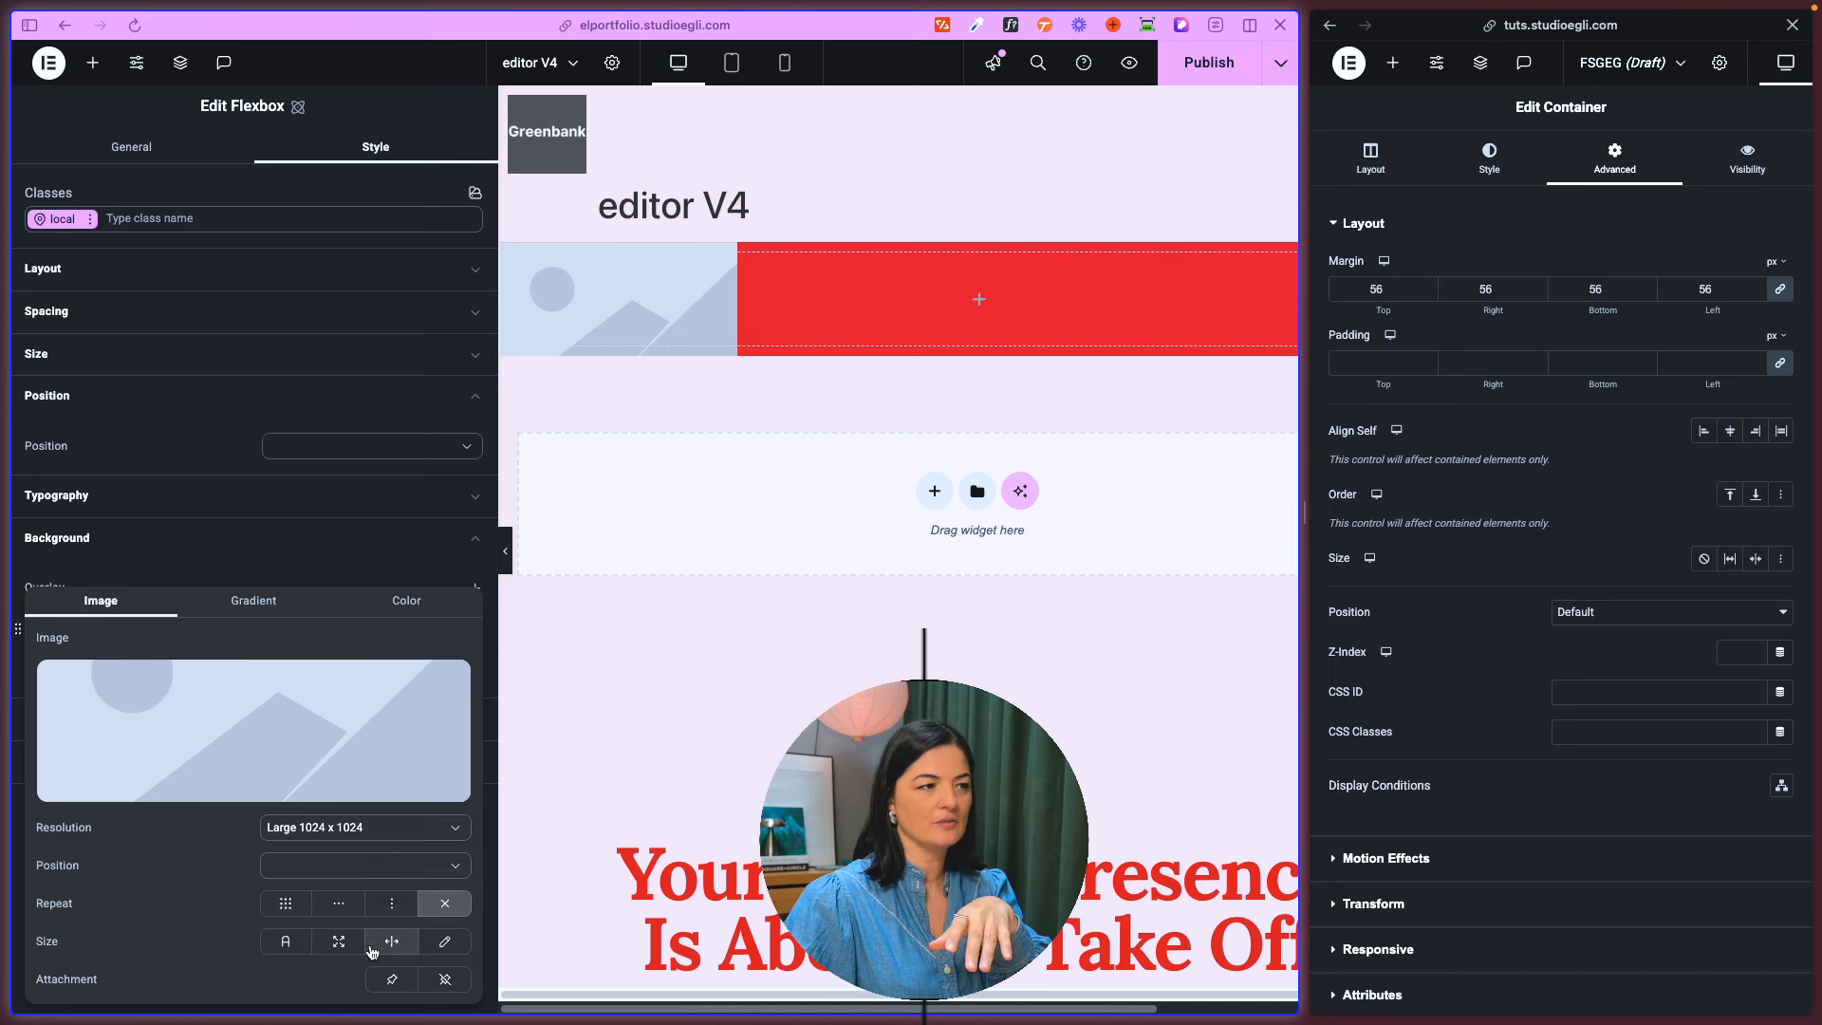
- Set the overlay image's position to Center center, its resolution to Full and its size to Auto
click(445, 868)
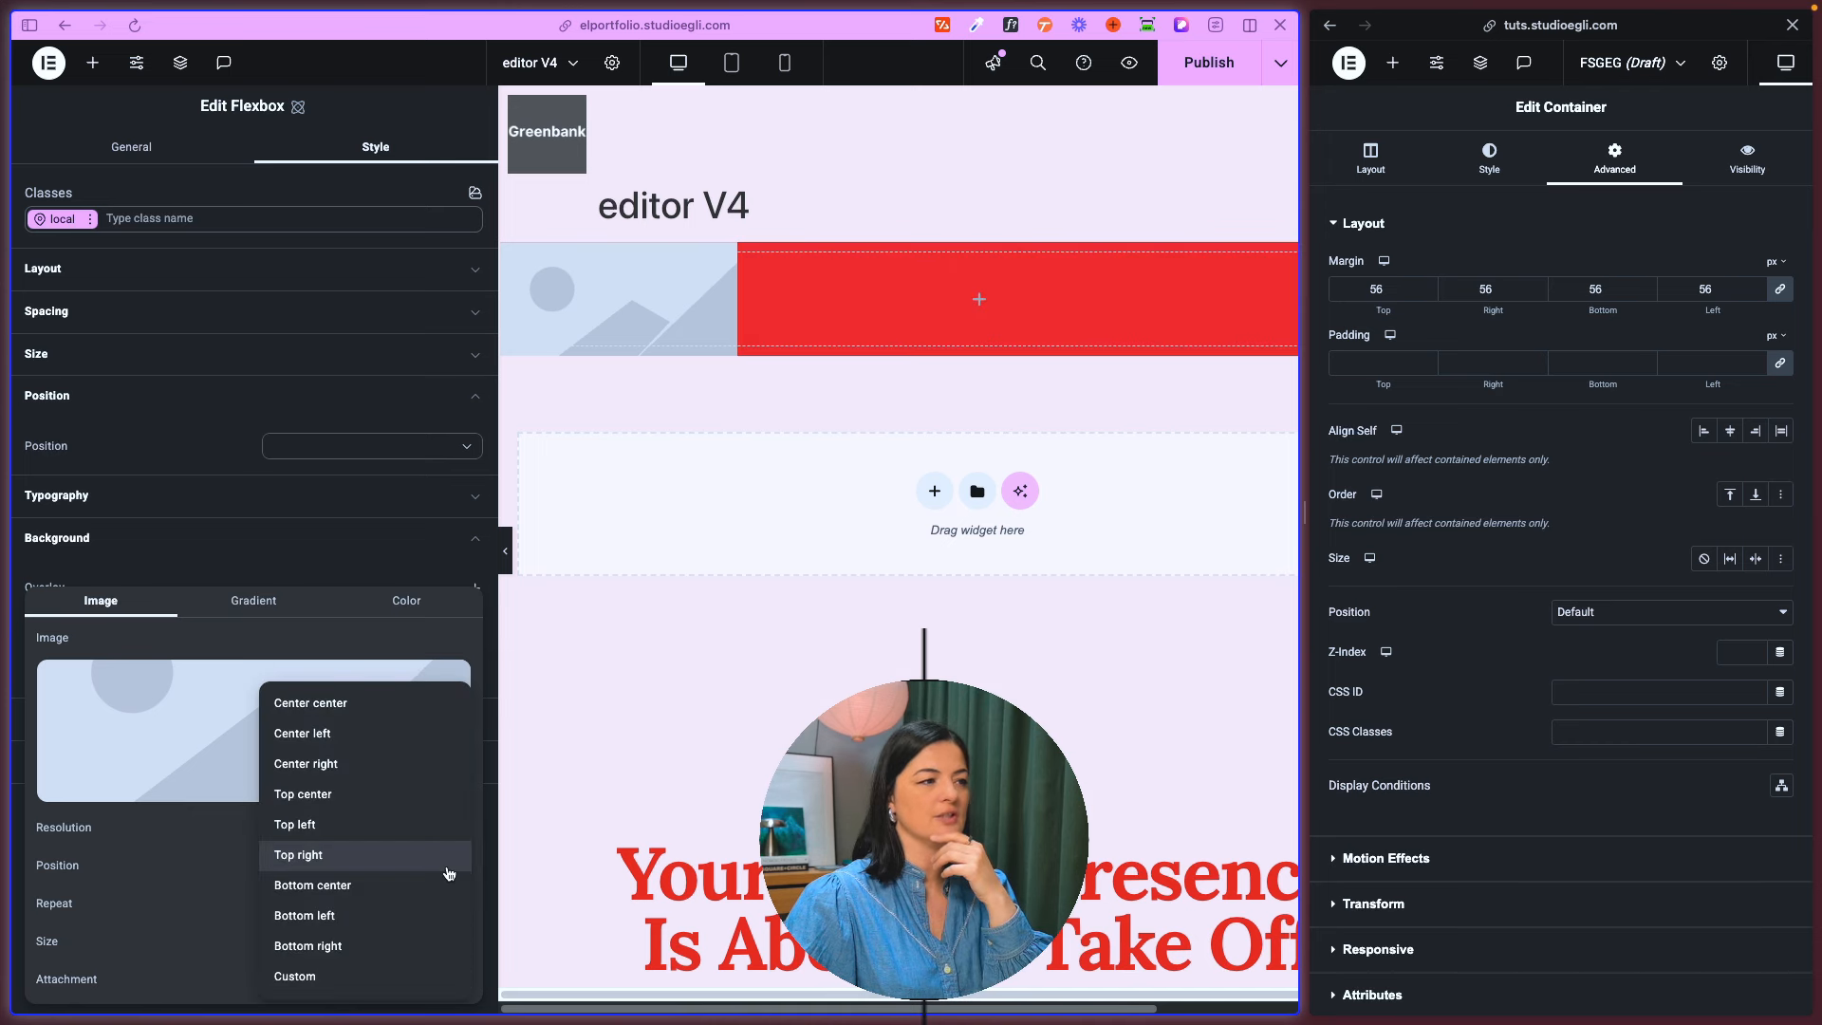
click(311, 702)
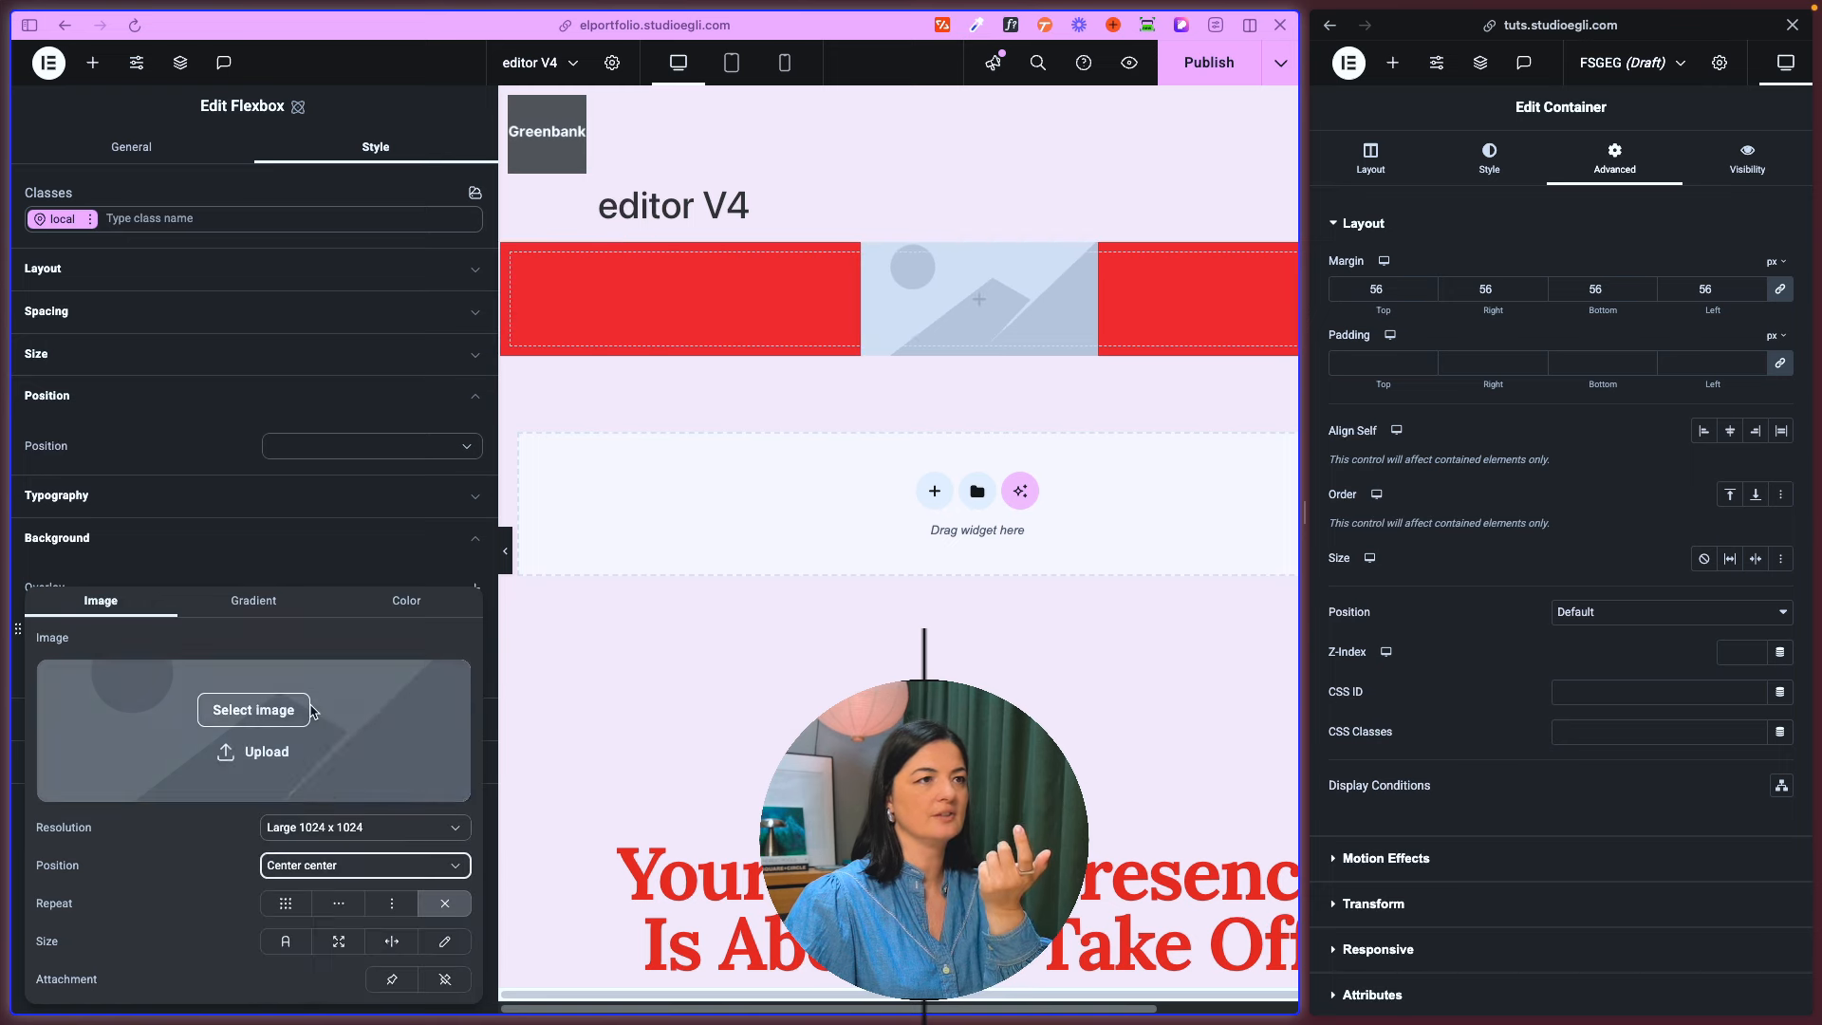
click(366, 829)
click(286, 949)
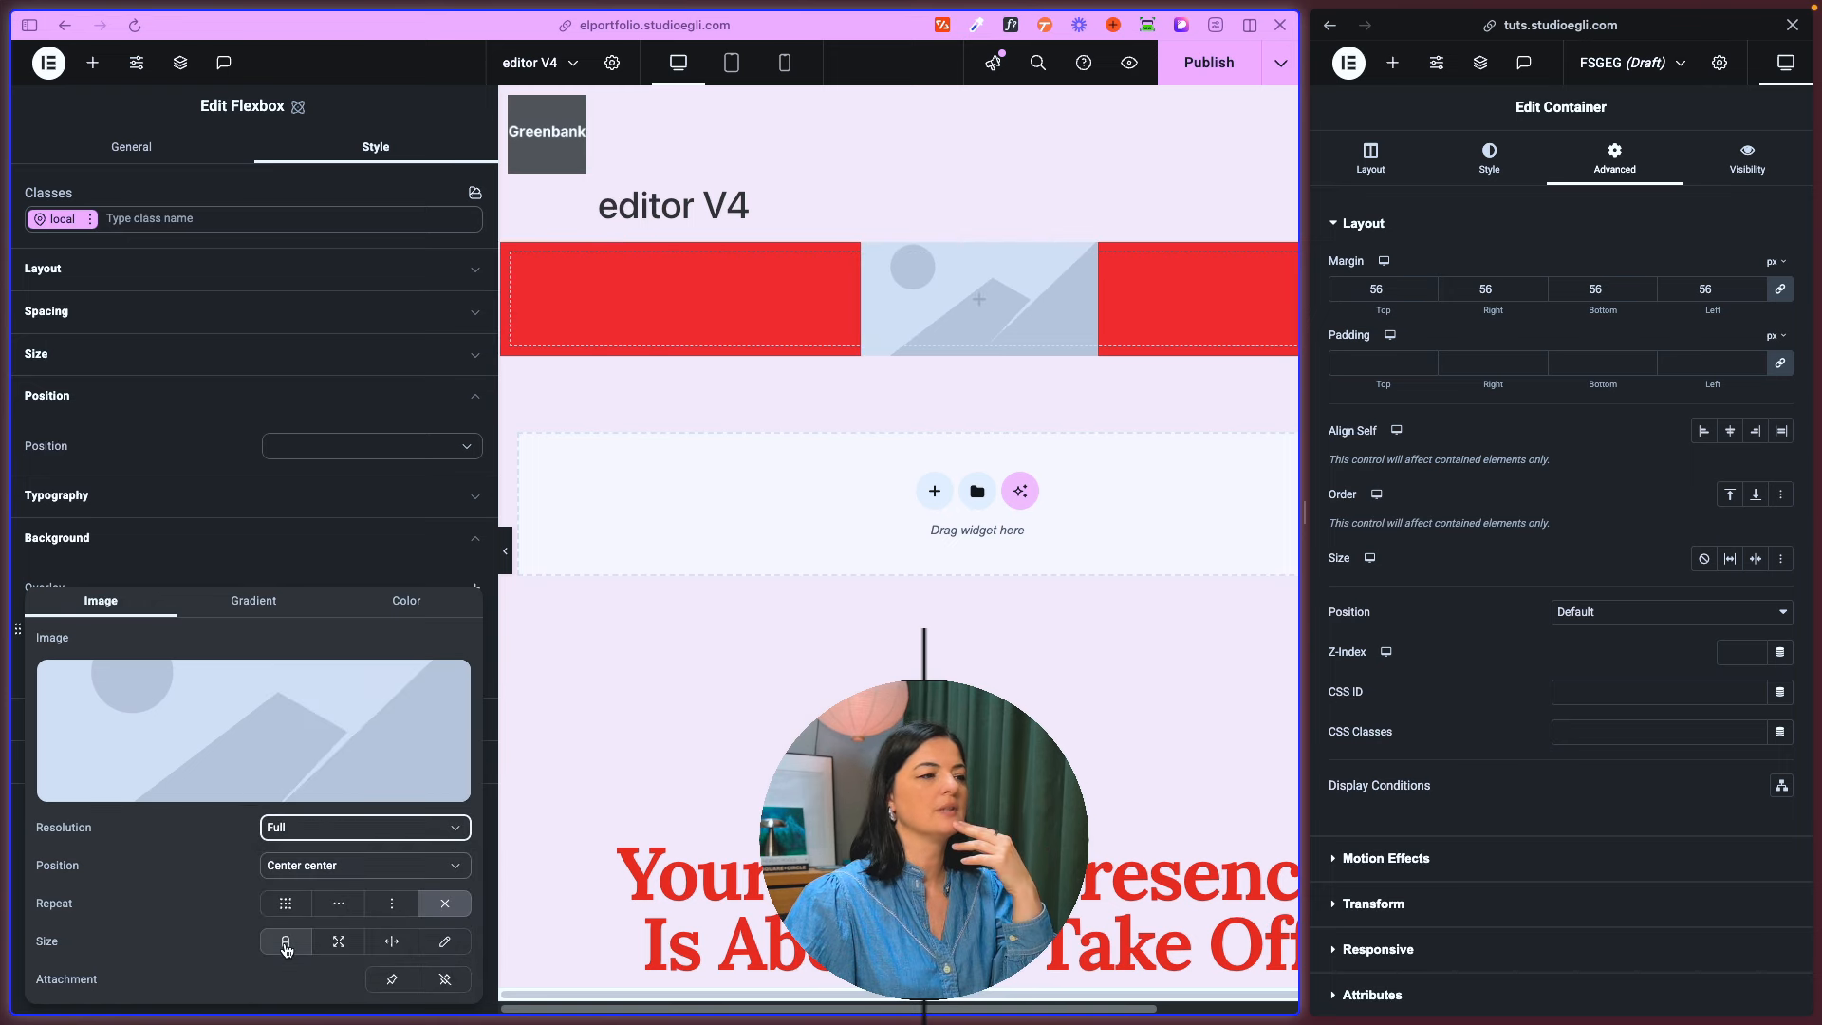
click(287, 947)
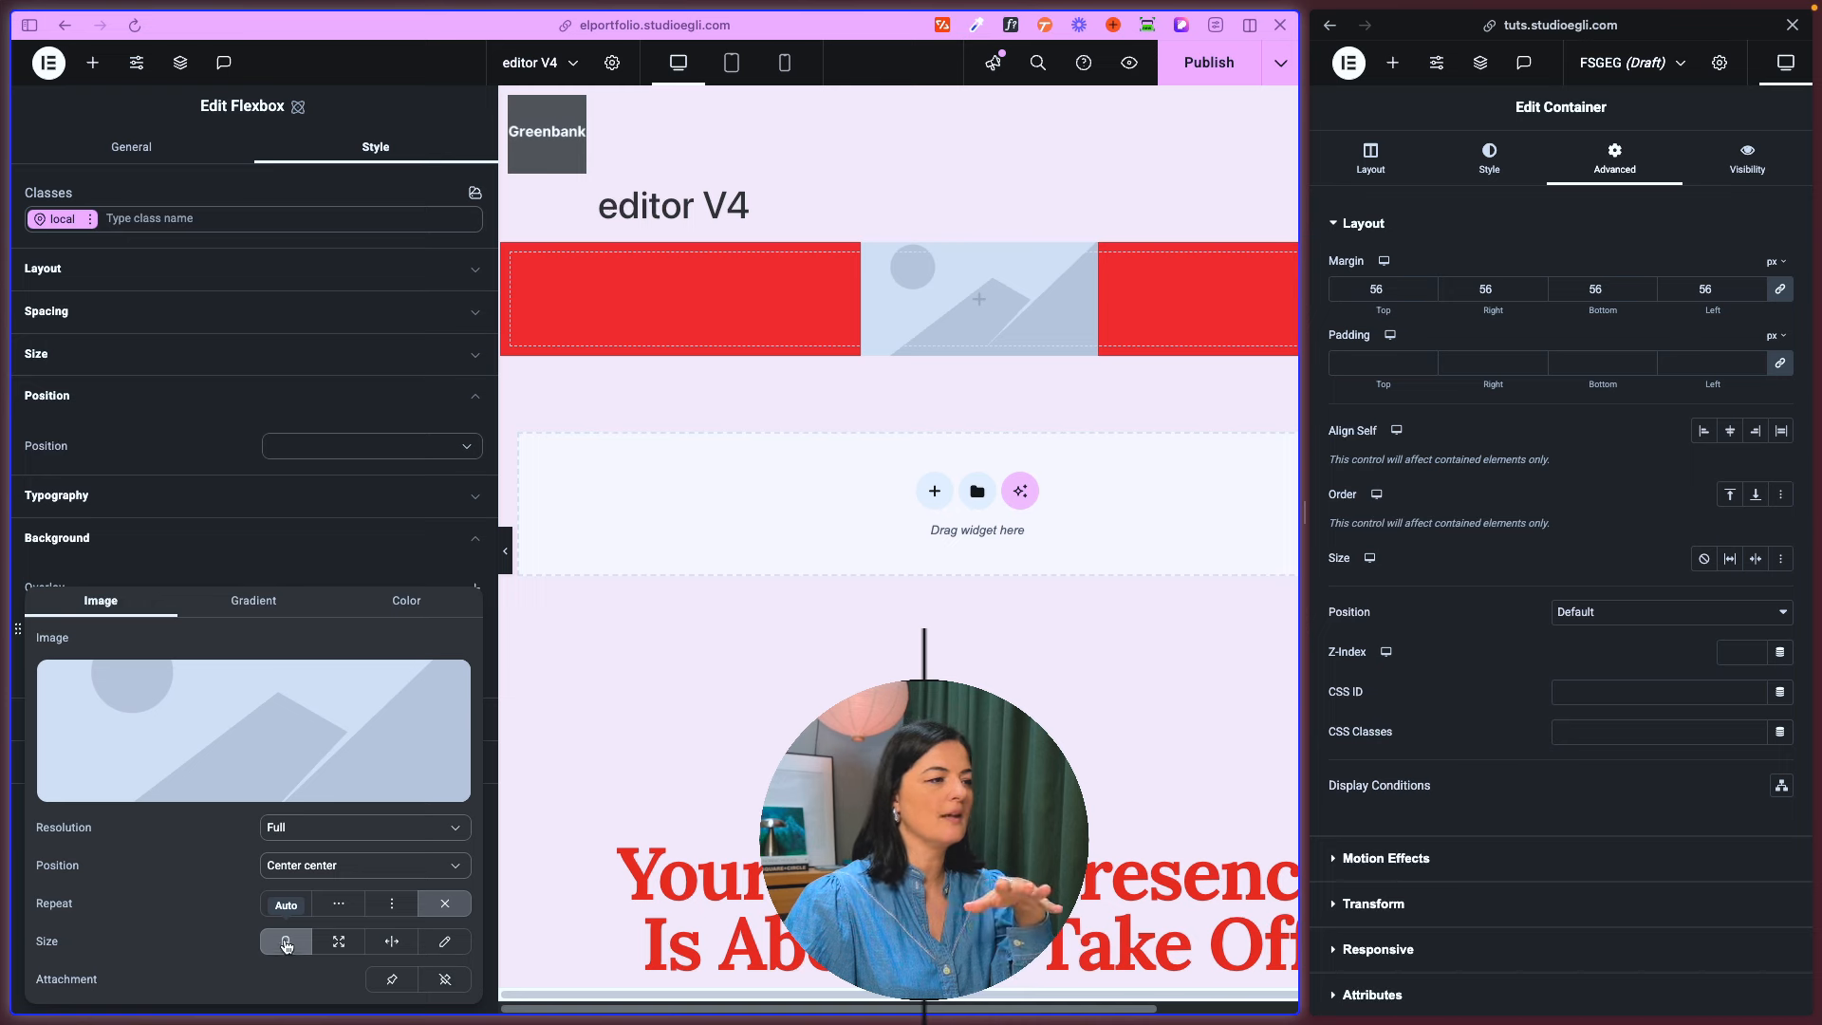
mouse_move(211, 784)
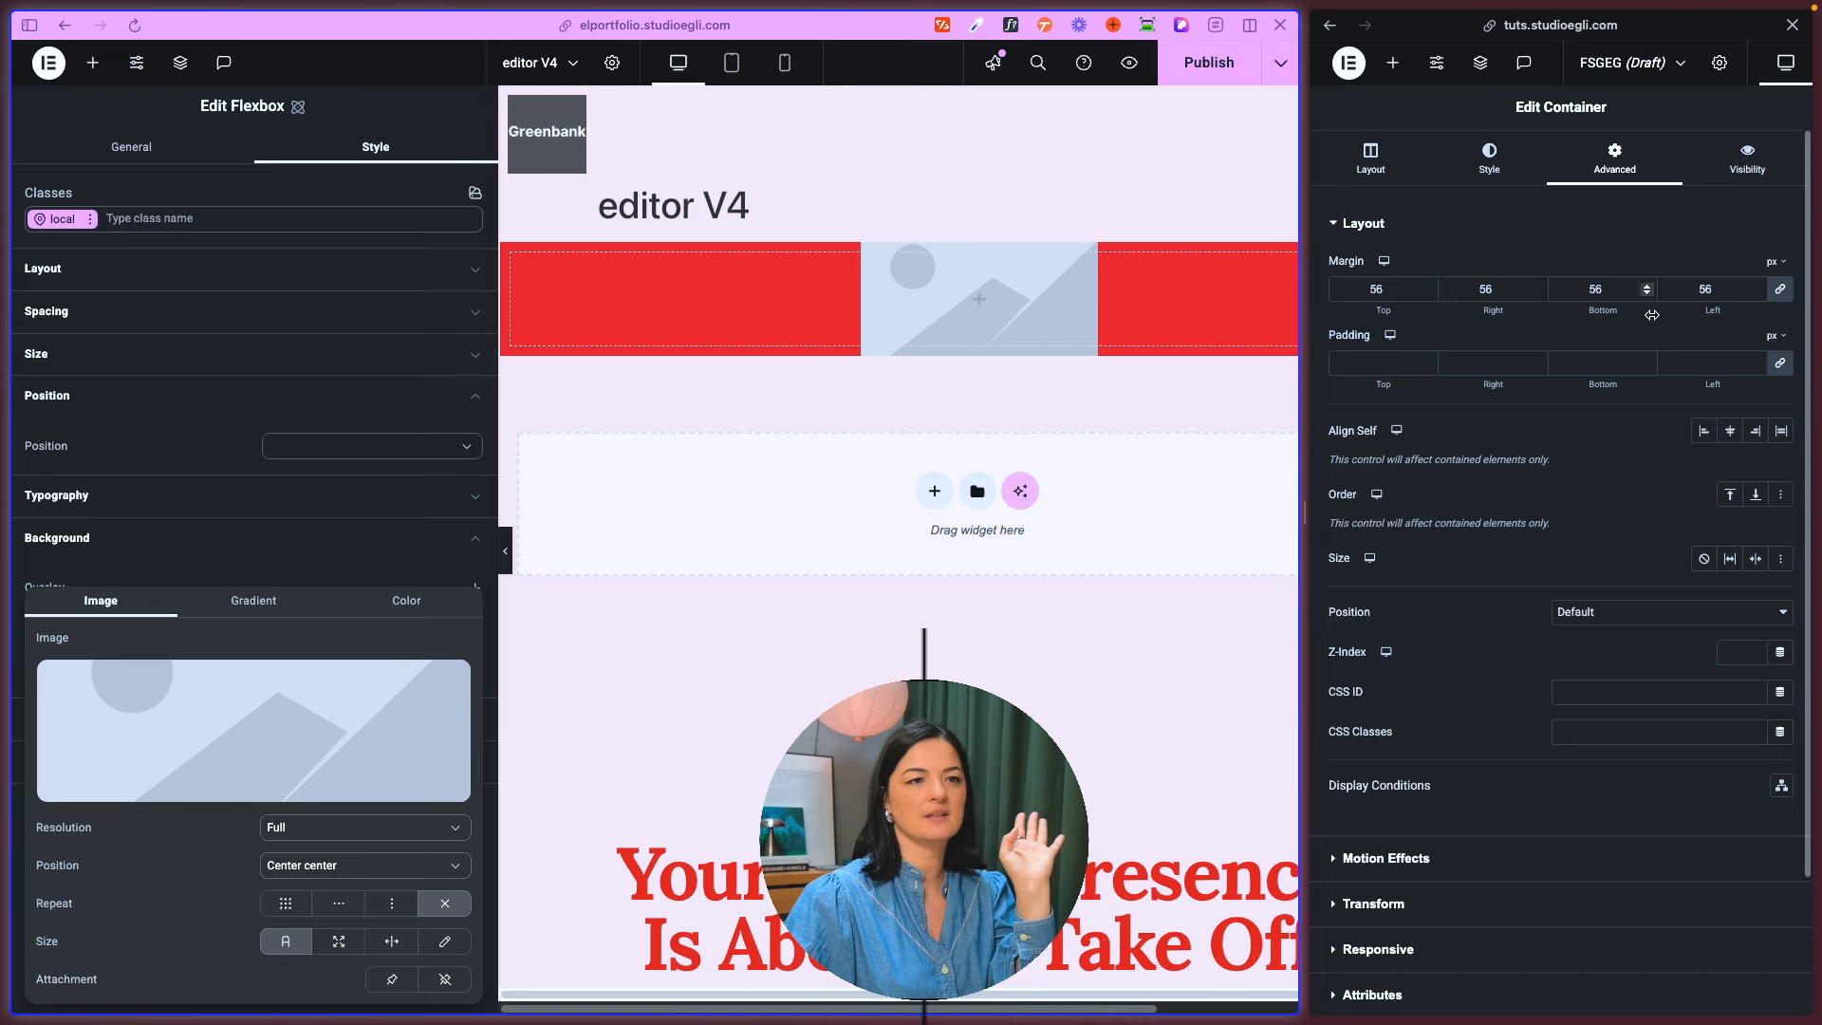
- Review the old container's background and background overlay settings for comparison with the flexbox's overlay options
scroll(1535, 577, down, 2)
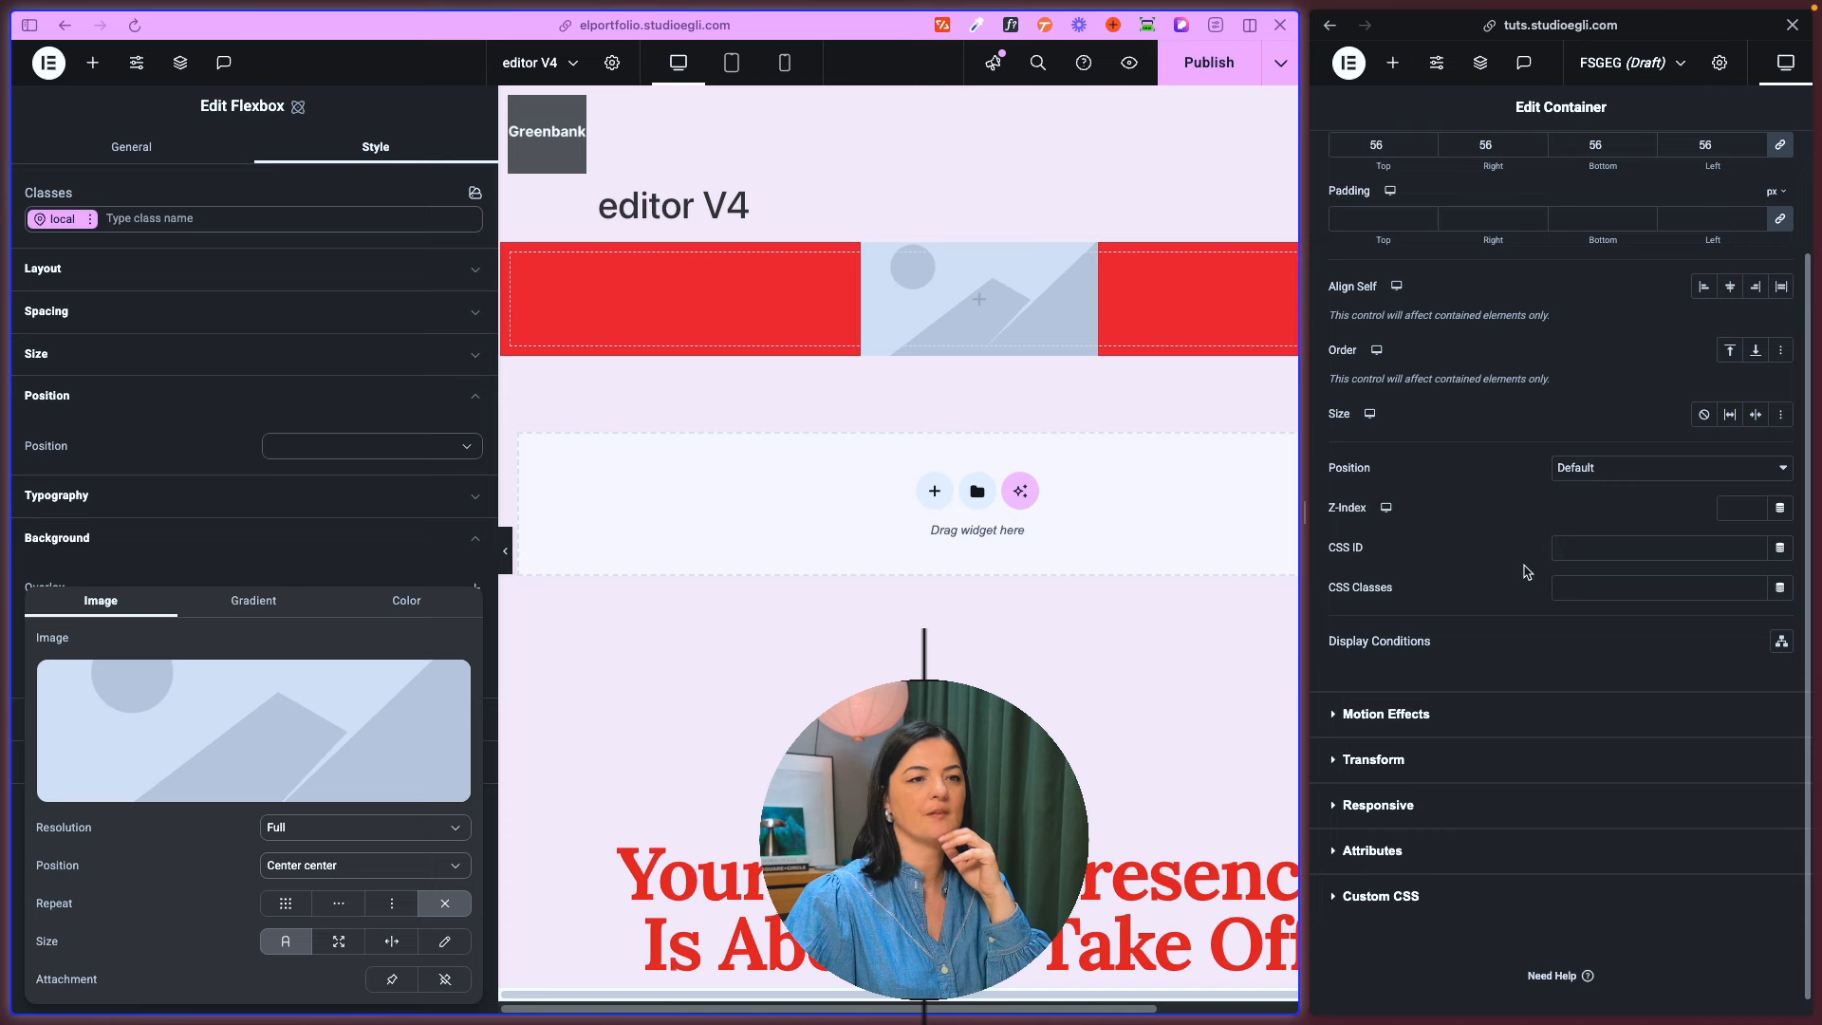
scroll(1527, 570, up, 5)
click(1489, 157)
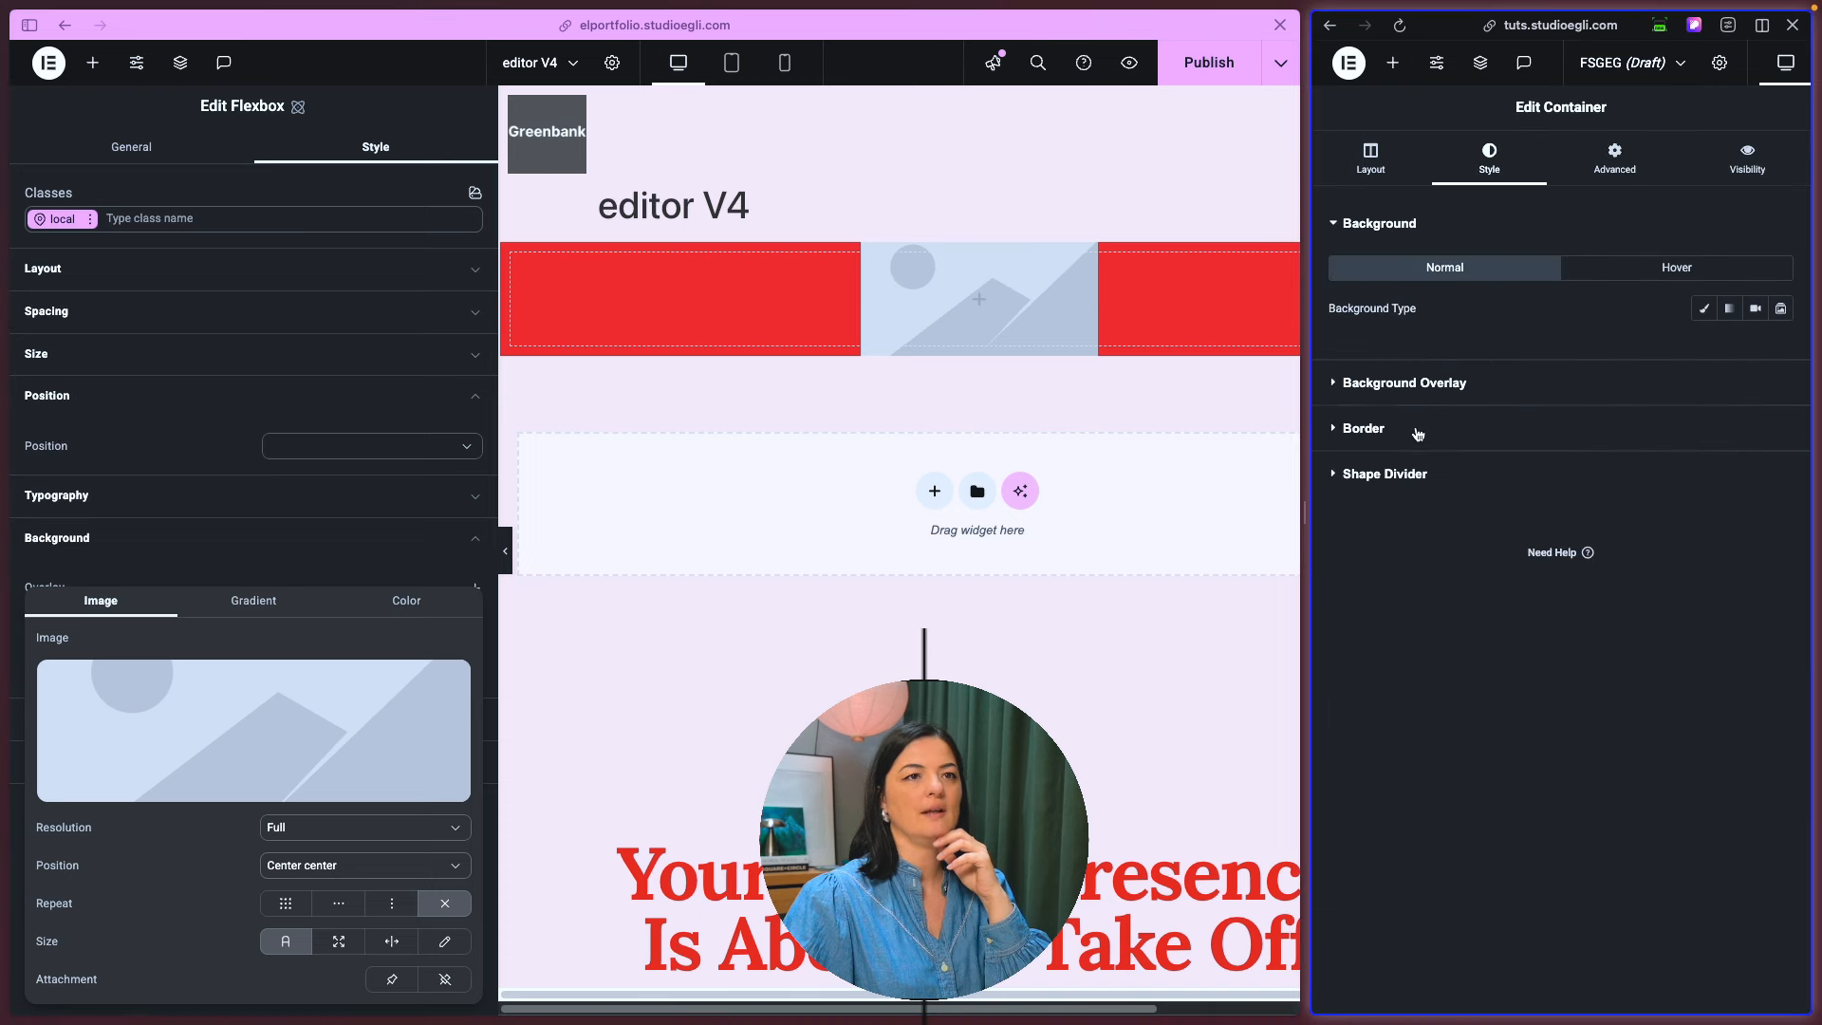
click(1397, 384)
click(1378, 223)
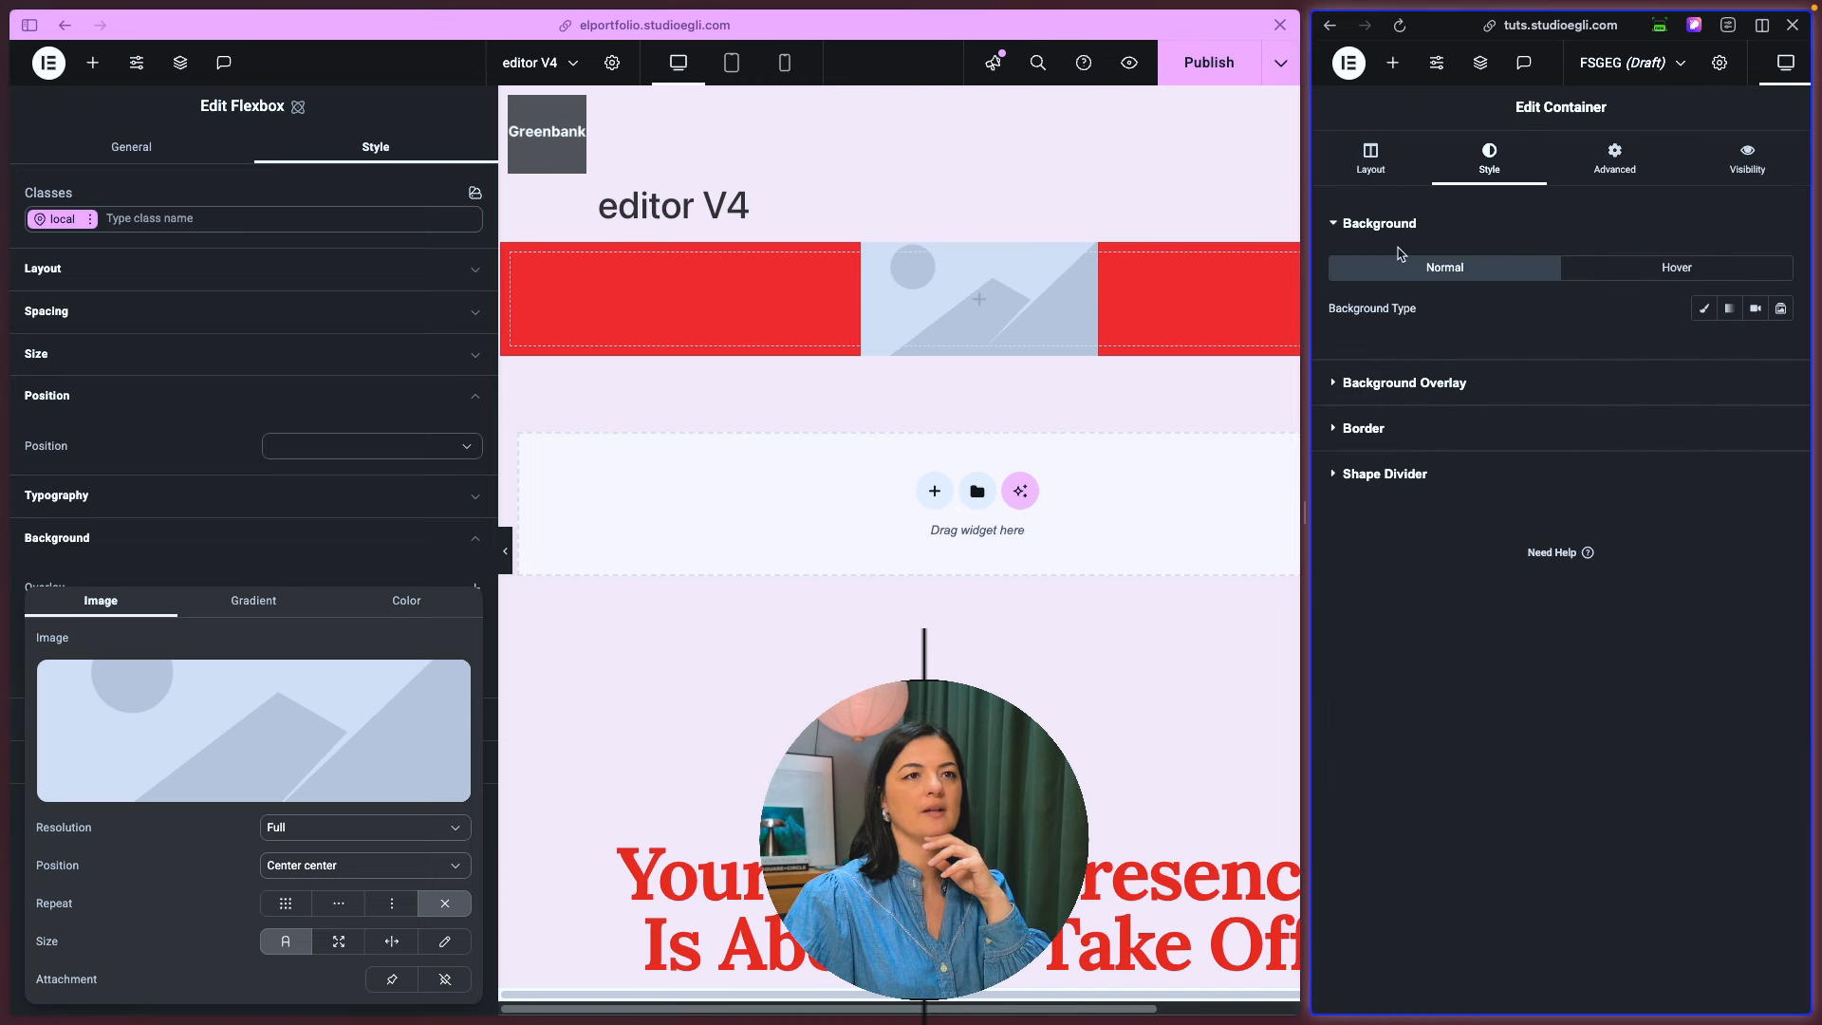
click(1410, 384)
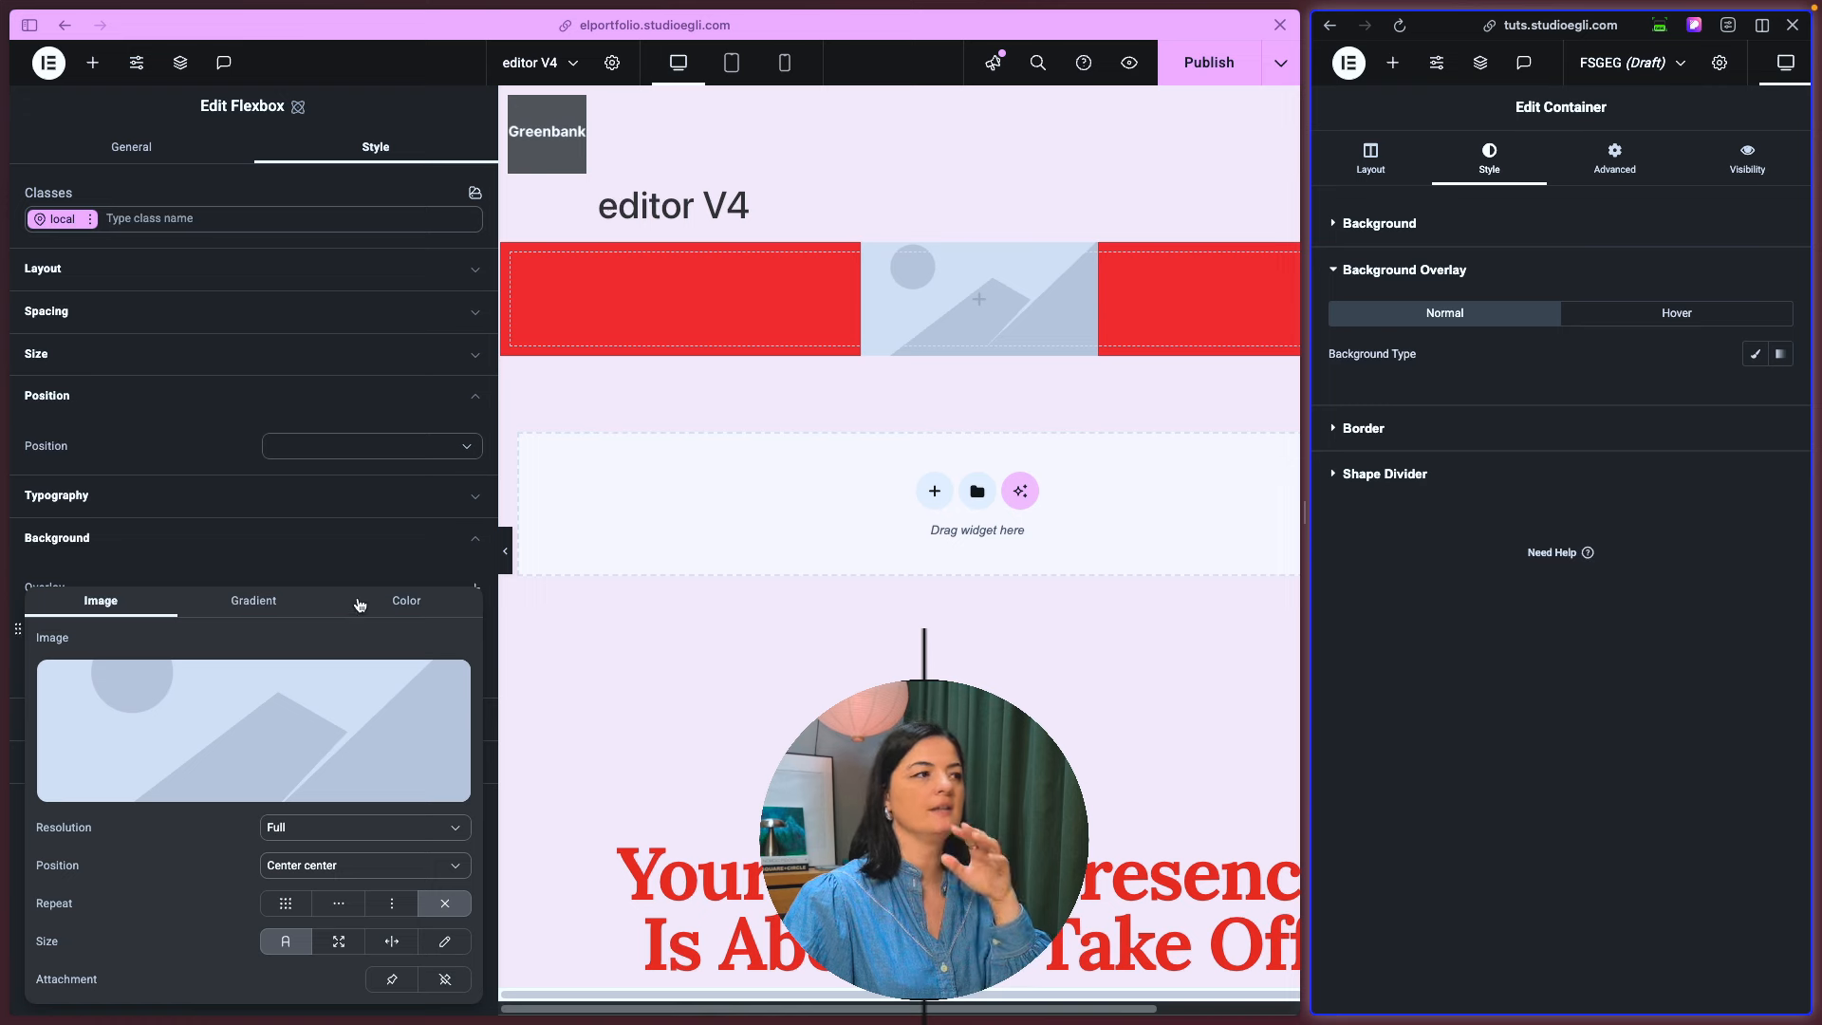
- Add a second background overlay to the flexbox with the orange Marie logo image, positioned Center center
click(281, 570)
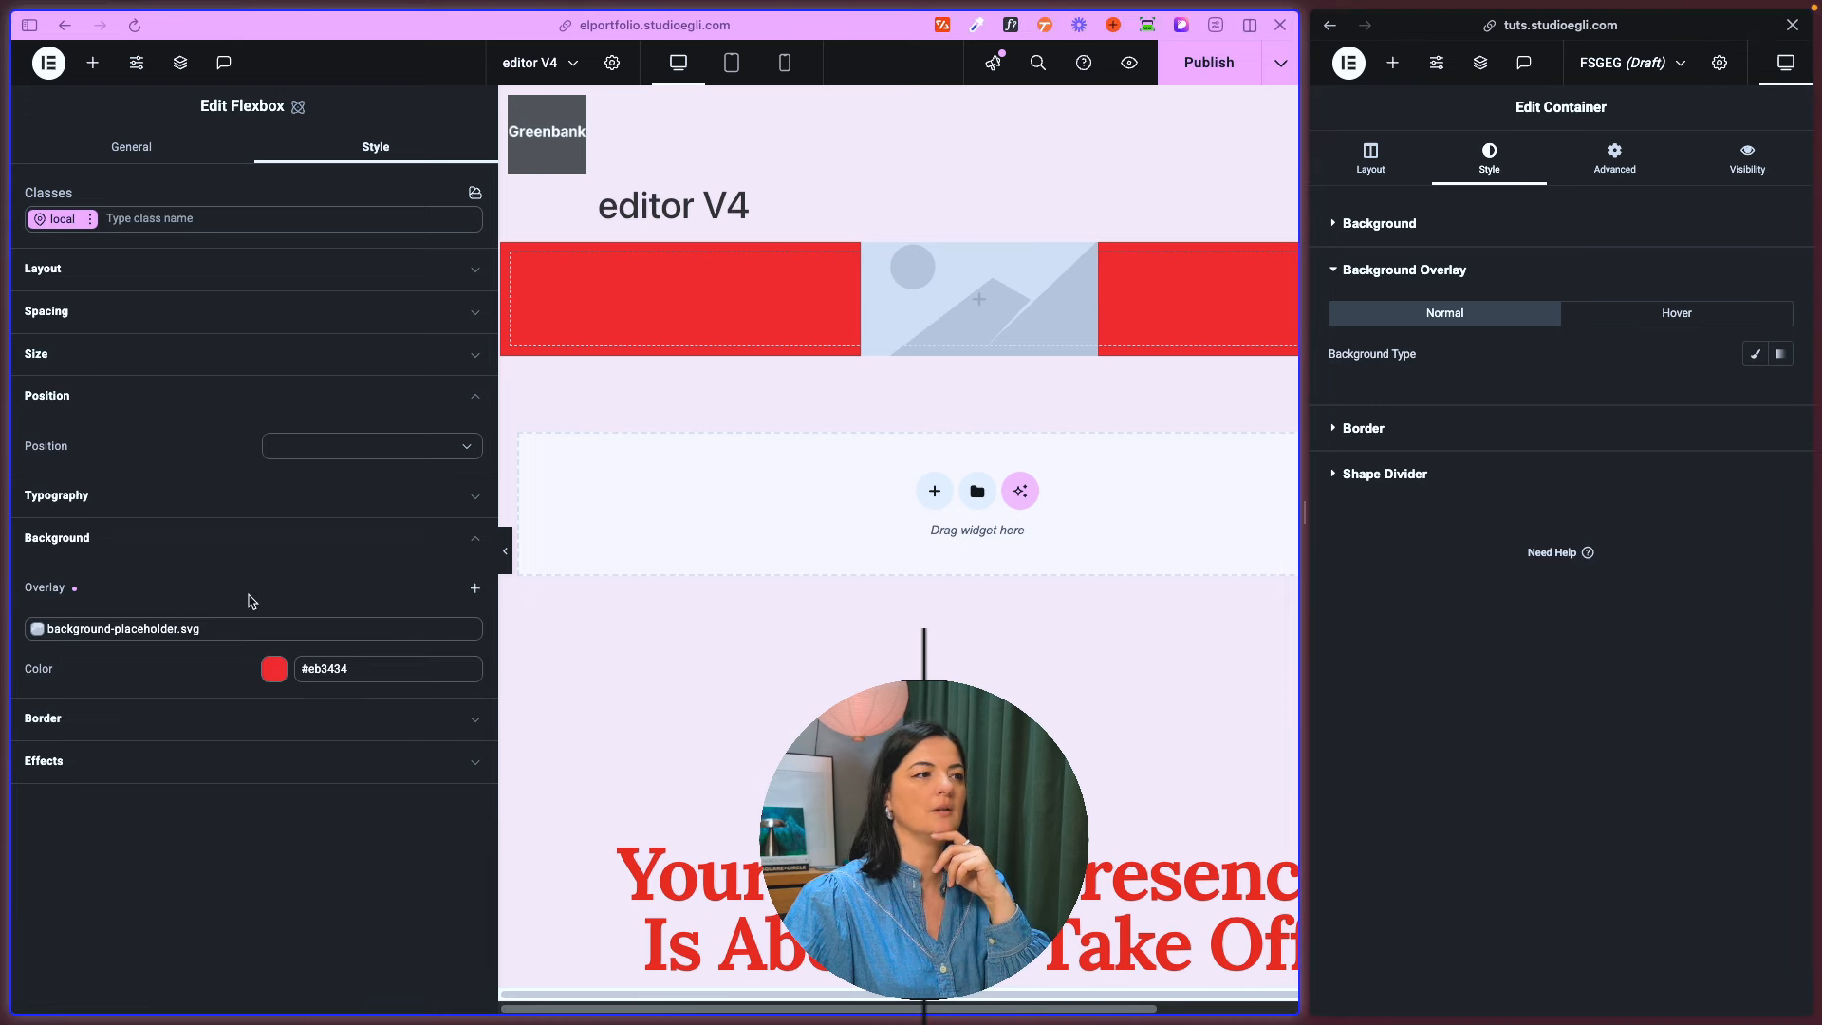
click(473, 589)
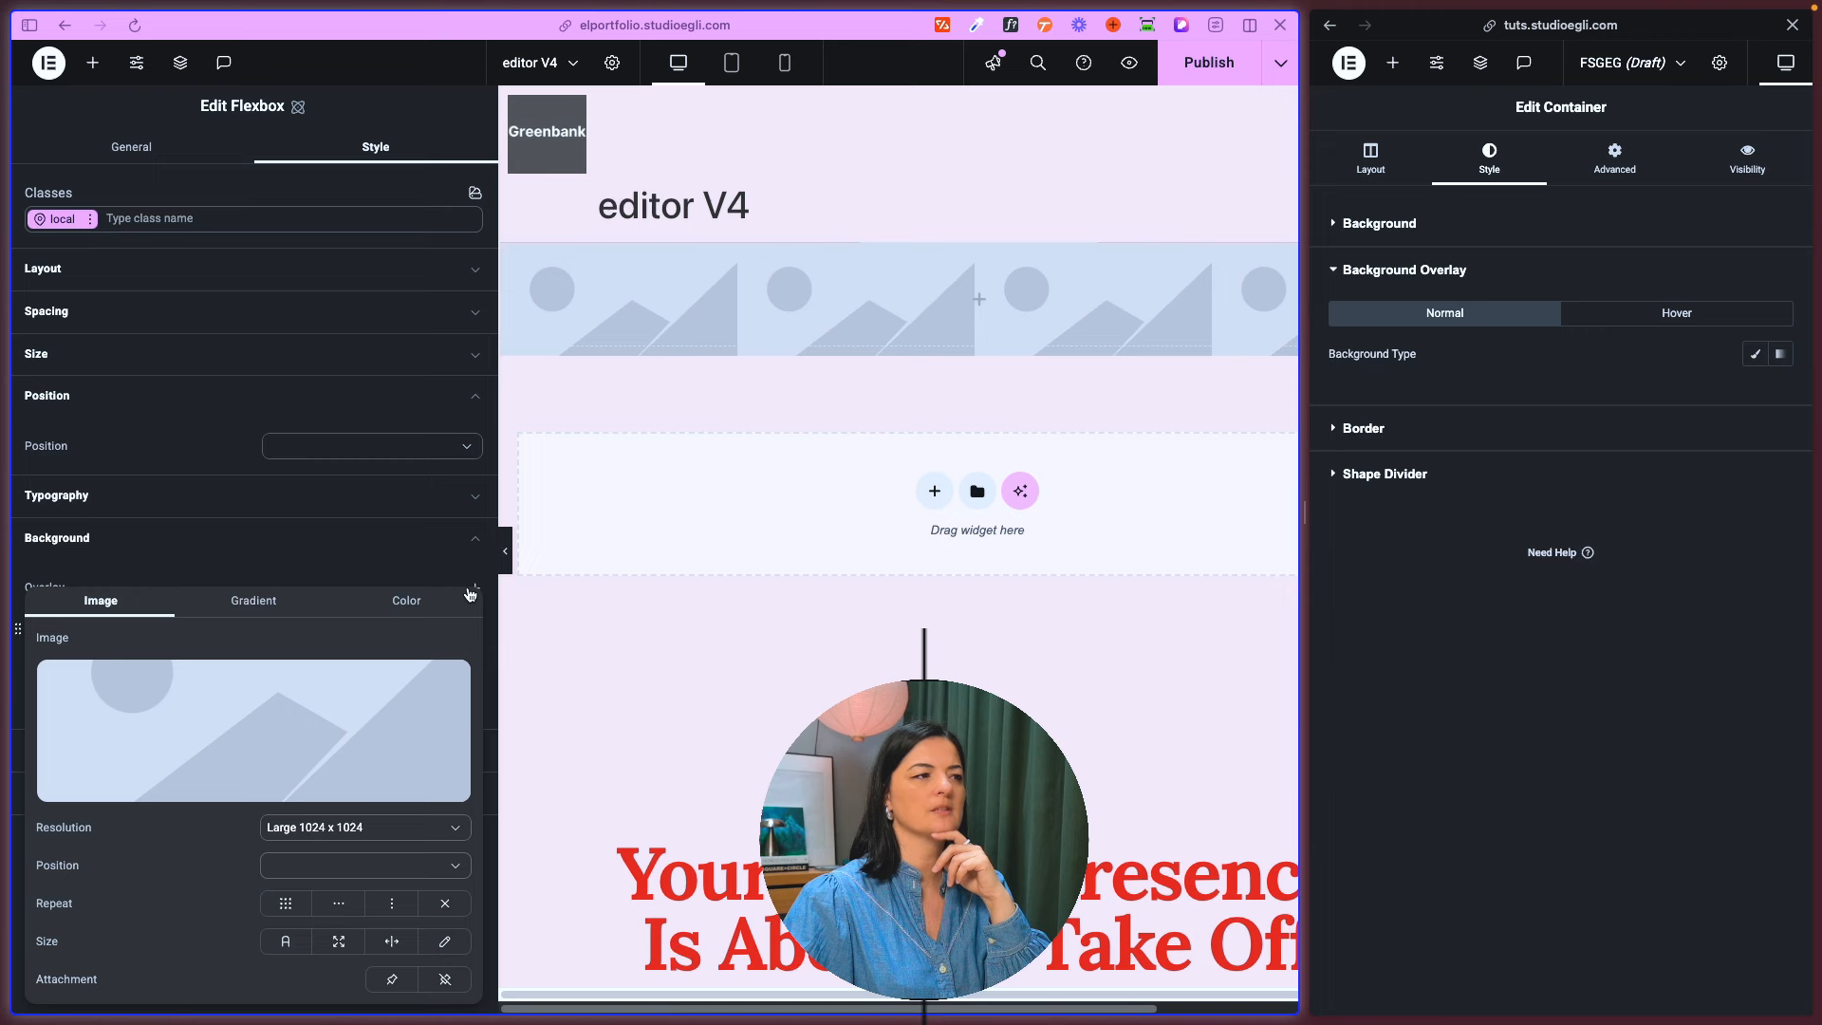
mouse_move(220, 713)
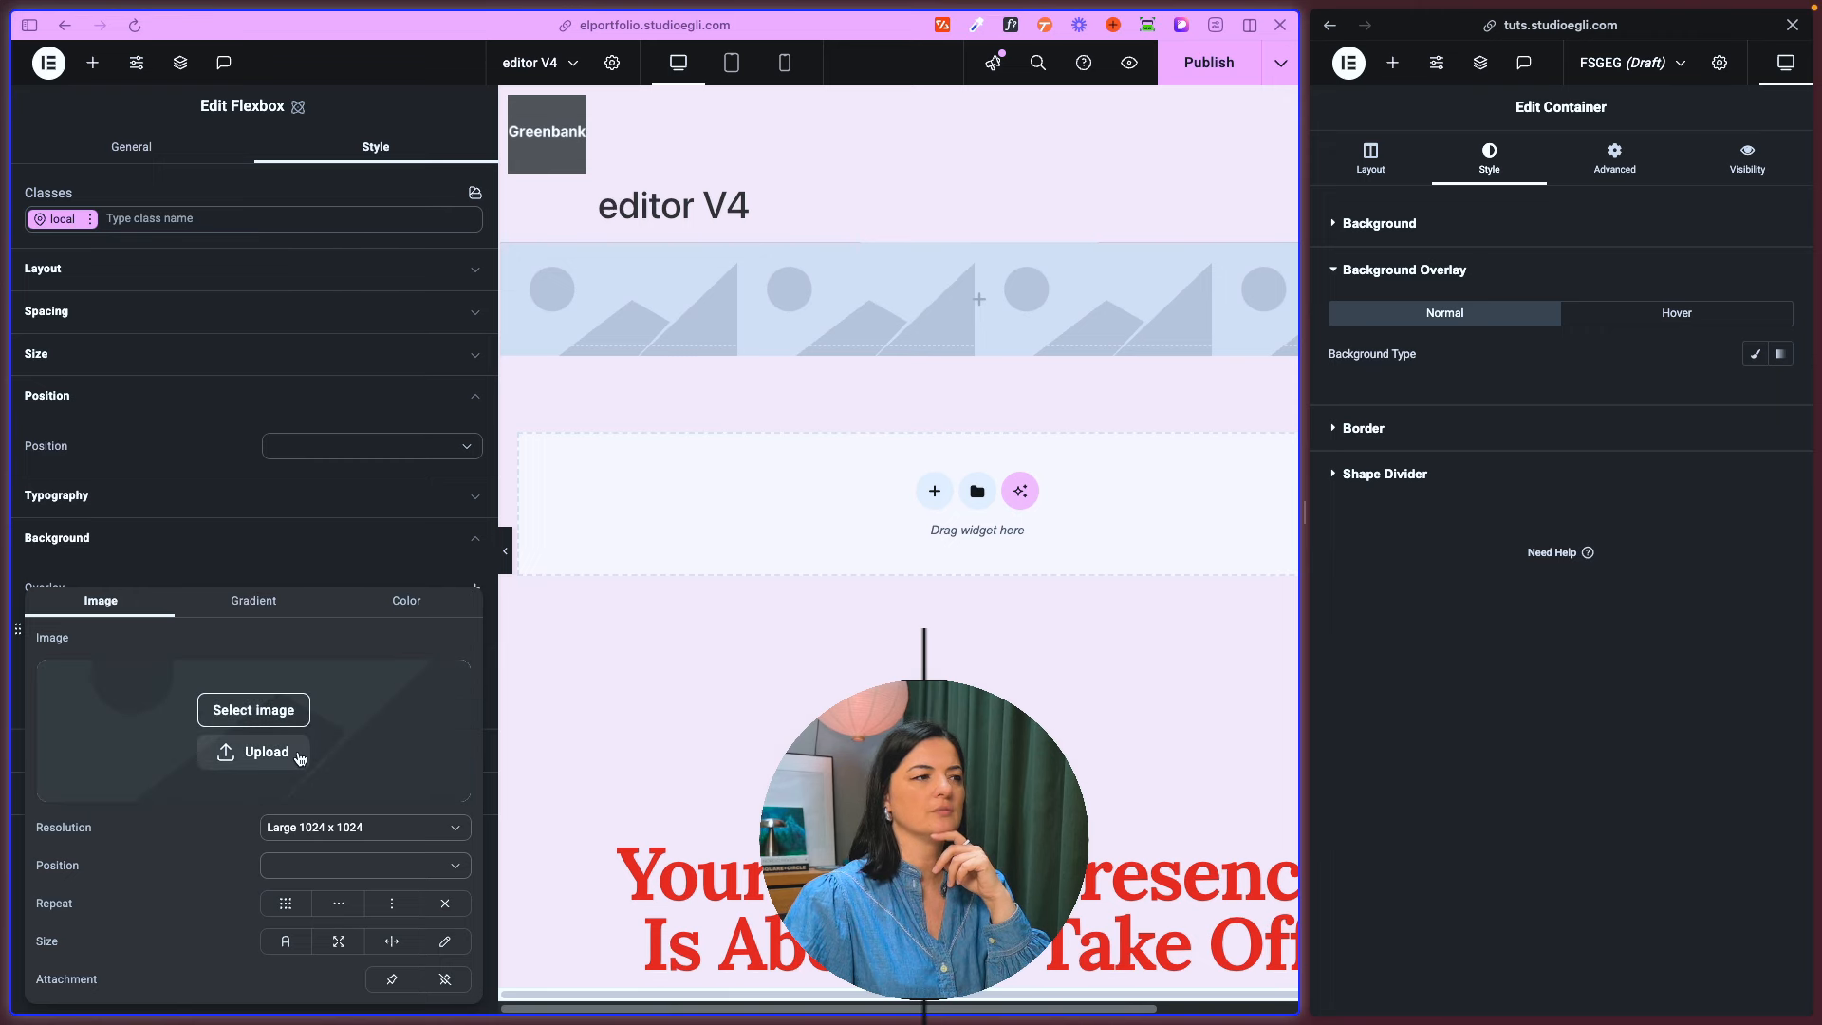
click(271, 719)
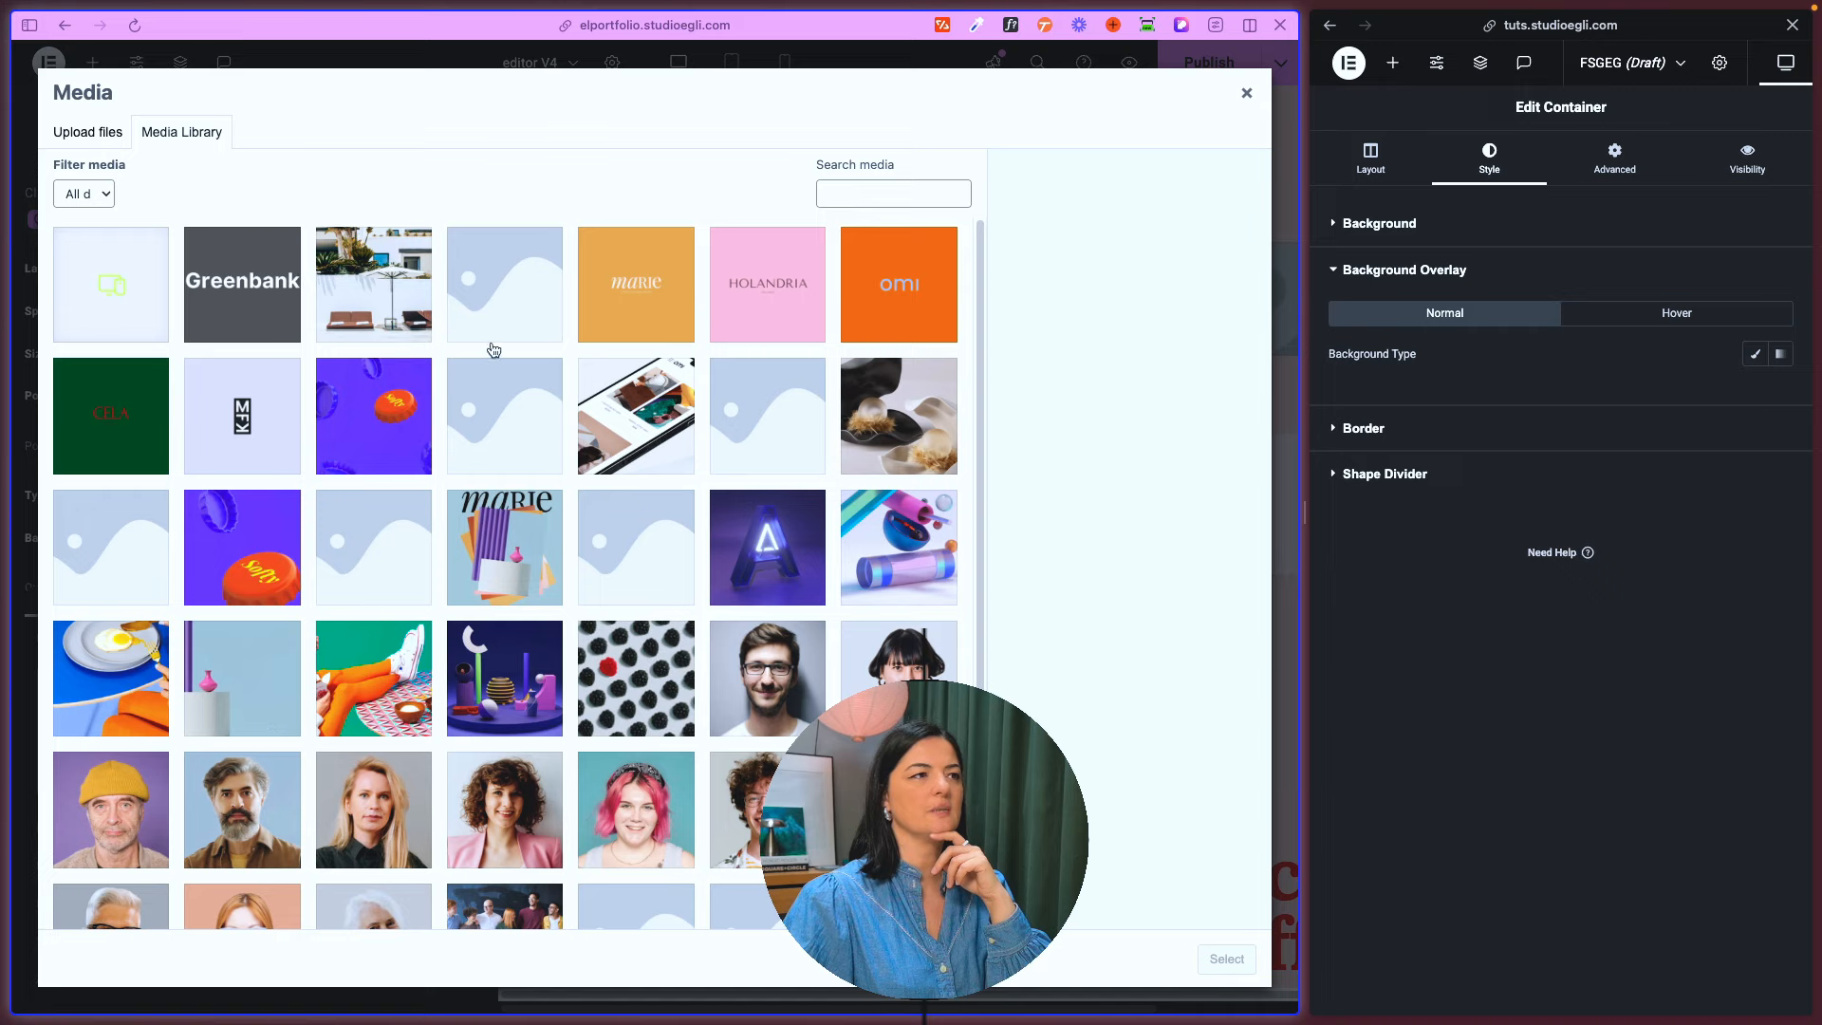
double_click(621, 313)
click(284, 864)
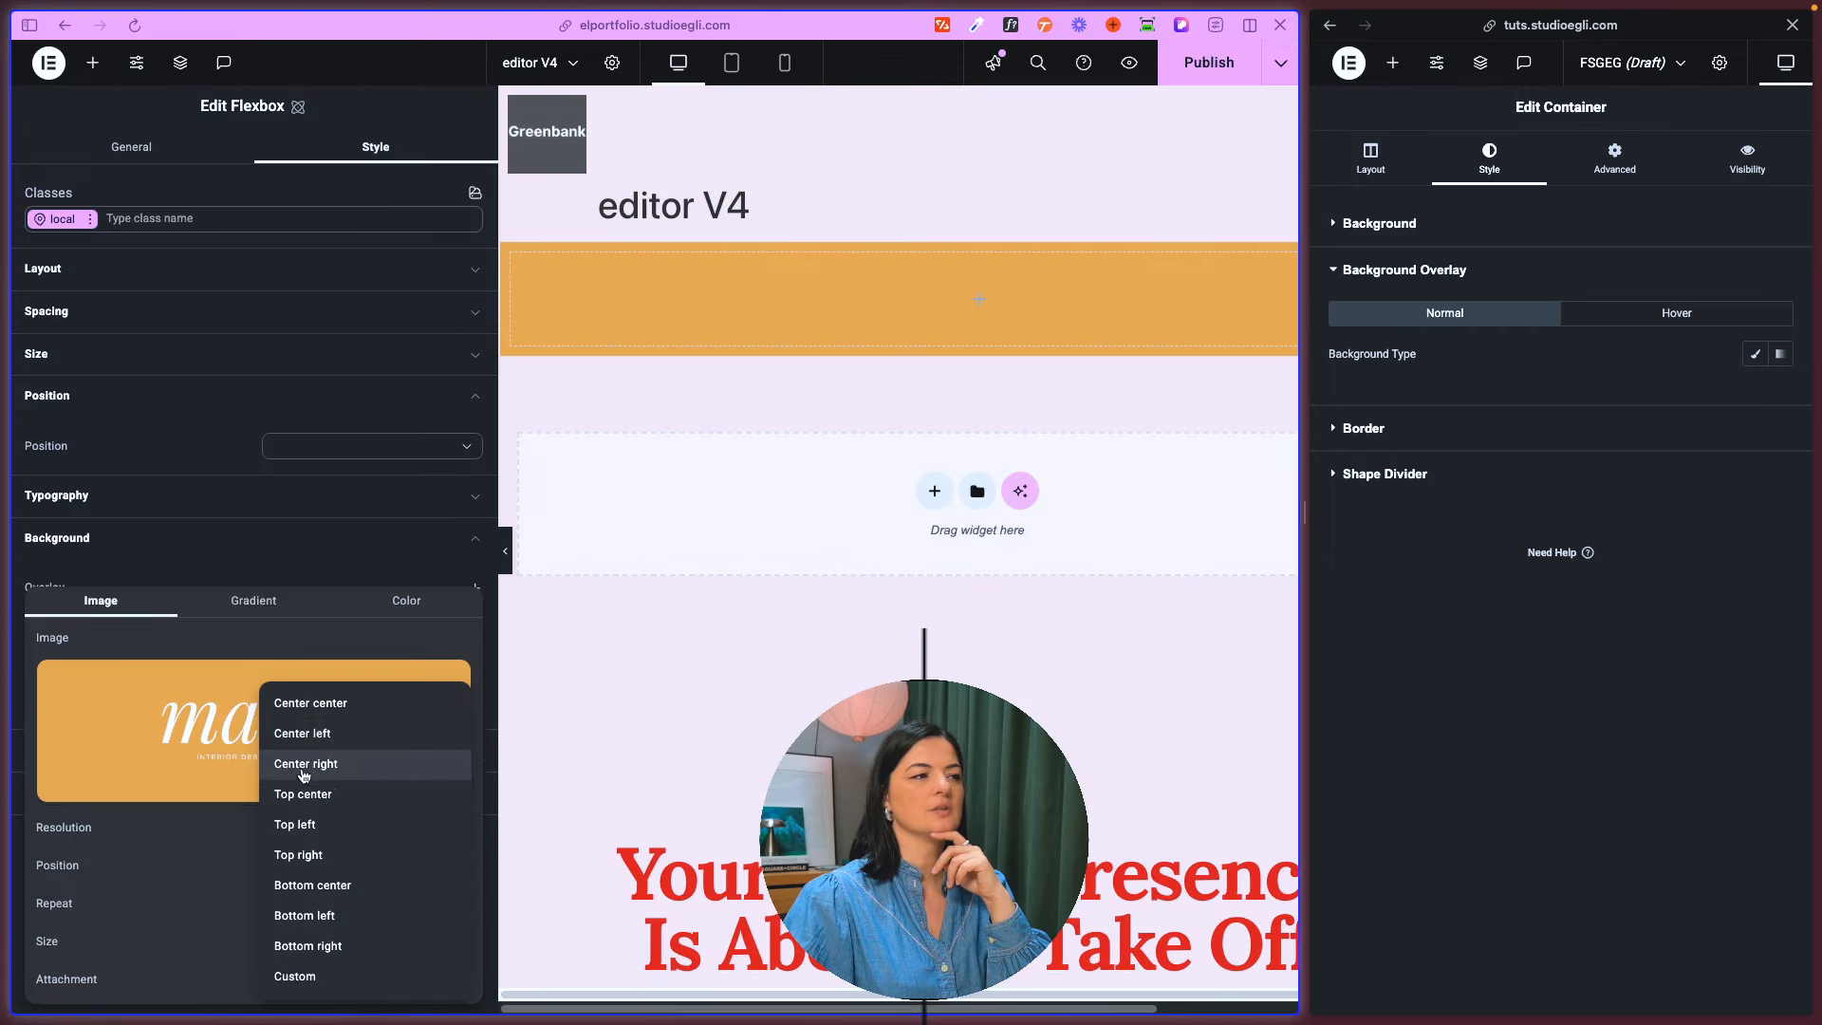
click(303, 706)
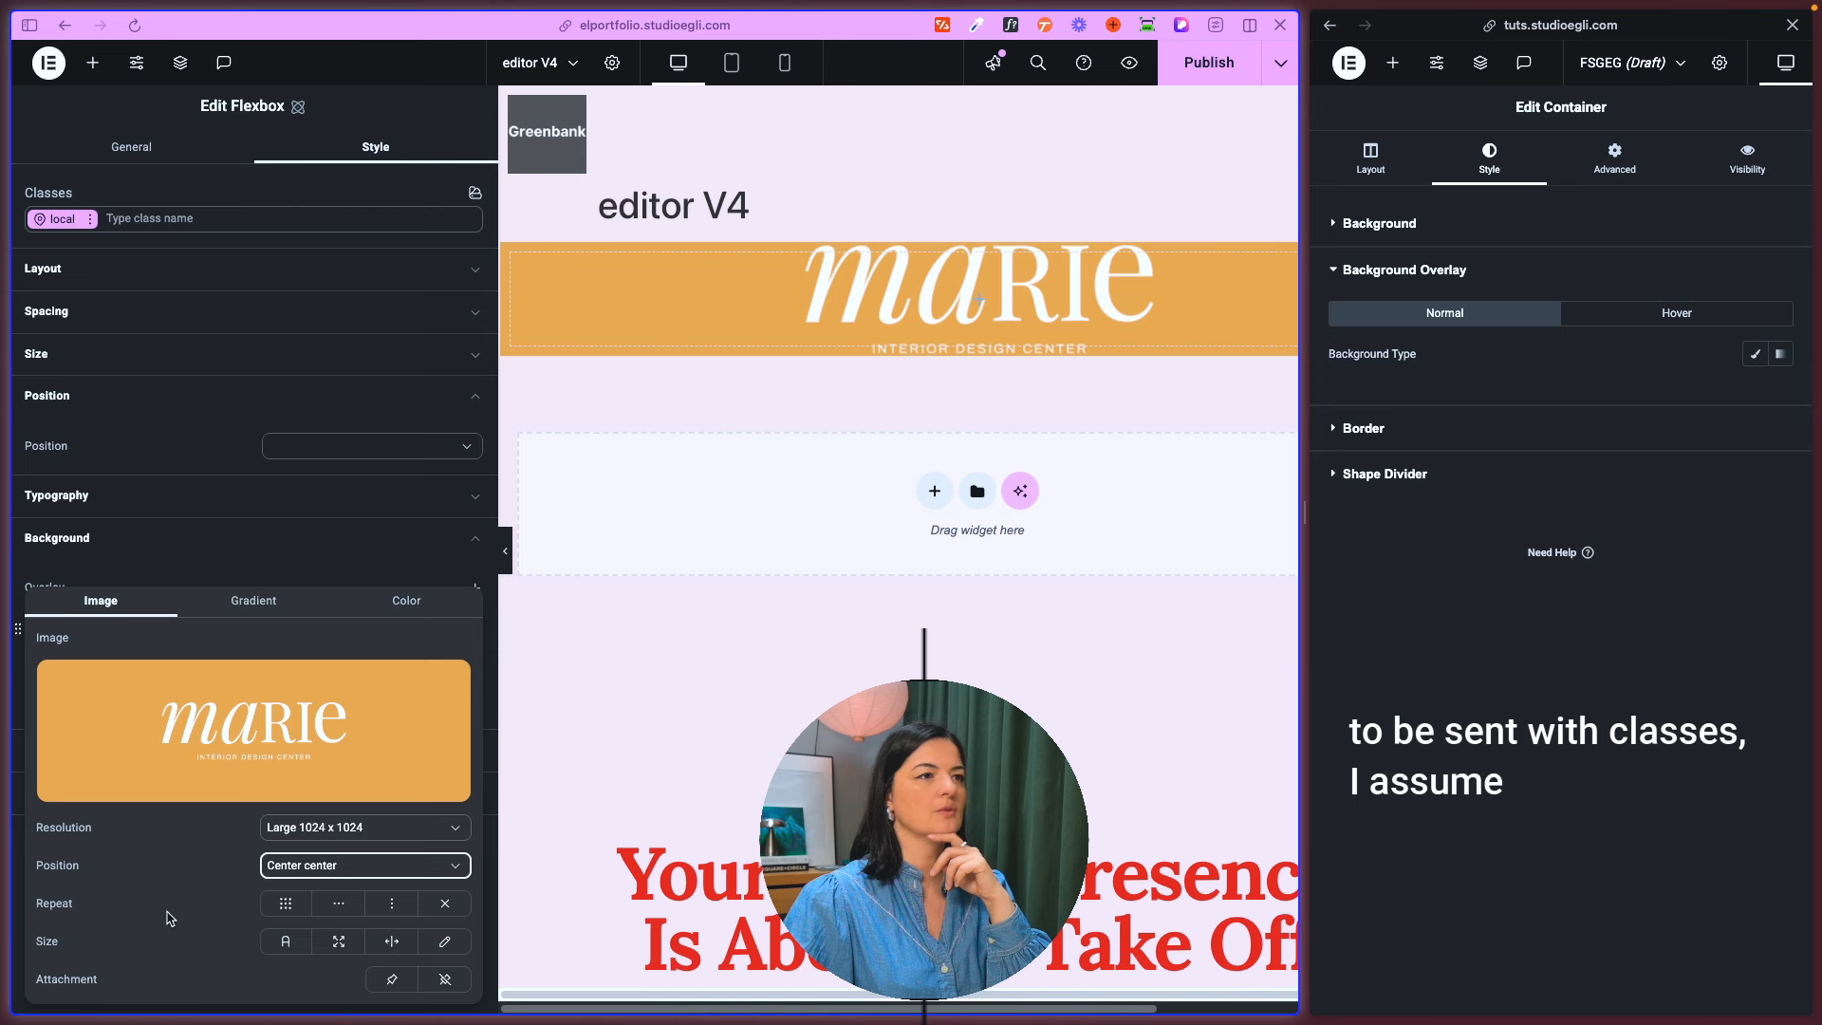
- Preview the gradient type for the new overlay, switch it to a color overlay, and view the old container's hover overlay options
click(264, 602)
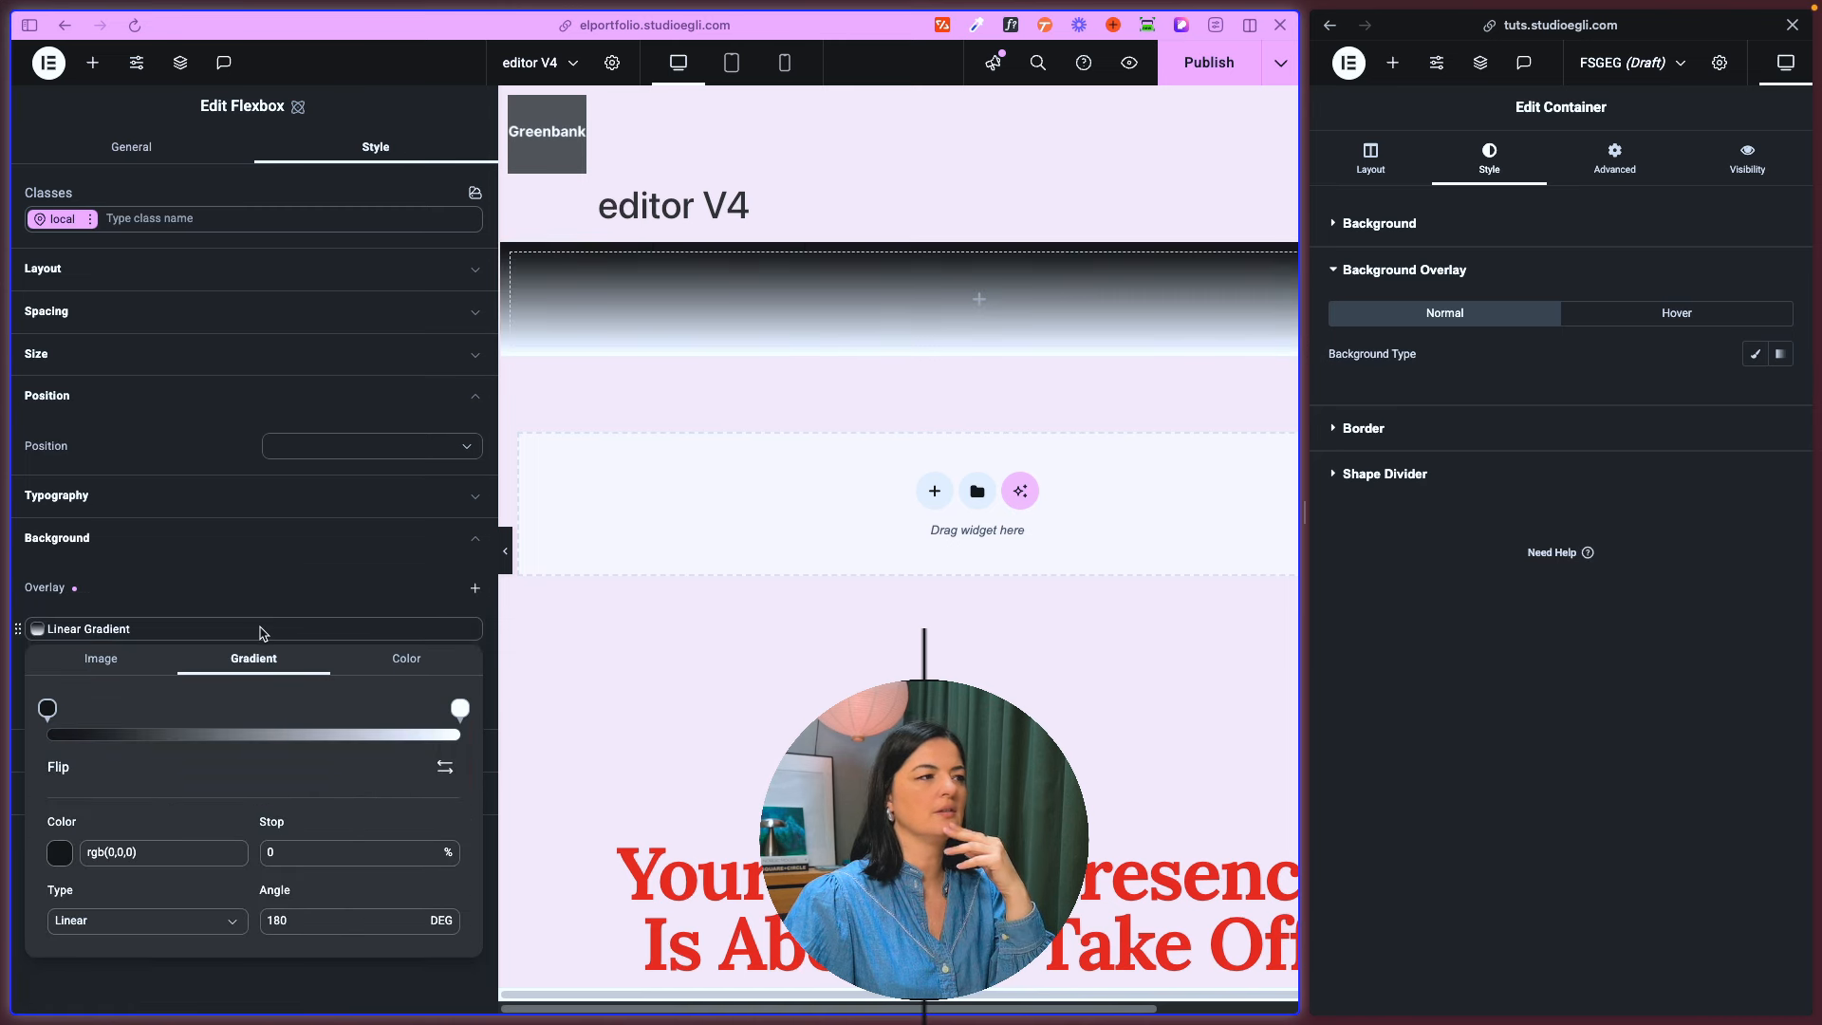
click(406, 659)
click(177, 596)
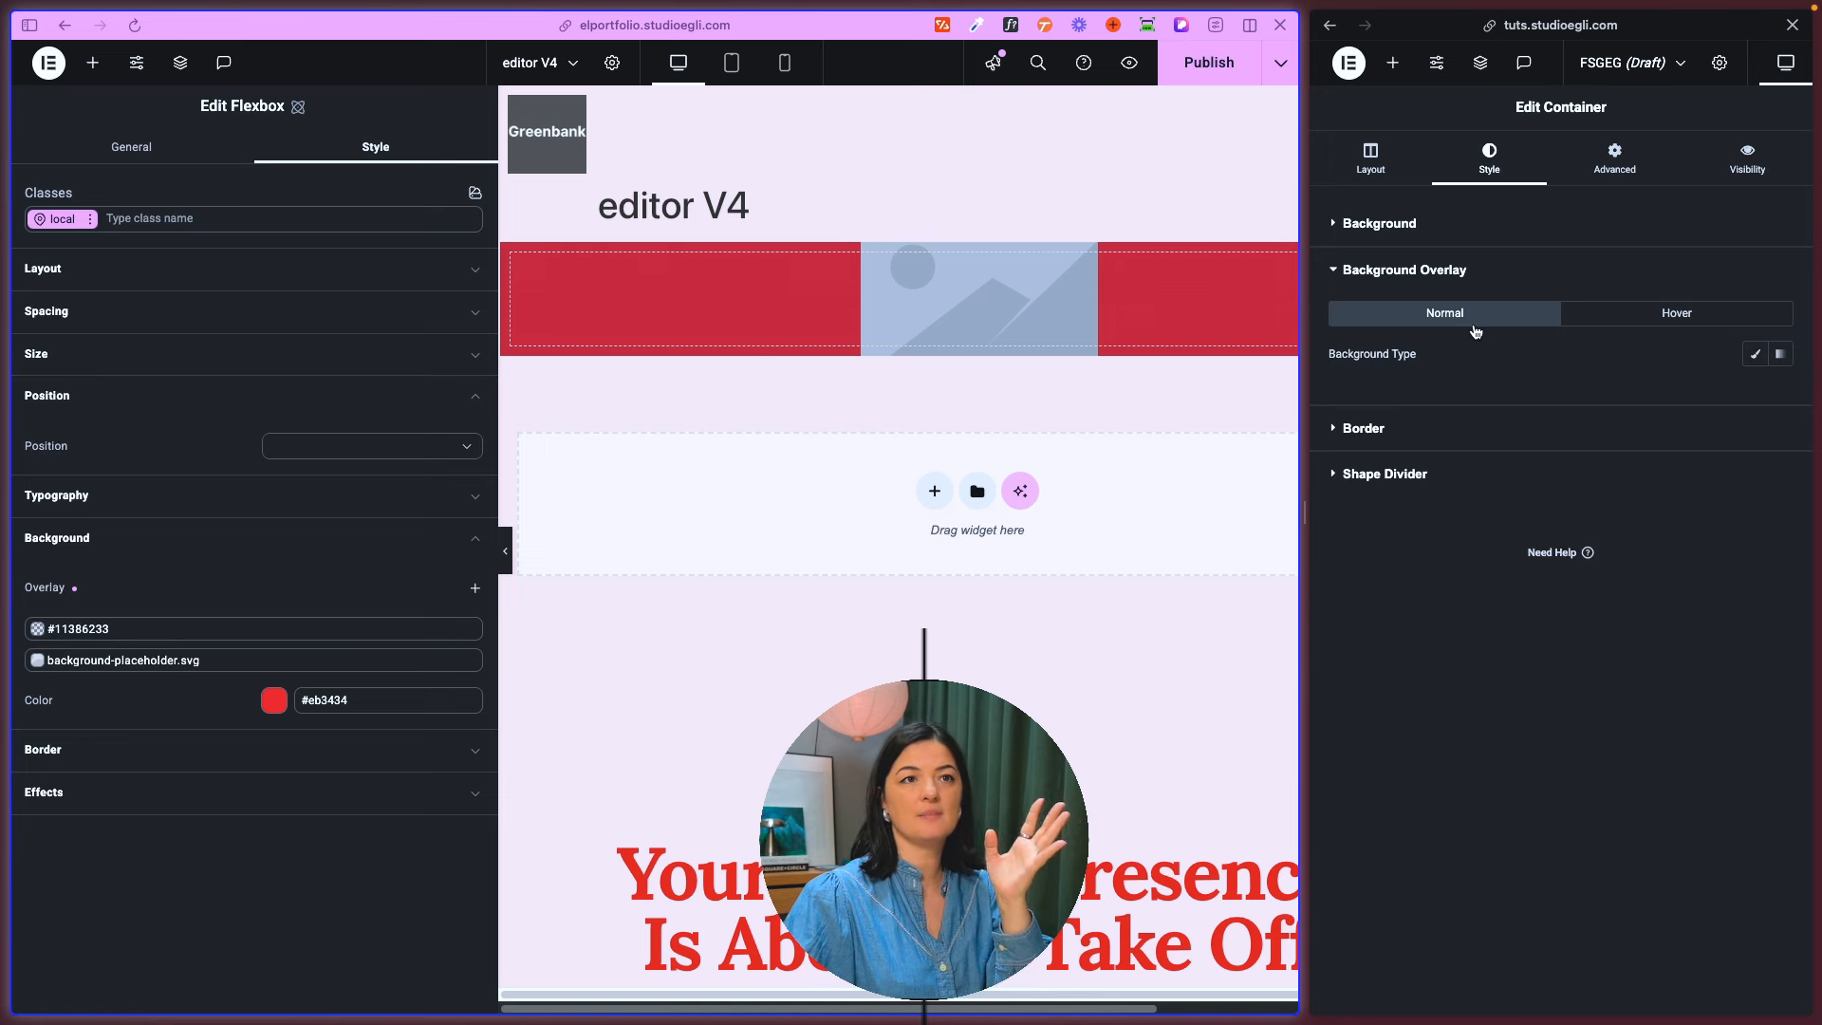
click(1658, 316)
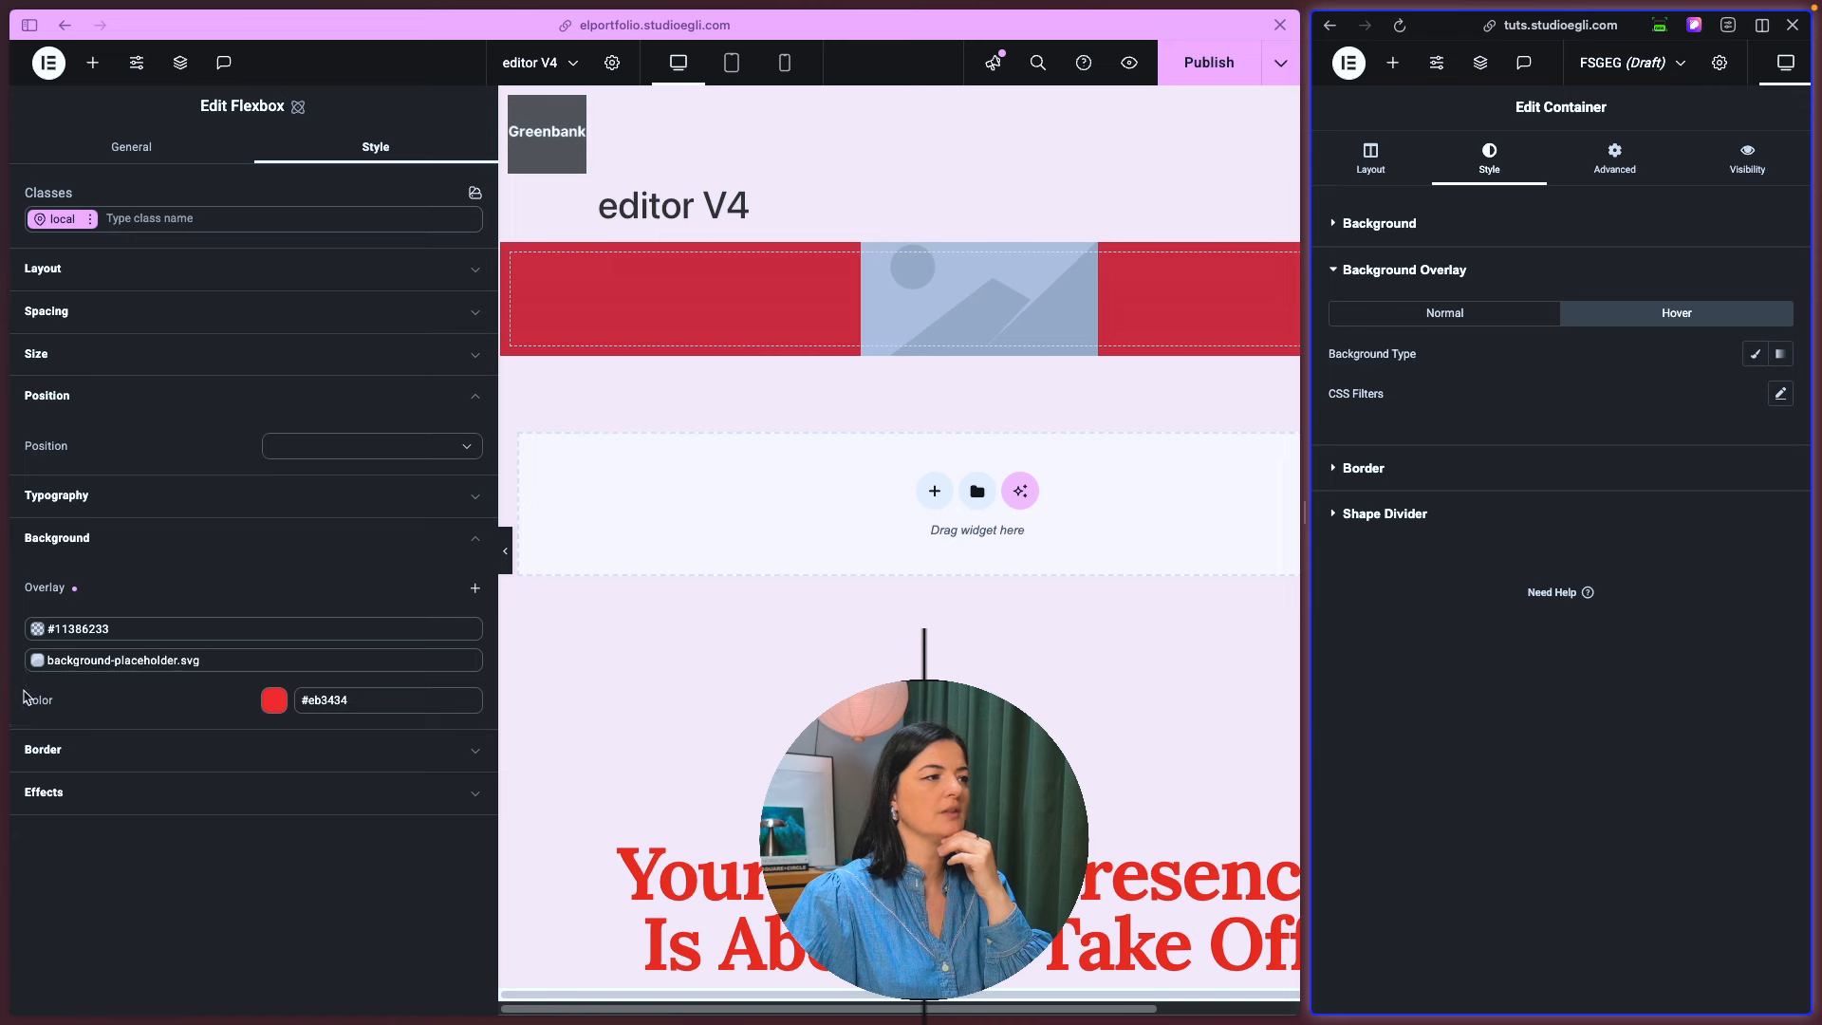
- Move the placeholder image overlay above the color overlay and replace its image with Post_Holandria_Img_Featured.jpg
drag(24, 664, 21, 626)
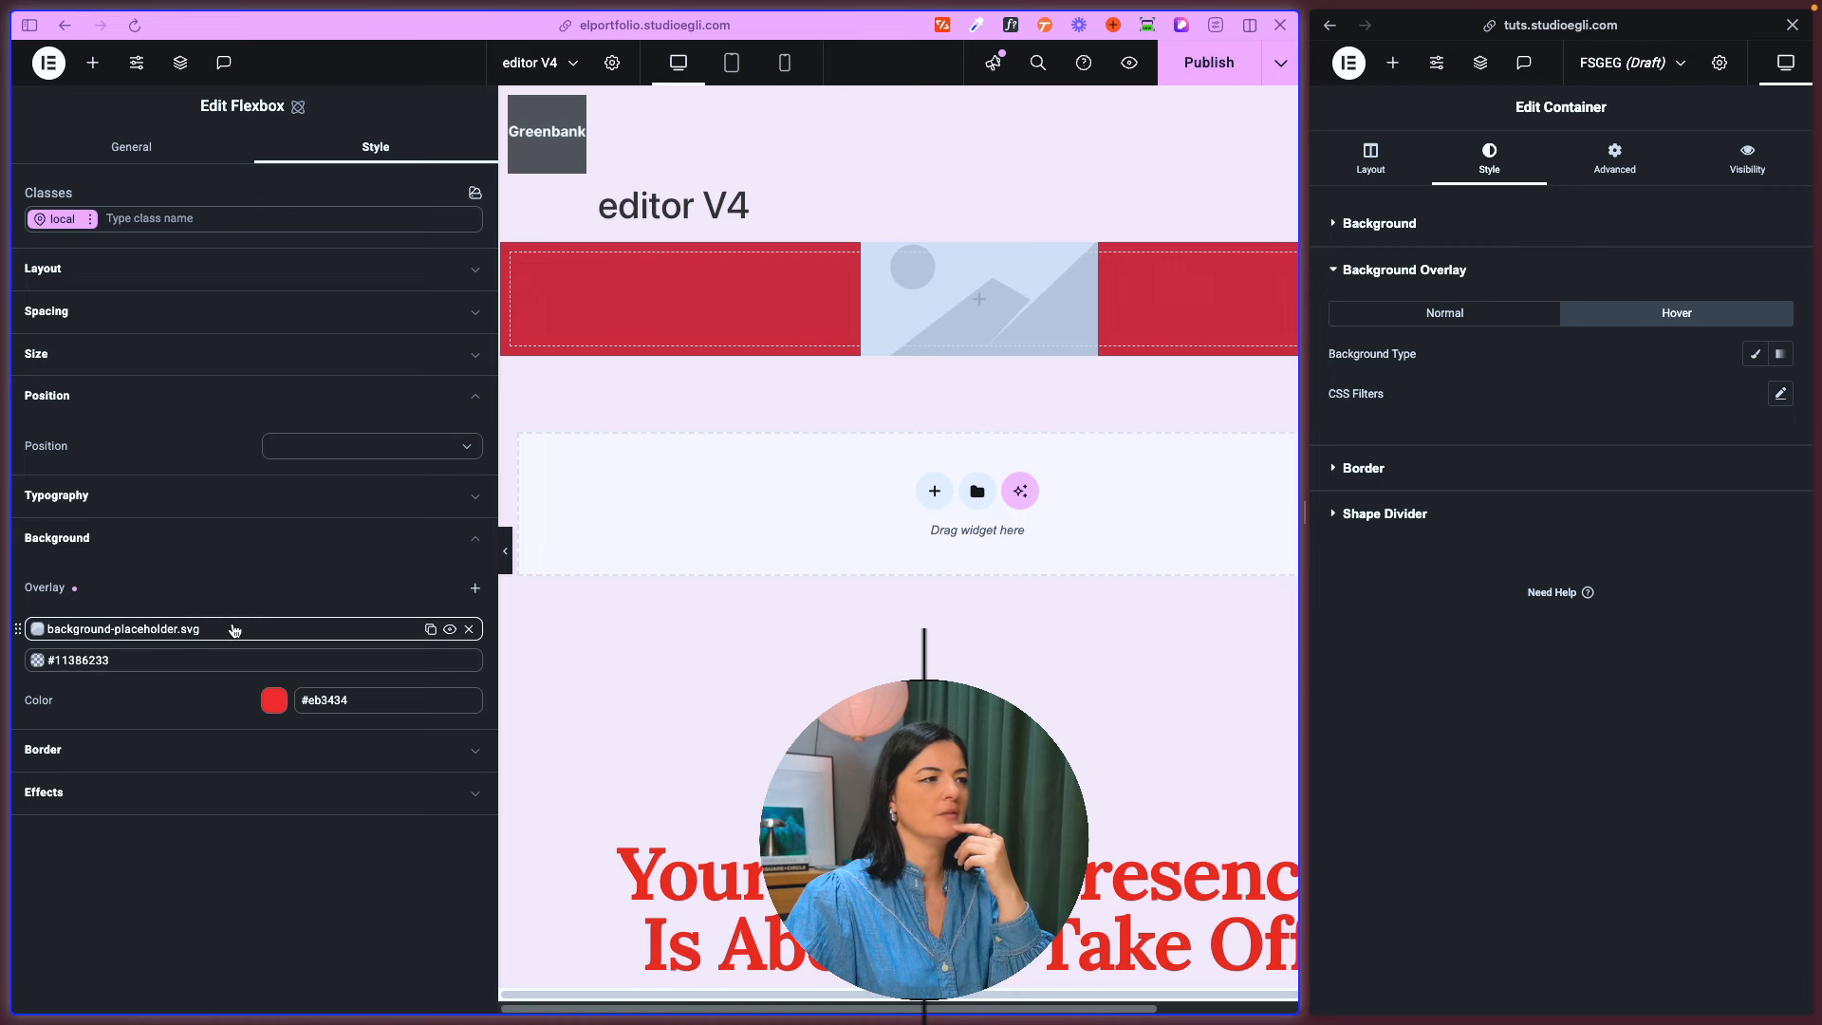
click(196, 632)
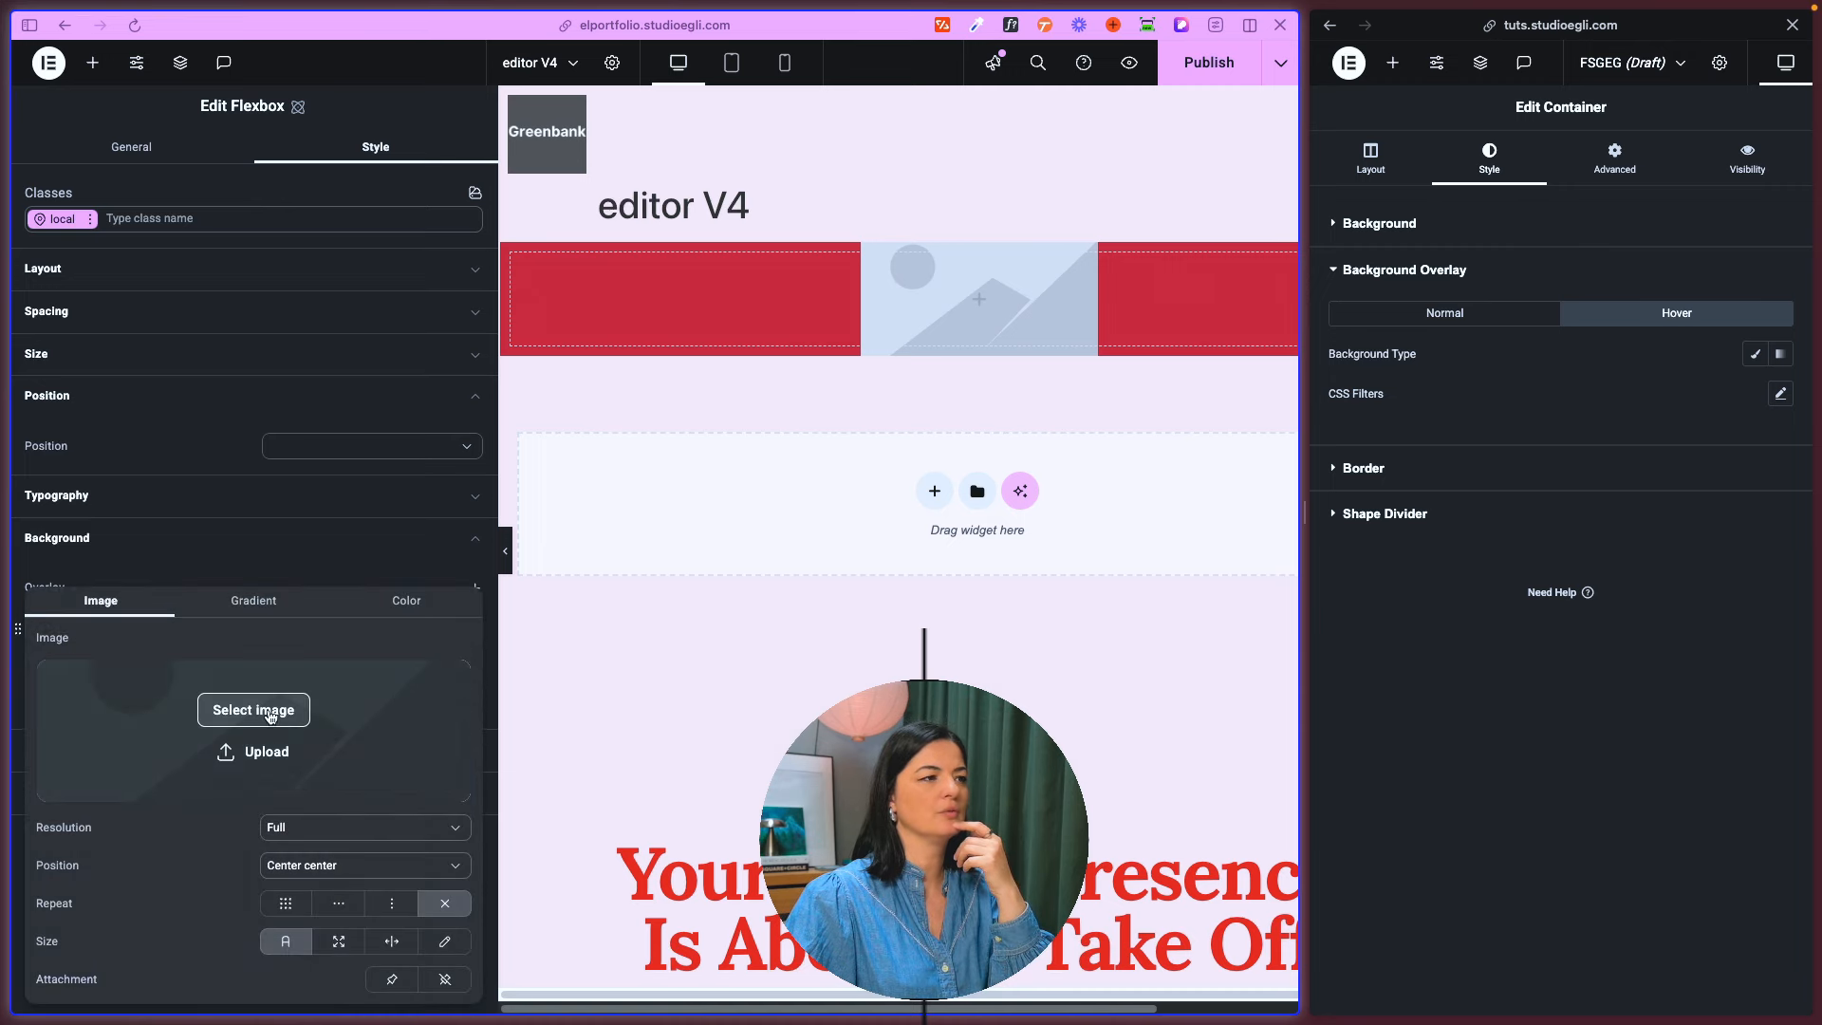
click(268, 712)
click(750, 299)
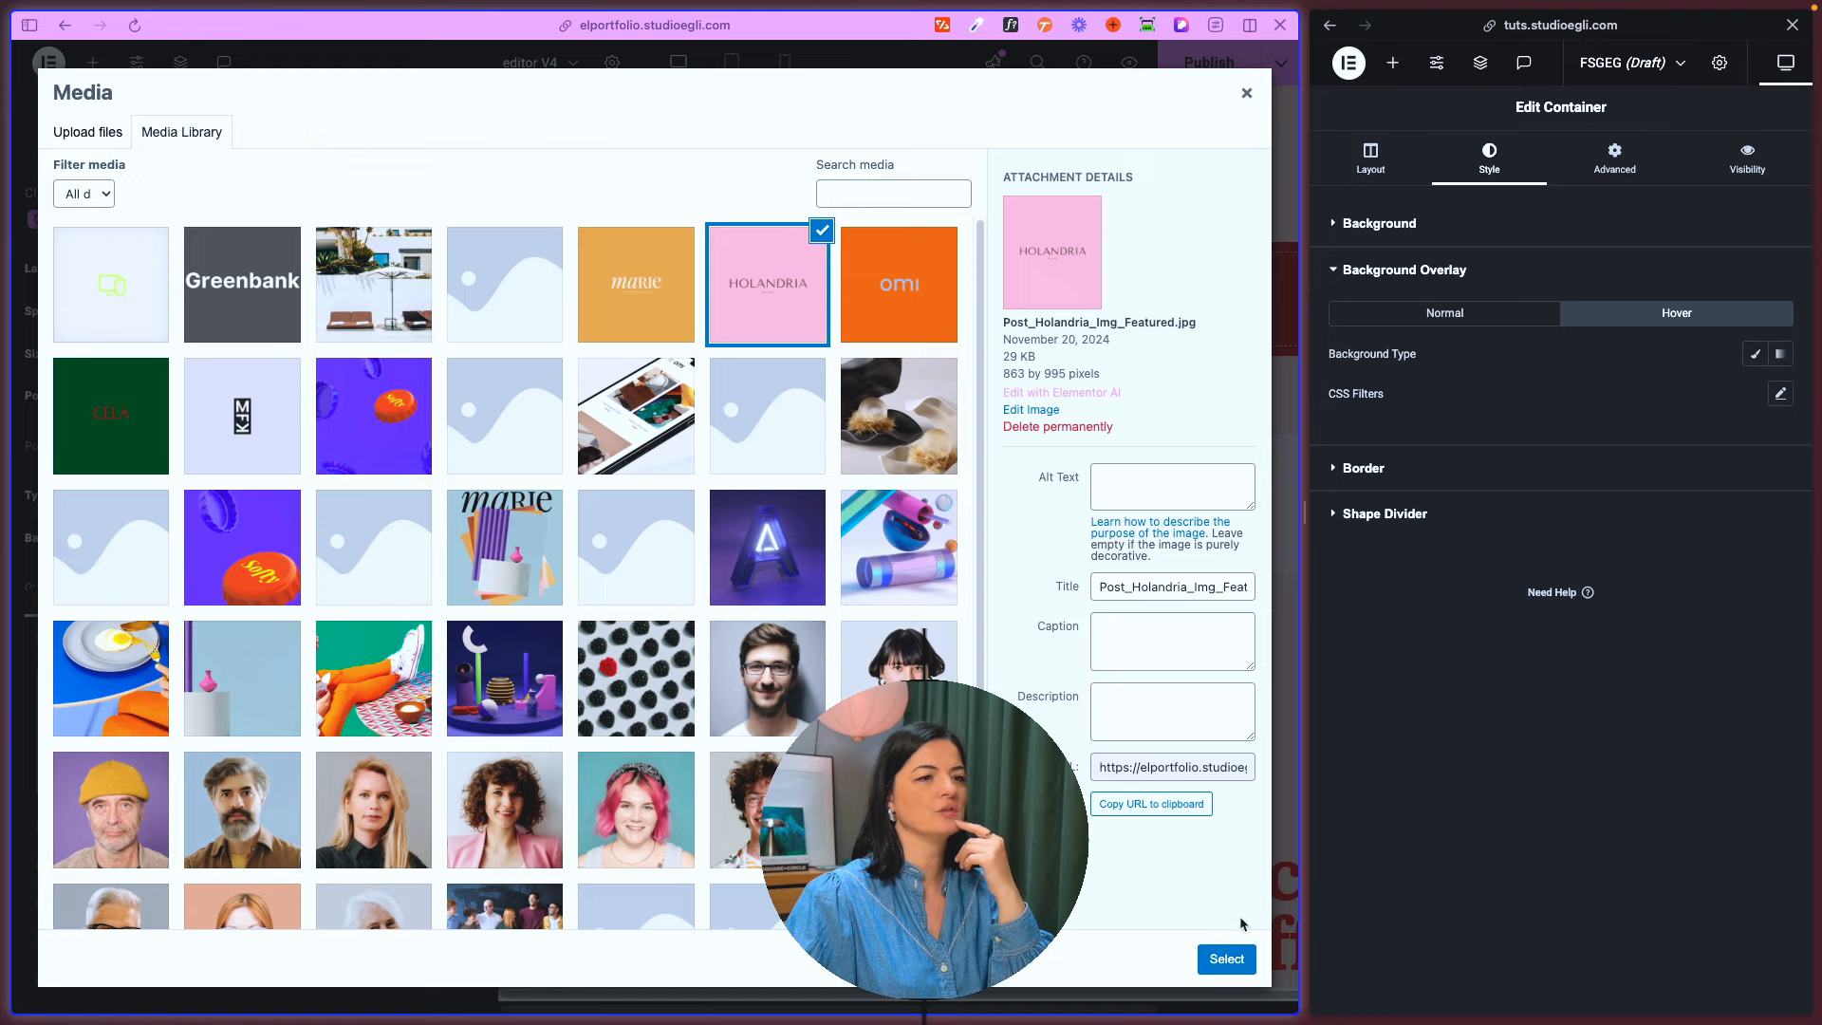
click(1237, 947)
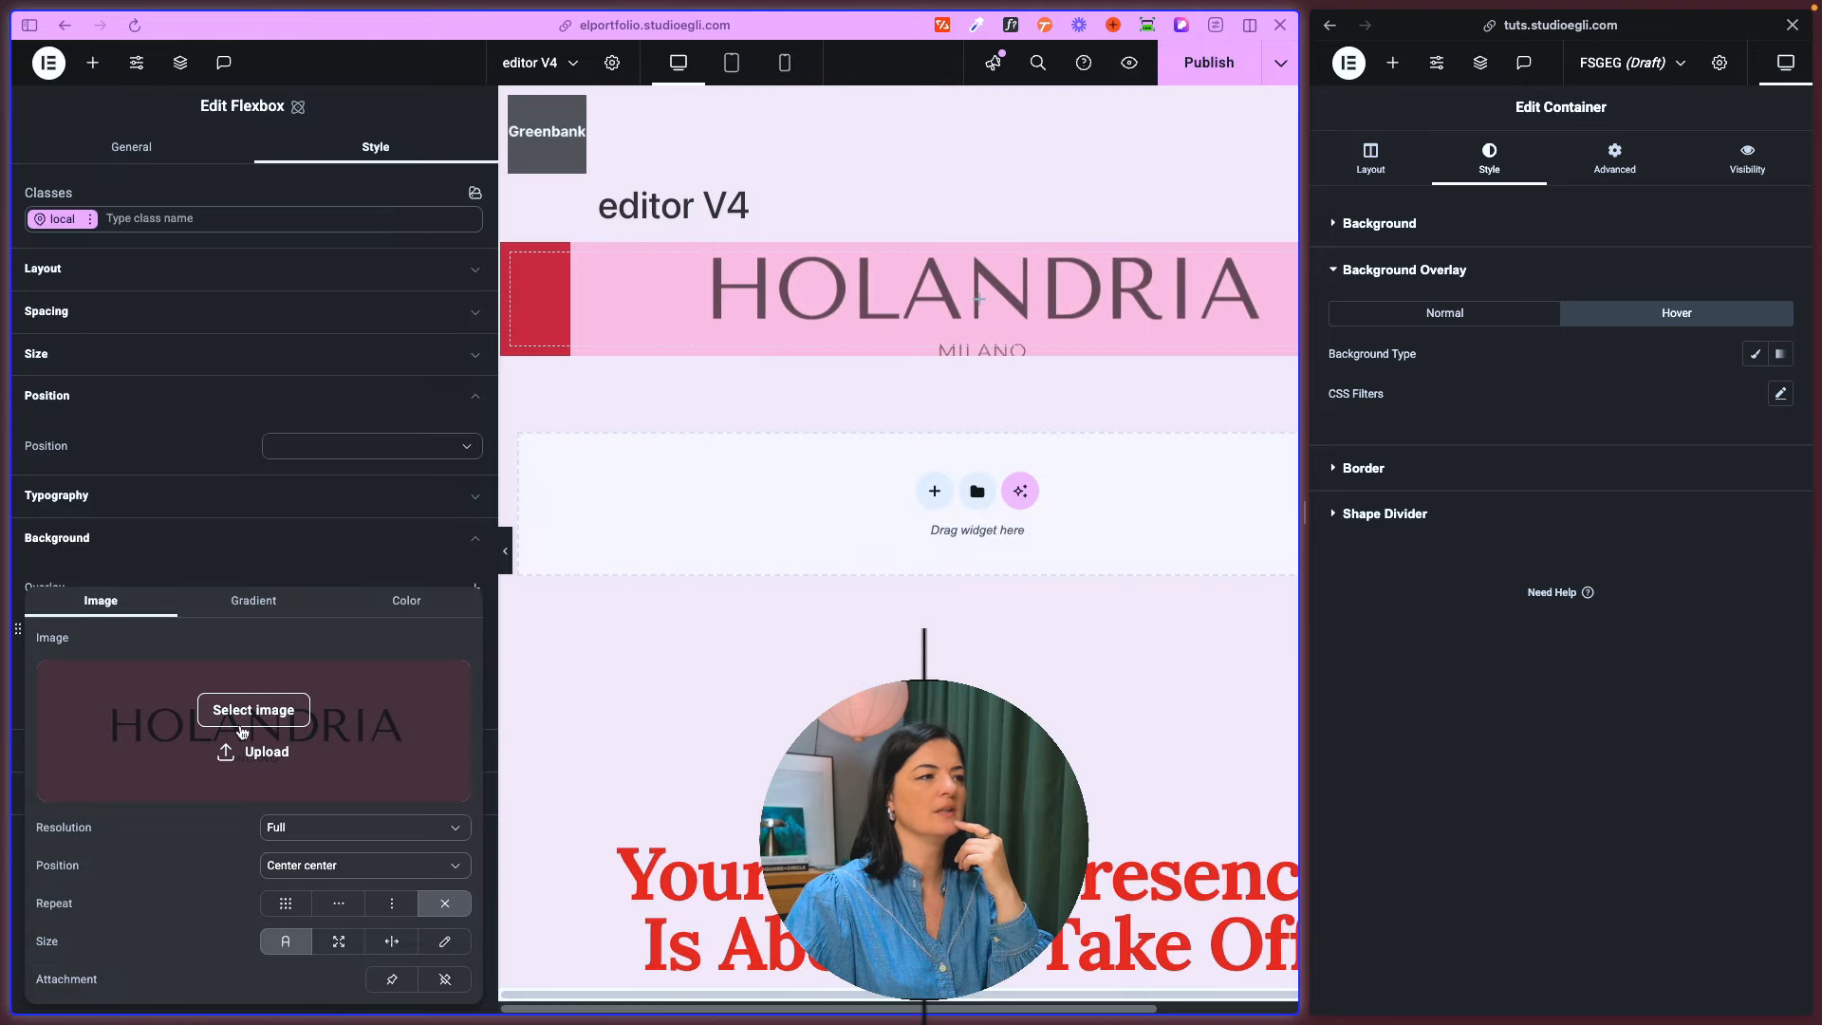
click(224, 537)
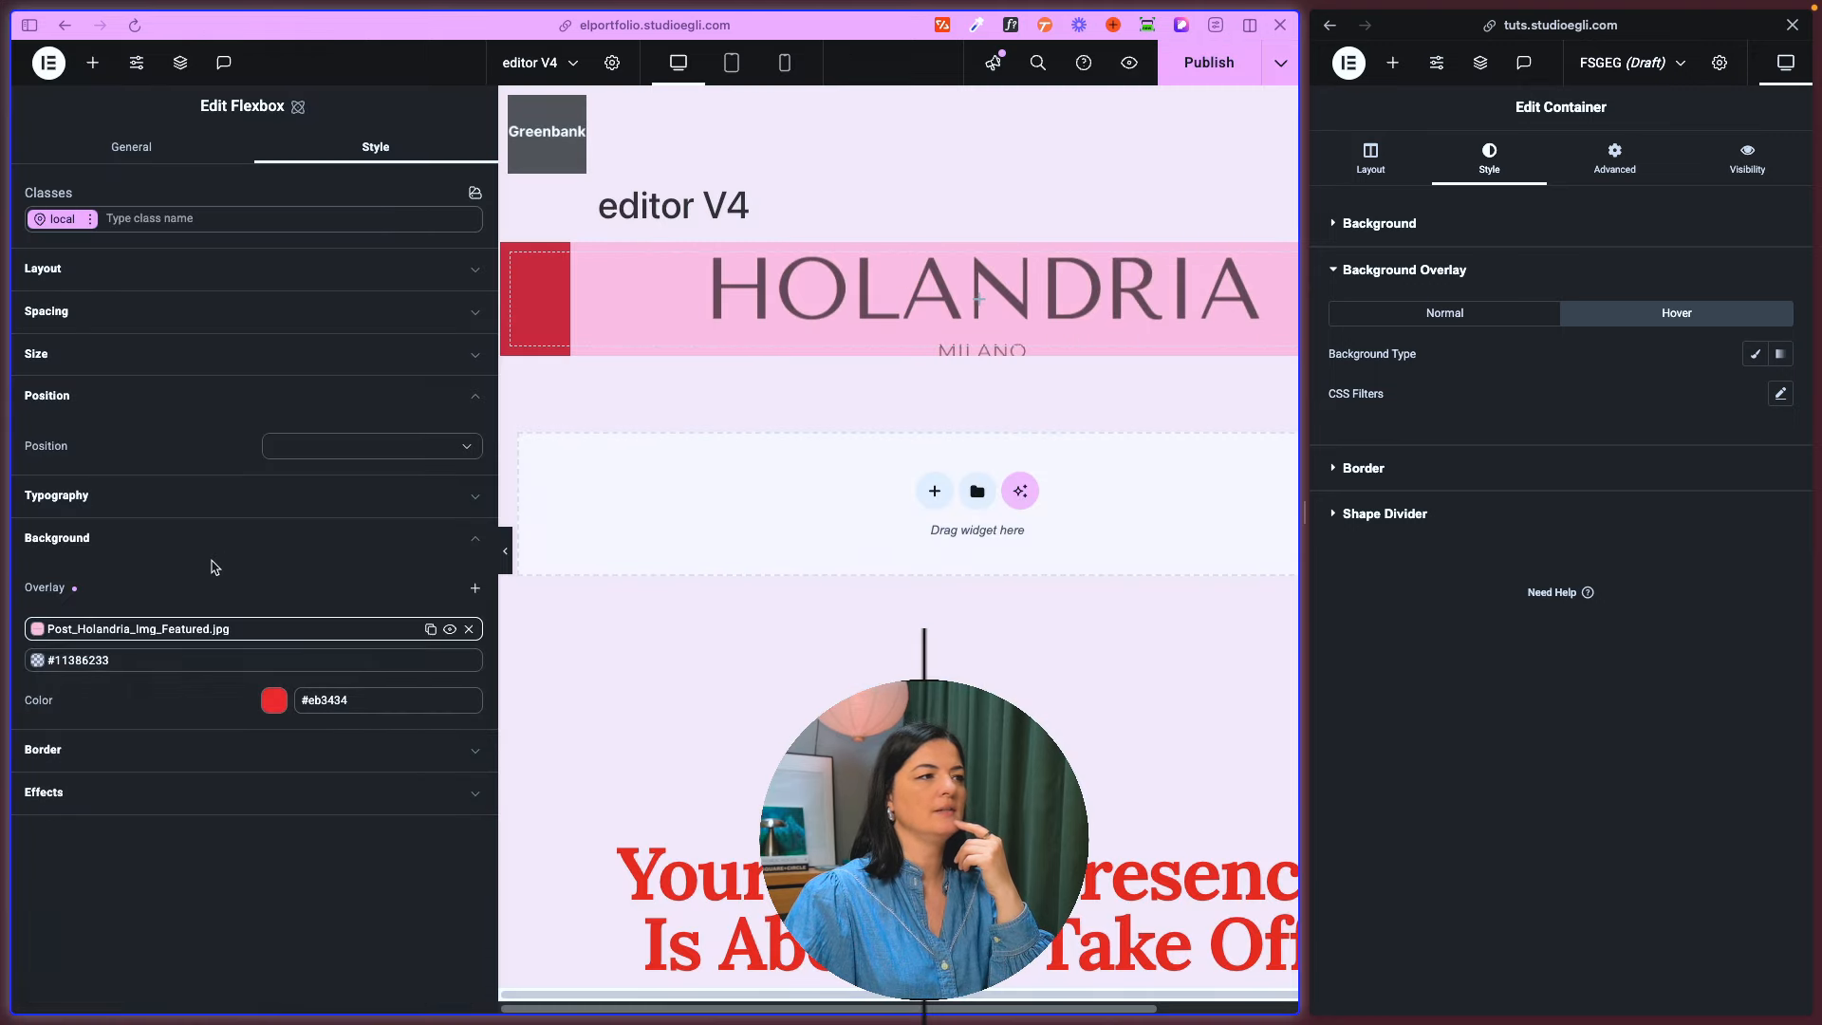
- Set the color overlay to the semi-transparent blue #2084f0bd and move it above the Holandria image overlay
click(35, 663)
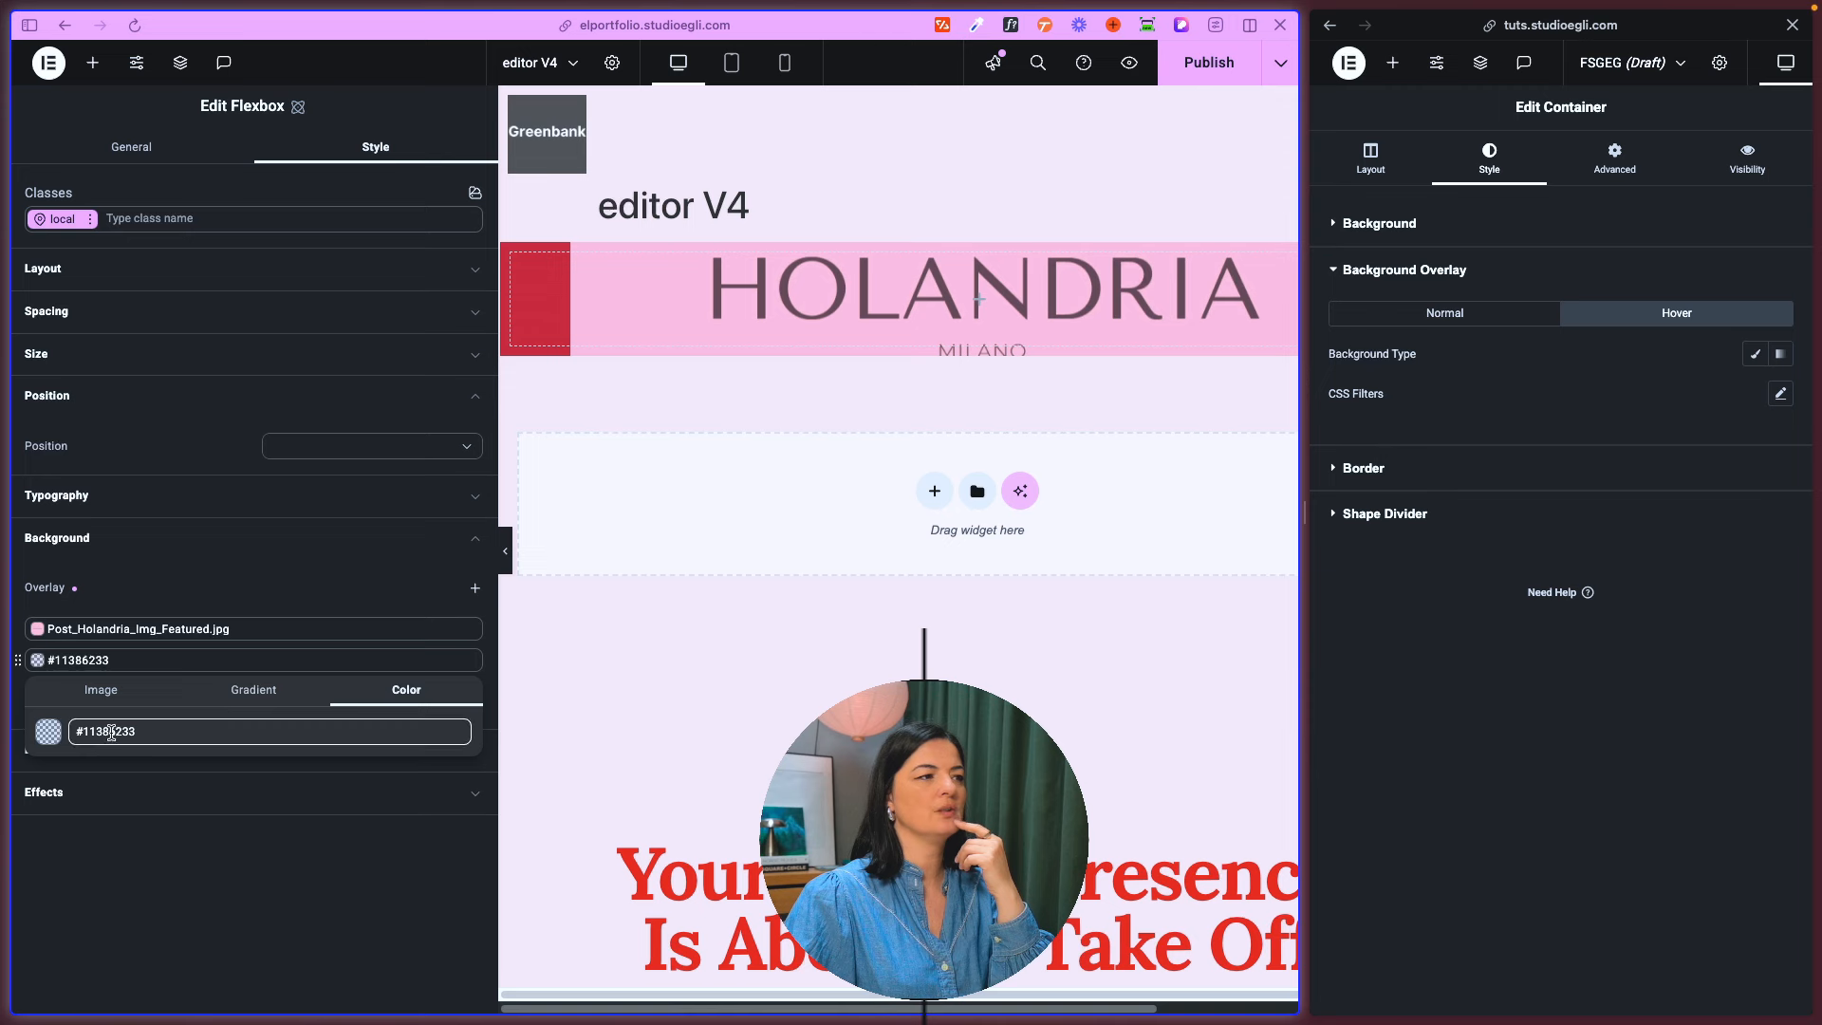
click(57, 739)
drag(265, 809, 276, 714)
drag(104, 938, 244, 938)
click(365, 908)
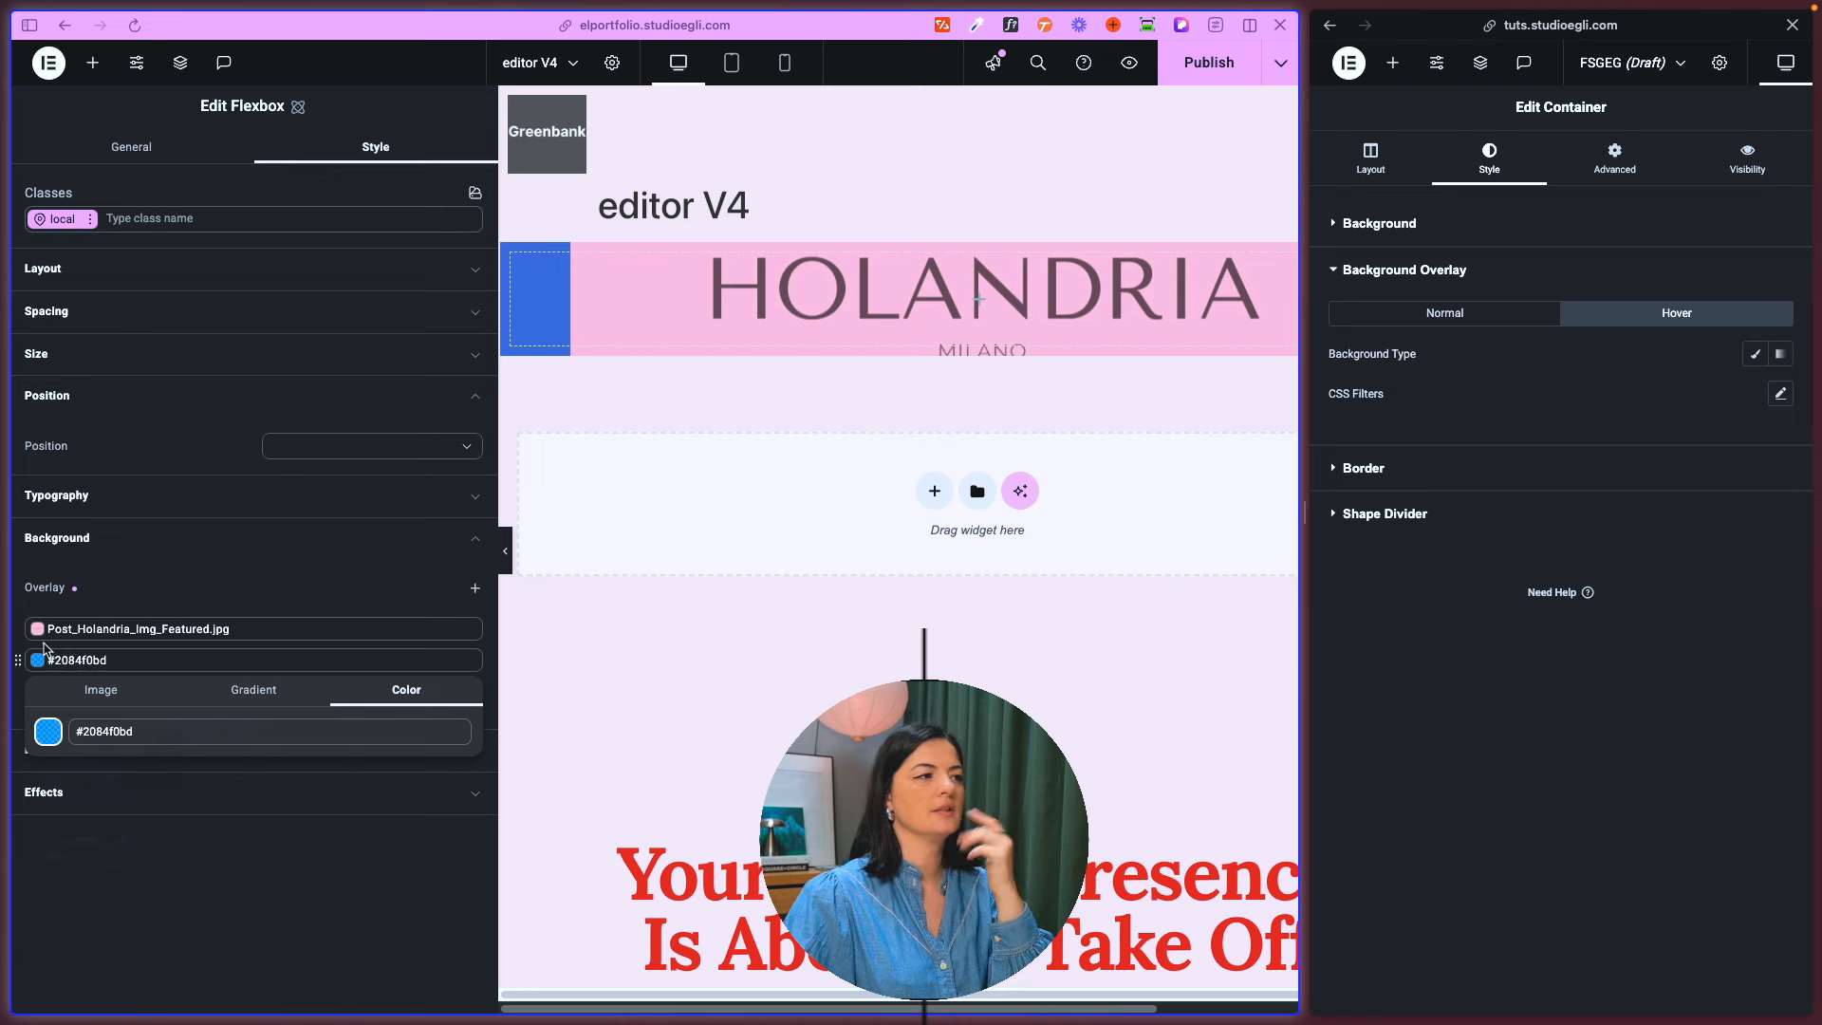
click(18, 661)
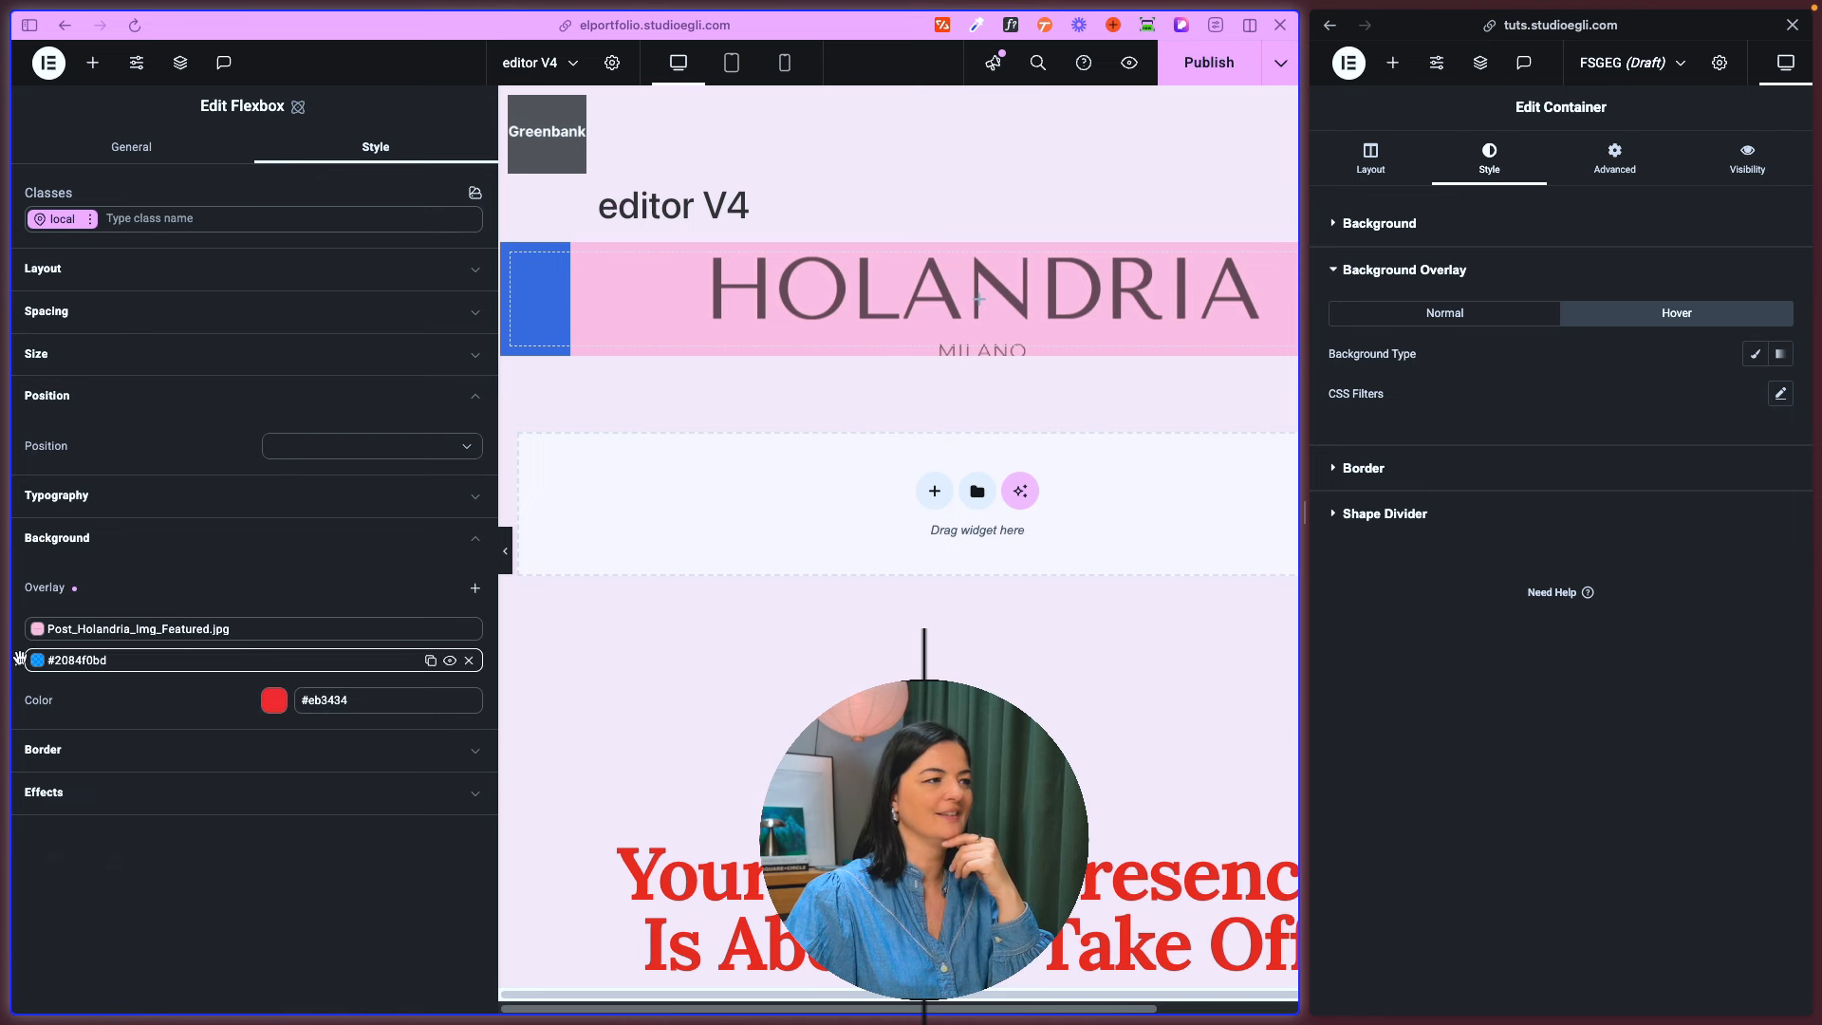
drag(18, 659, 19, 628)
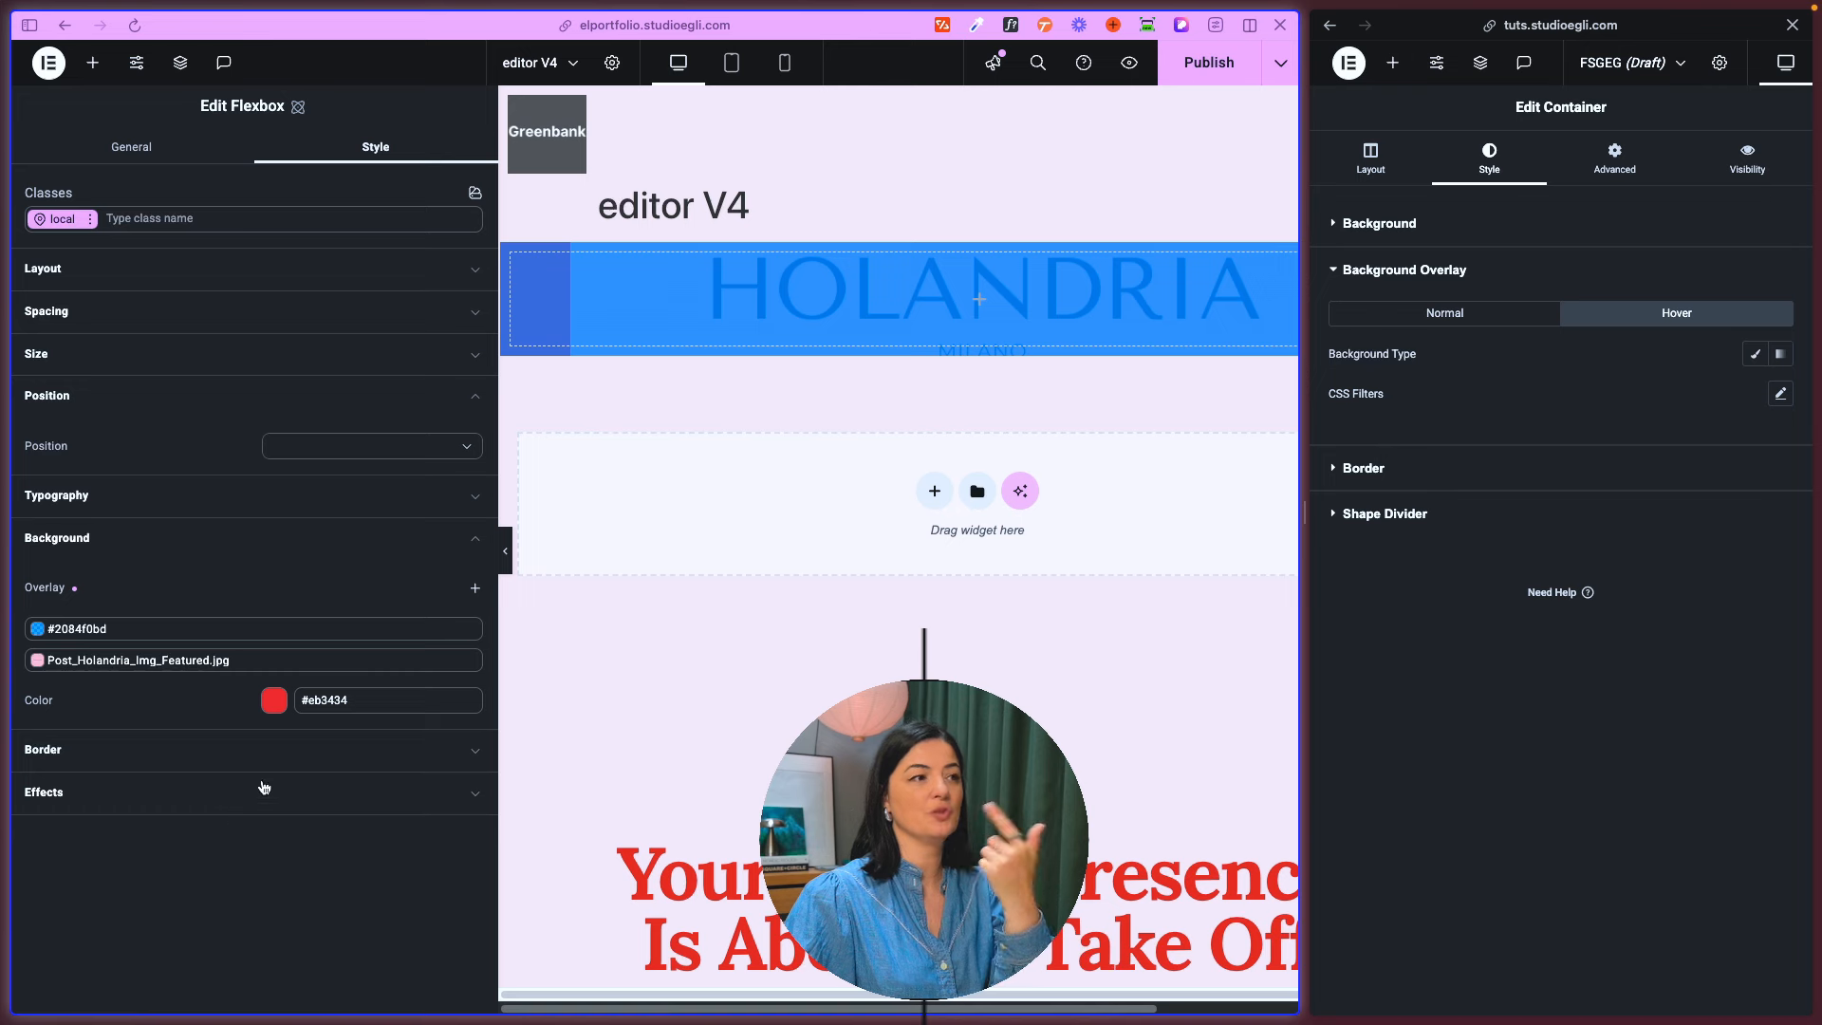
- Add another color overlay in the semi-transparent red #c90b0bab and place the blue overlay above it
click(474, 589)
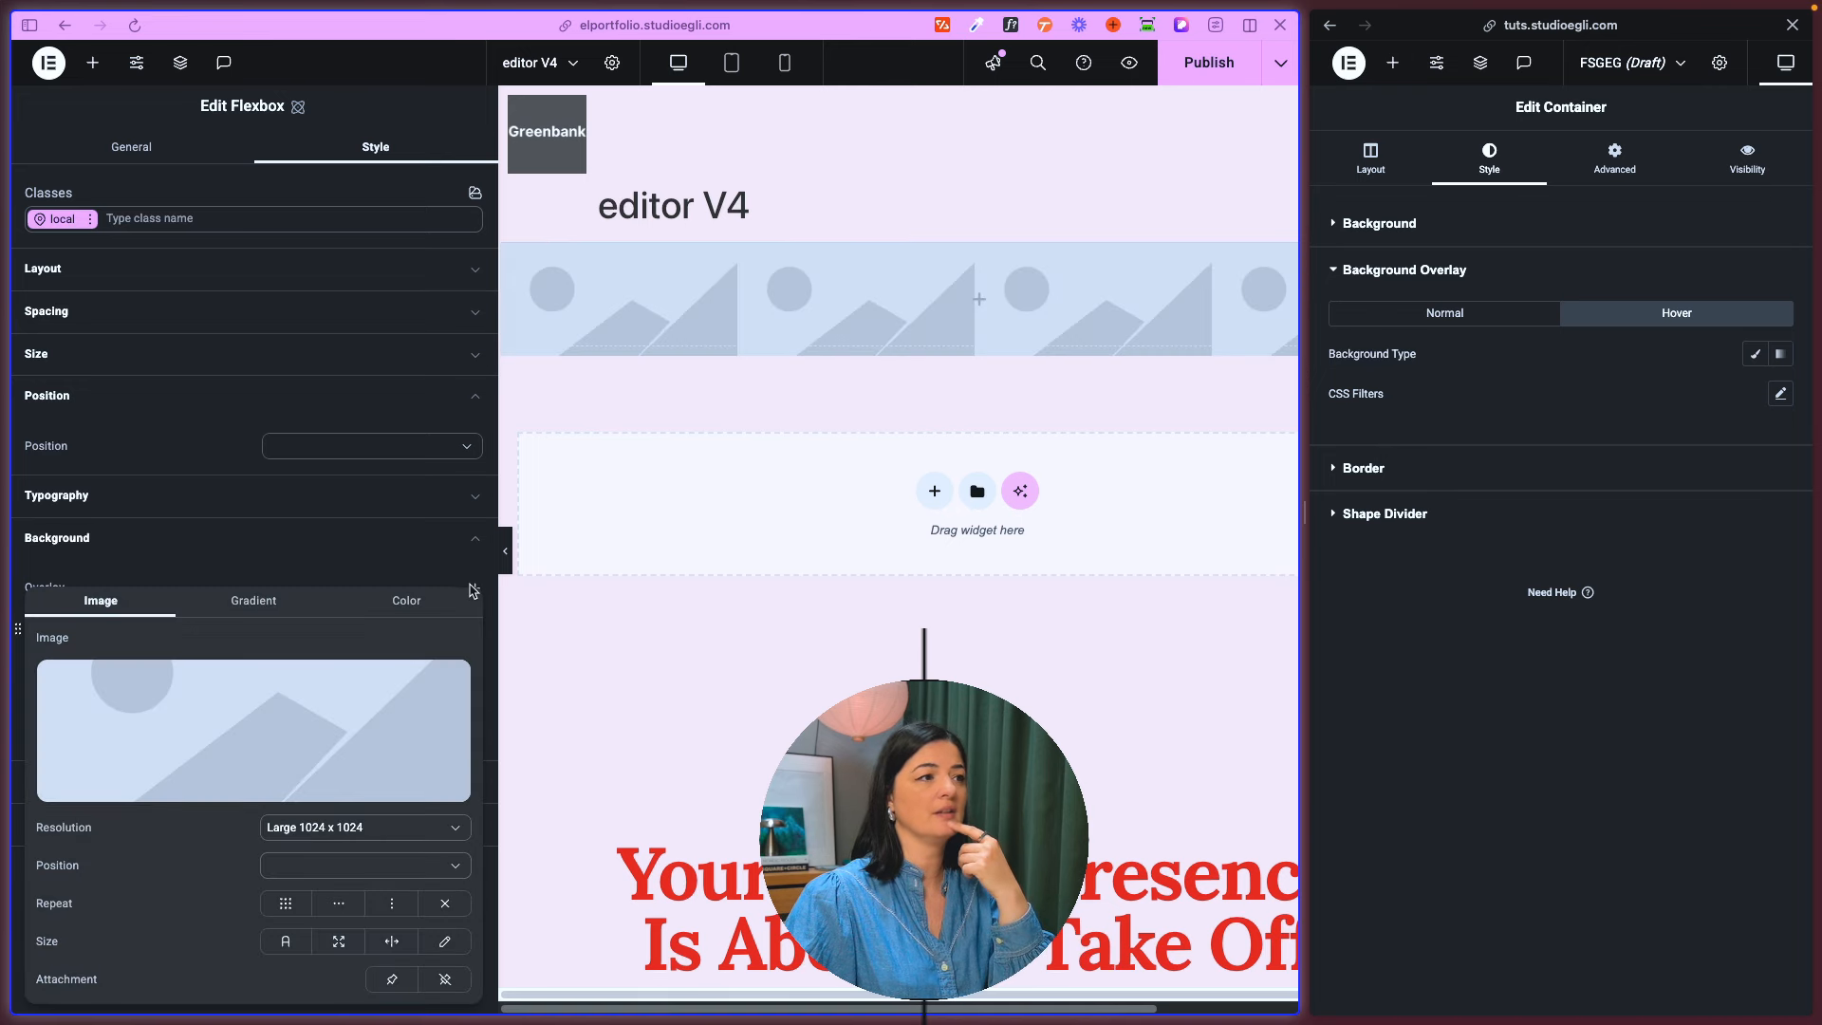
click(356, 612)
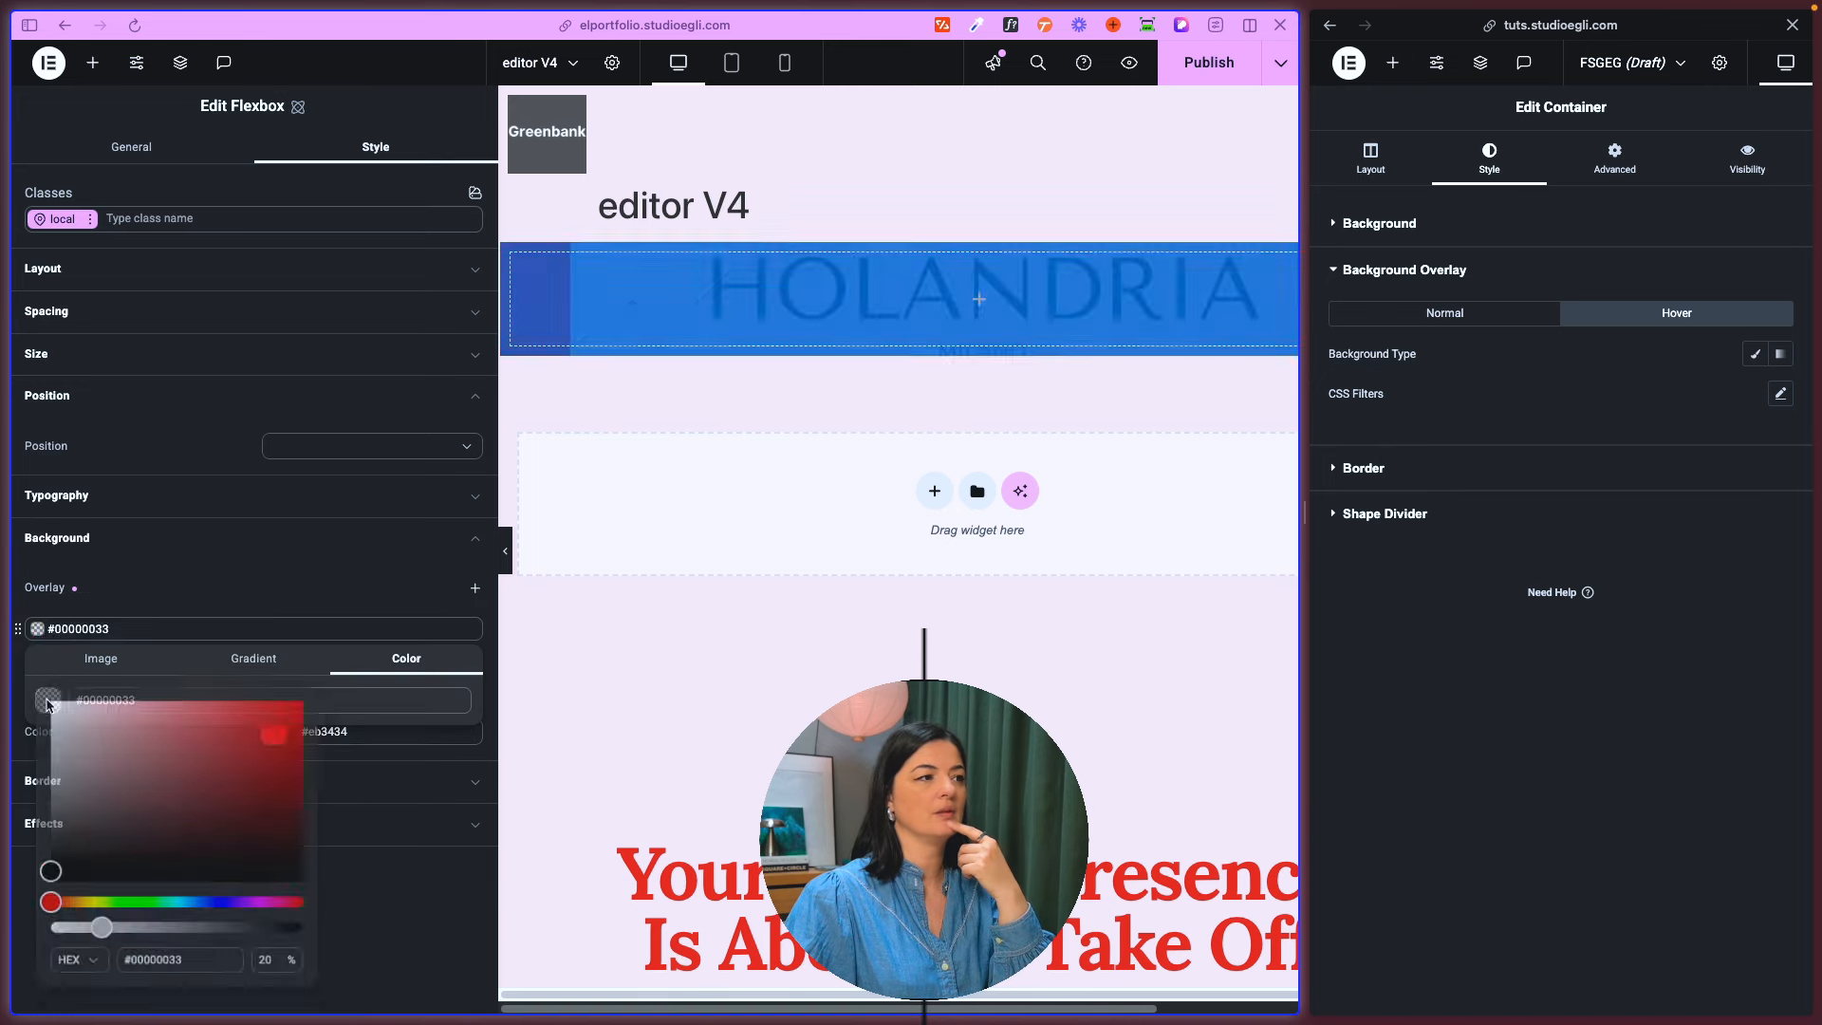
click(190, 583)
click(186, 937)
drag(40, 658, 21, 623)
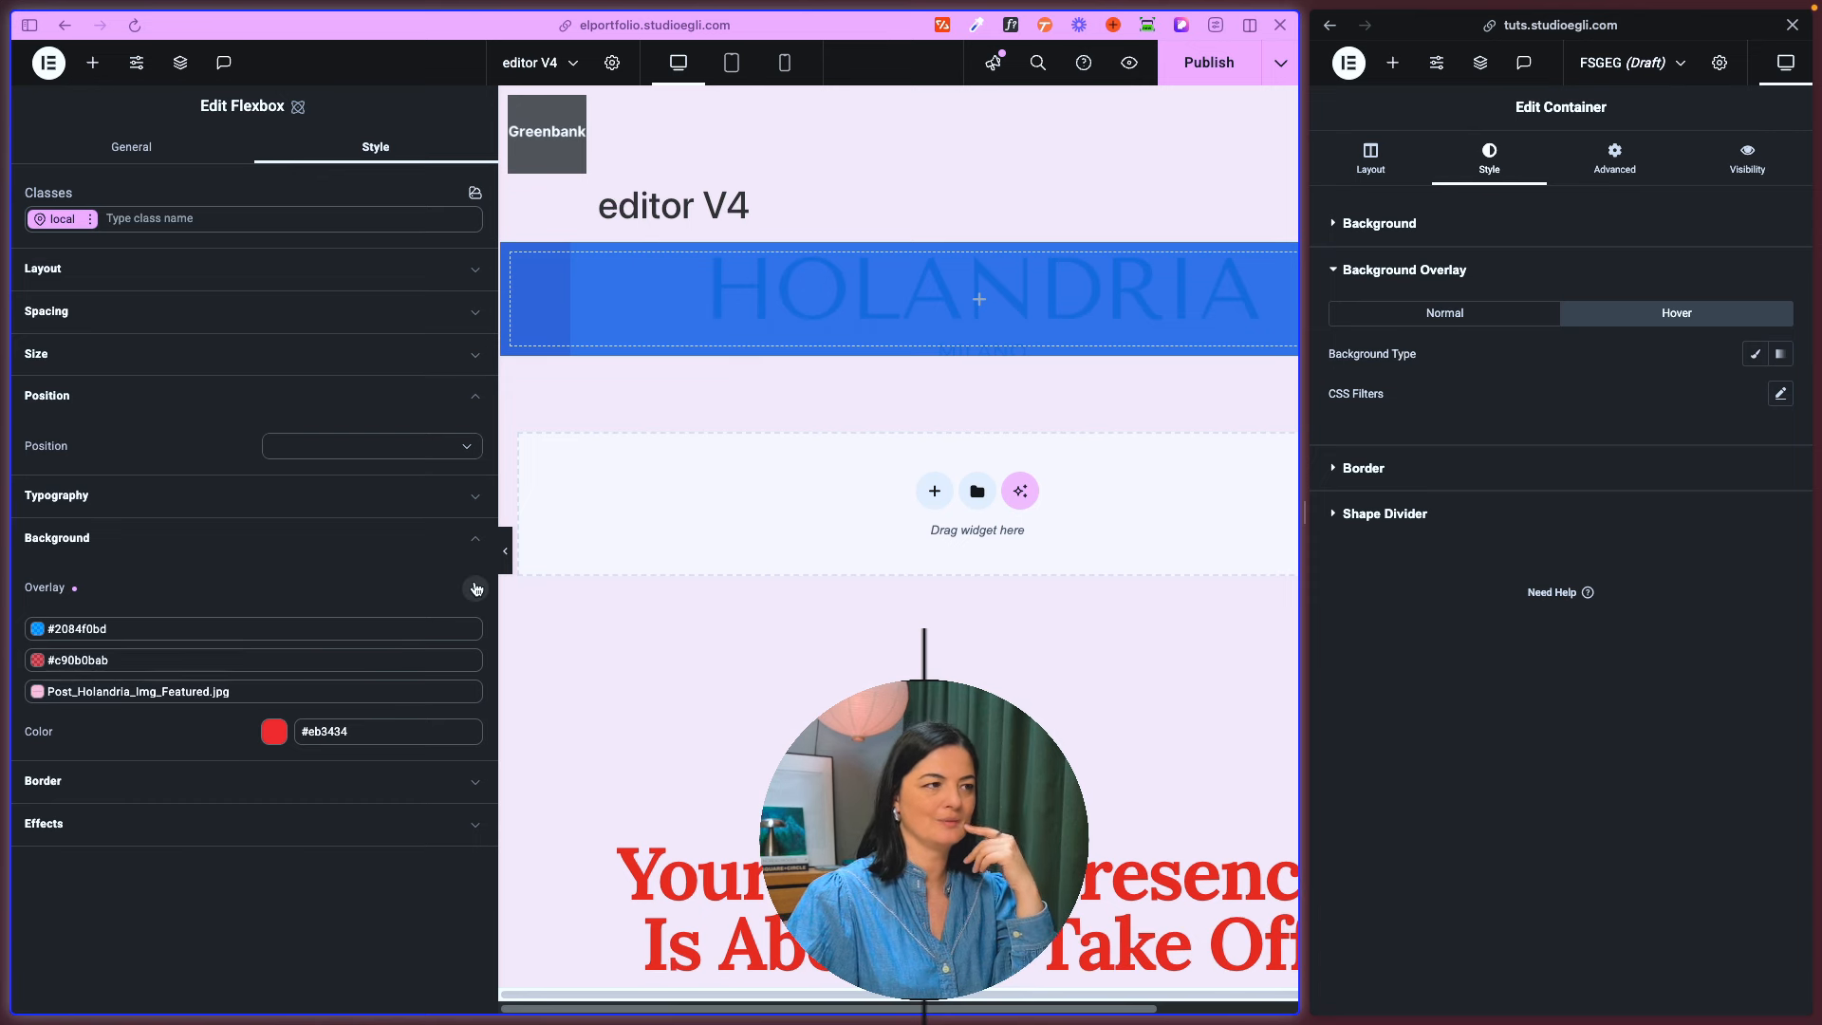
- Review the flexbox's border settings, including the border radius units and the individual corner fields
click(110, 792)
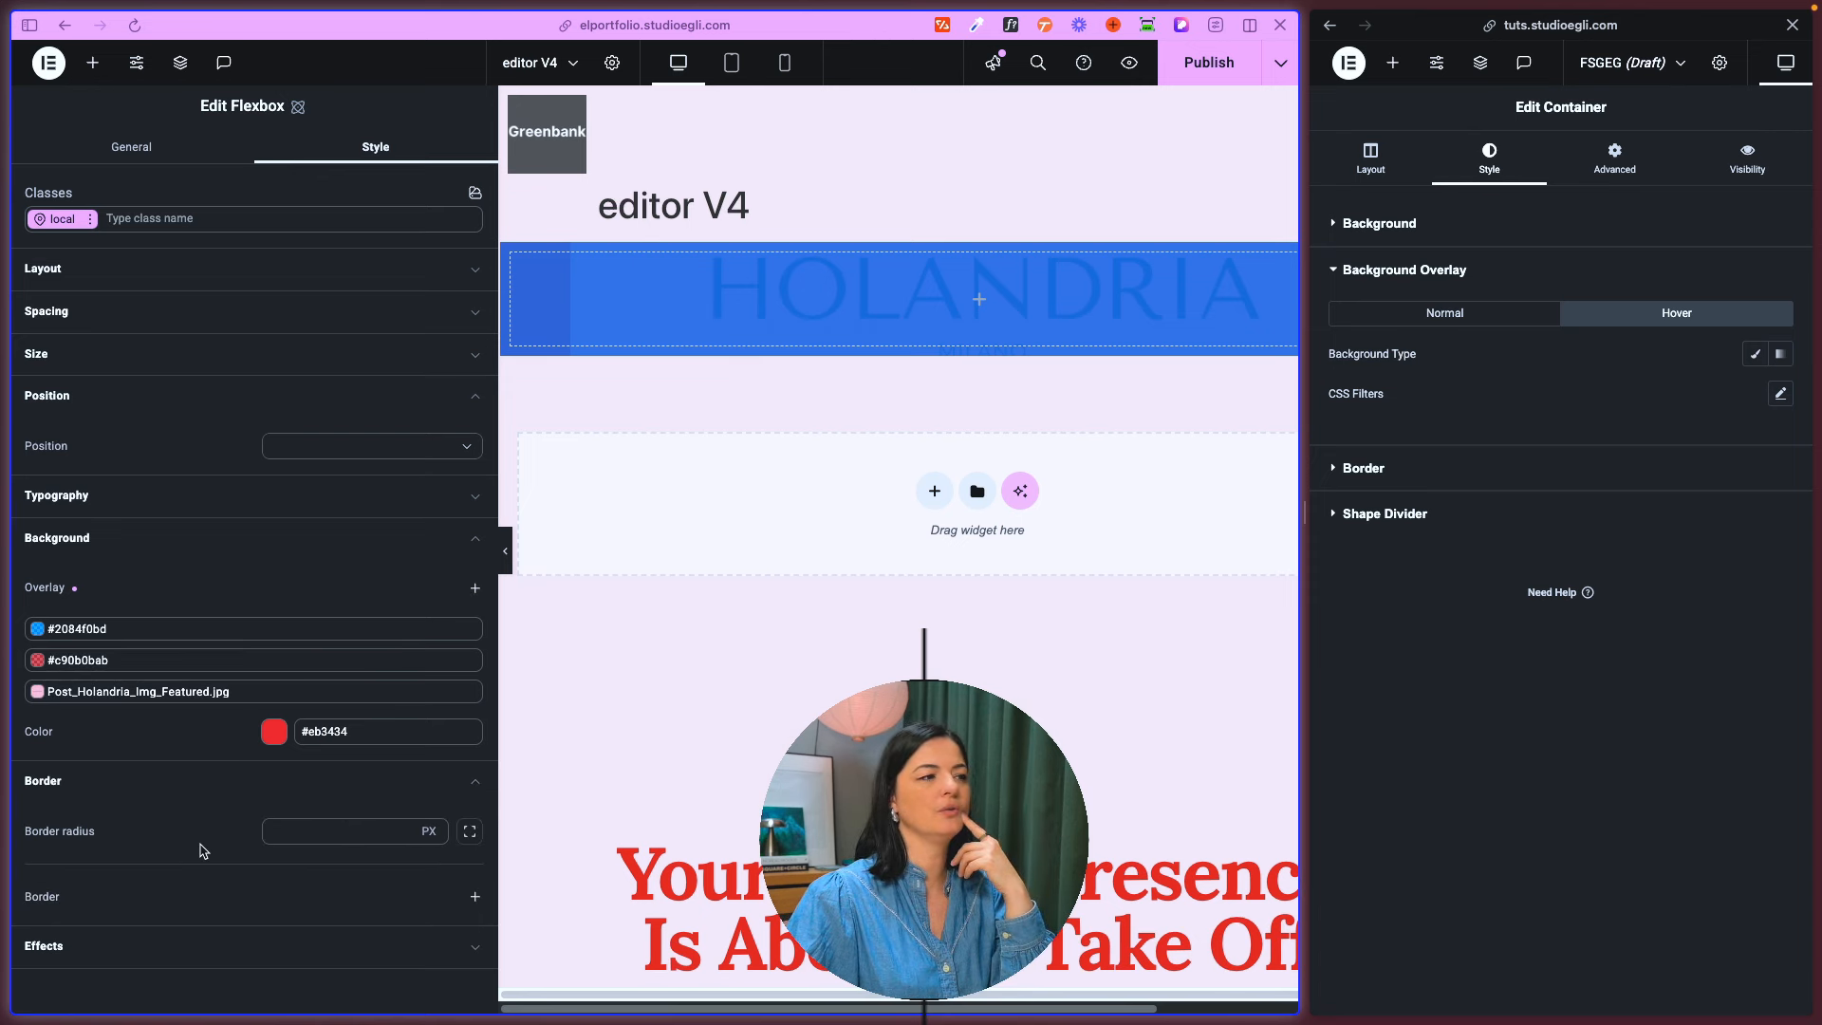
click(432, 835)
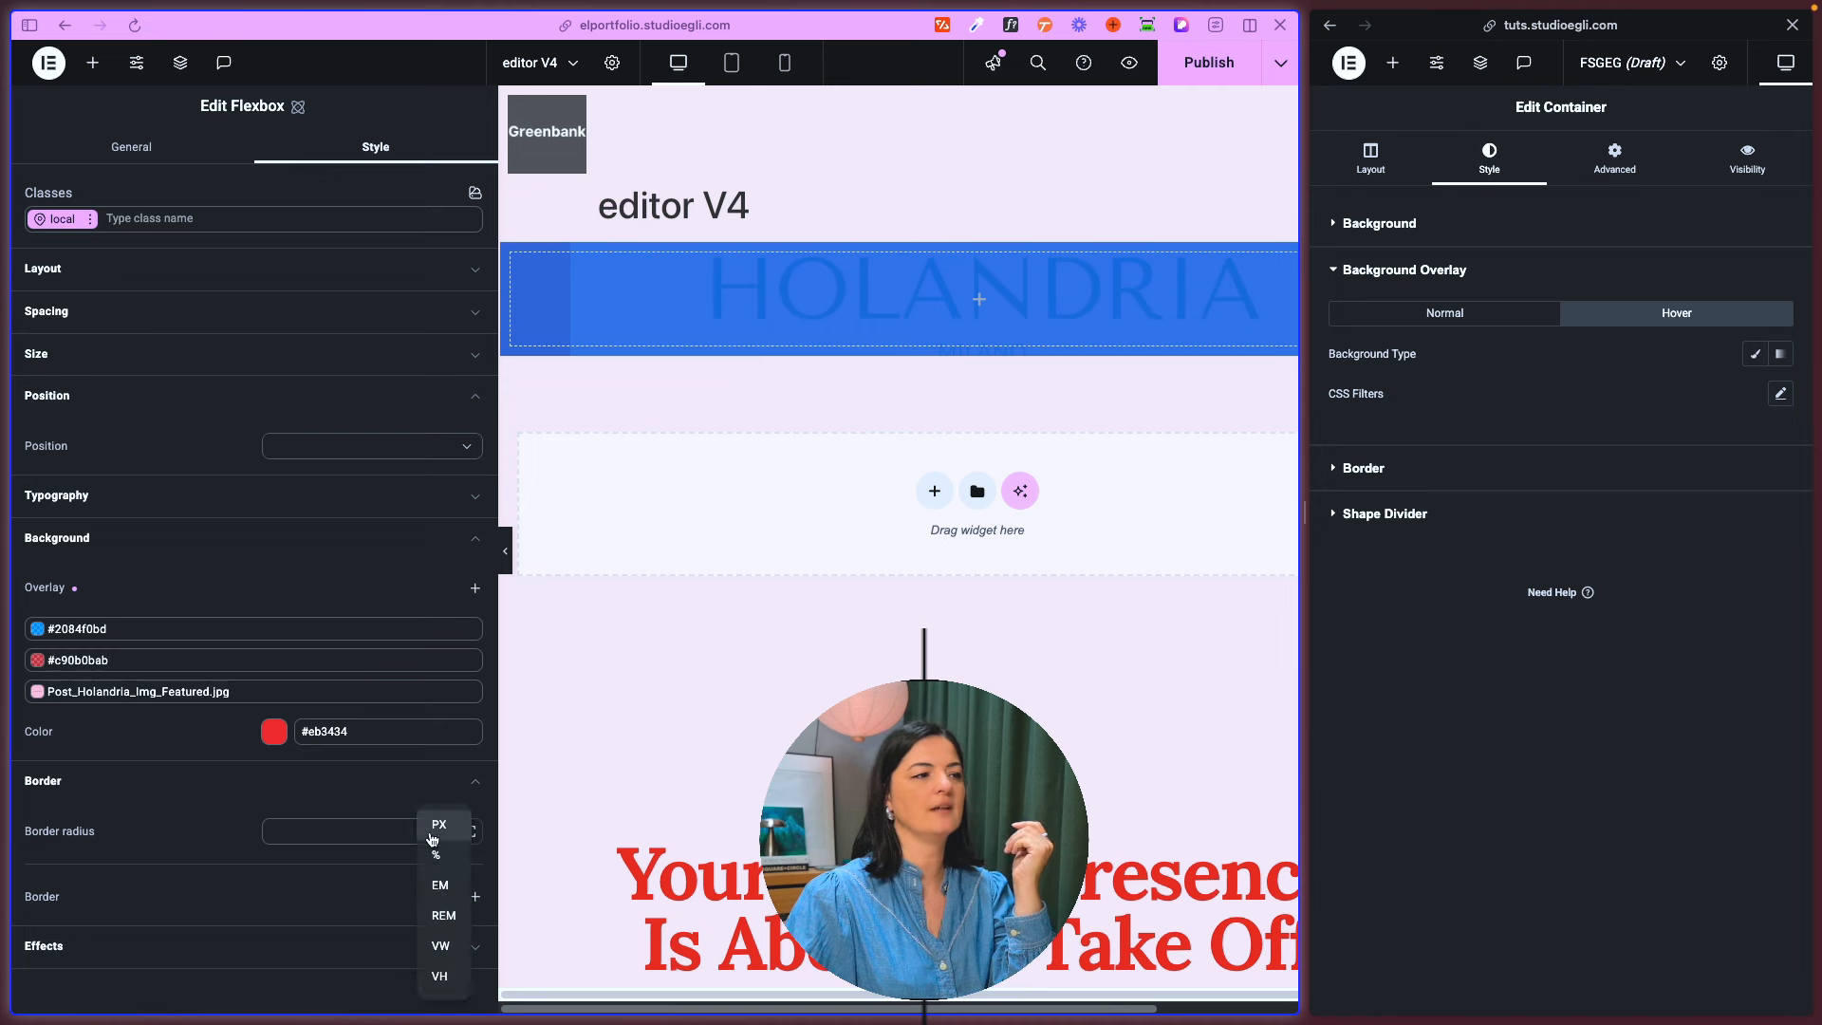
click(346, 800)
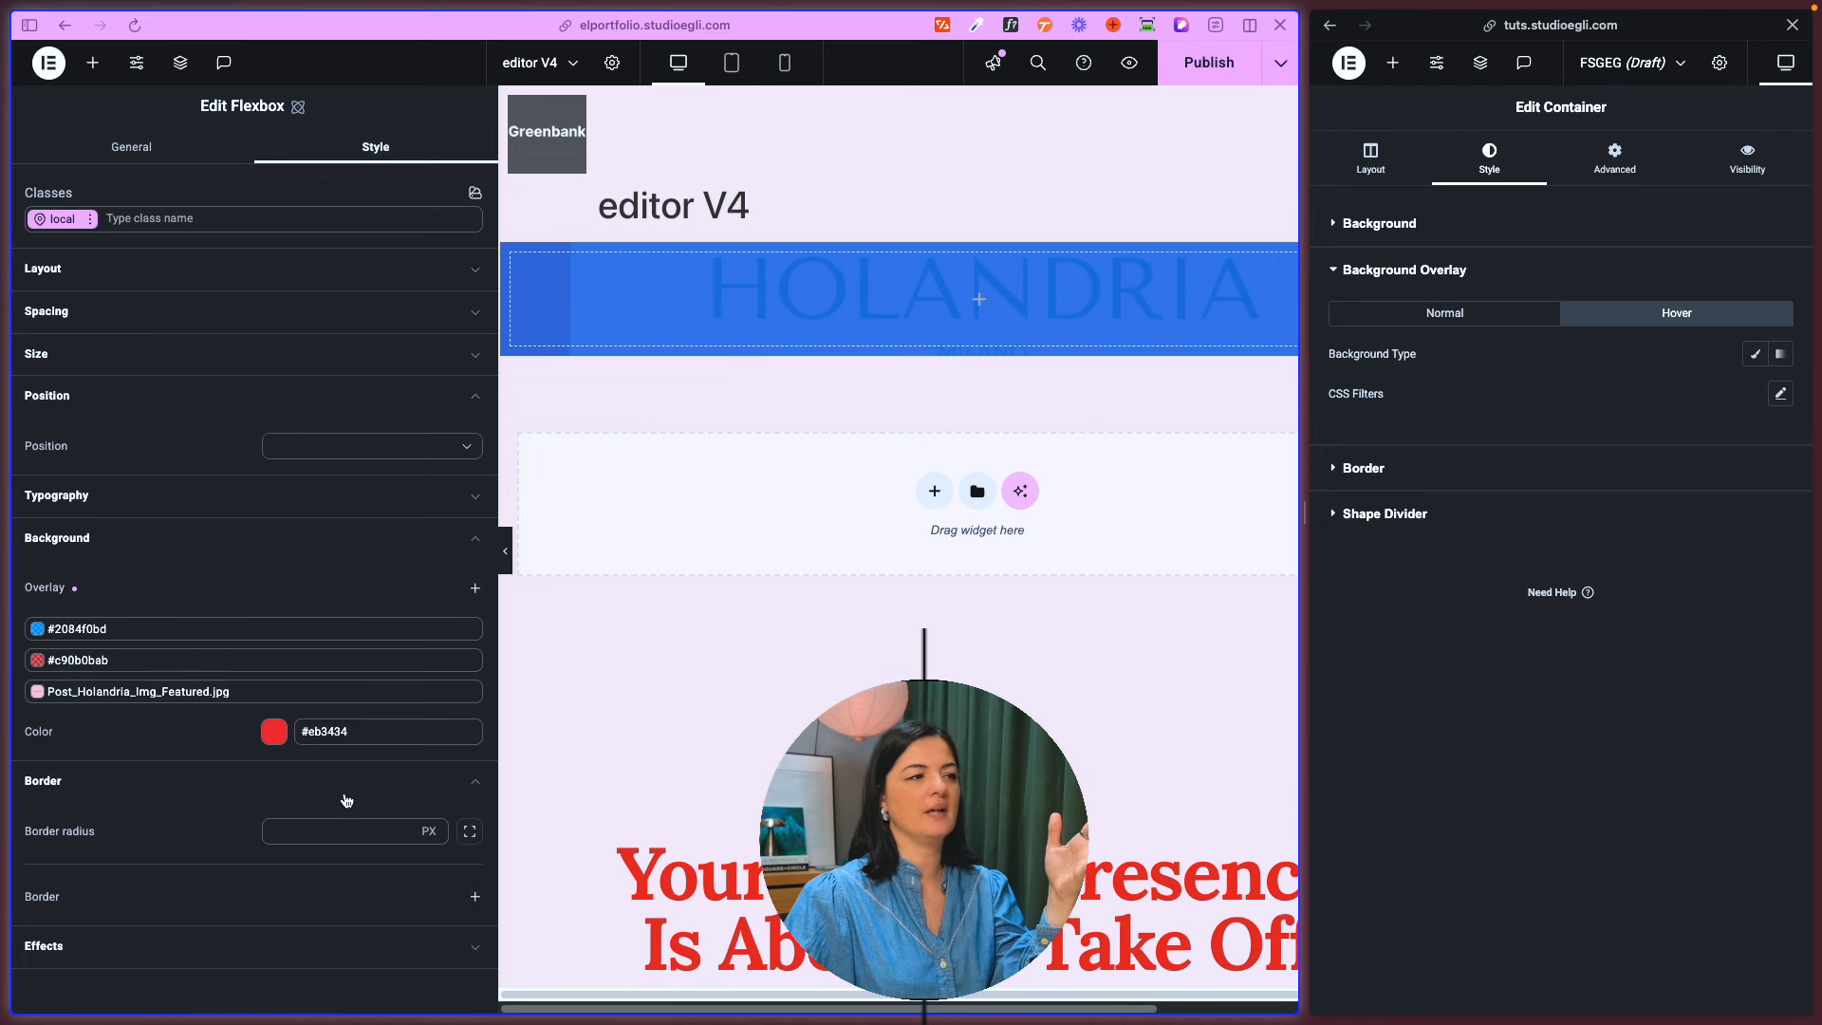
click(468, 832)
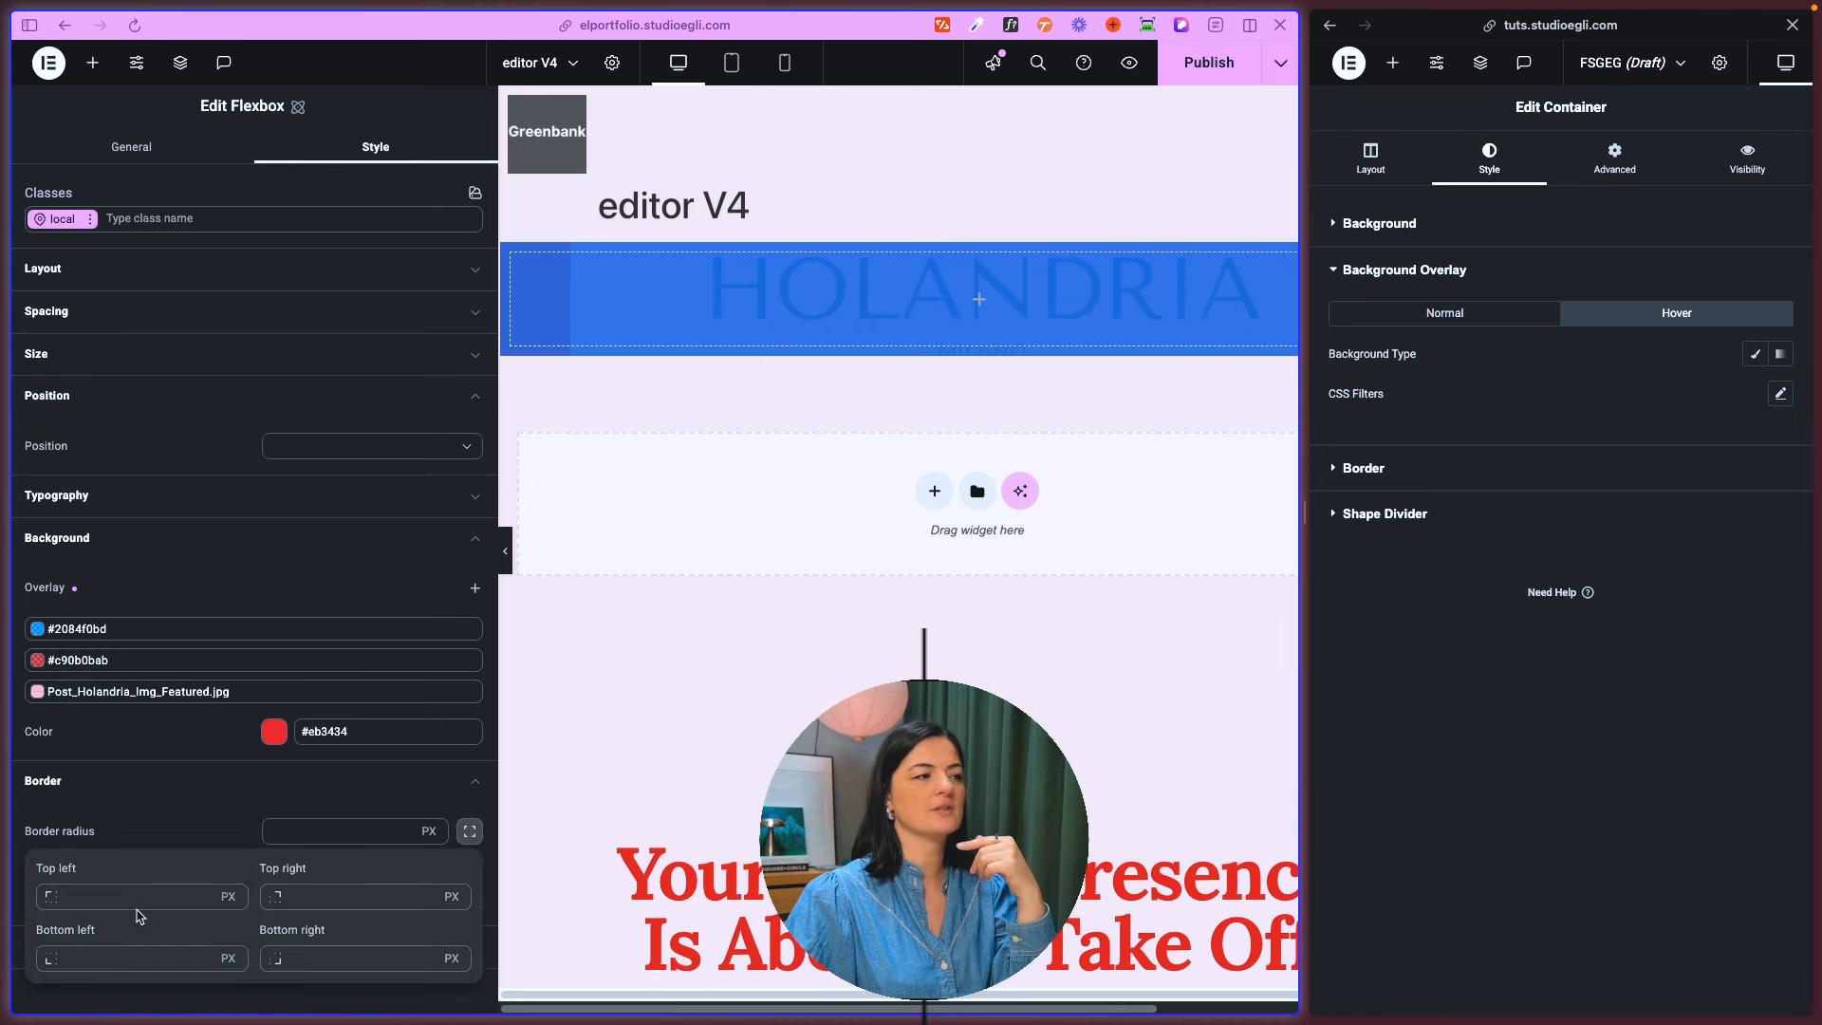
click(147, 814)
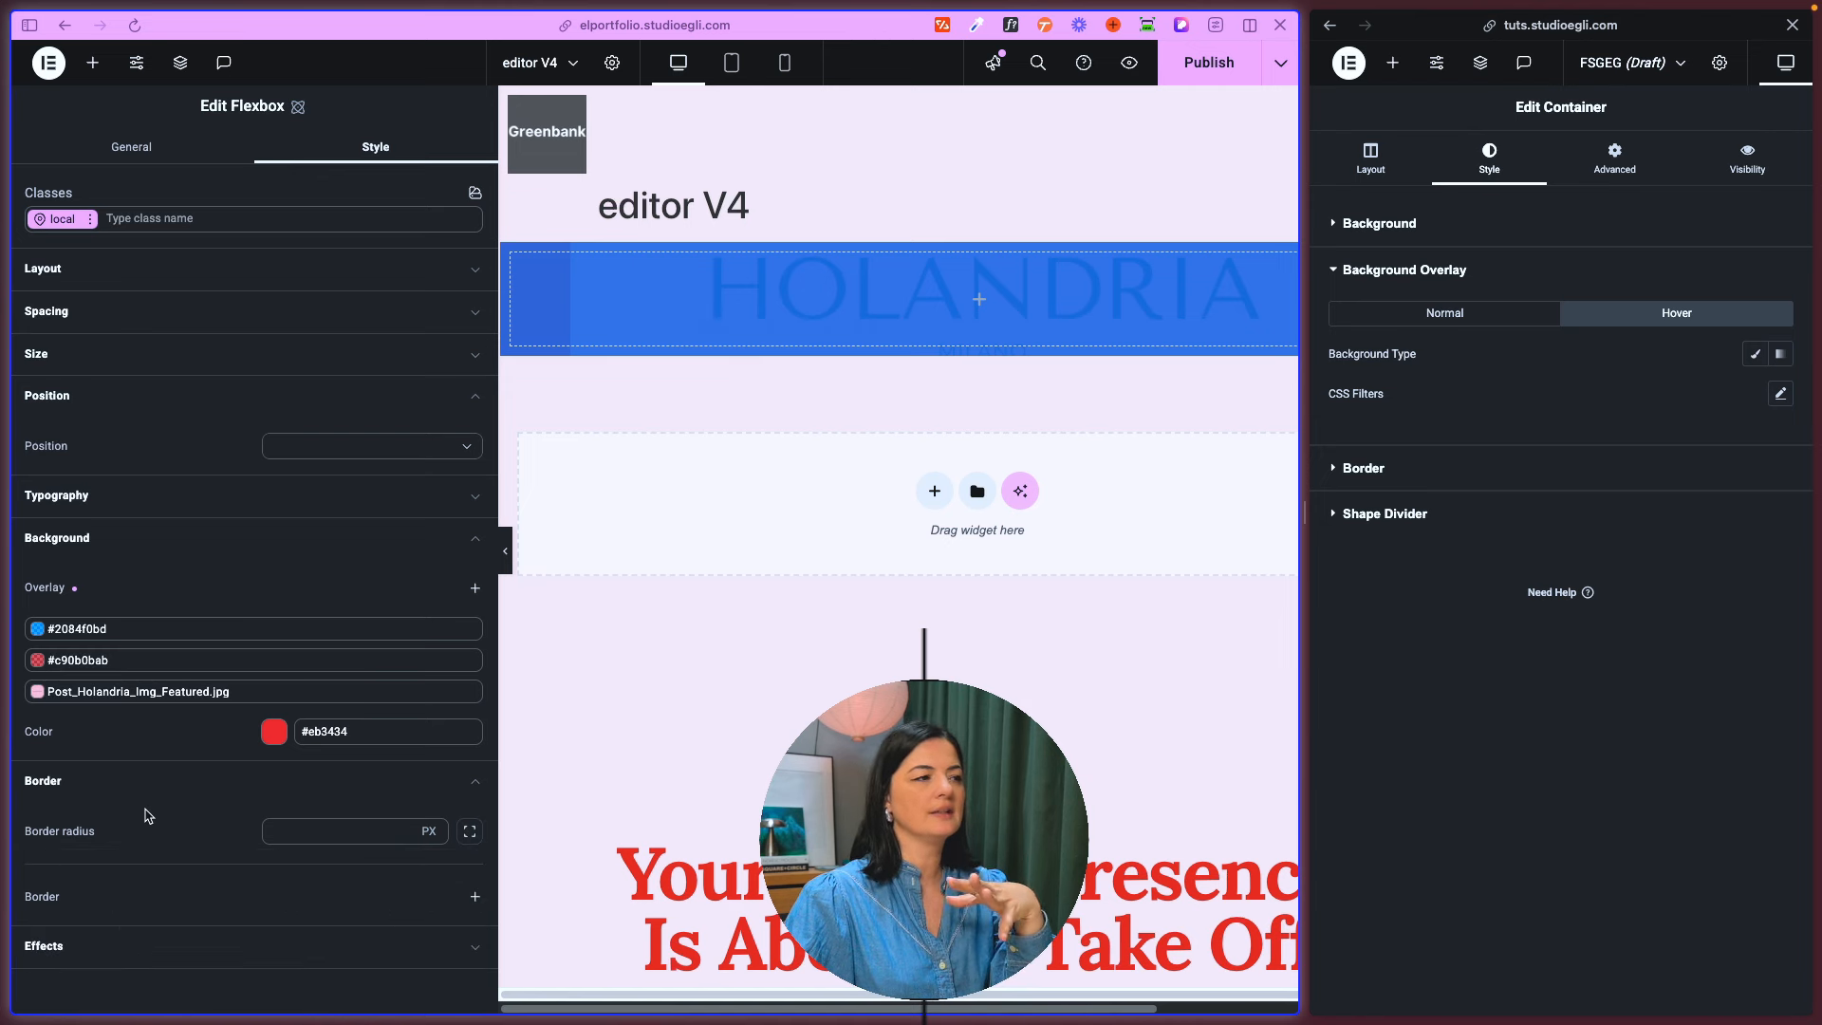
click(111, 784)
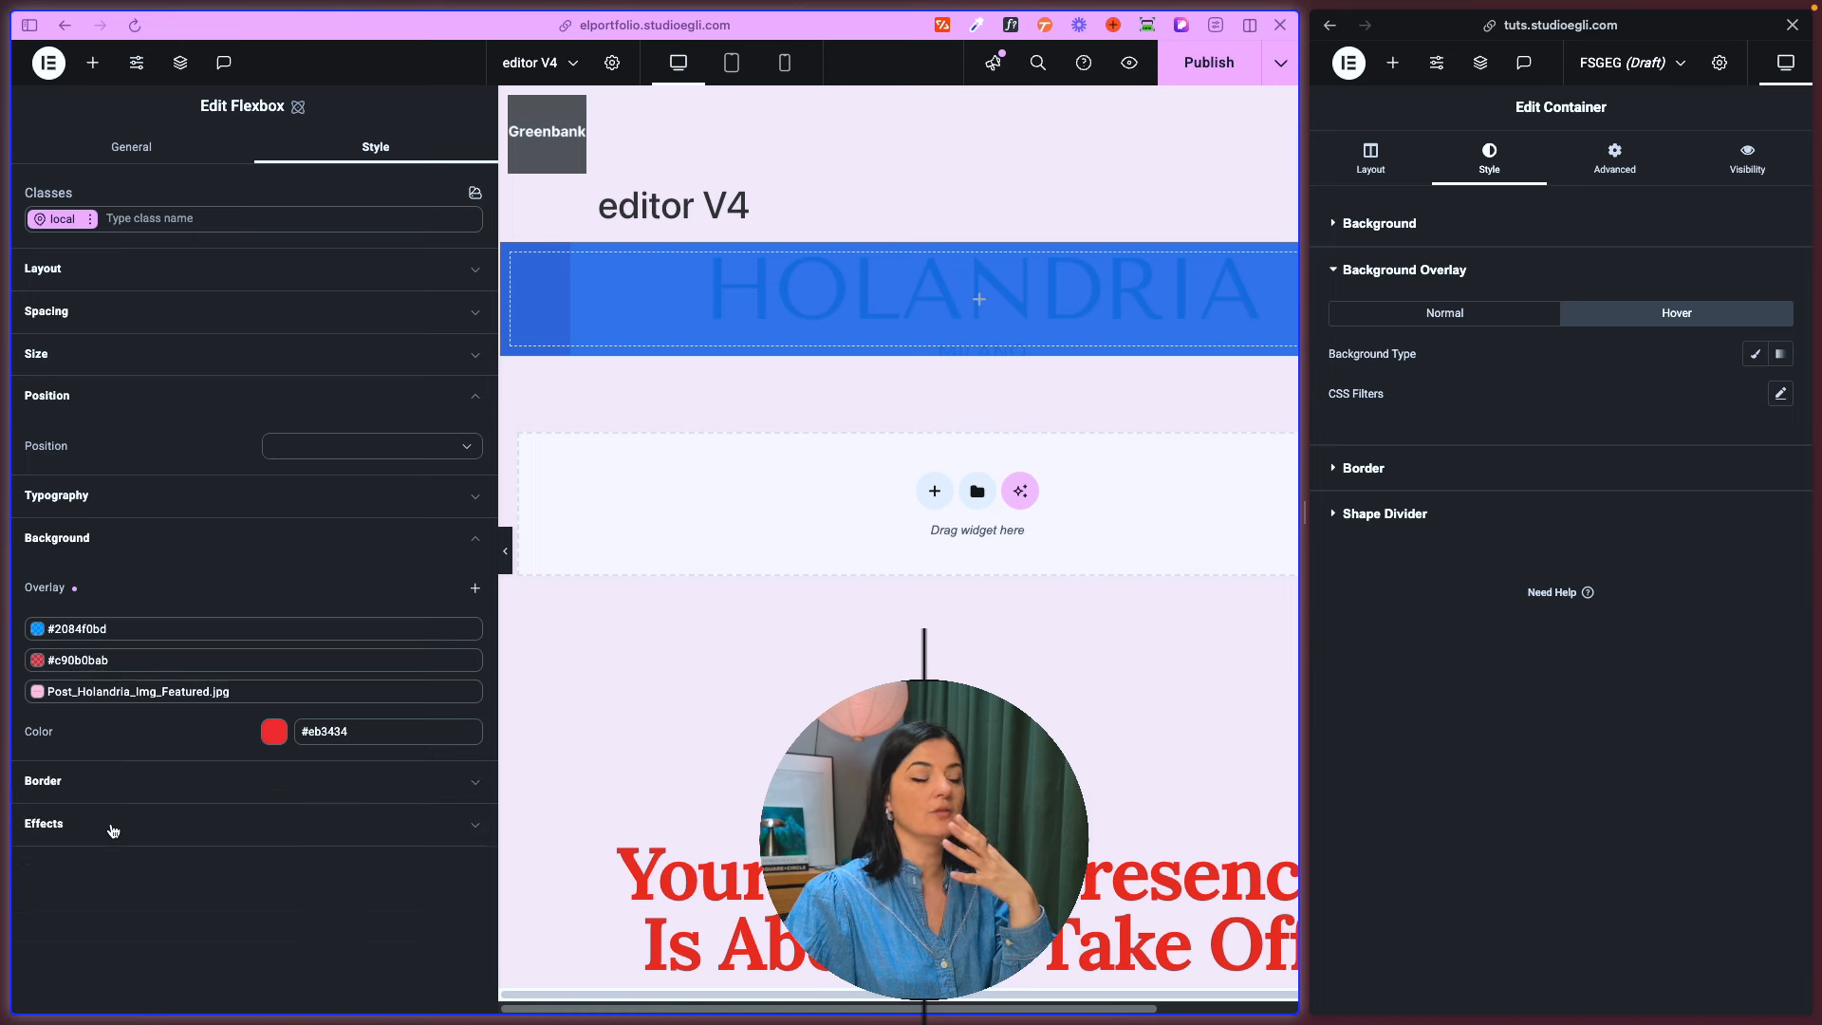
- Add a default box shadow to the flexbox, duplicate it, and remove both shadows
click(113, 832)
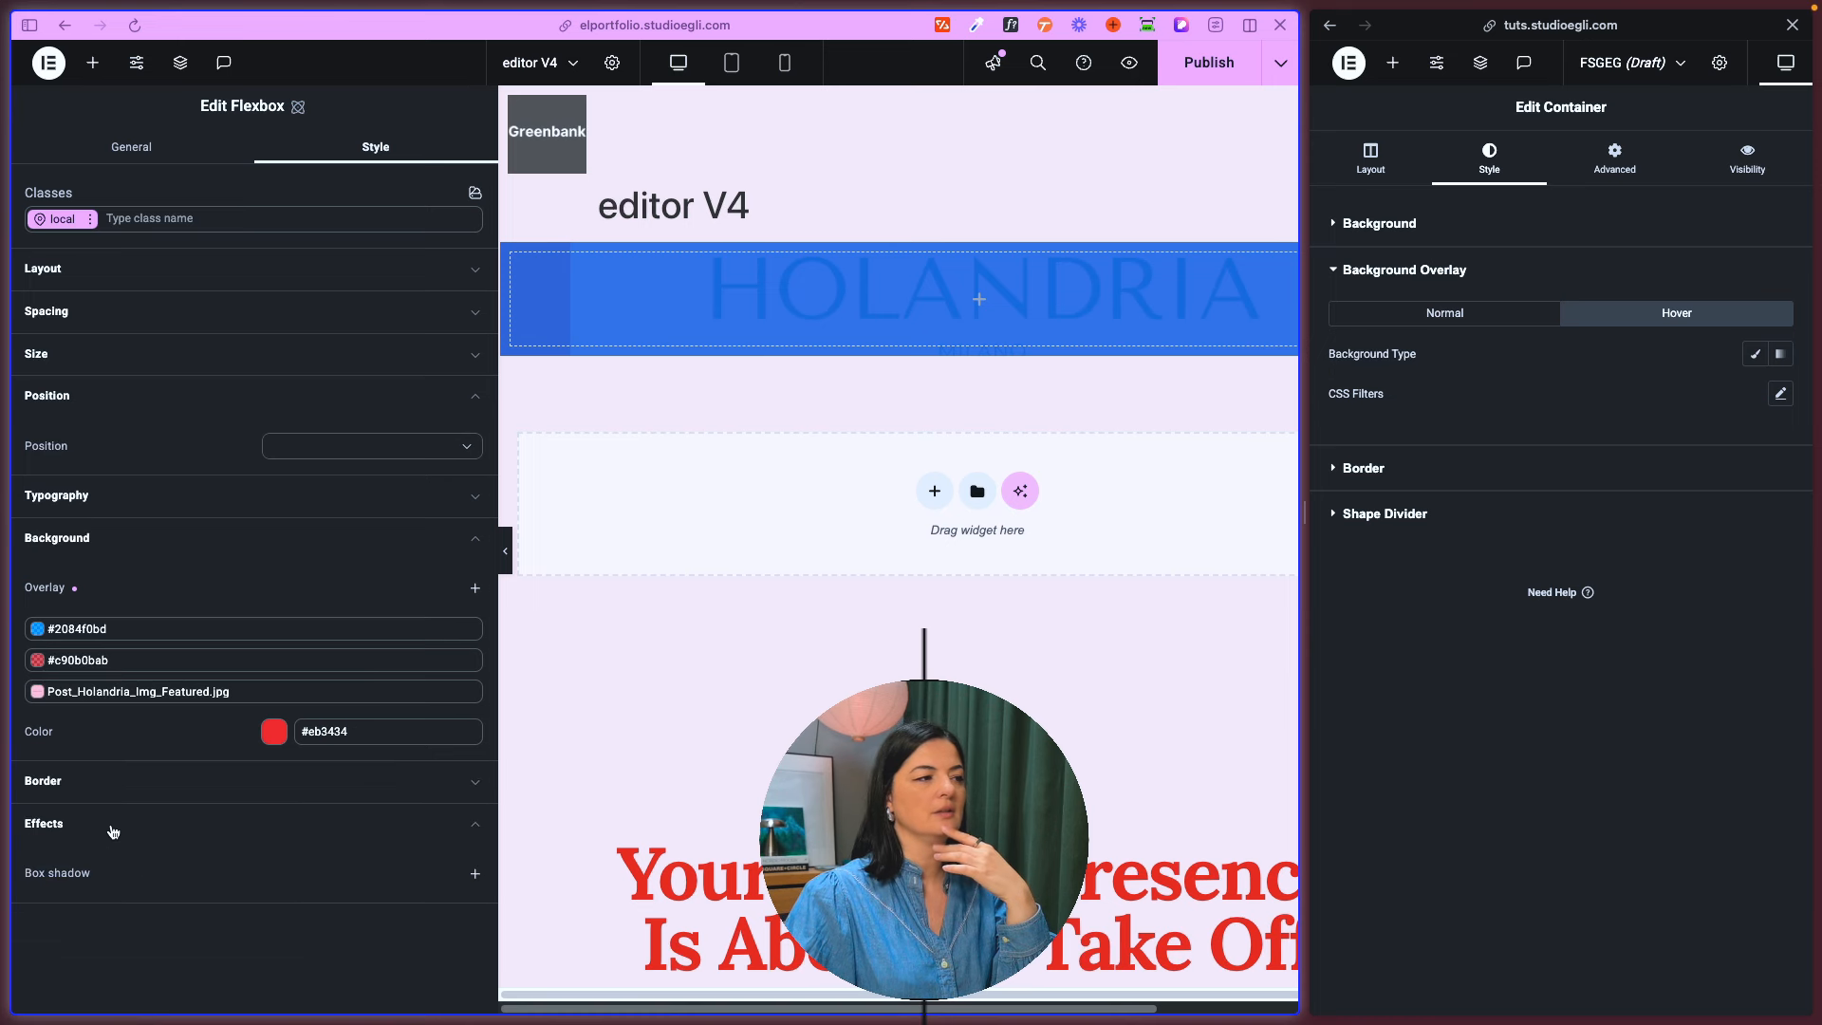
click(475, 875)
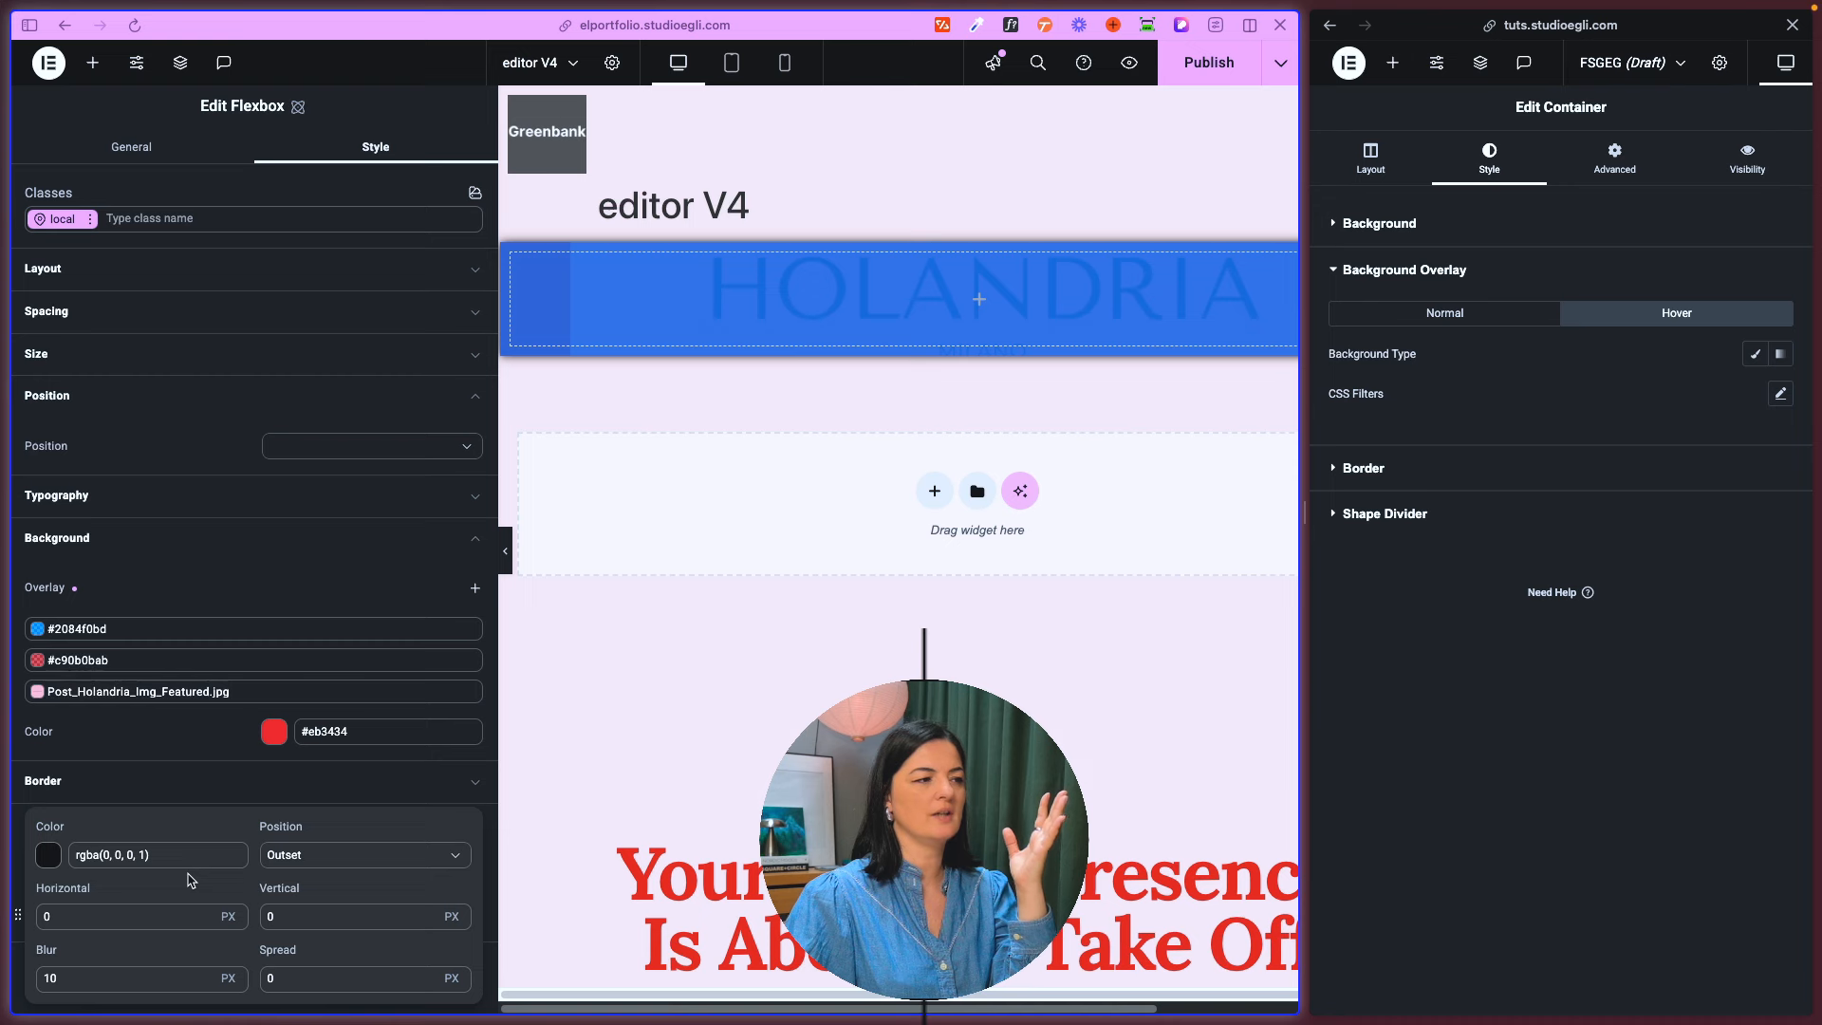
key(Escape)
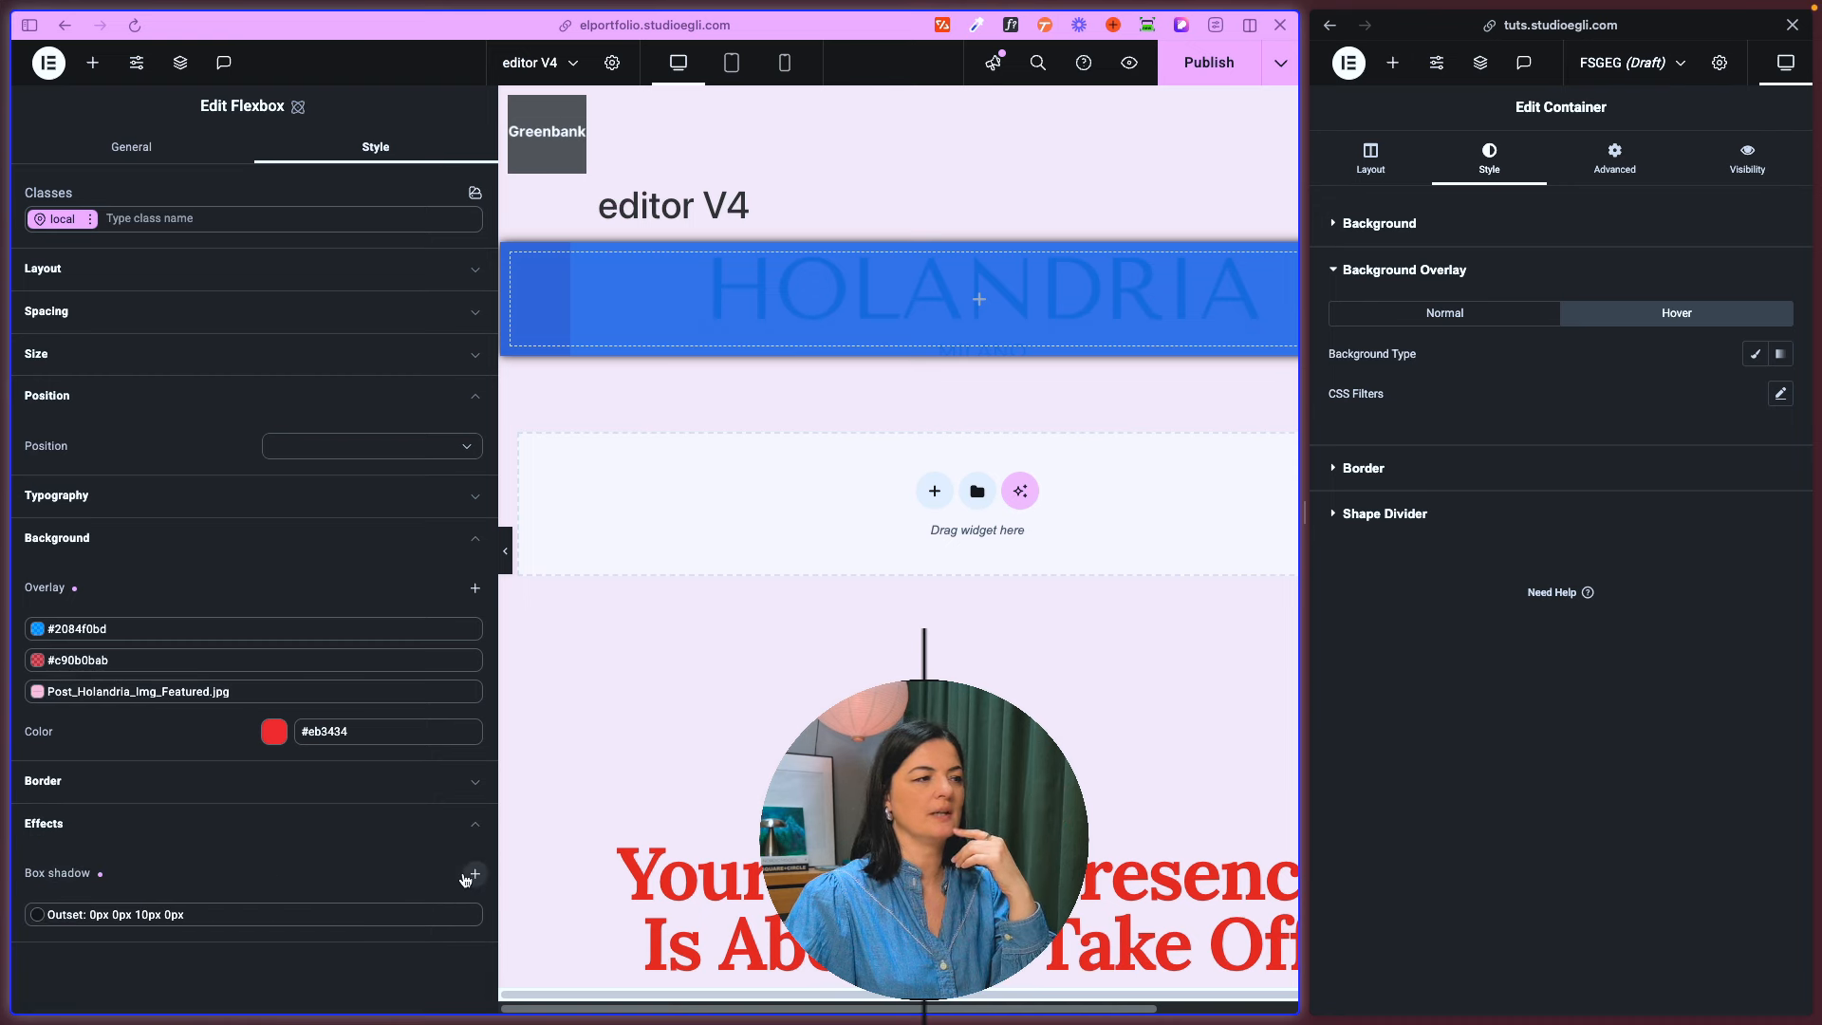
mouse_move(211, 916)
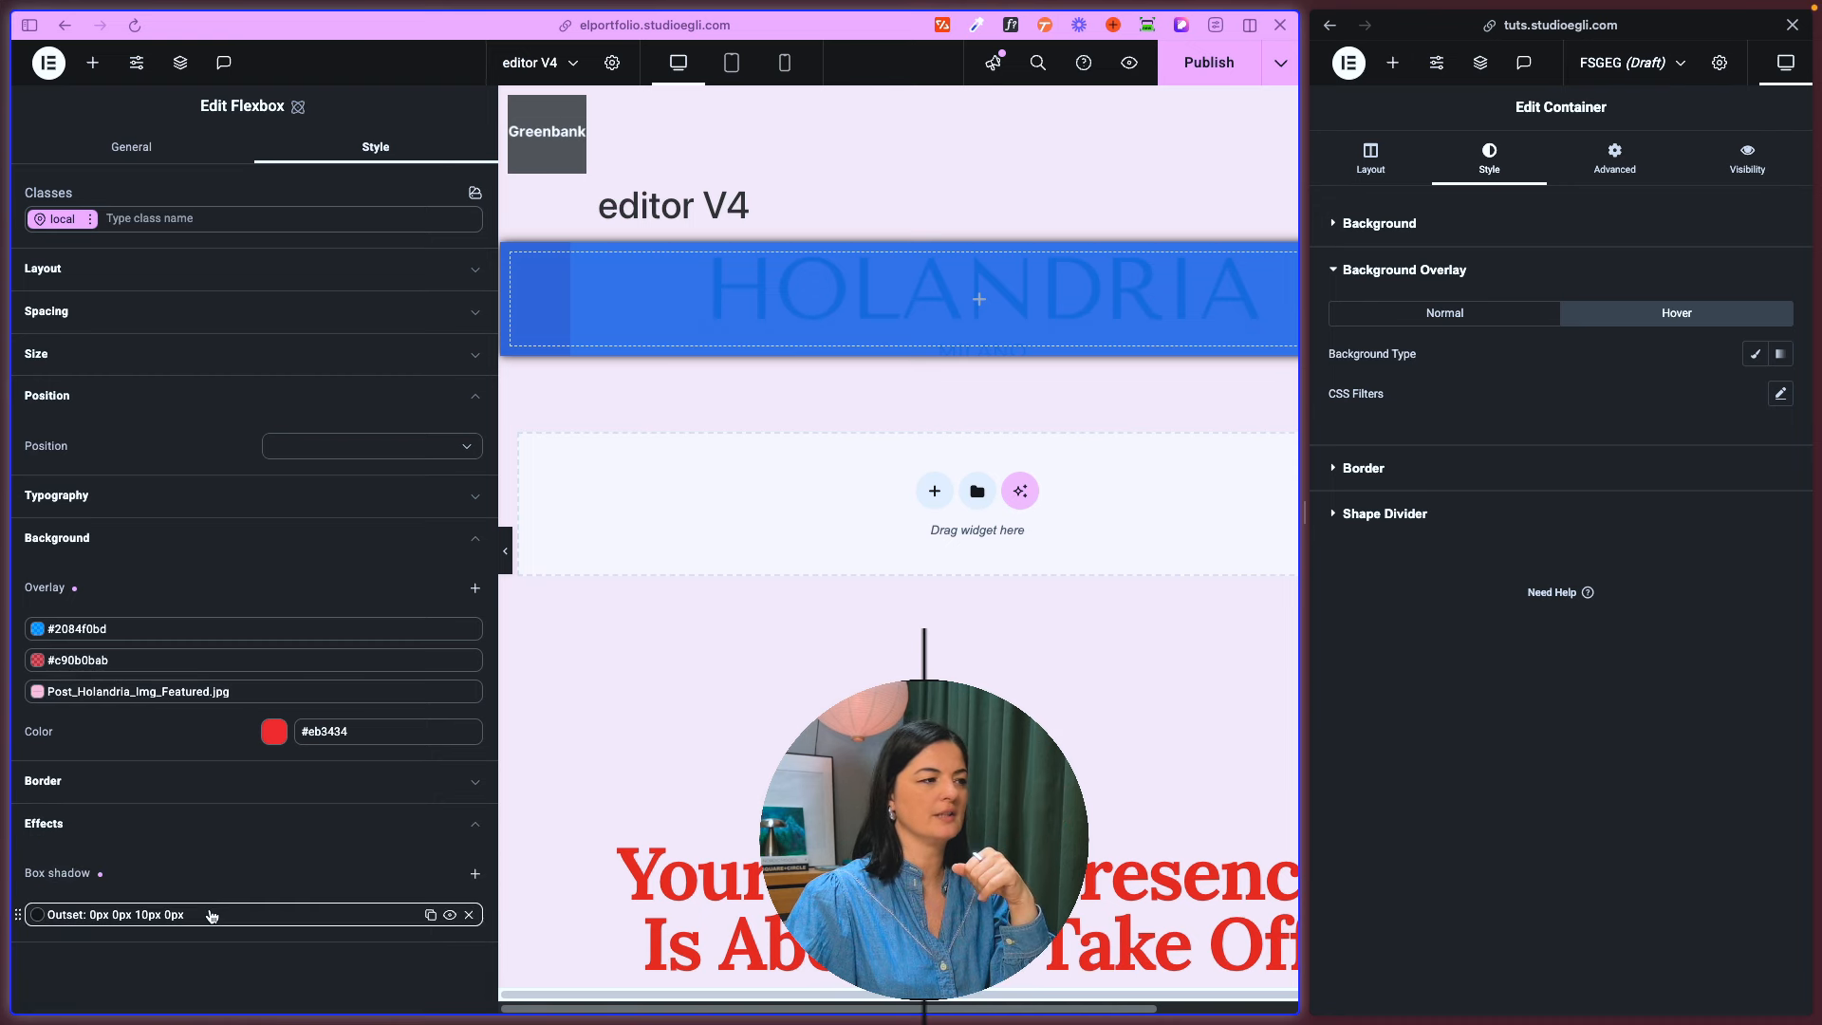
click(430, 915)
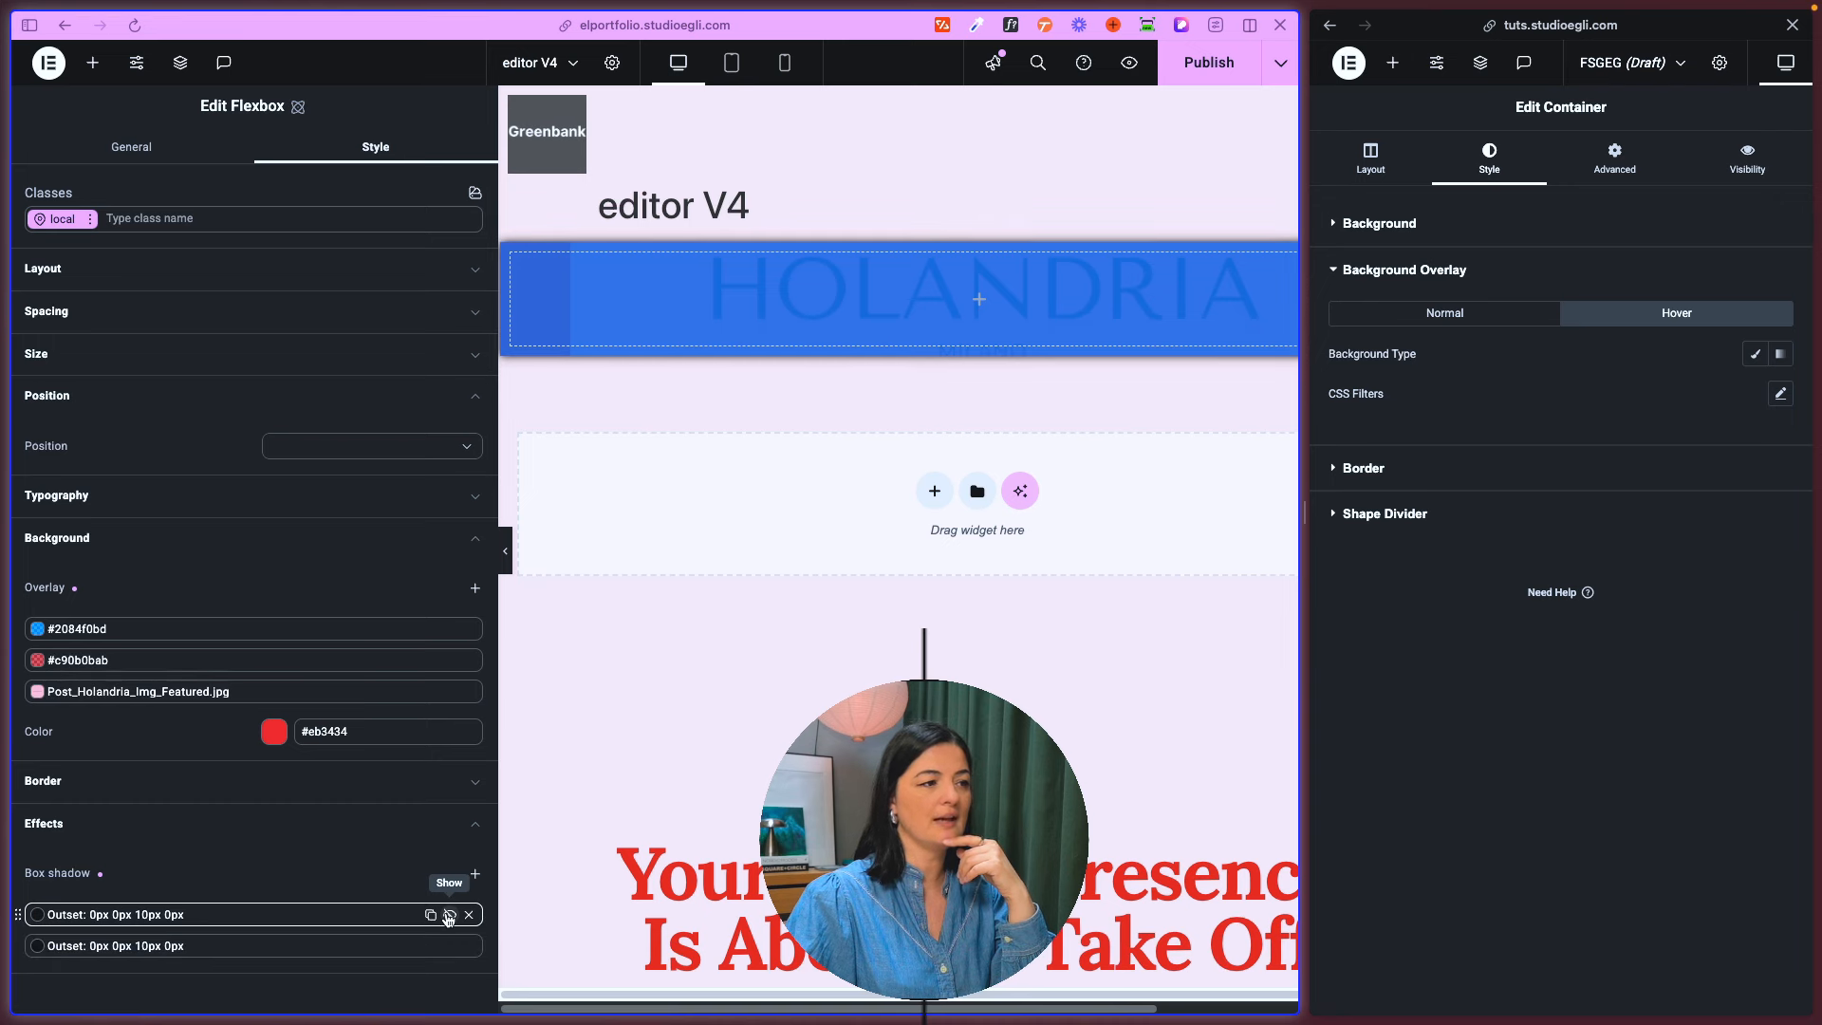
click(469, 915)
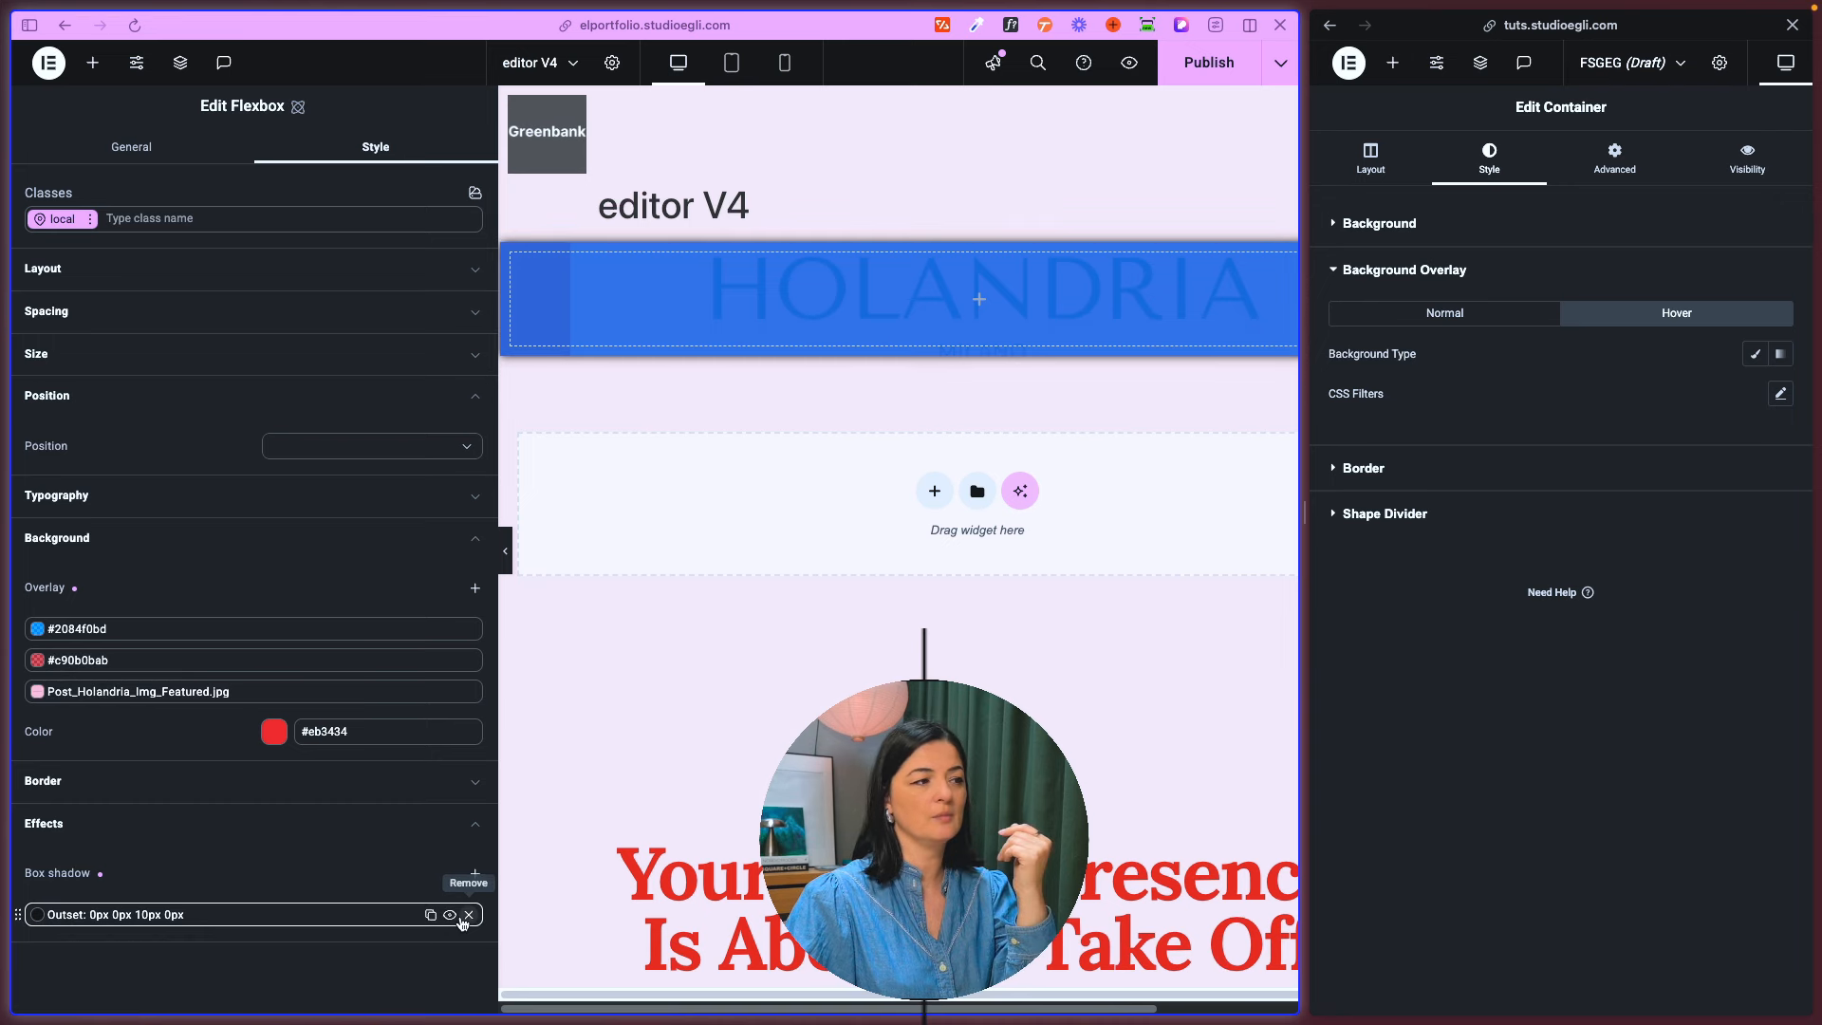
click(469, 914)
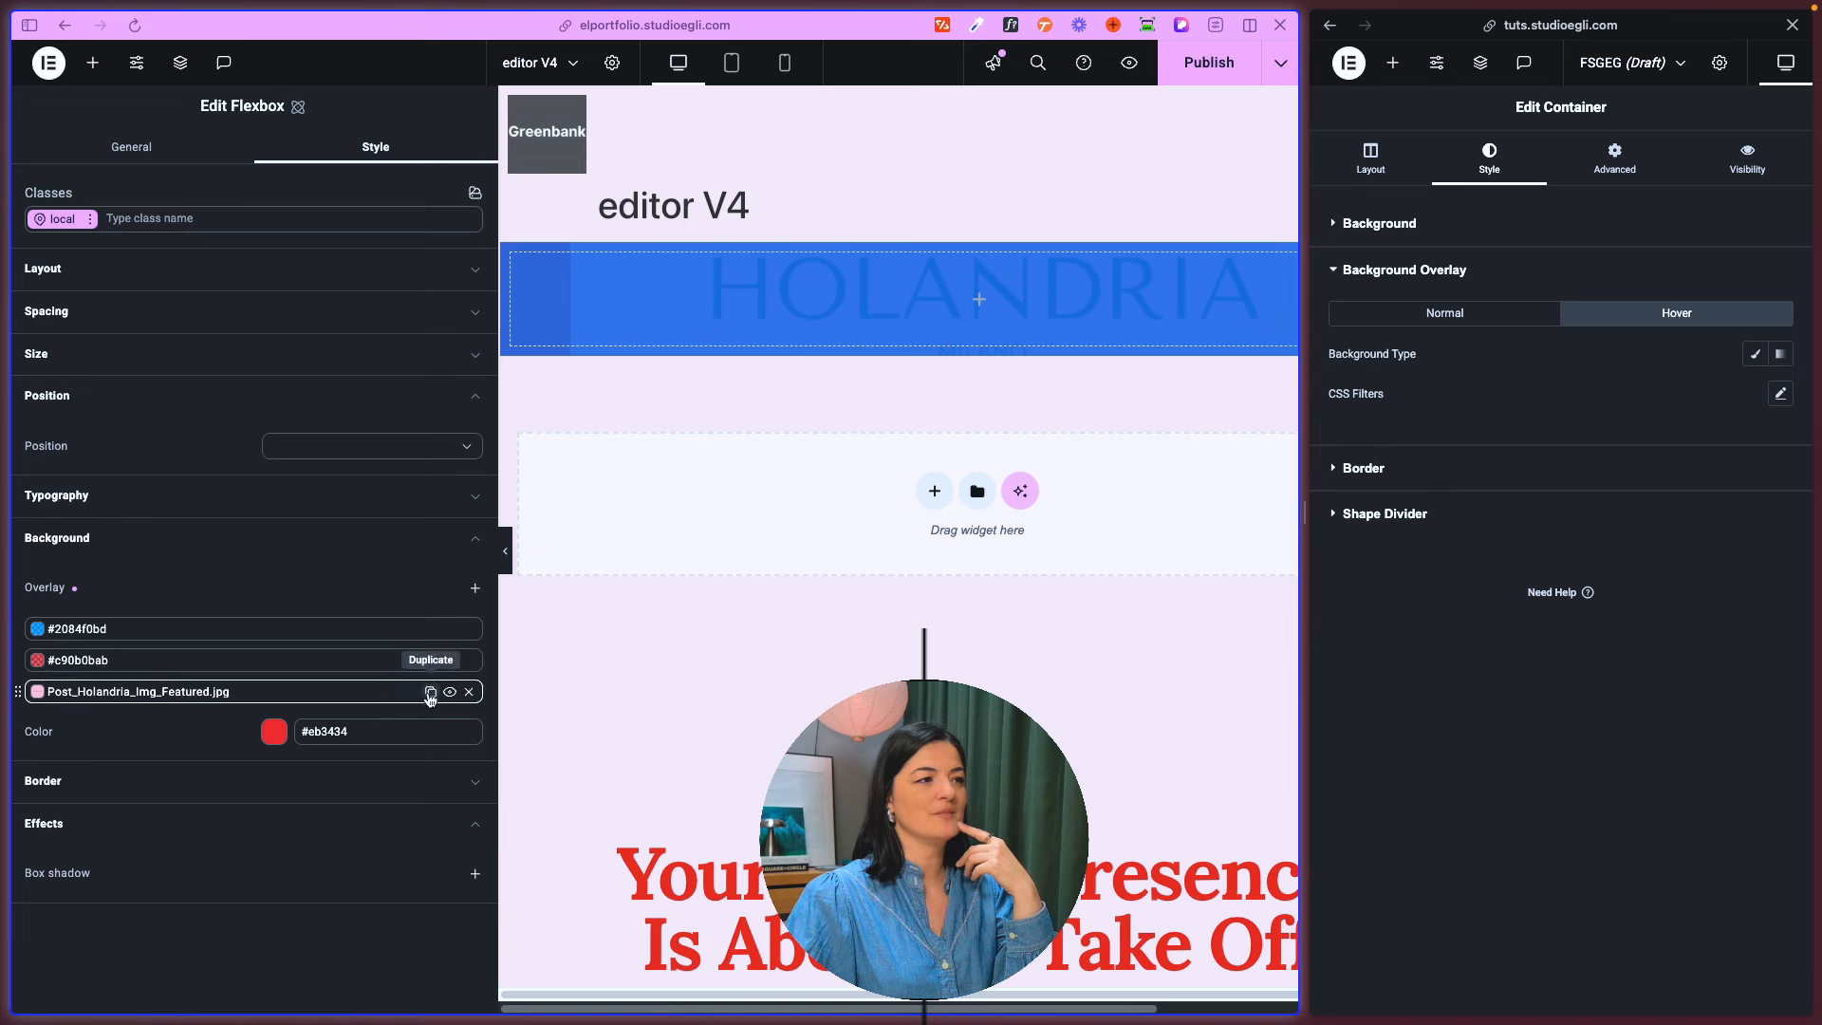
- Duplicate the blue #2084f0bd background overlay and hide the flexbox's overlays
click(443, 691)
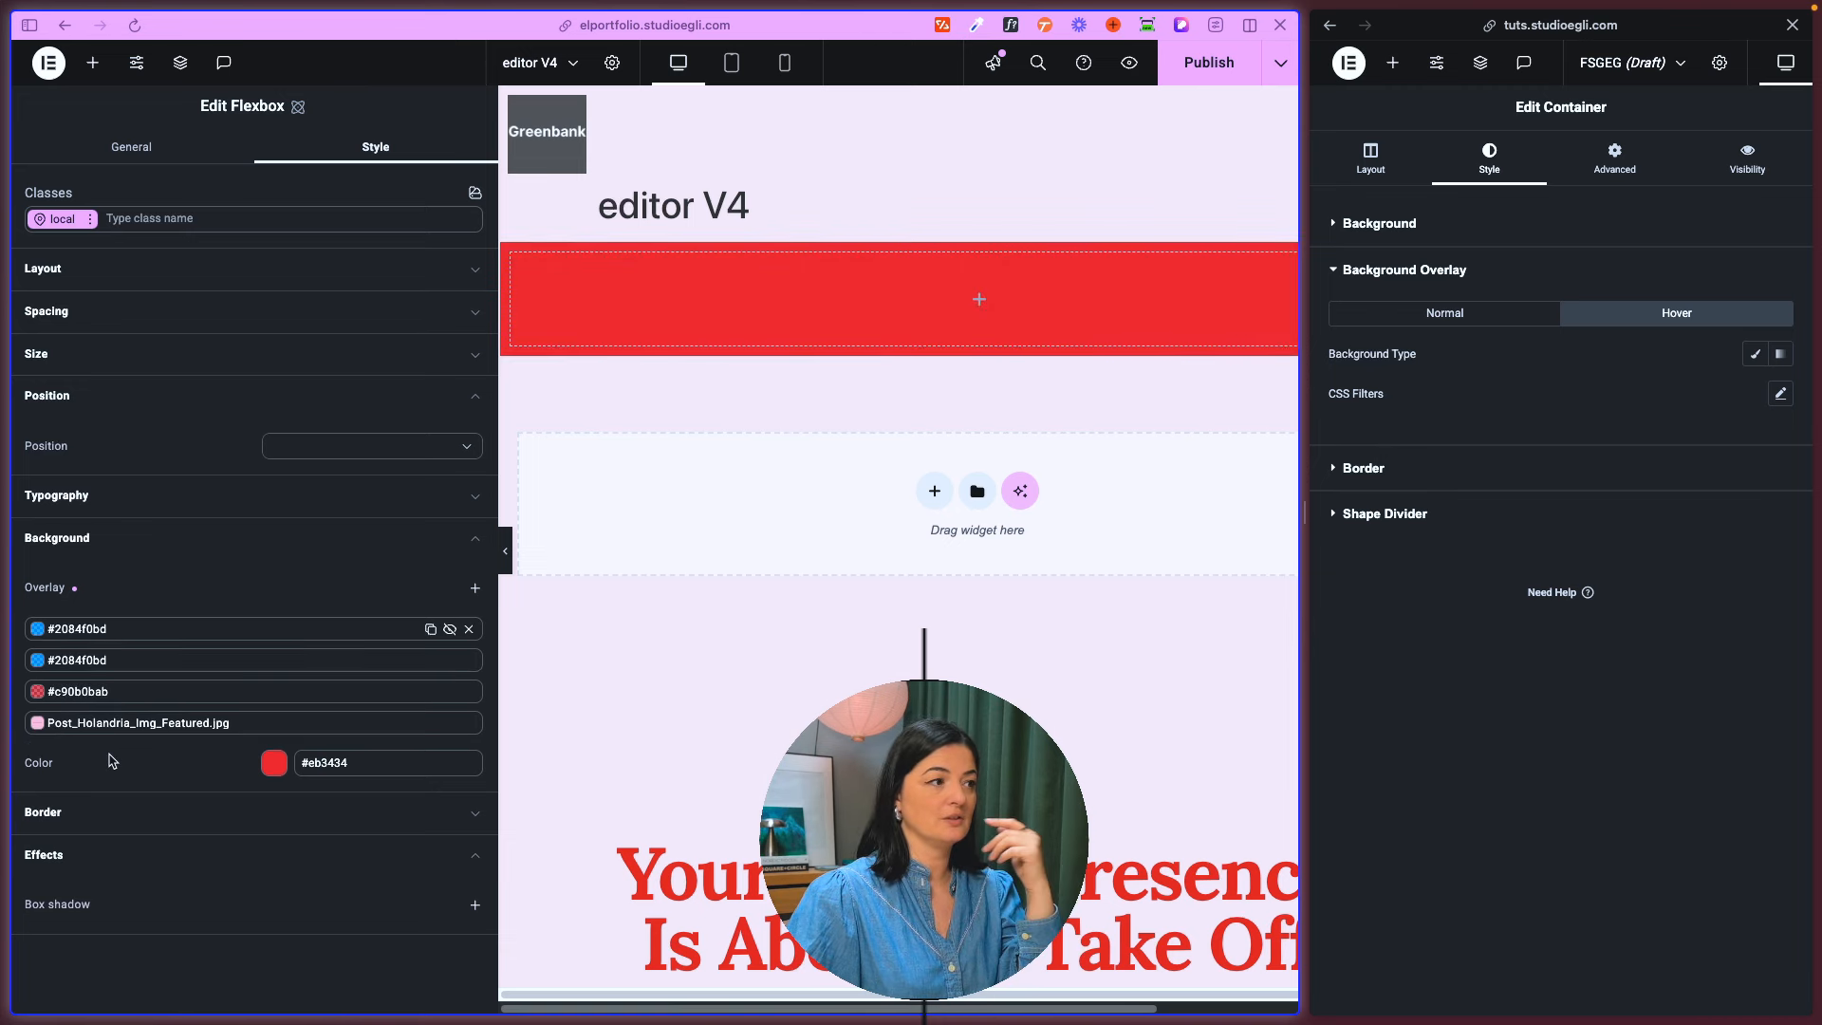
- Set the flexbox's position to Static, enlarge the editor V4 view, and check the page's scrolling behaviour
click(90, 818)
click(89, 539)
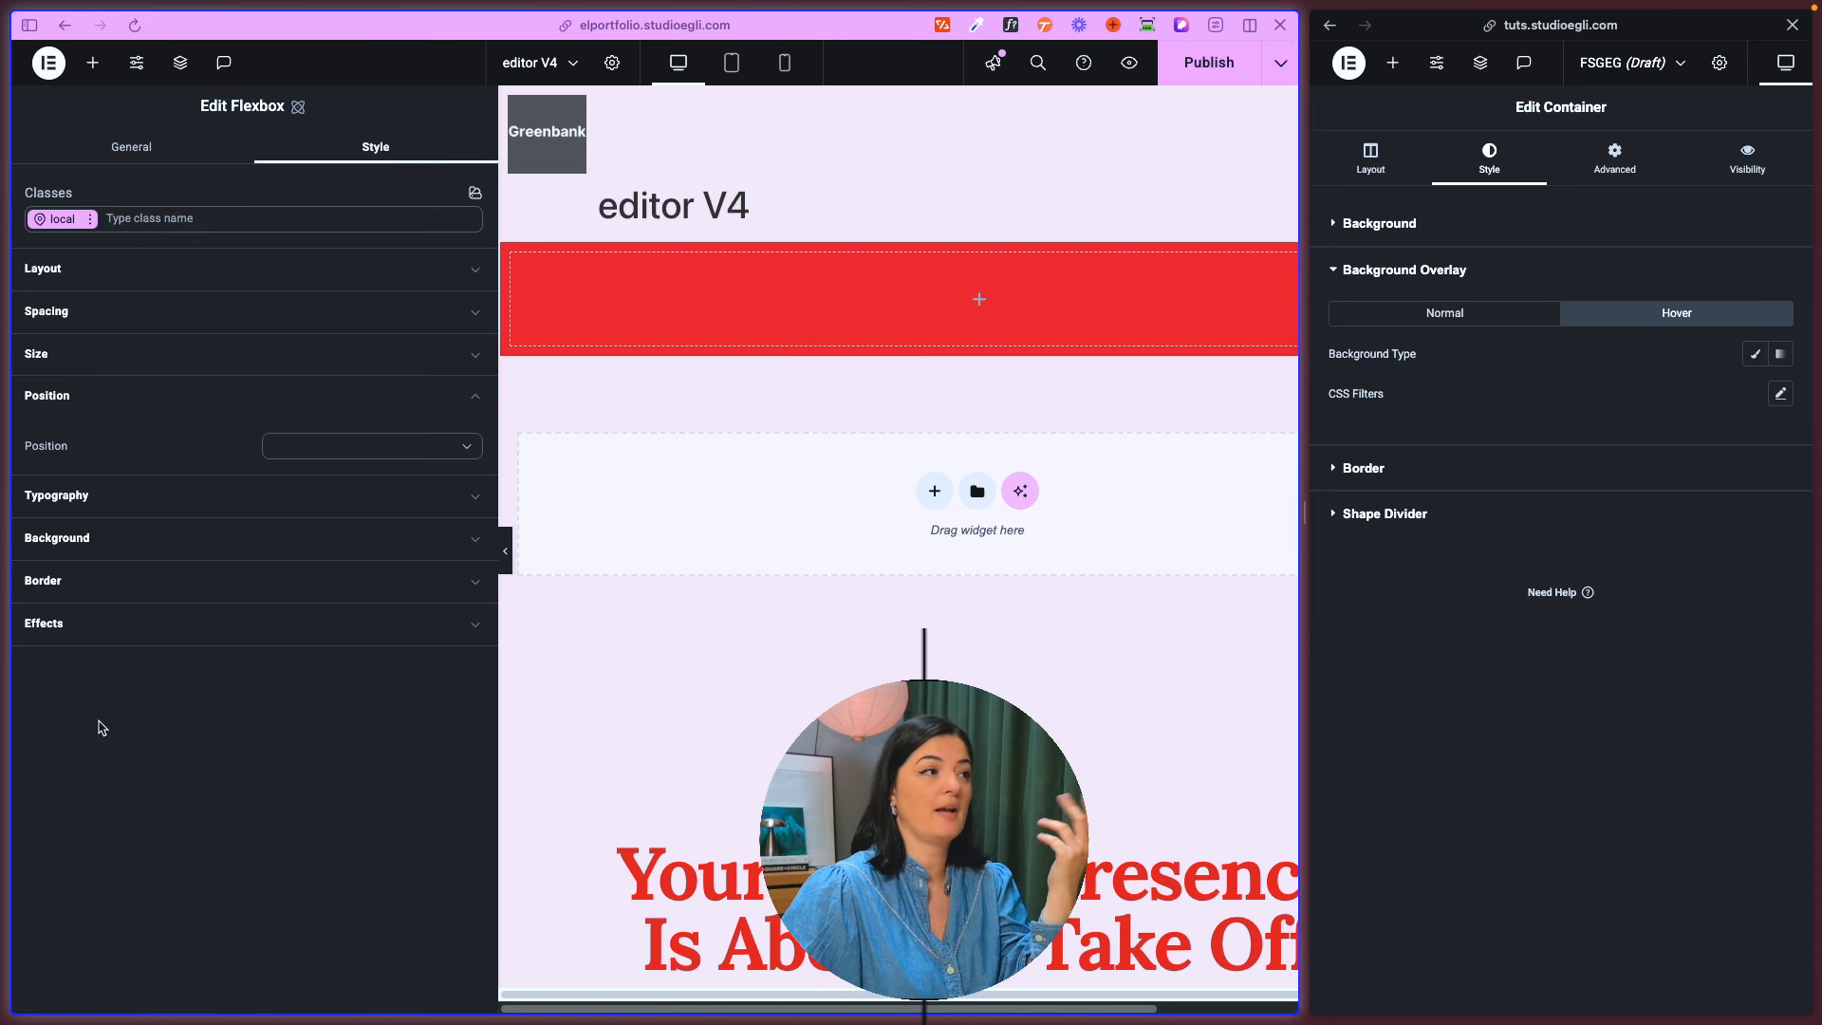
click(328, 448)
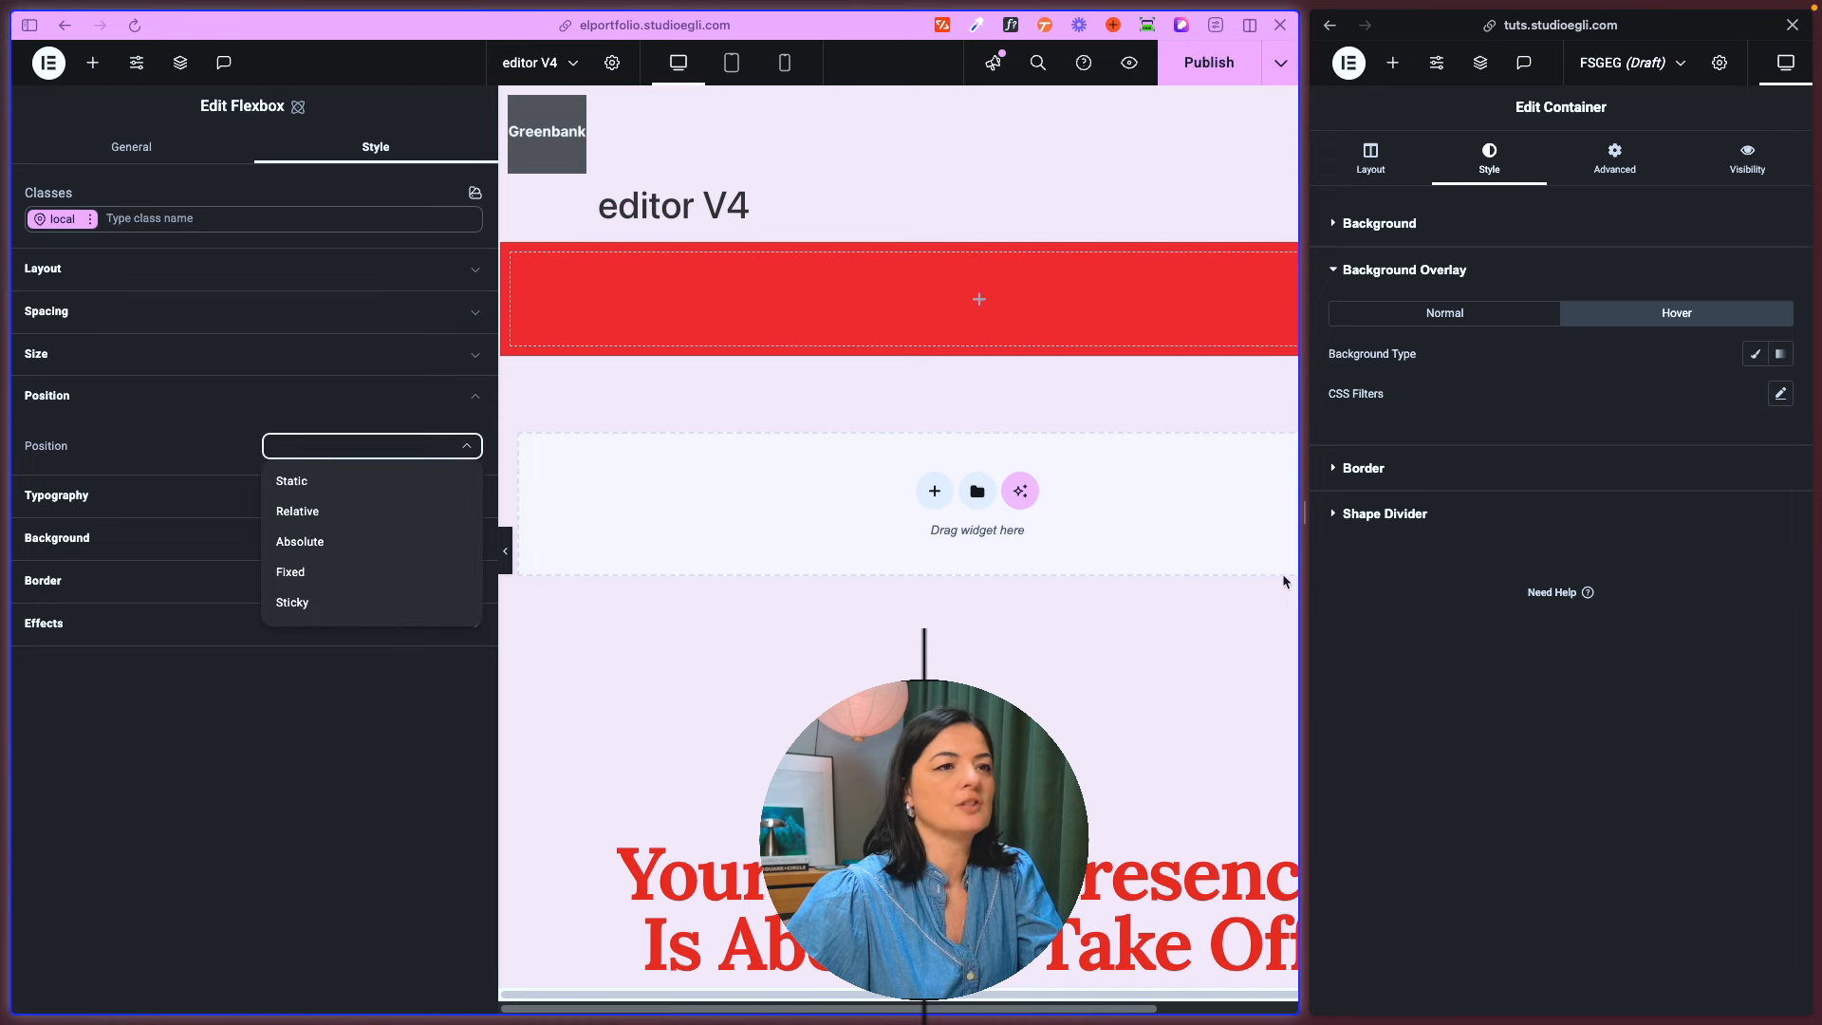
drag(1300, 571, 1589, 571)
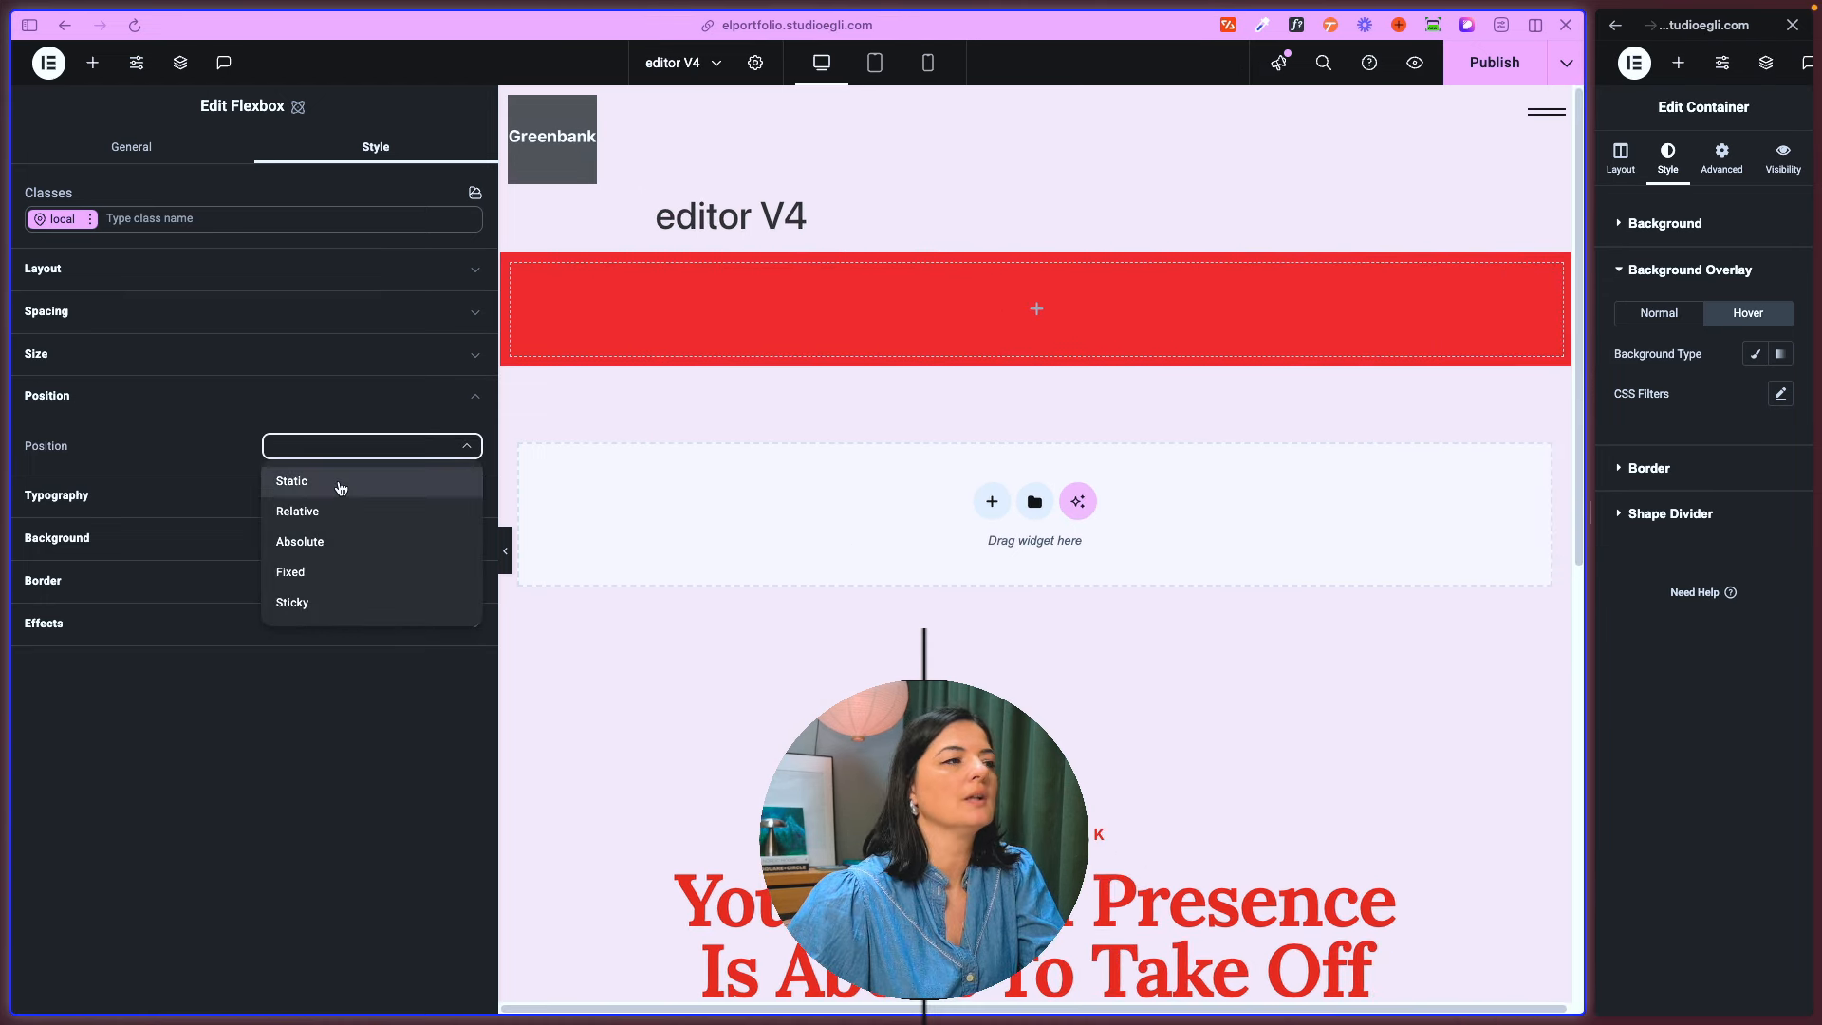
click(338, 482)
scroll(1018, 671, down, 3)
scroll(1018, 672, up, 3)
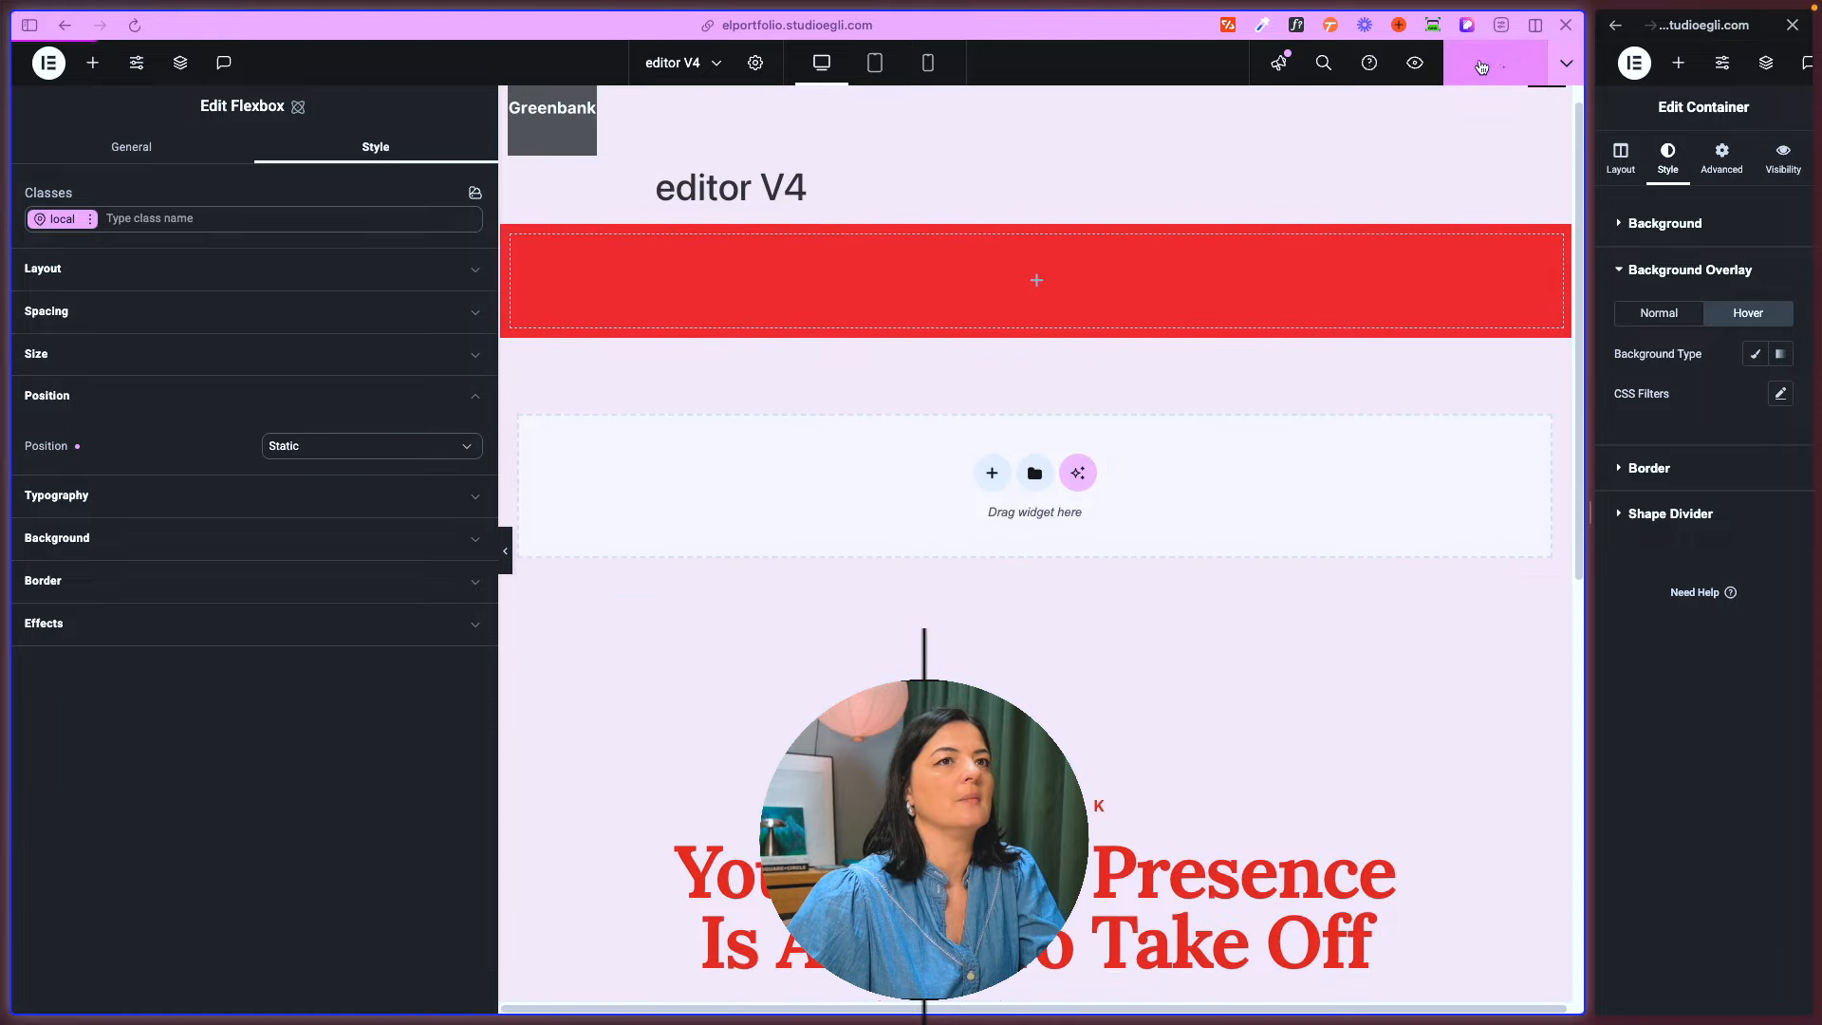
- Switch the flexbox's position to Relative, try a top offset of 3344532 px, and clear that offset
click(374, 447)
click(307, 512)
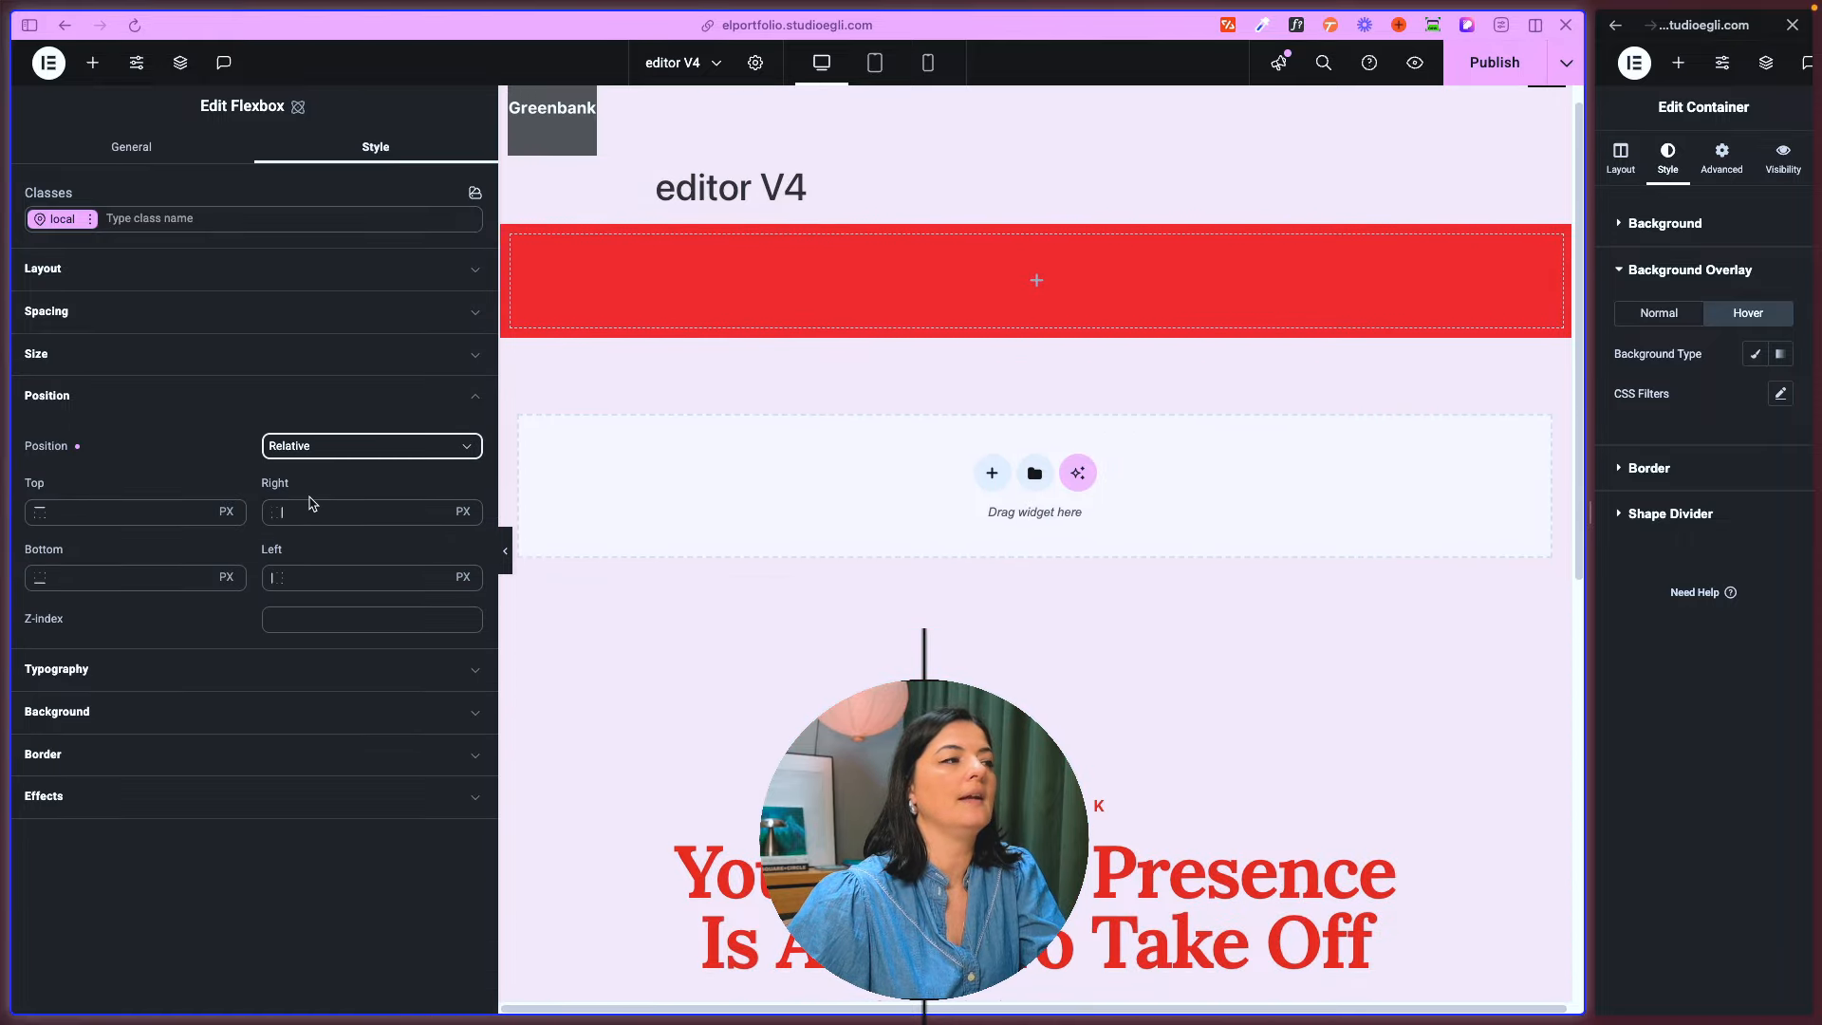
click(147, 520)
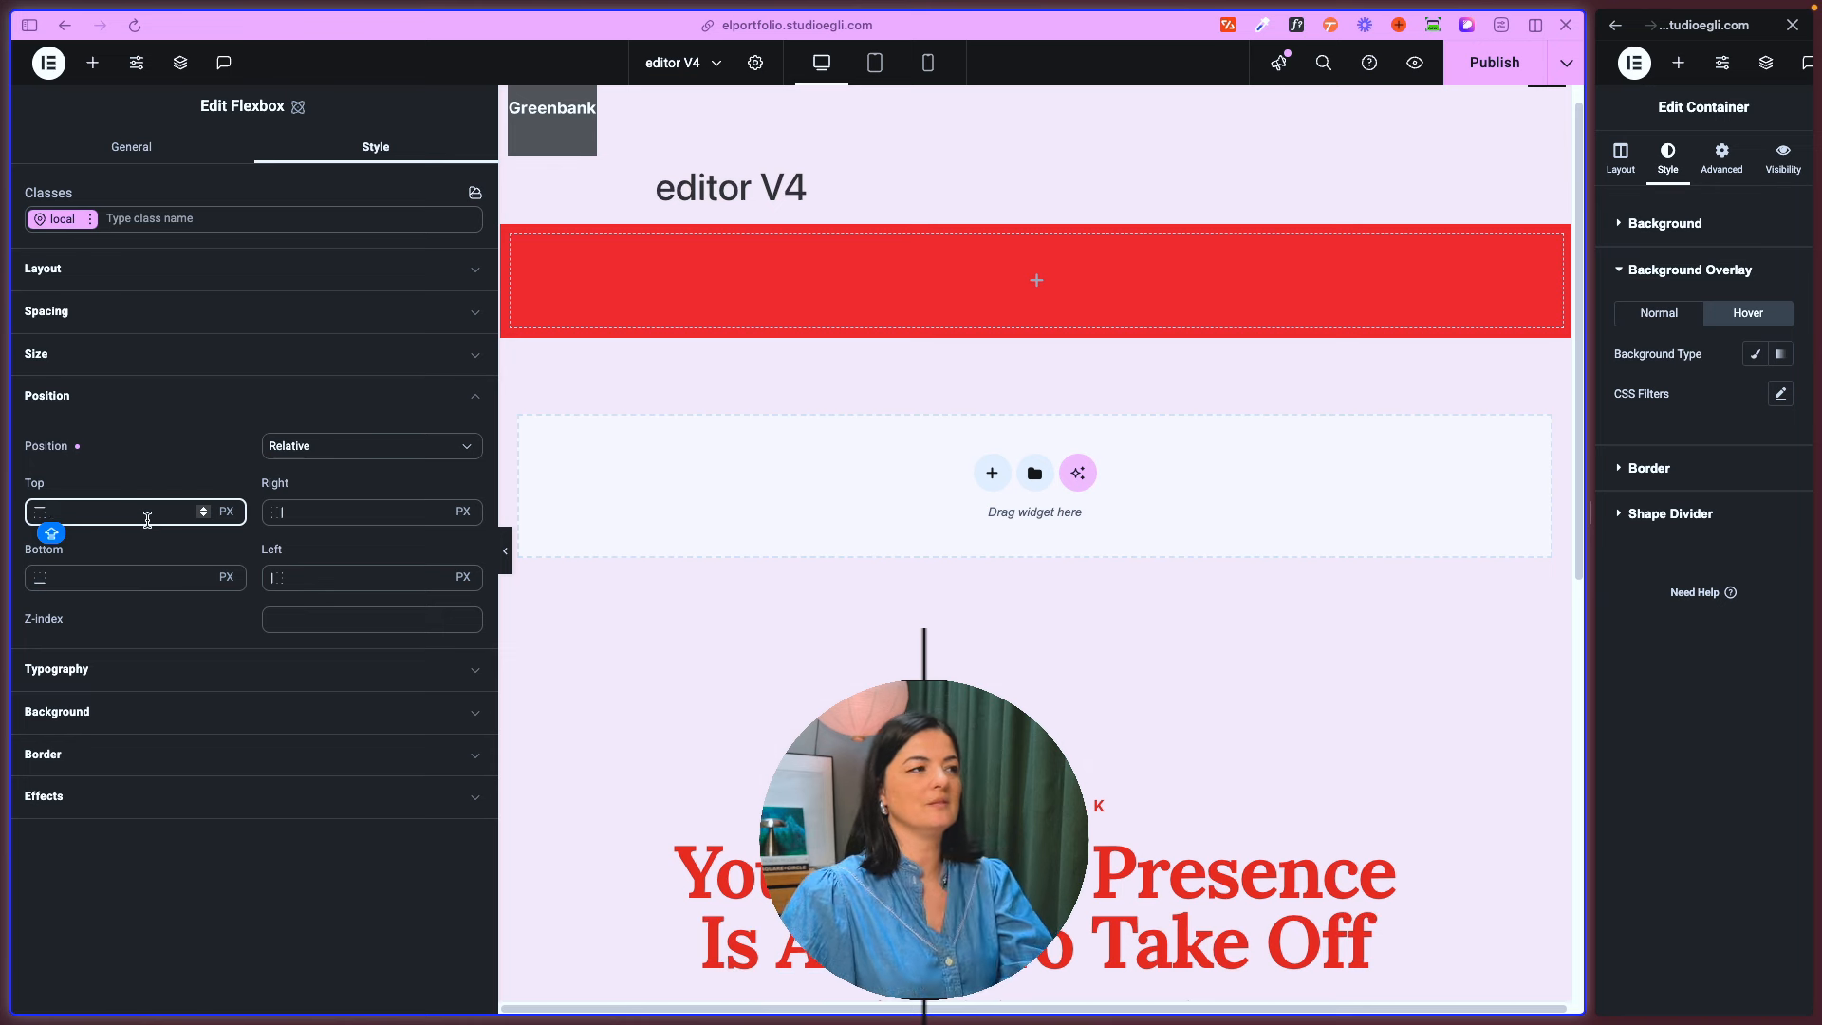
text(3344532)
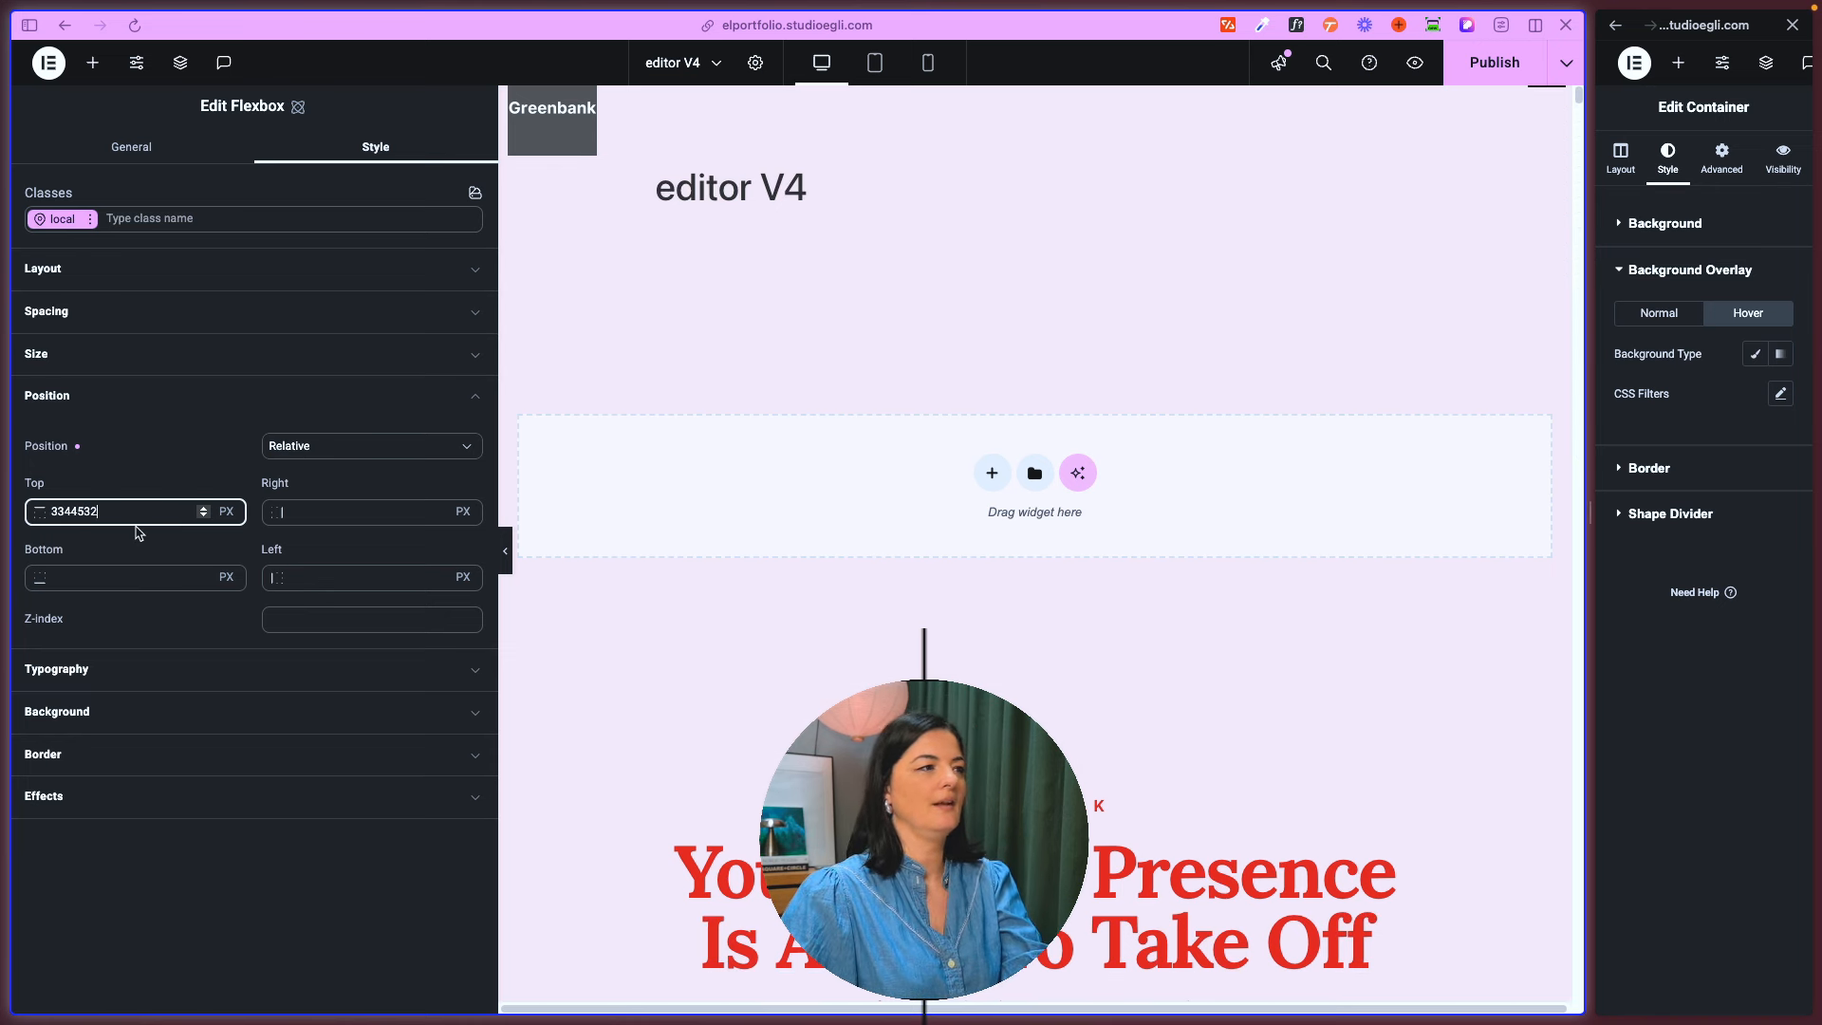
key(BackSpace)
key(BackSpace)
key(BackSpace)
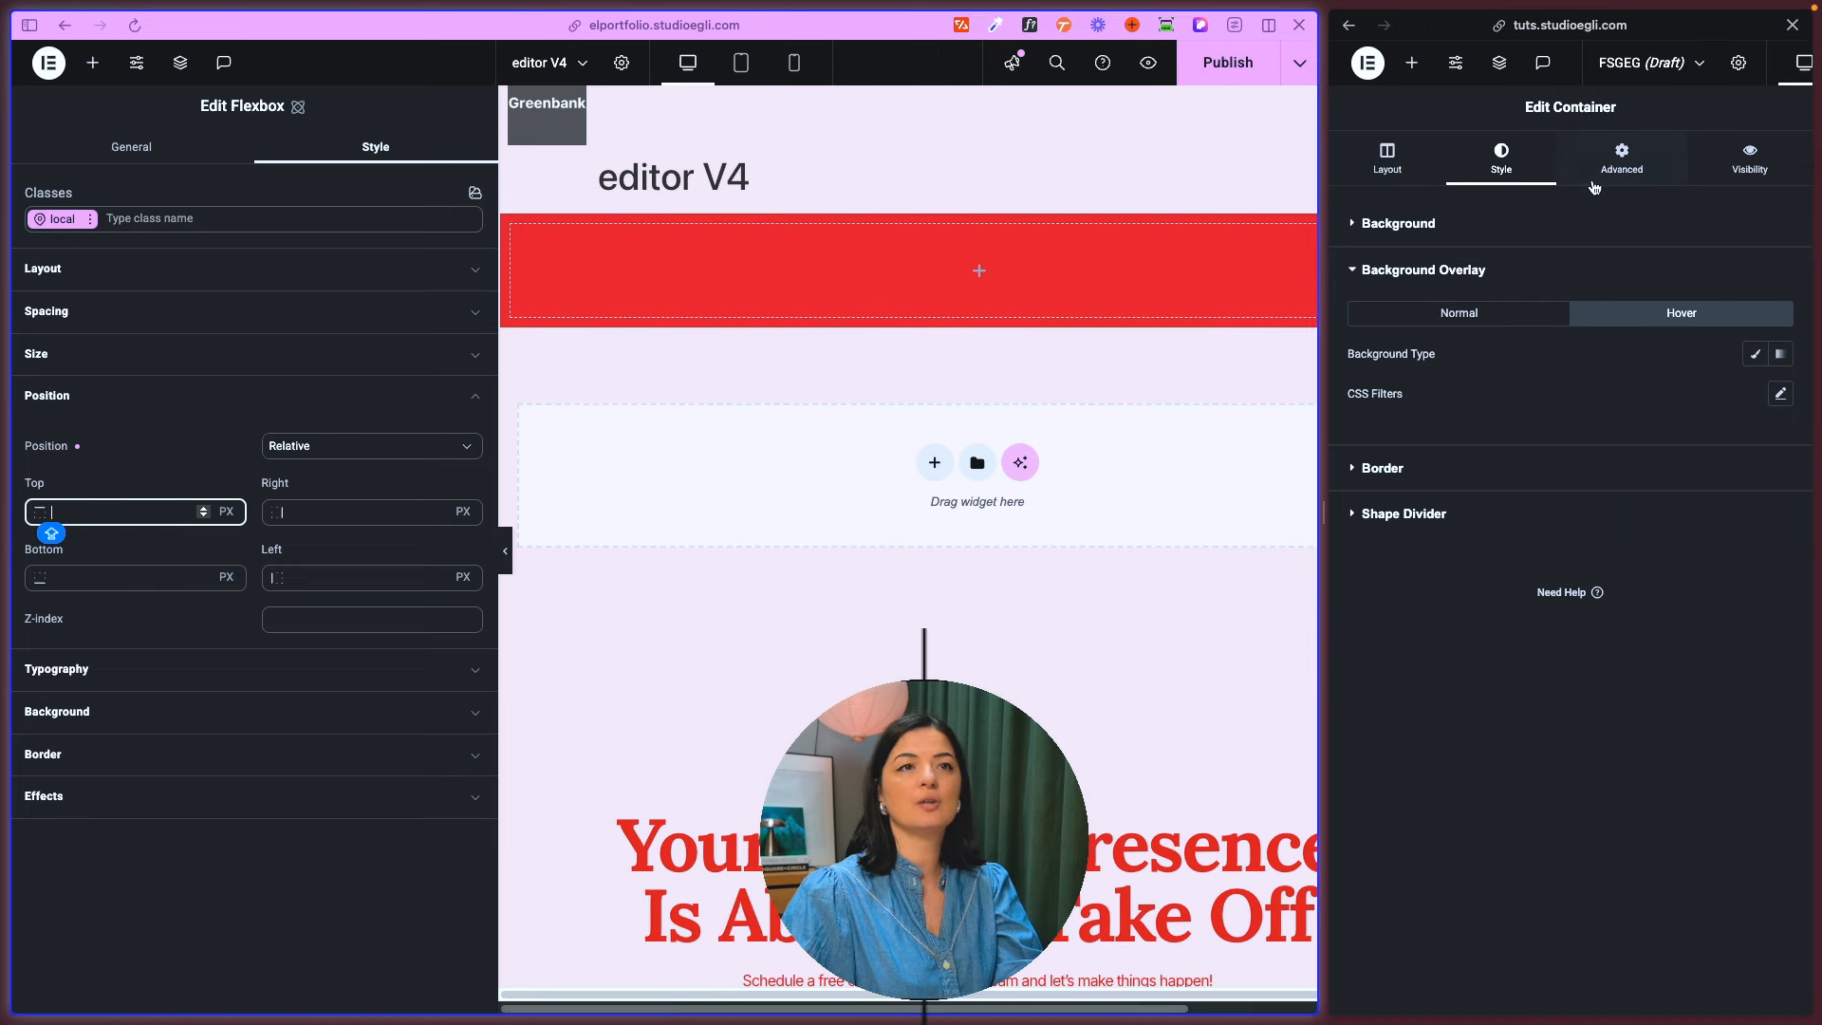
- Set the old container's position to Absolute with a horizontal offset of -241 px and a vertical offset of 132 px
click(1598, 173)
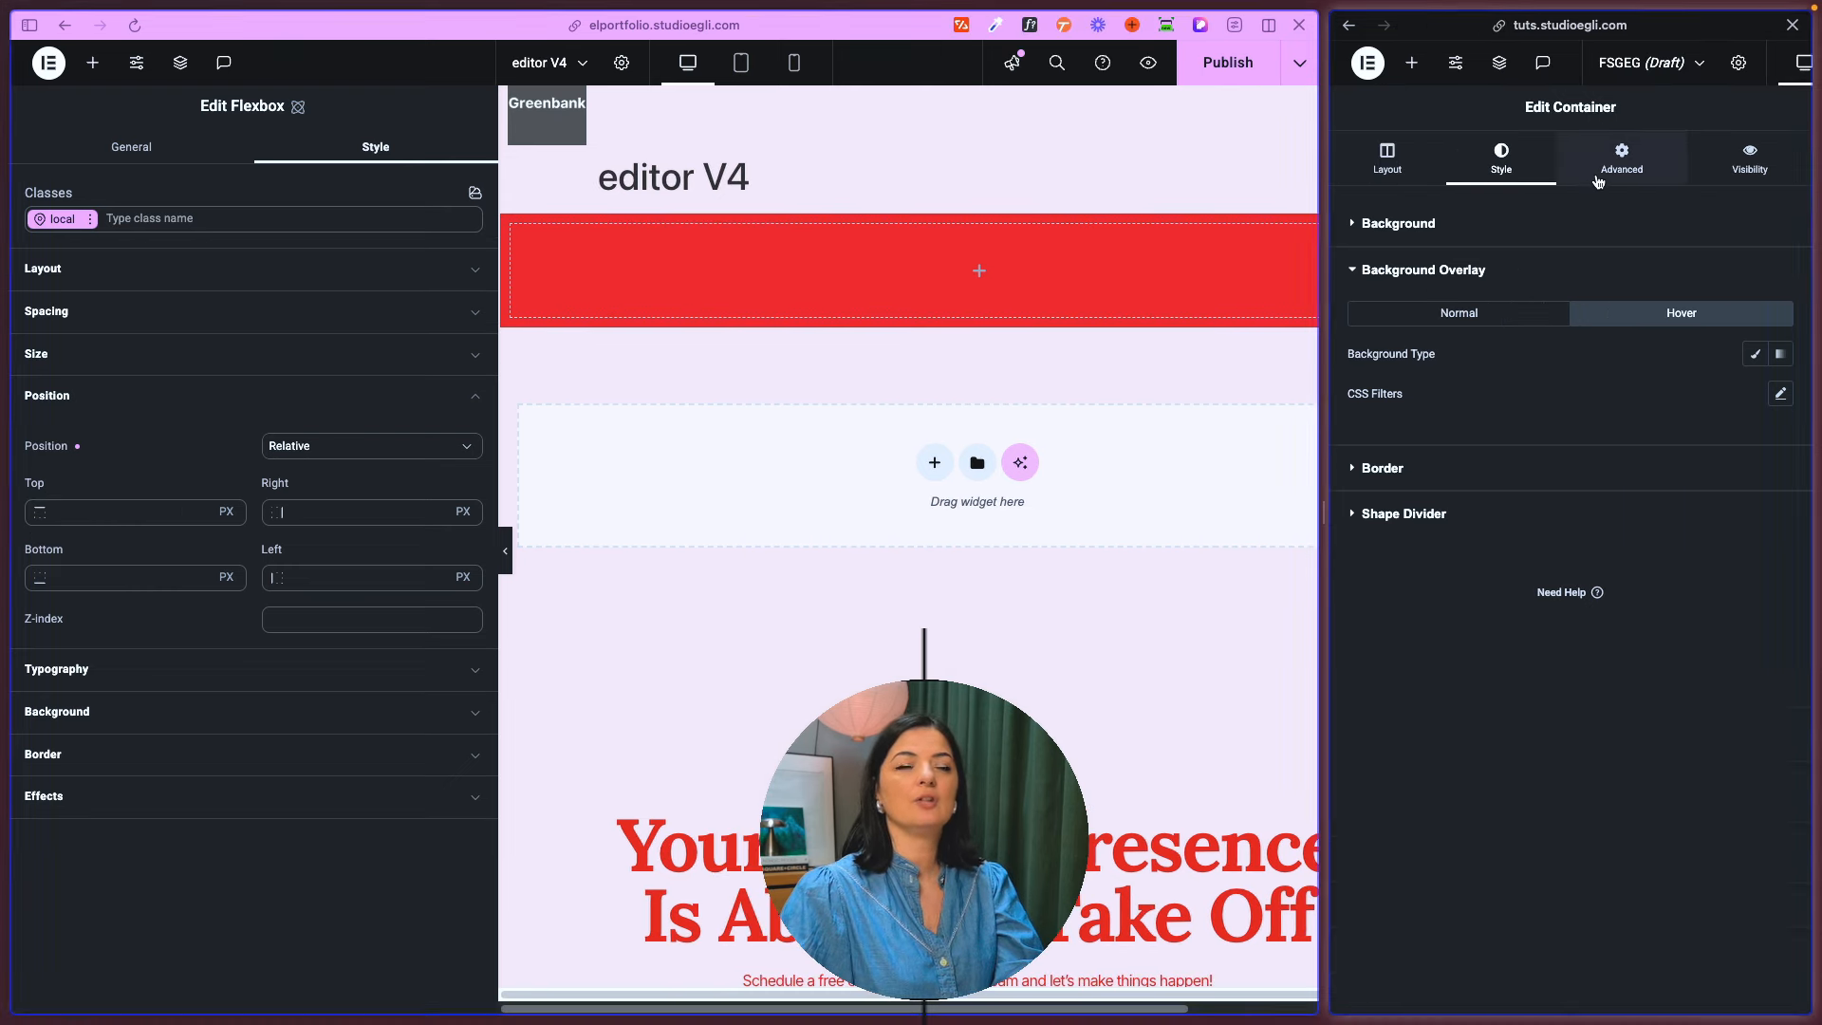
click(1594, 615)
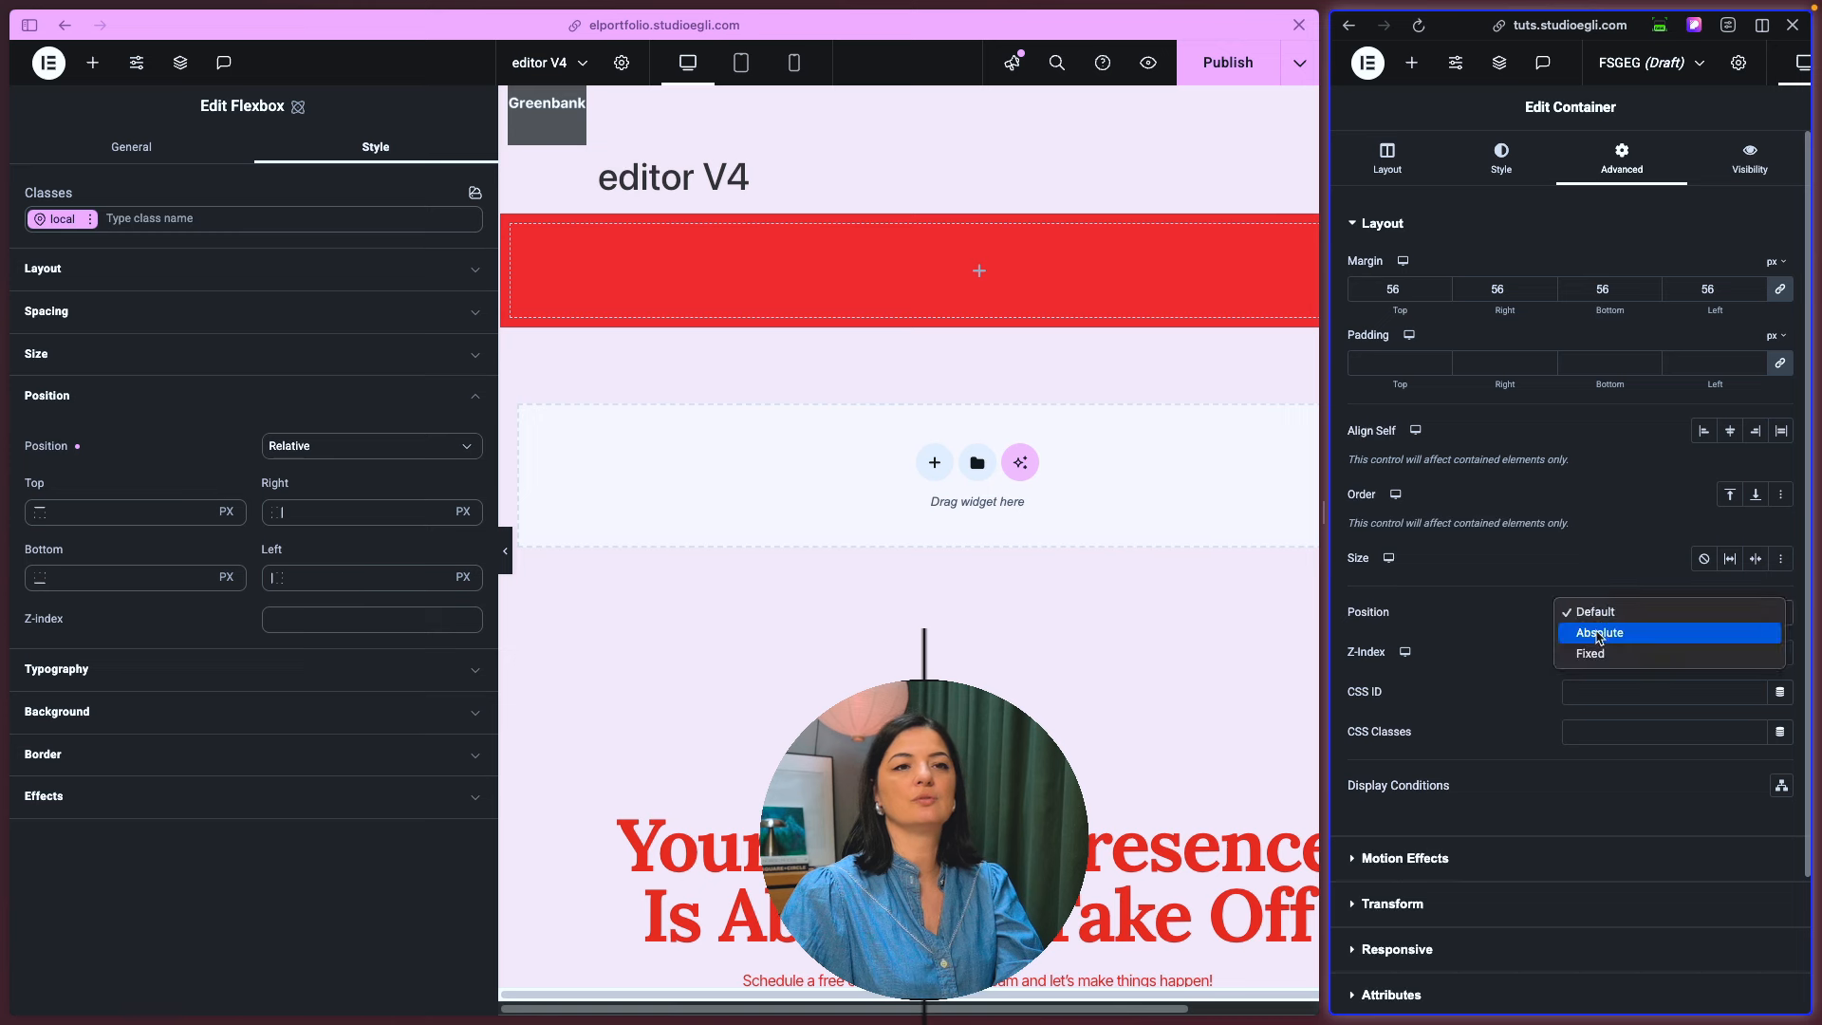
click(1598, 633)
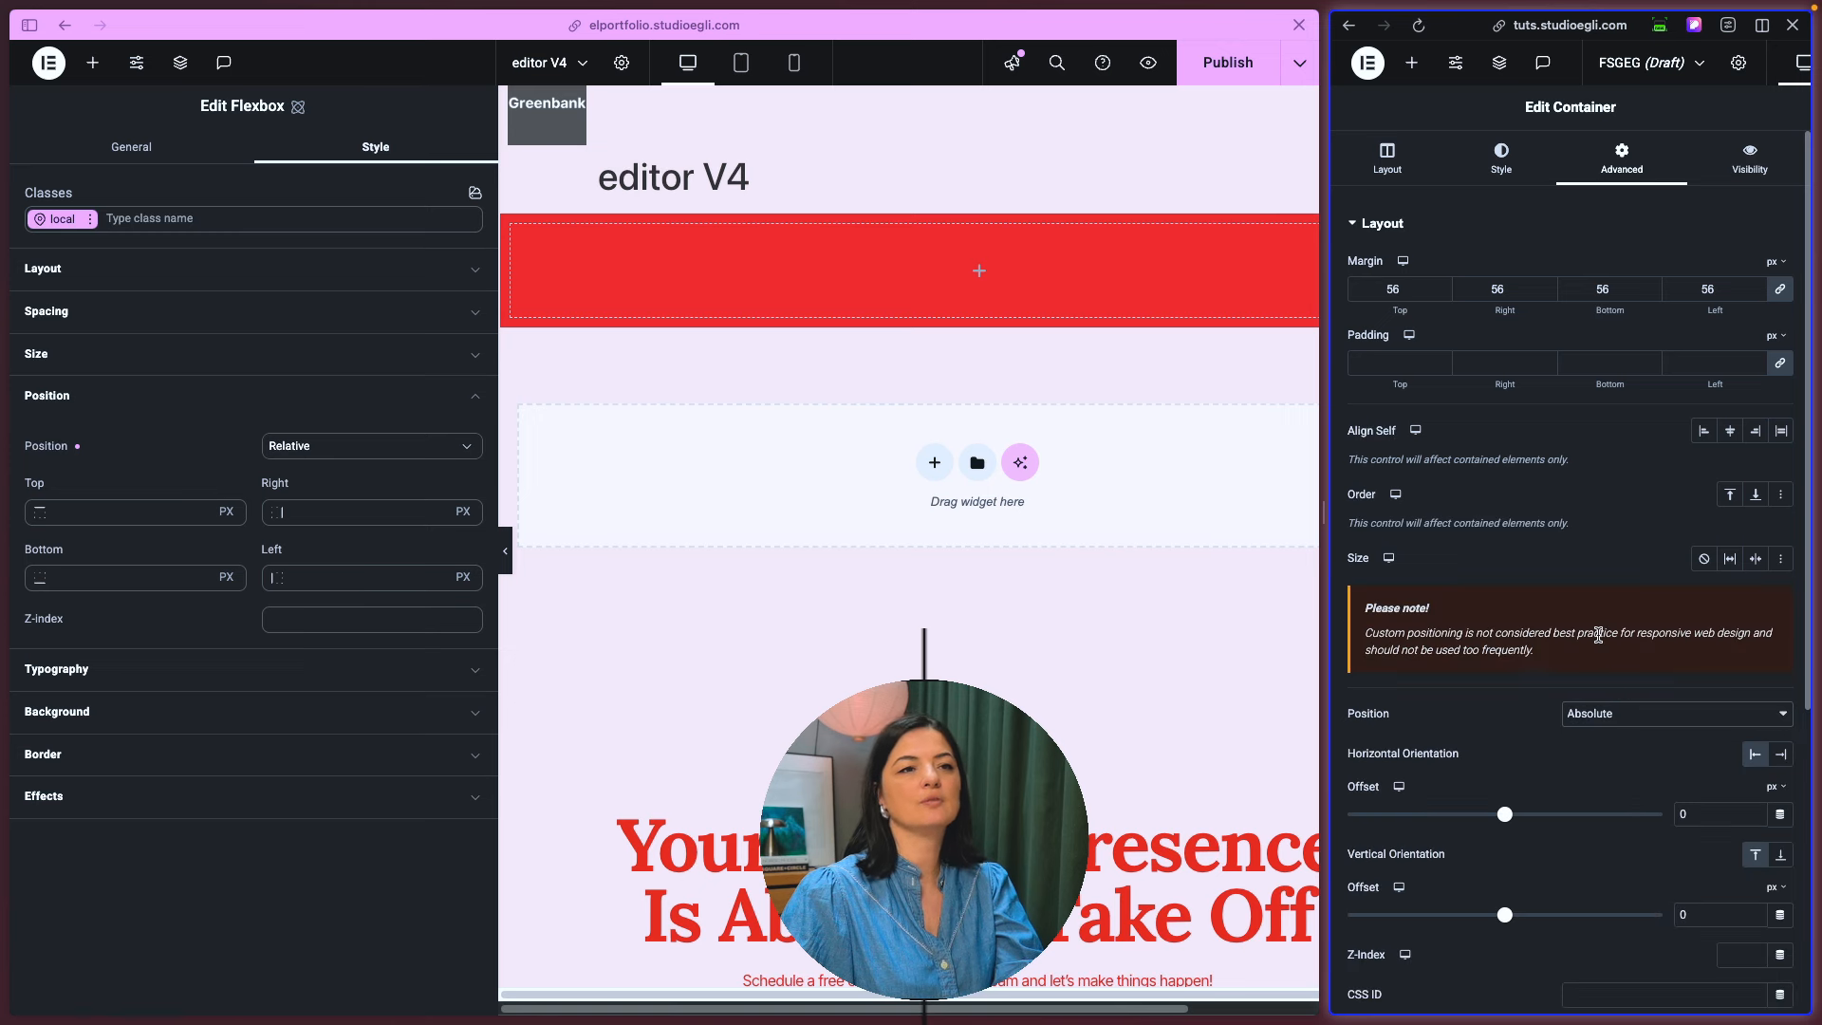
drag(1504, 814, 1472, 847)
mouse_move(1509, 915)
mouse_down()
mouse_move(1426, 915)
mouse_move(1524, 915)
mouse_up()
- Set the flexbox's right offset to 564 px, then make its position Absolute with a top offset of 445 px
click(312, 517)
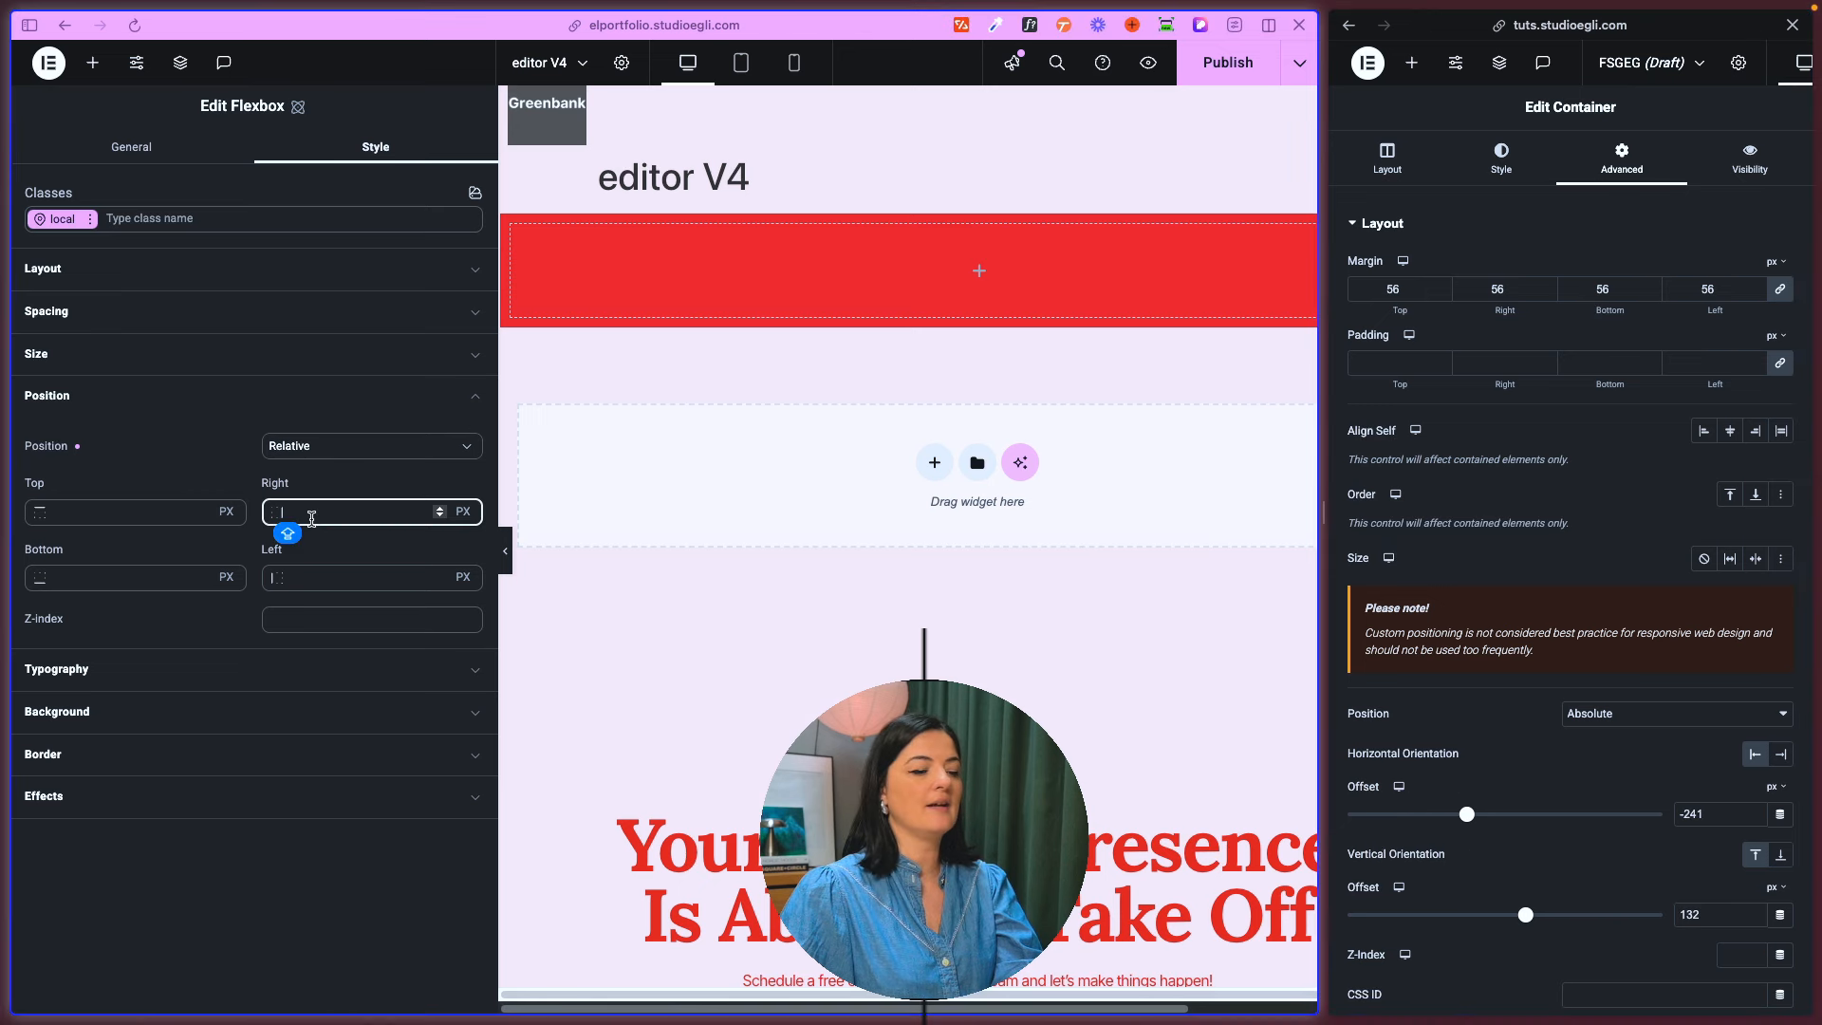
text(564)
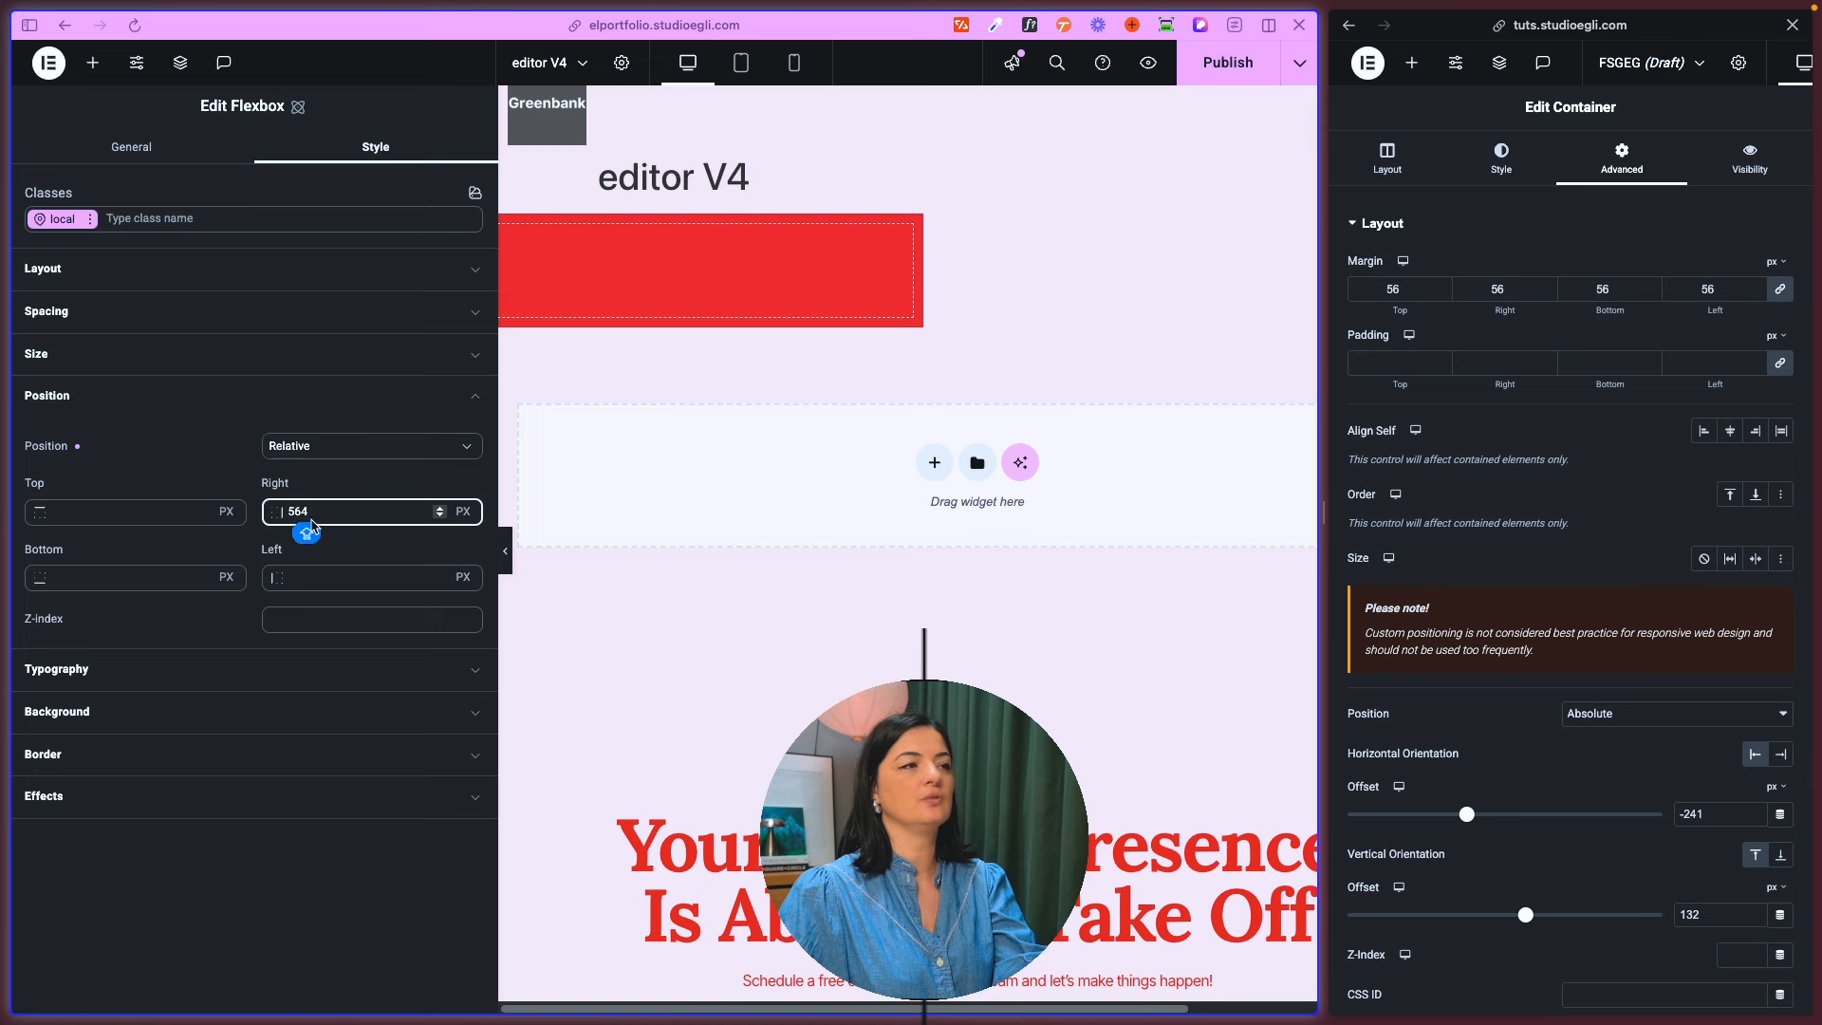
key(shift+Tab)
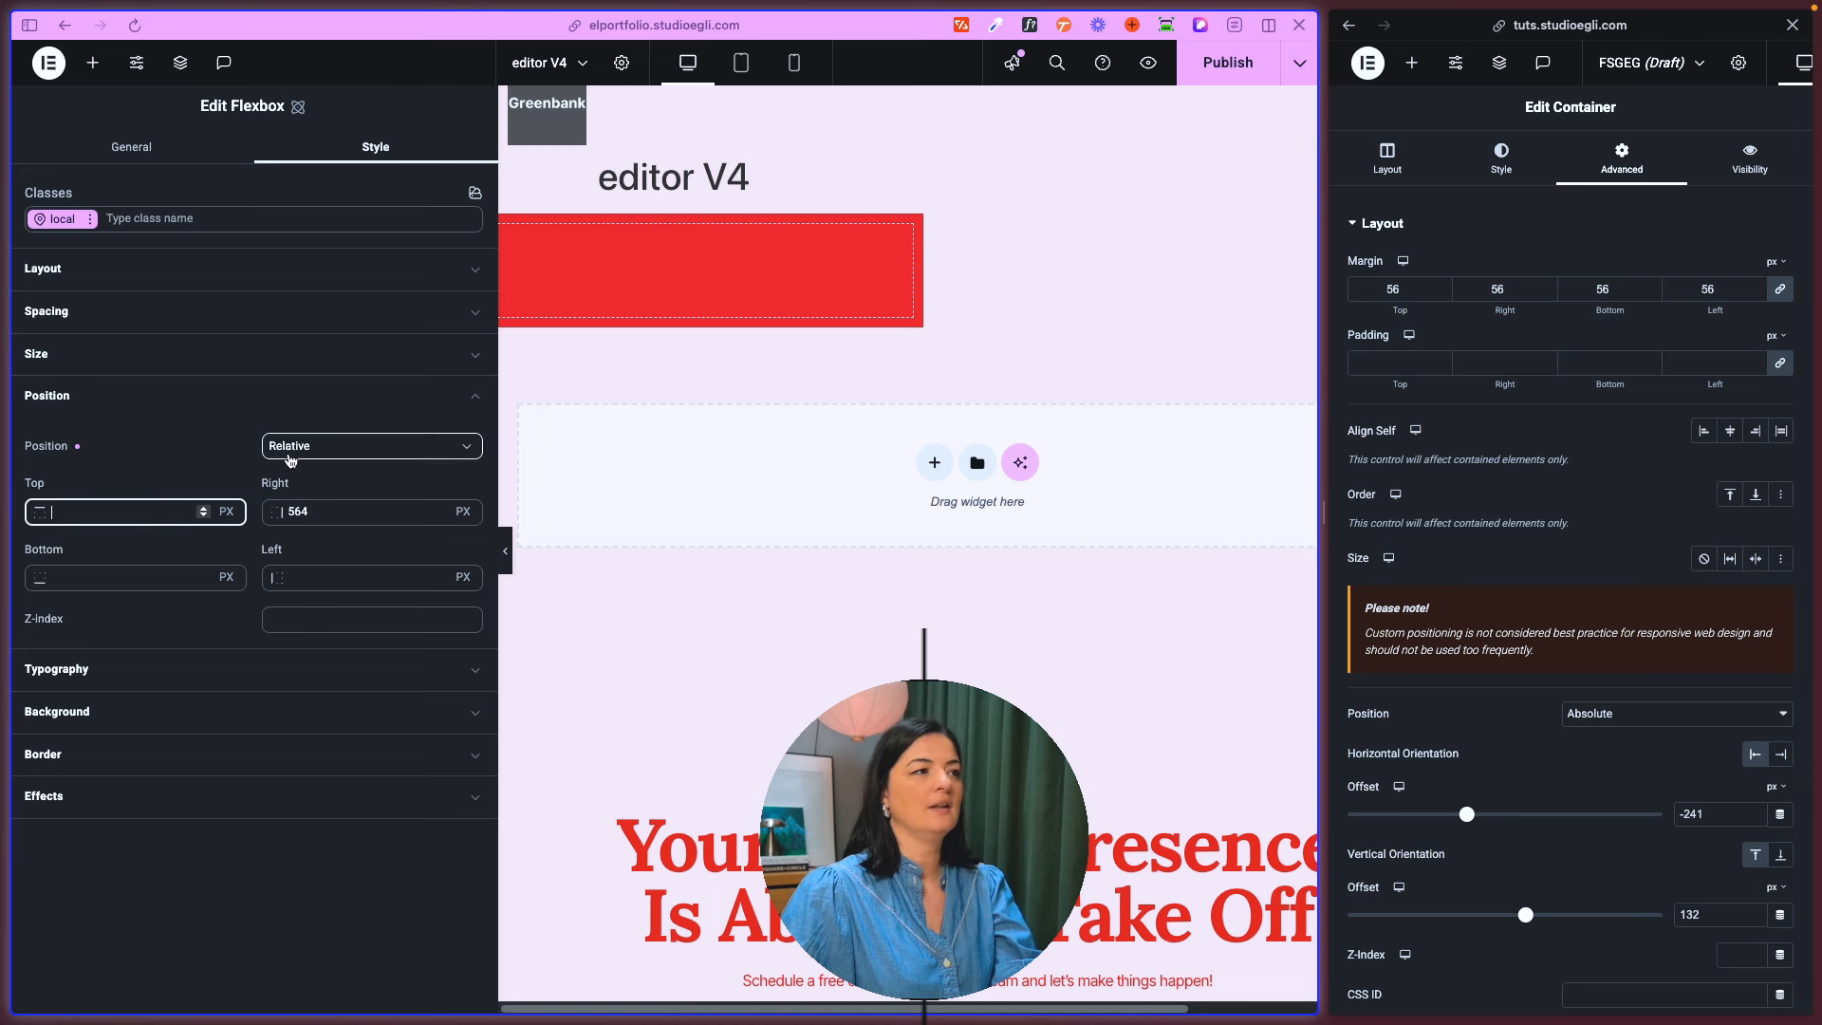
click(292, 461)
click(306, 542)
click(201, 510)
text(445)
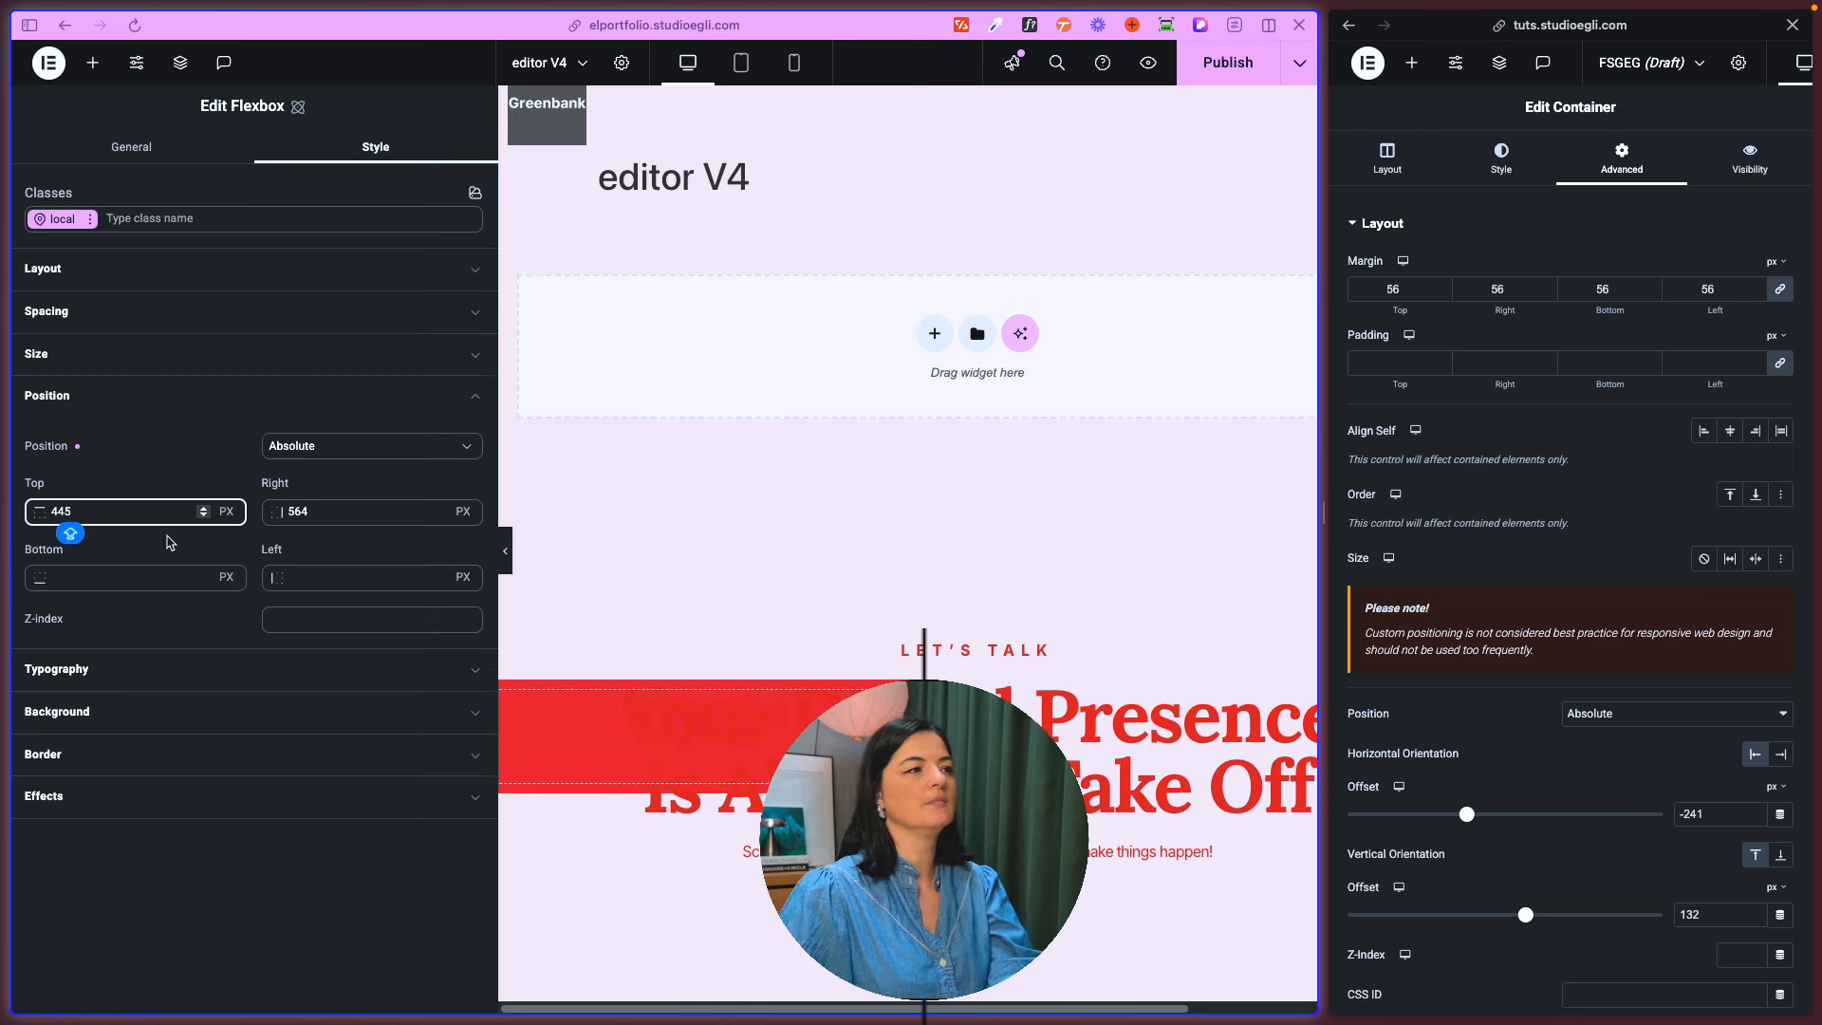
- Change the unit of the flexbox's top offset to percent and set the offset to 334 %
click(201, 575)
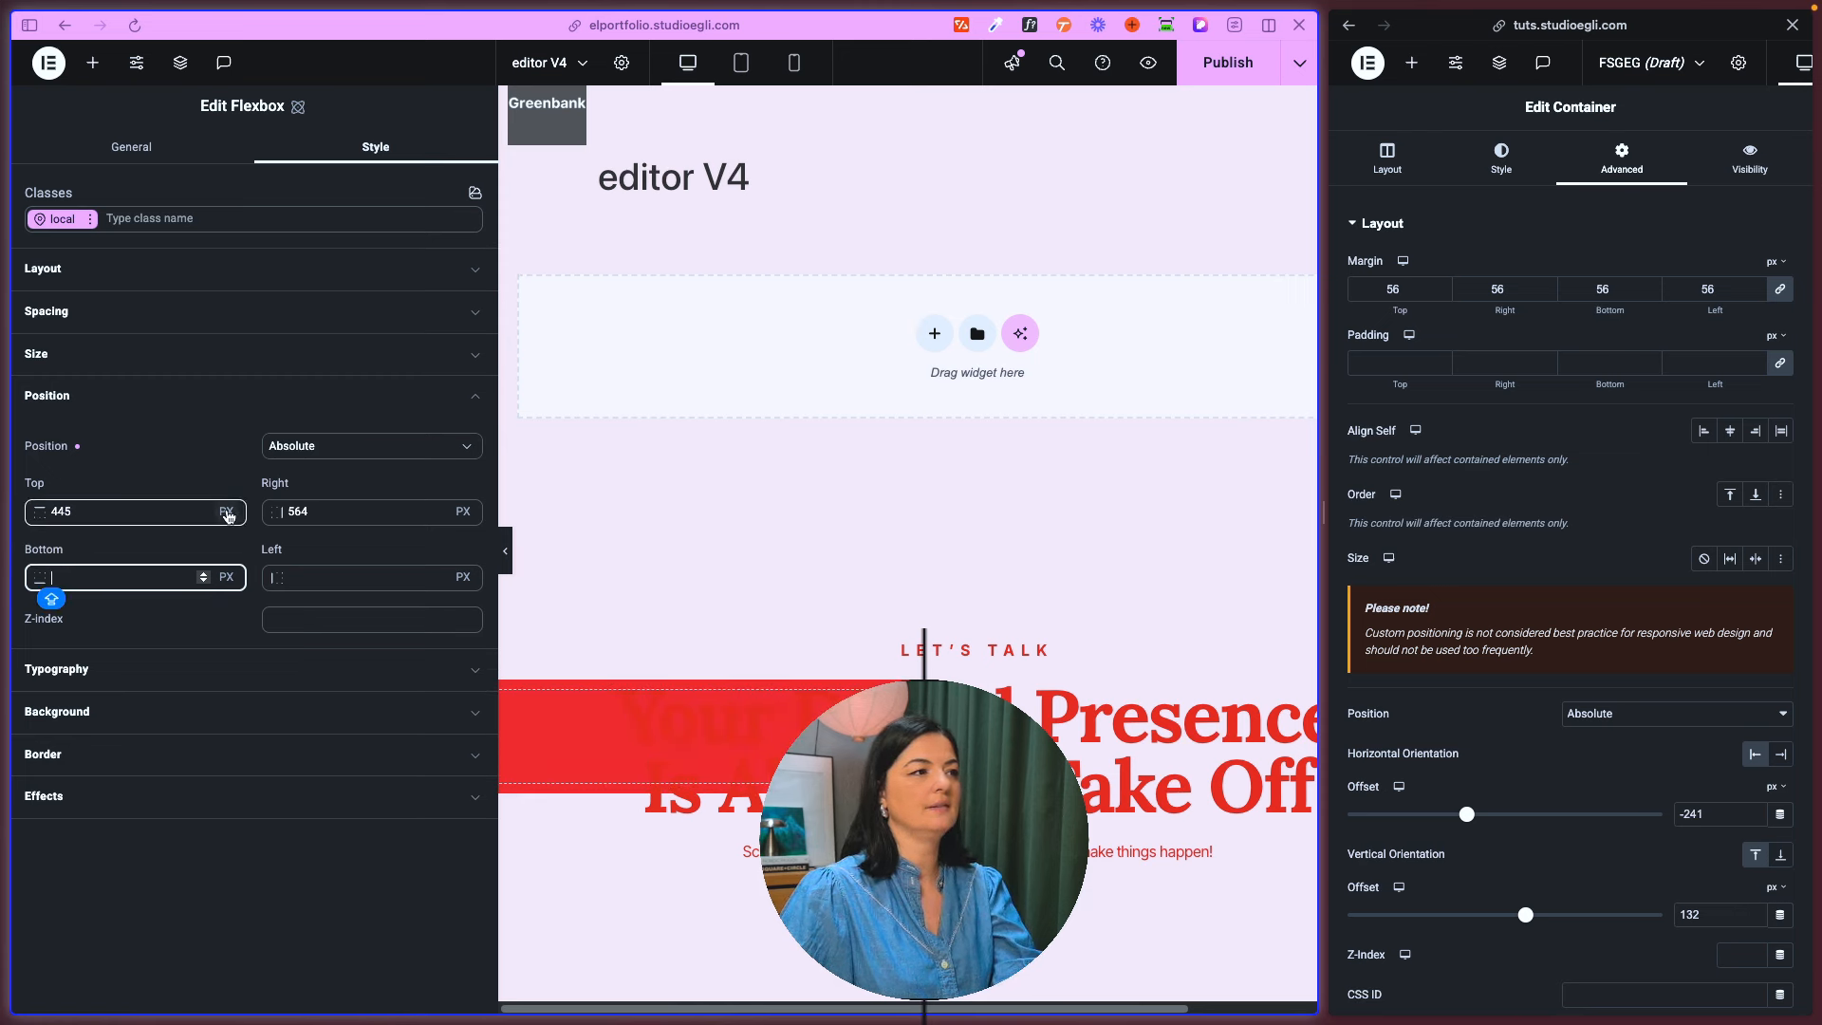
click(228, 513)
click(237, 576)
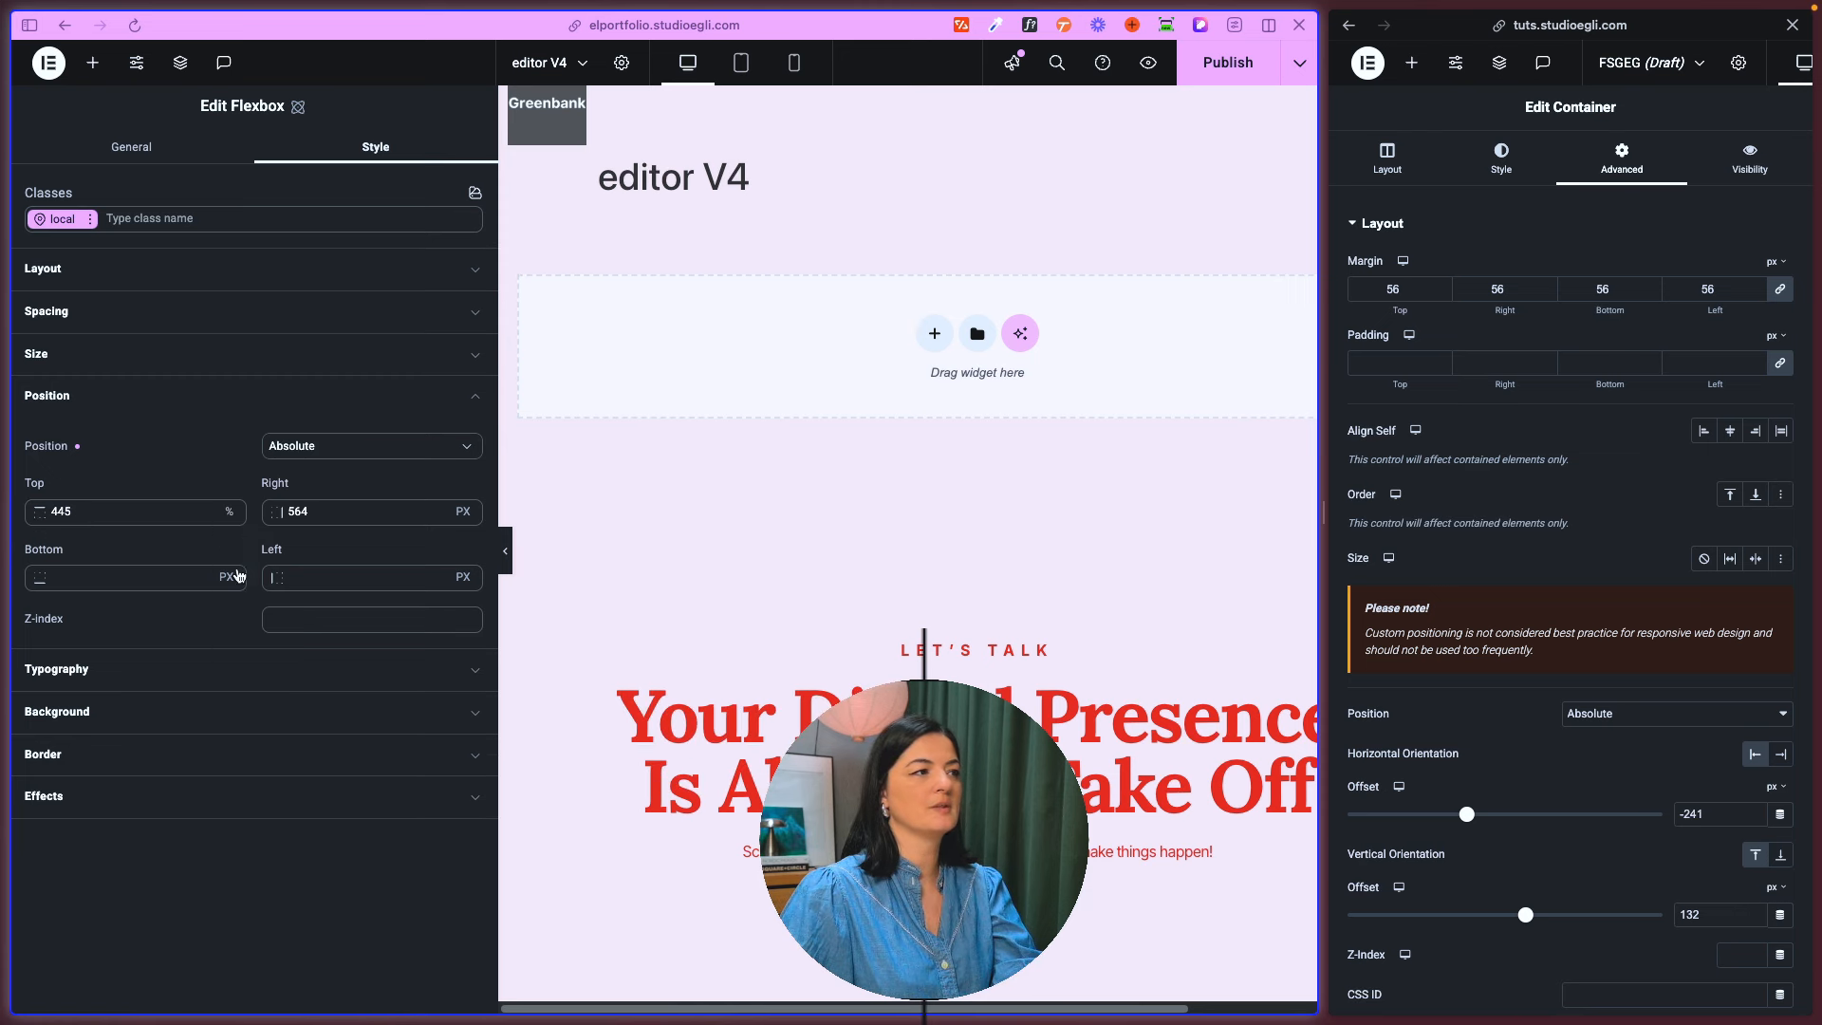
double_click(141, 517)
key(BackSpace)
text(334)
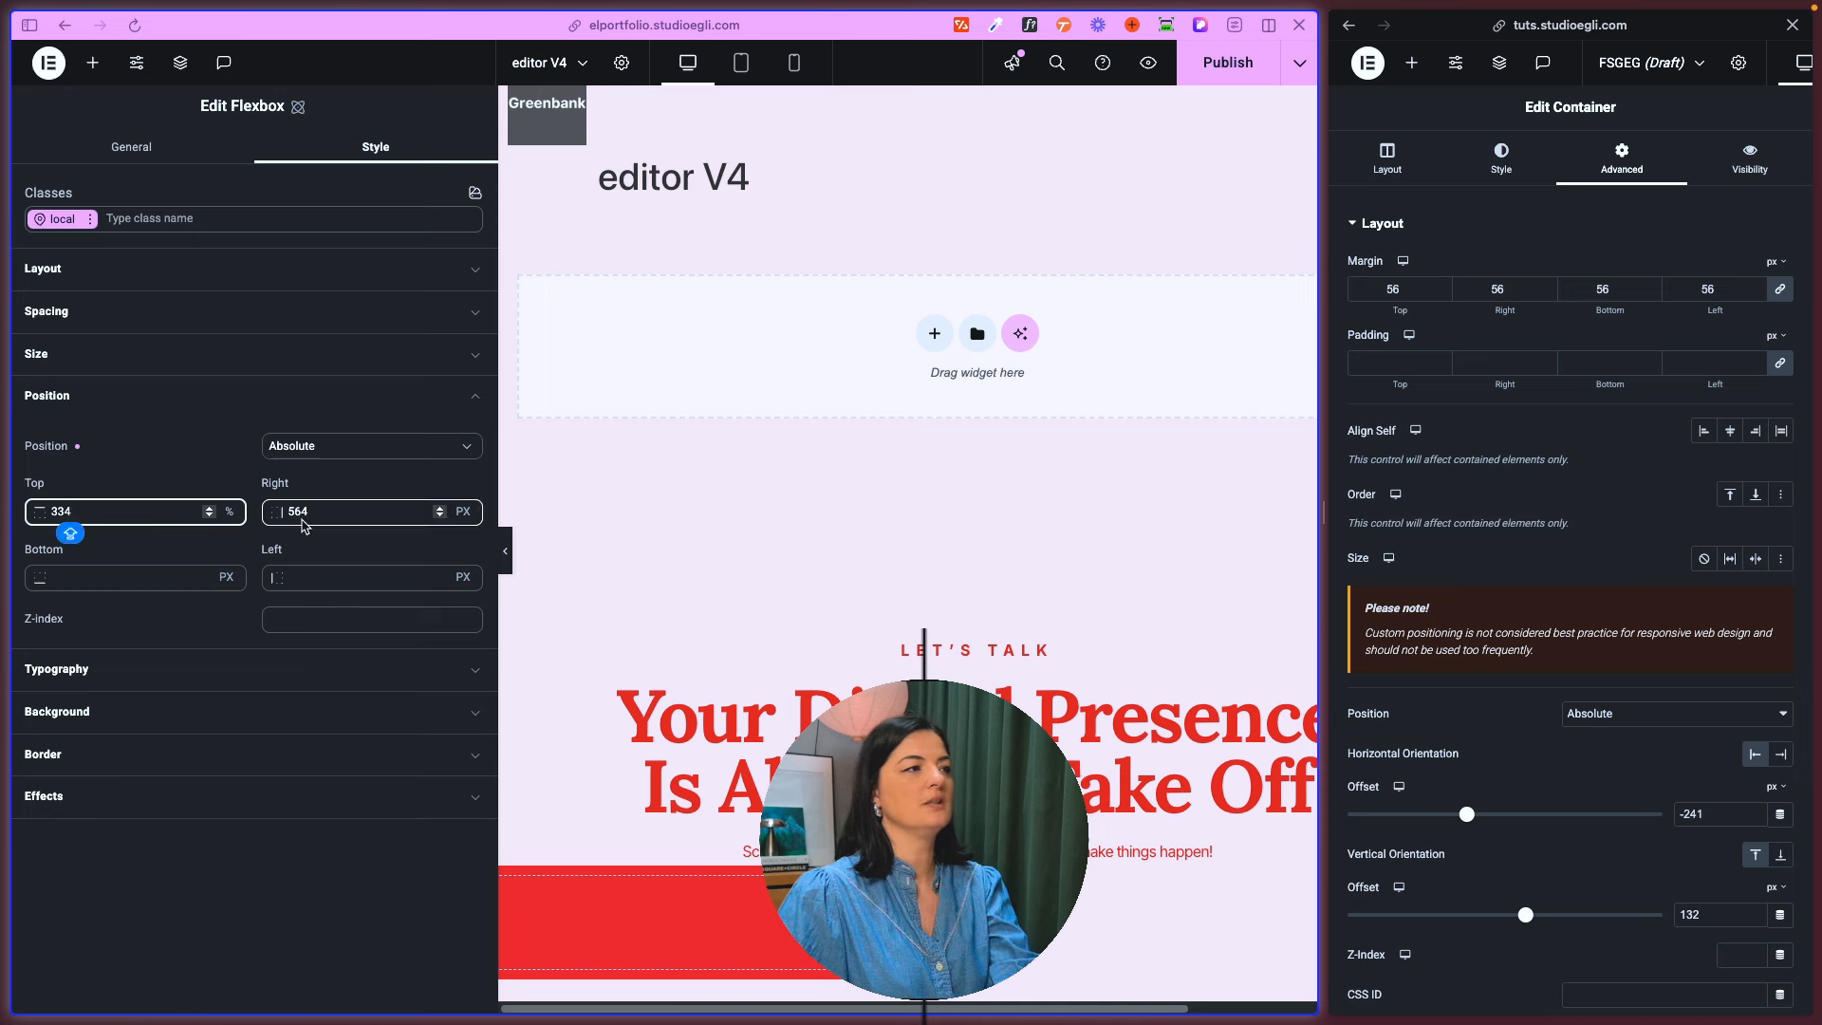
- Set the flexbox's right and top offsets to 50 % each and its Z-index to 9999
click(463, 511)
click(474, 571)
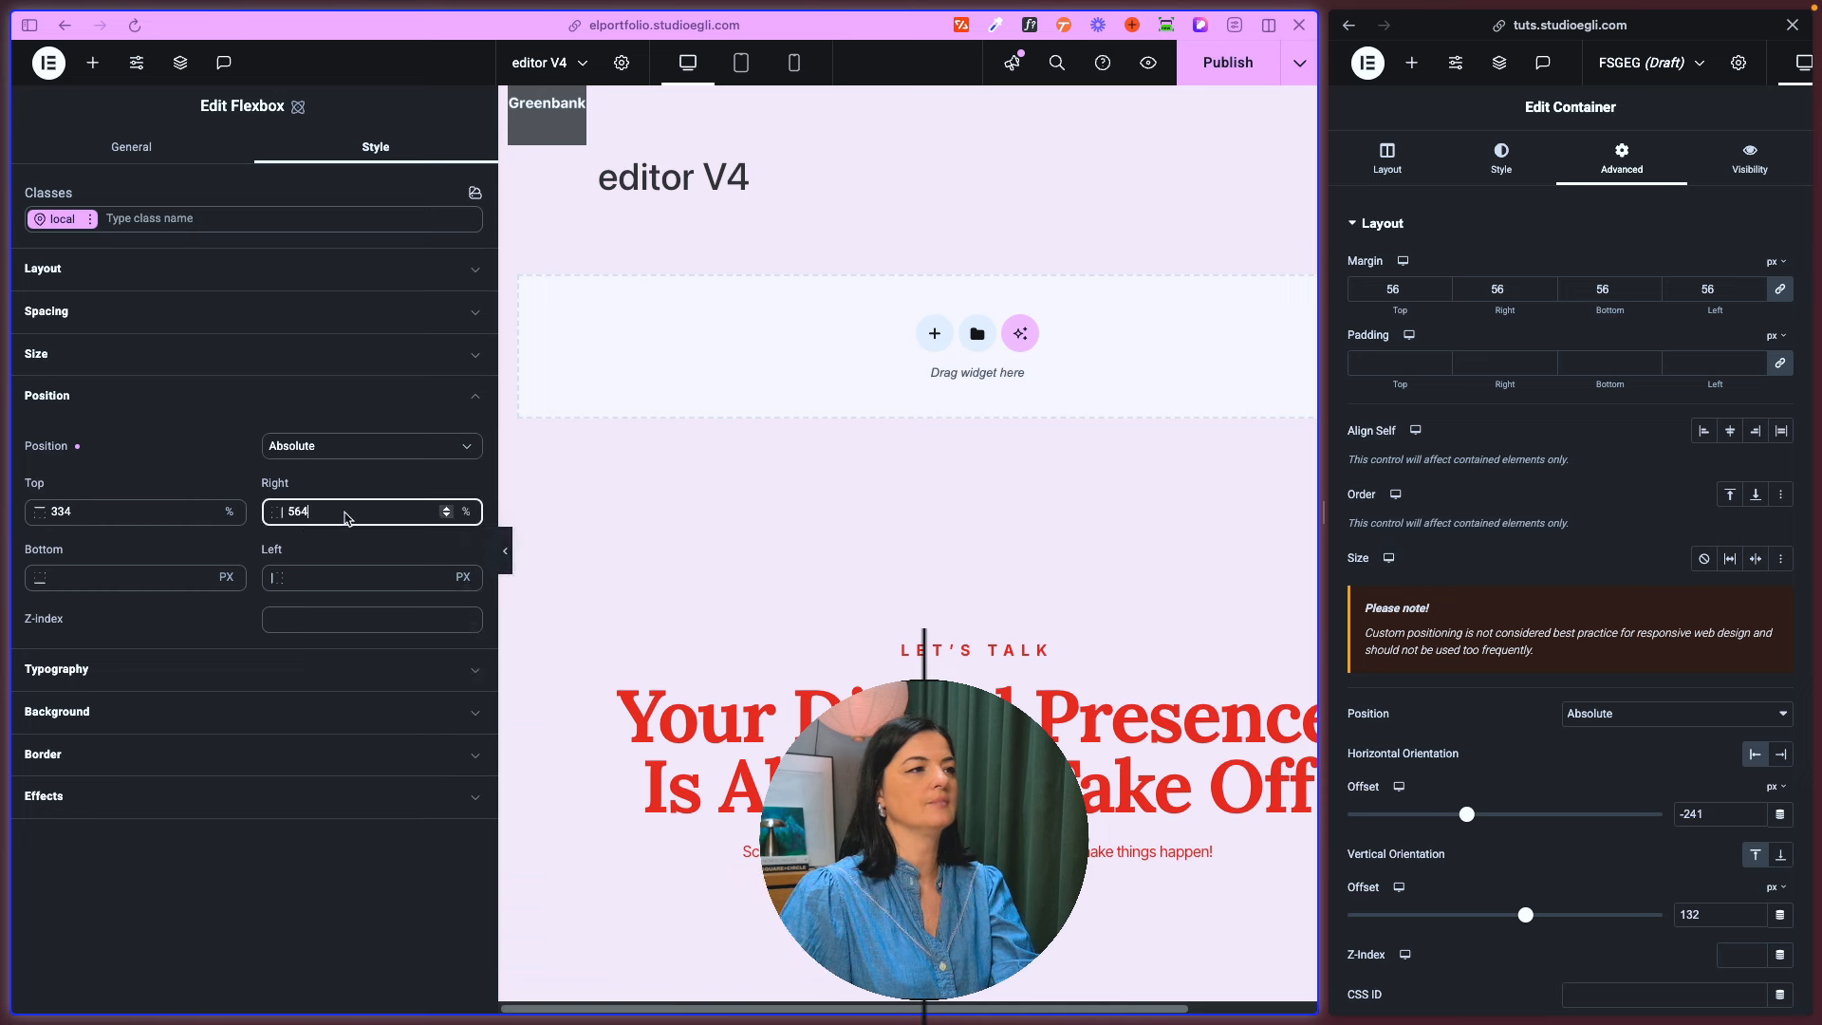
key(BackSpace)
key(BackSpace)
key(BackSpace)
text(50)
click(147, 517)
text(50)
click(314, 618)
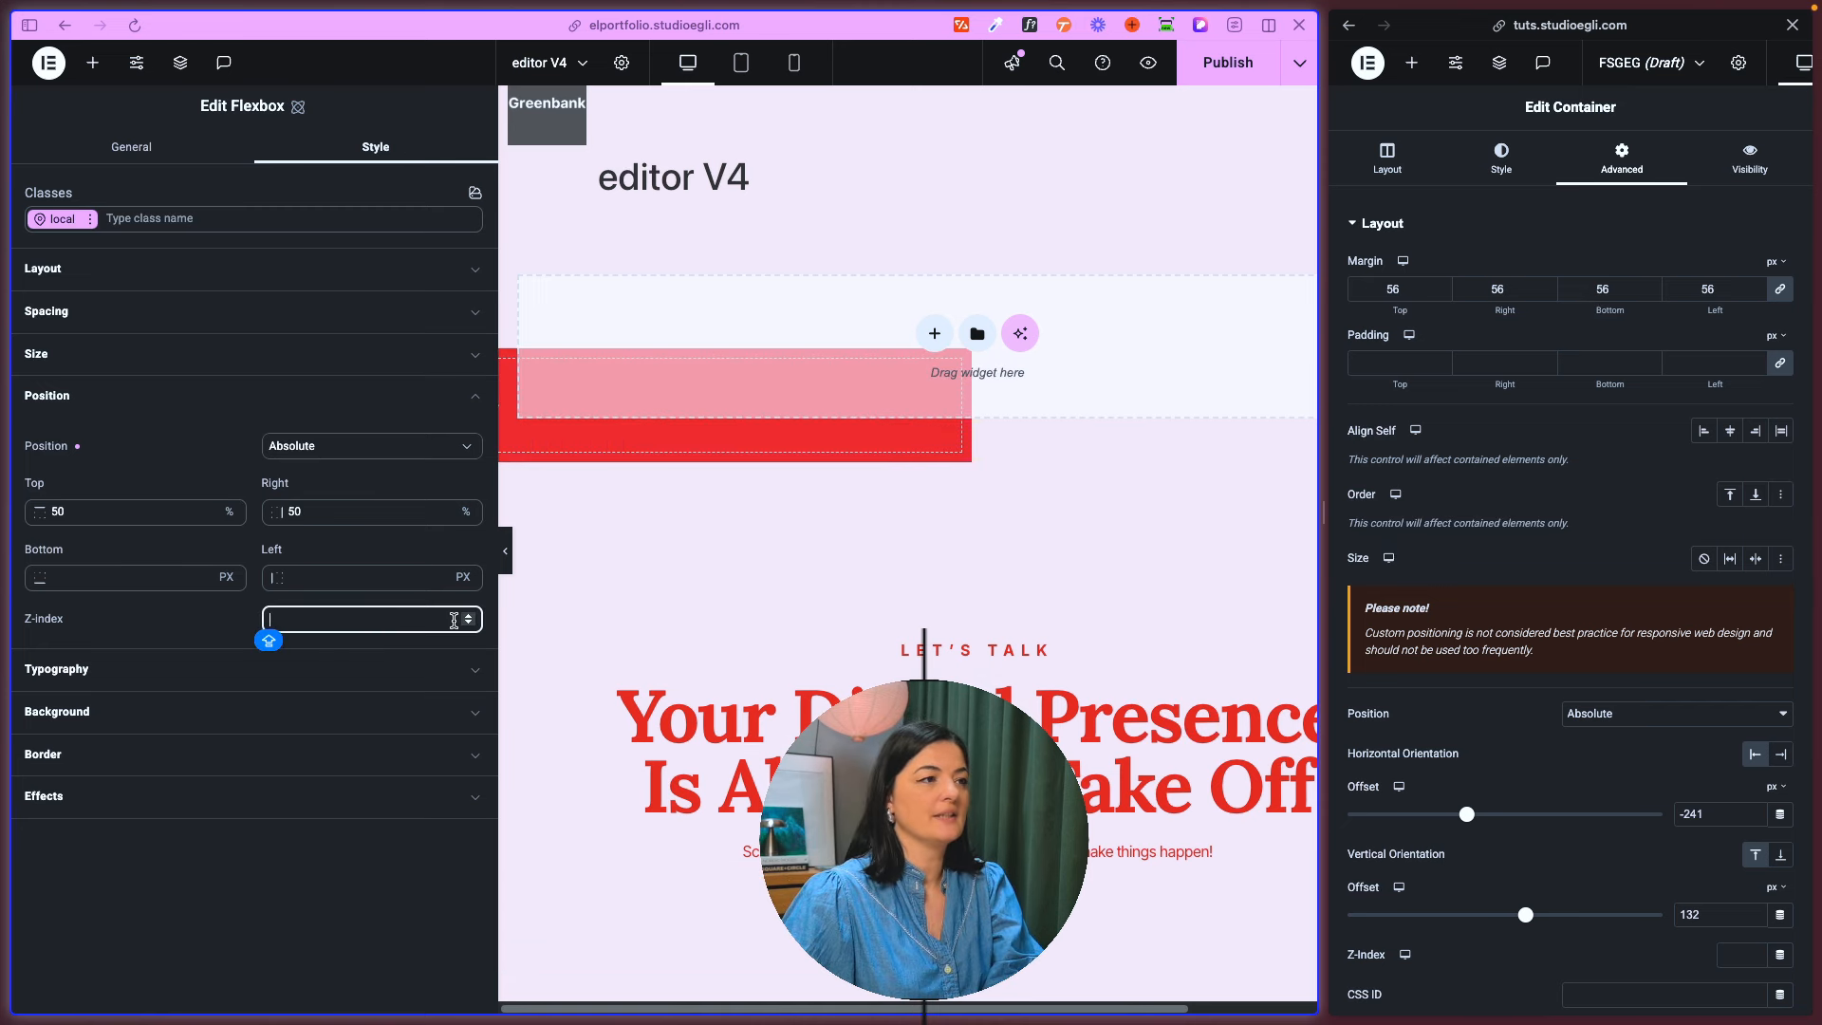
text(999)
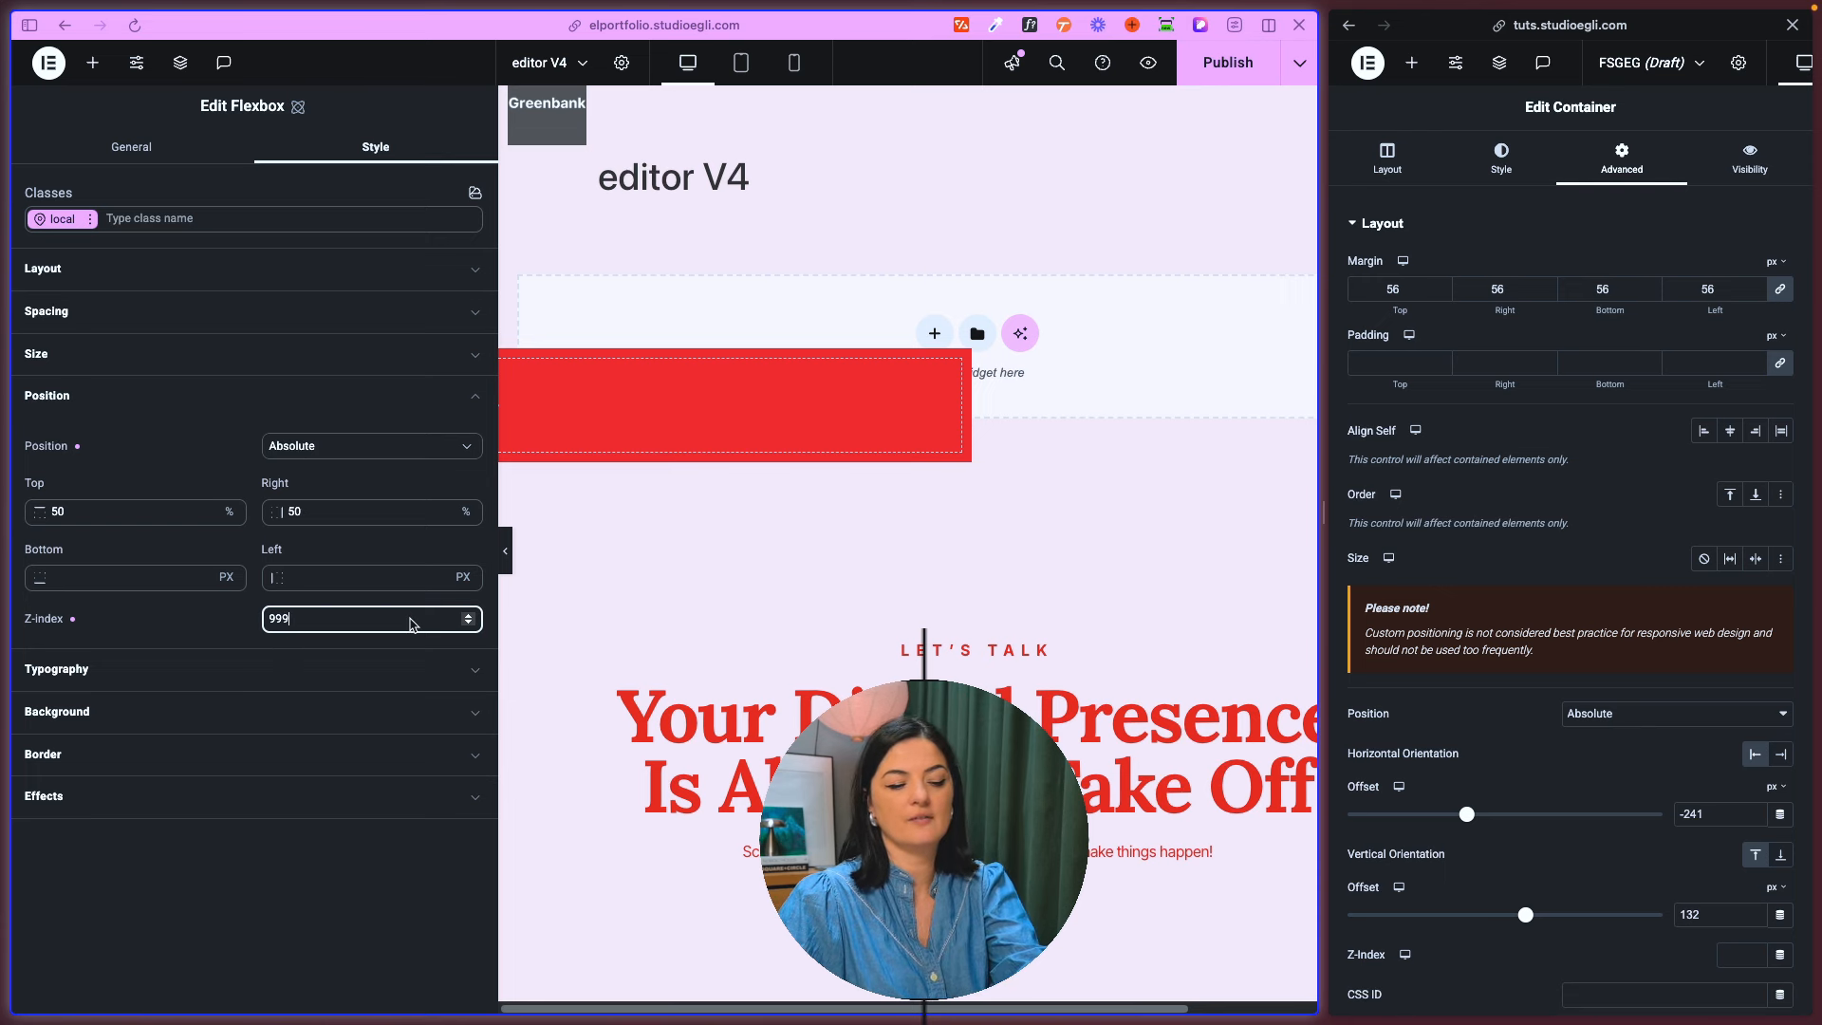
- Try the Relative and Fixed positions on the flexbox and check how the fixed one behaves on scrolling
click(334, 518)
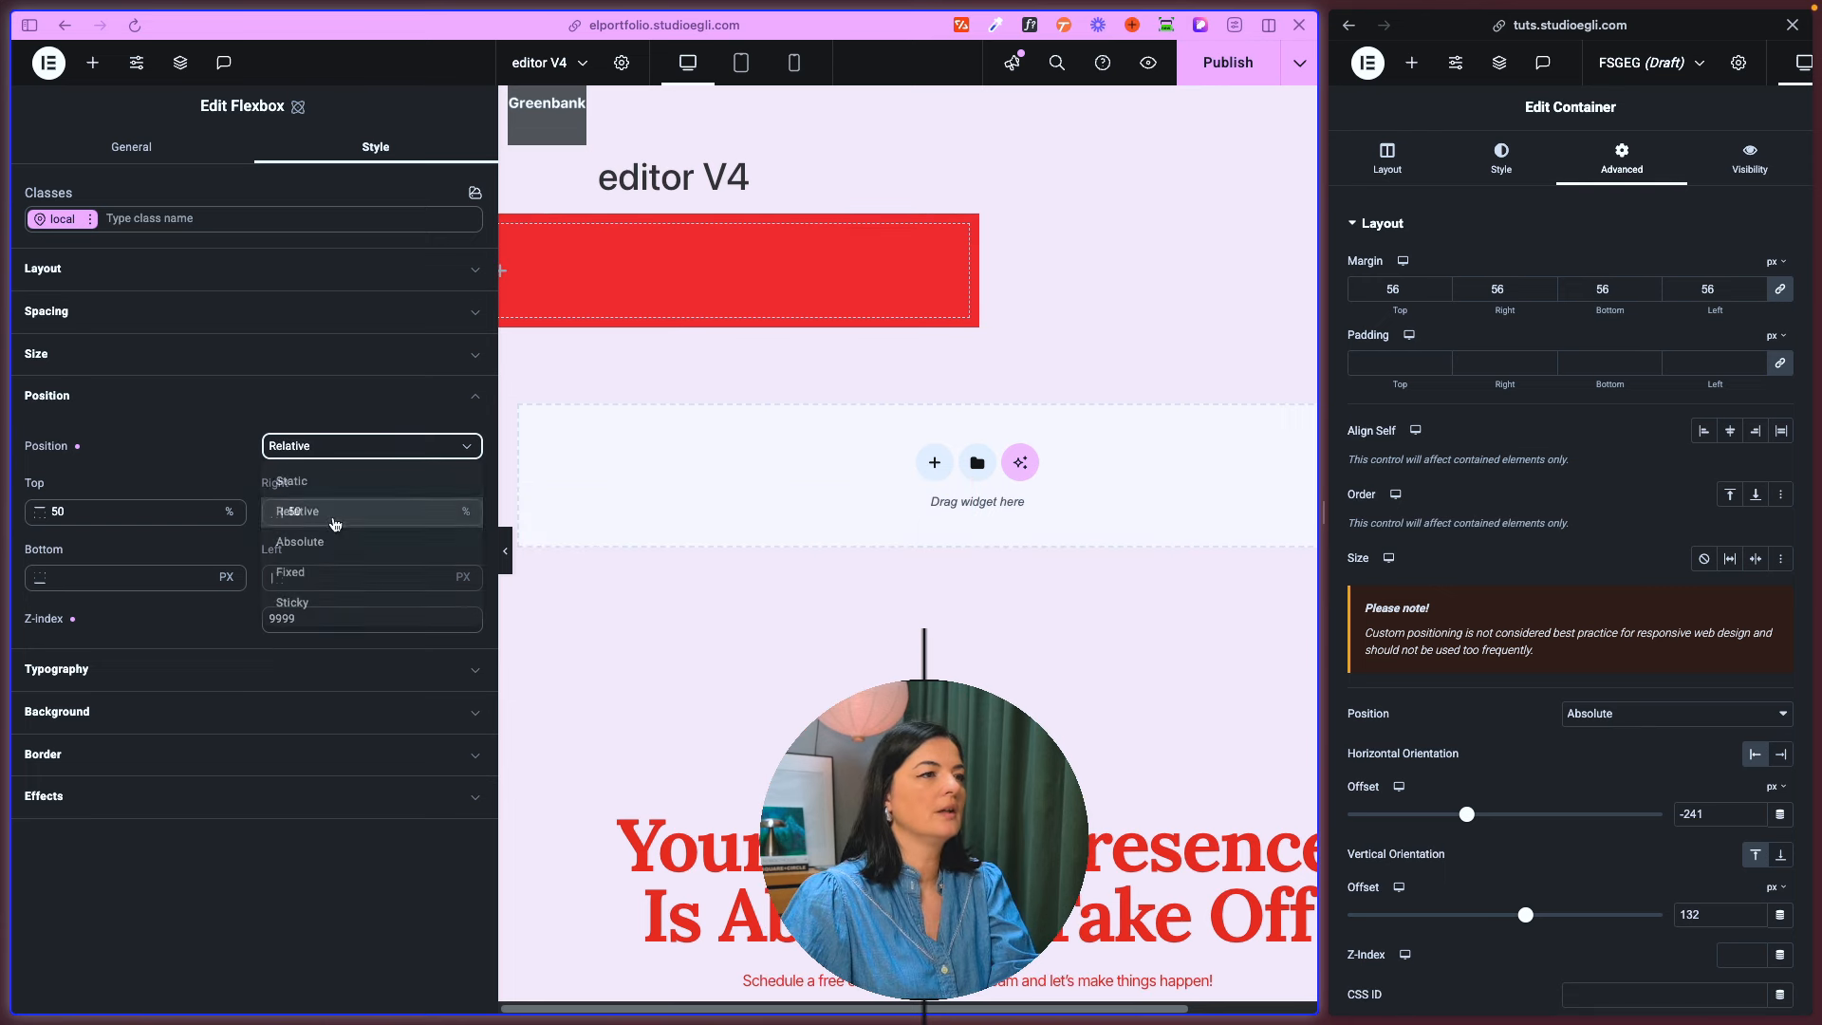
click(334, 440)
click(325, 572)
scroll(816, 707, down, 5)
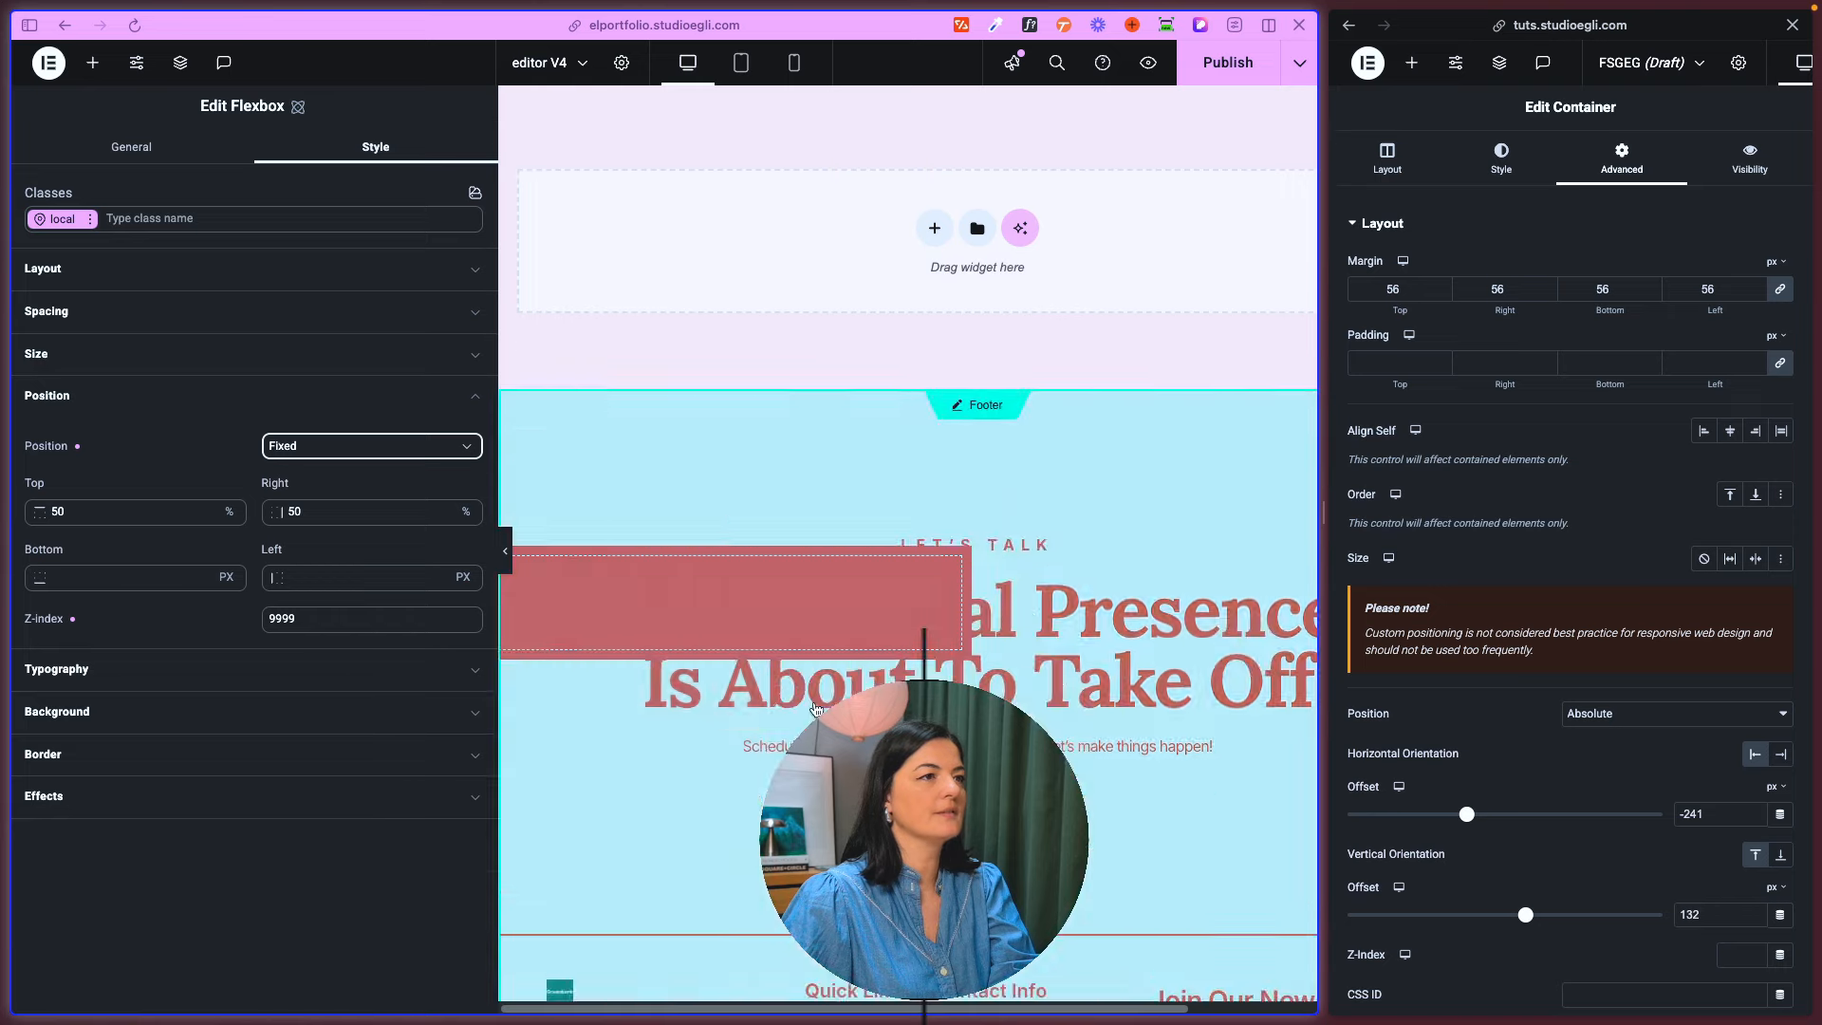
scroll(816, 707, up, 10)
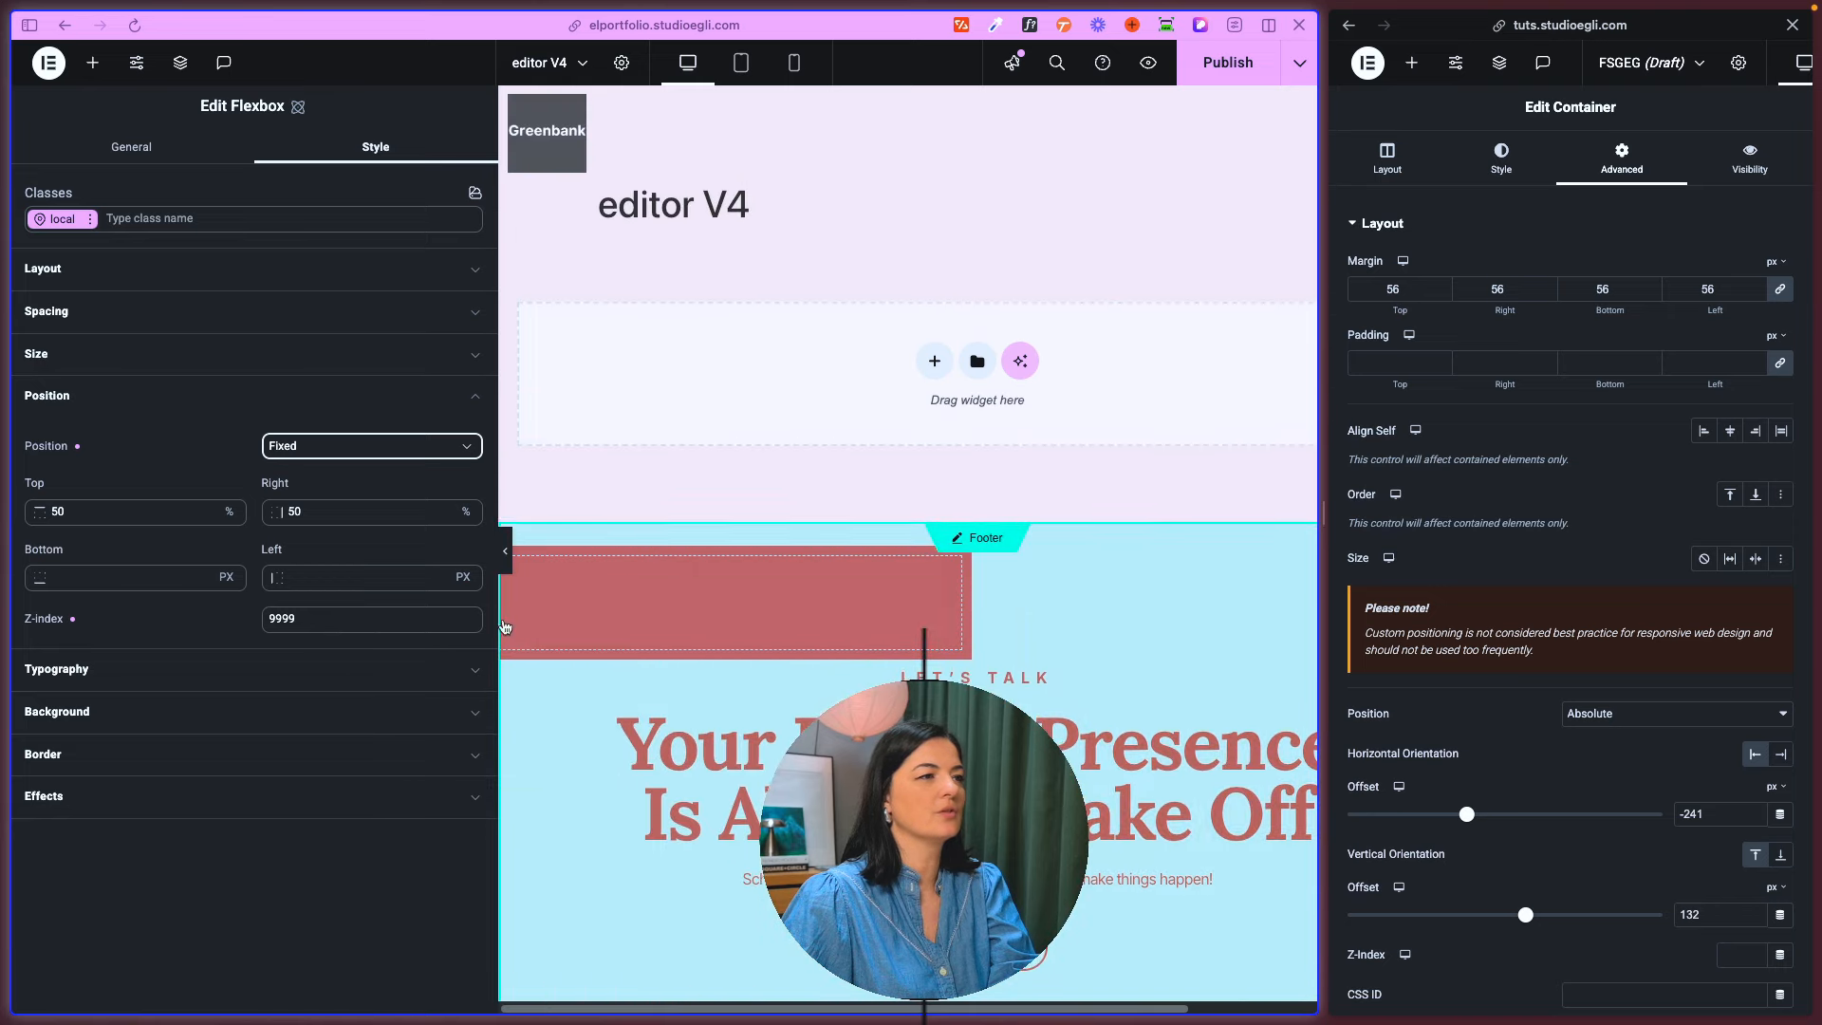
- Set the flexbox's position to Sticky and check its behaviour on scrolling
click(331, 443)
click(322, 599)
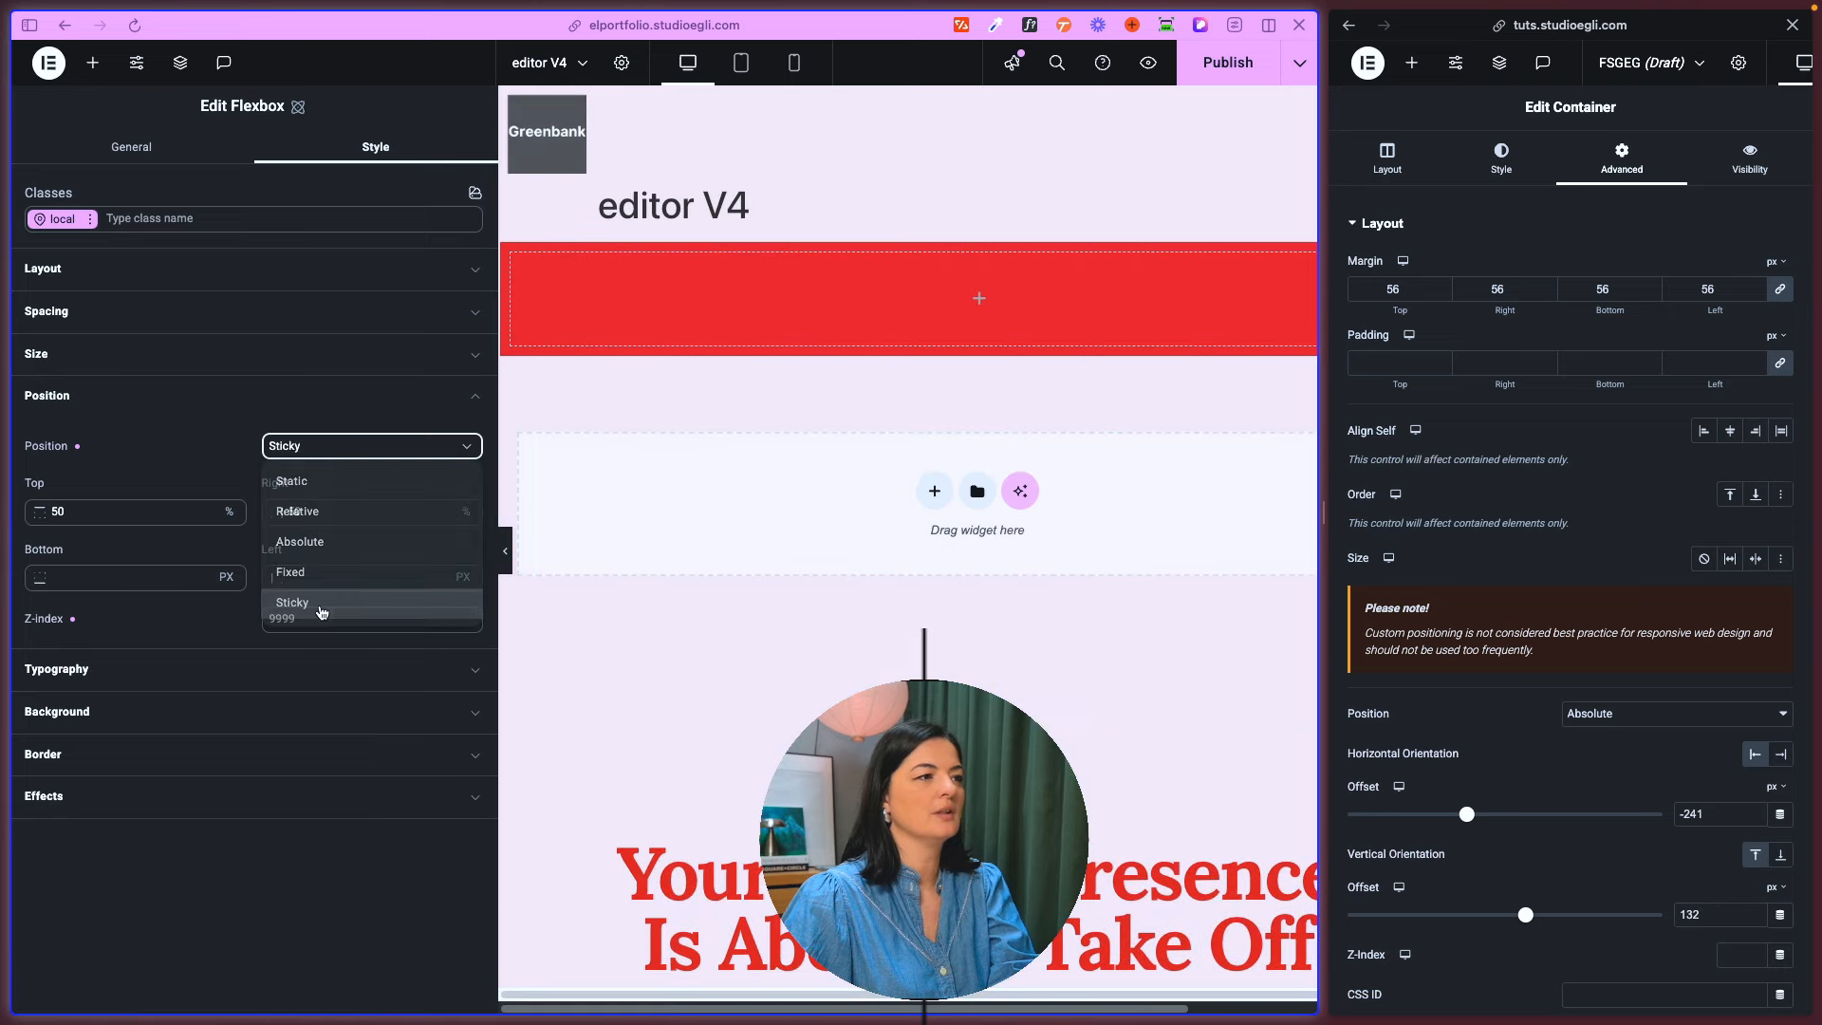
scroll(837, 642, down, 1)
scroll(837, 642, down, 3)
scroll(835, 641, up, 3)
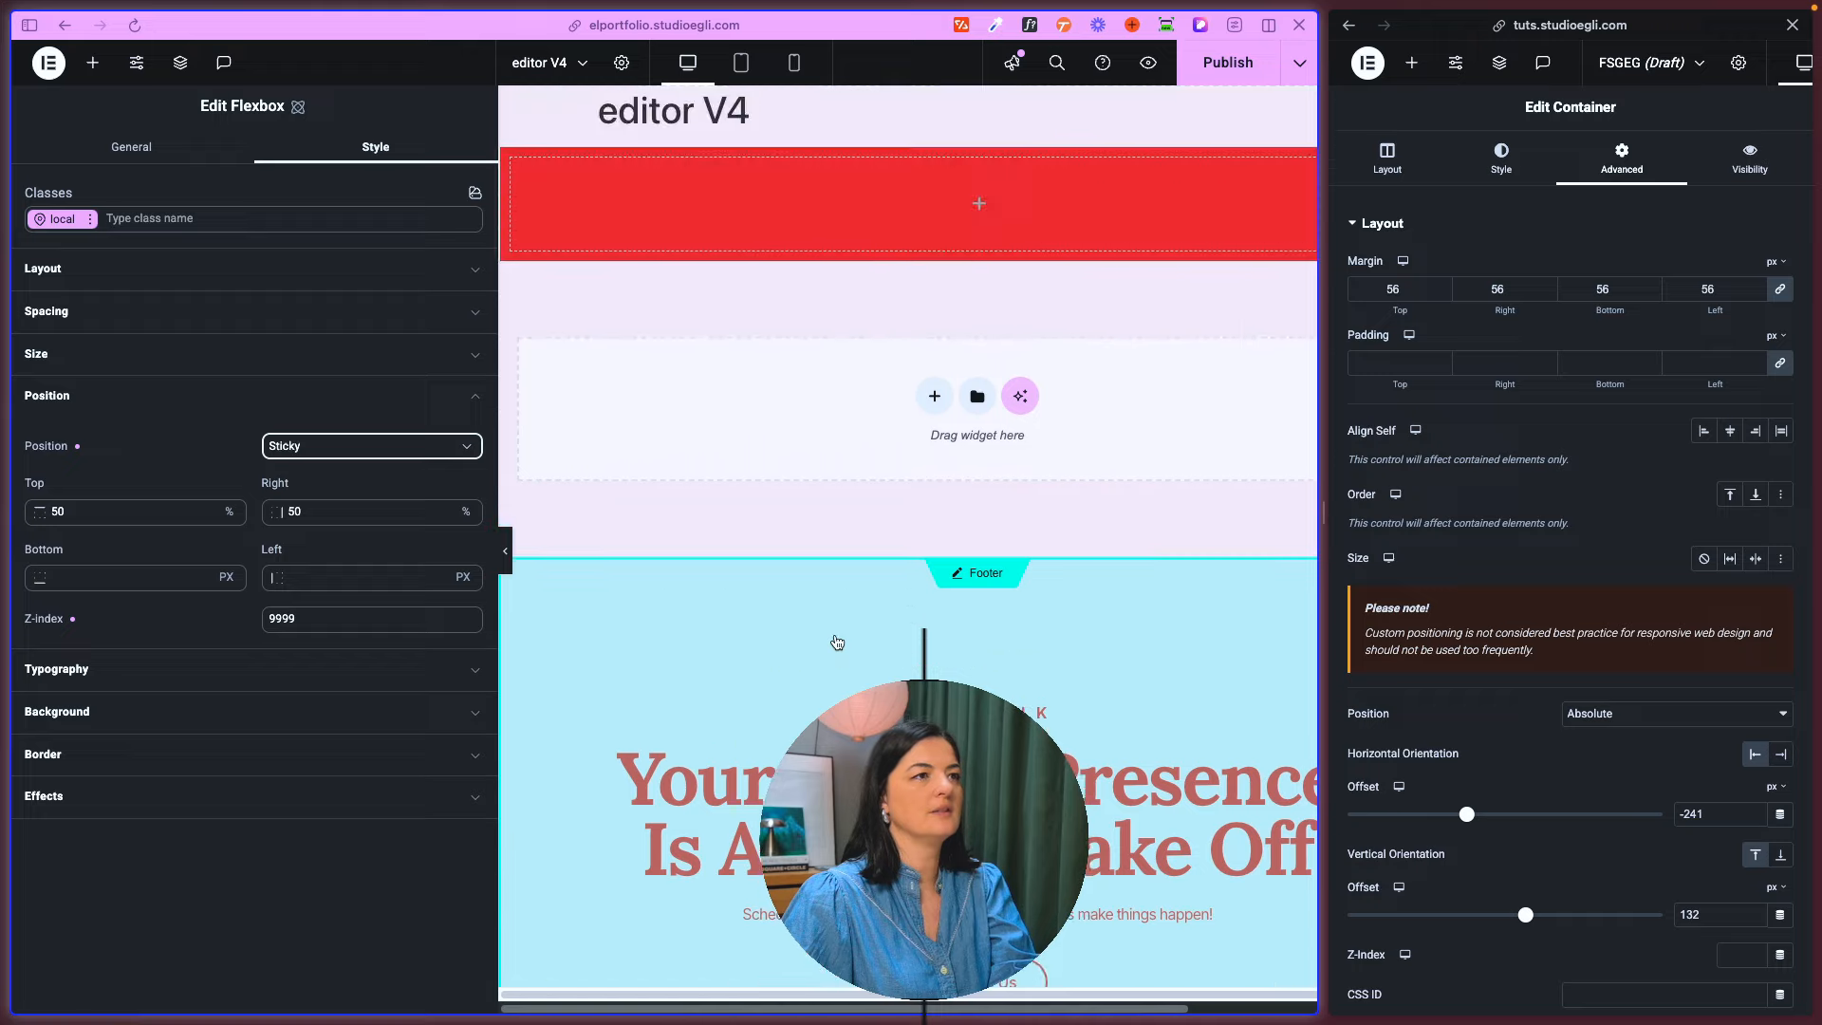
- Publish the editor V4 page, preview it in the browser, and return to the editor
click(1229, 76)
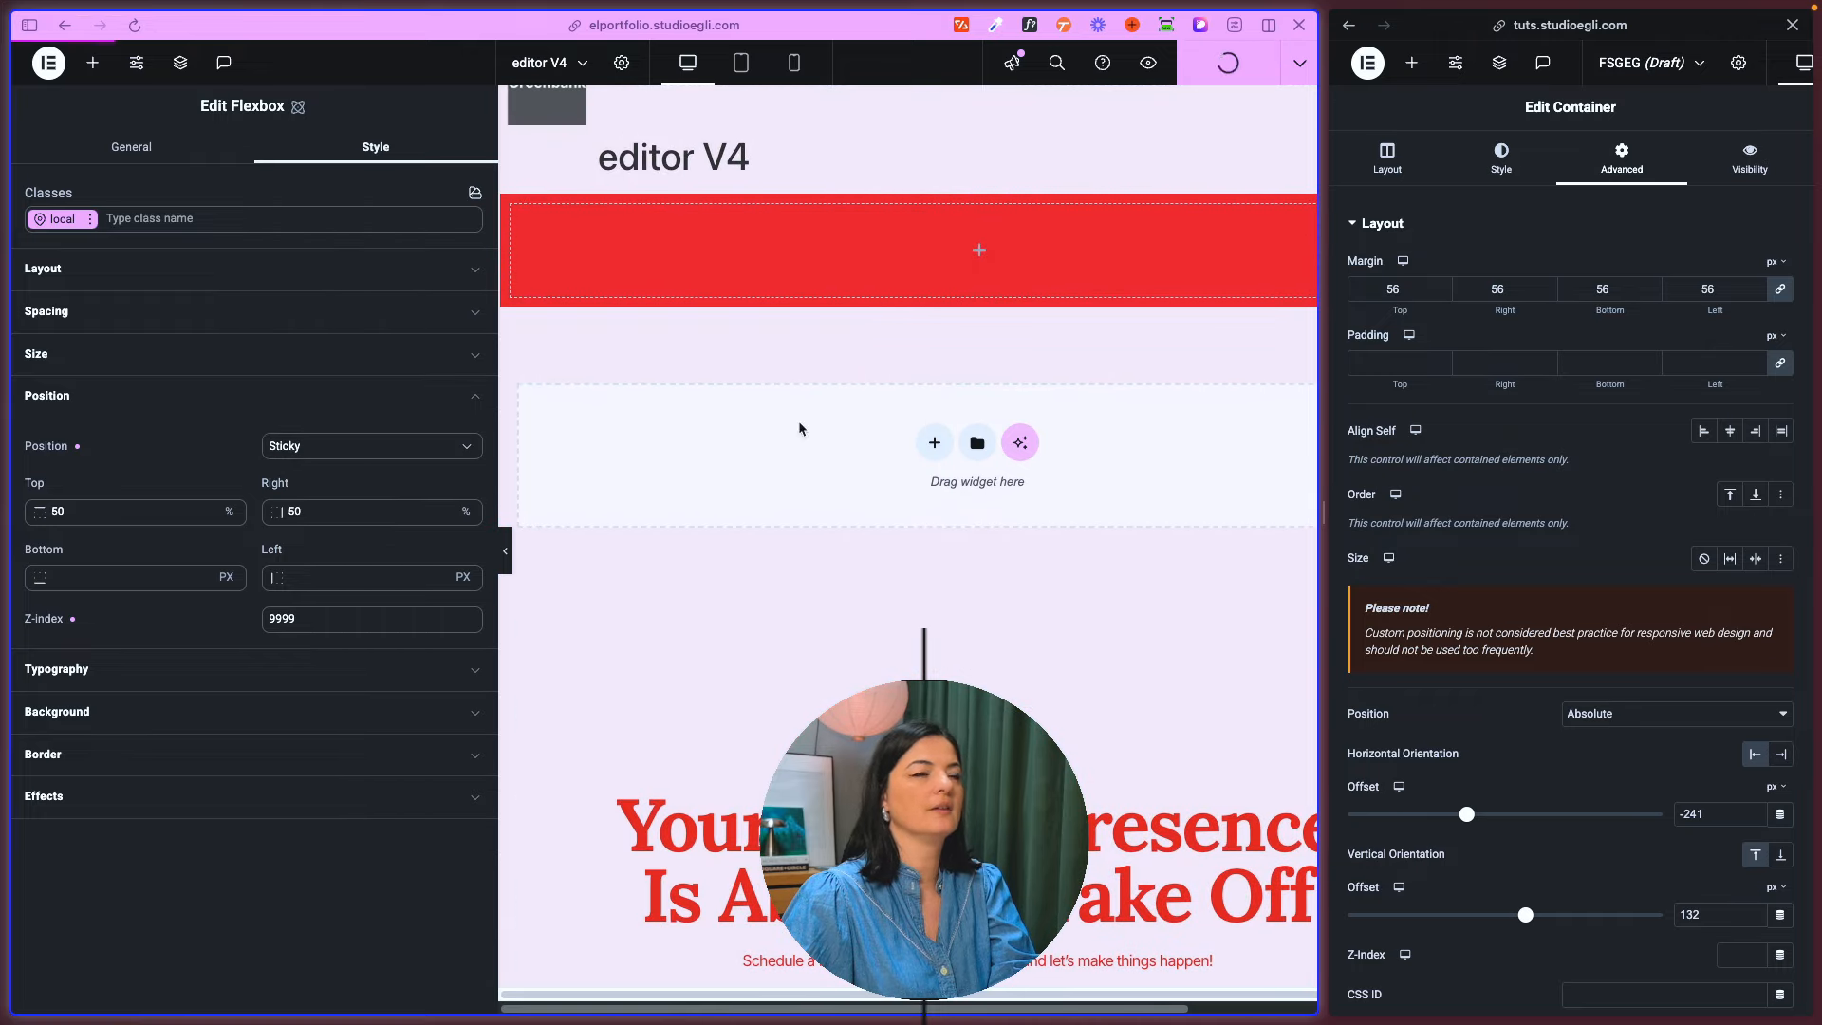
click(1148, 63)
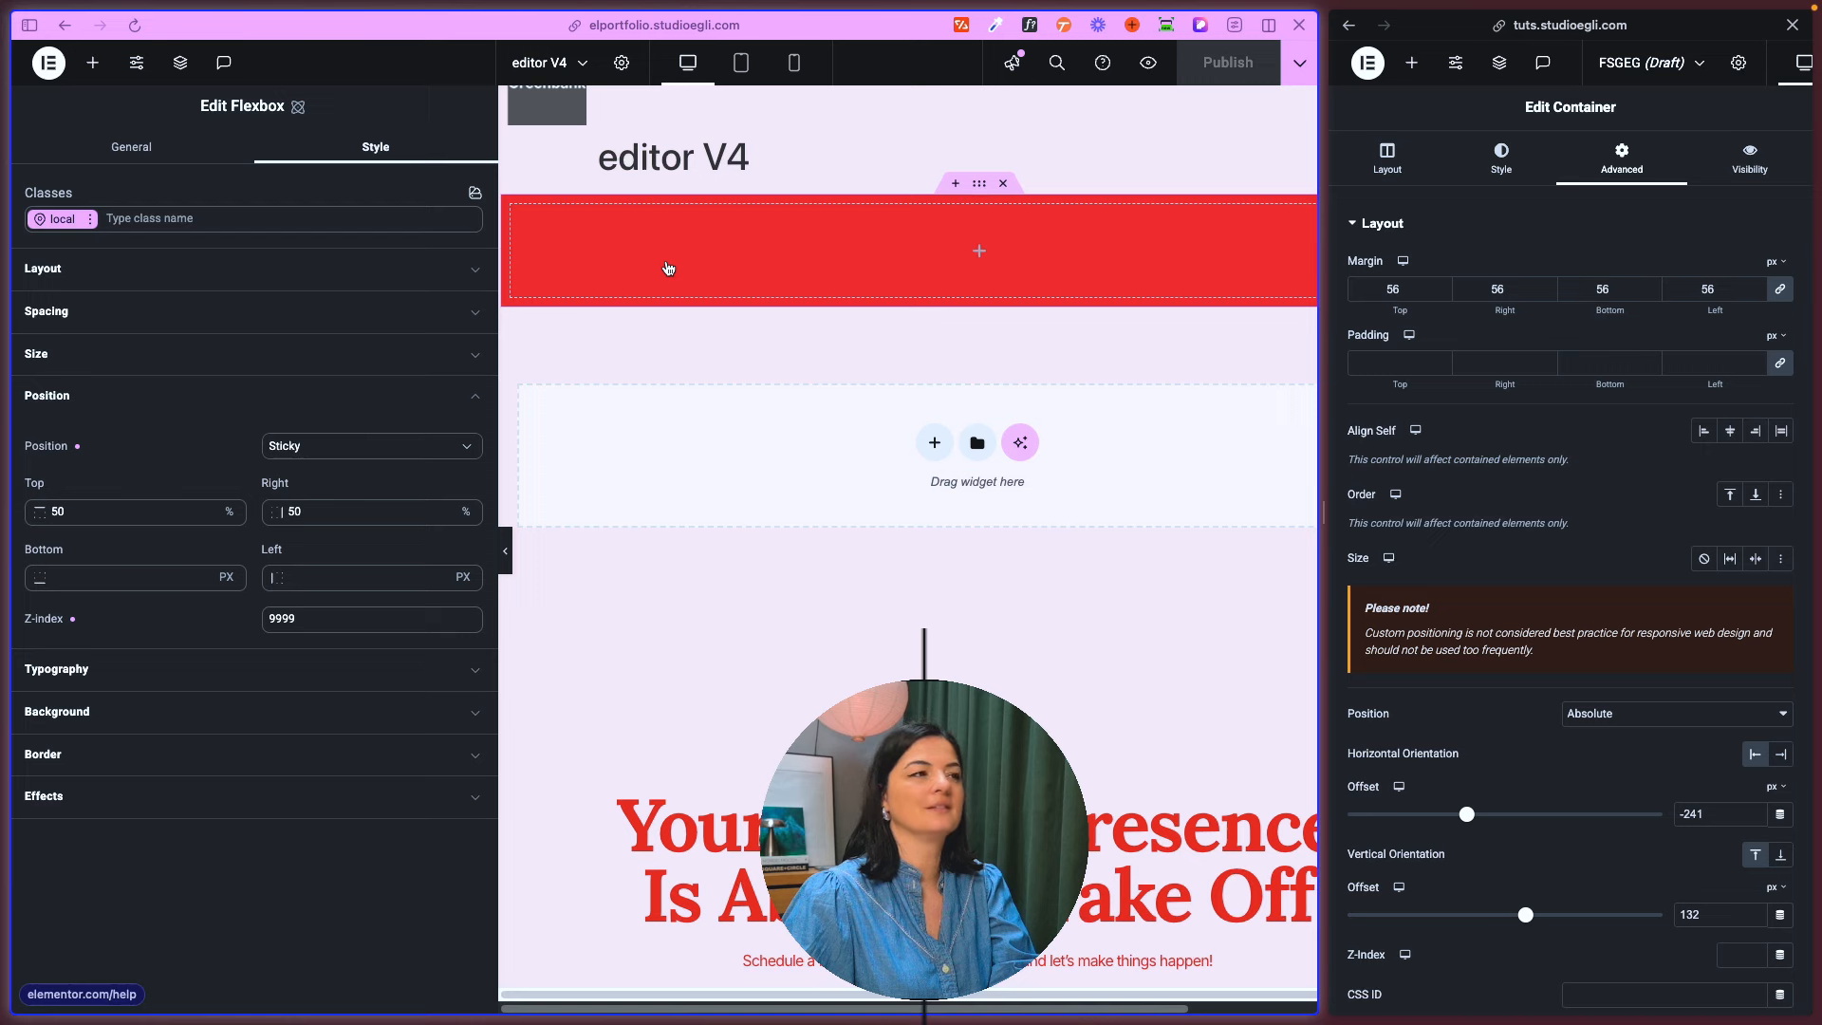
click(48, 880)
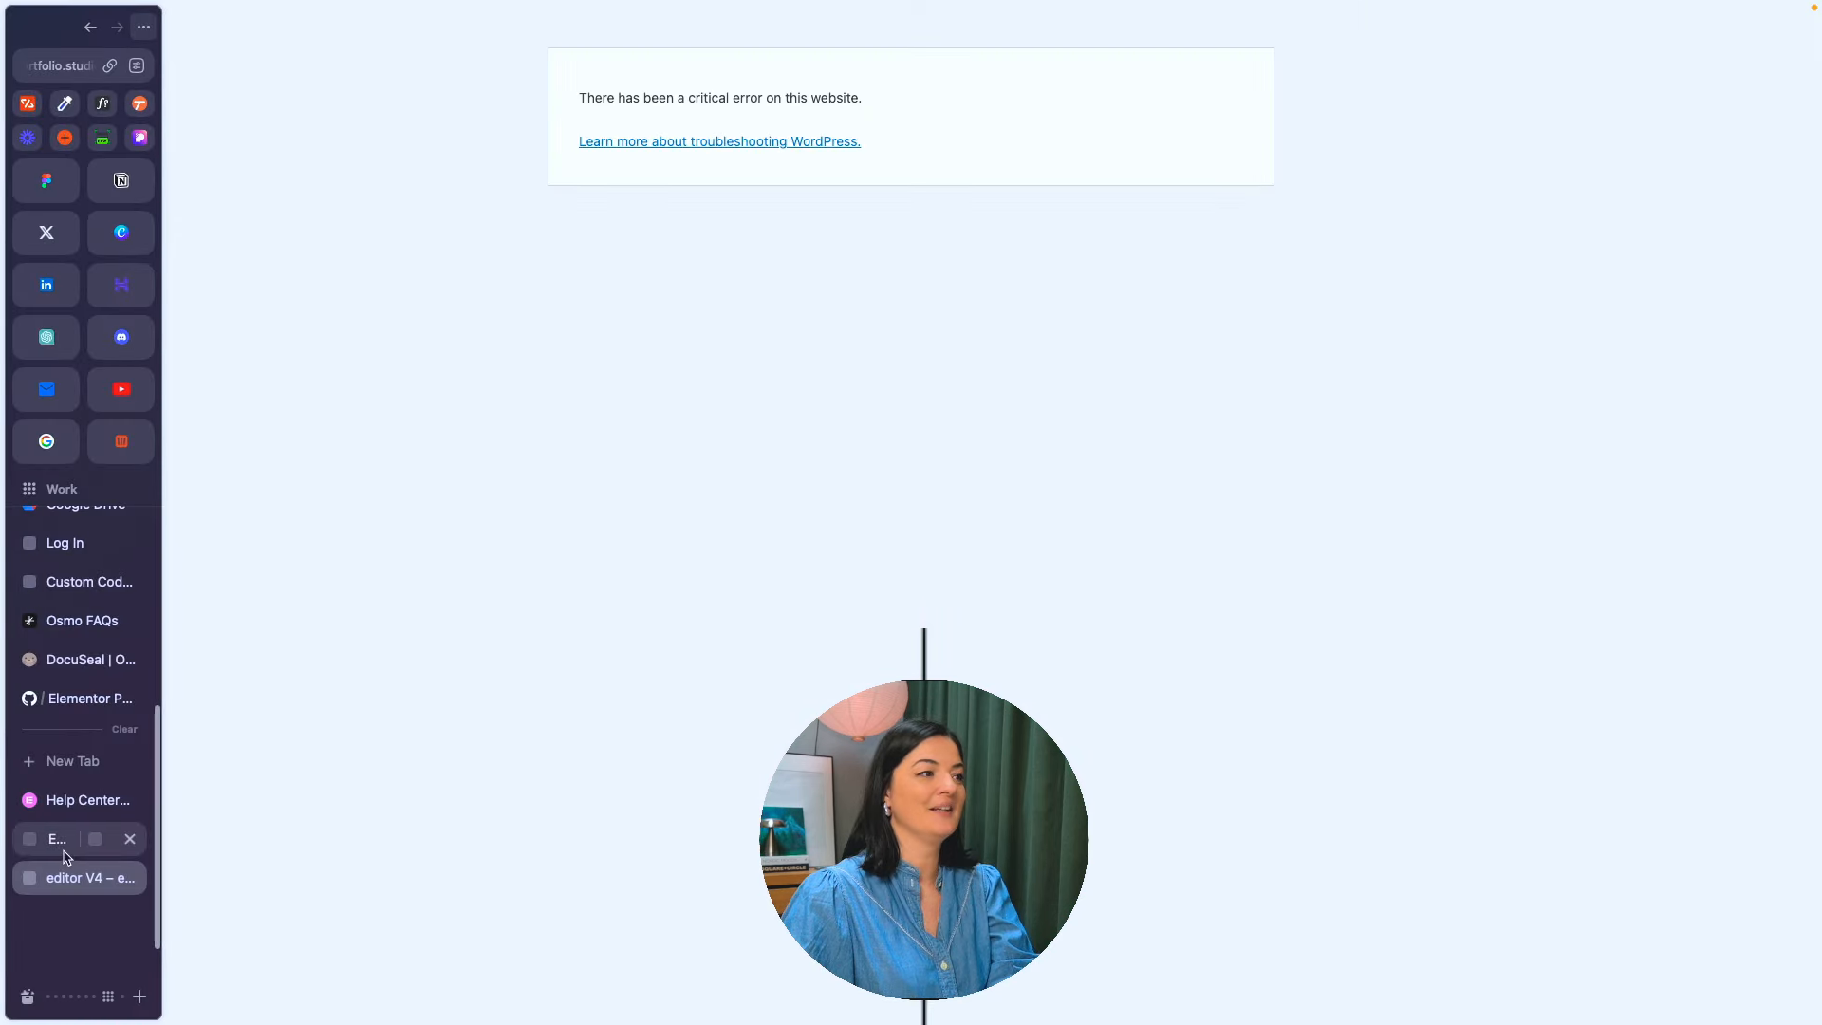
click(59, 847)
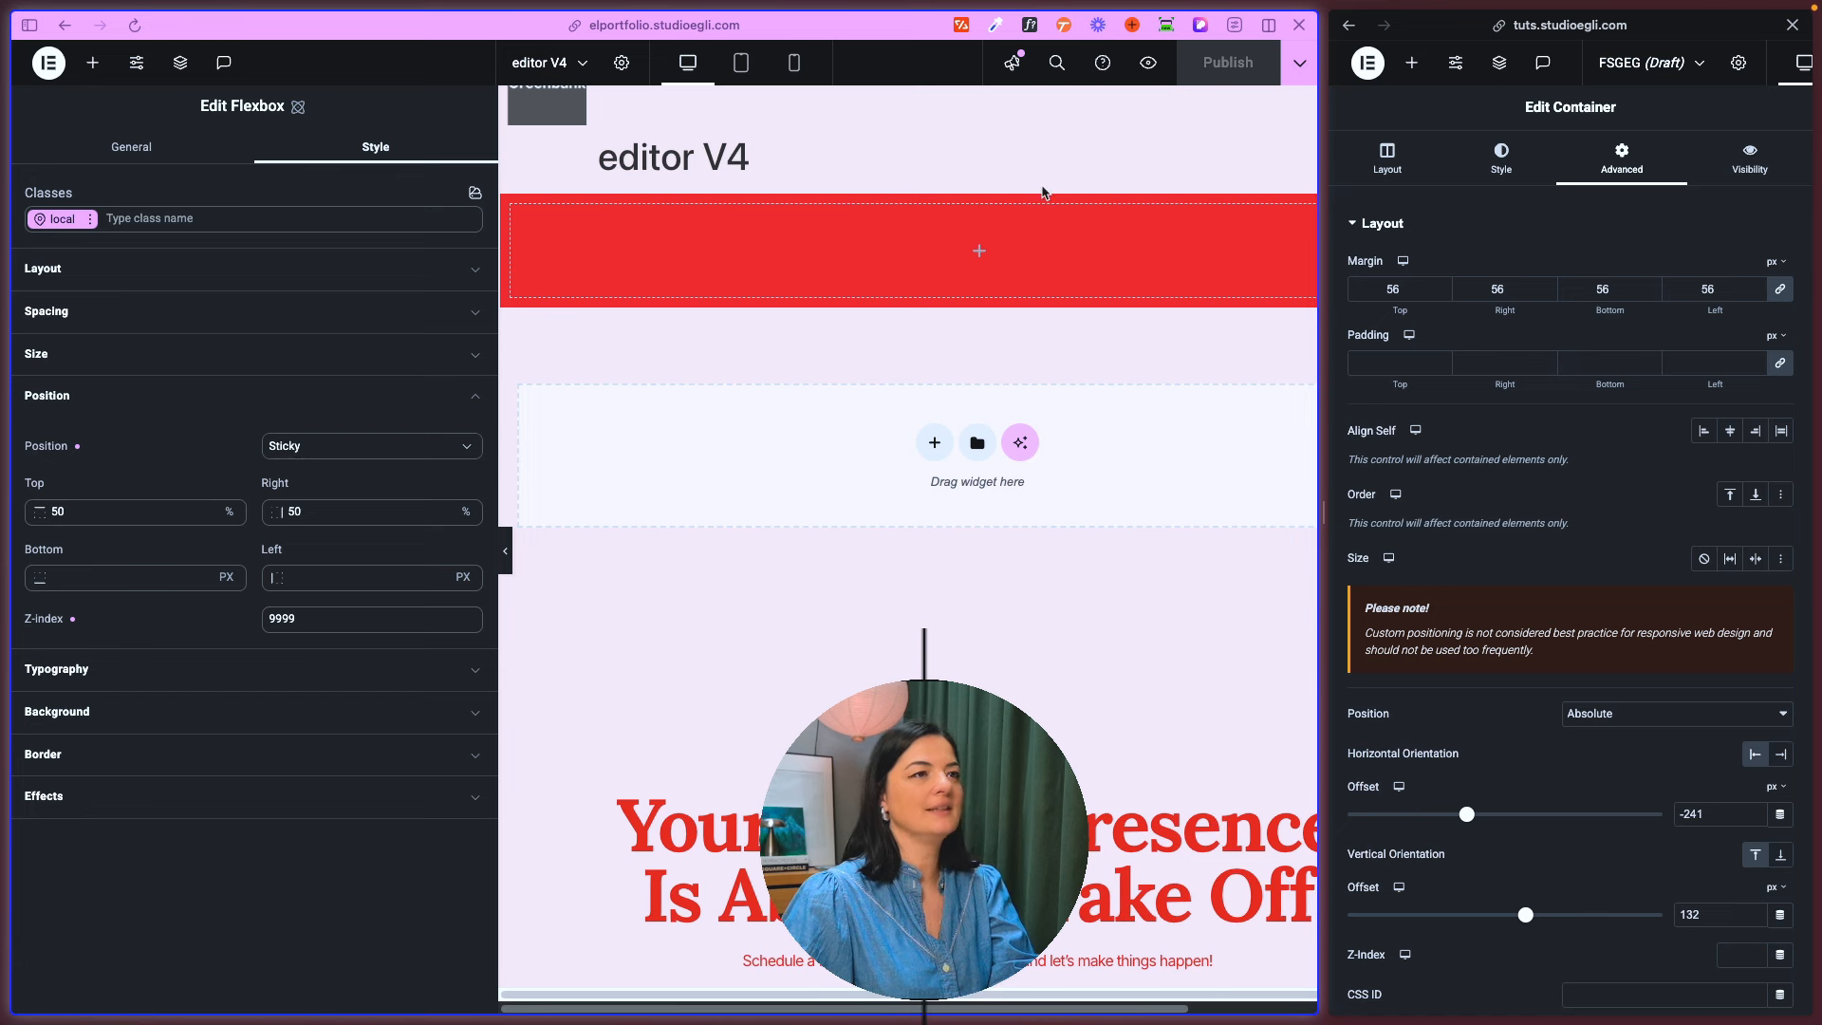
- Add an atomic Heading below the red flexbox and a classic Heading widget in the old editor for comparison
click(100, 66)
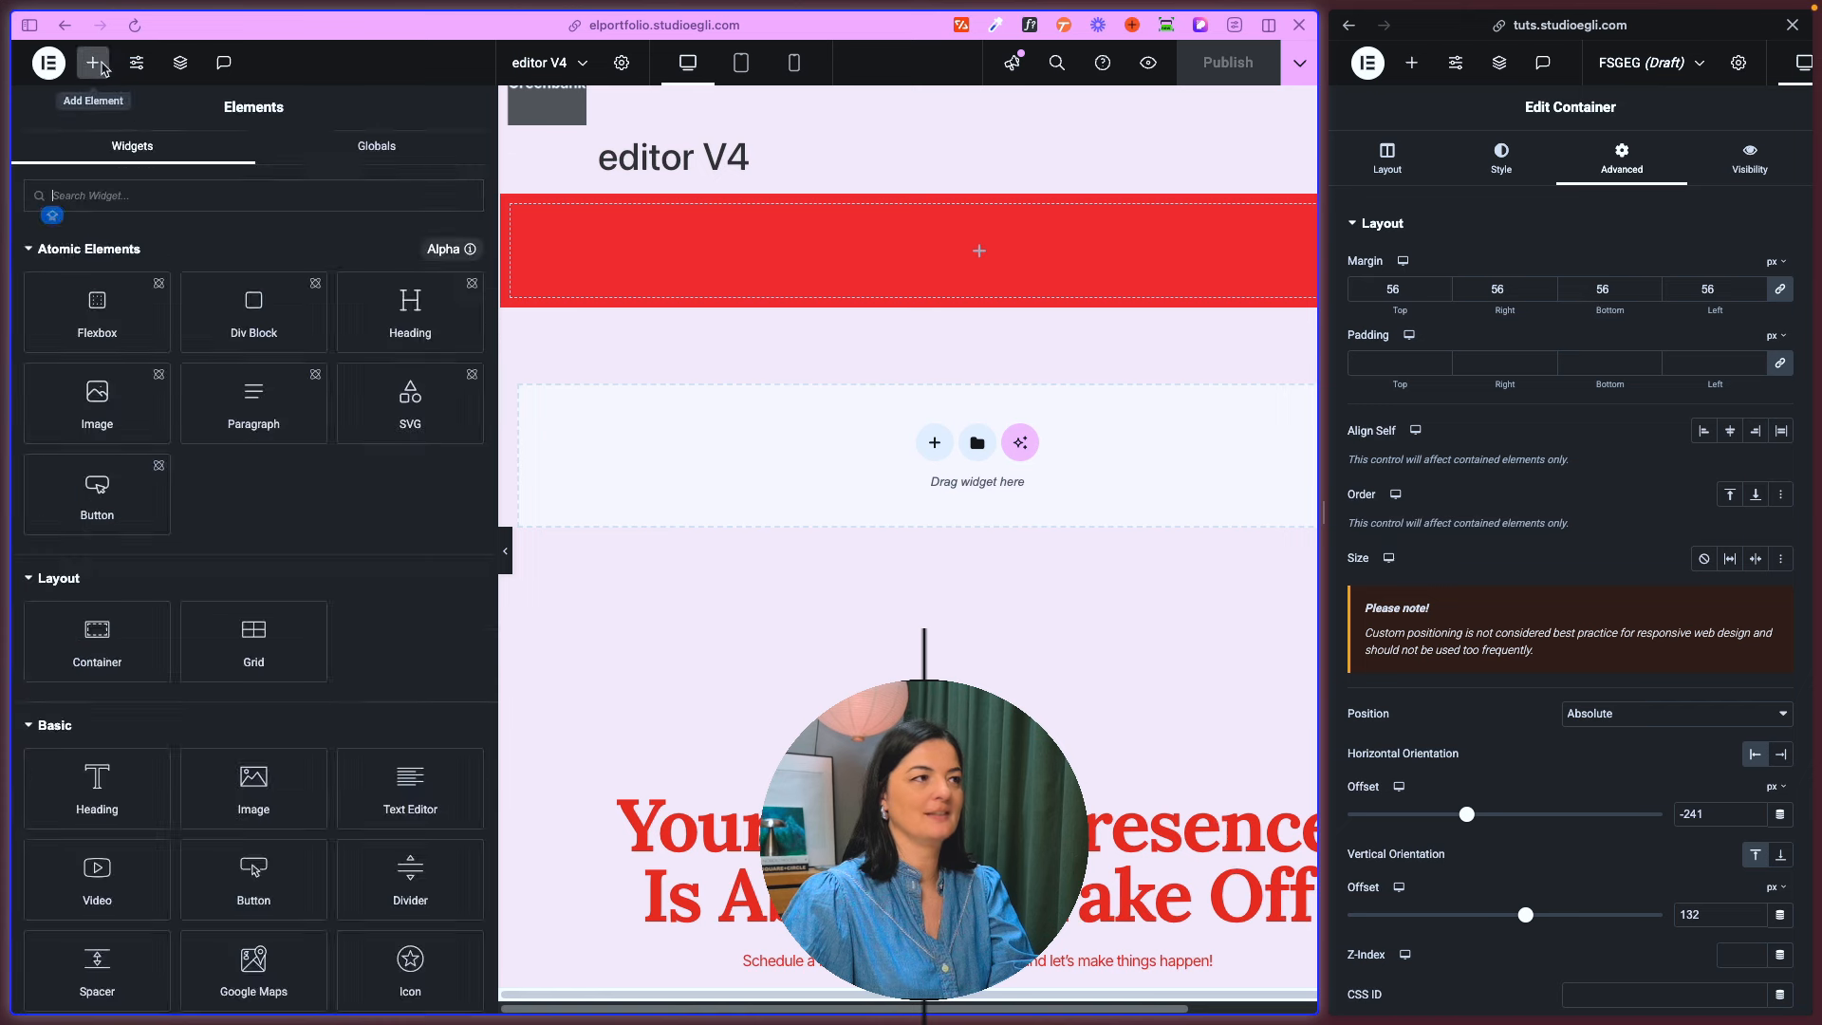
drag(409, 314, 736, 489)
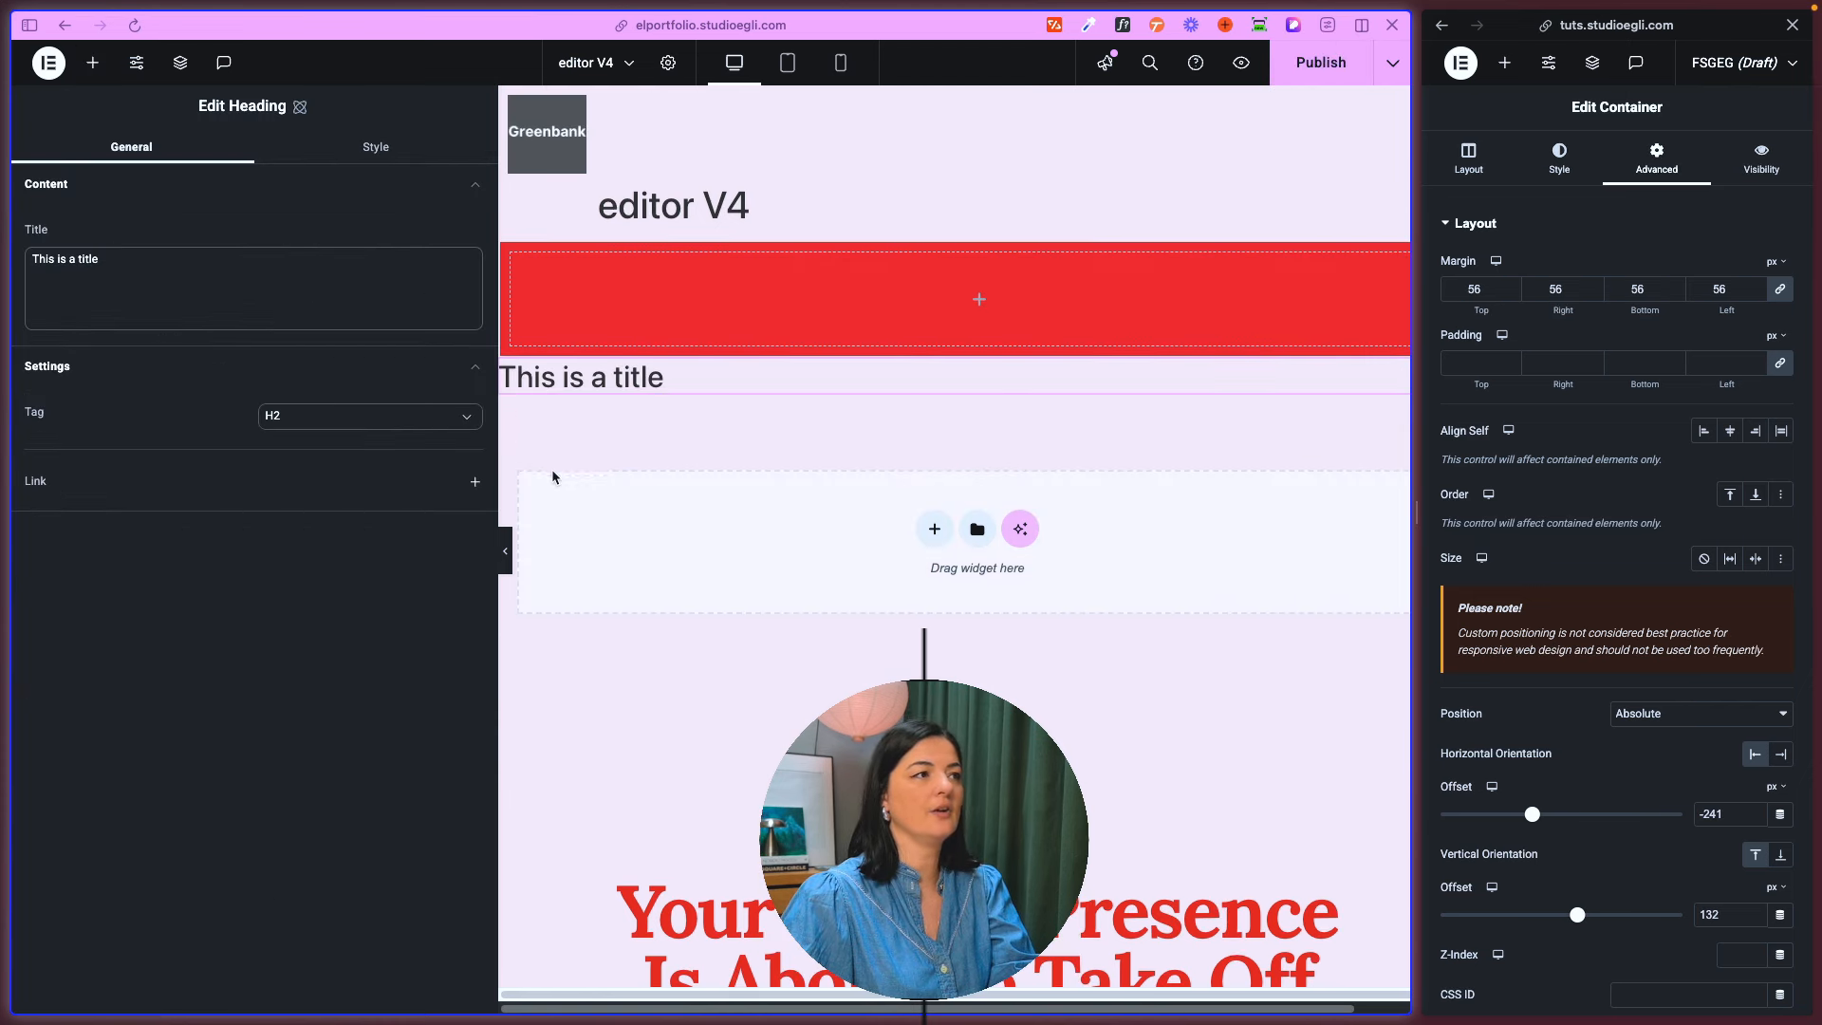
click(1504, 62)
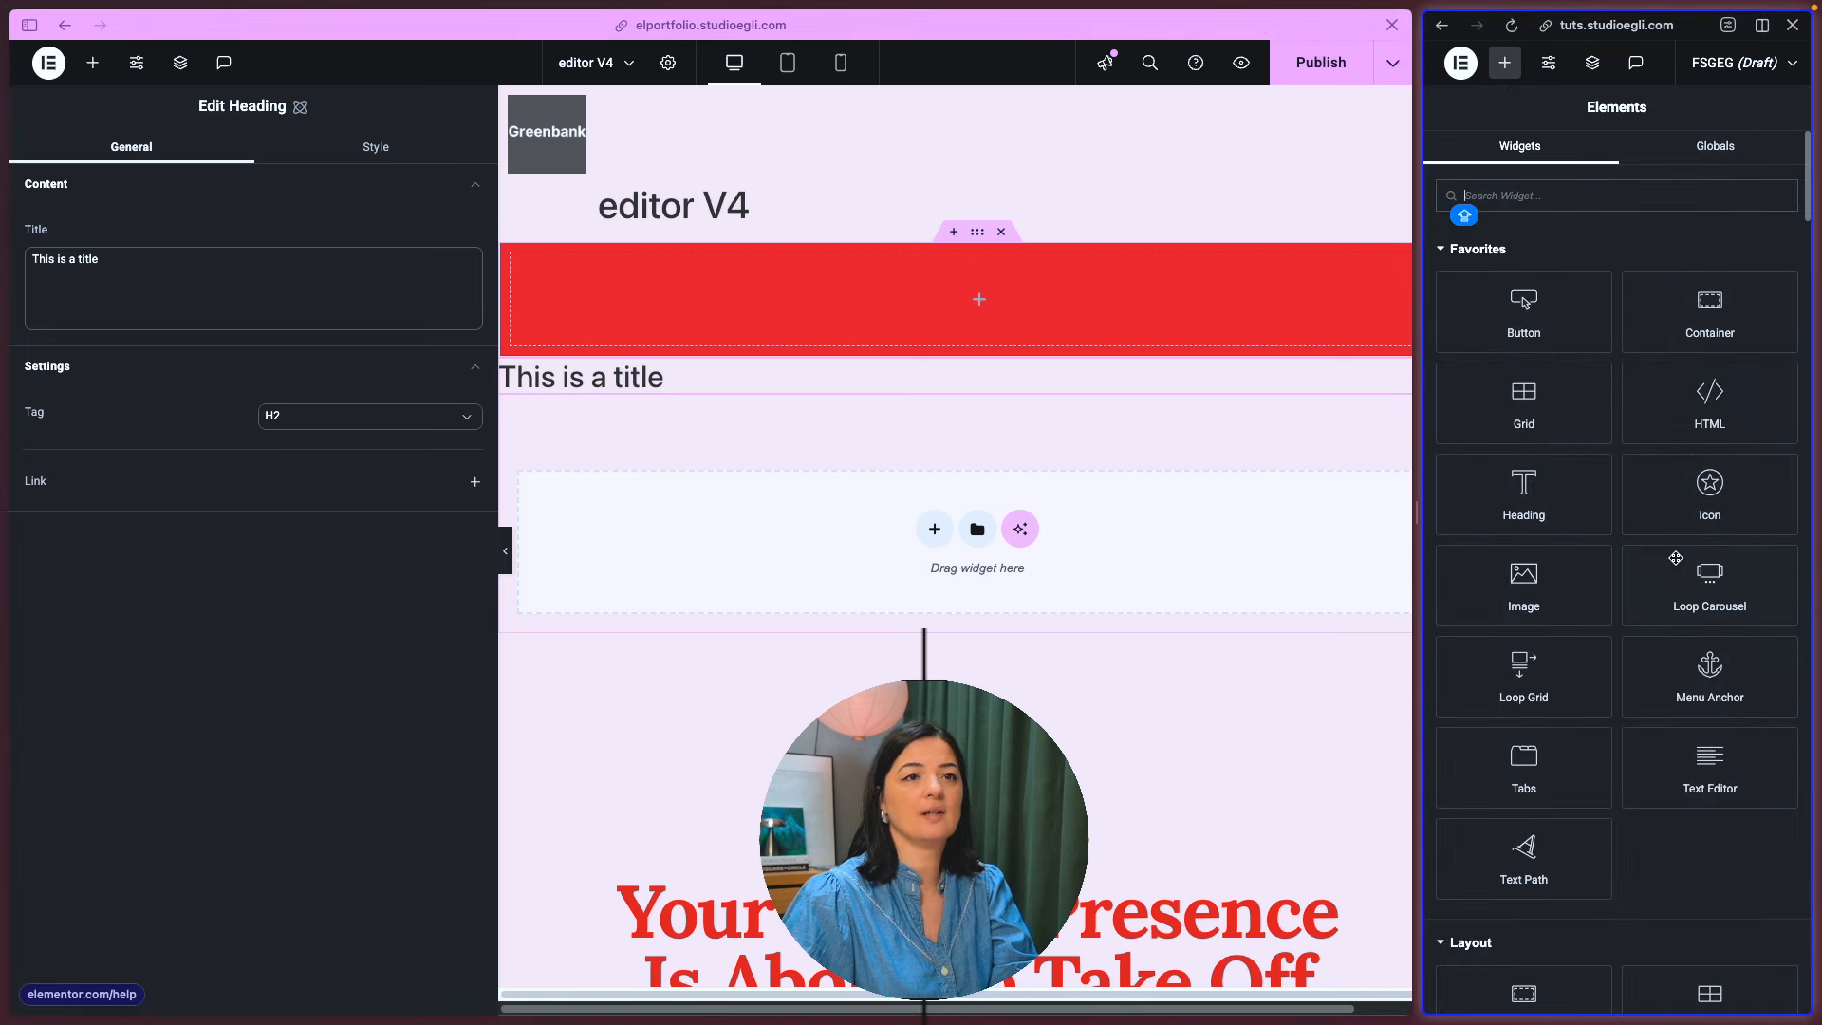
drag(1417, 461, 1307, 439)
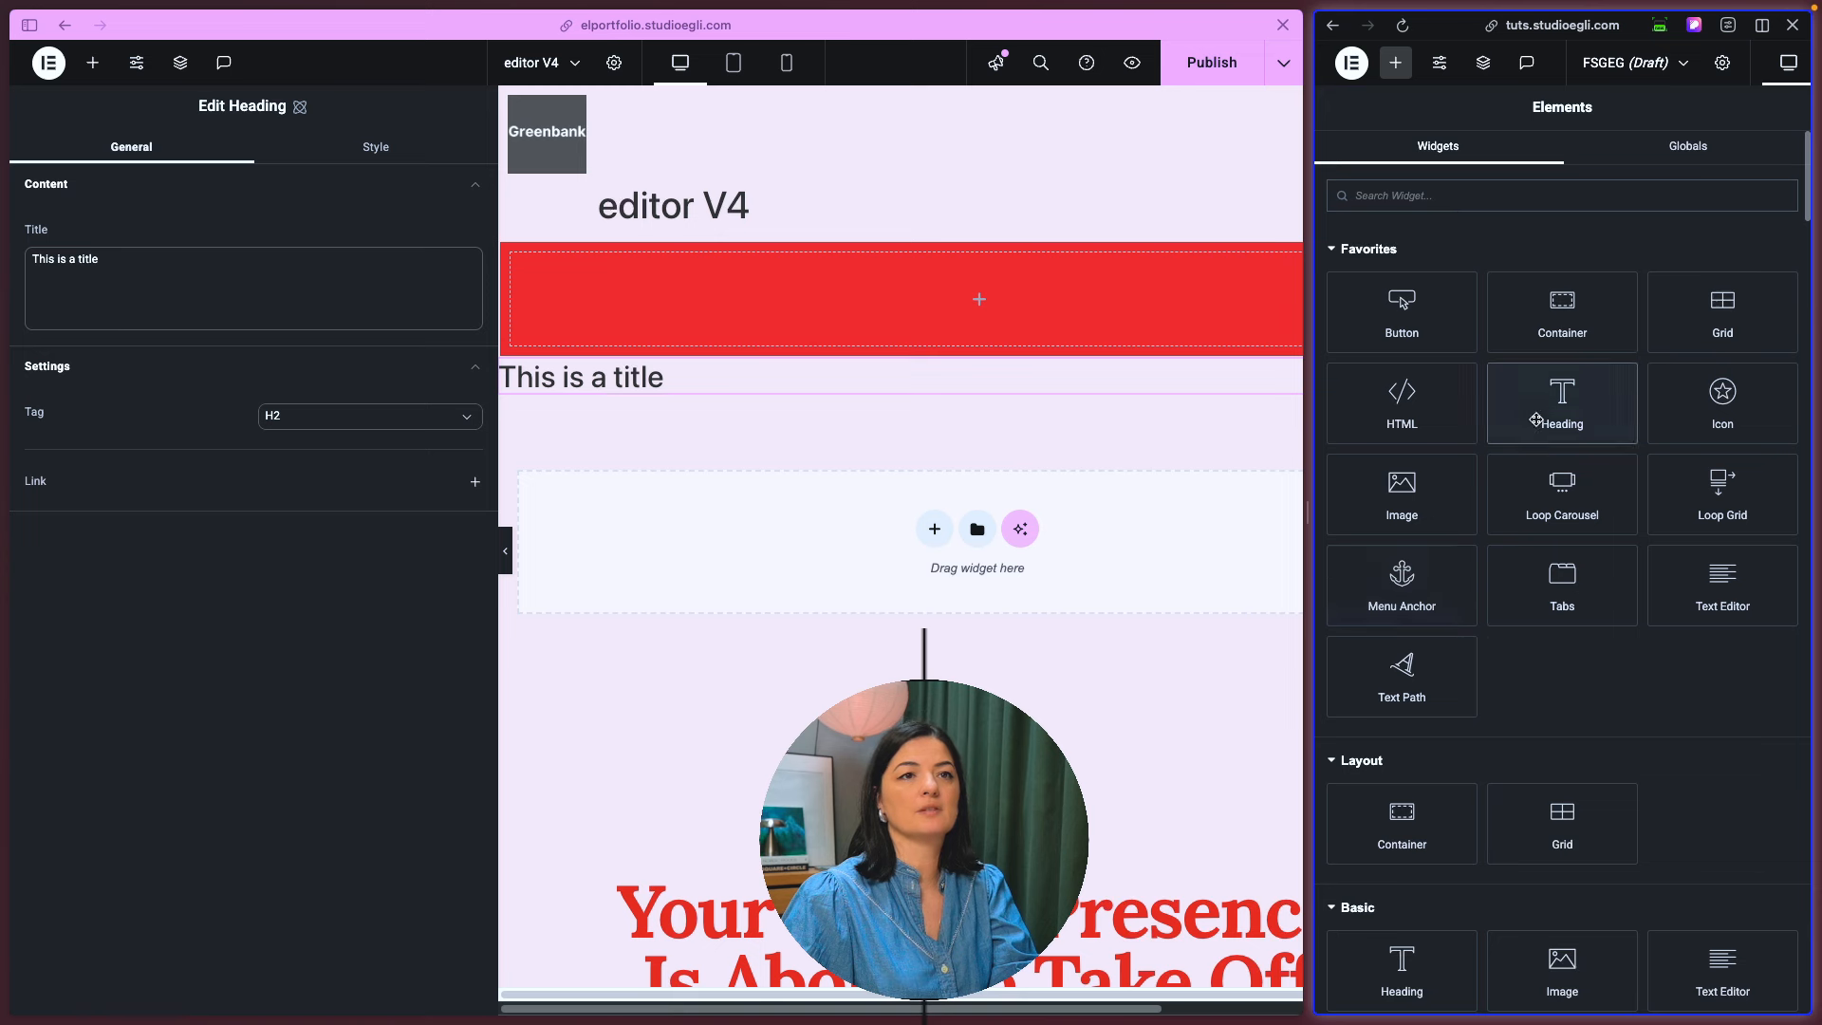
click(1539, 422)
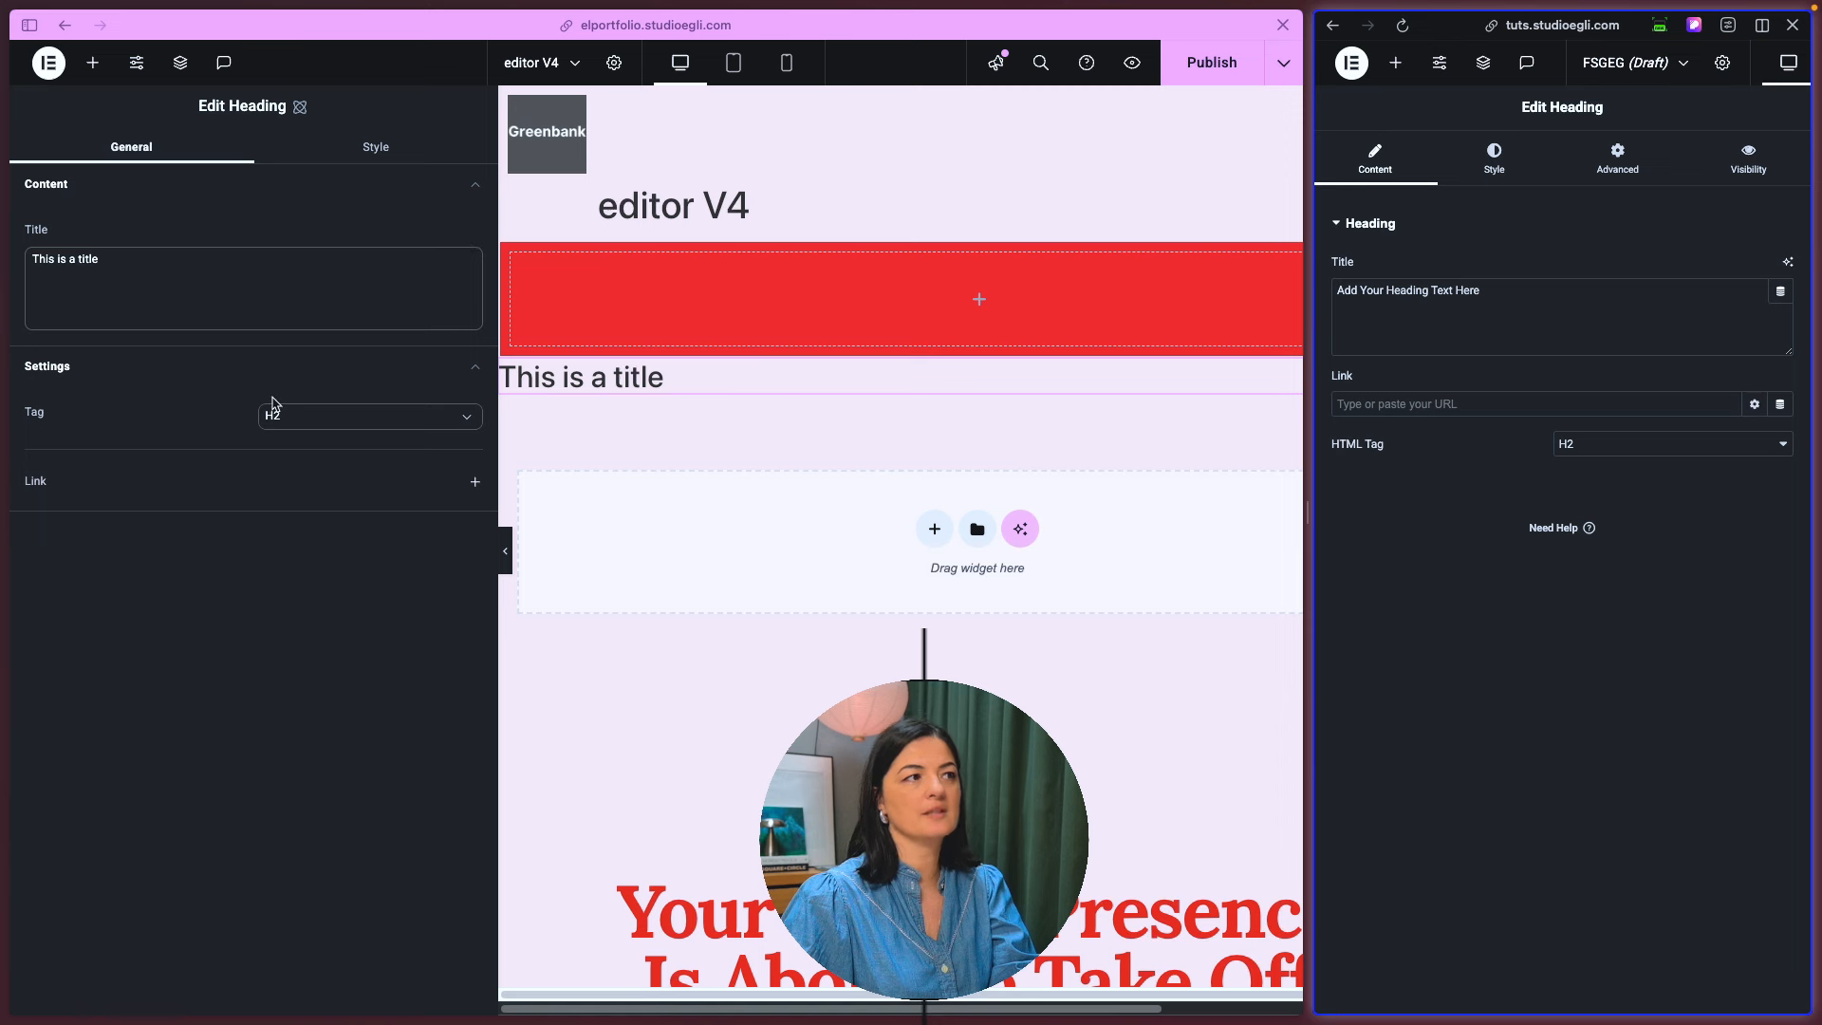
- Examine the new Heading's title, tag and link settings and compare them with the old Heading's link options
click(274, 274)
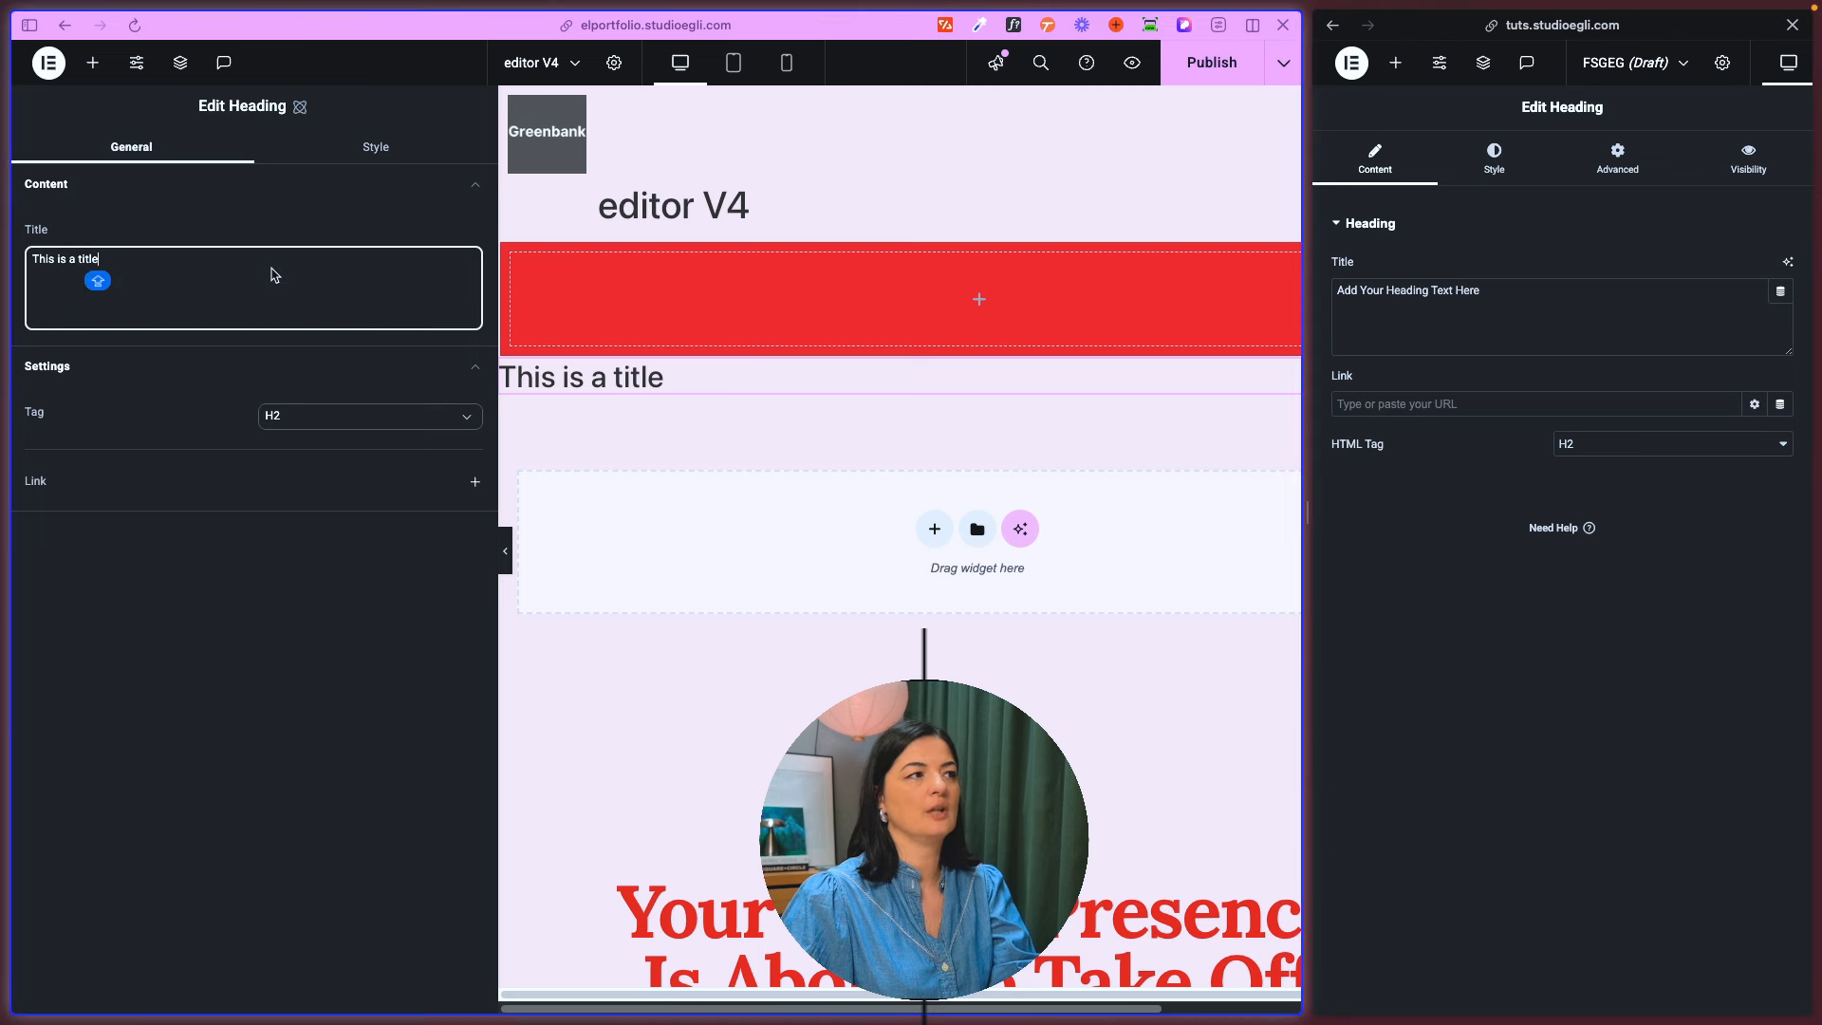
key(super+a)
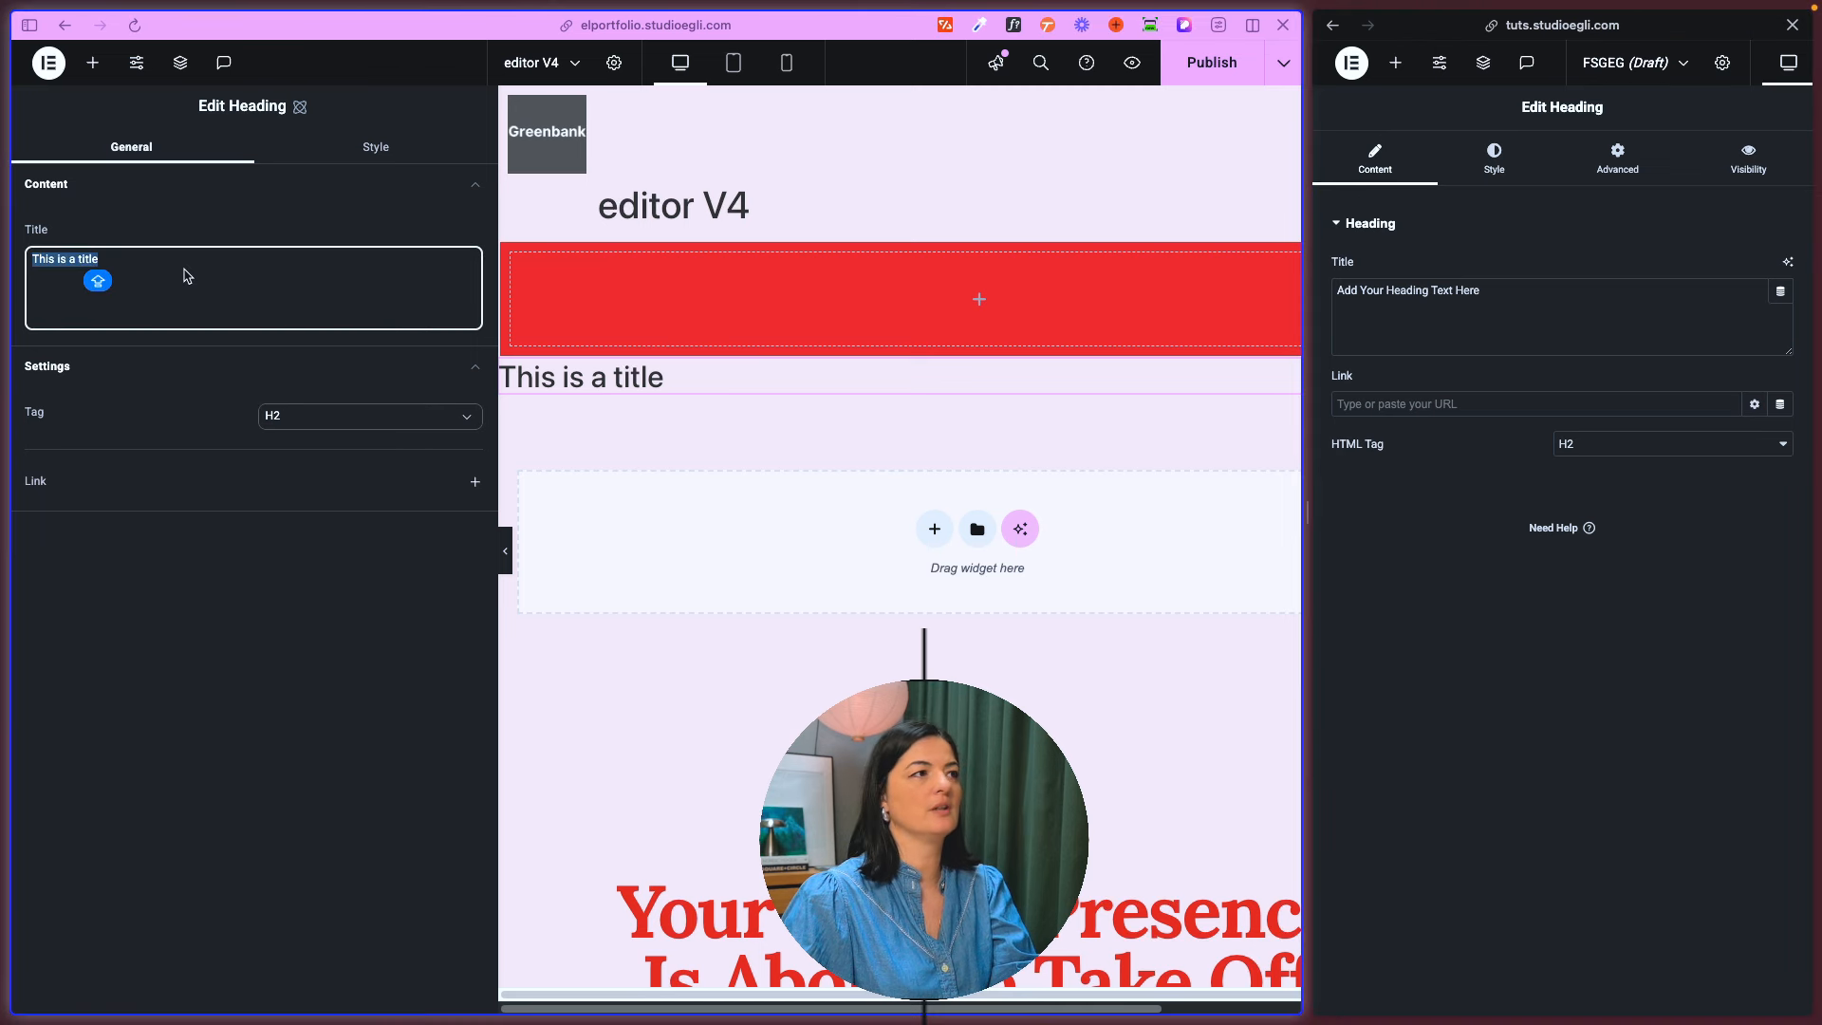
click(342, 422)
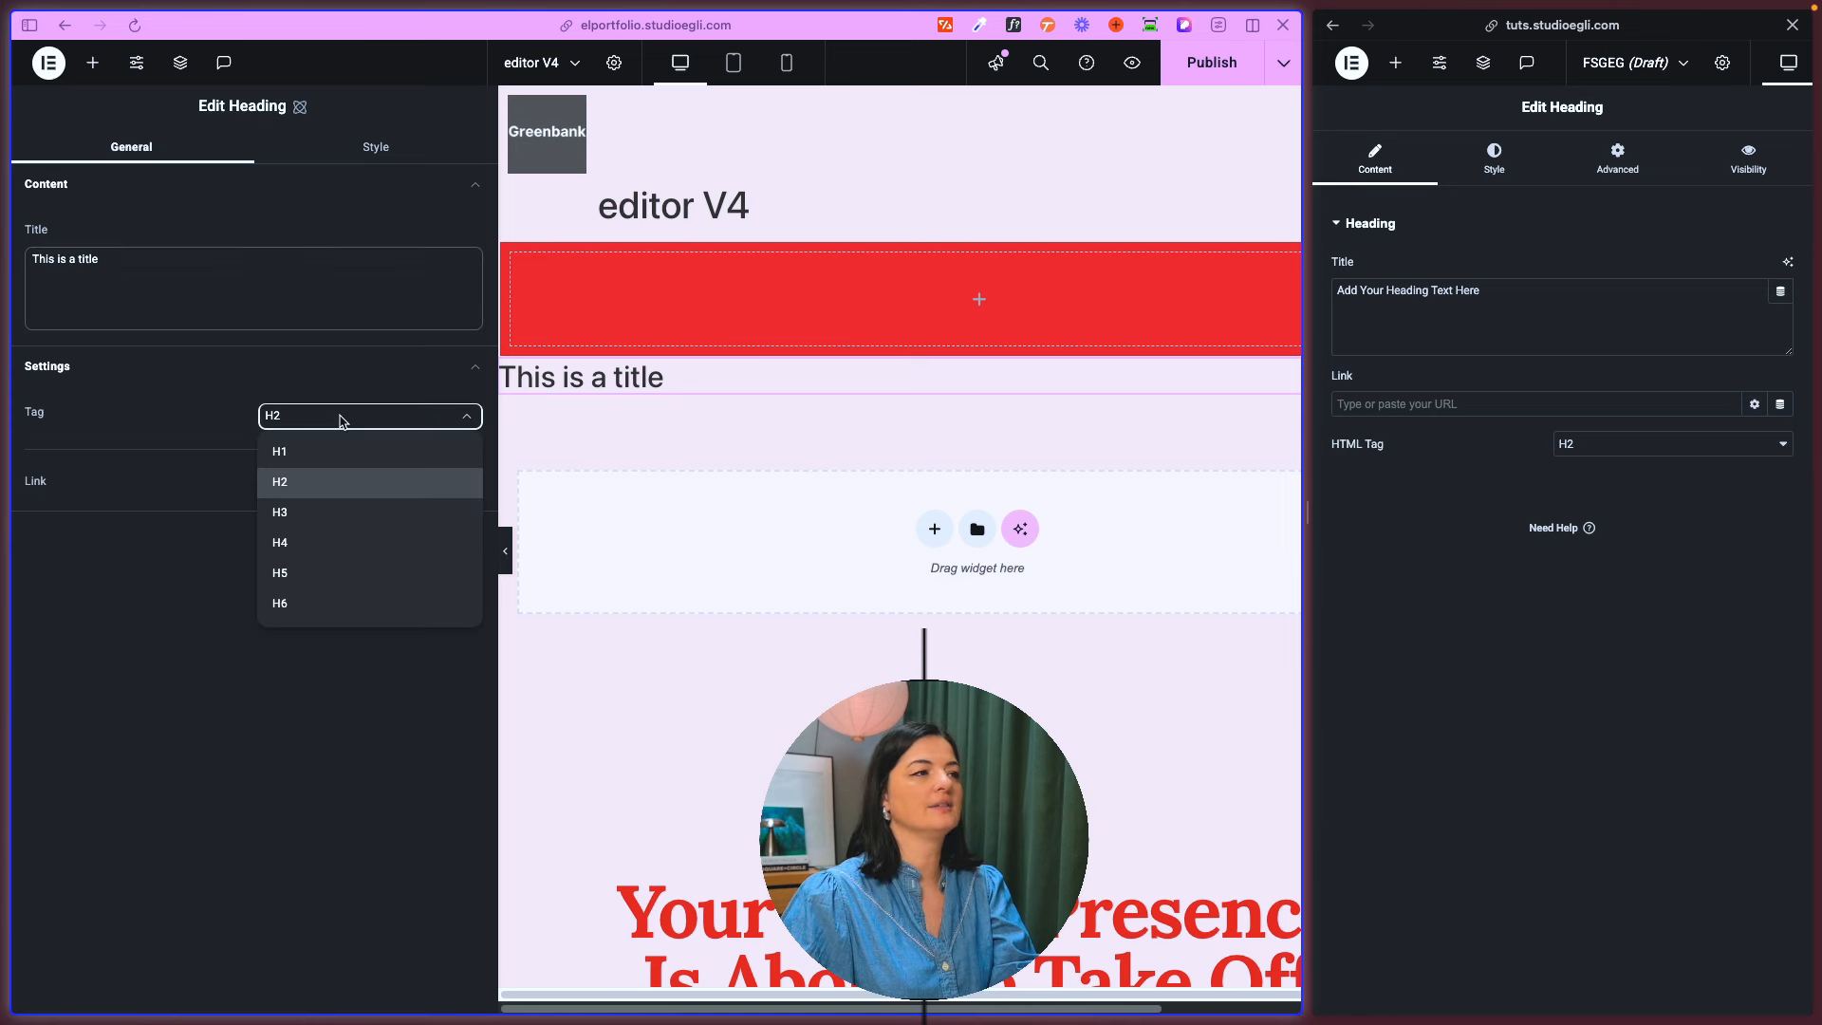
click(130, 495)
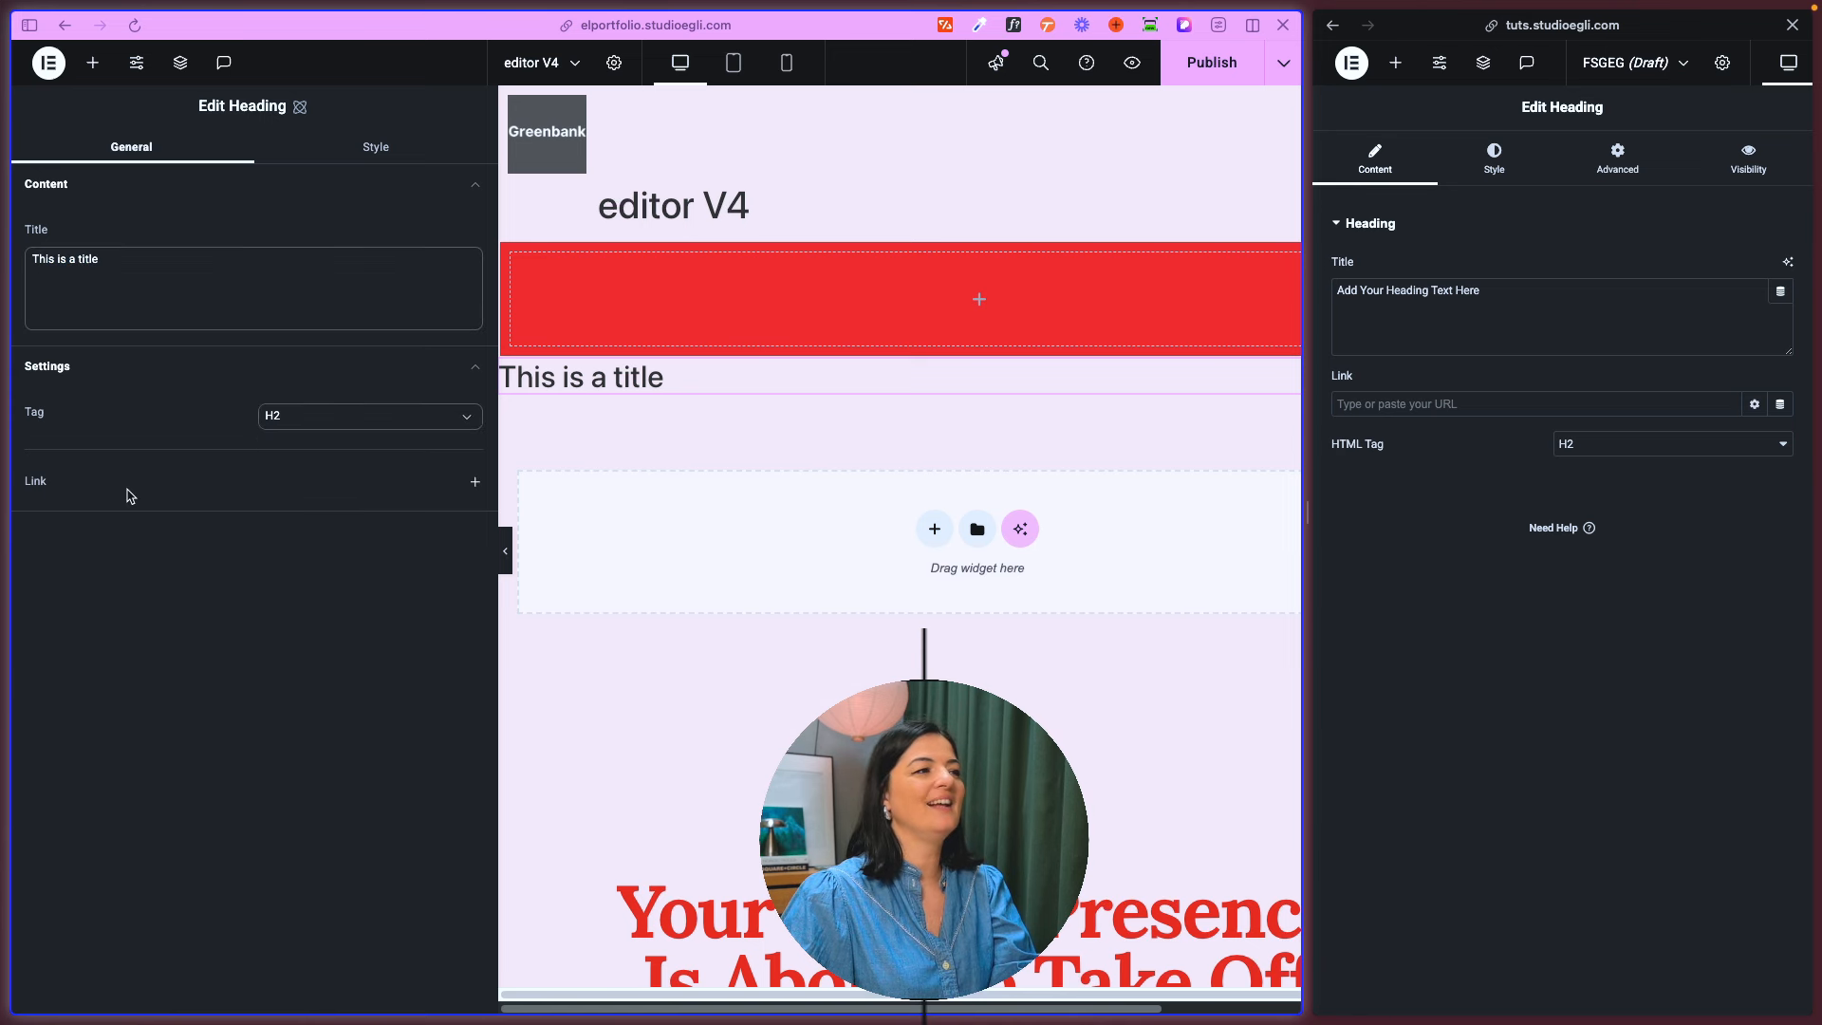
click(474, 481)
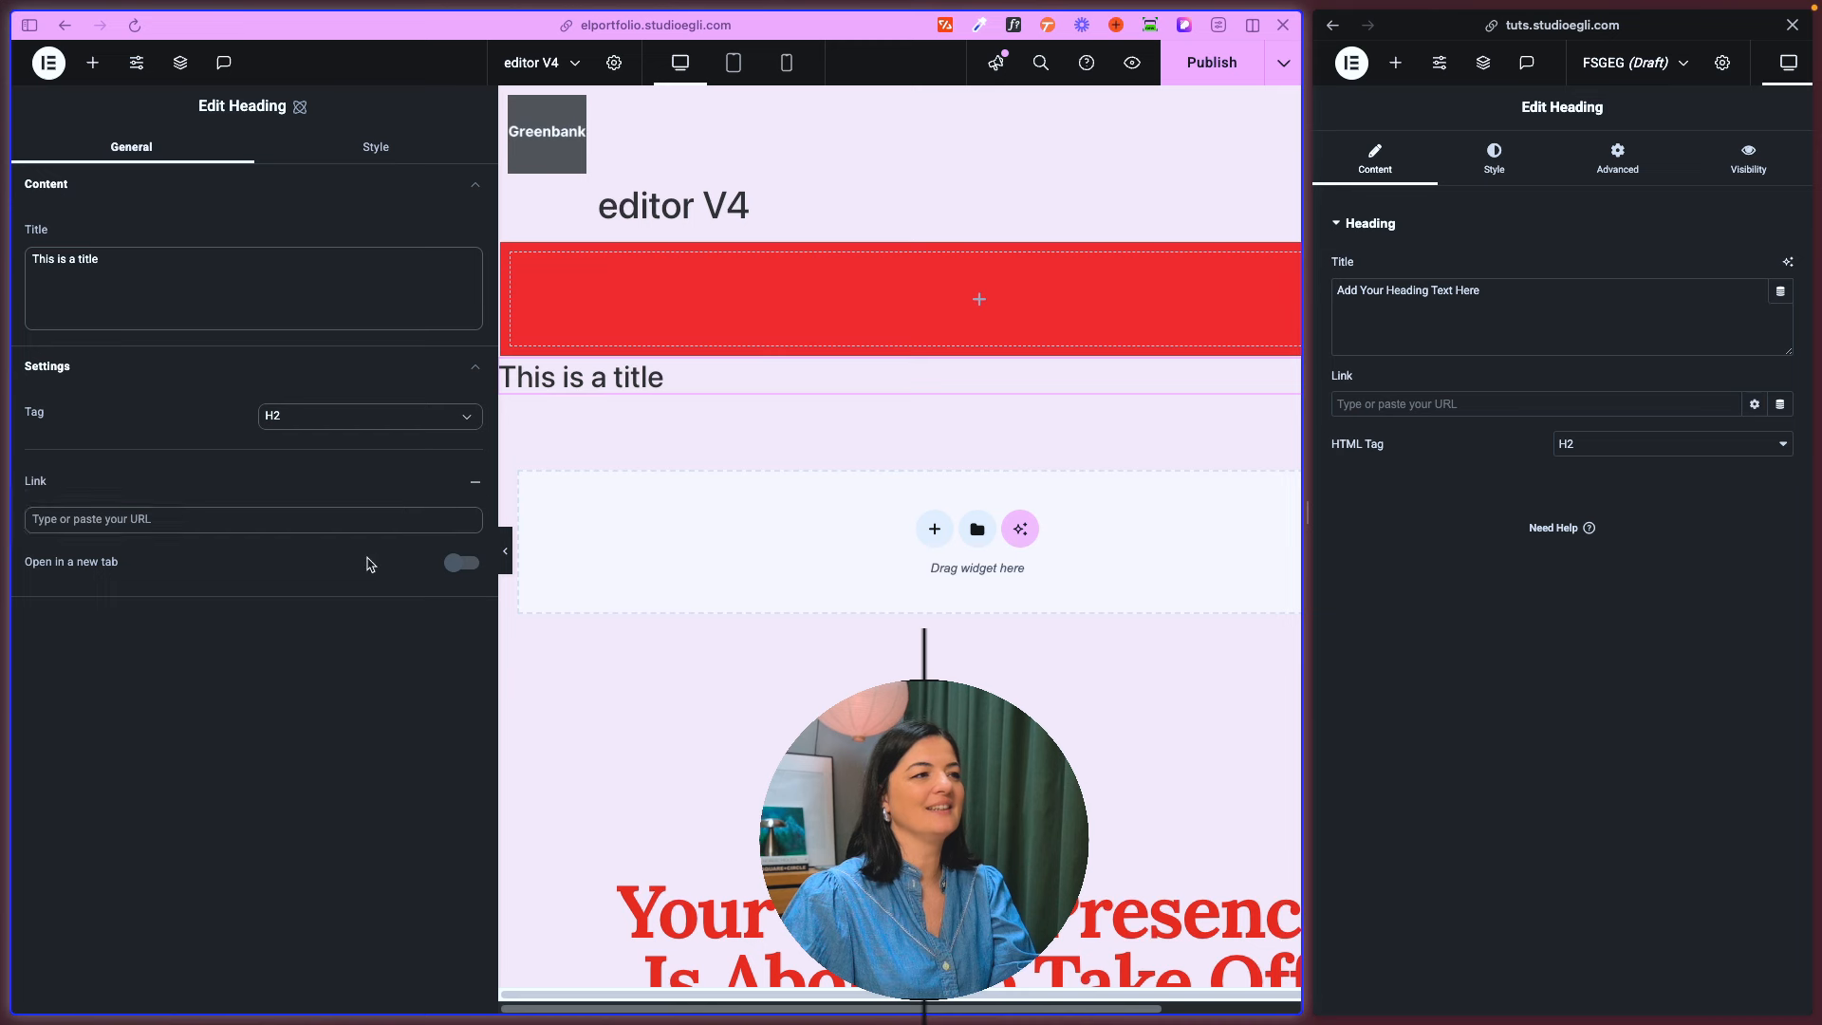
click(453, 516)
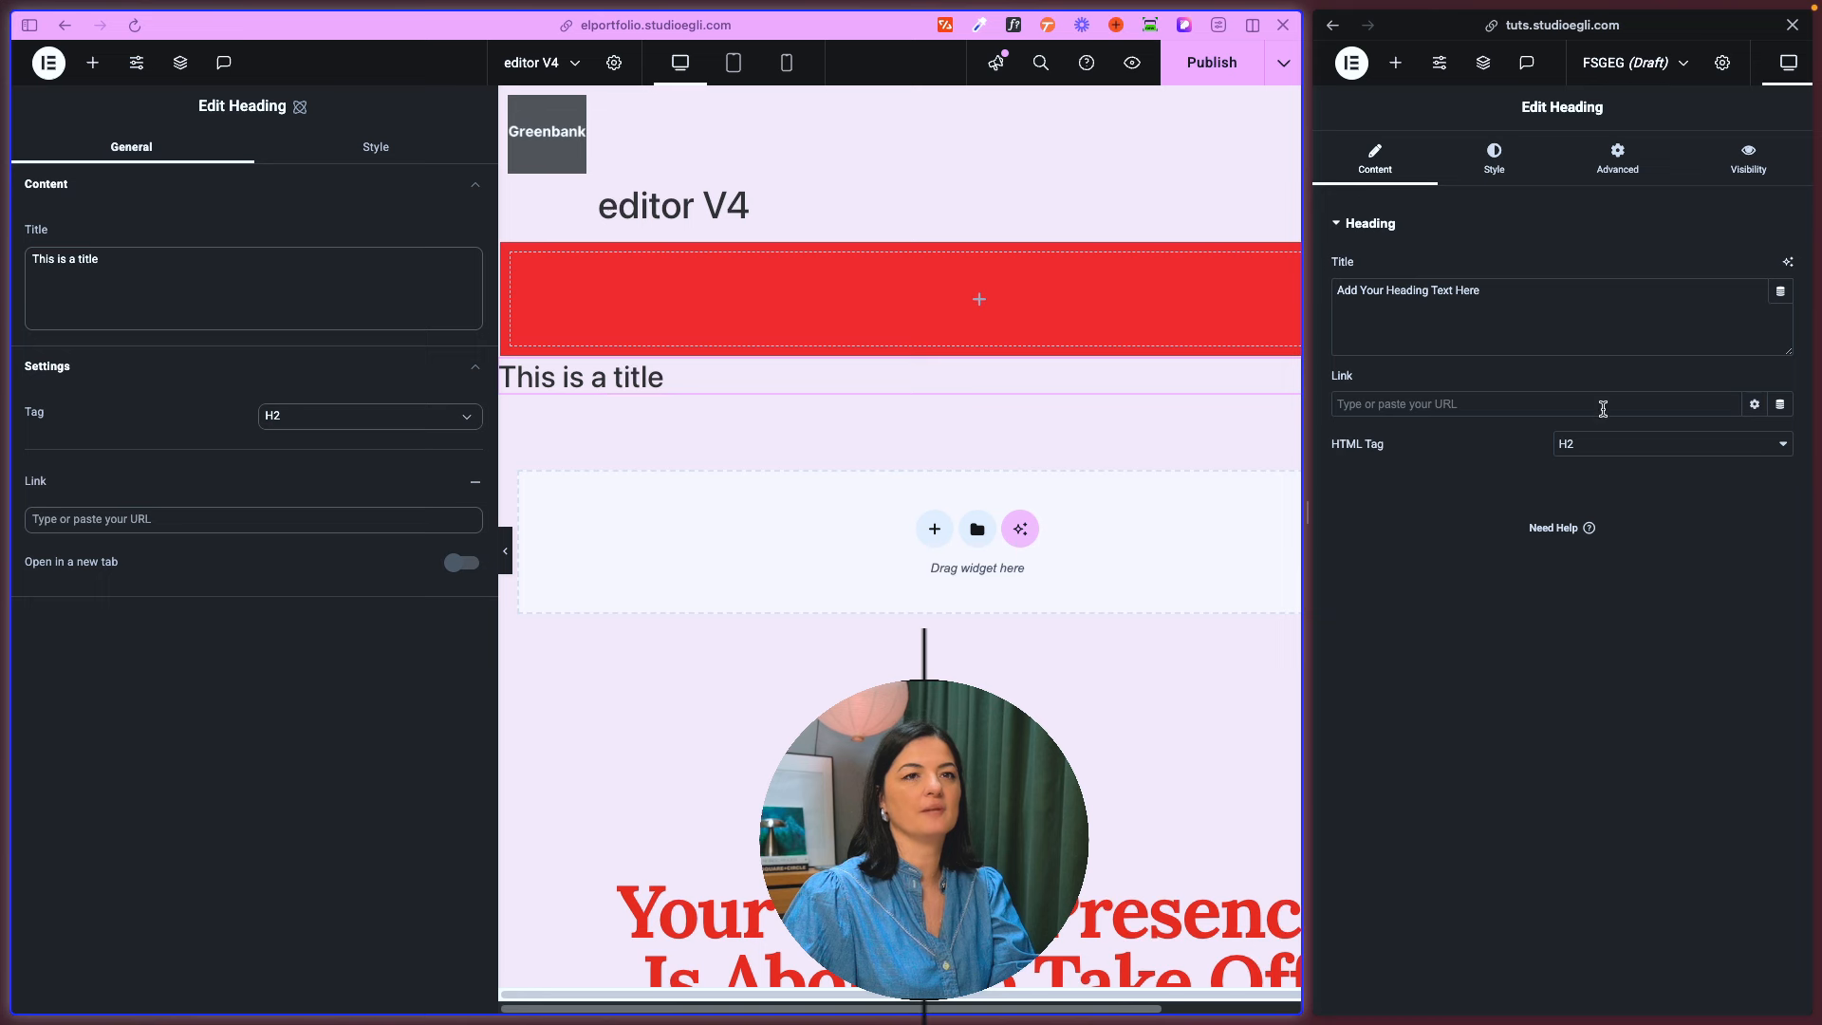
click(1754, 404)
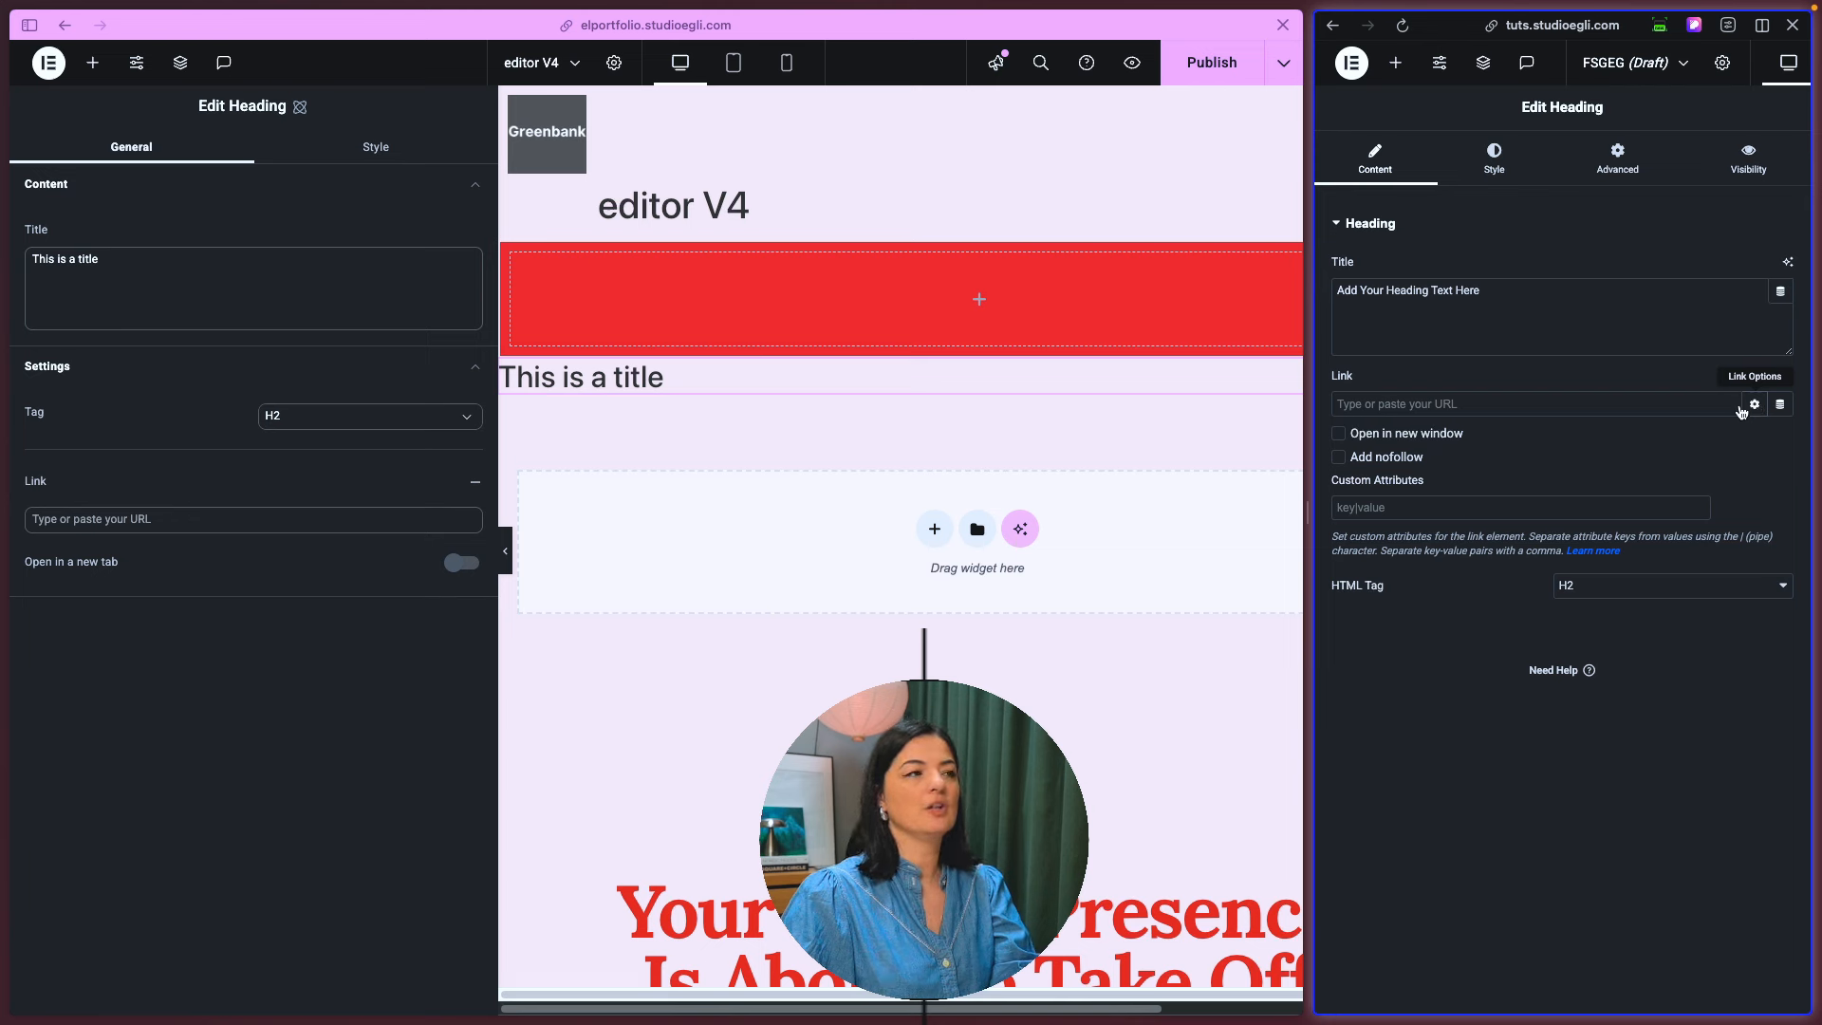
click(415, 519)
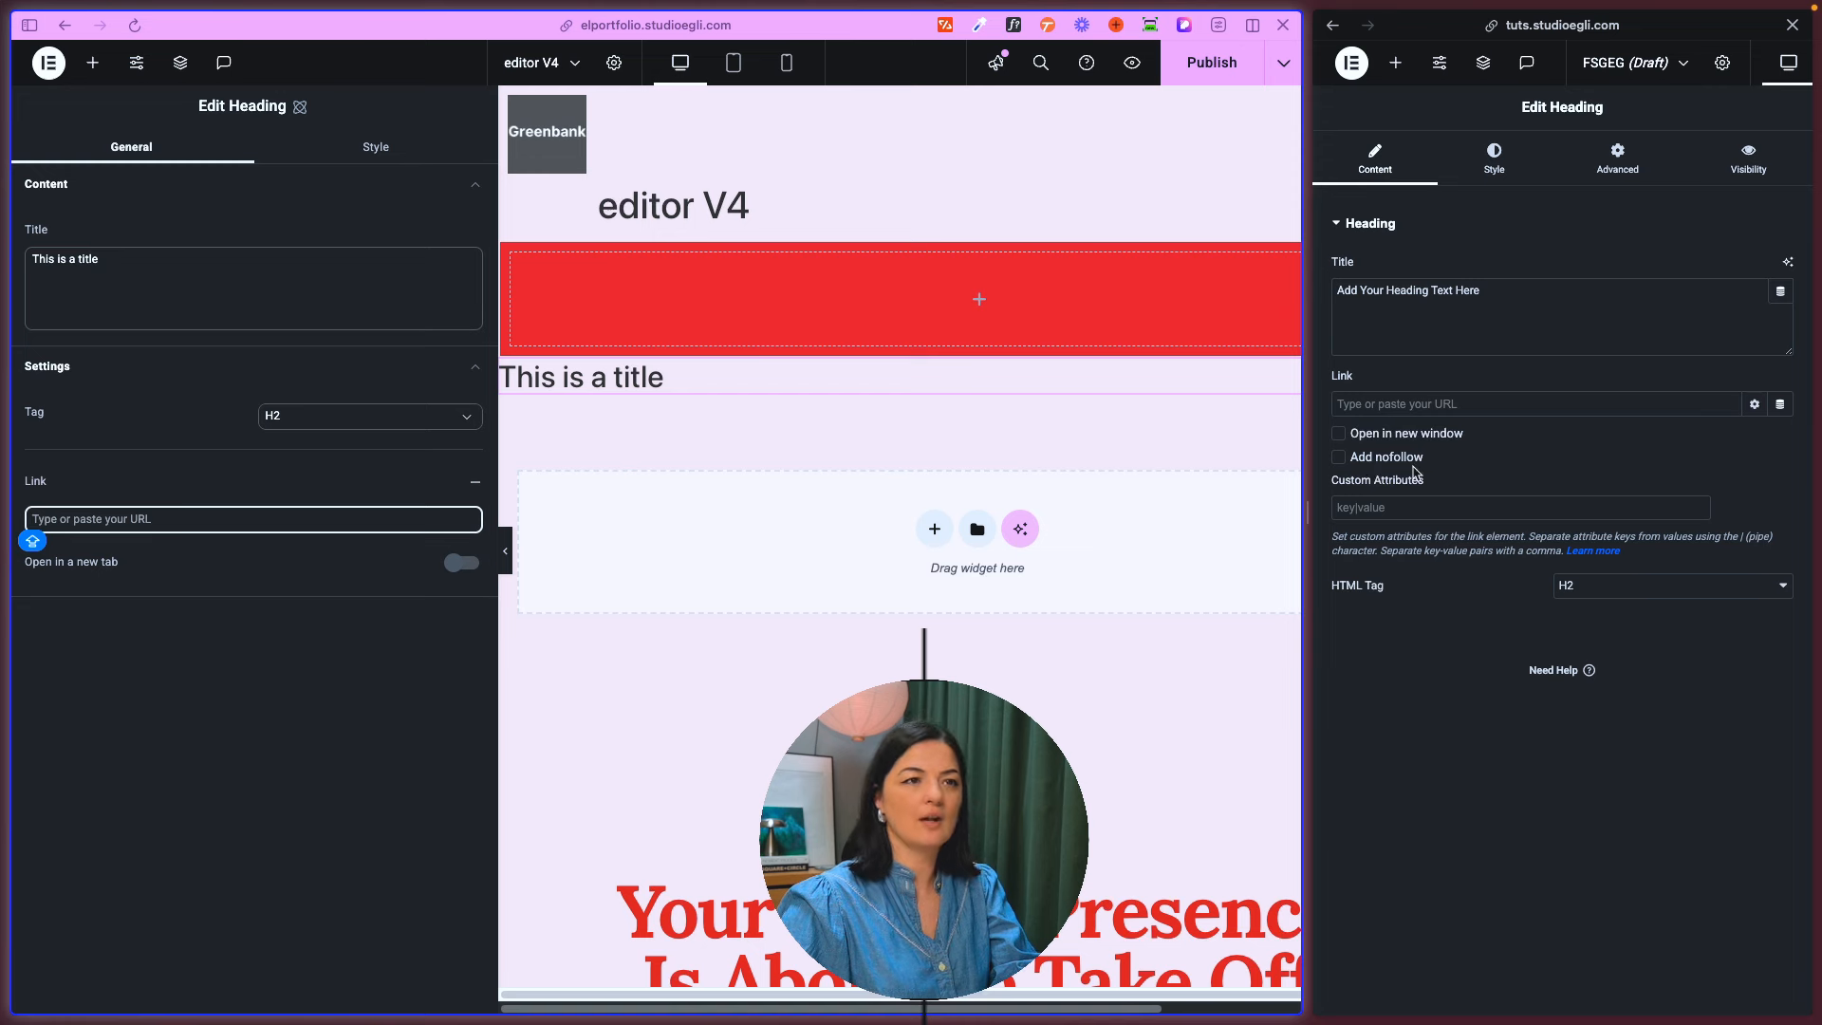
click(1409, 512)
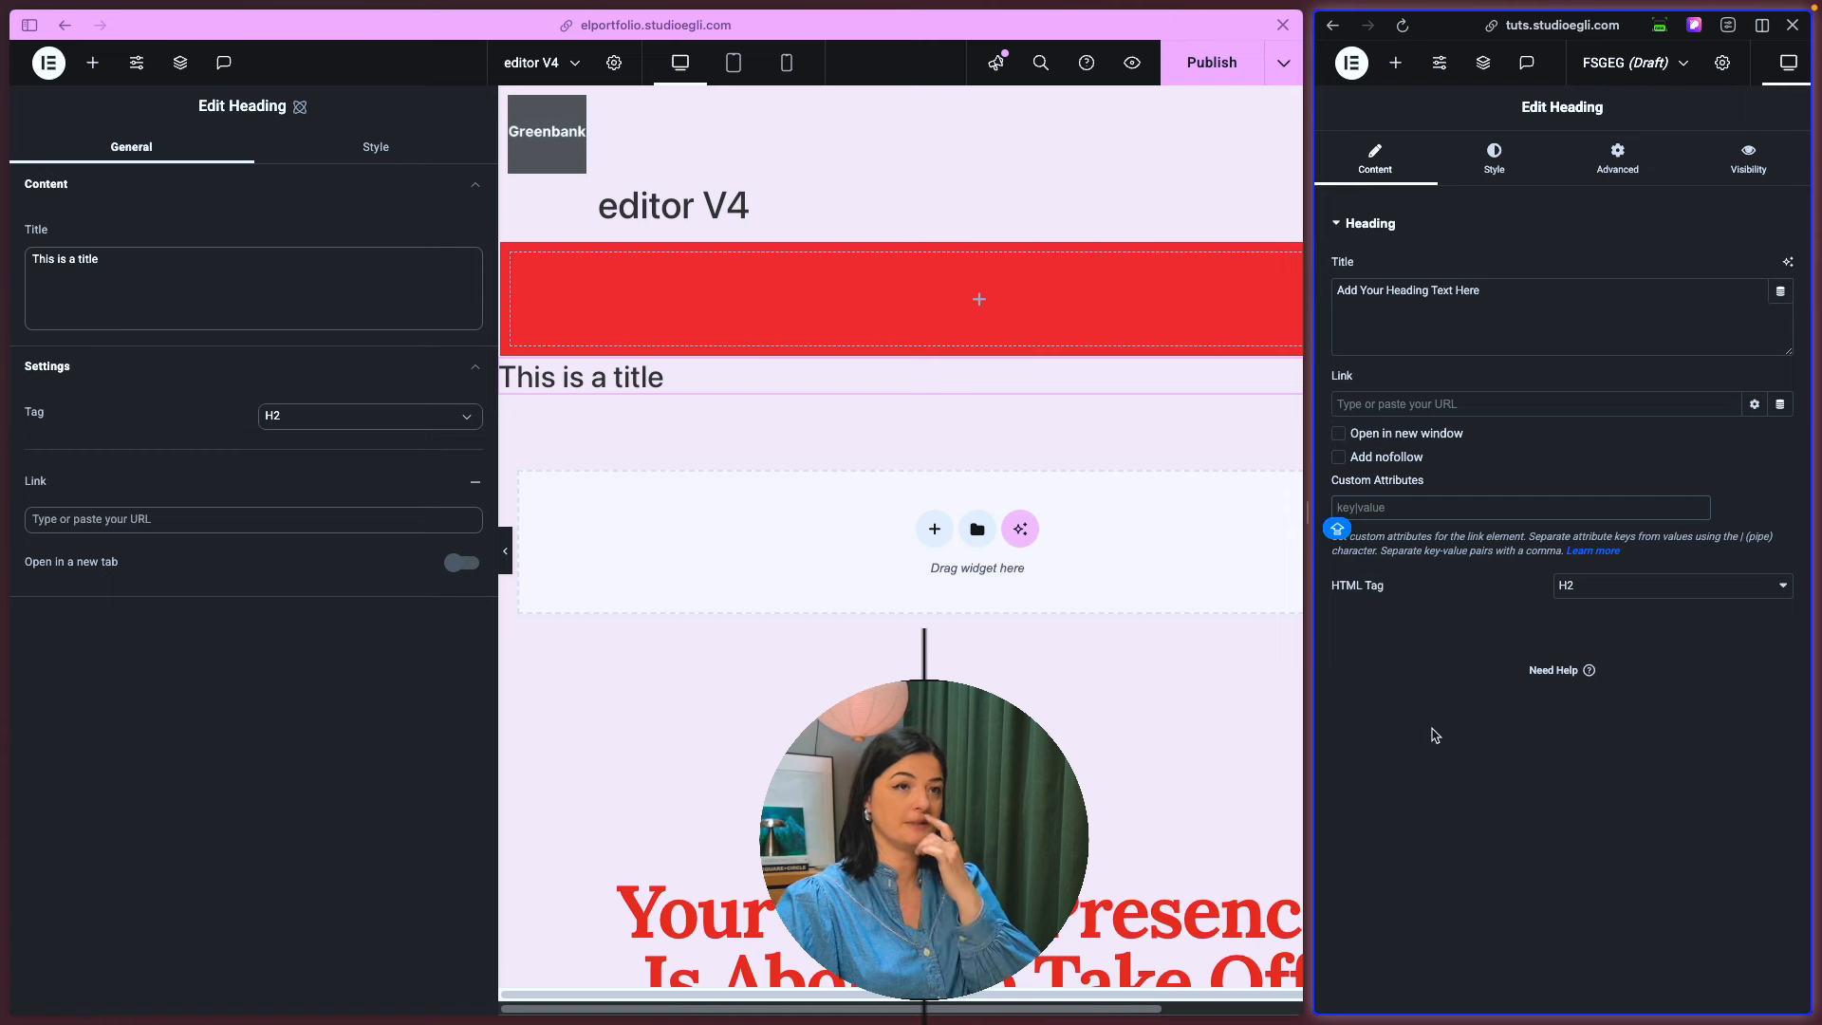
- Compare the new Heading's layout, spacing, typography, background, border and effects settings with the old Heading's style settings
click(375, 159)
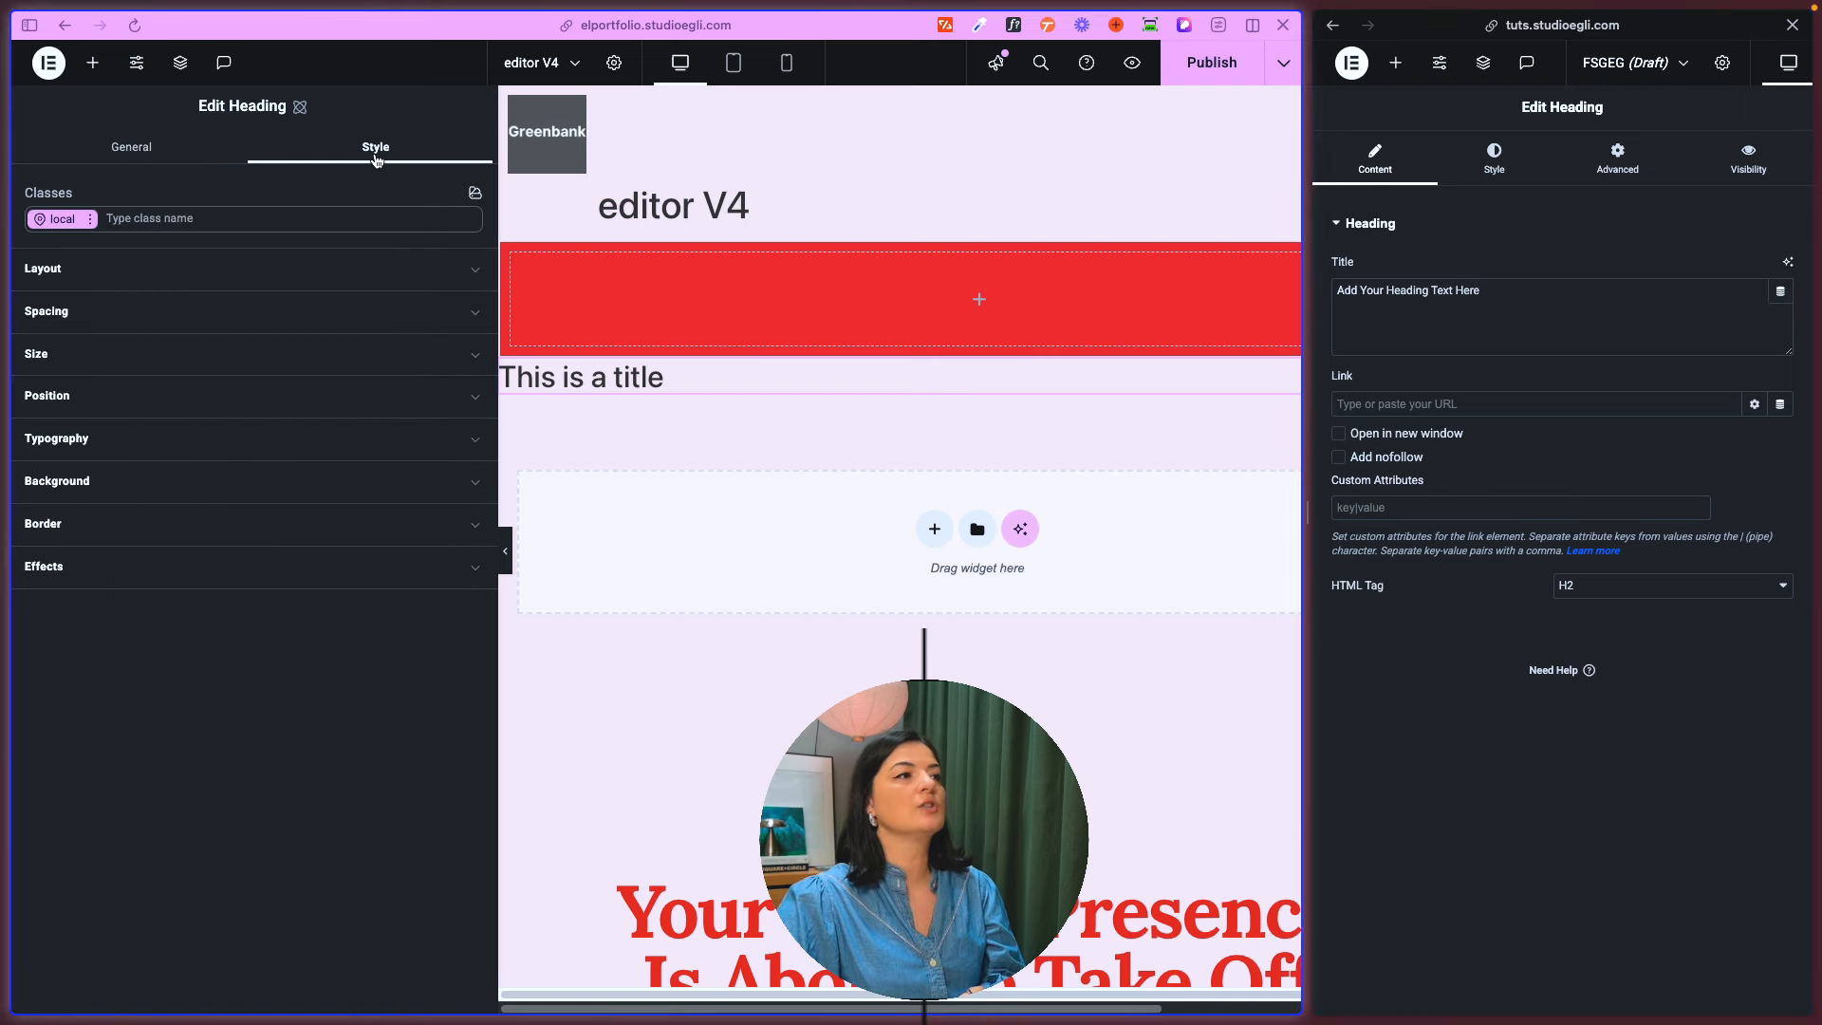
click(1494, 162)
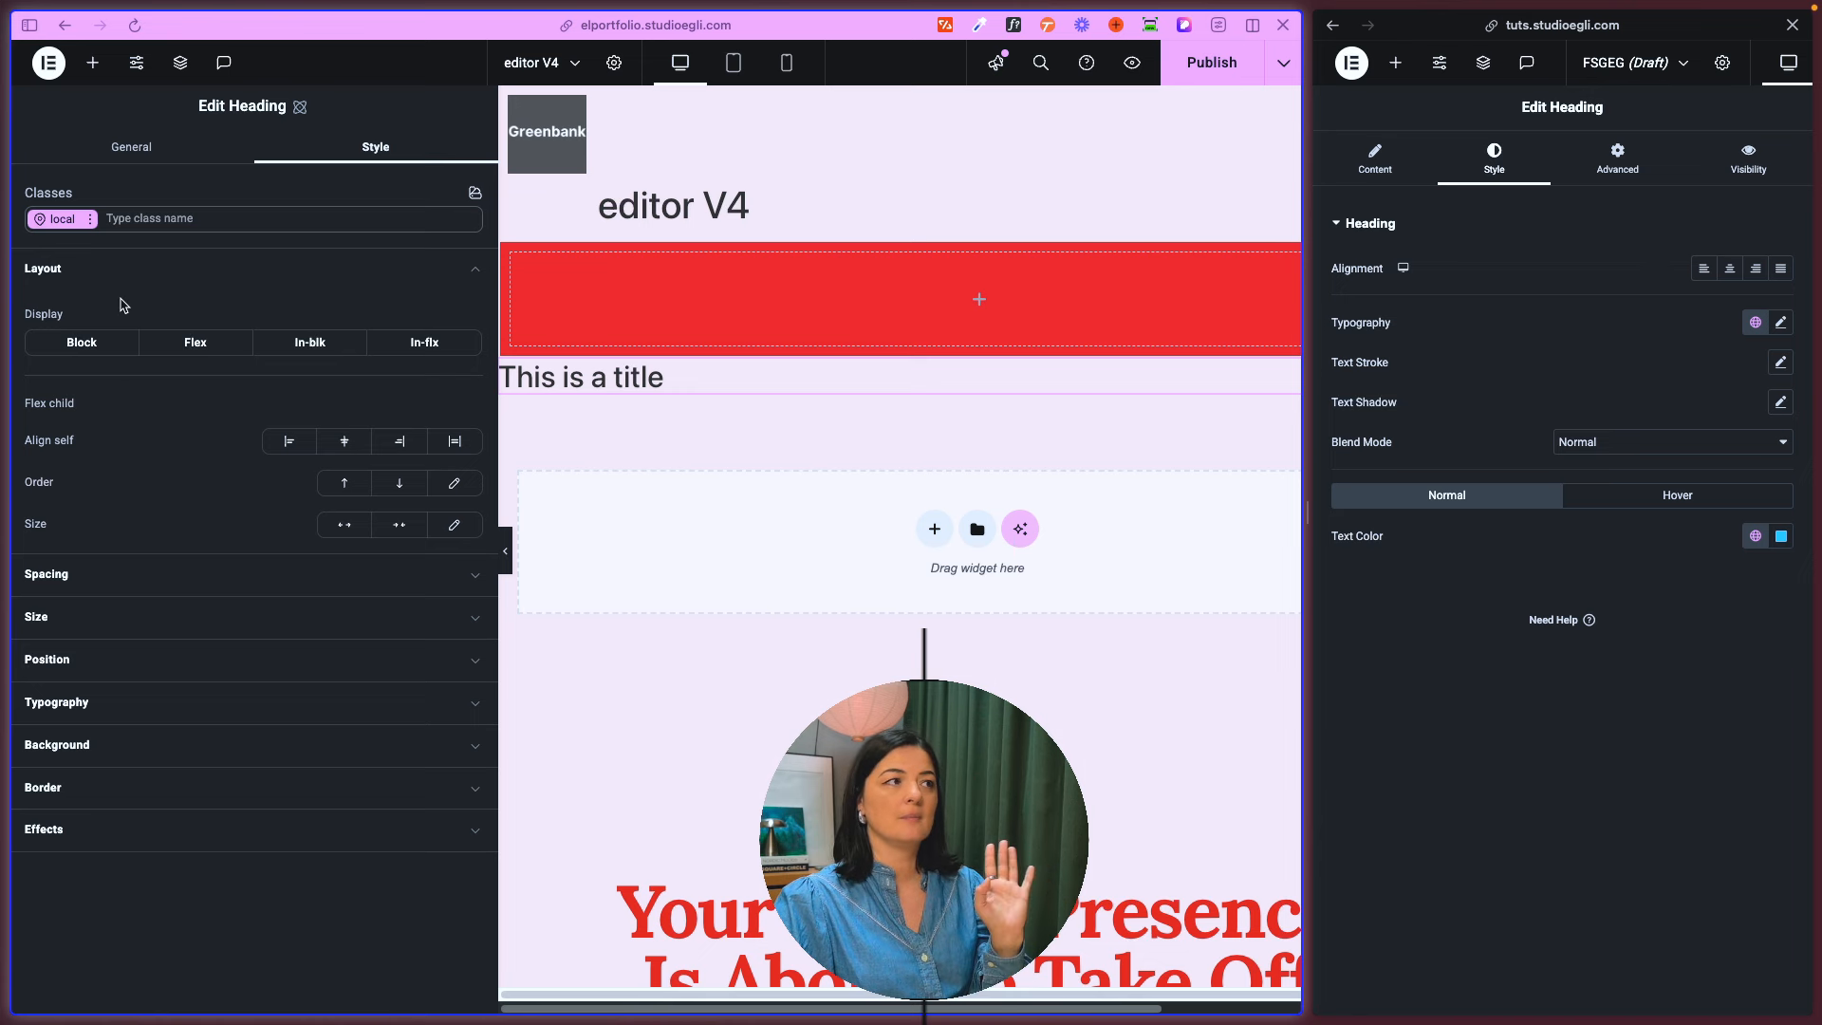
click(109, 278)
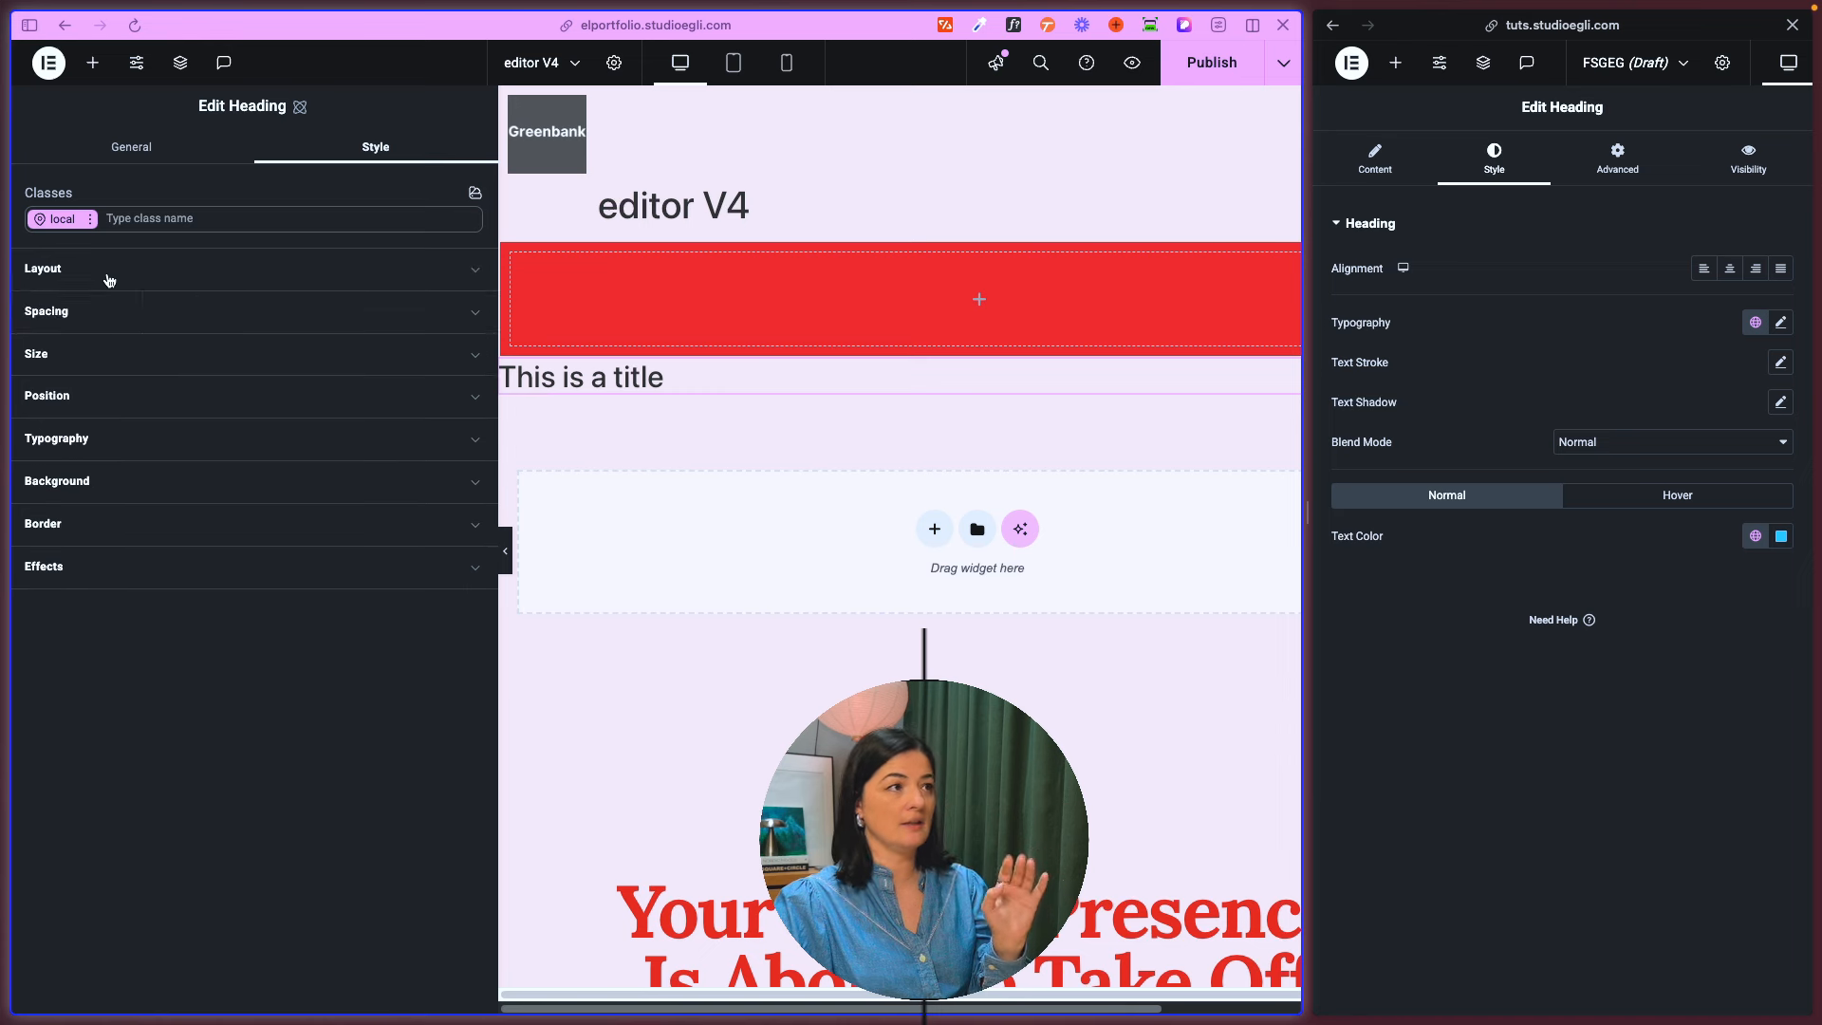
click(114, 309)
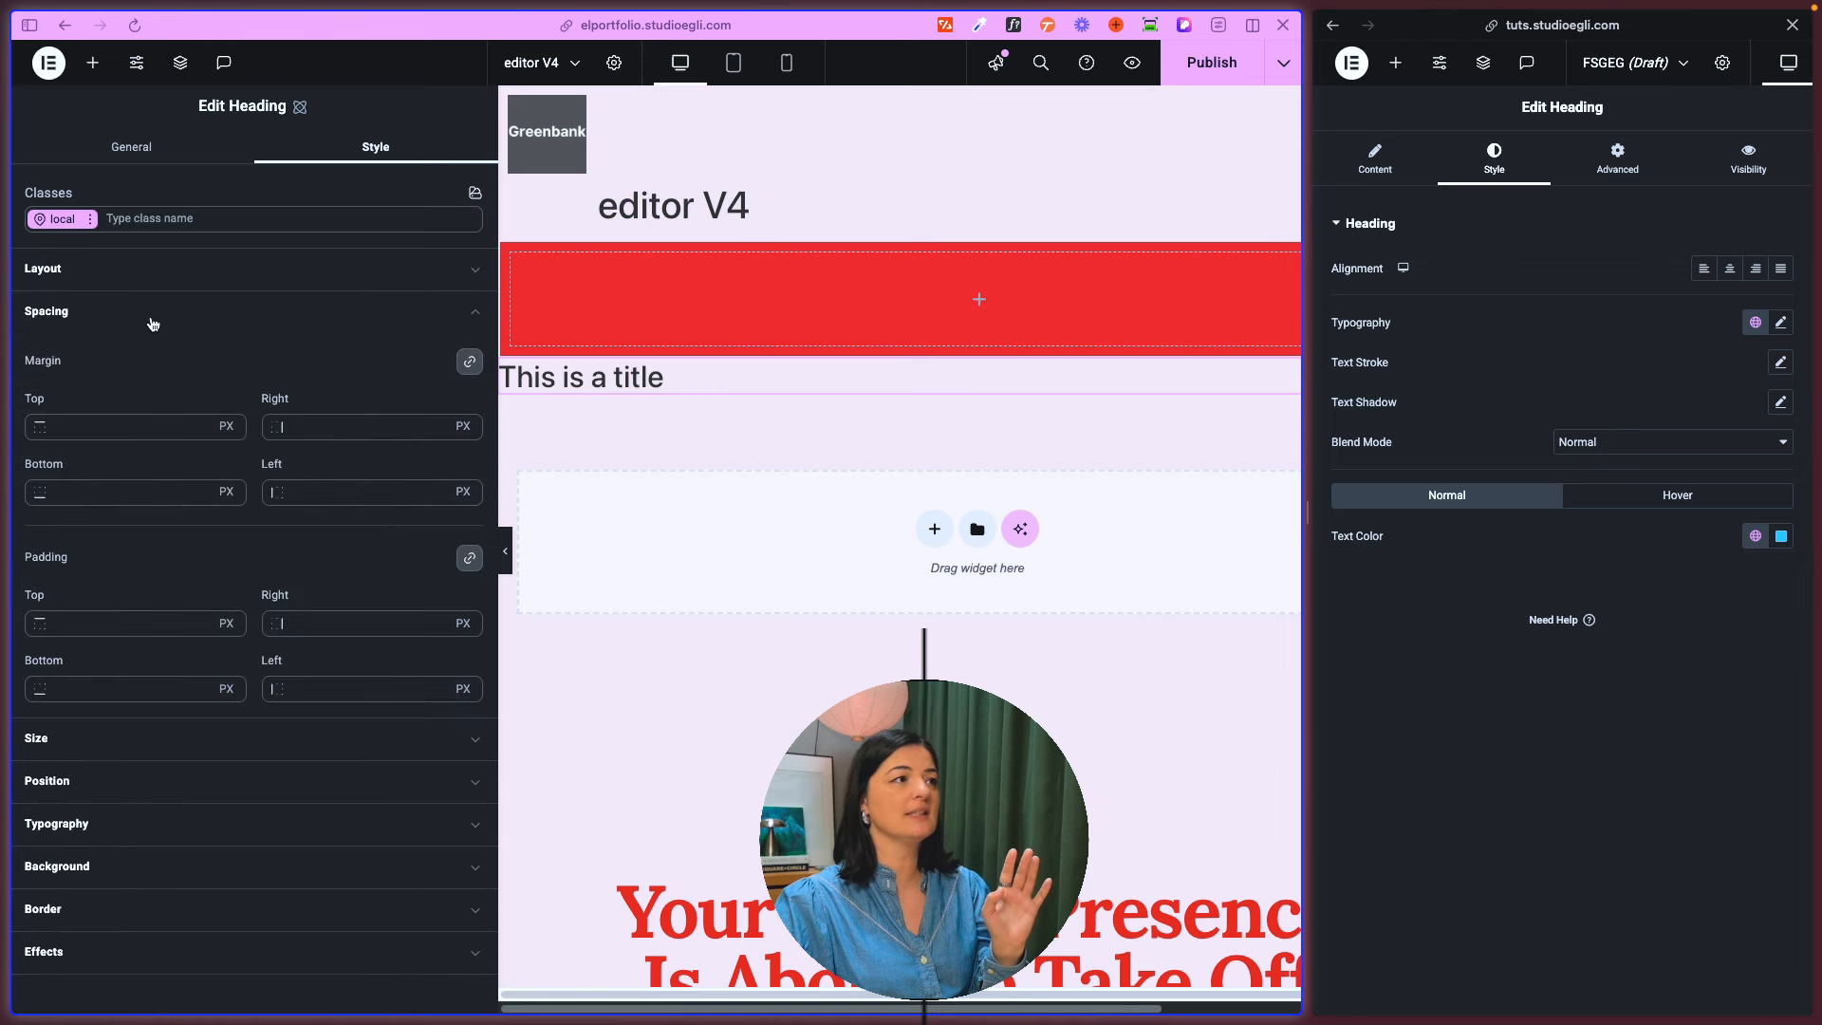
click(150, 315)
click(121, 440)
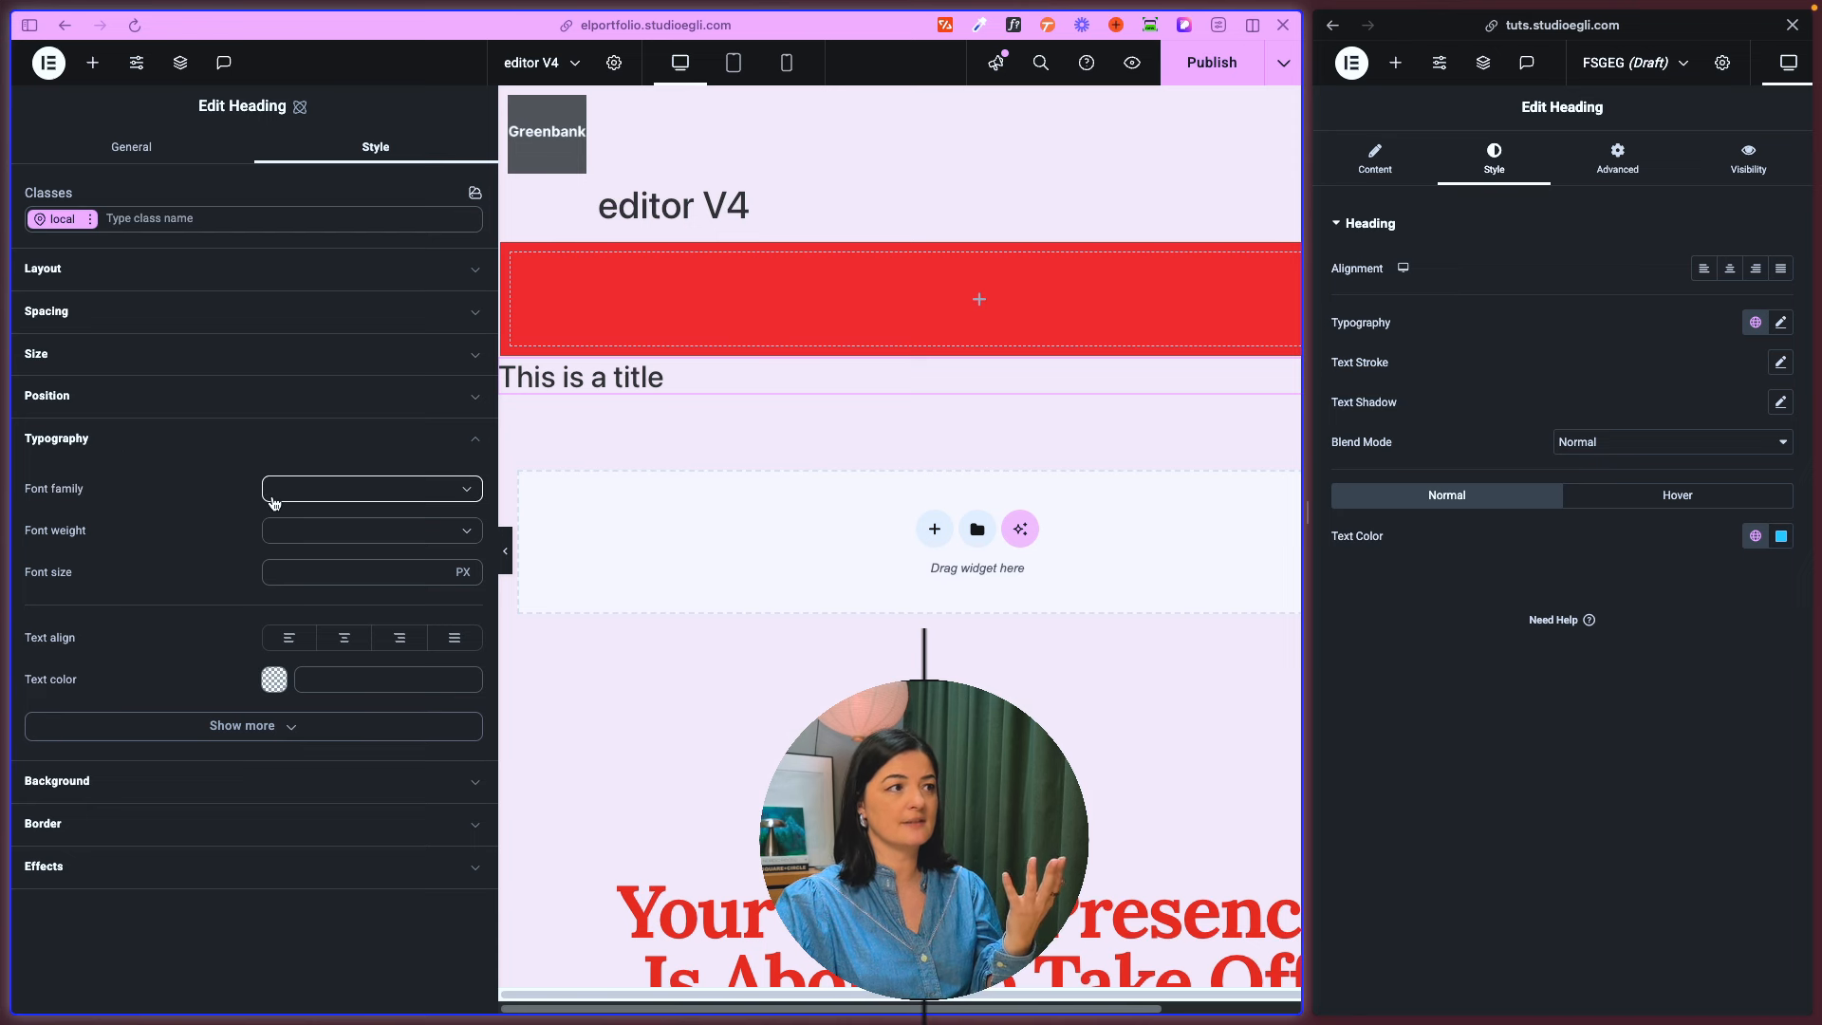
click(125, 446)
click(107, 489)
click(107, 489)
click(99, 534)
click(111, 691)
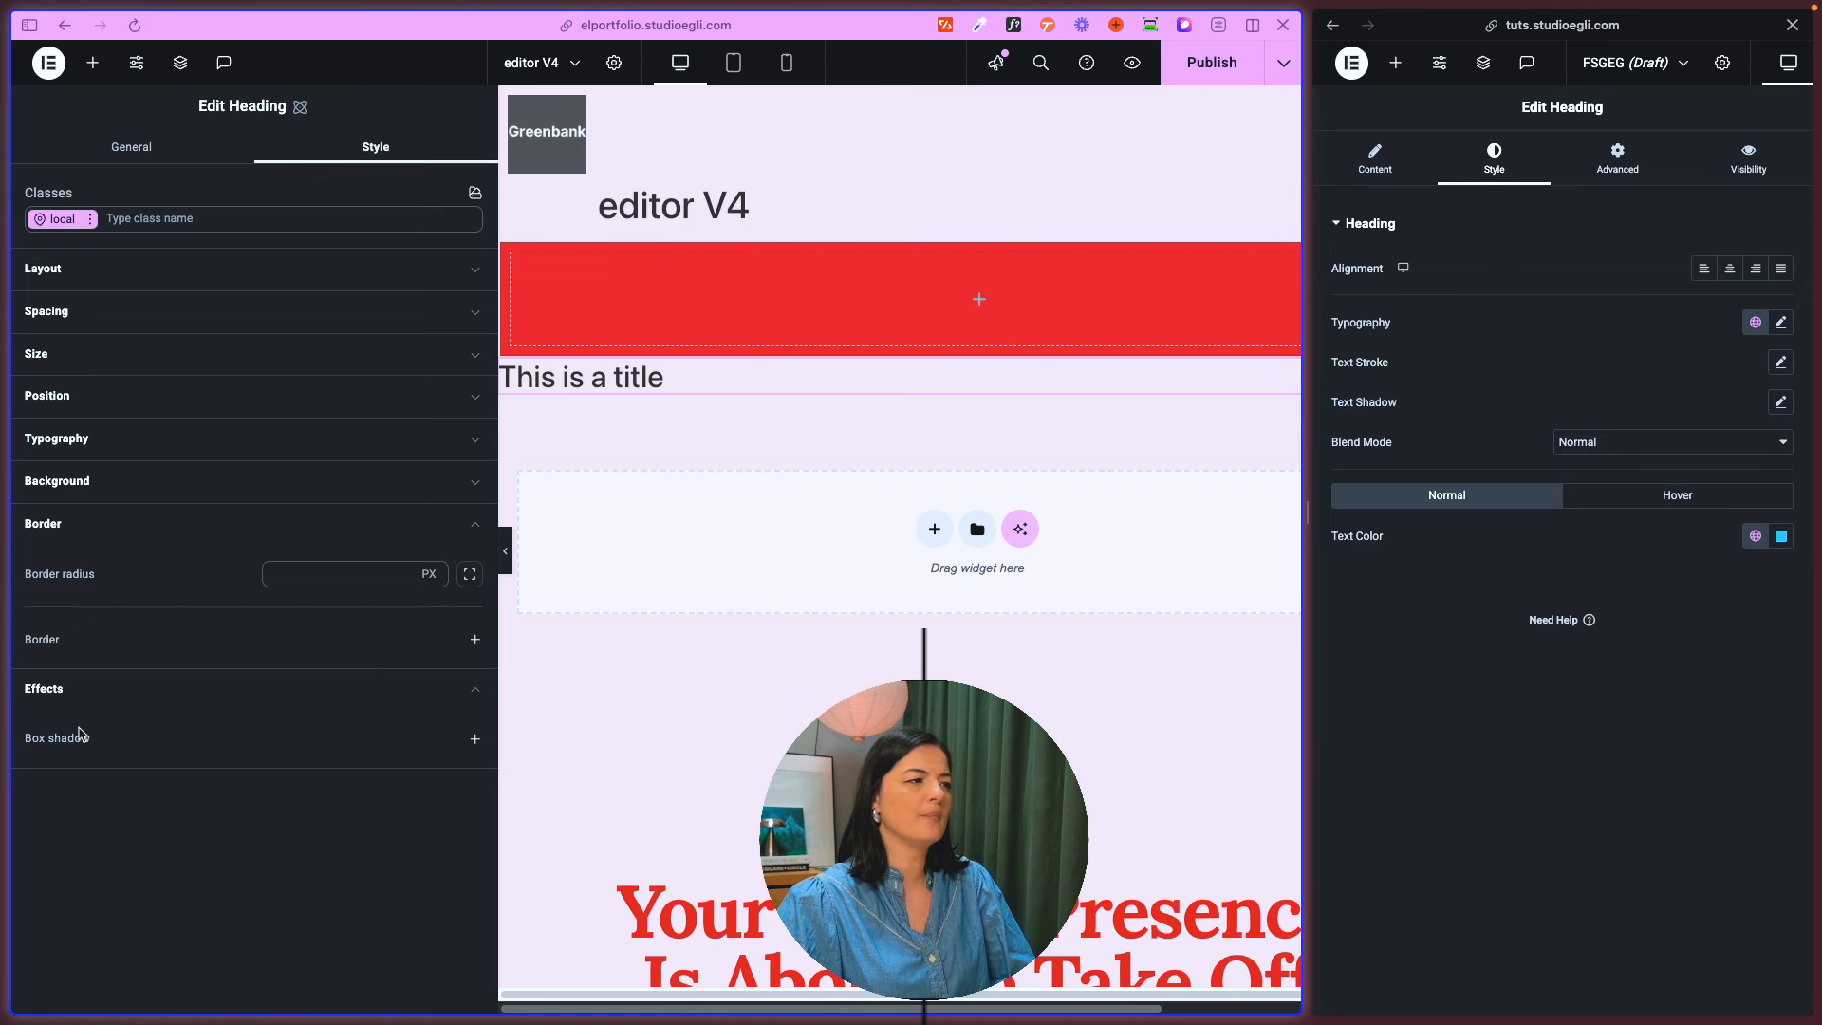
- Try a box shadow on the new Heading to inspect its options, and remove it
click(475, 739)
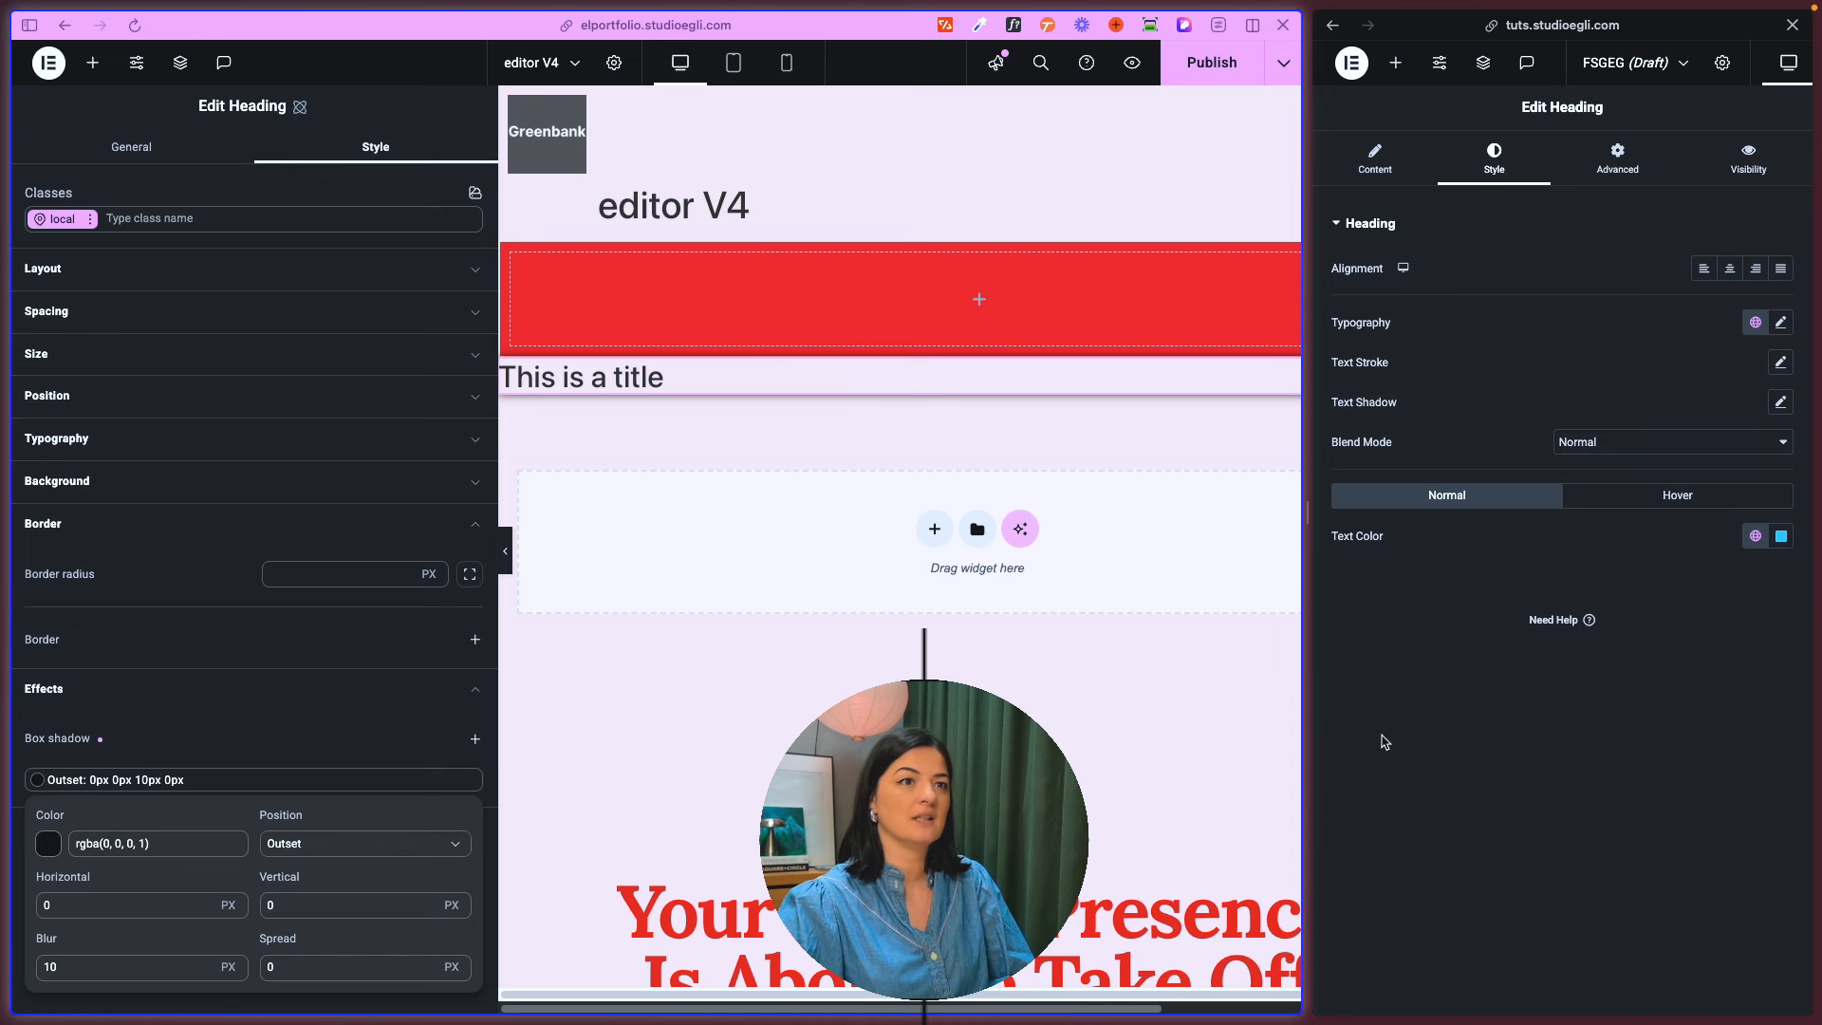
click(1383, 740)
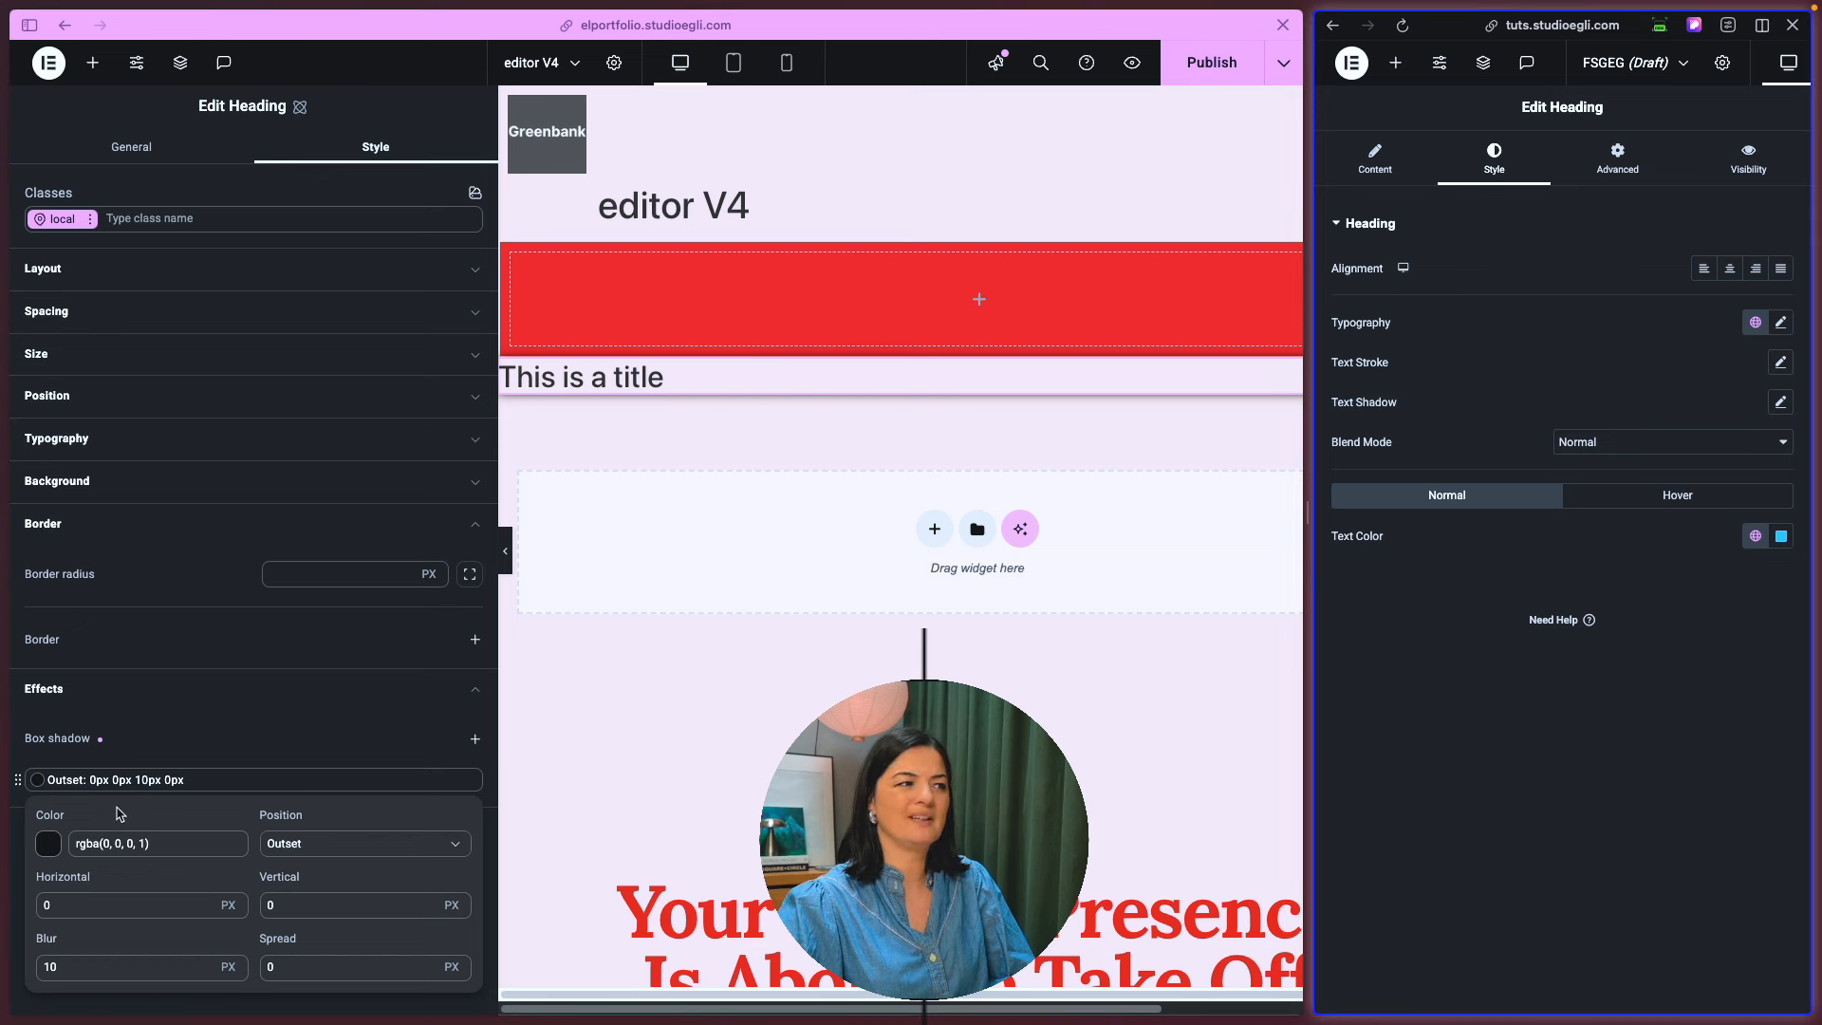
click(380, 781)
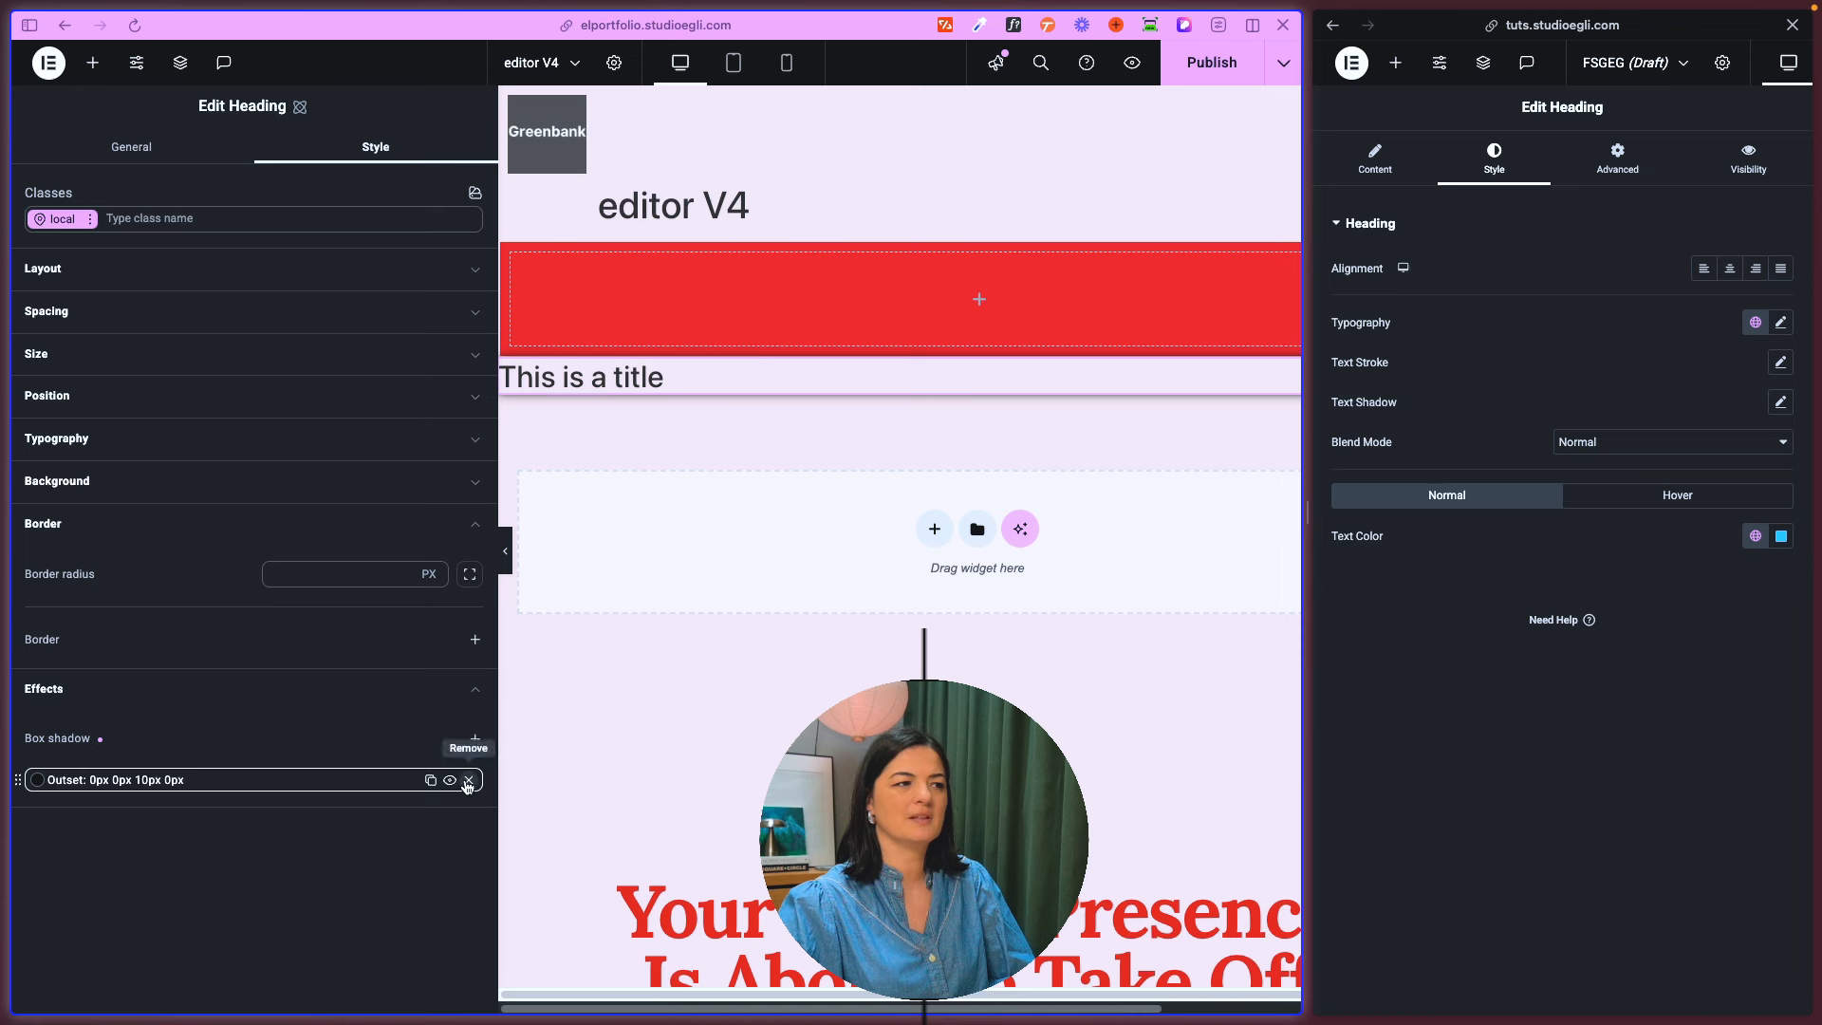
click(468, 782)
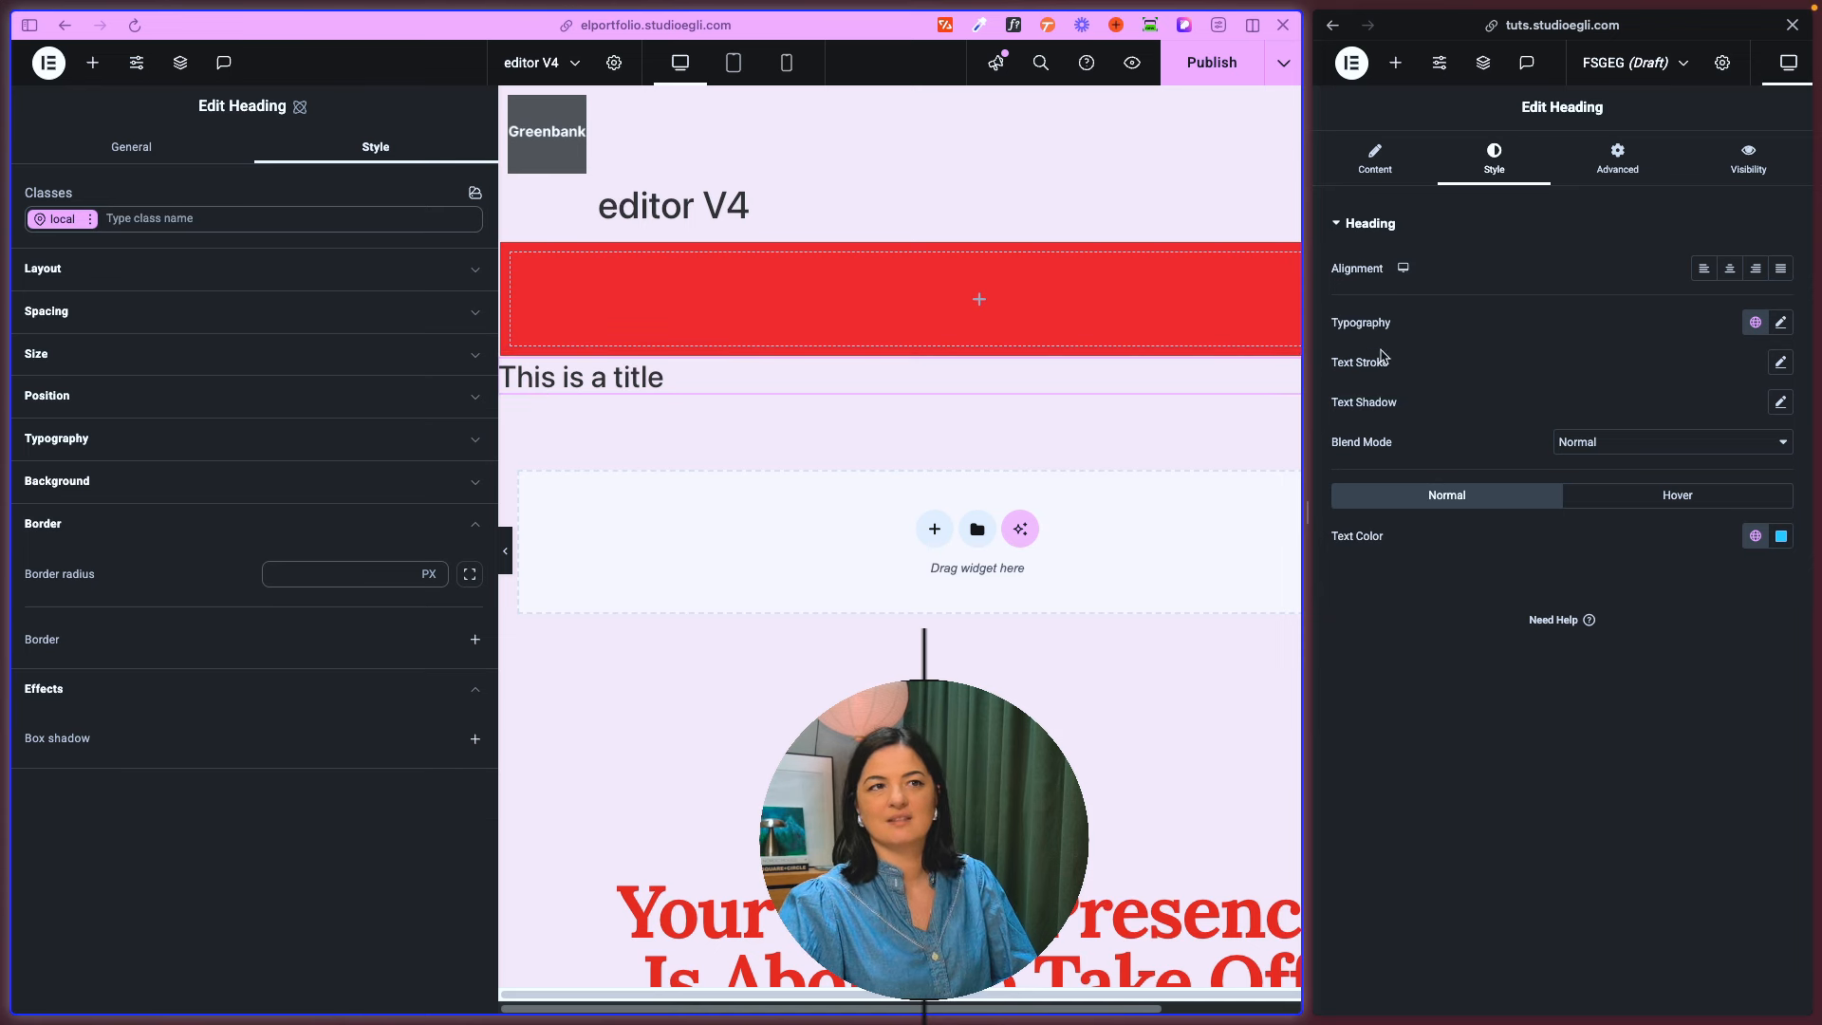
- Examine the new Heading's full set of typography options, including the additional ones, and collapse the open style sections
click(141, 434)
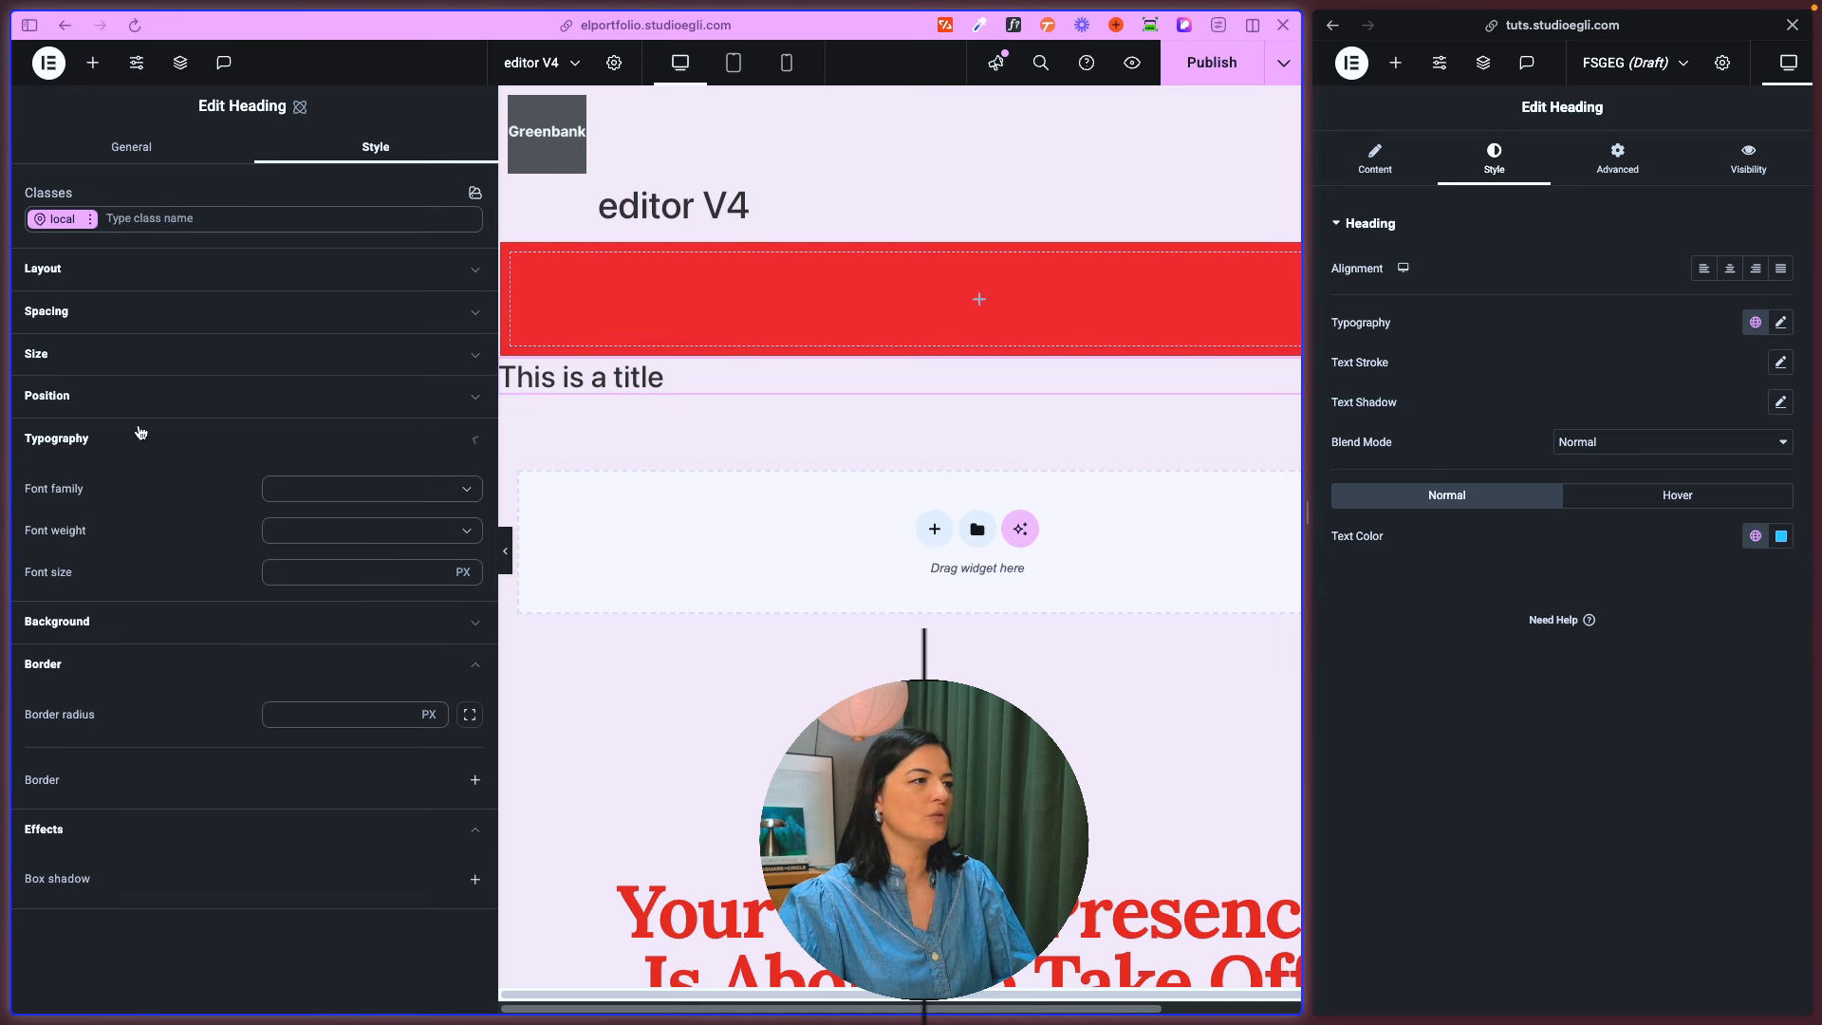
click(247, 719)
scroll(306, 743, down, 2)
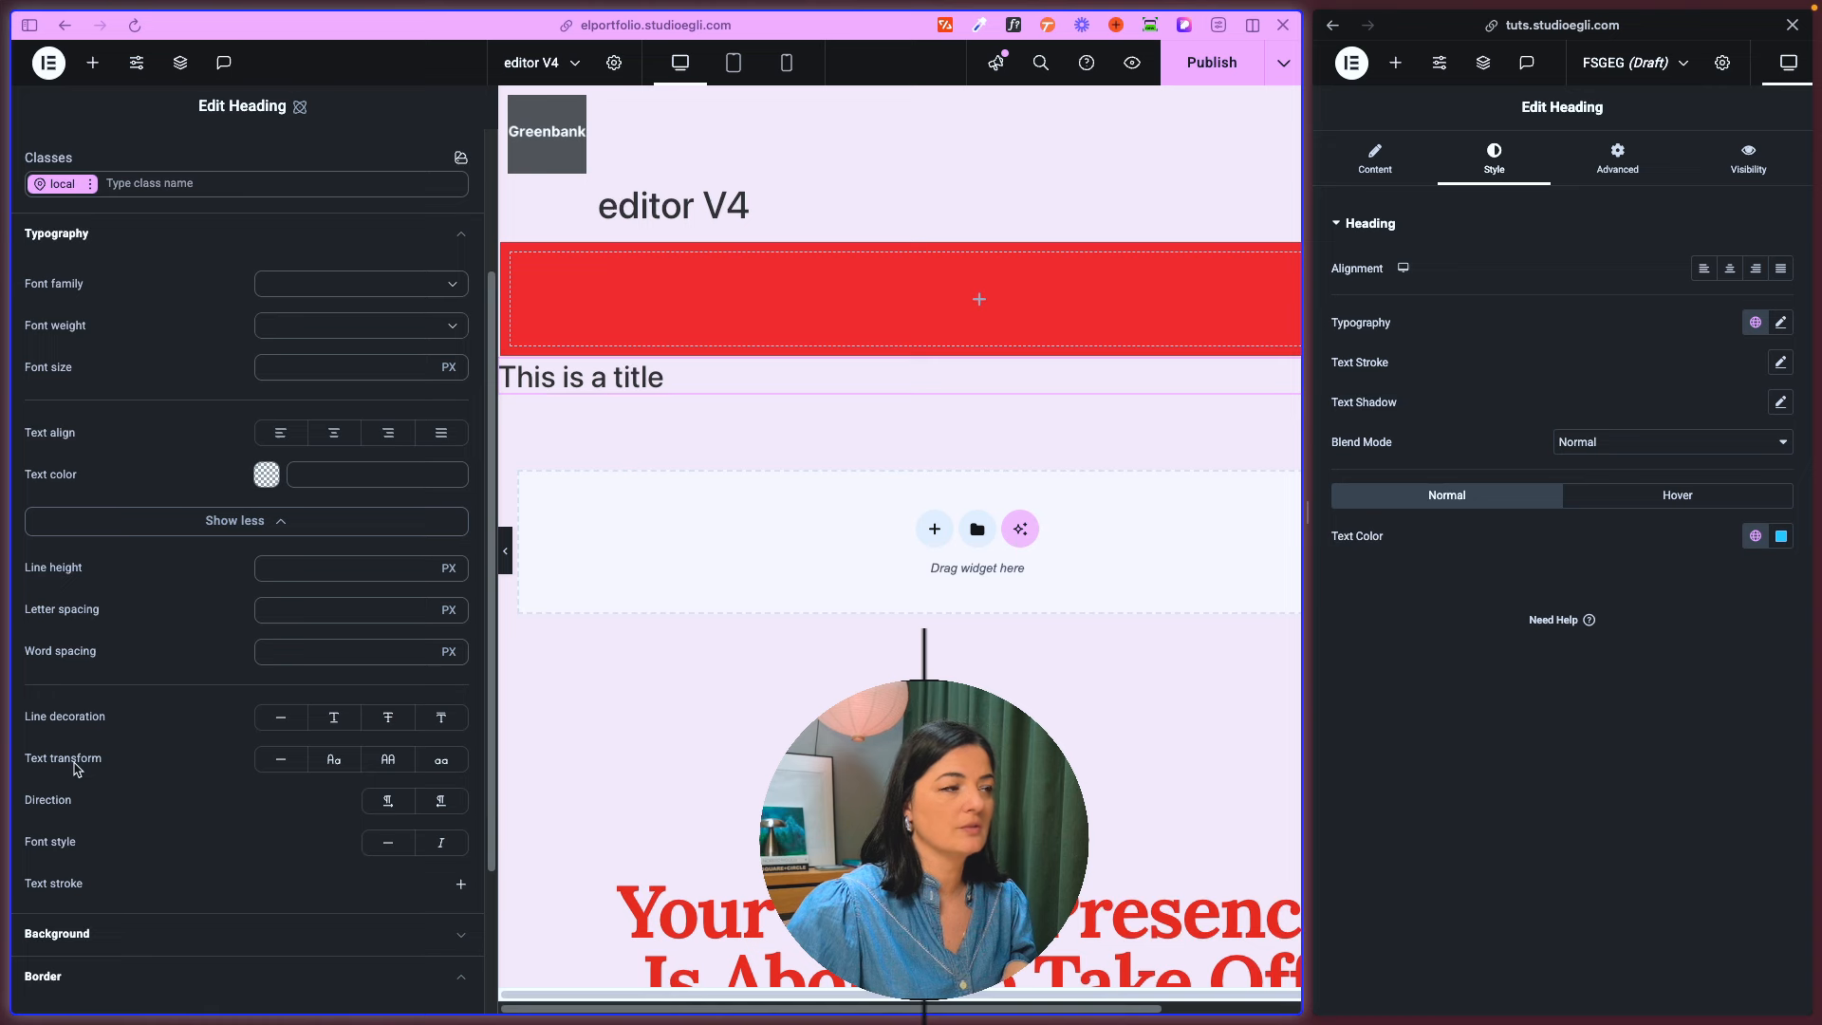
scroll(76, 767, up, 3)
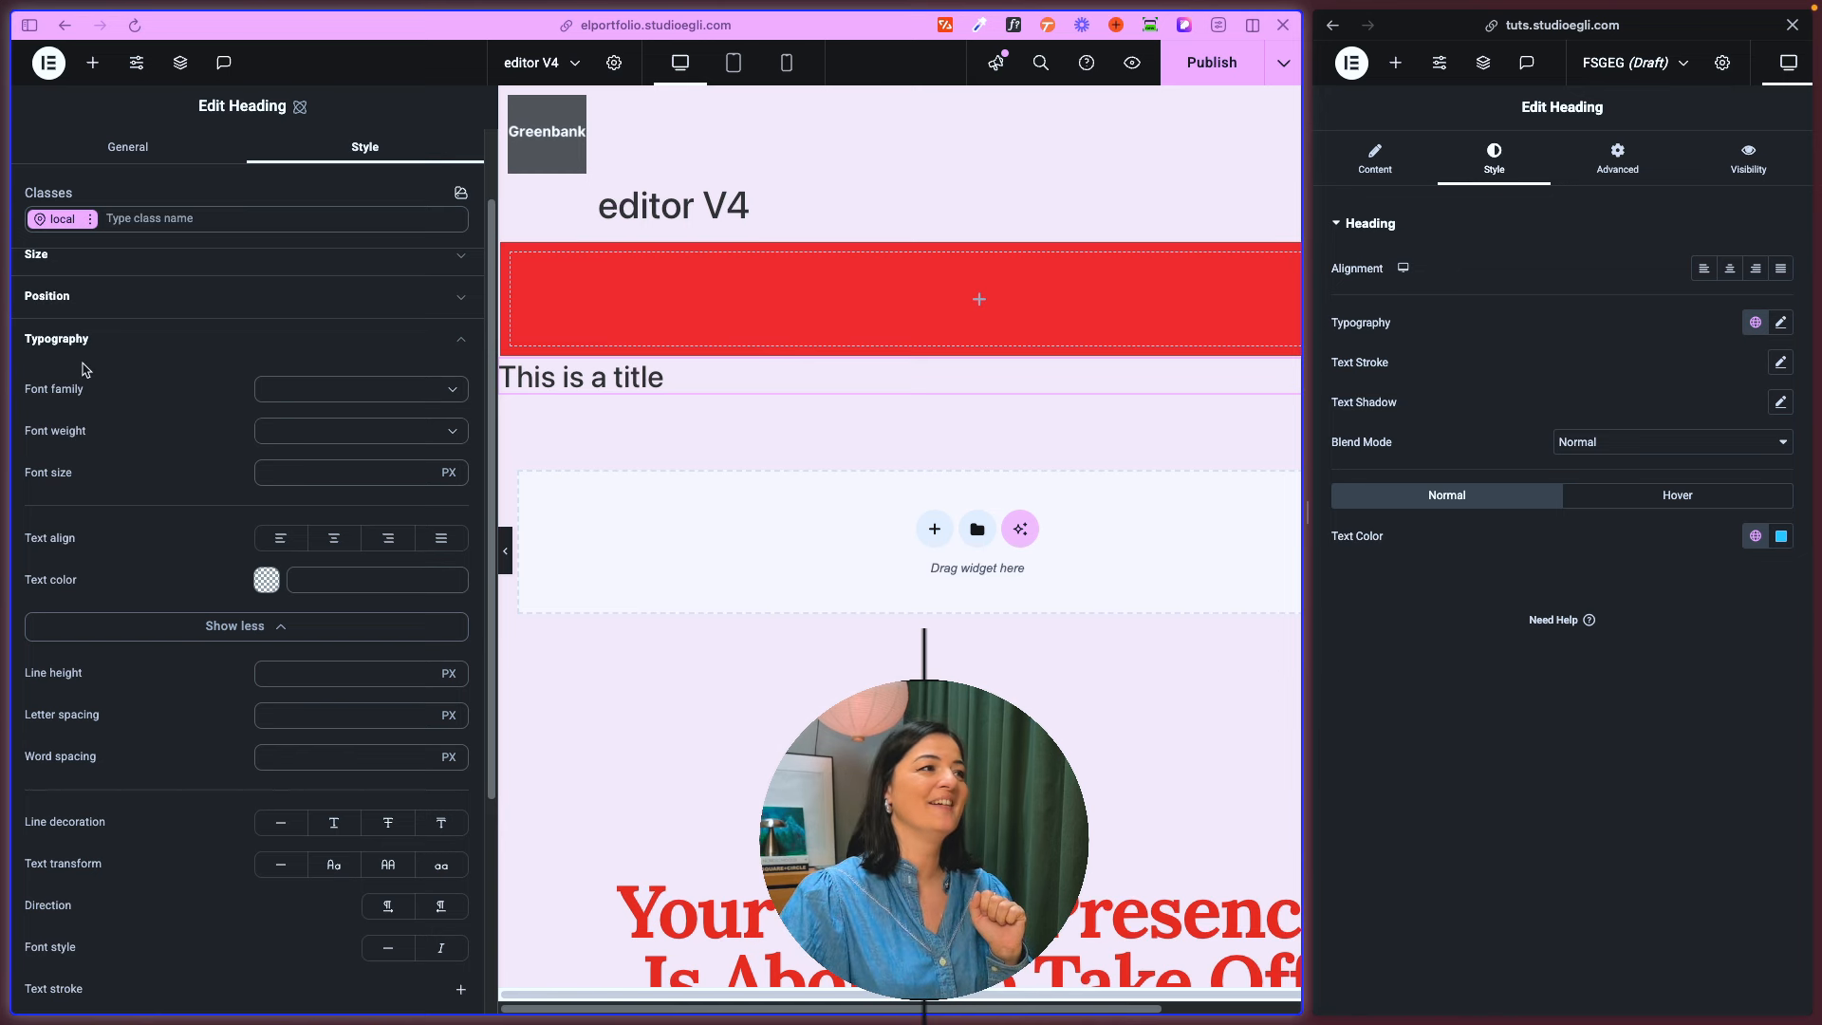
click(93, 345)
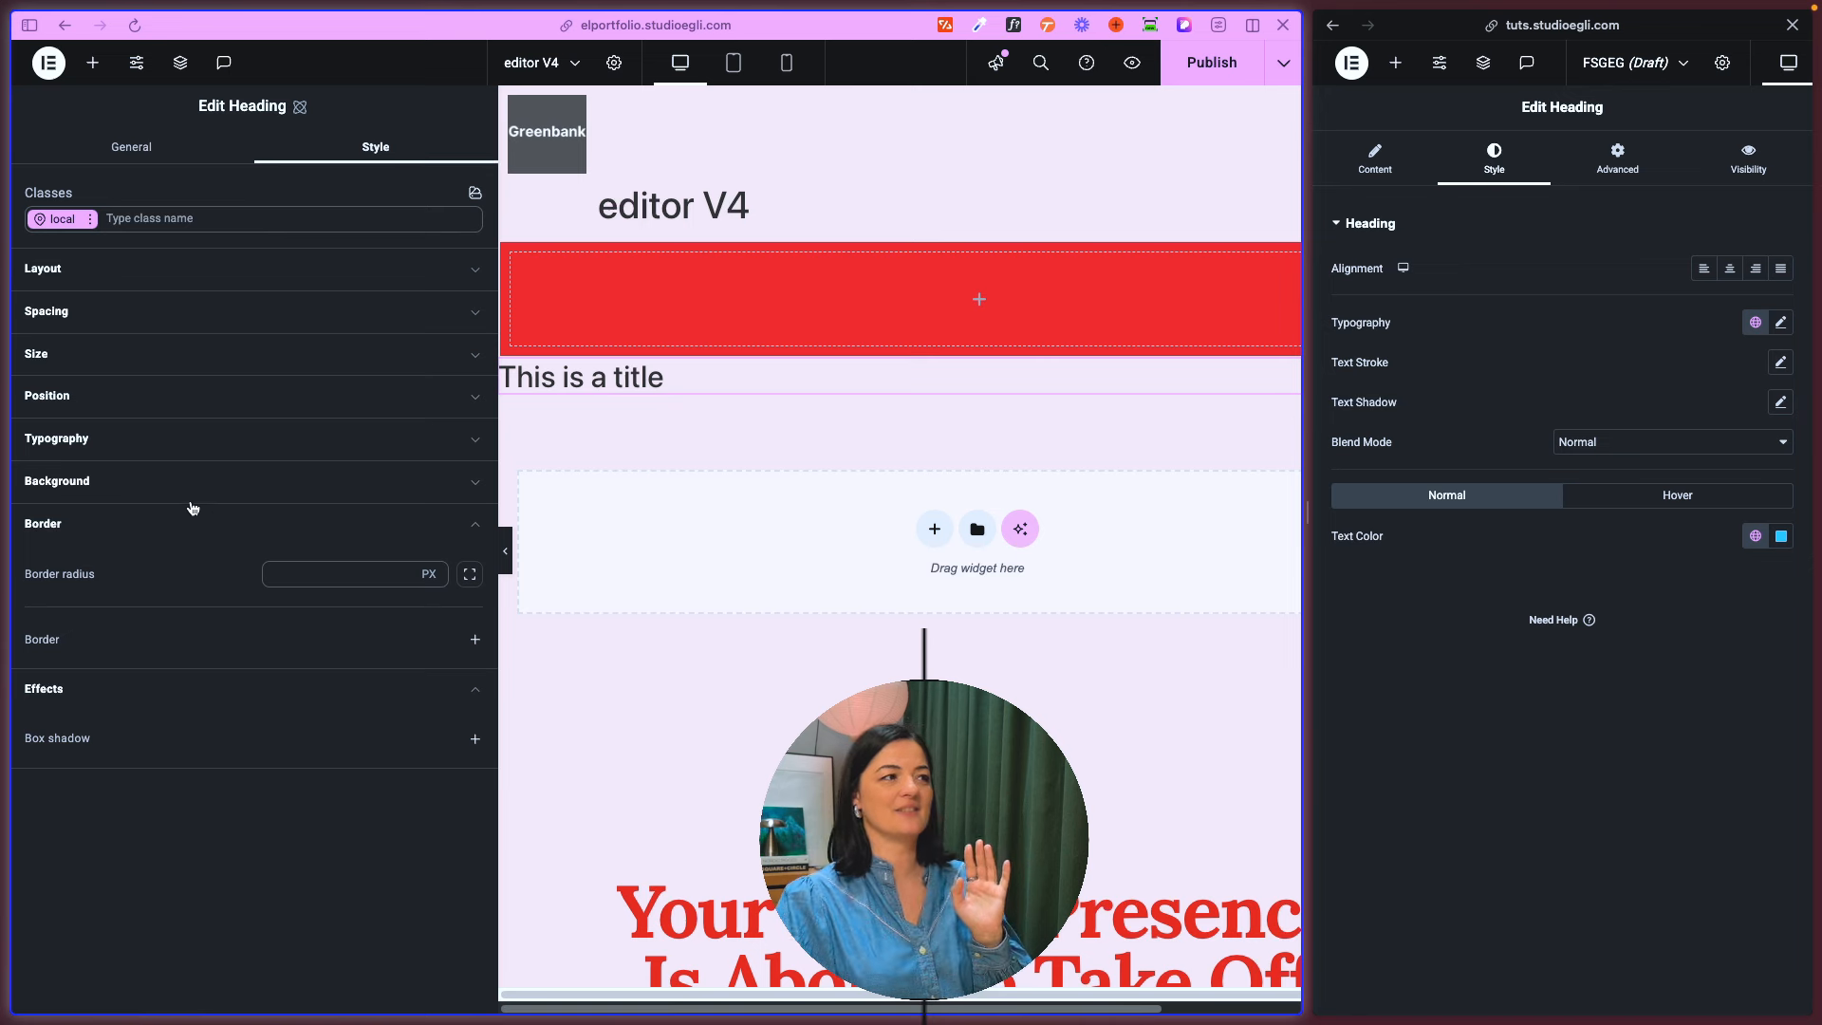
click(161, 529)
click(154, 568)
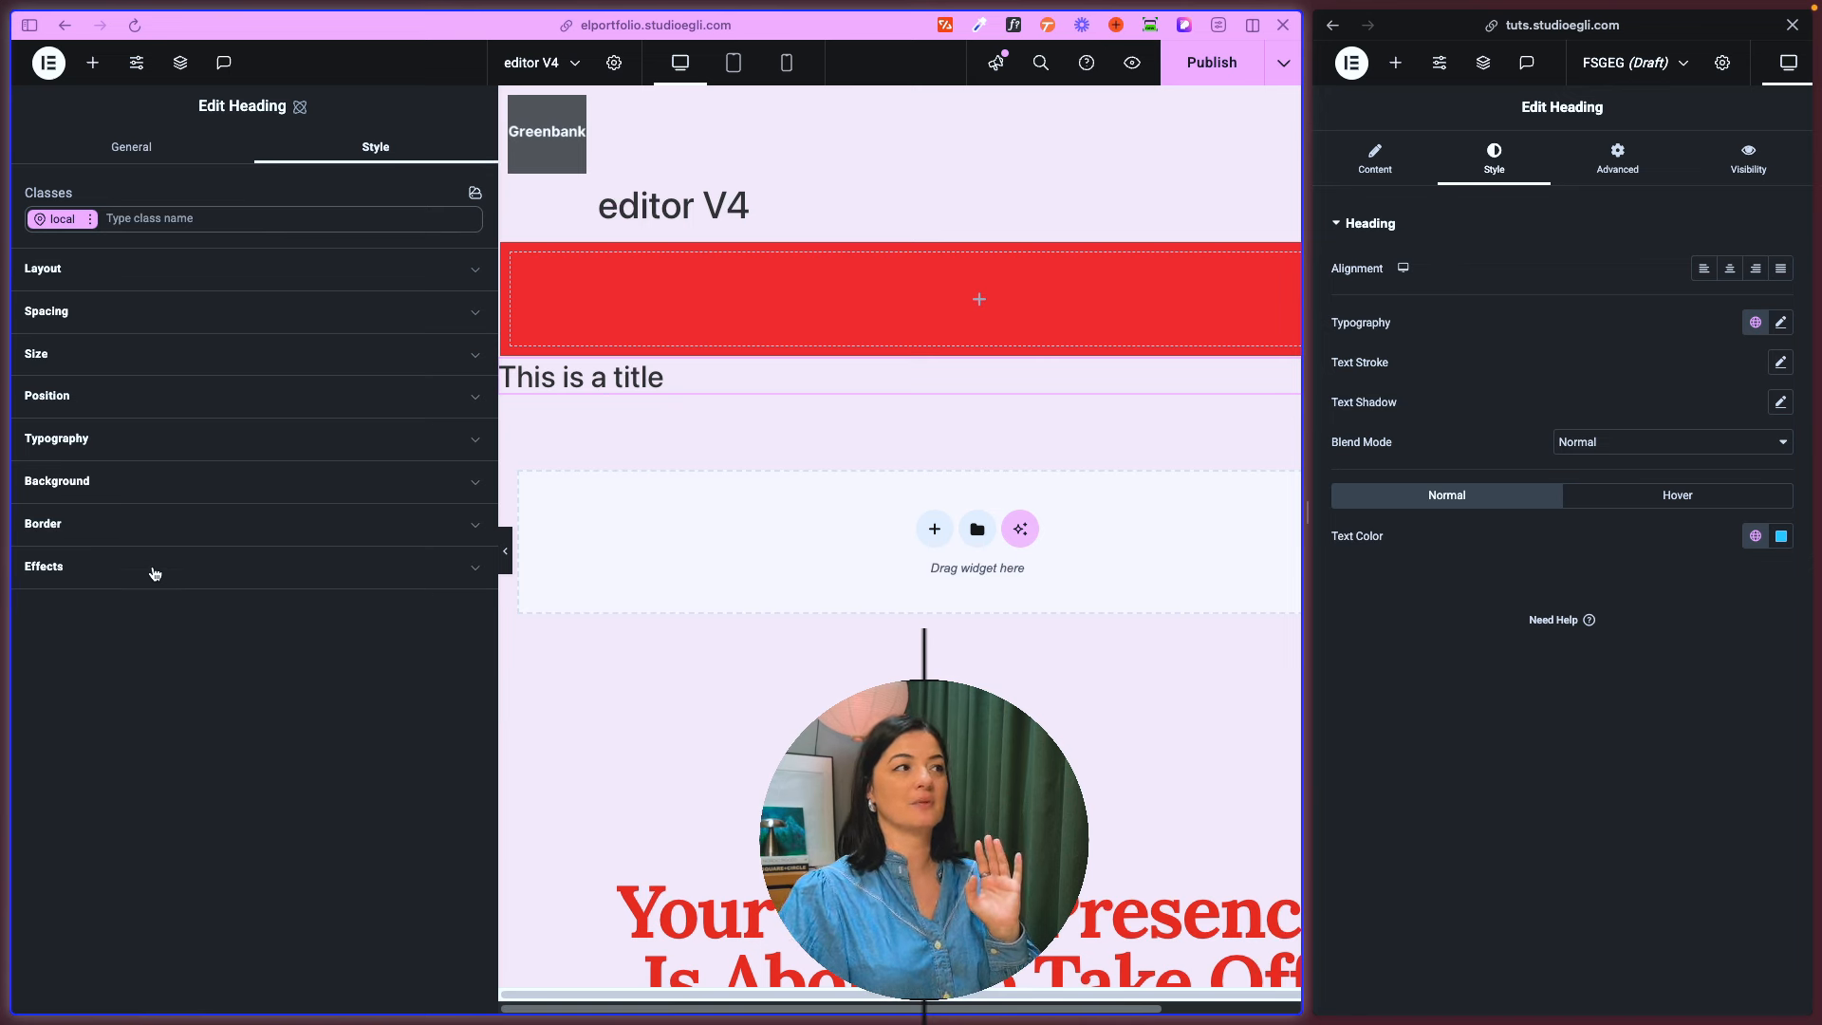
- Add an atomic Paragraph below the "This is a title" heading and a classic Text Editor widget in the old editor
click(92, 61)
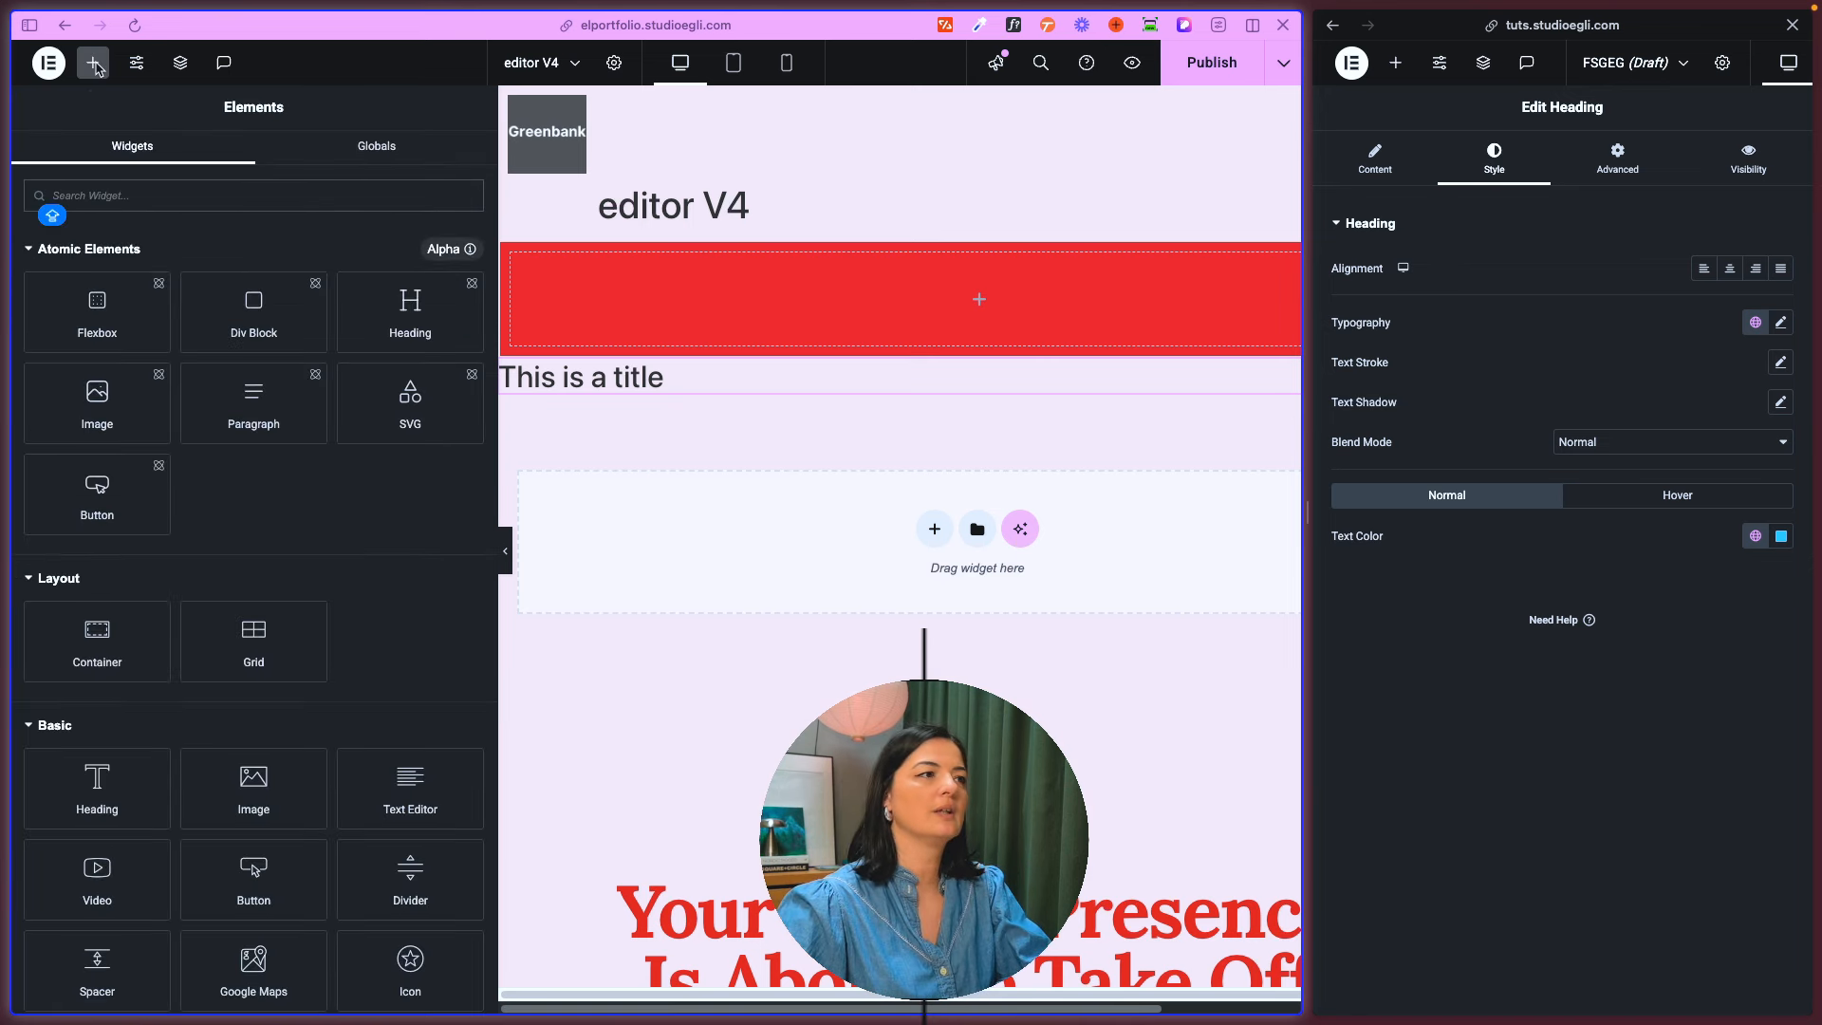
drag(262, 406, 717, 398)
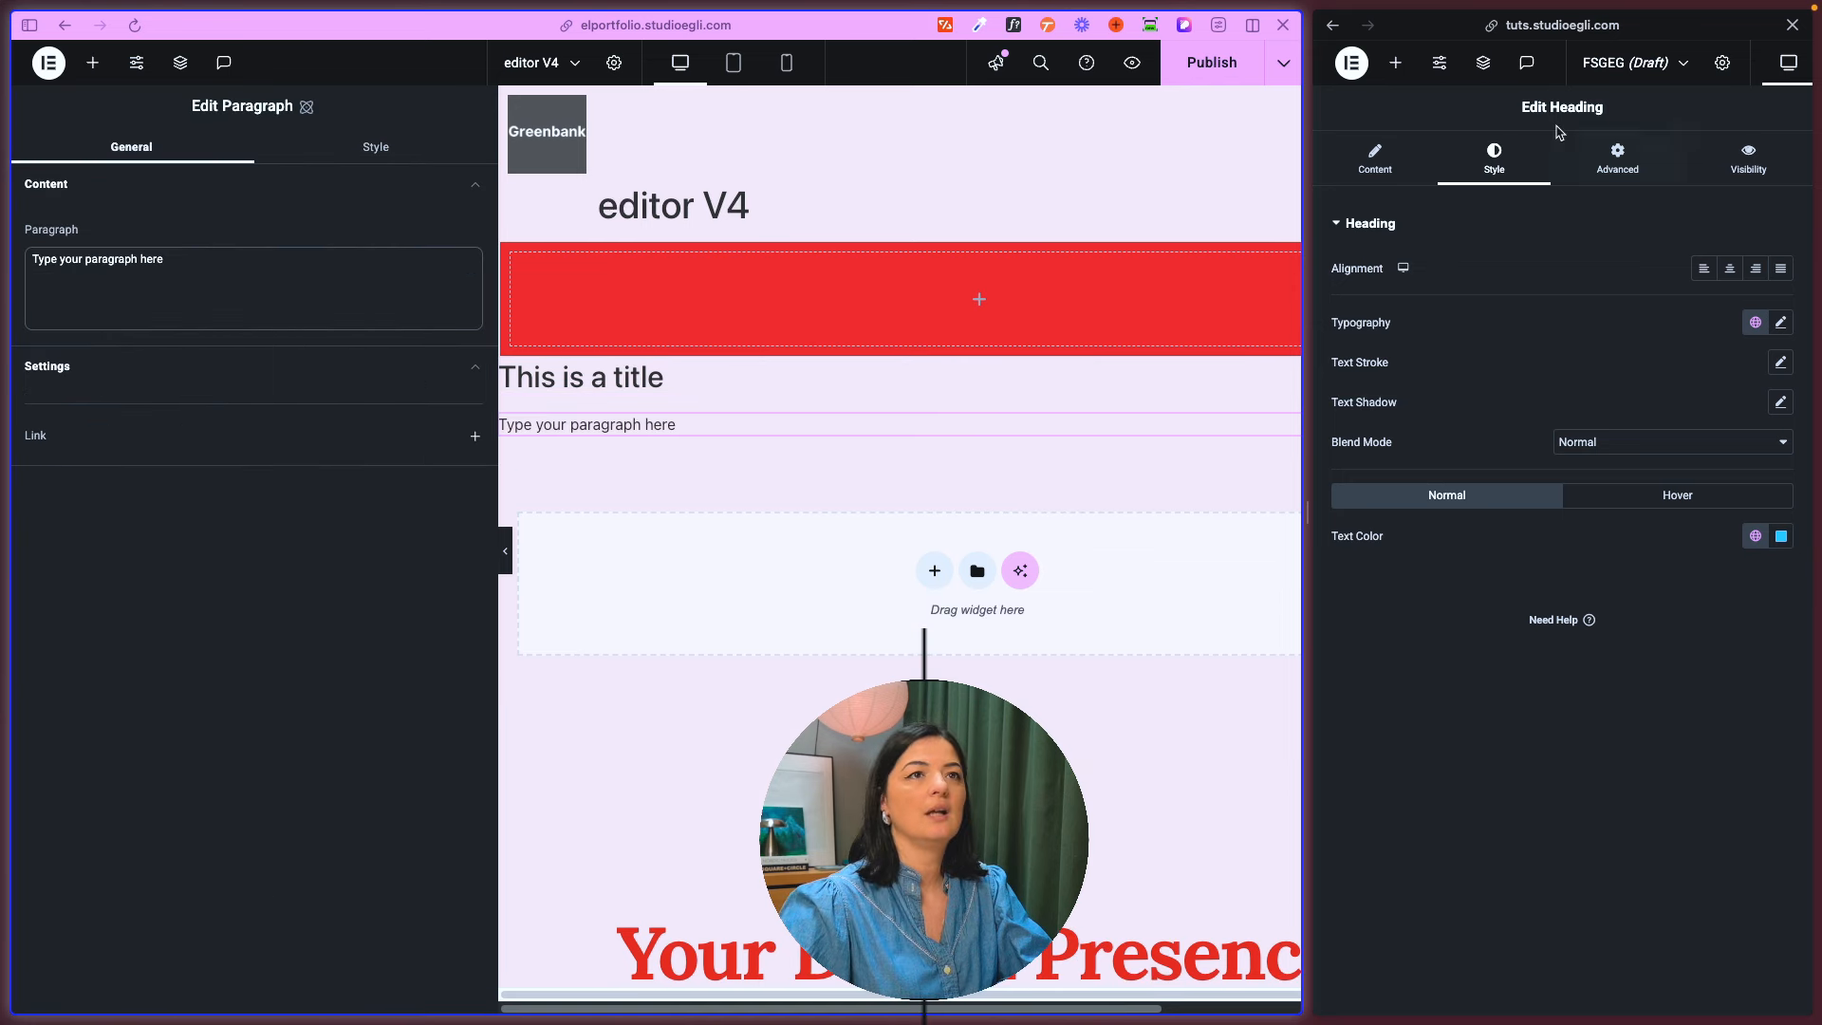
click(1395, 61)
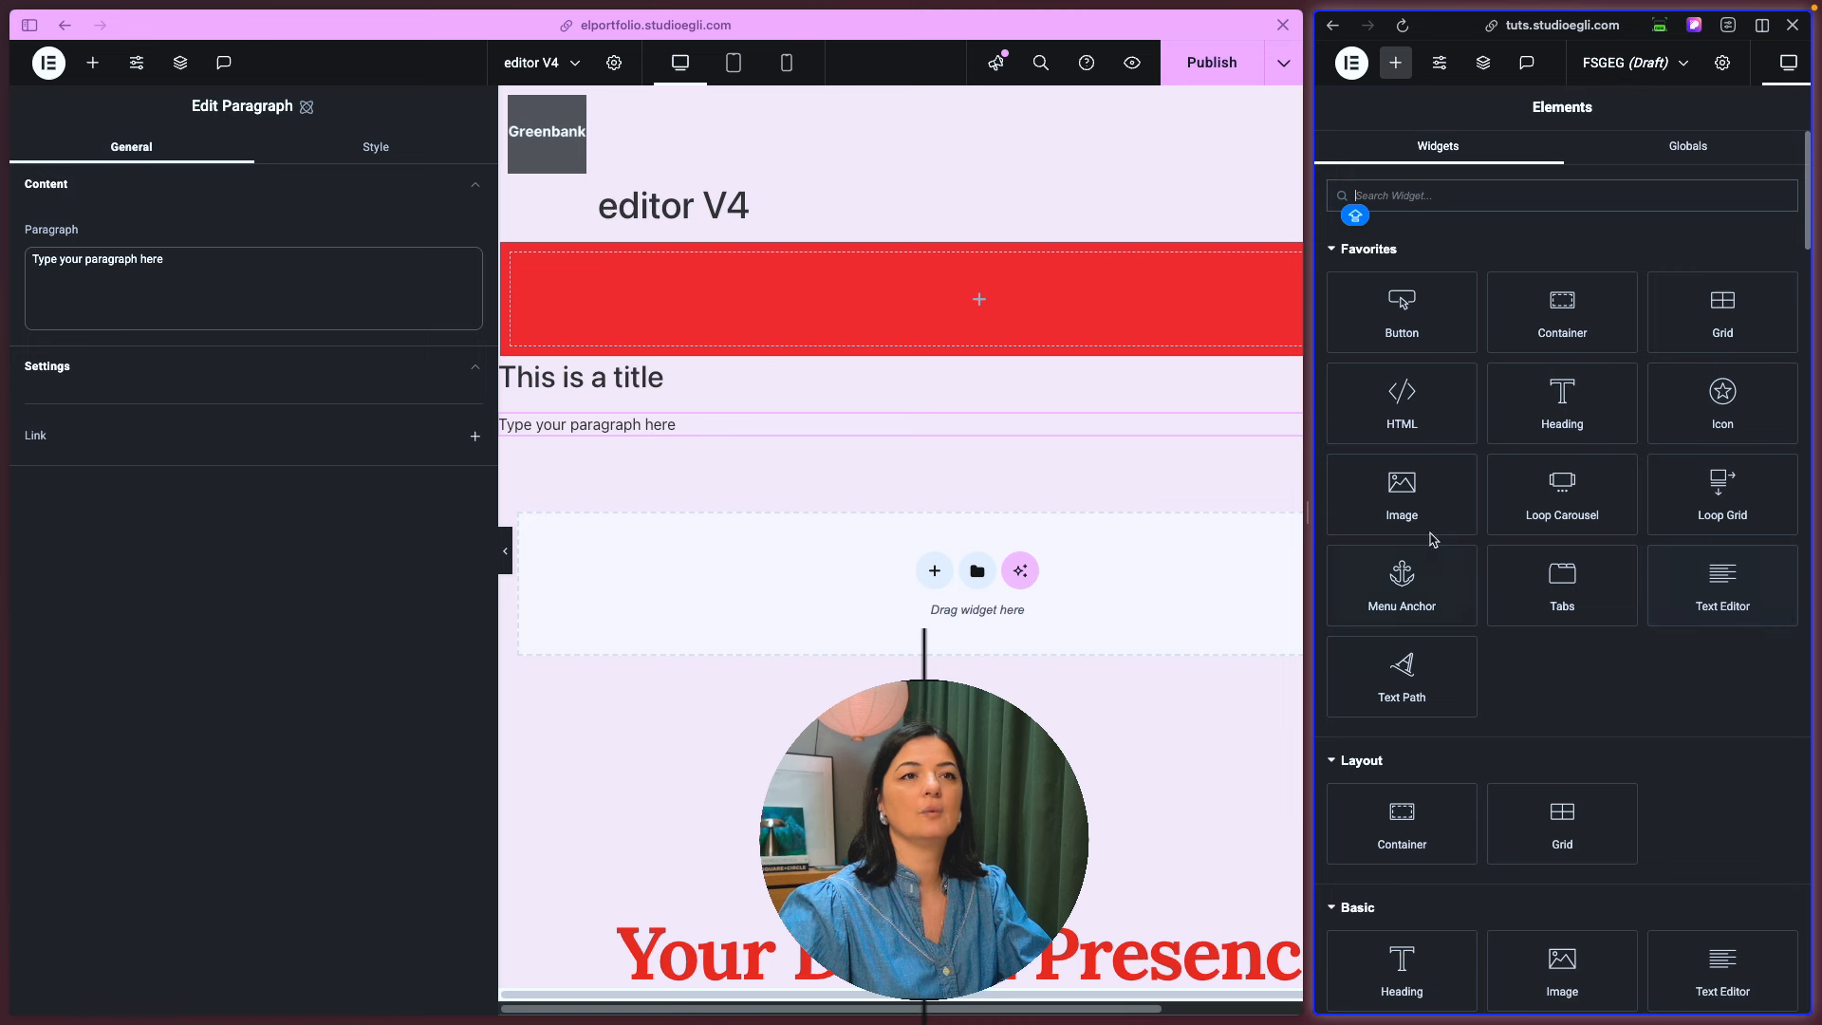
scroll(1736, 853, down, 2)
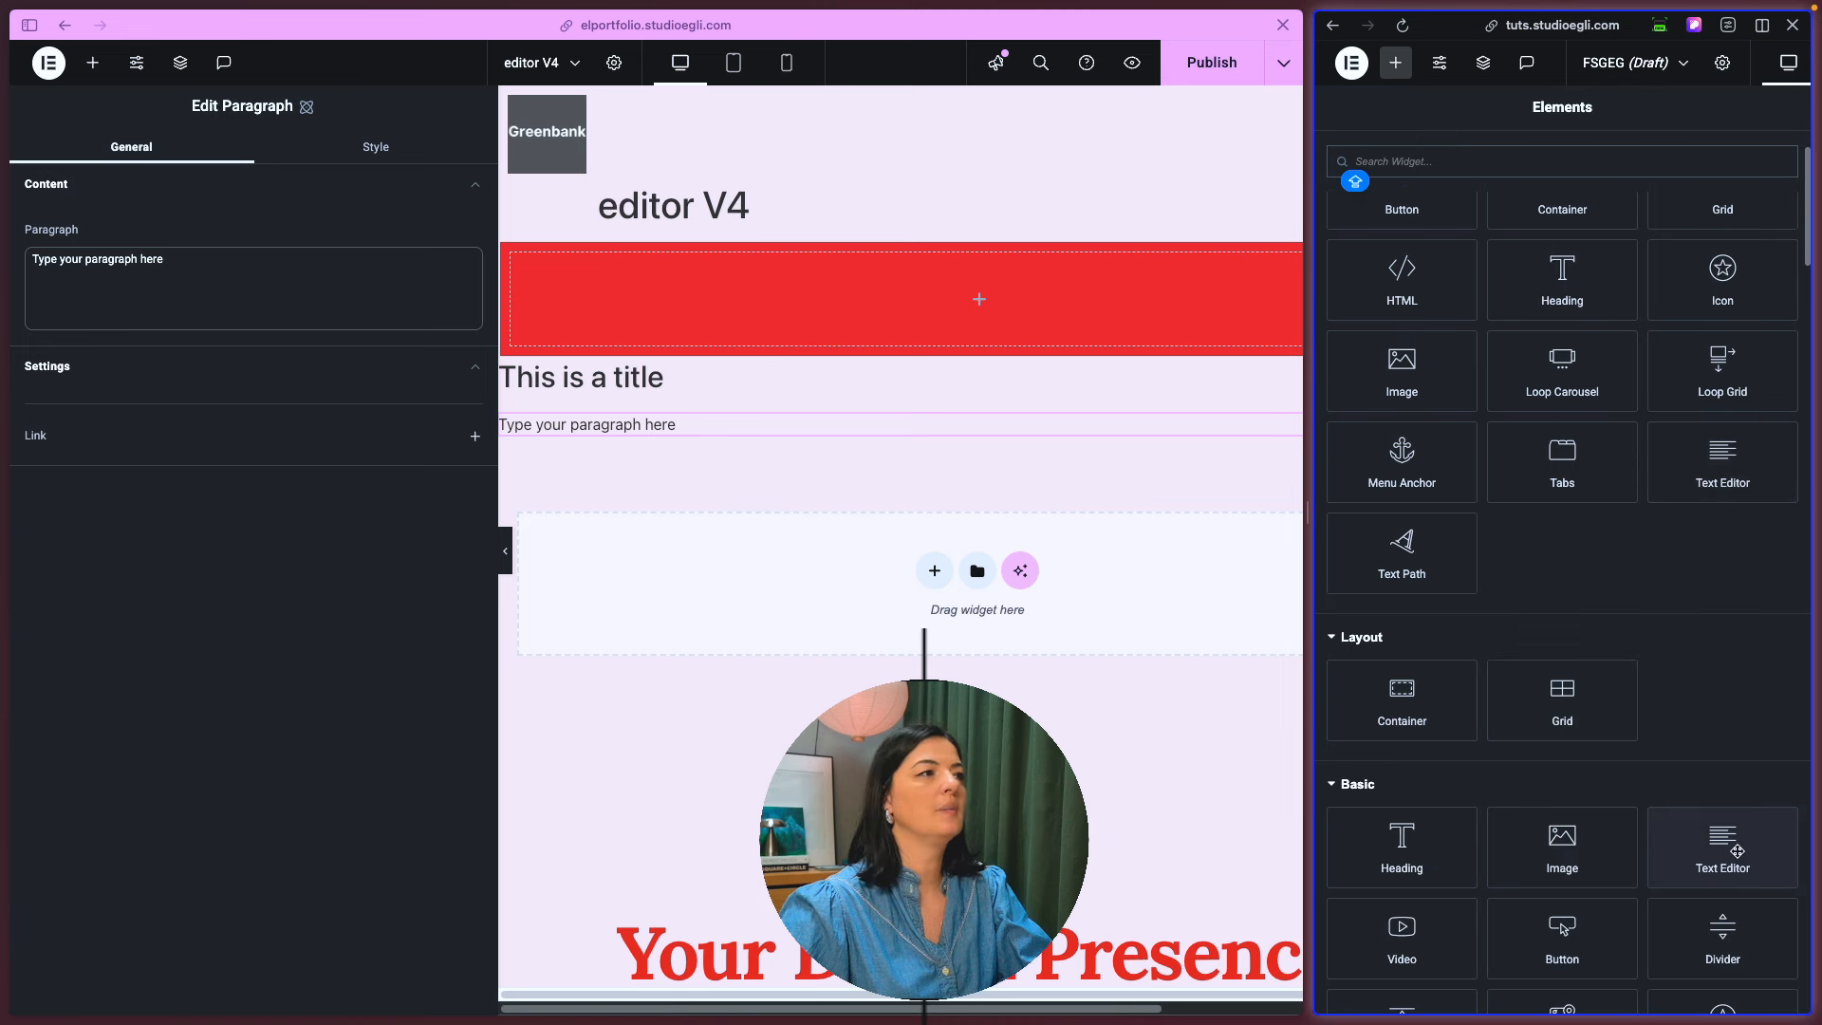
scroll(1639, 774, down, 1)
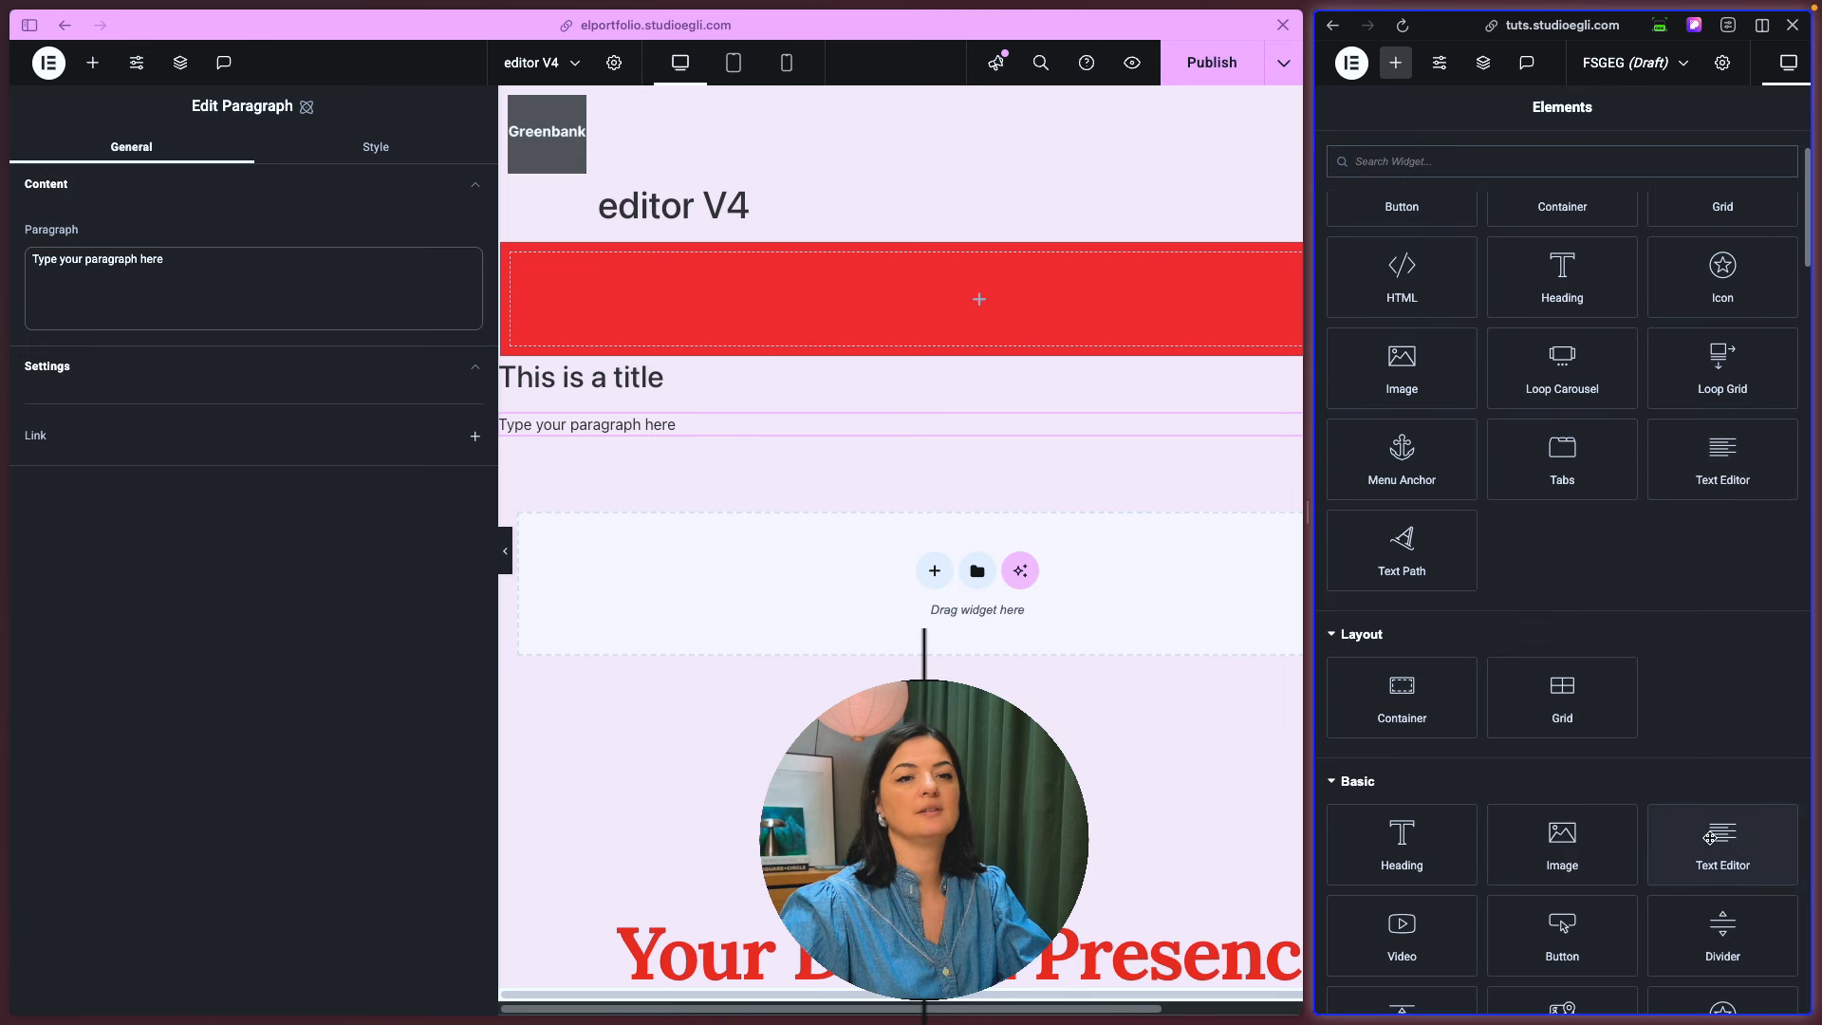
click(1711, 840)
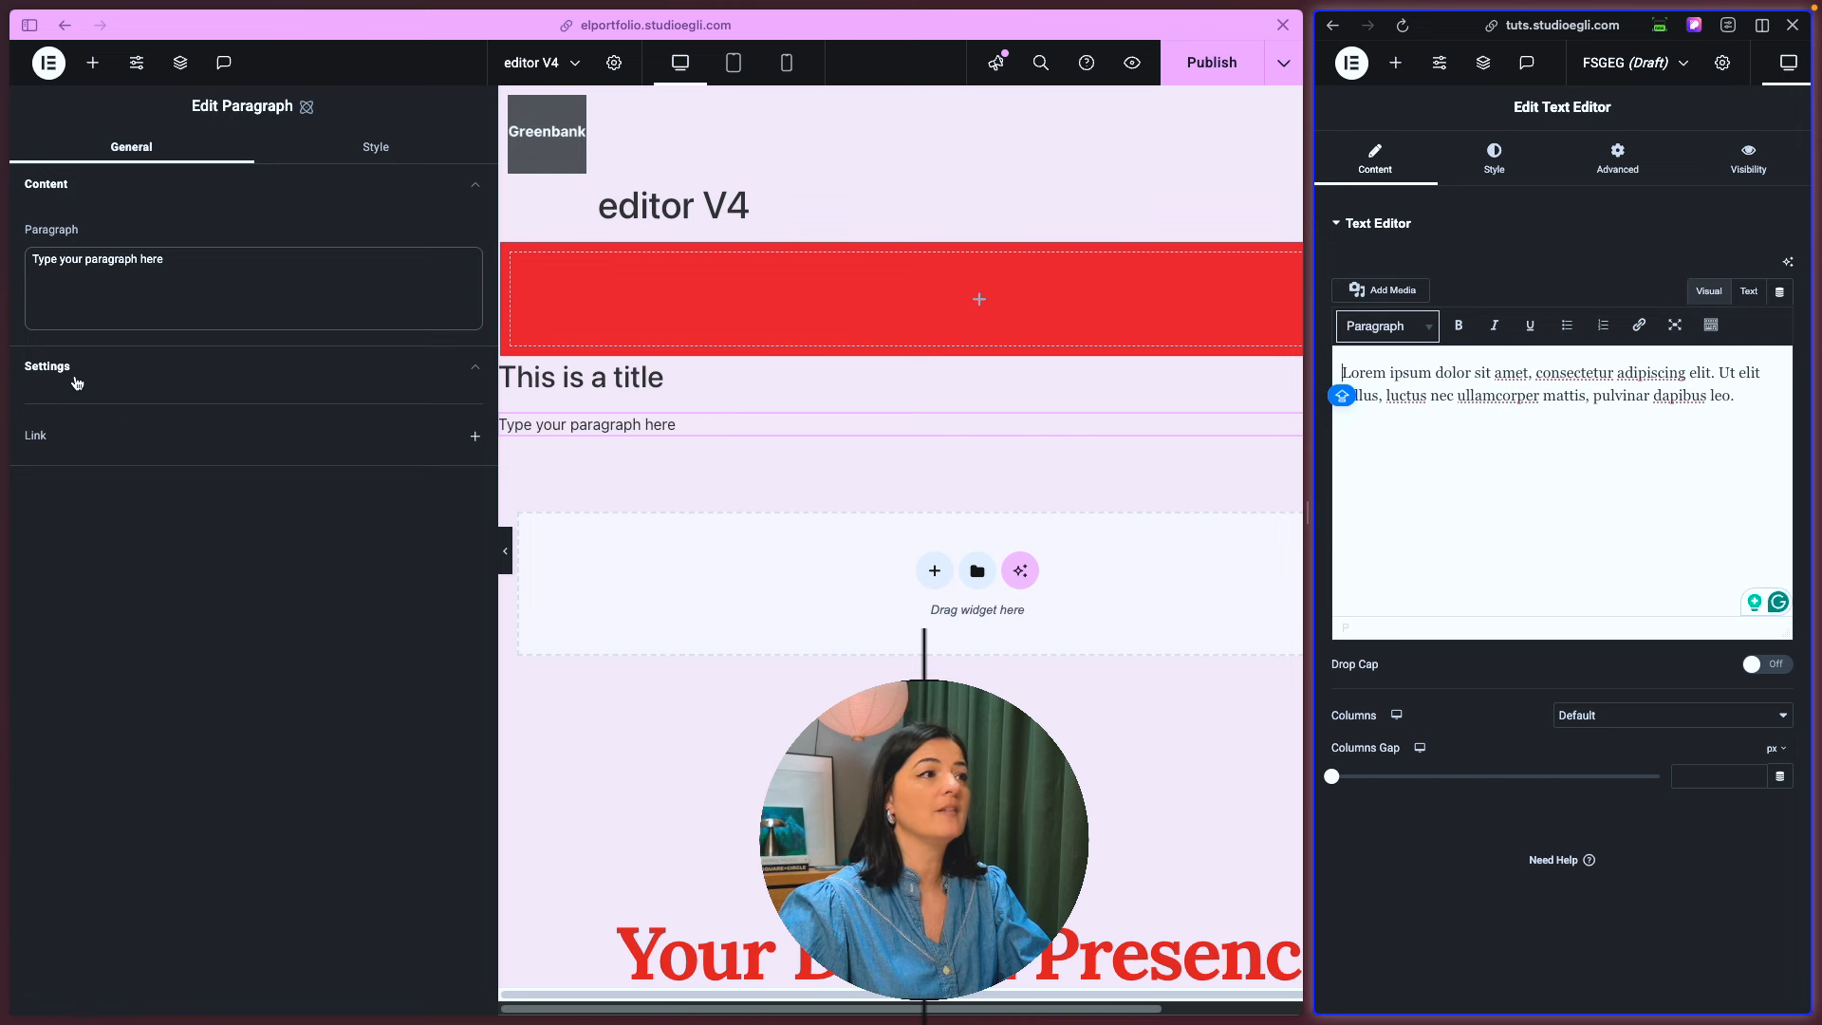
- Compare the new Paragraph's layout, spacing, size and position style settings with the old Text Editor's style settings
click(318, 508)
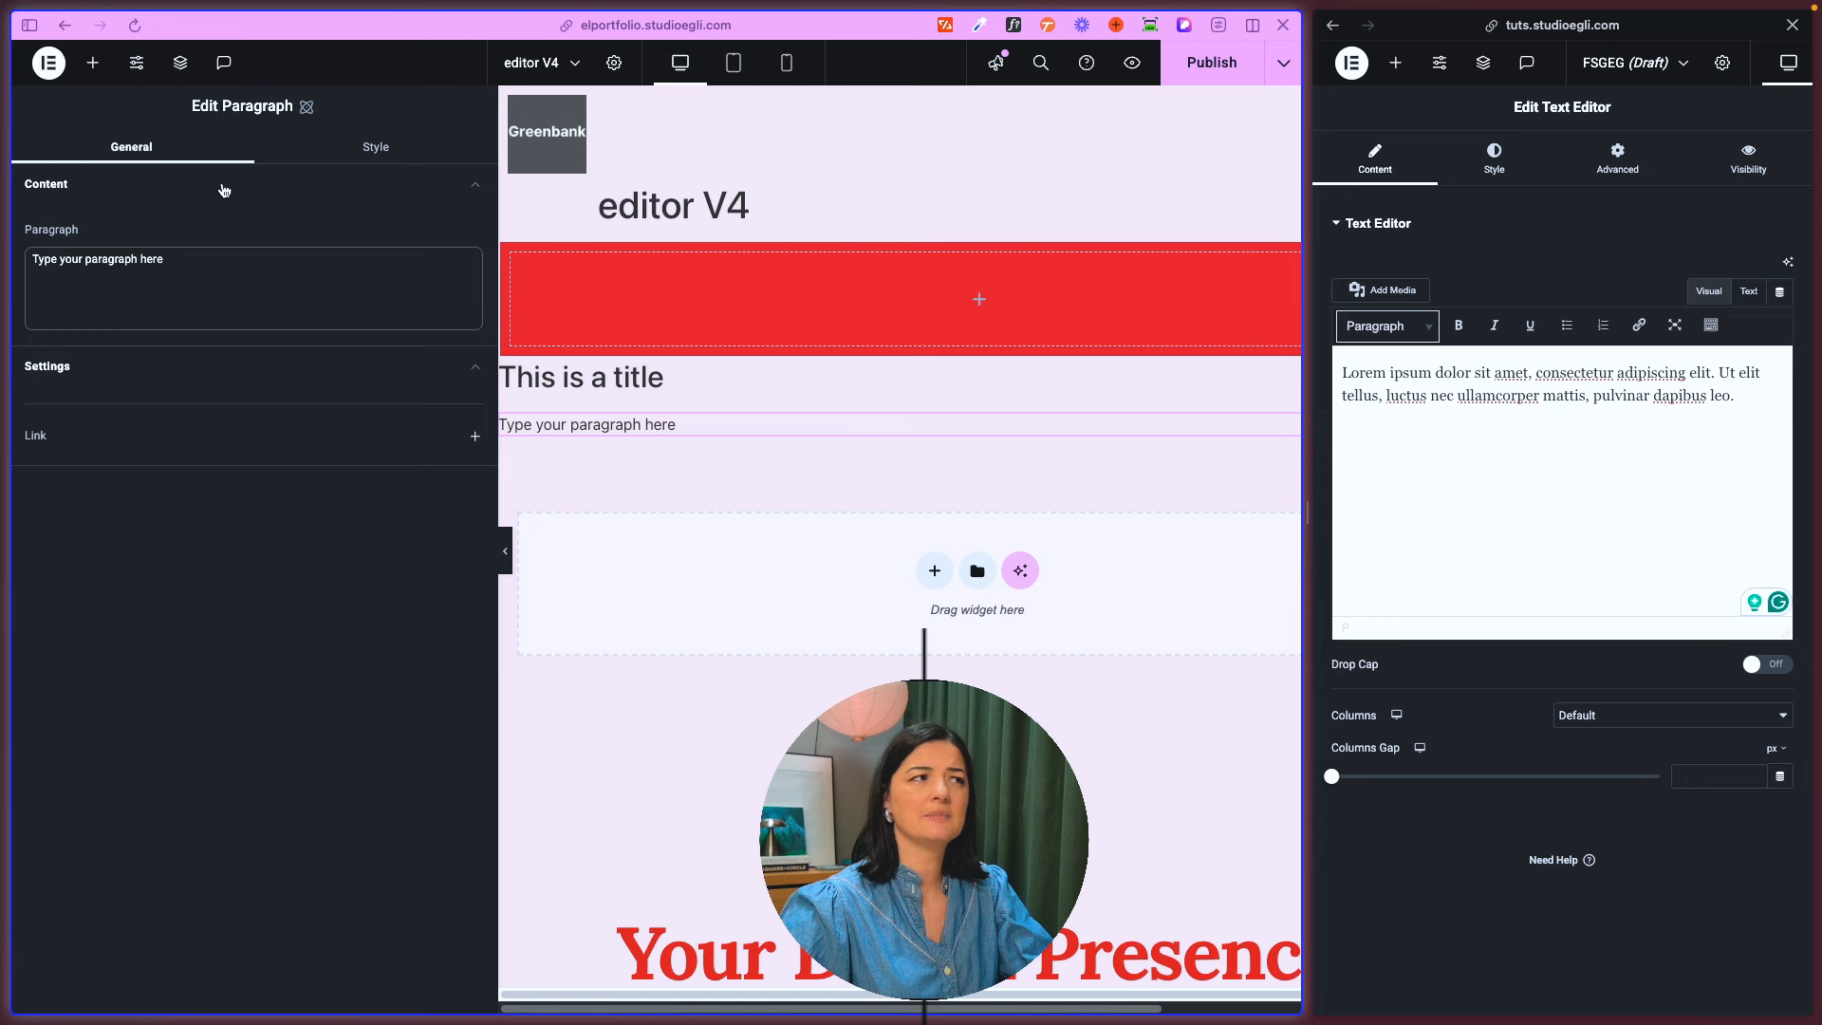
click(354, 154)
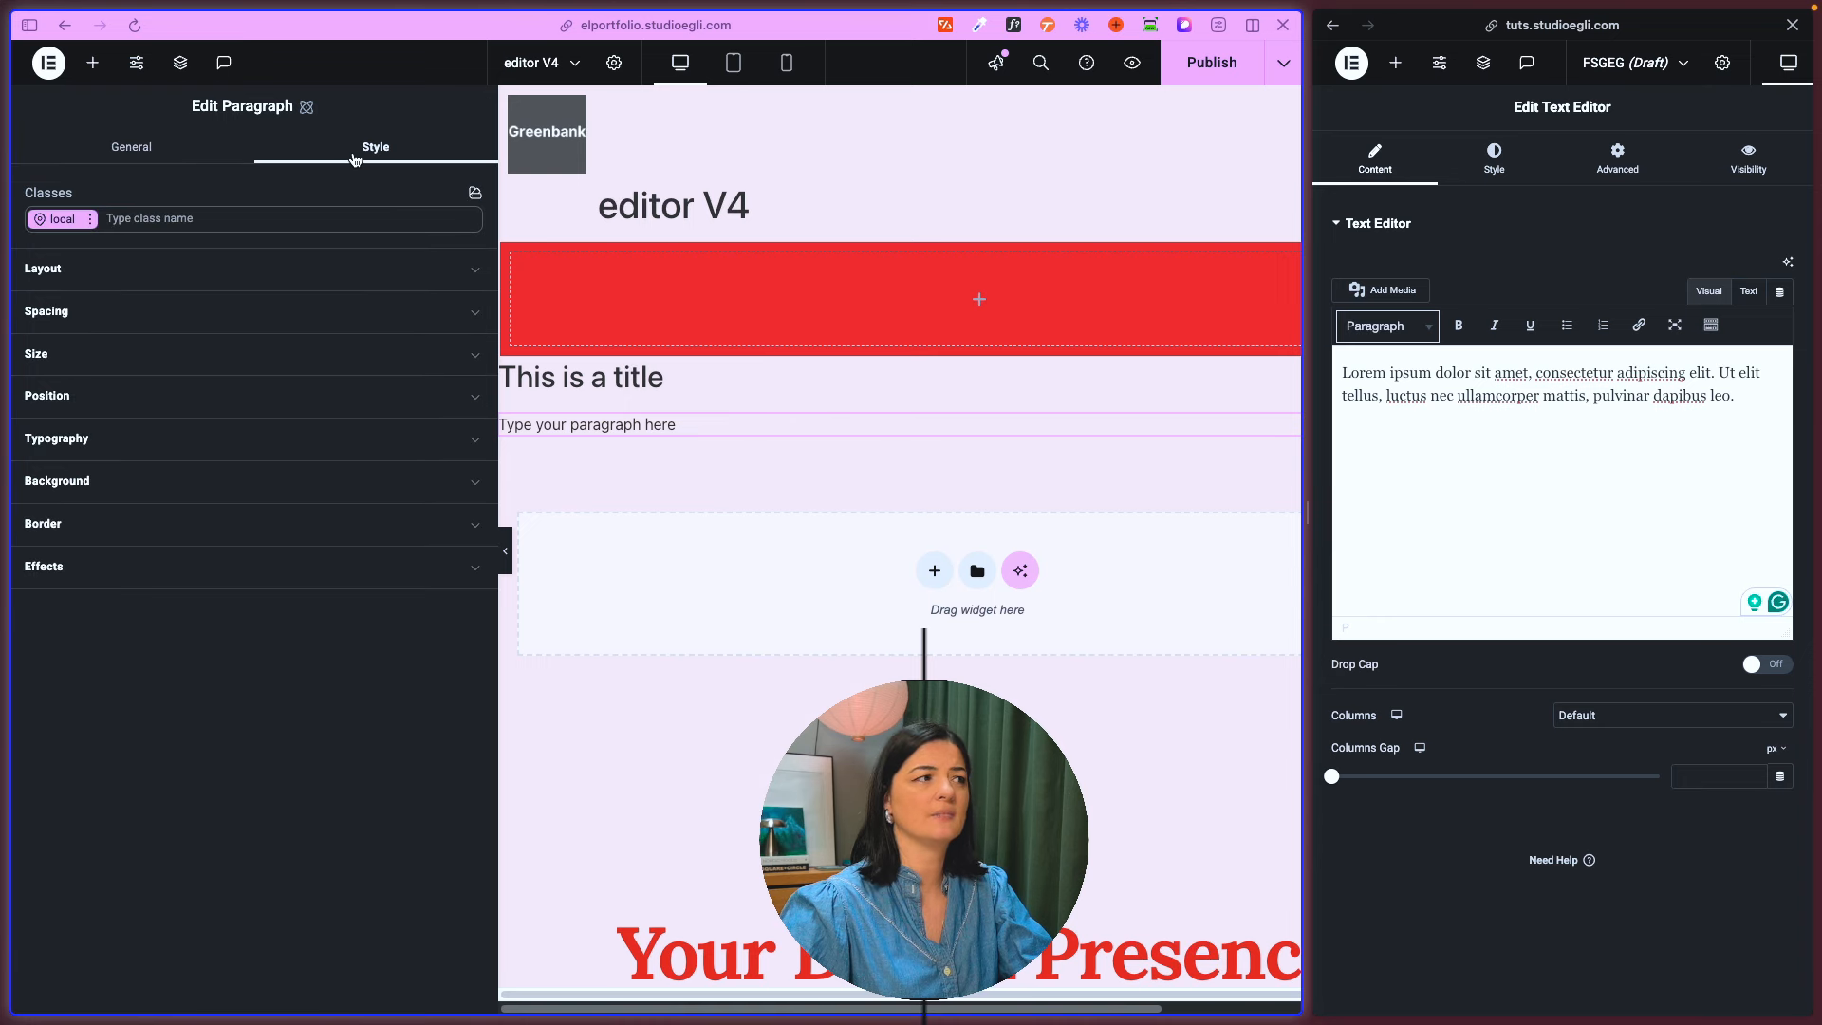
click(1494, 157)
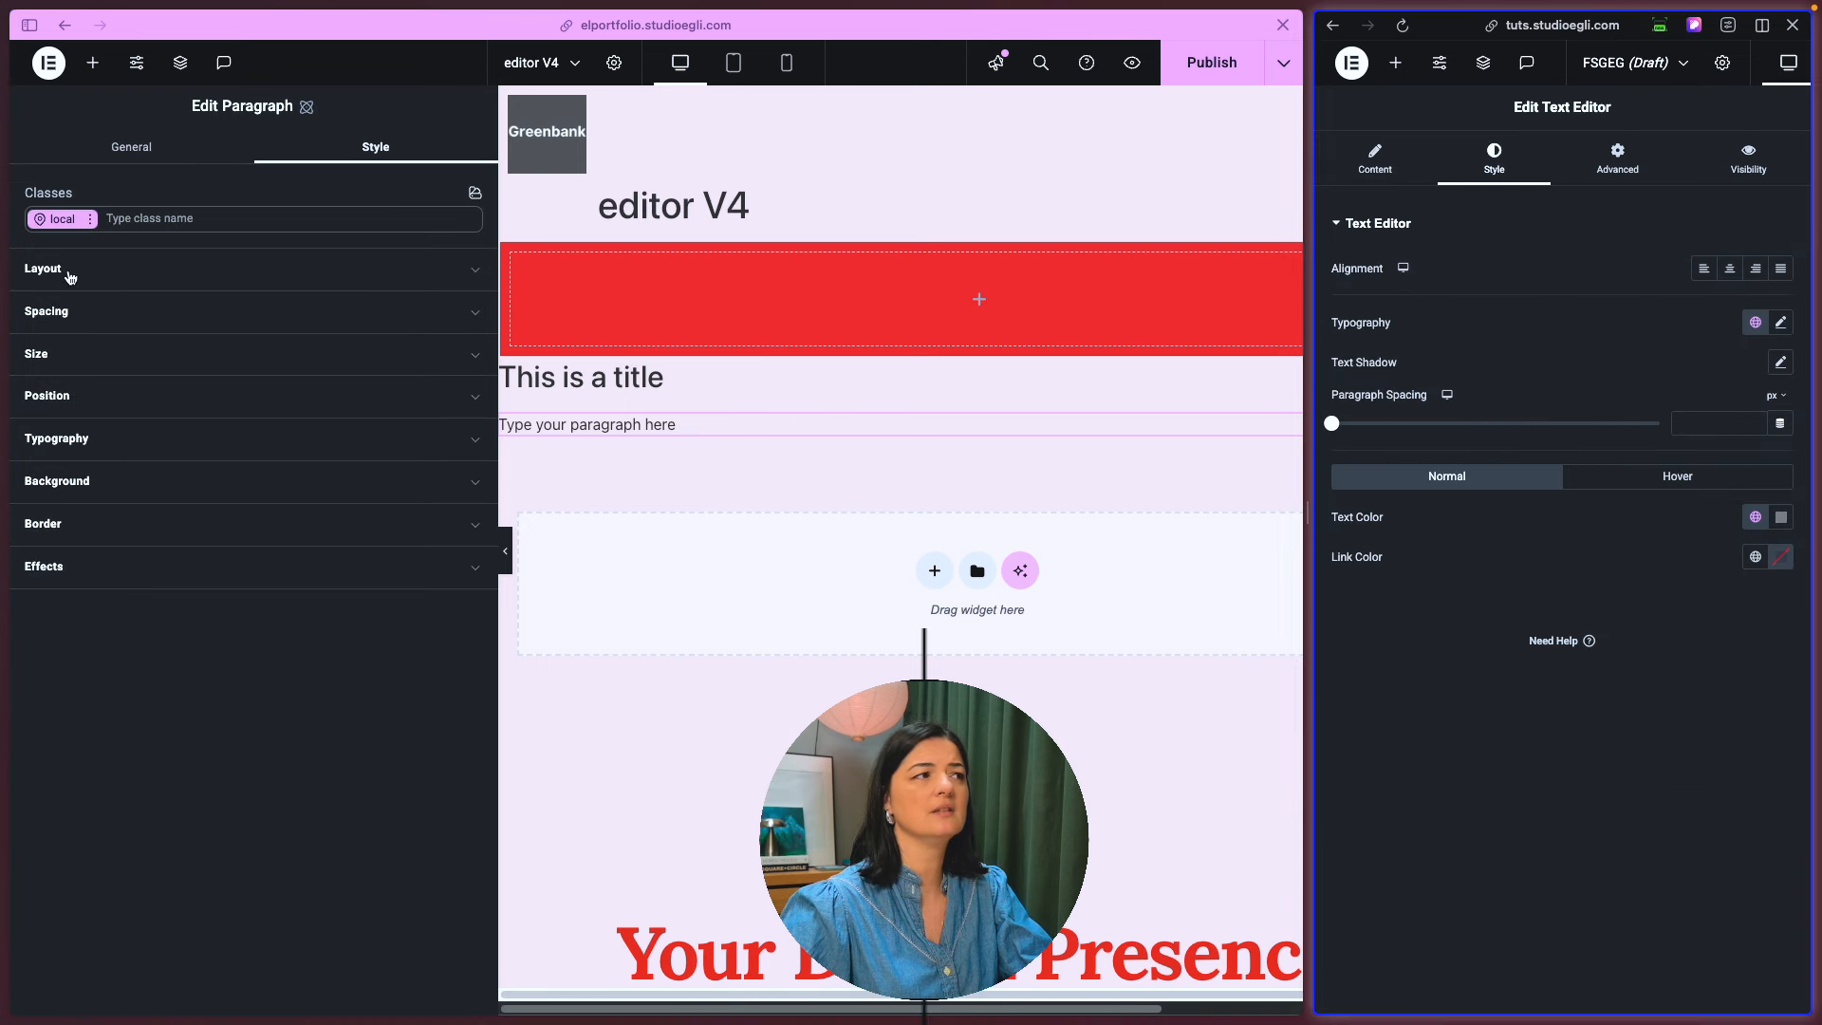
click(69, 272)
click(71, 275)
click(74, 312)
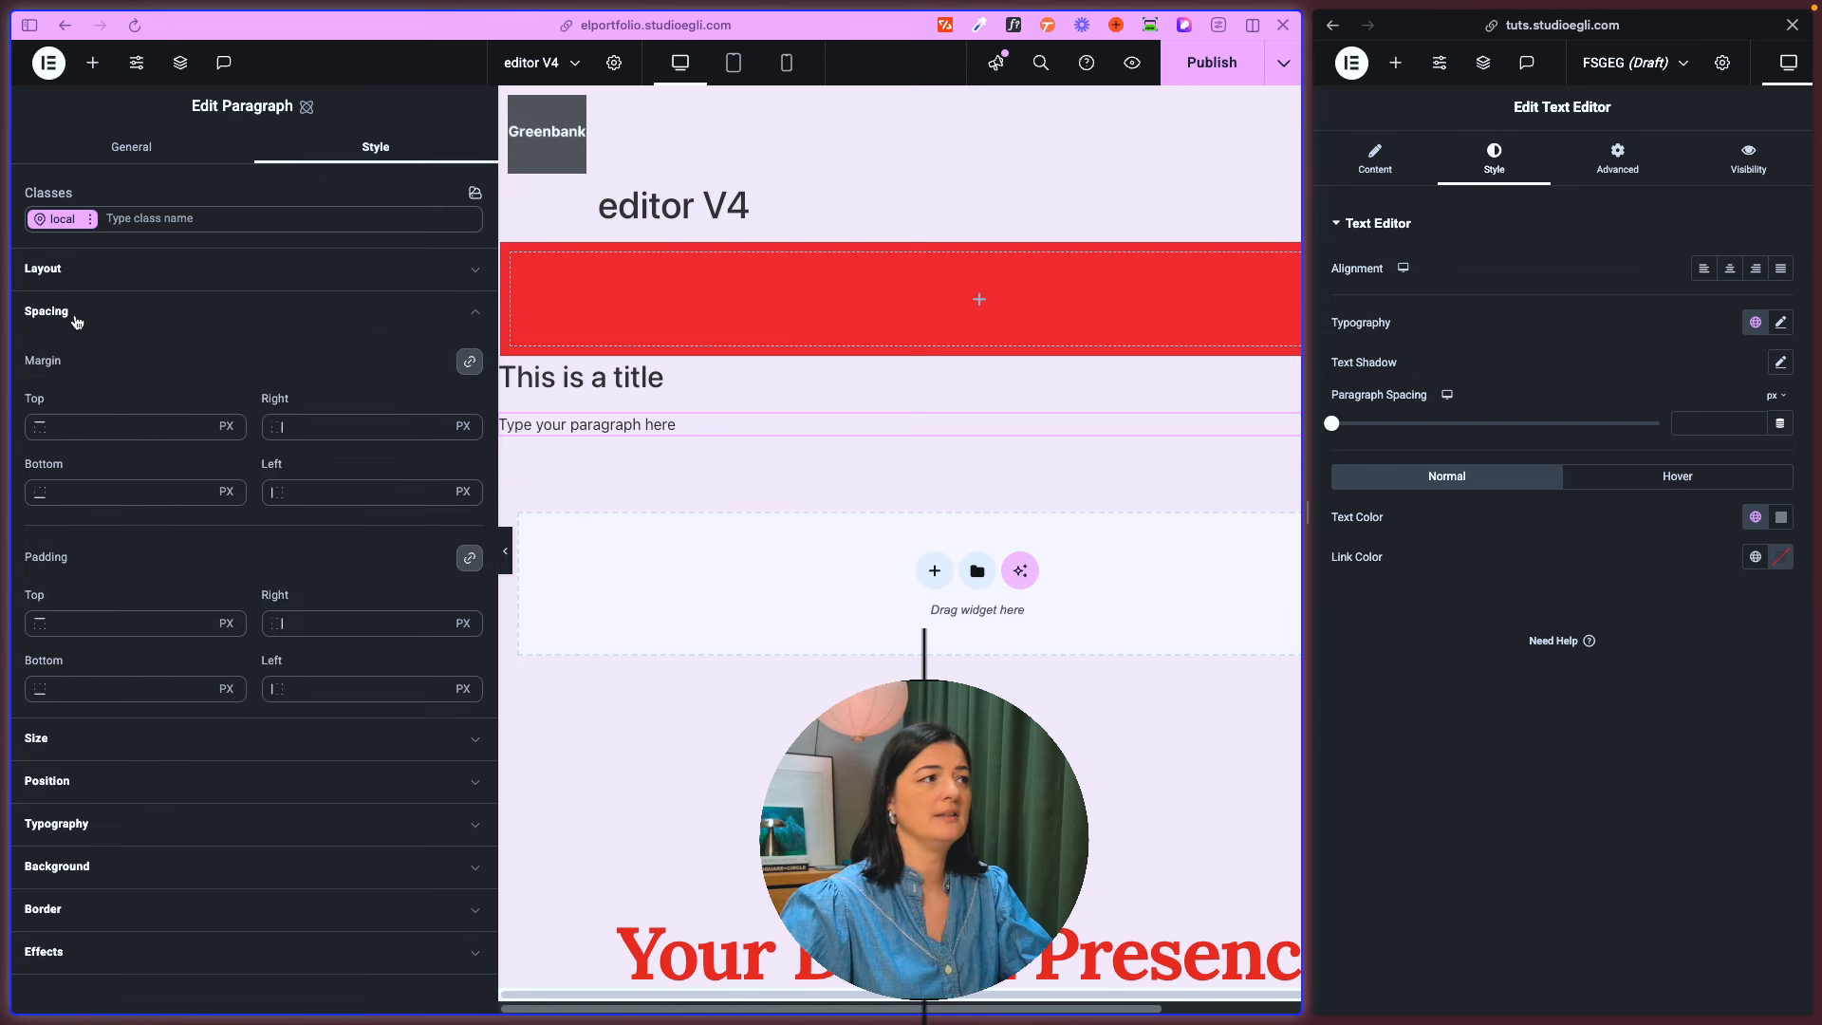
click(76, 321)
click(47, 354)
click(48, 354)
click(69, 396)
click(80, 482)
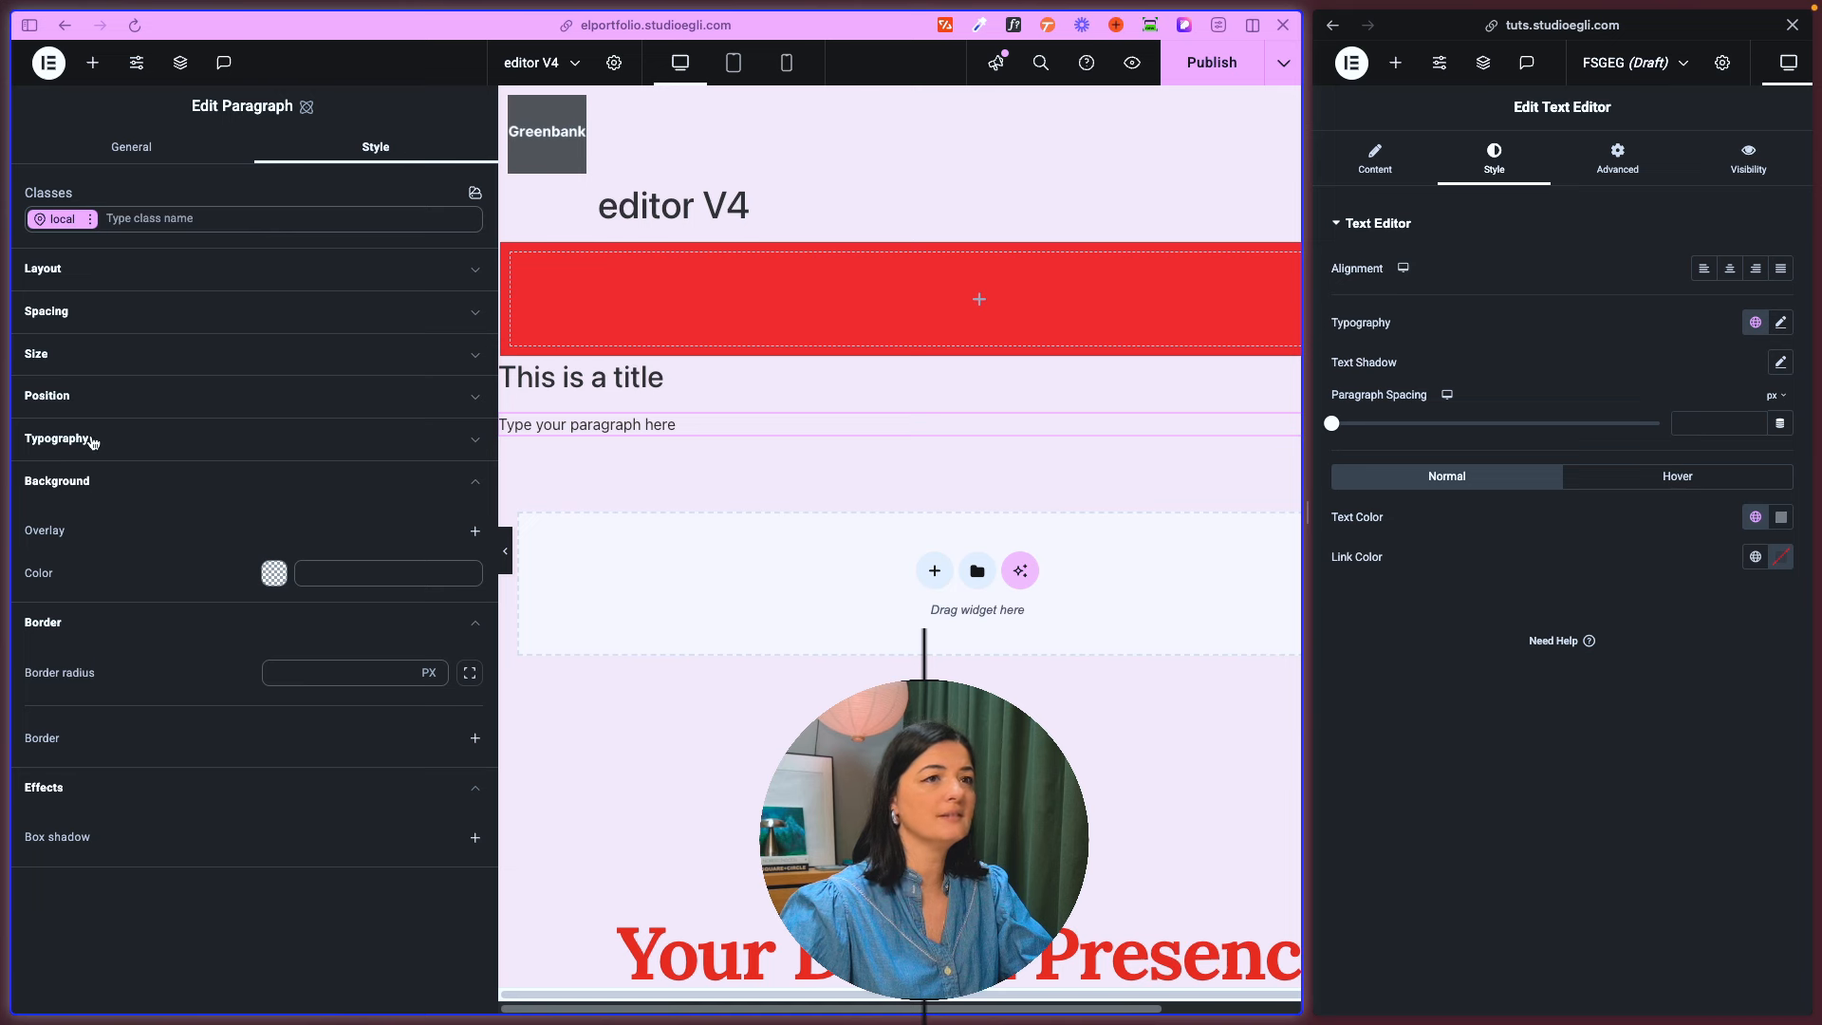
- Examine the new Paragraph's typography, including the additional options, plus its background, border and effects, and collapse all open style sections
click(95, 441)
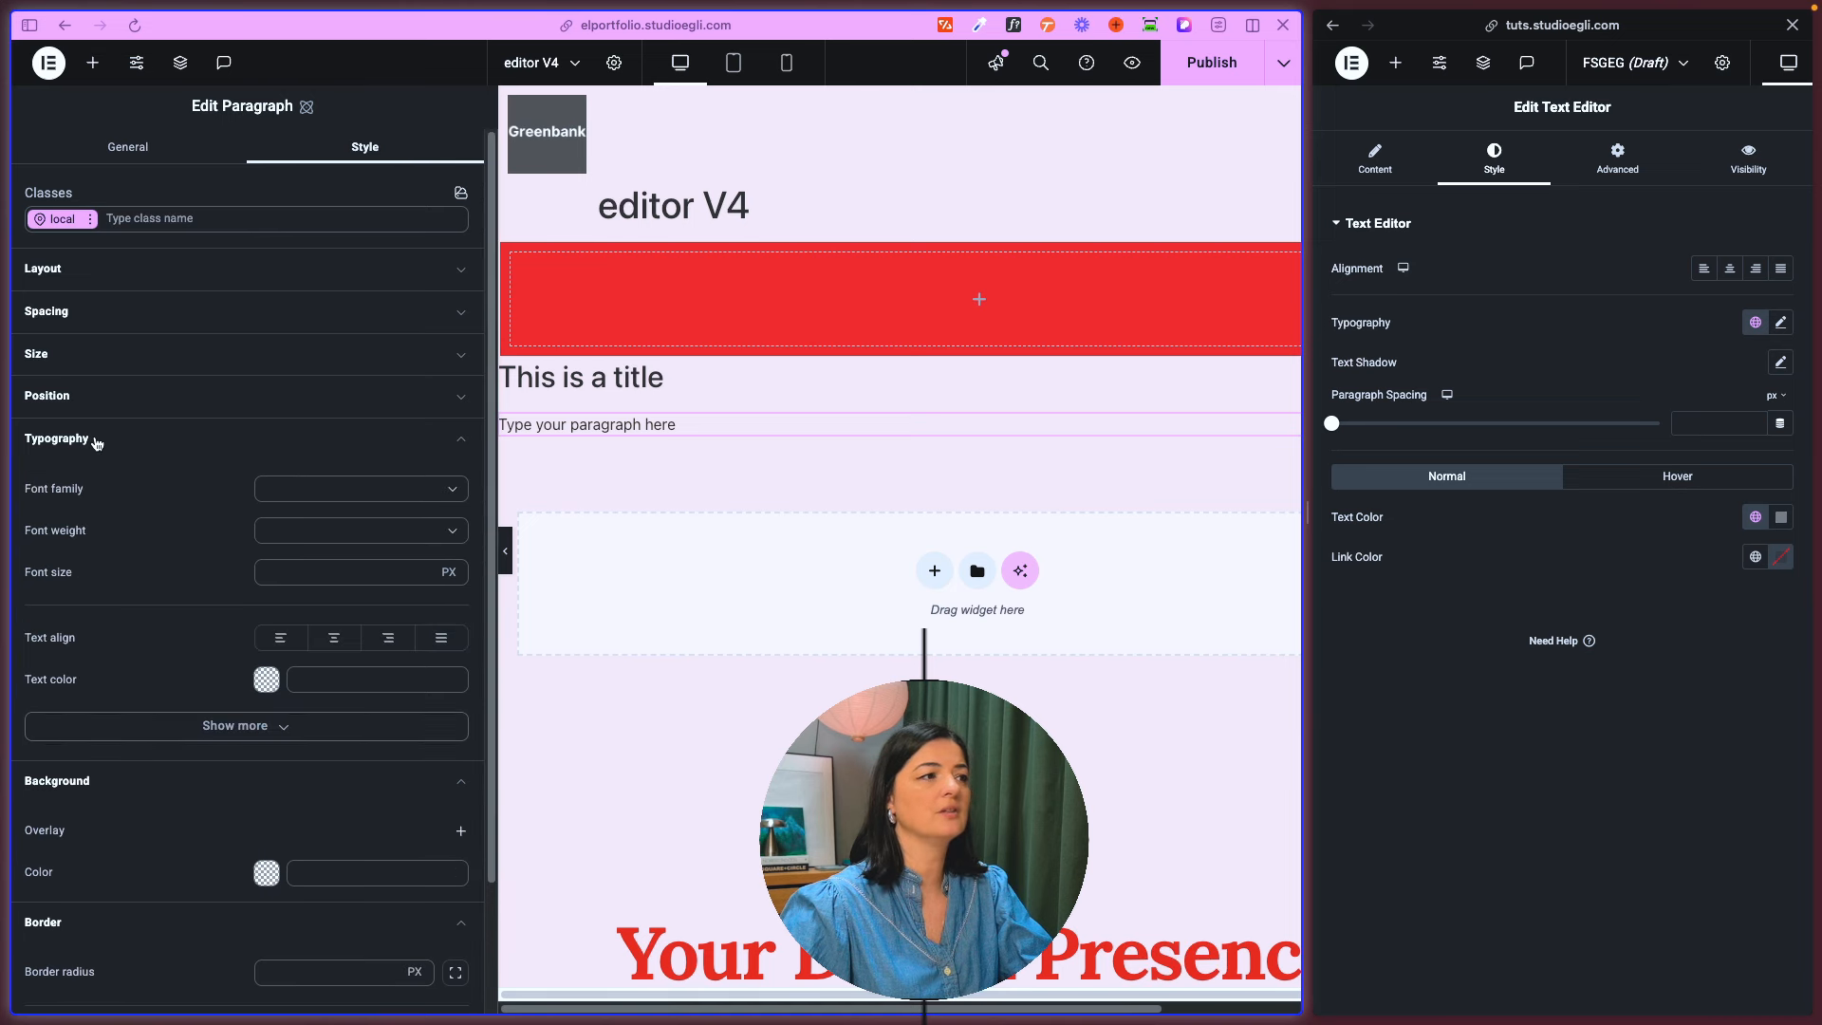
click(227, 727)
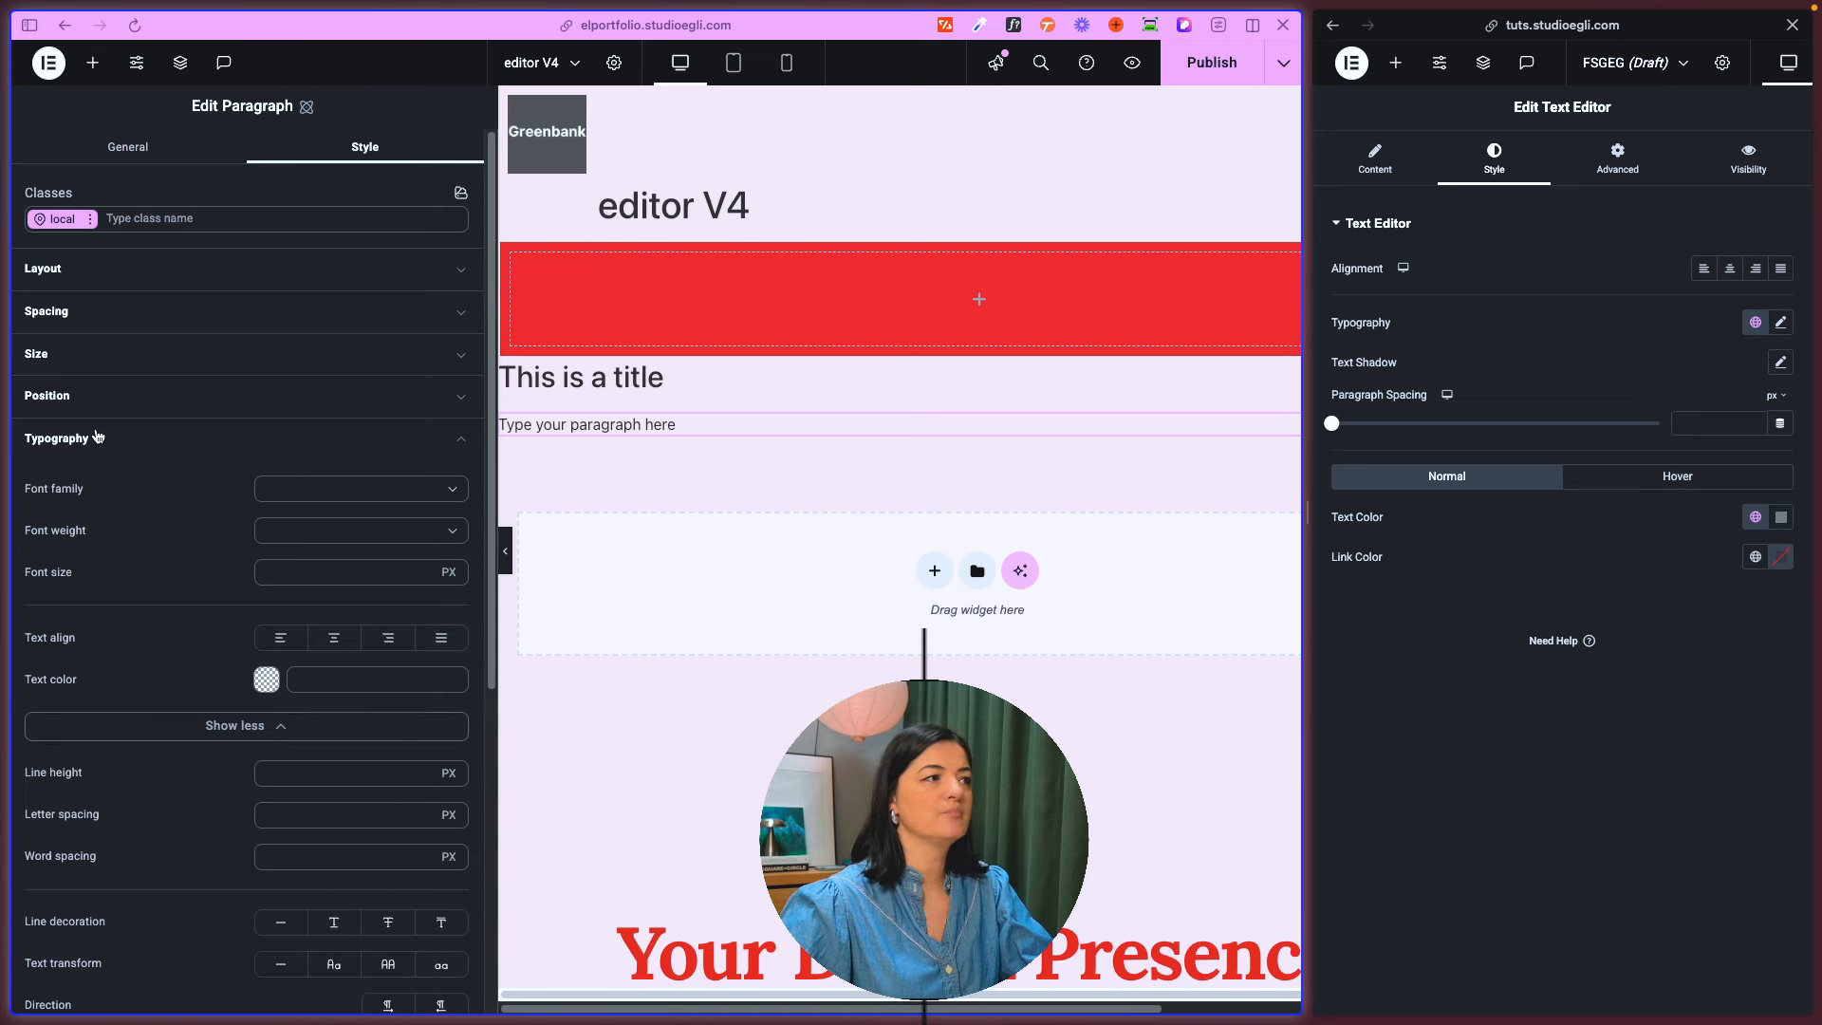
click(95, 437)
click(90, 481)
click(80, 525)
click(83, 569)
- Compare the old Text Editor's text format choices and its Visual and Text modes with the new Paragraph's content settings
click(1373, 158)
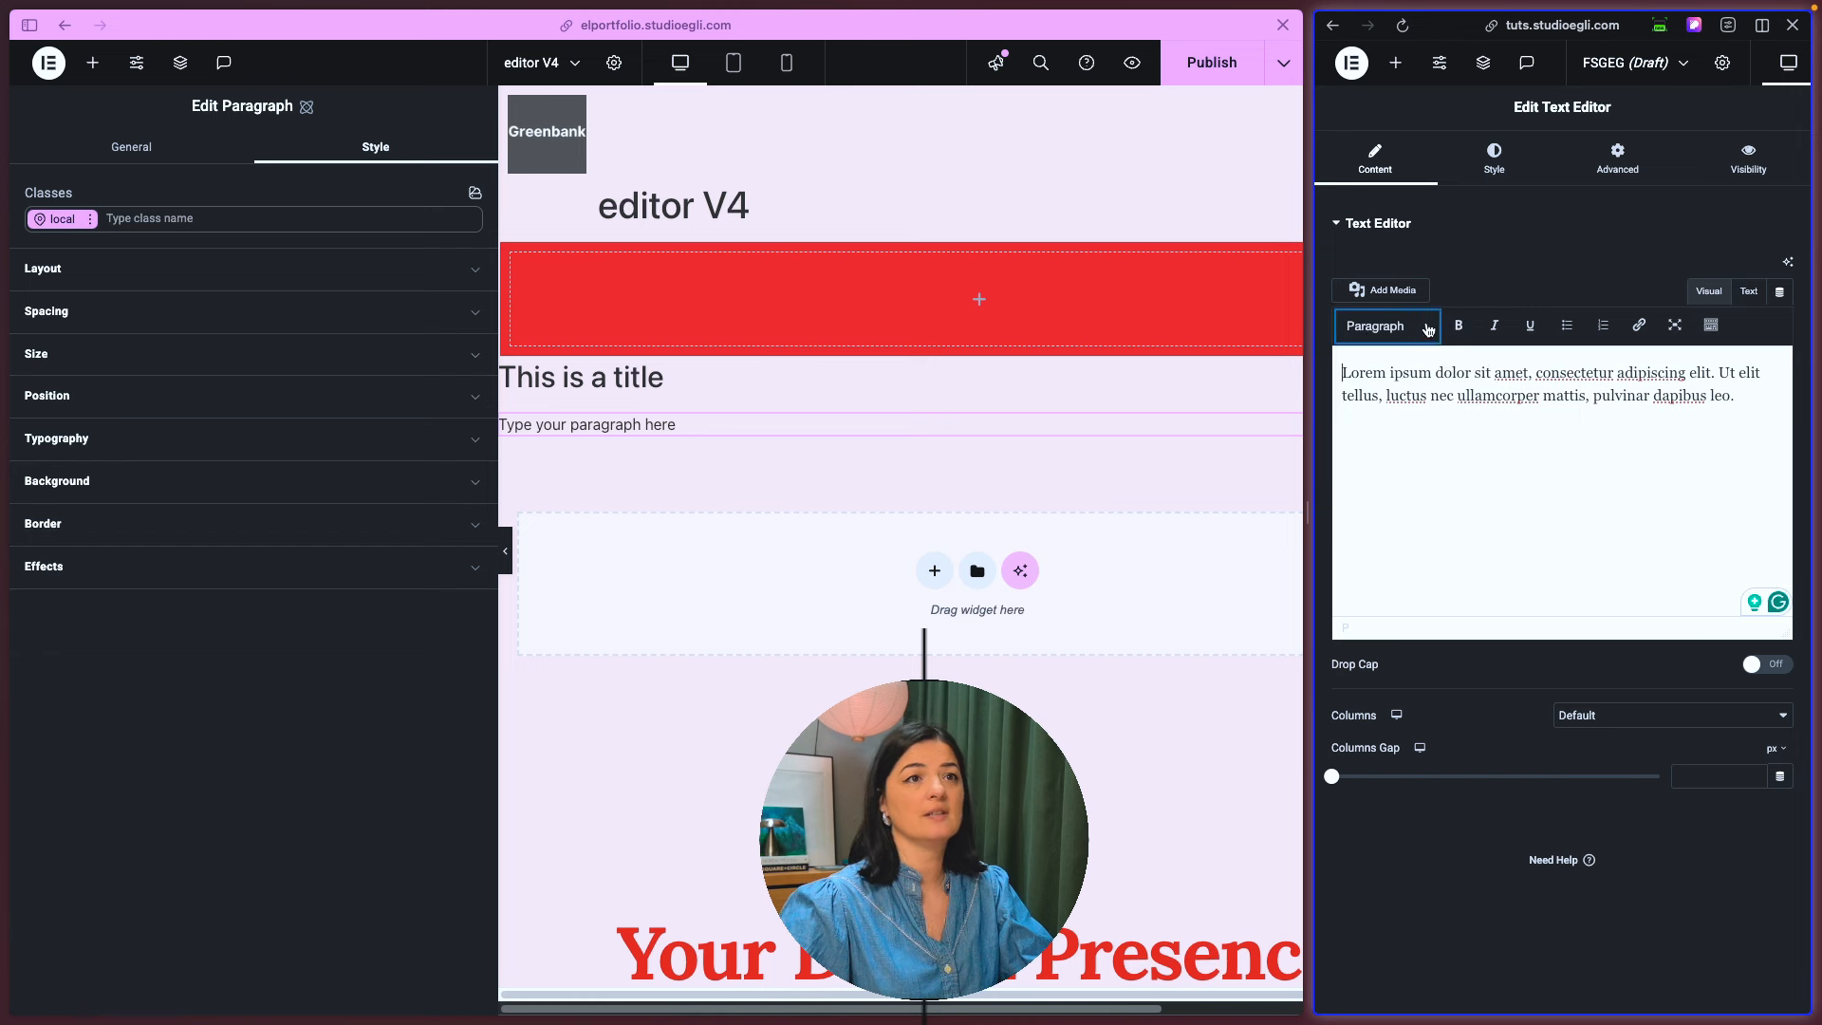
click(1426, 329)
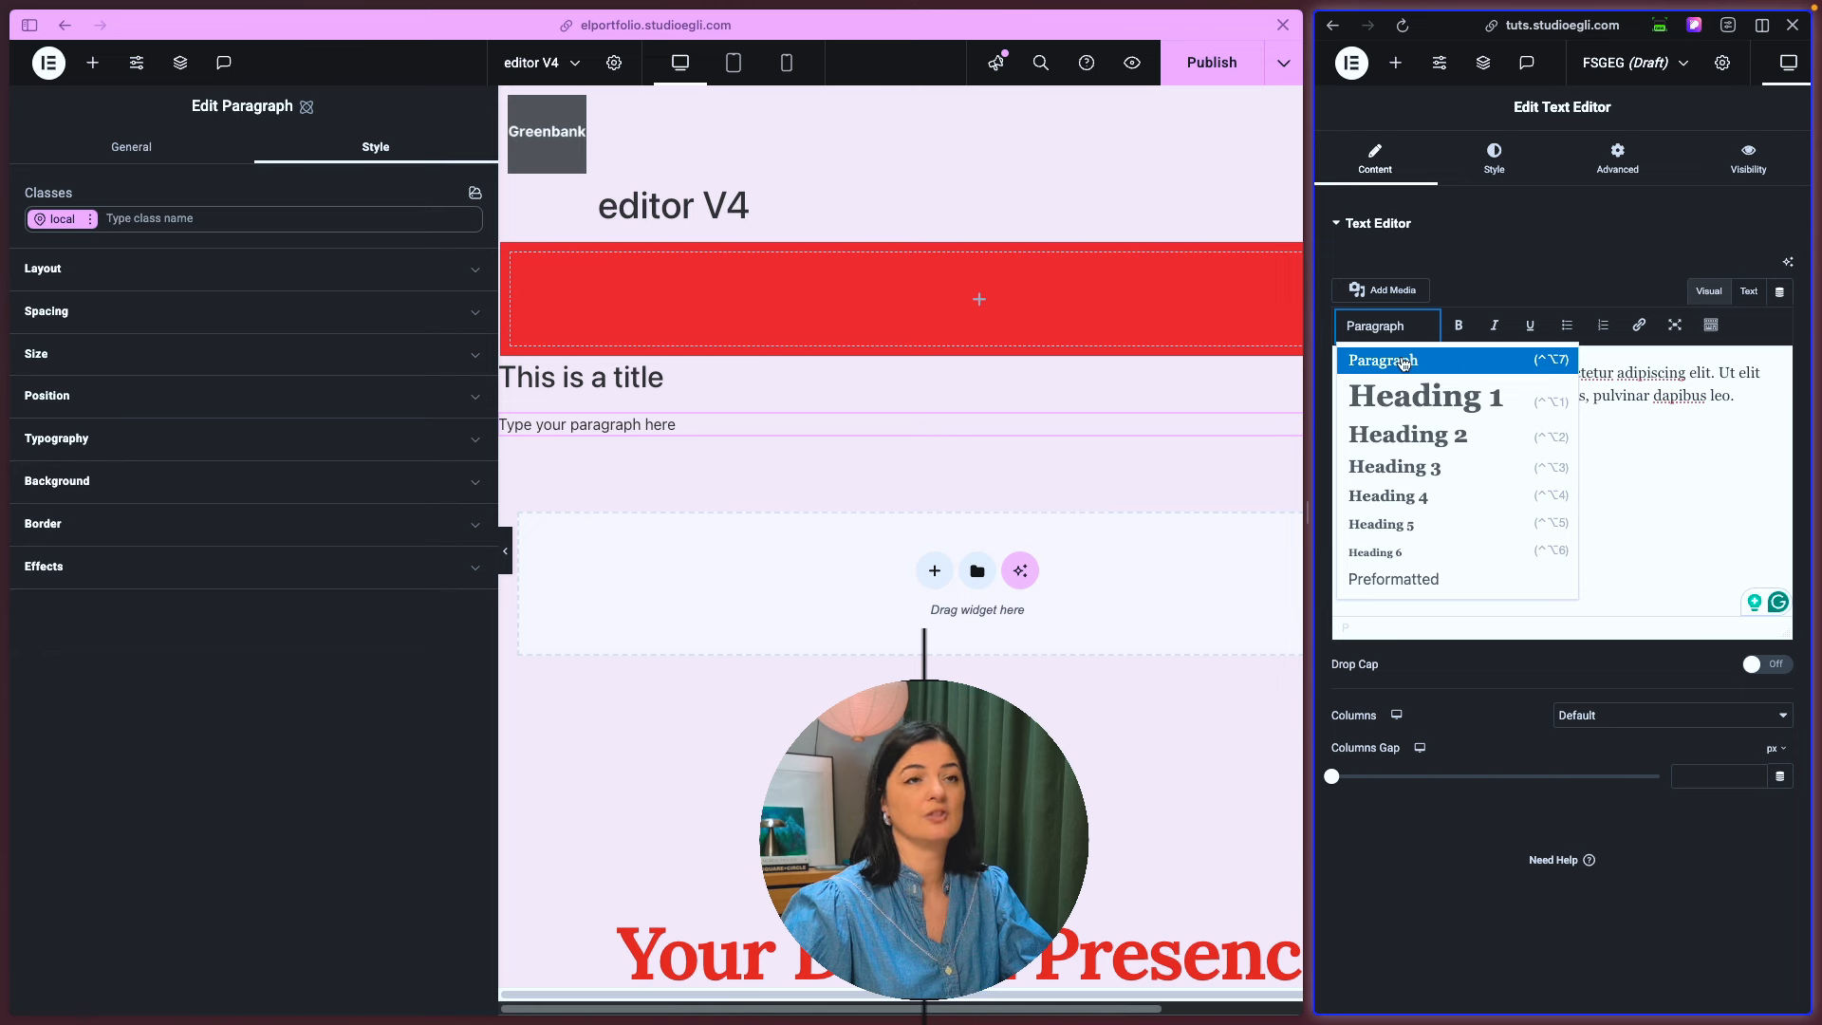
click(1404, 364)
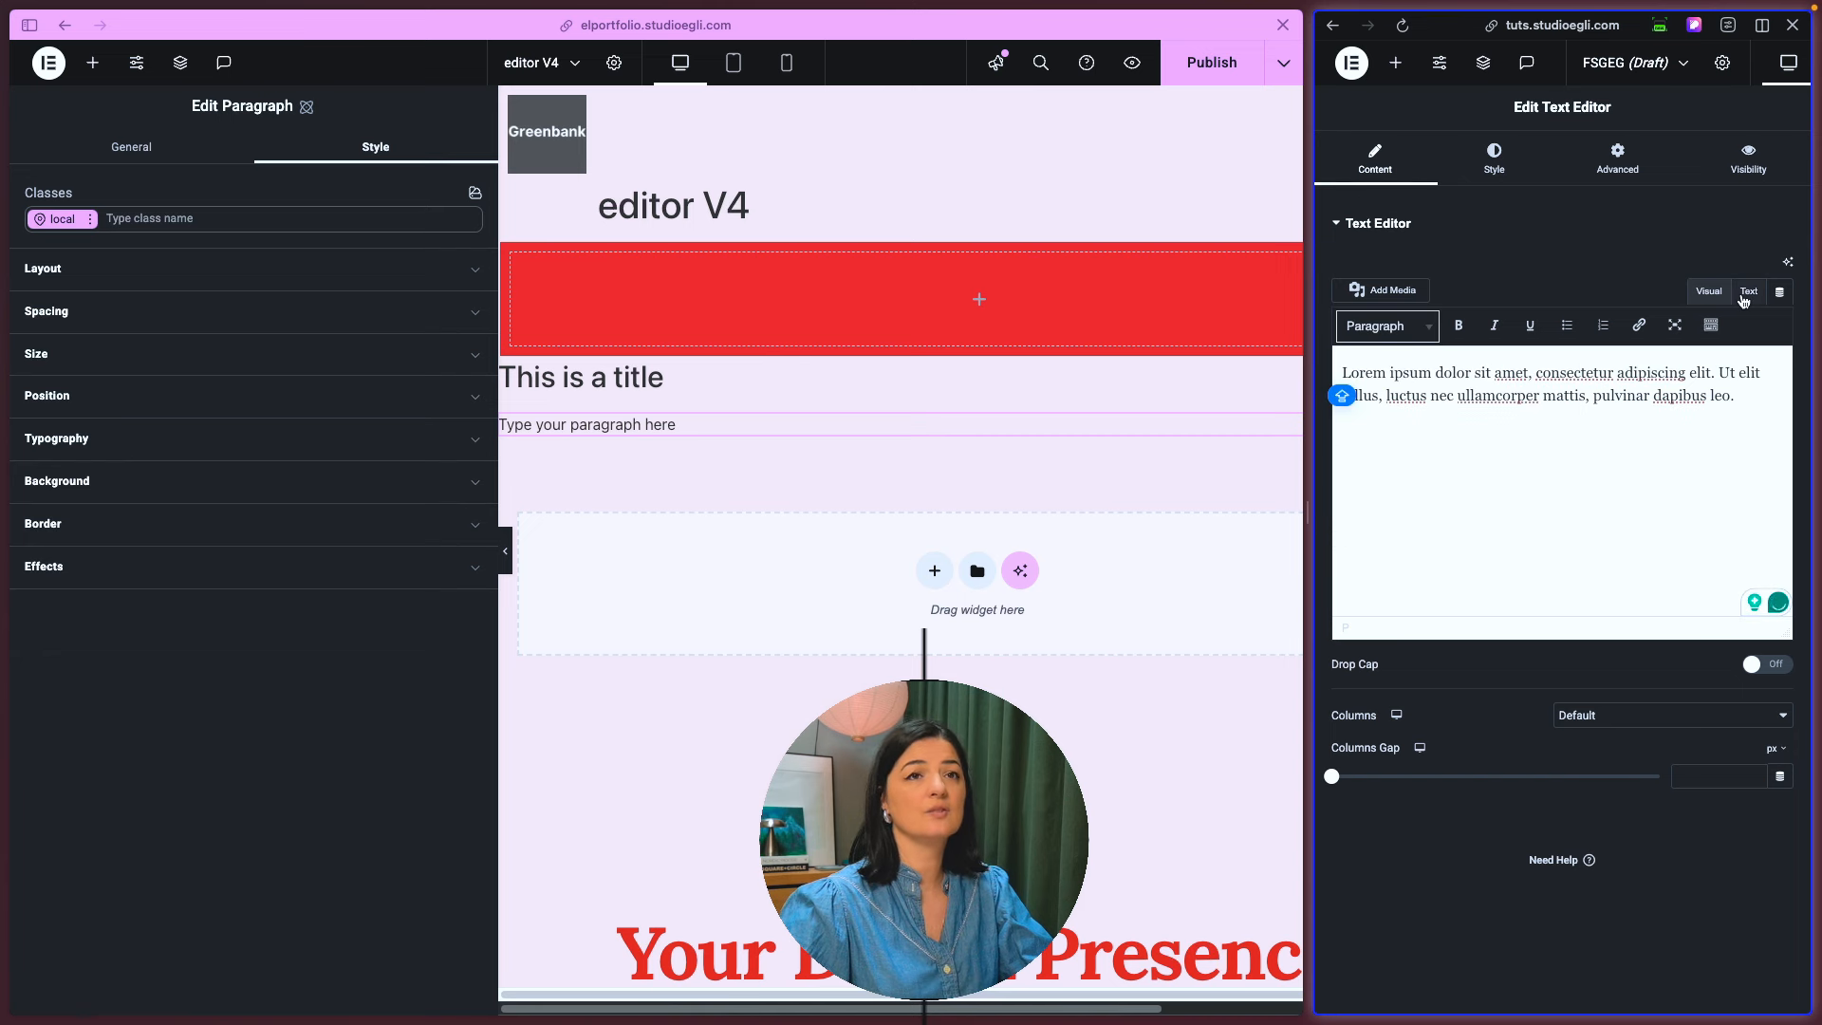
click(1748, 297)
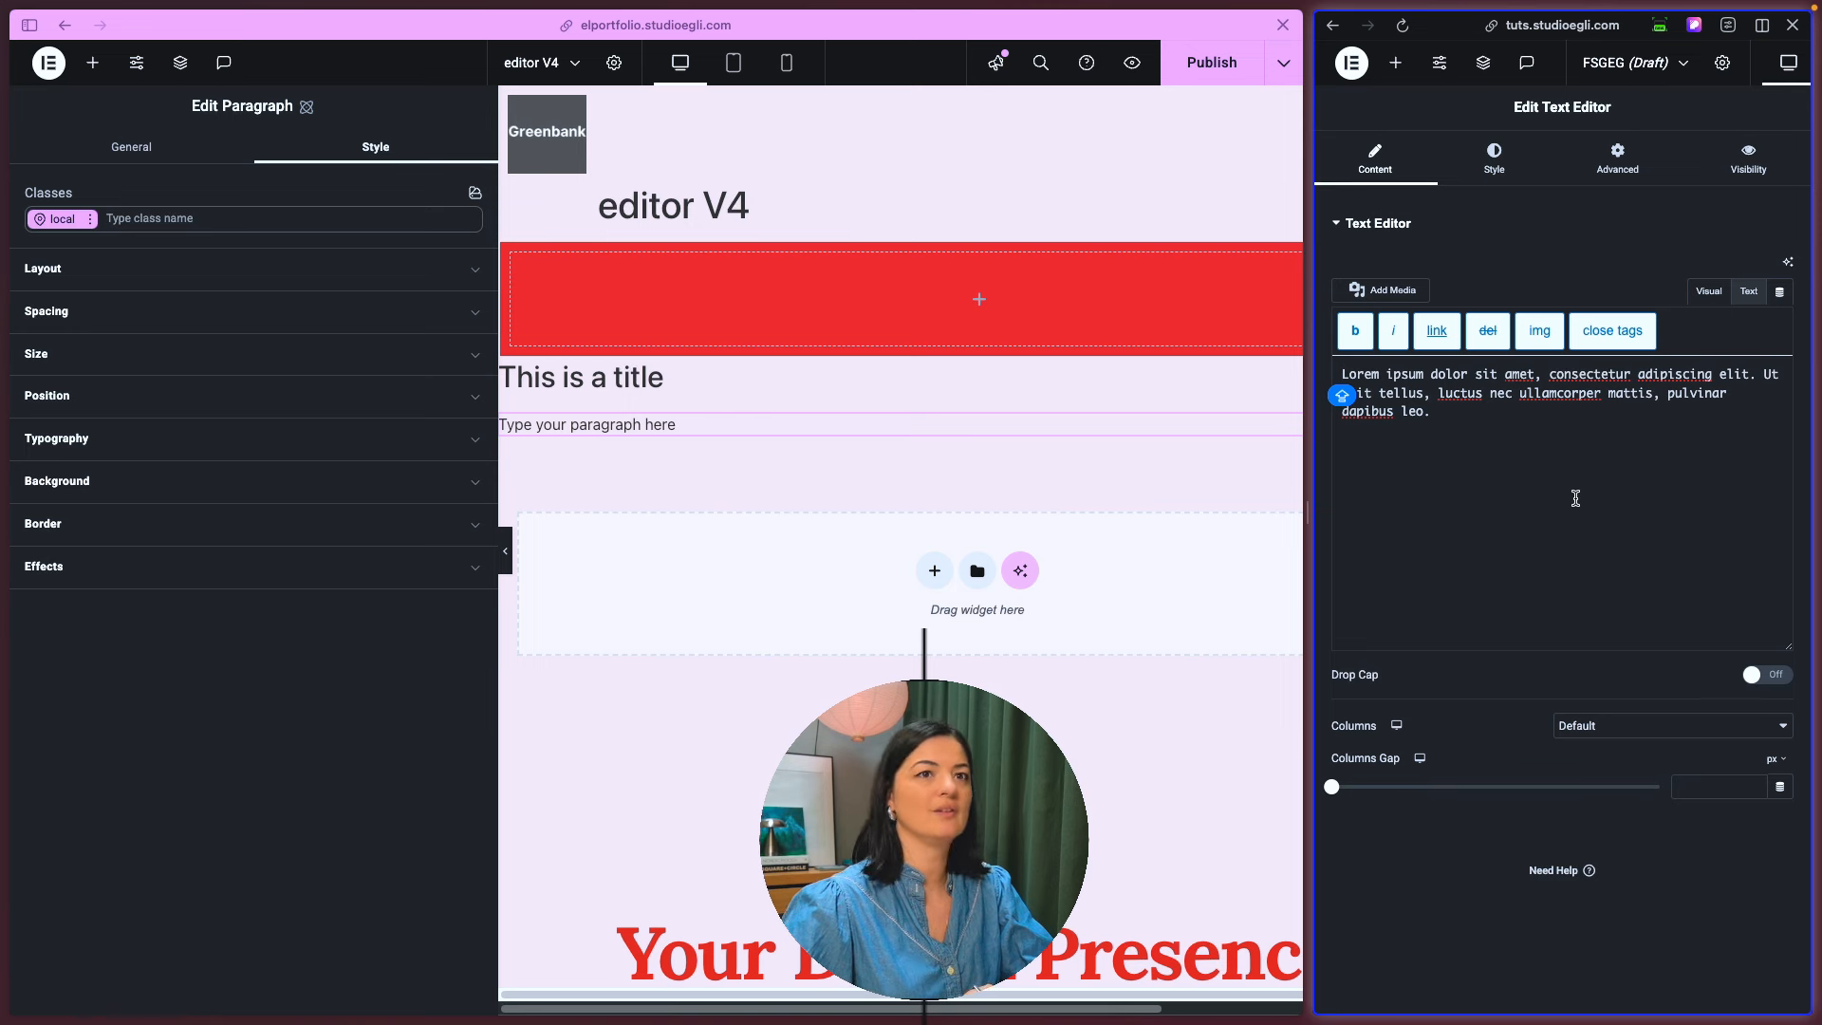
triple_click(1428, 438)
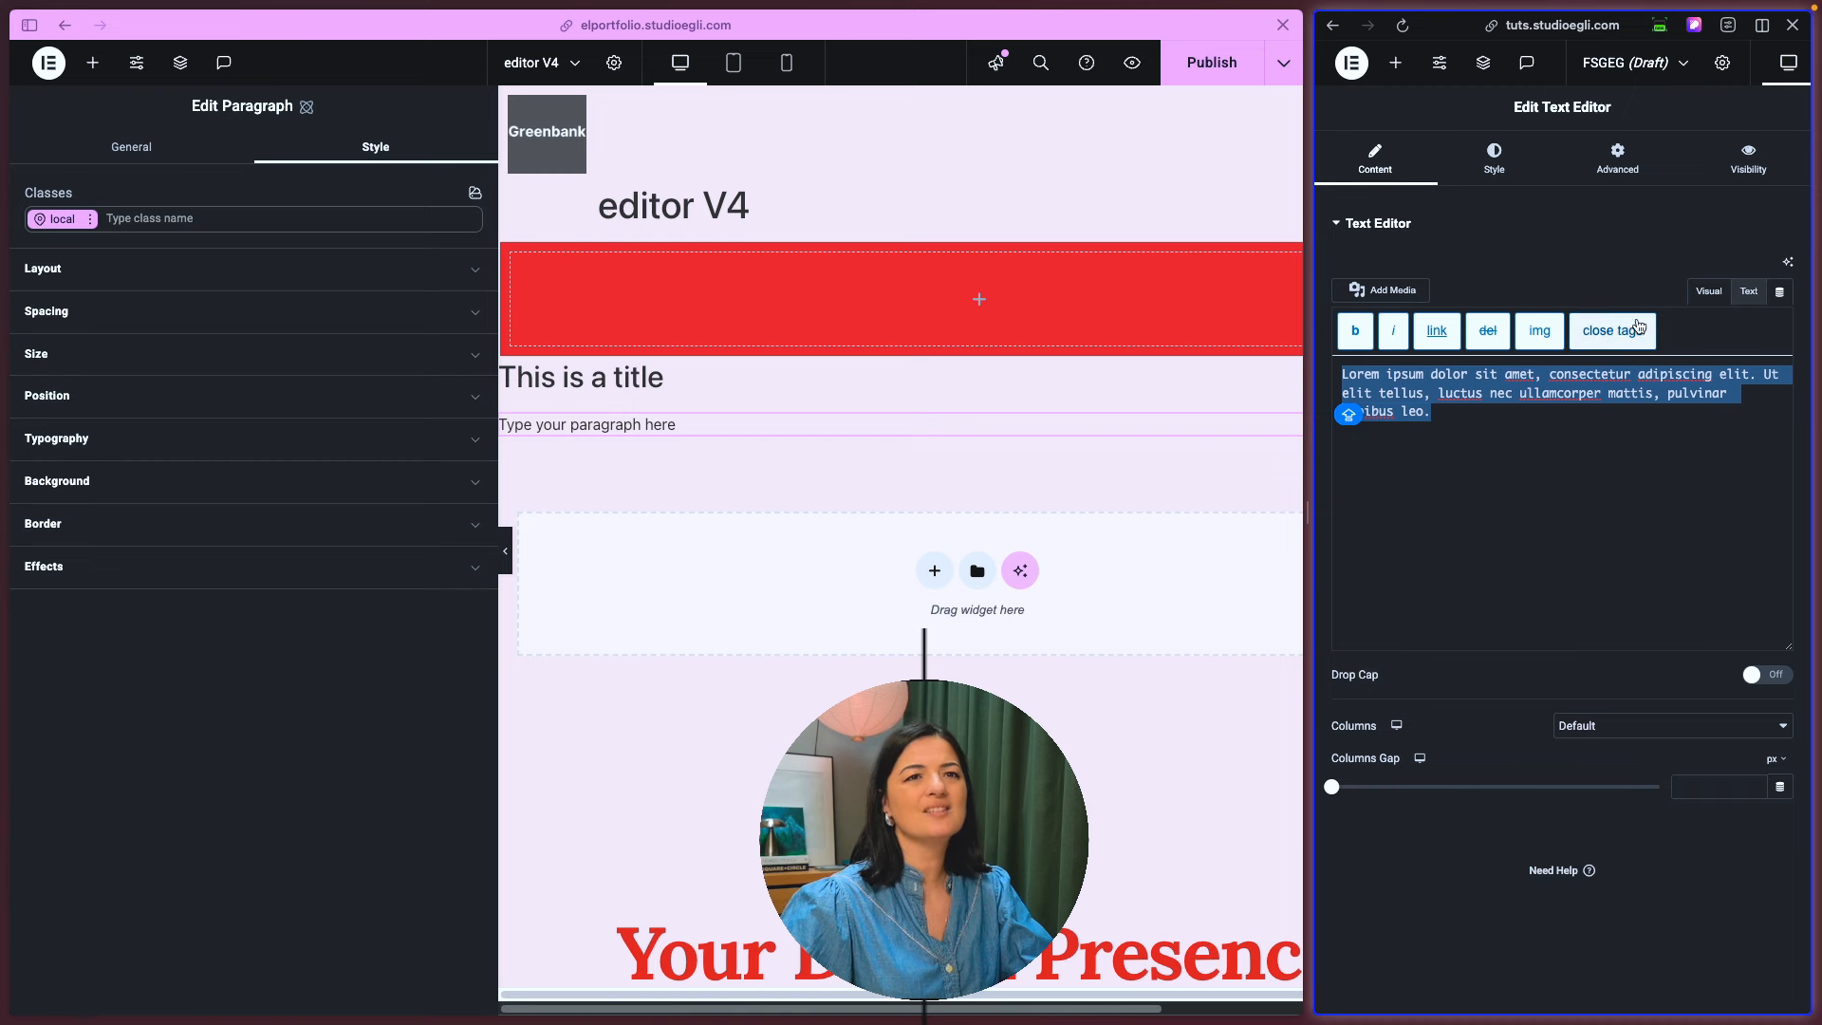
click(1701, 294)
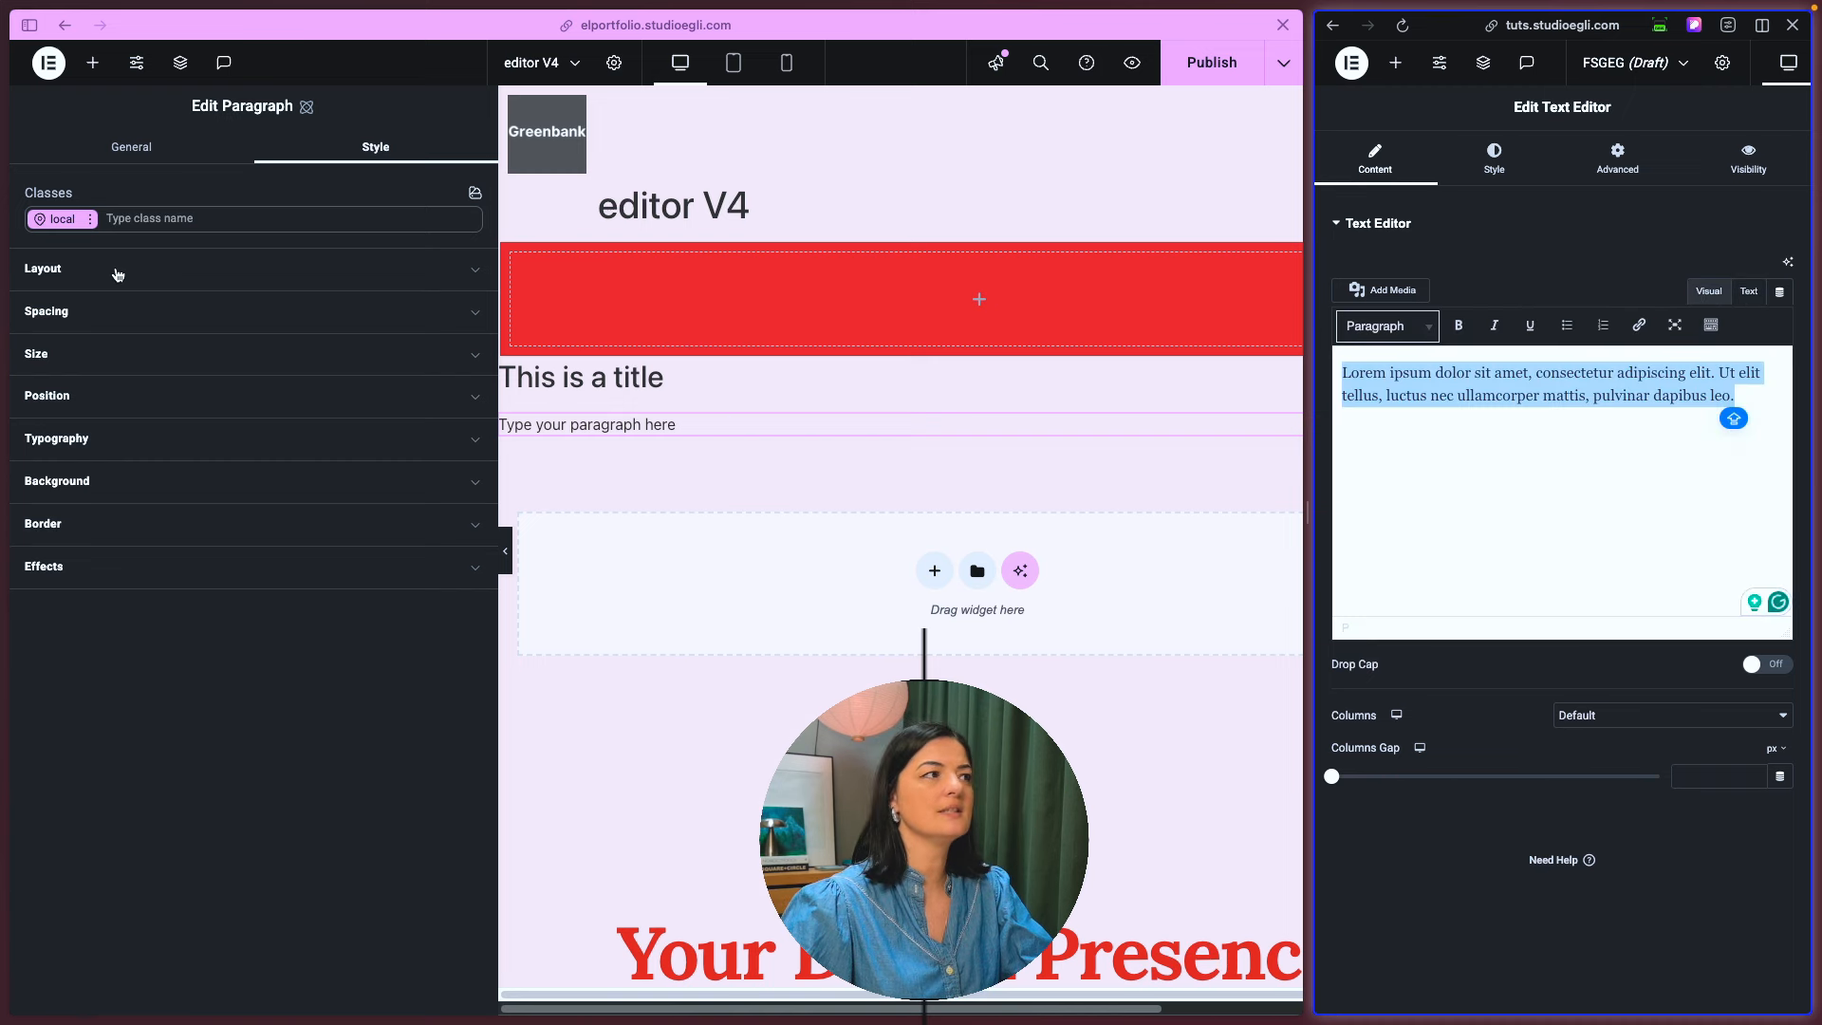
click(131, 146)
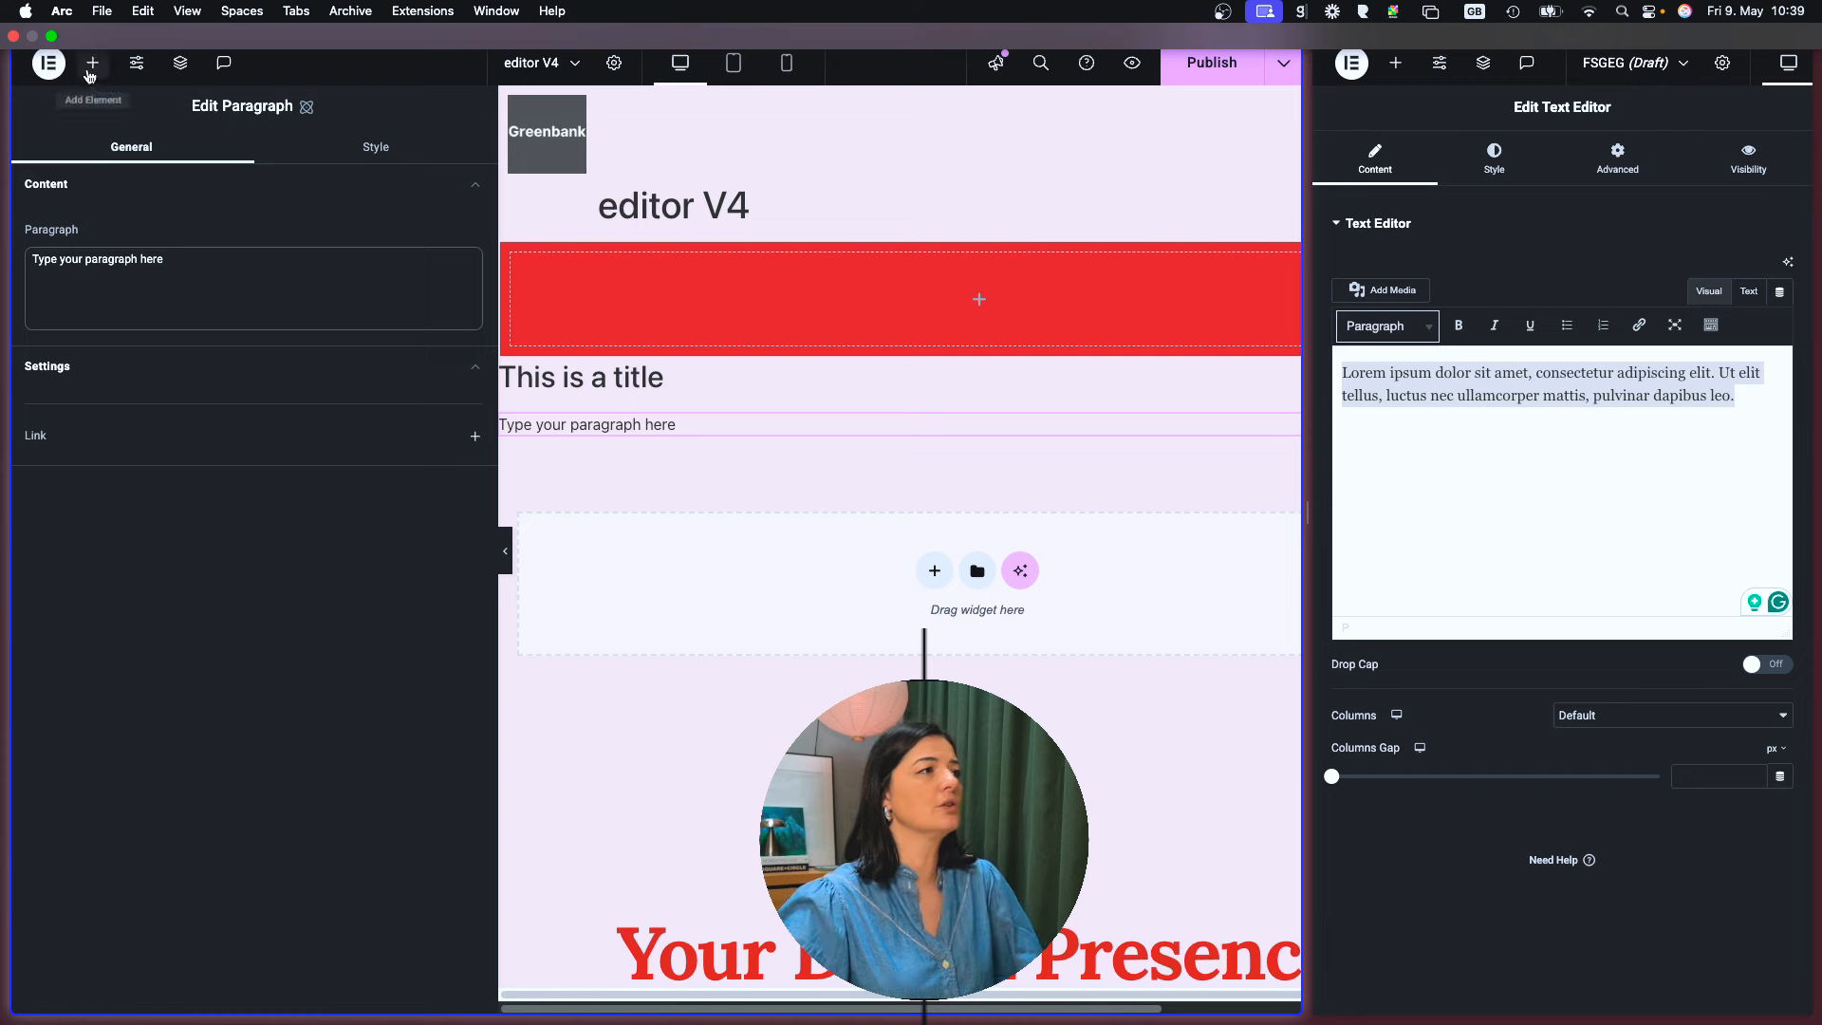
- Add an atomic SVG element below the "Type your paragraph here" paragraph, and show the widget list in the old editor
click(92, 64)
drag(410, 404, 664, 446)
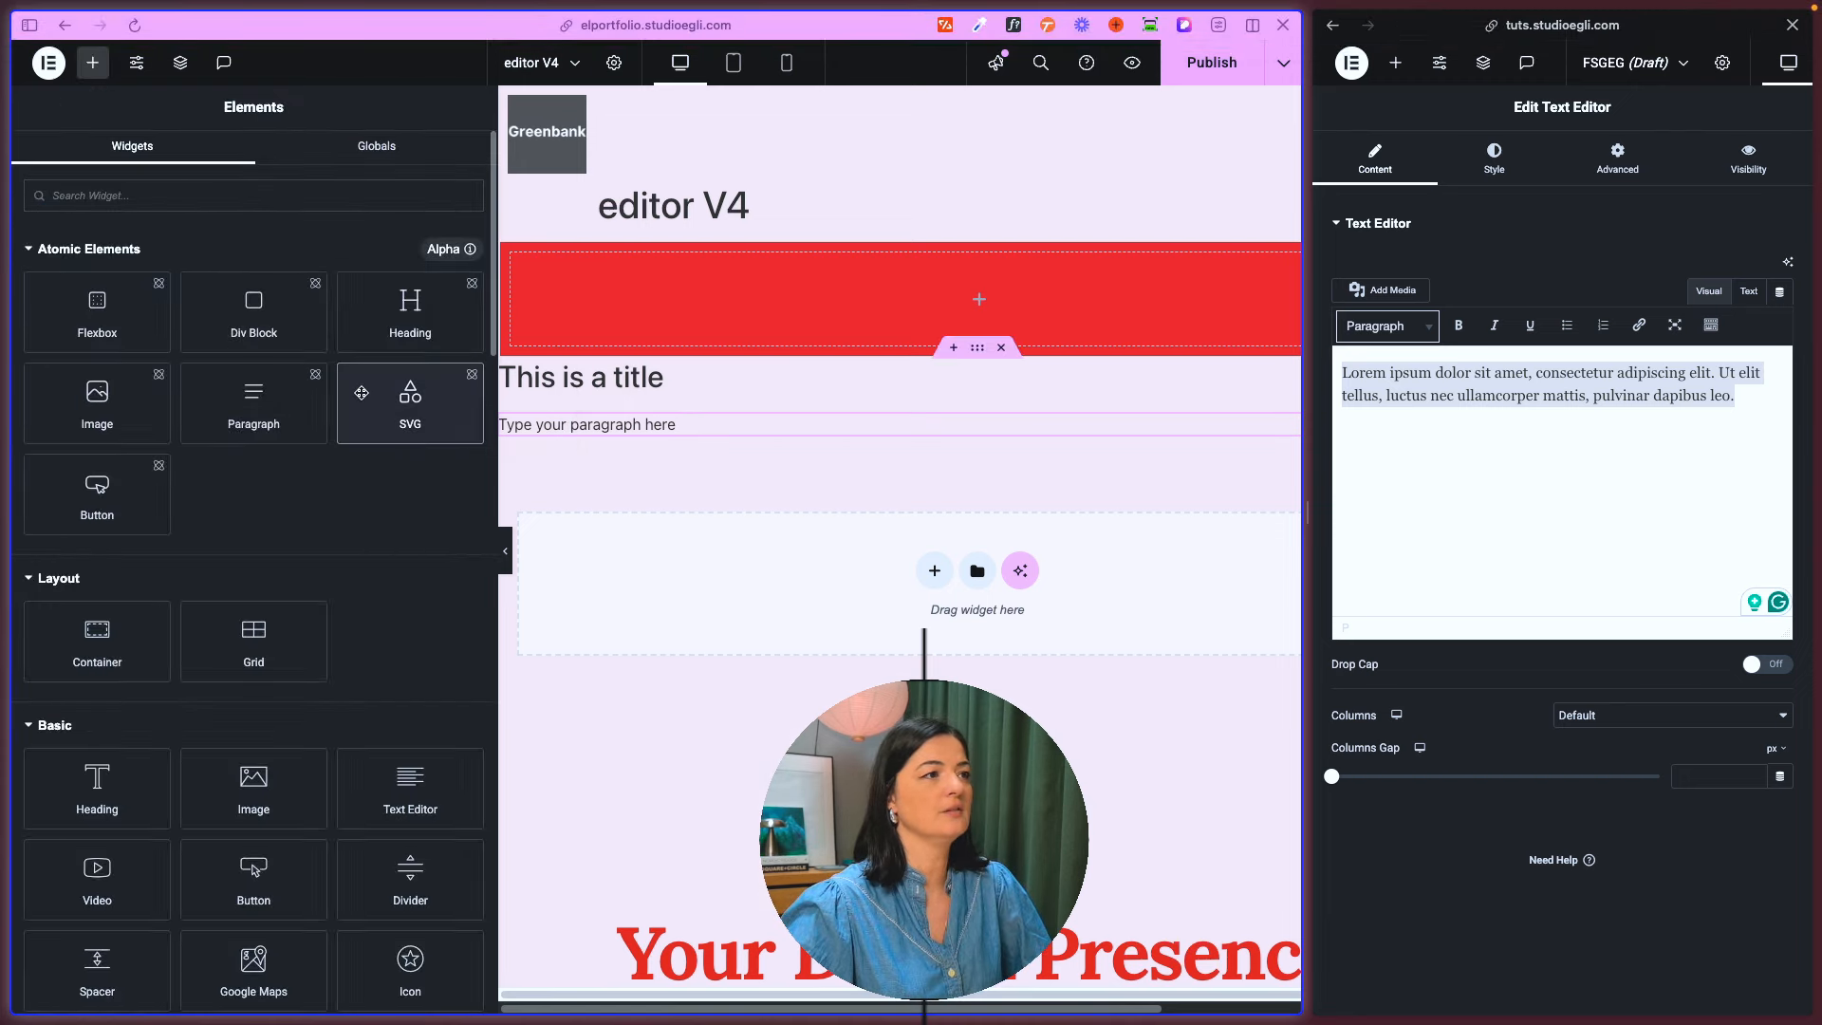
click(58, 422)
click(58, 424)
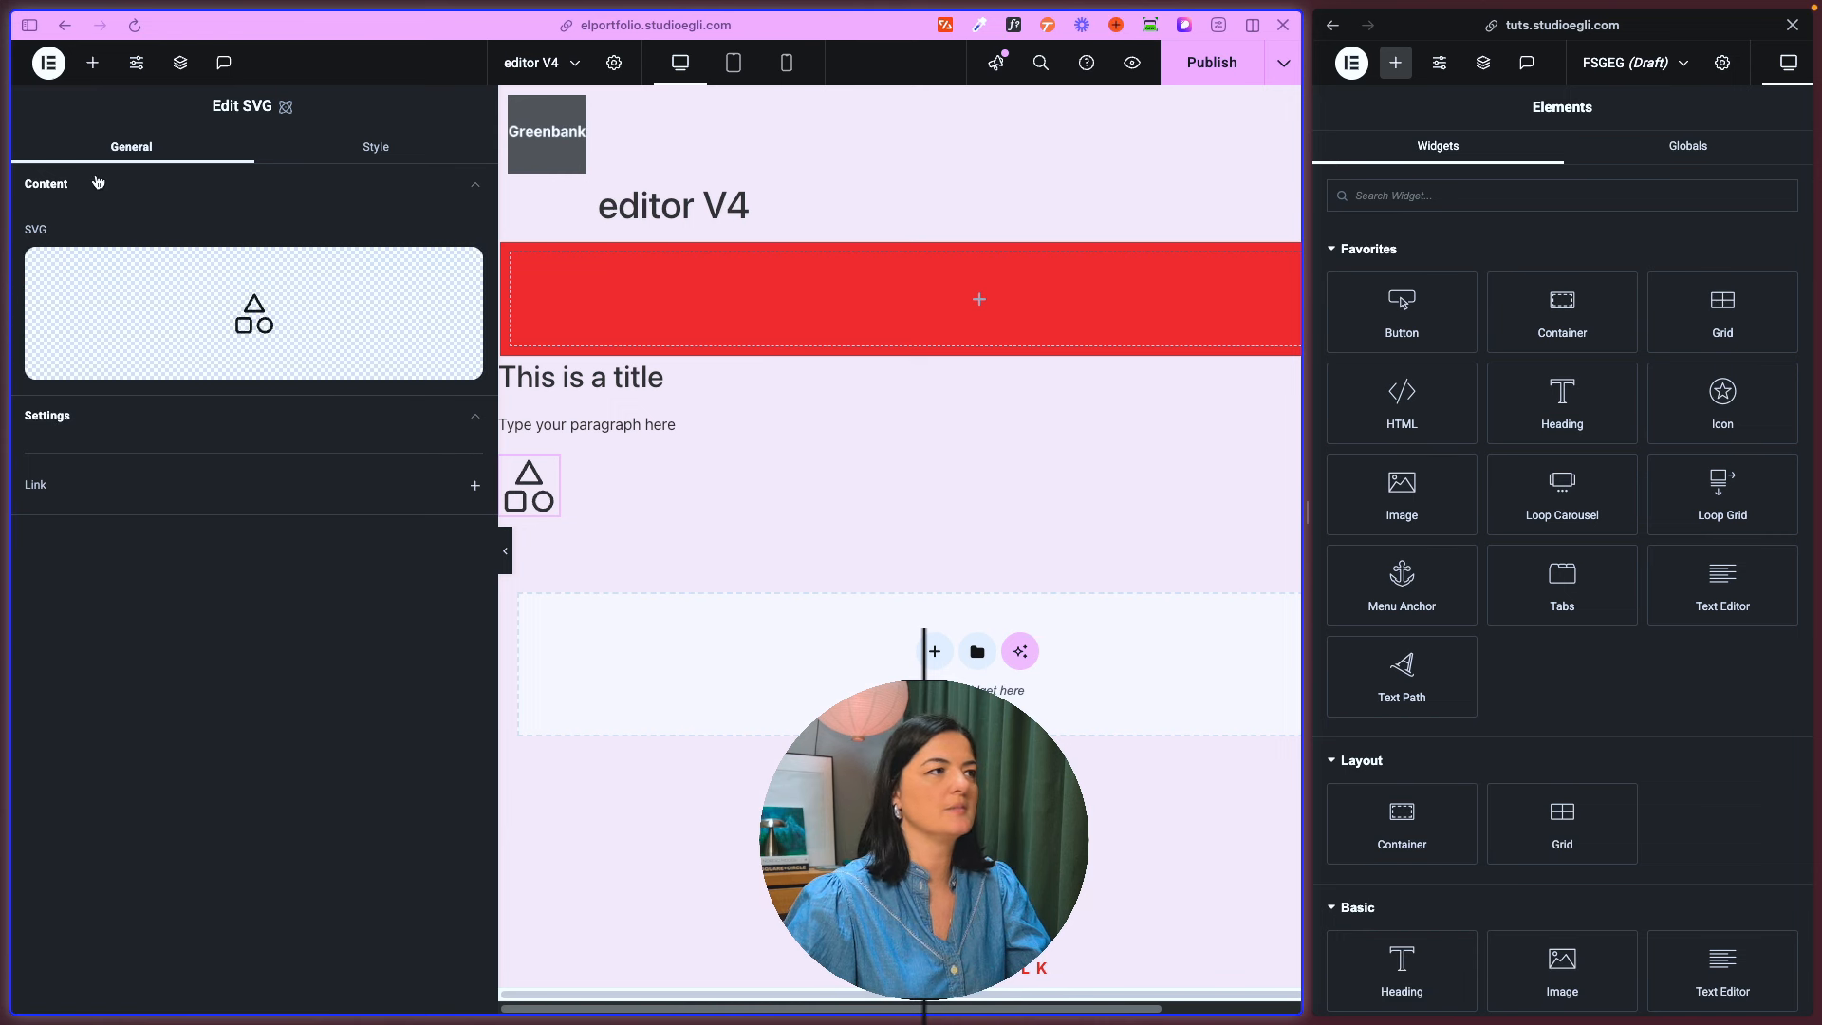
- Examine the new SVG element's layout and spacing style settings
click(361, 148)
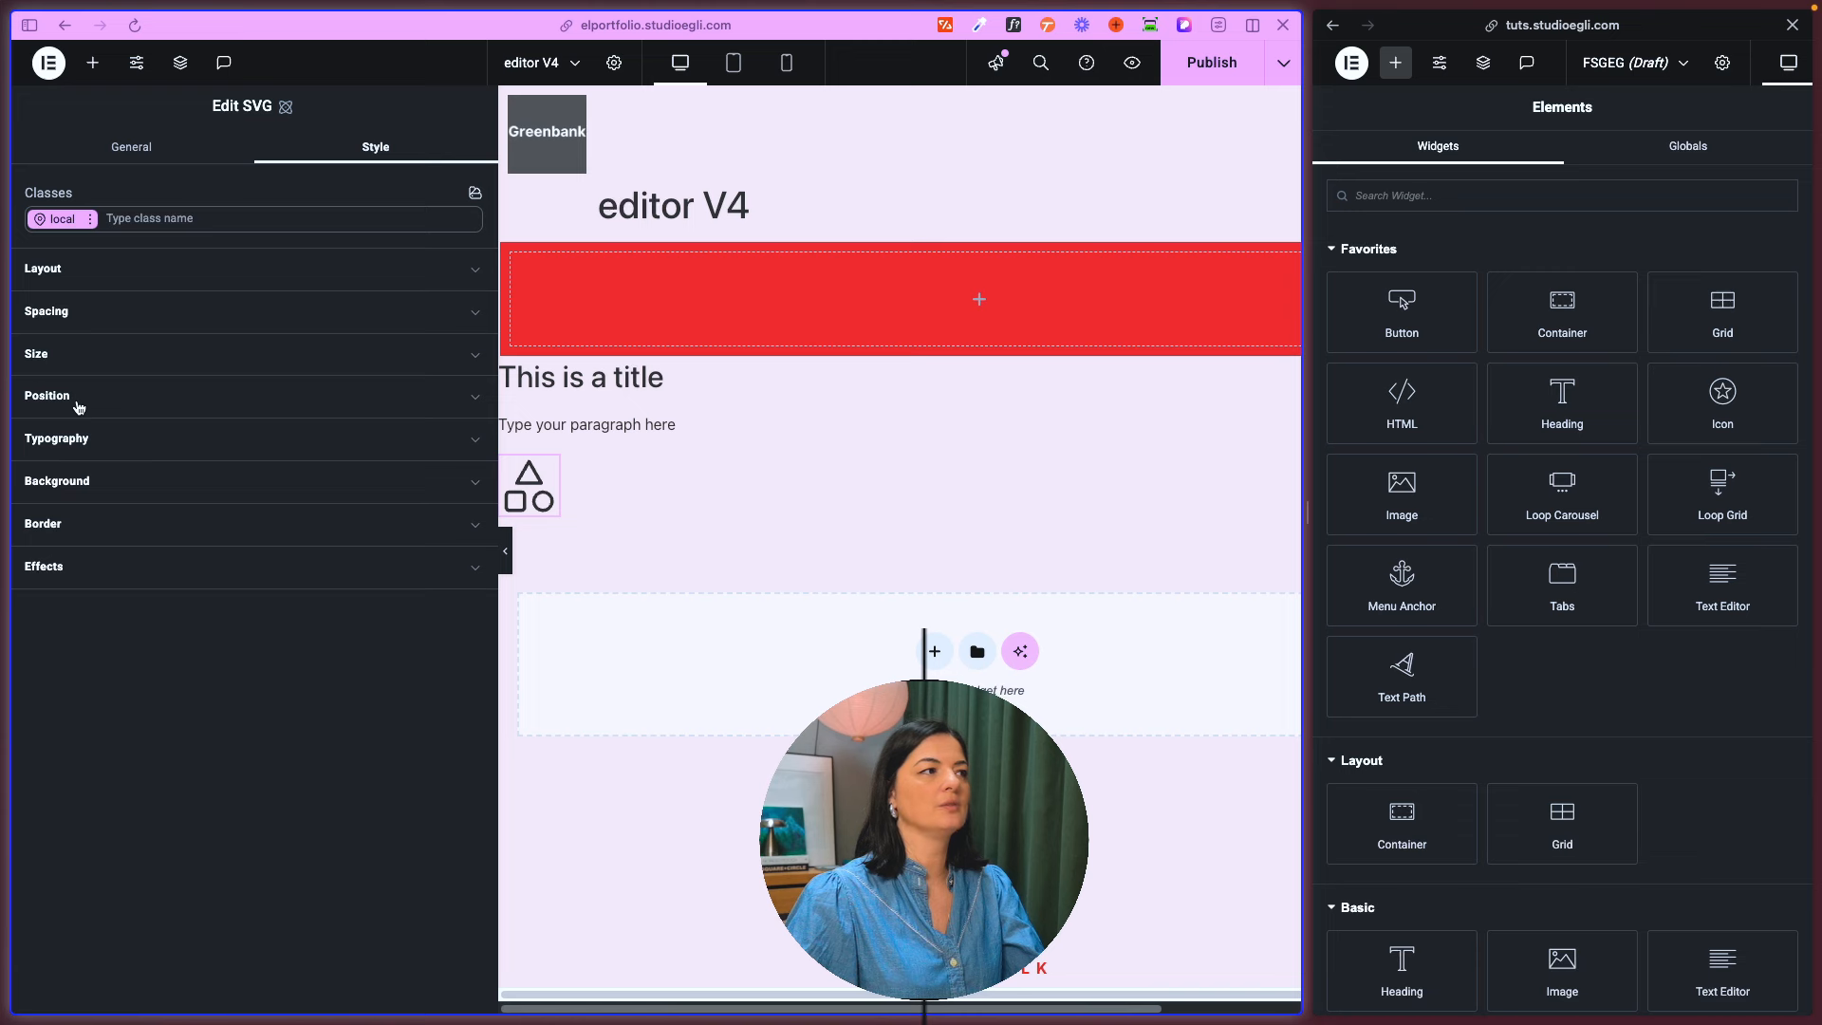
click(68, 275)
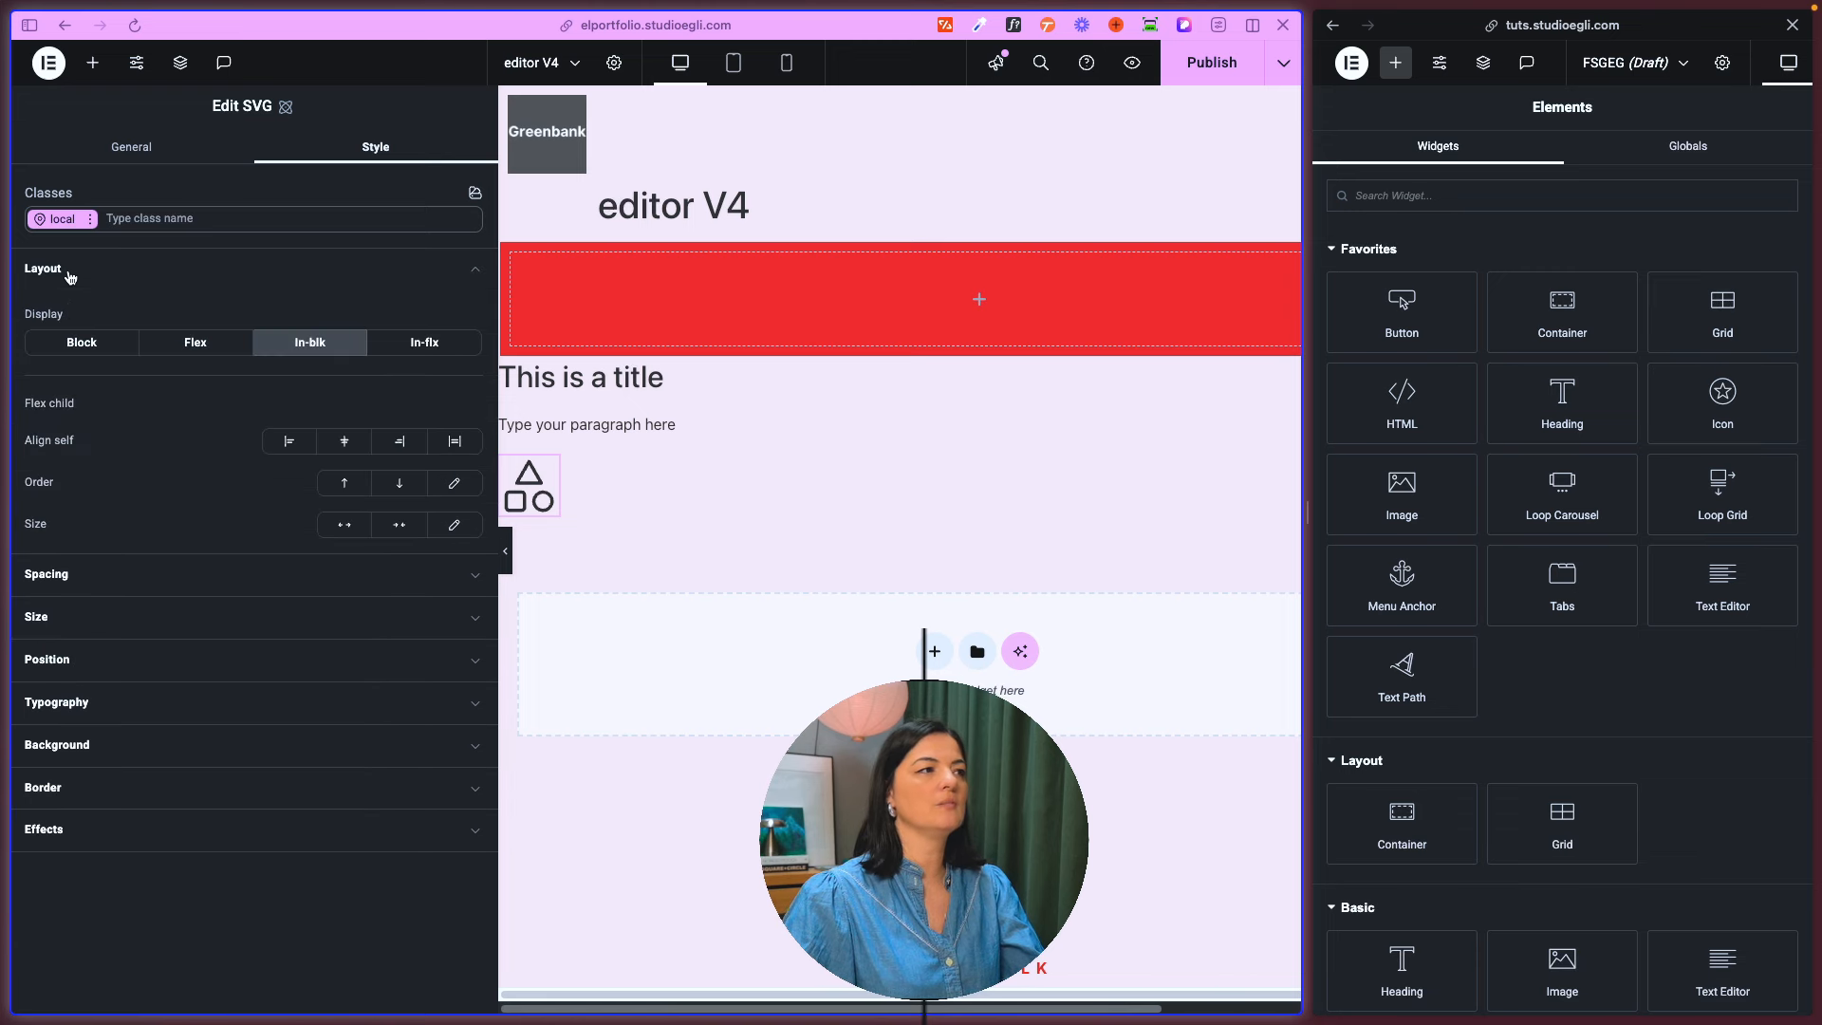
click(66, 575)
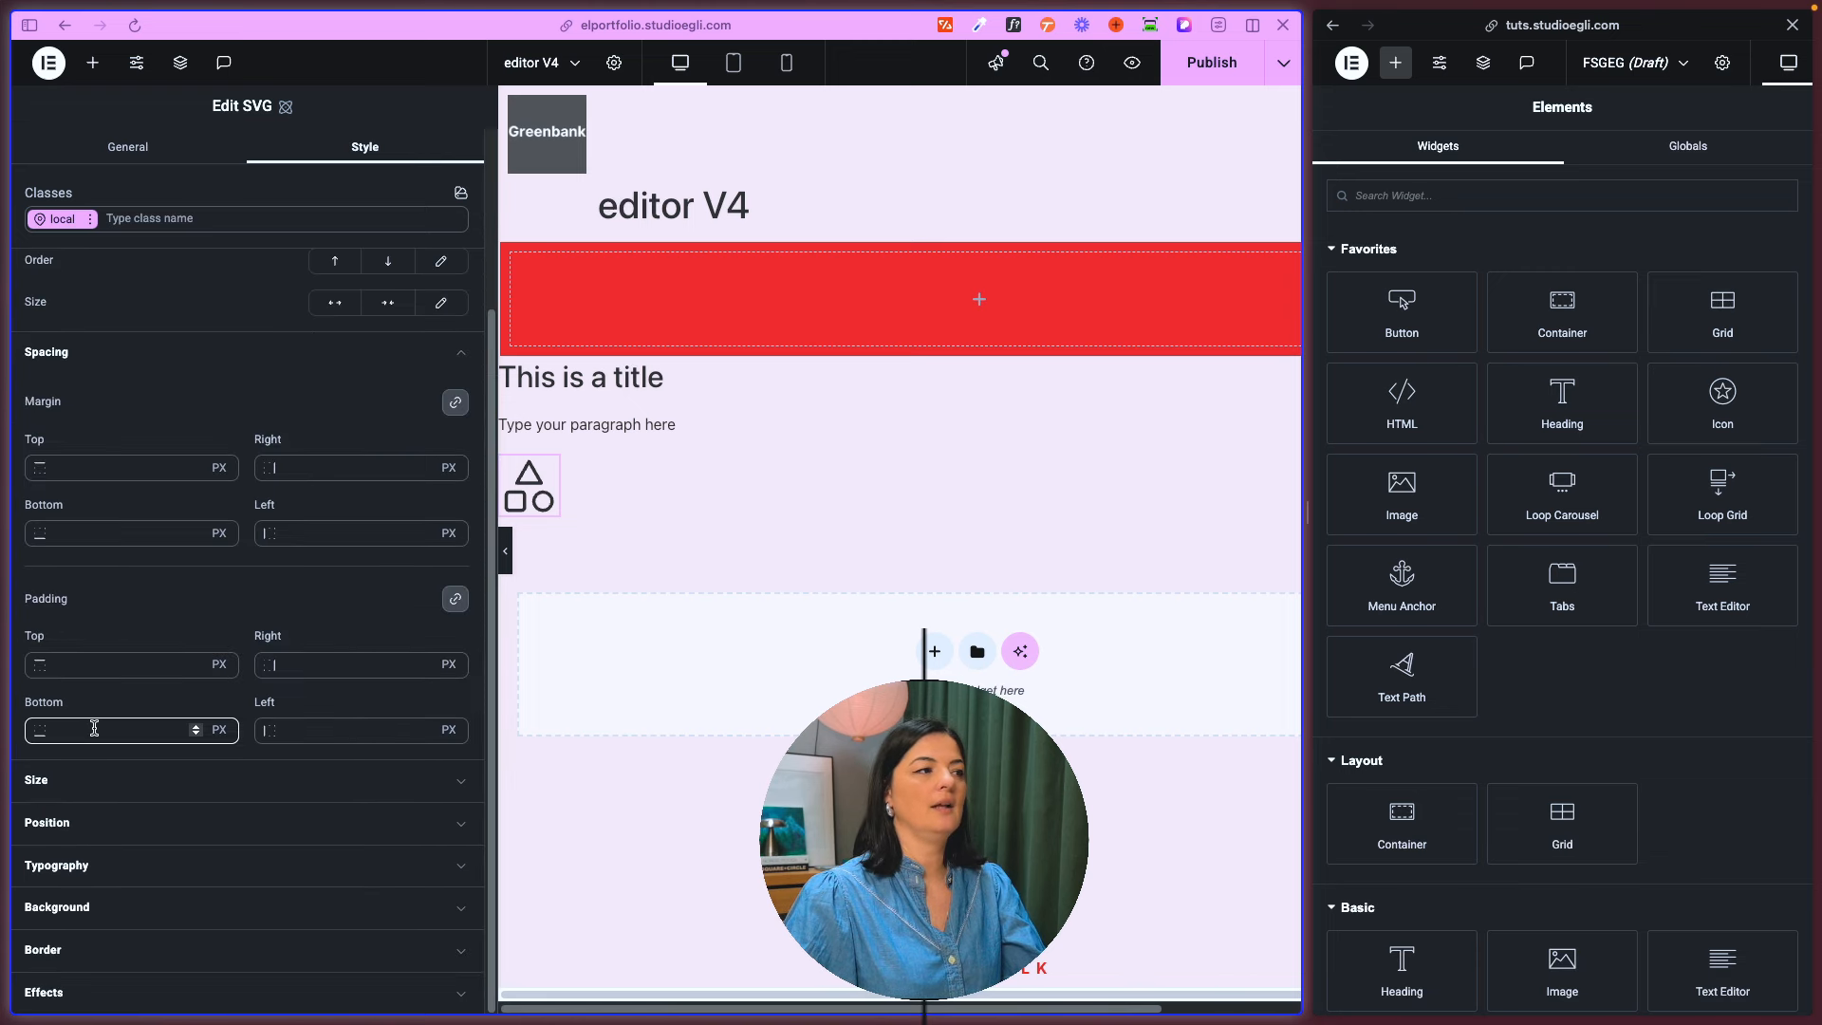
- Set the SVG element's width to 698 px and its height to 443 px
click(80, 792)
click(80, 575)
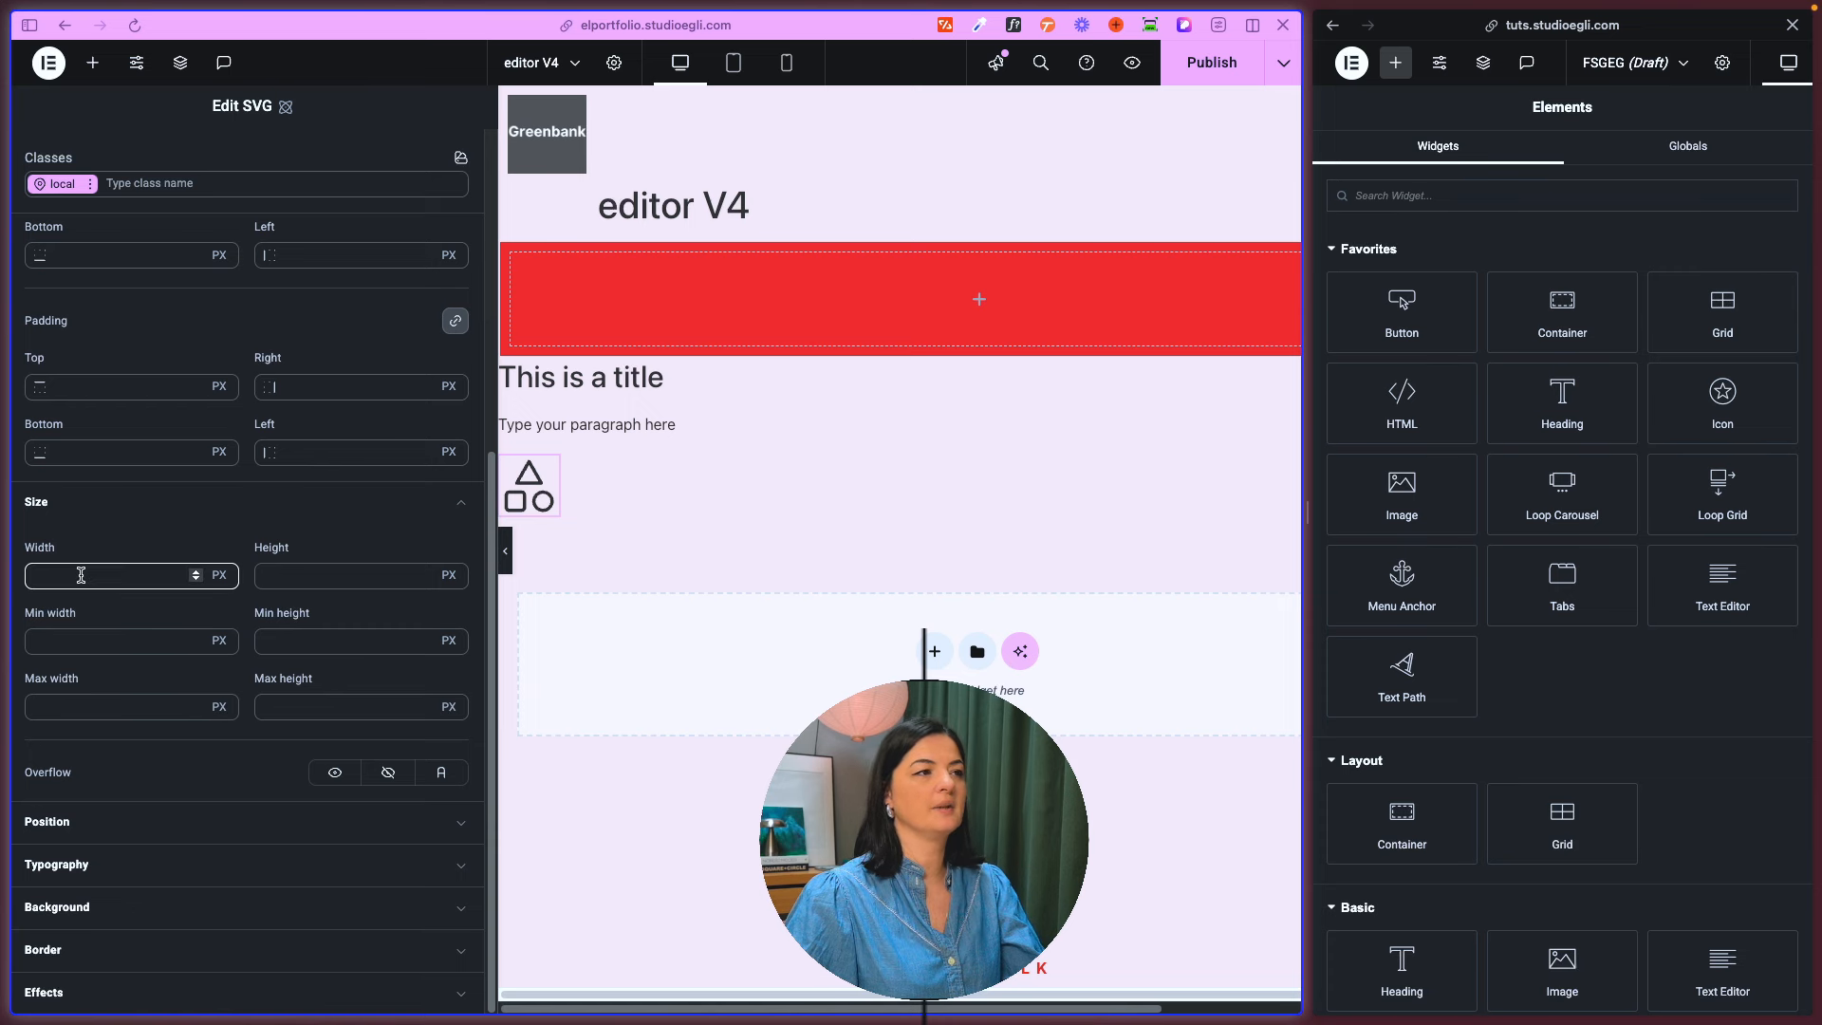
click(219, 578)
click(119, 576)
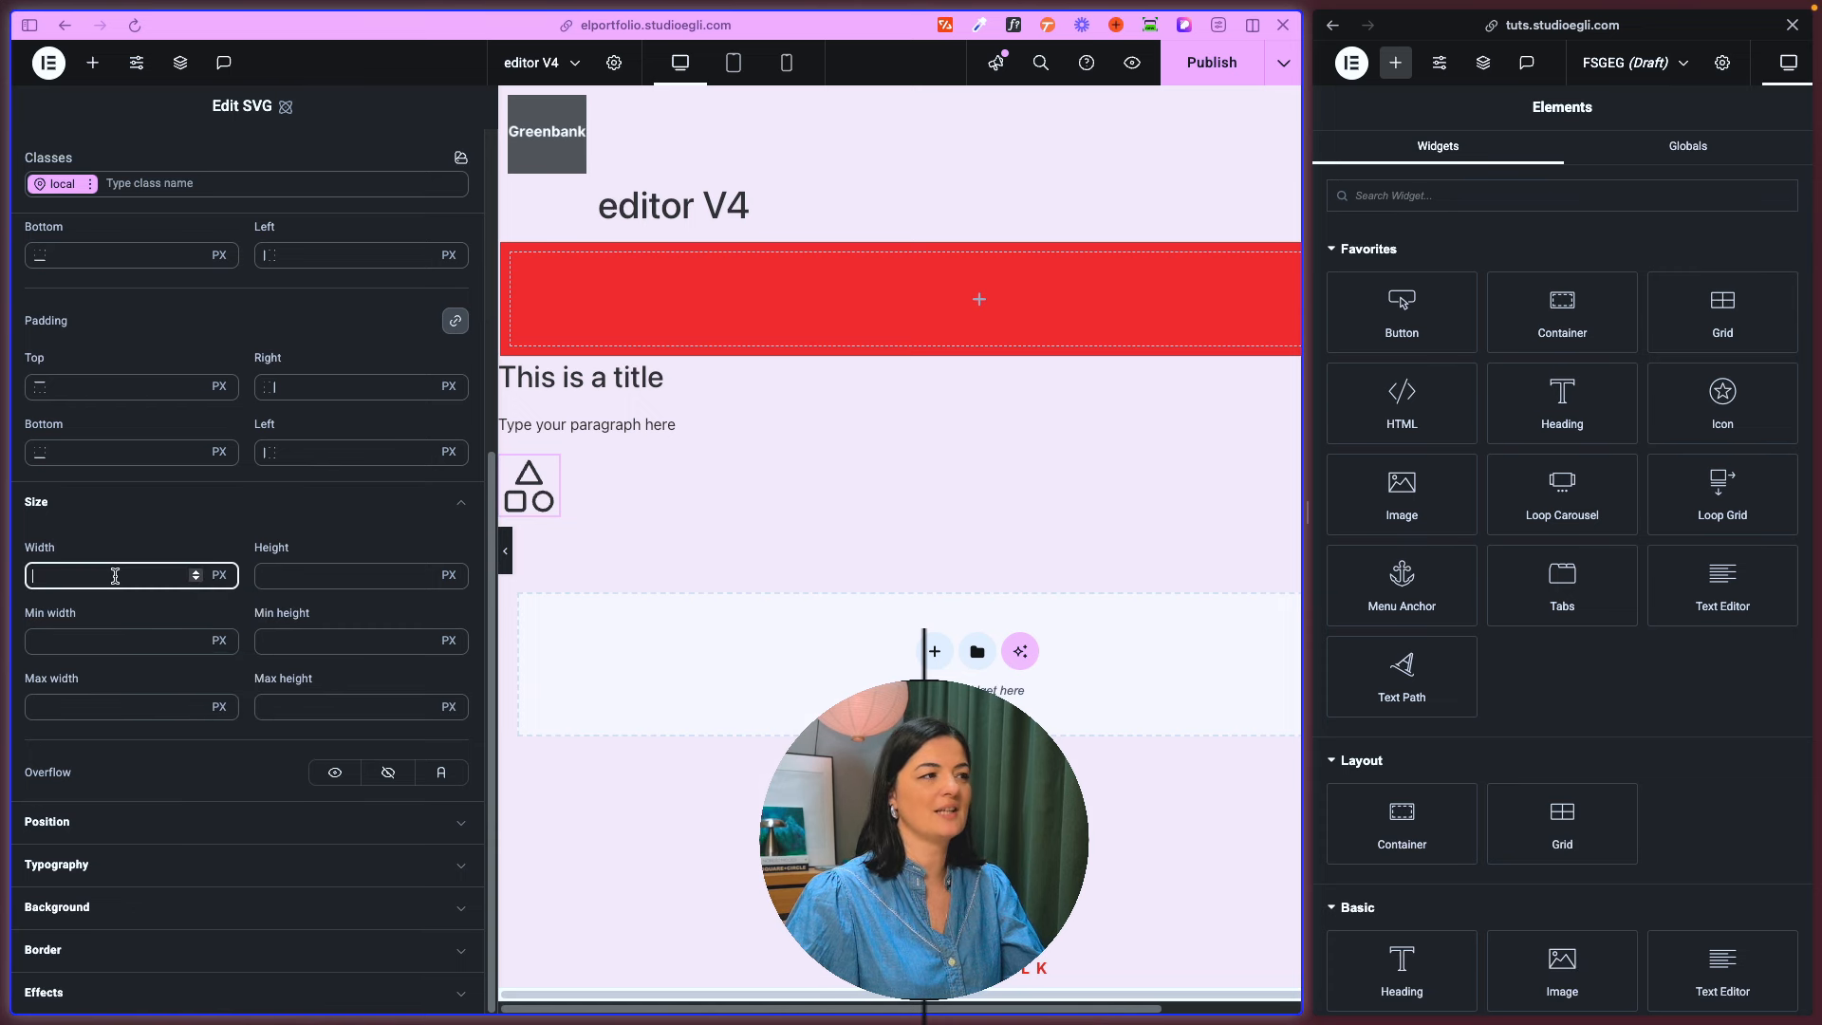
text(6)
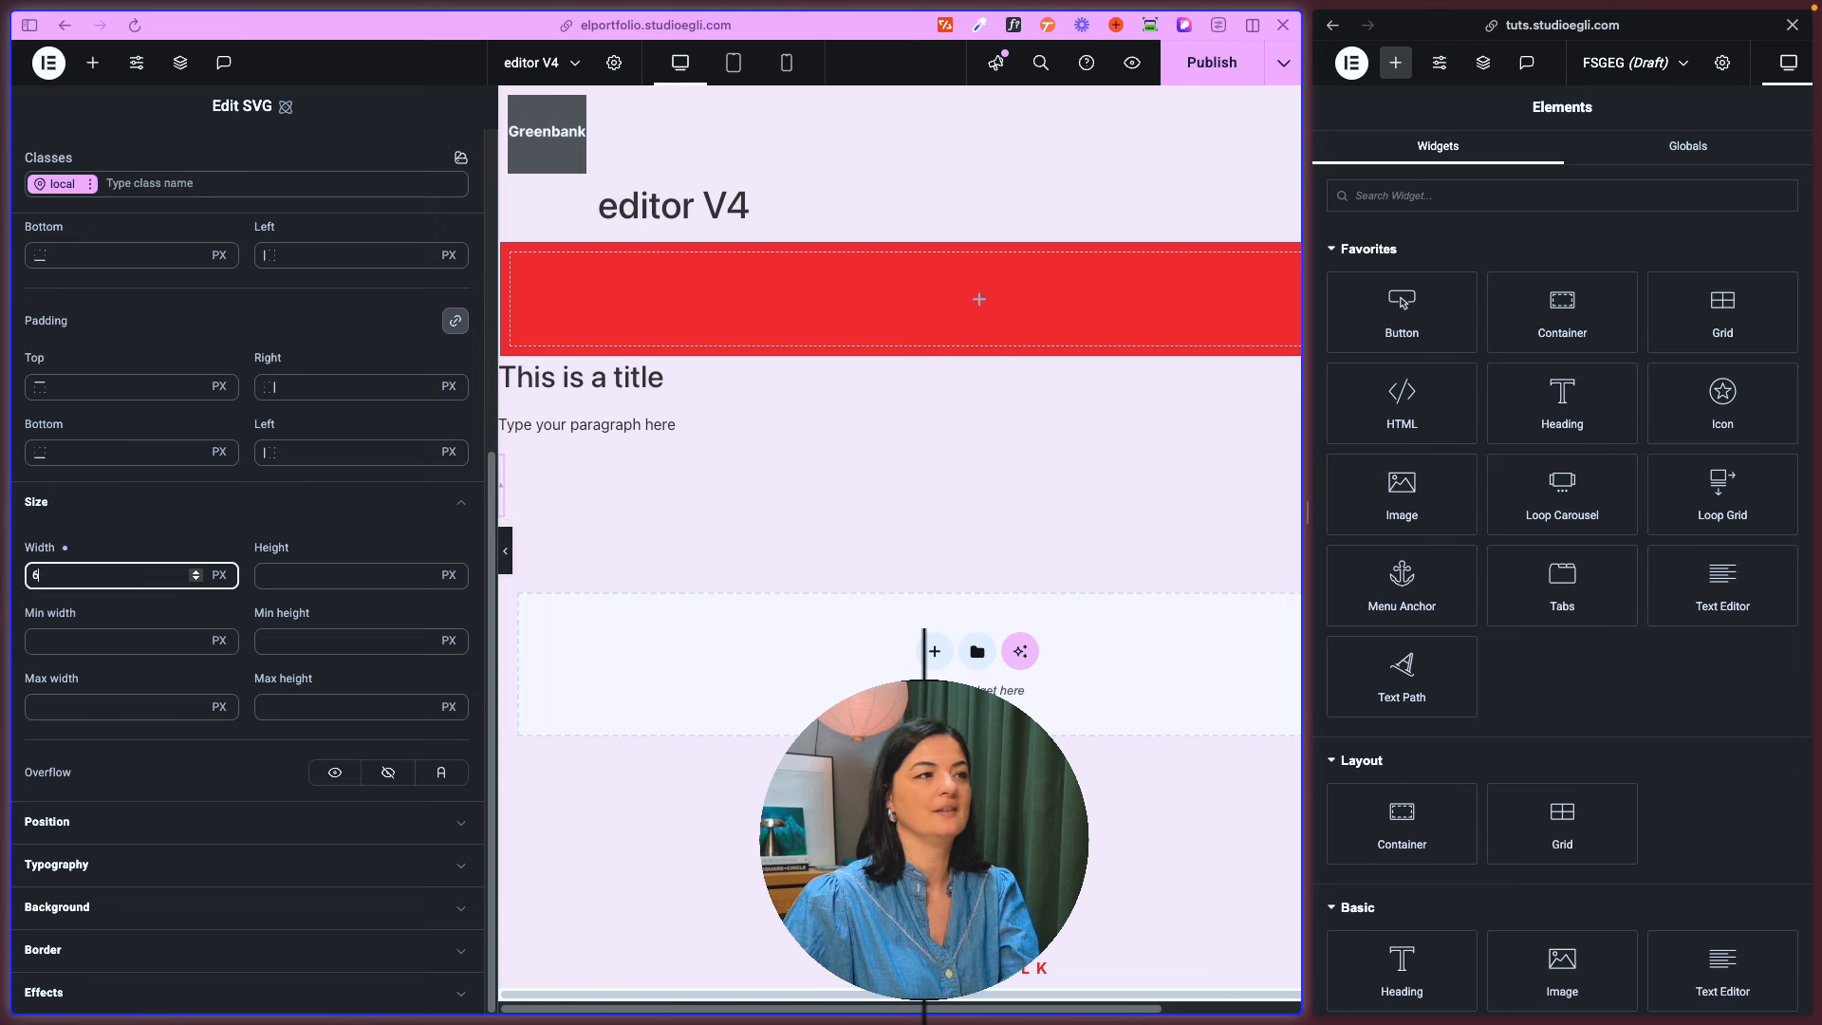
text(98)
click(293, 571)
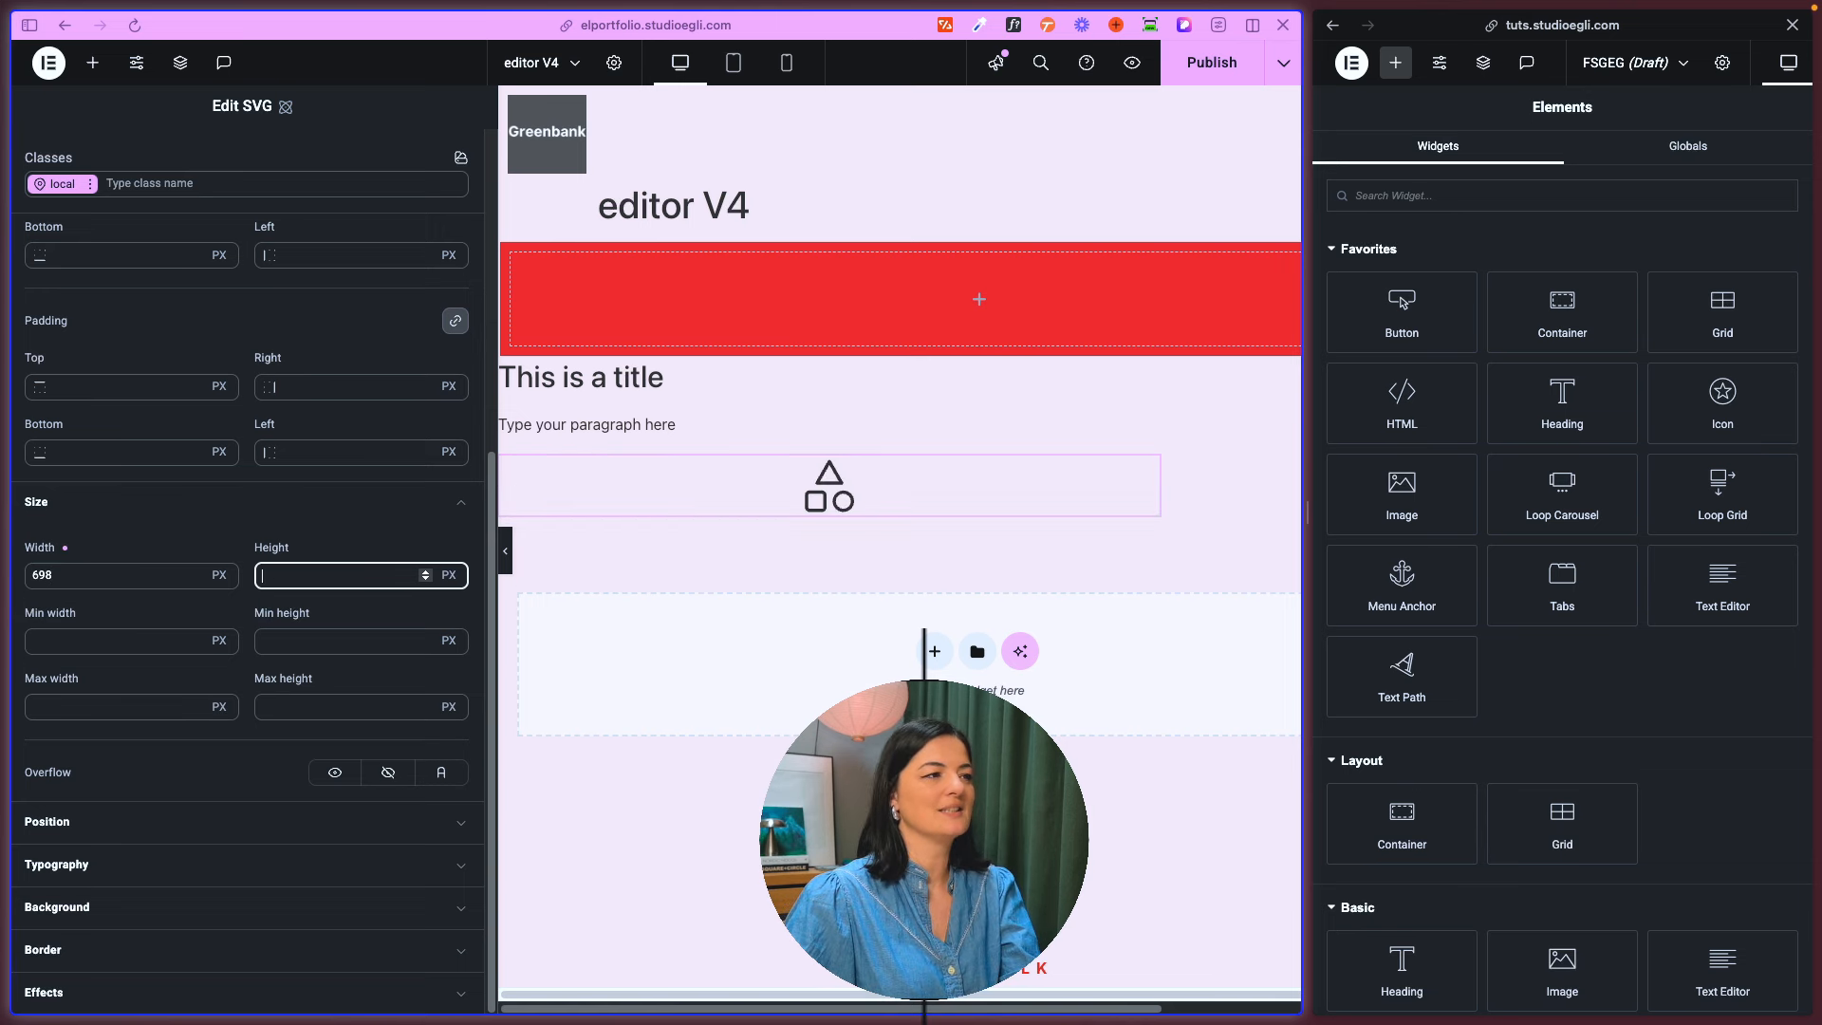
text(443)
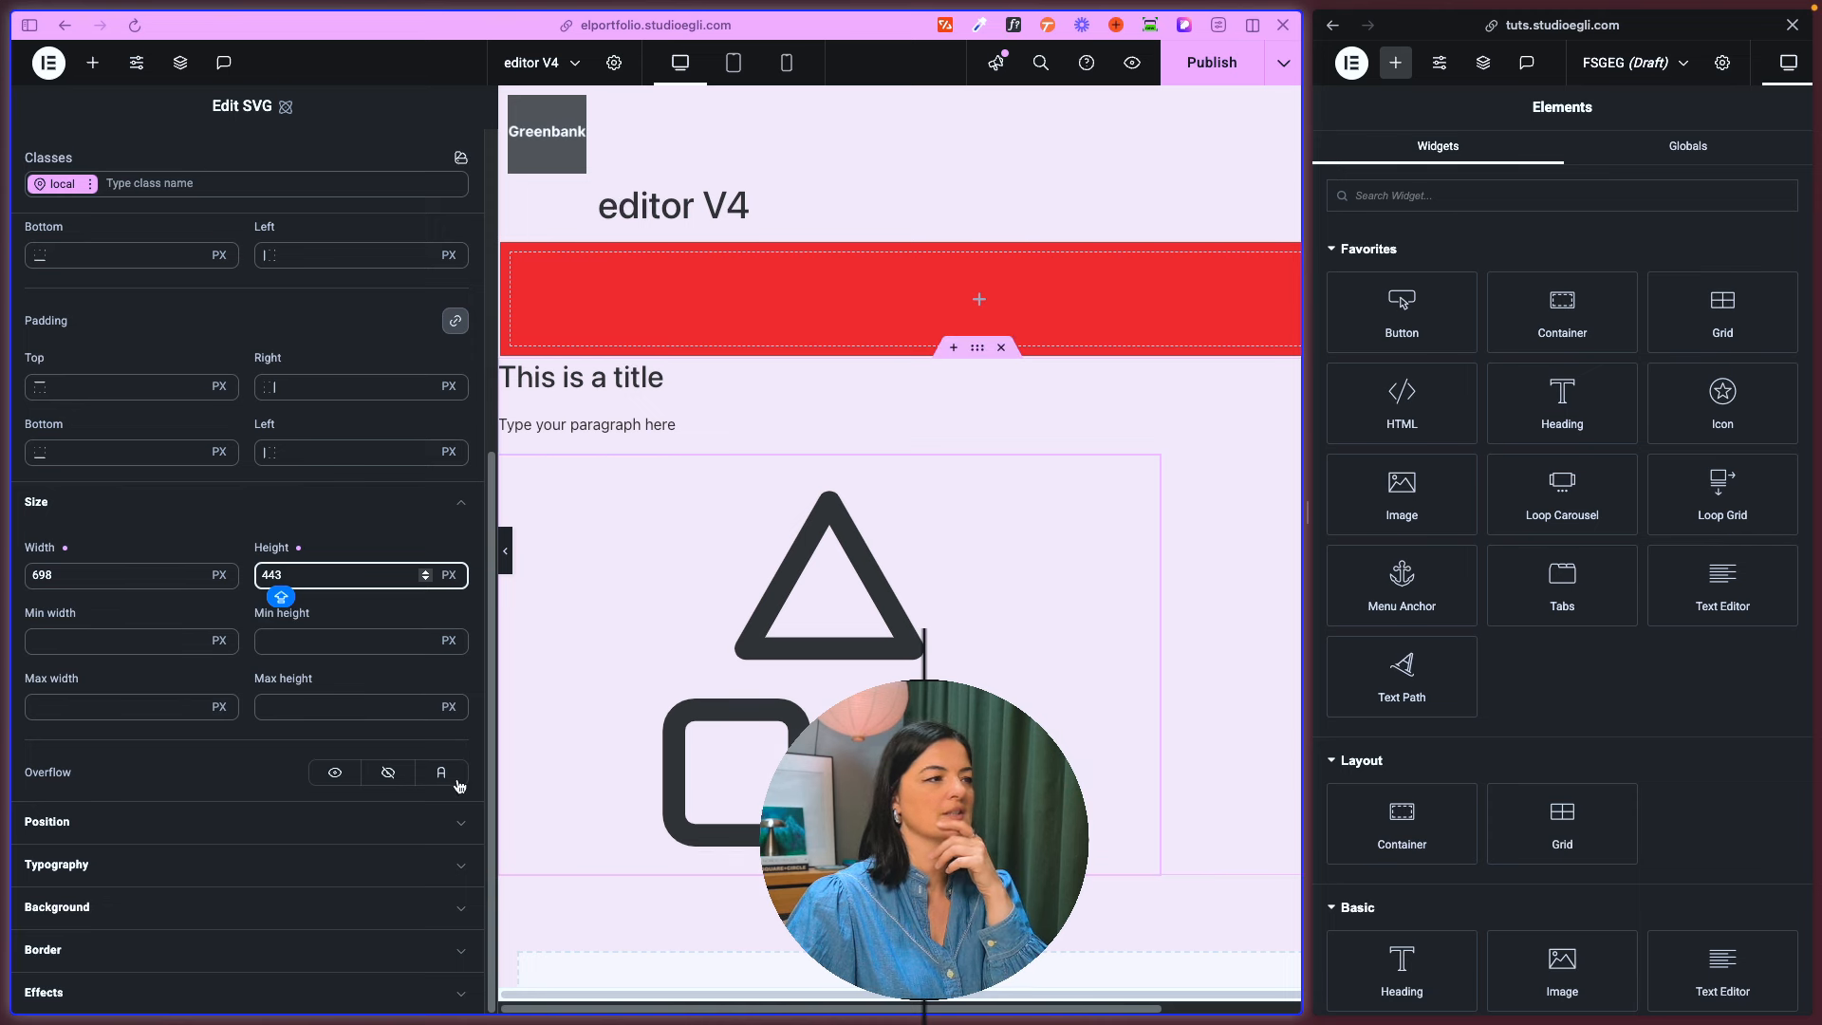
- Examine the SVG element's background, border, effects and typography settings, and collapse those sections
click(123, 908)
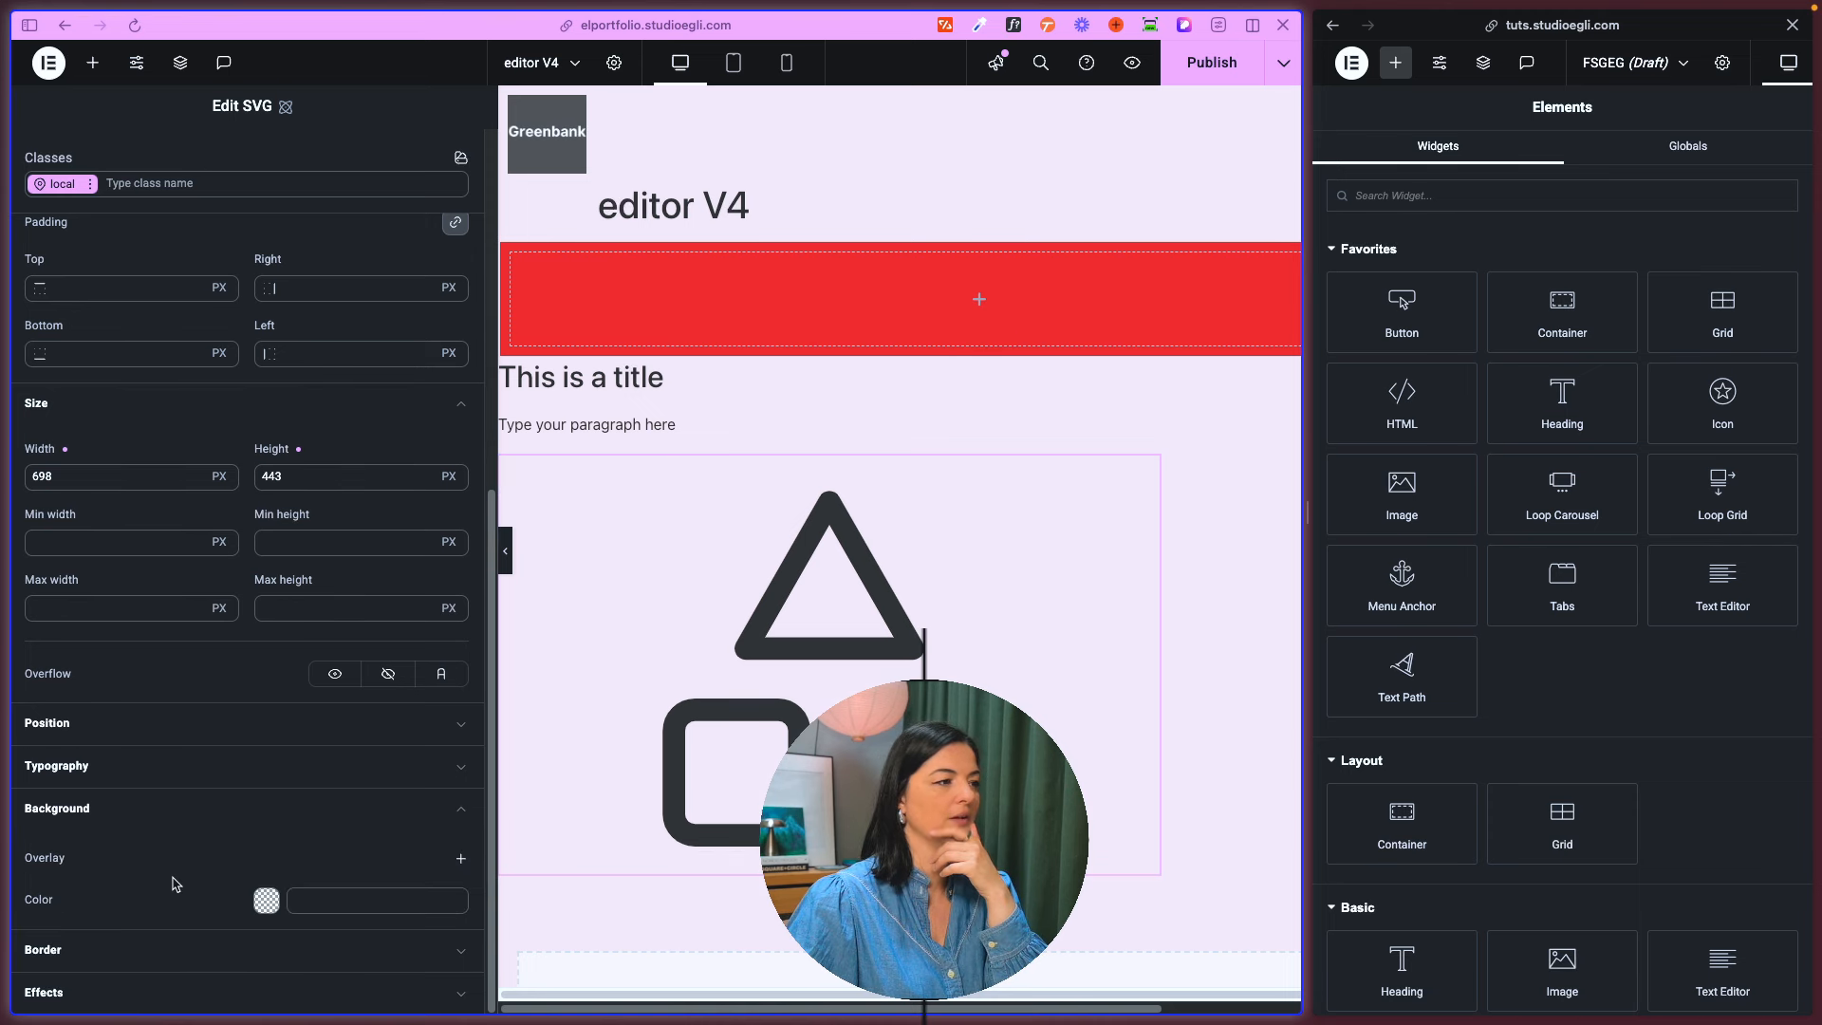
click(129, 949)
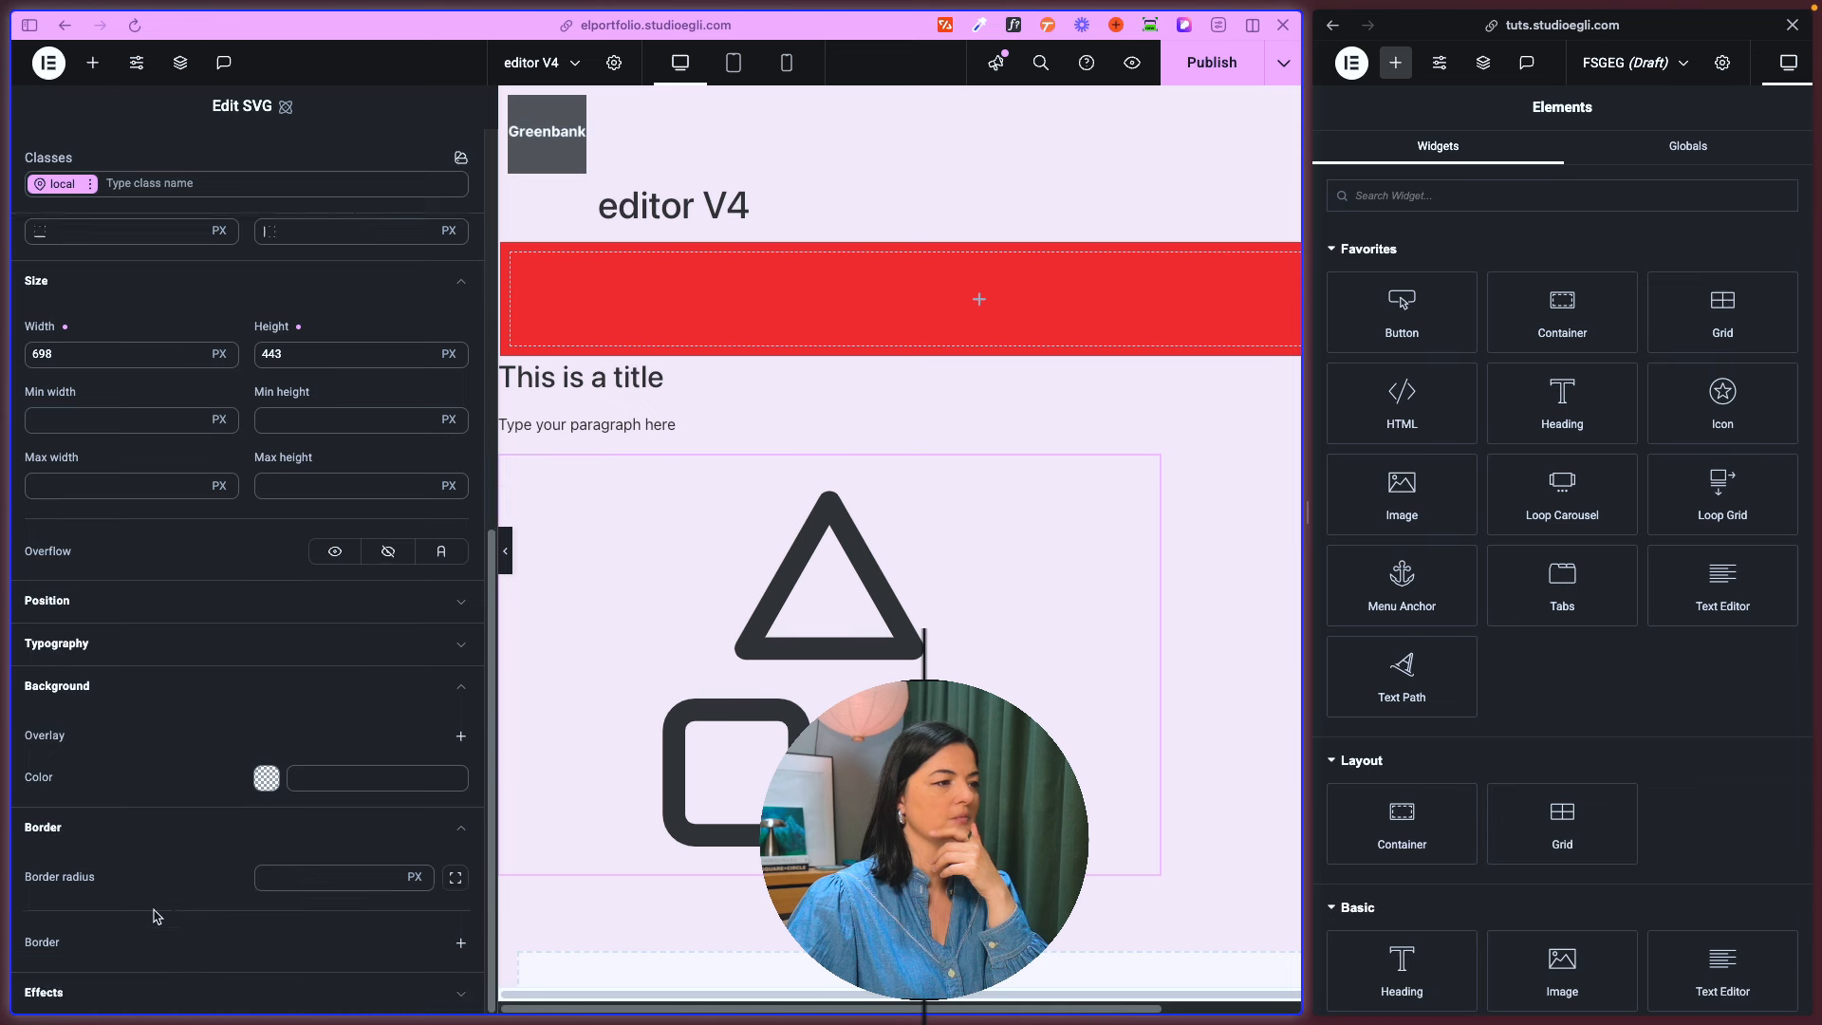
click(89, 996)
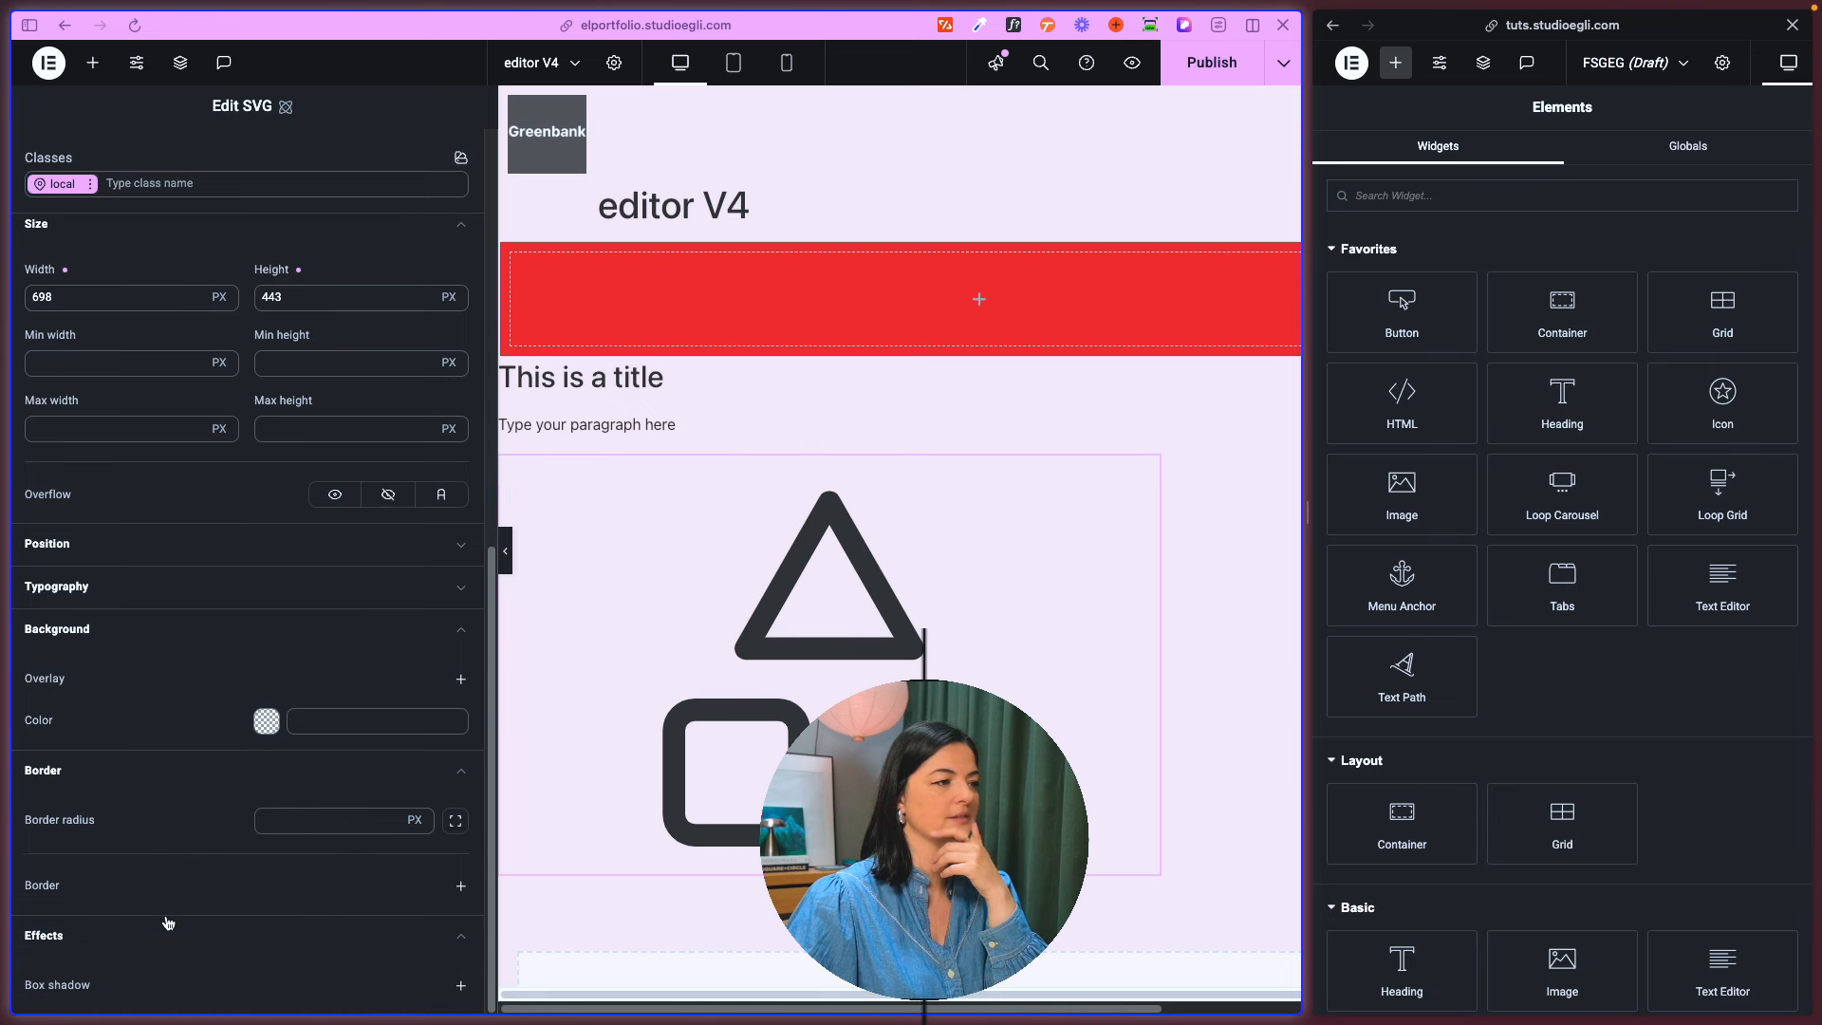
click(90, 629)
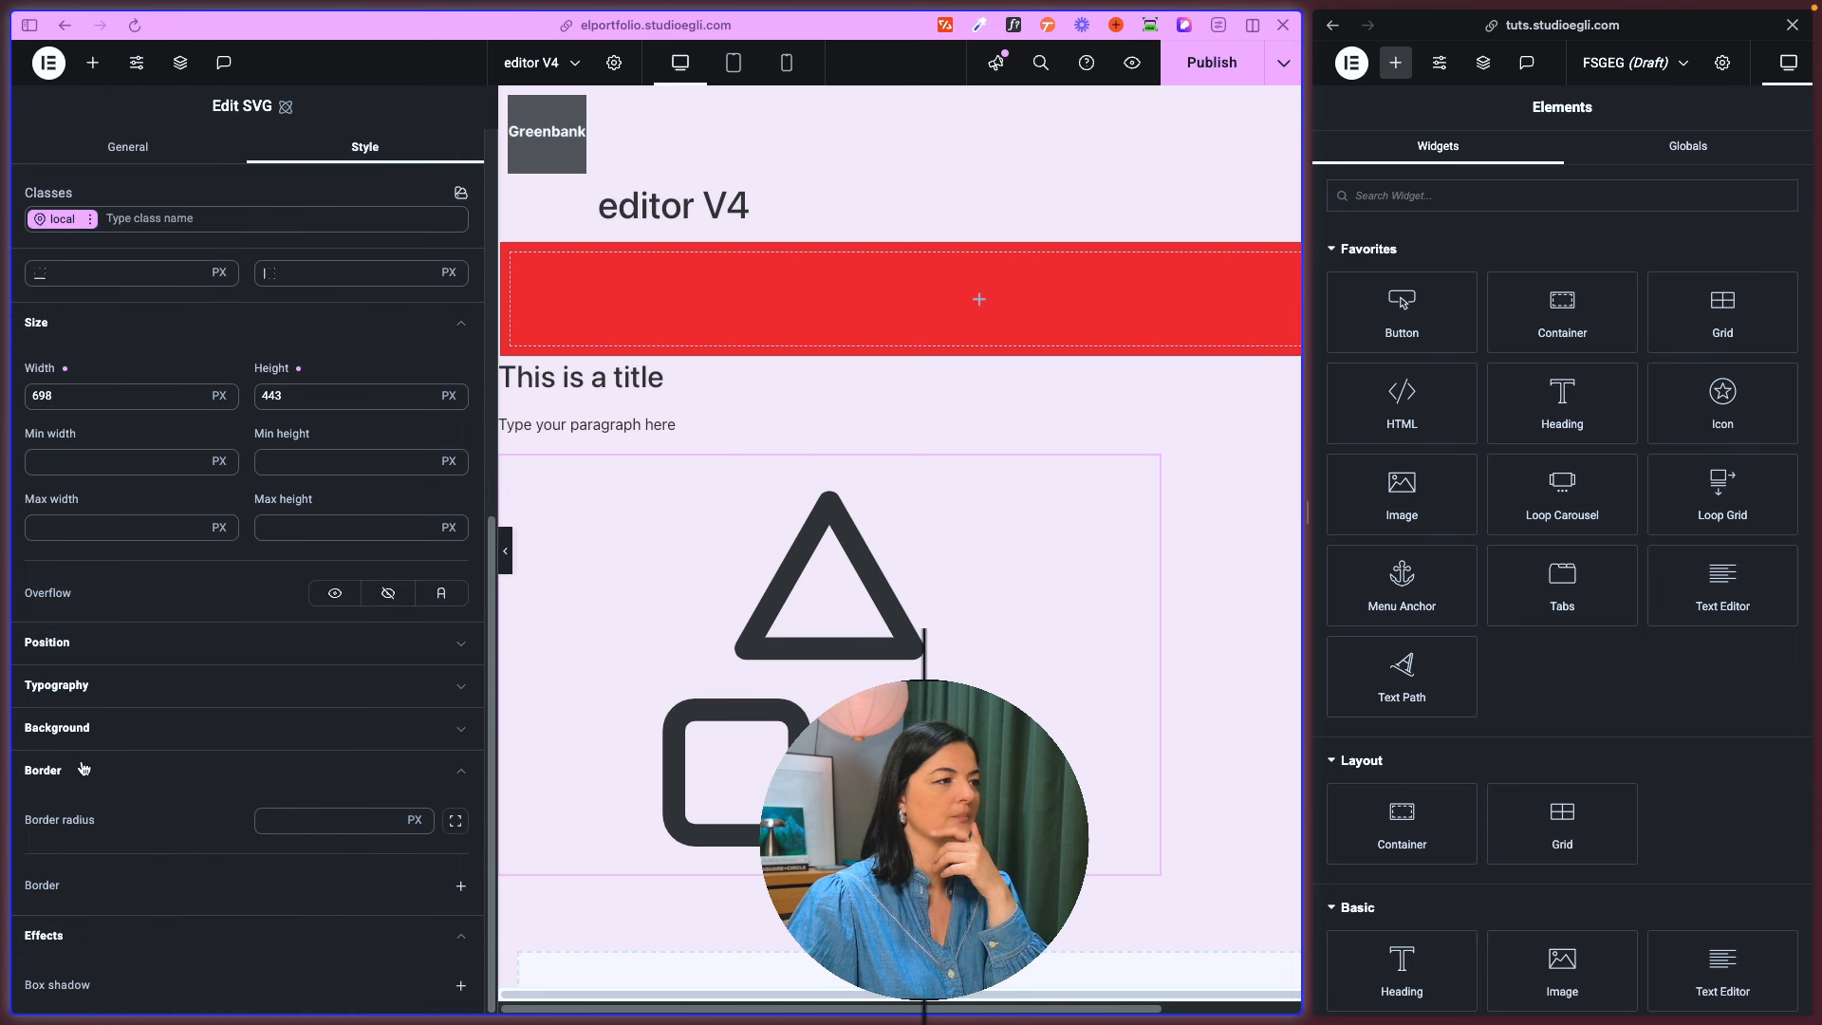
click(82, 770)
click(54, 934)
click(89, 882)
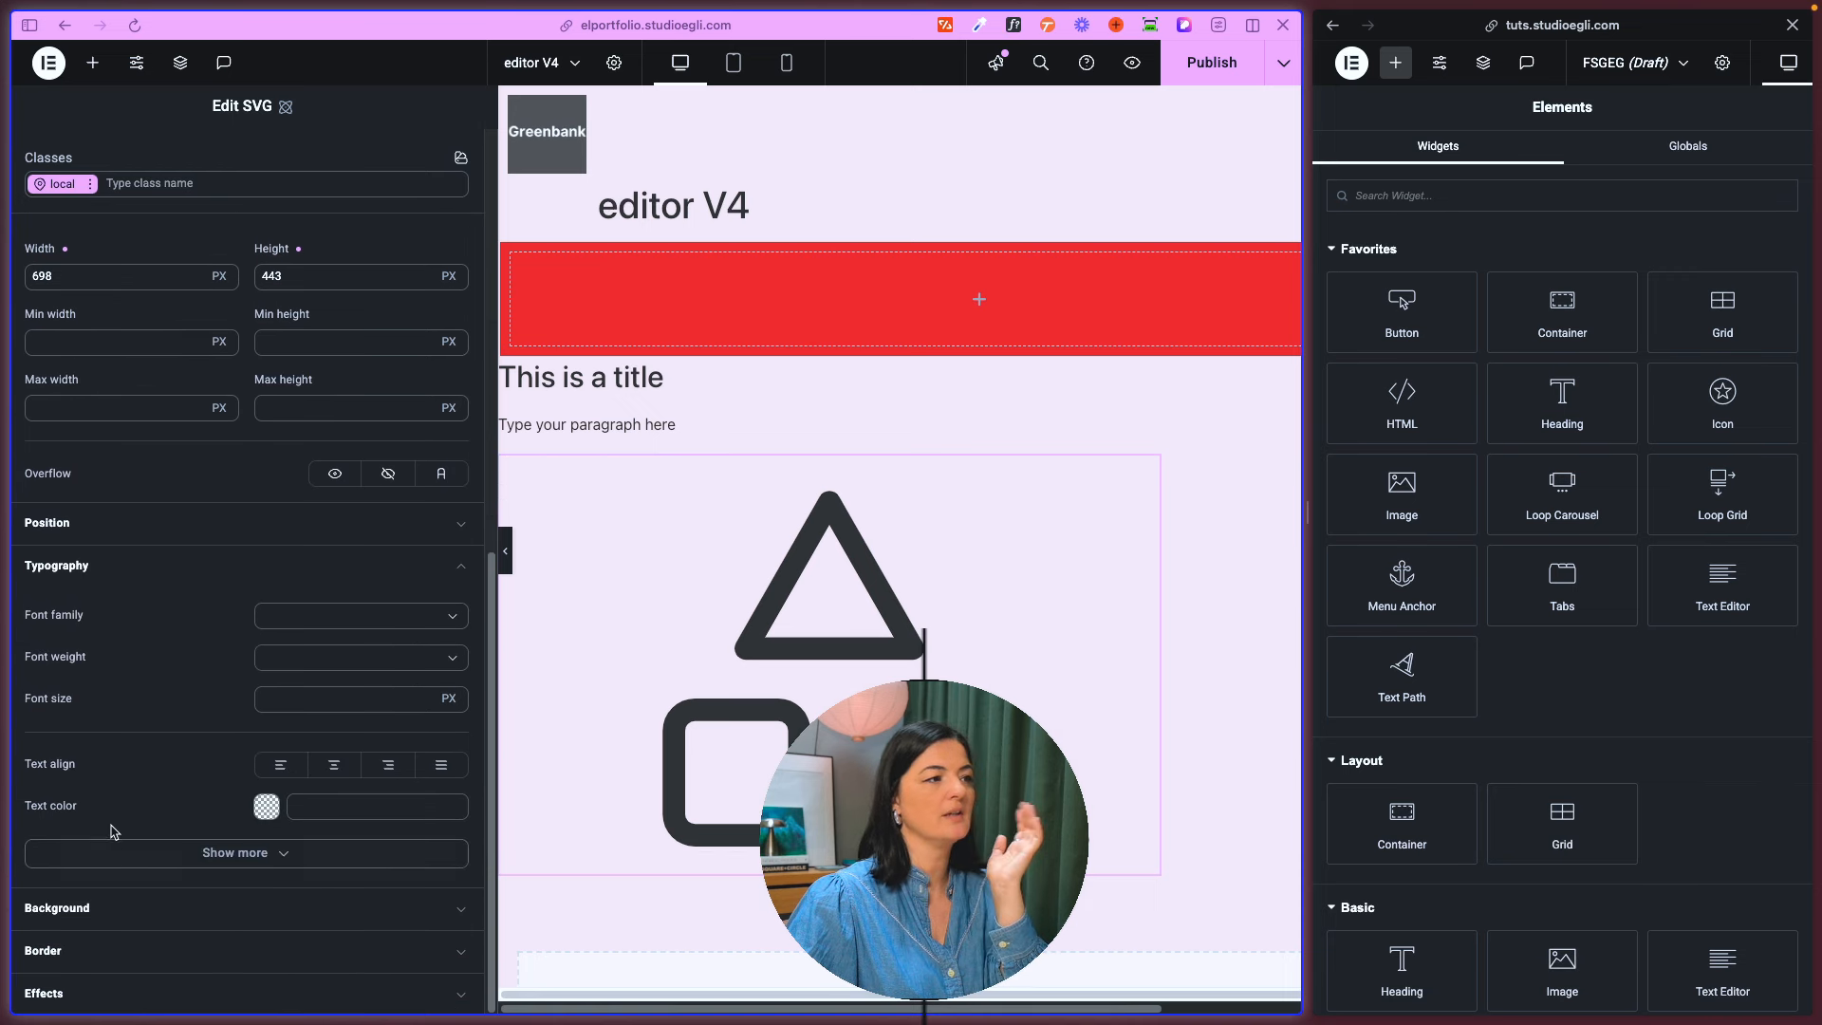
click(55, 567)
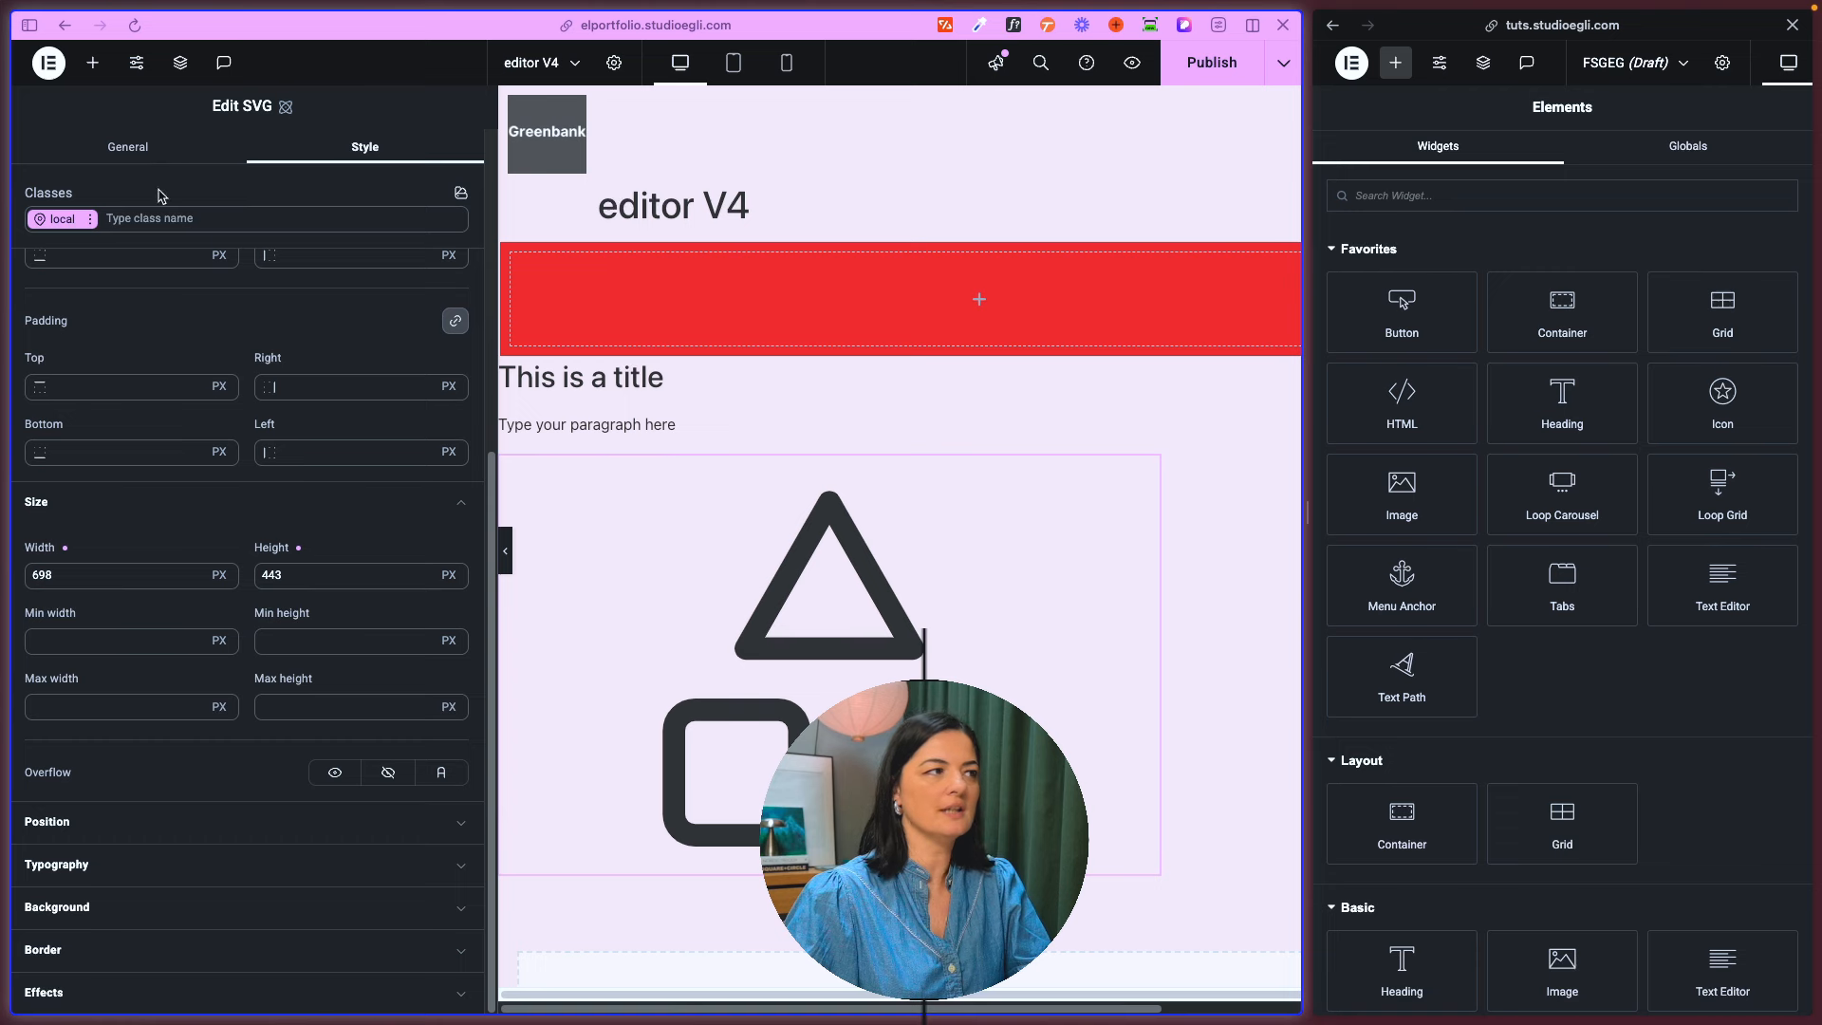
- Replace the placeholder SVG with devices.svg from the media library, and check the file upload option without uploading anything
scroll(98, 255, up, 3)
click(143, 147)
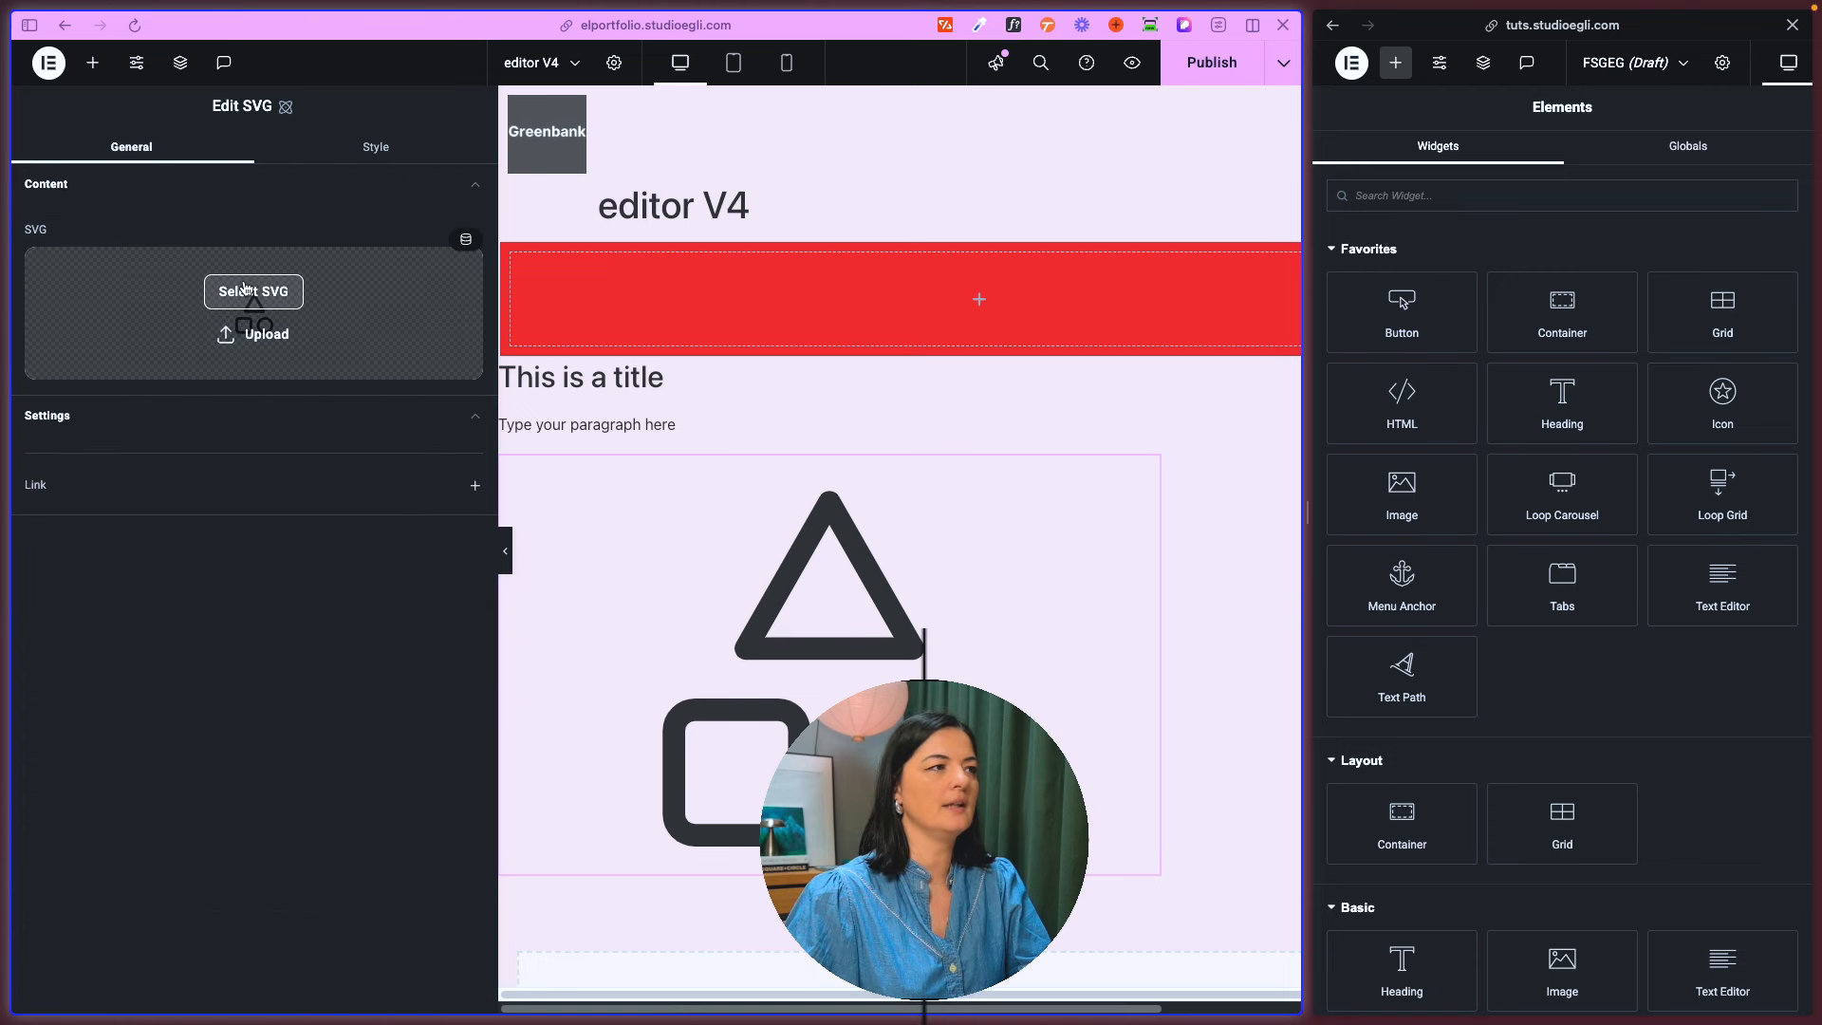
click(245, 290)
click(139, 302)
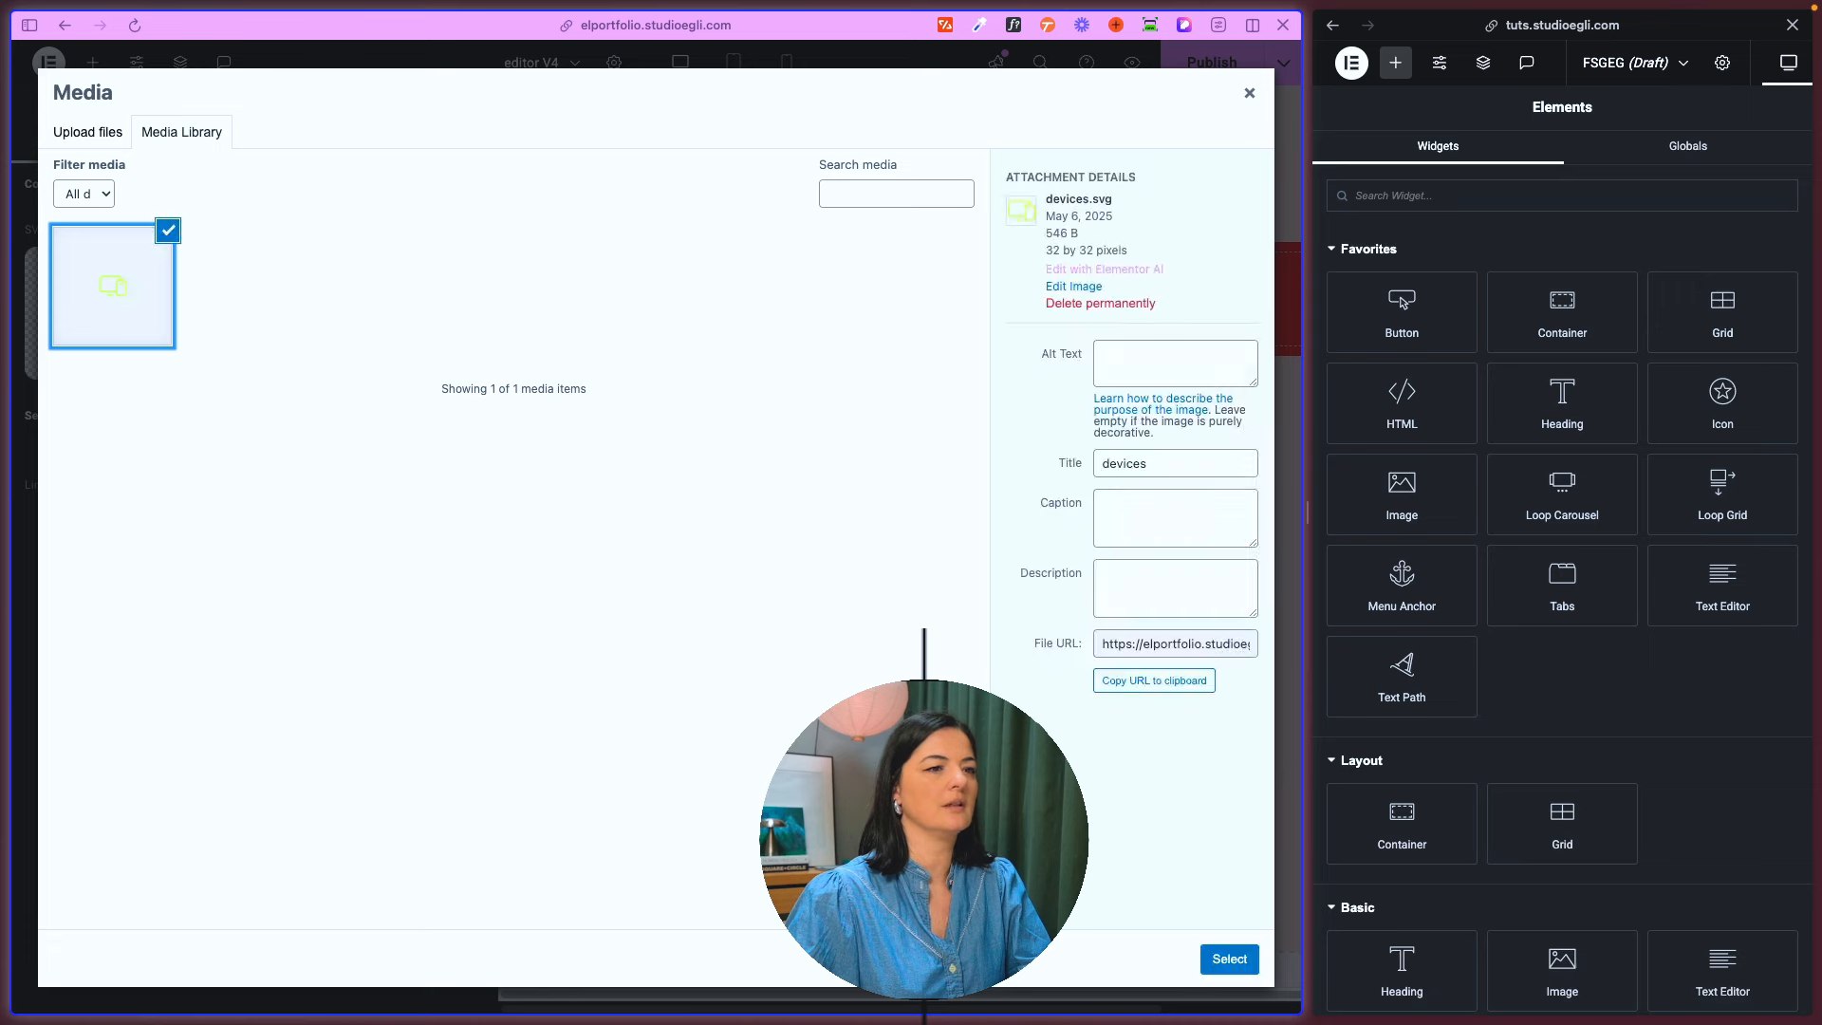
click(1224, 957)
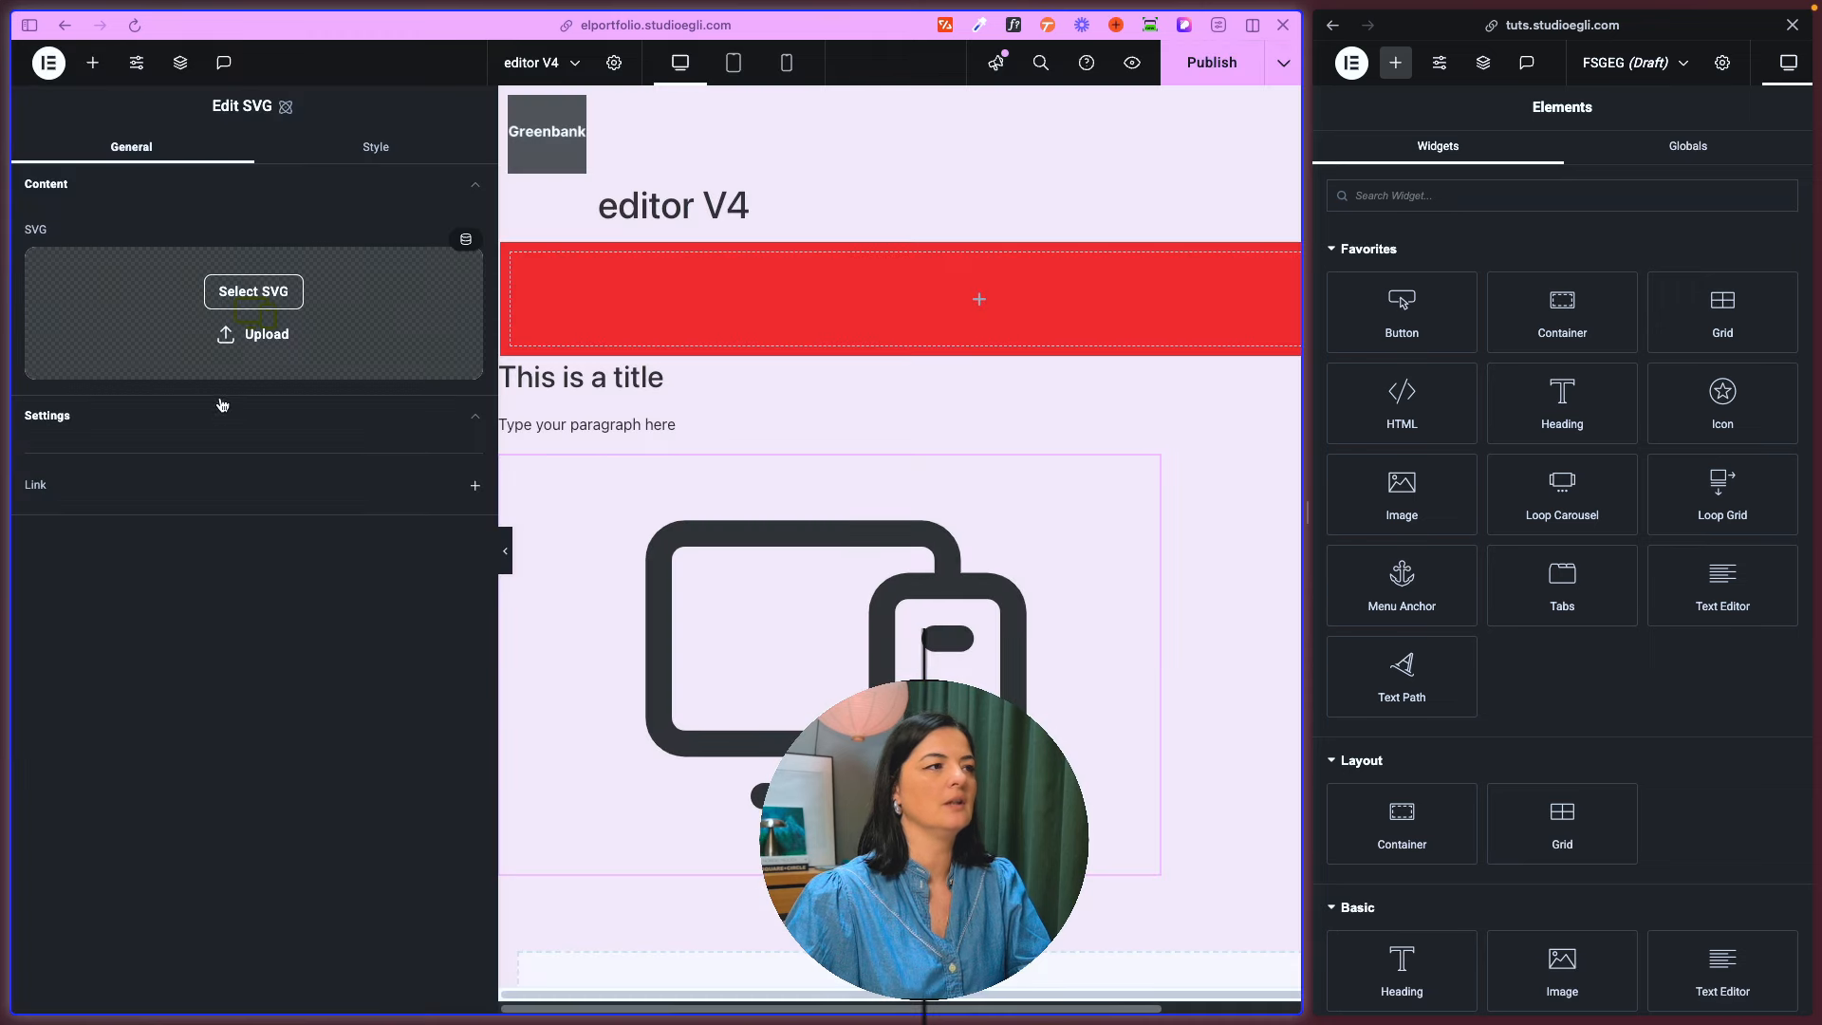
click(239, 337)
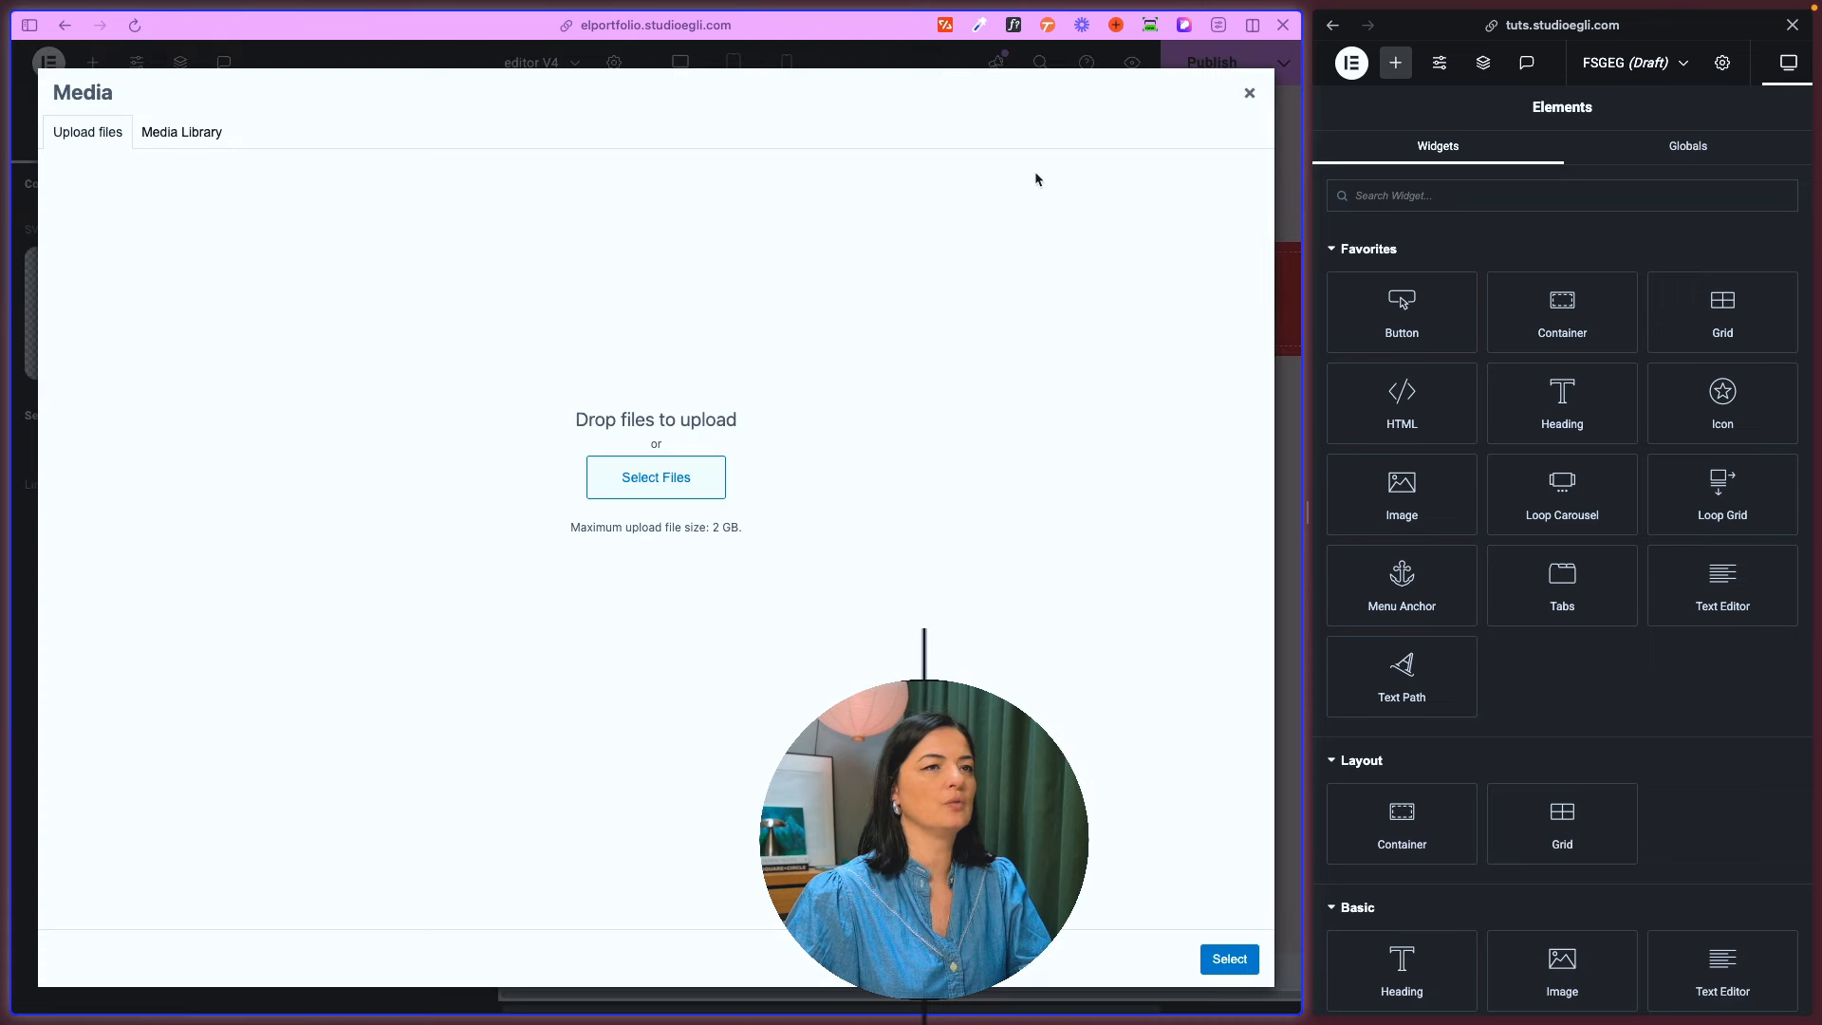
click(1247, 94)
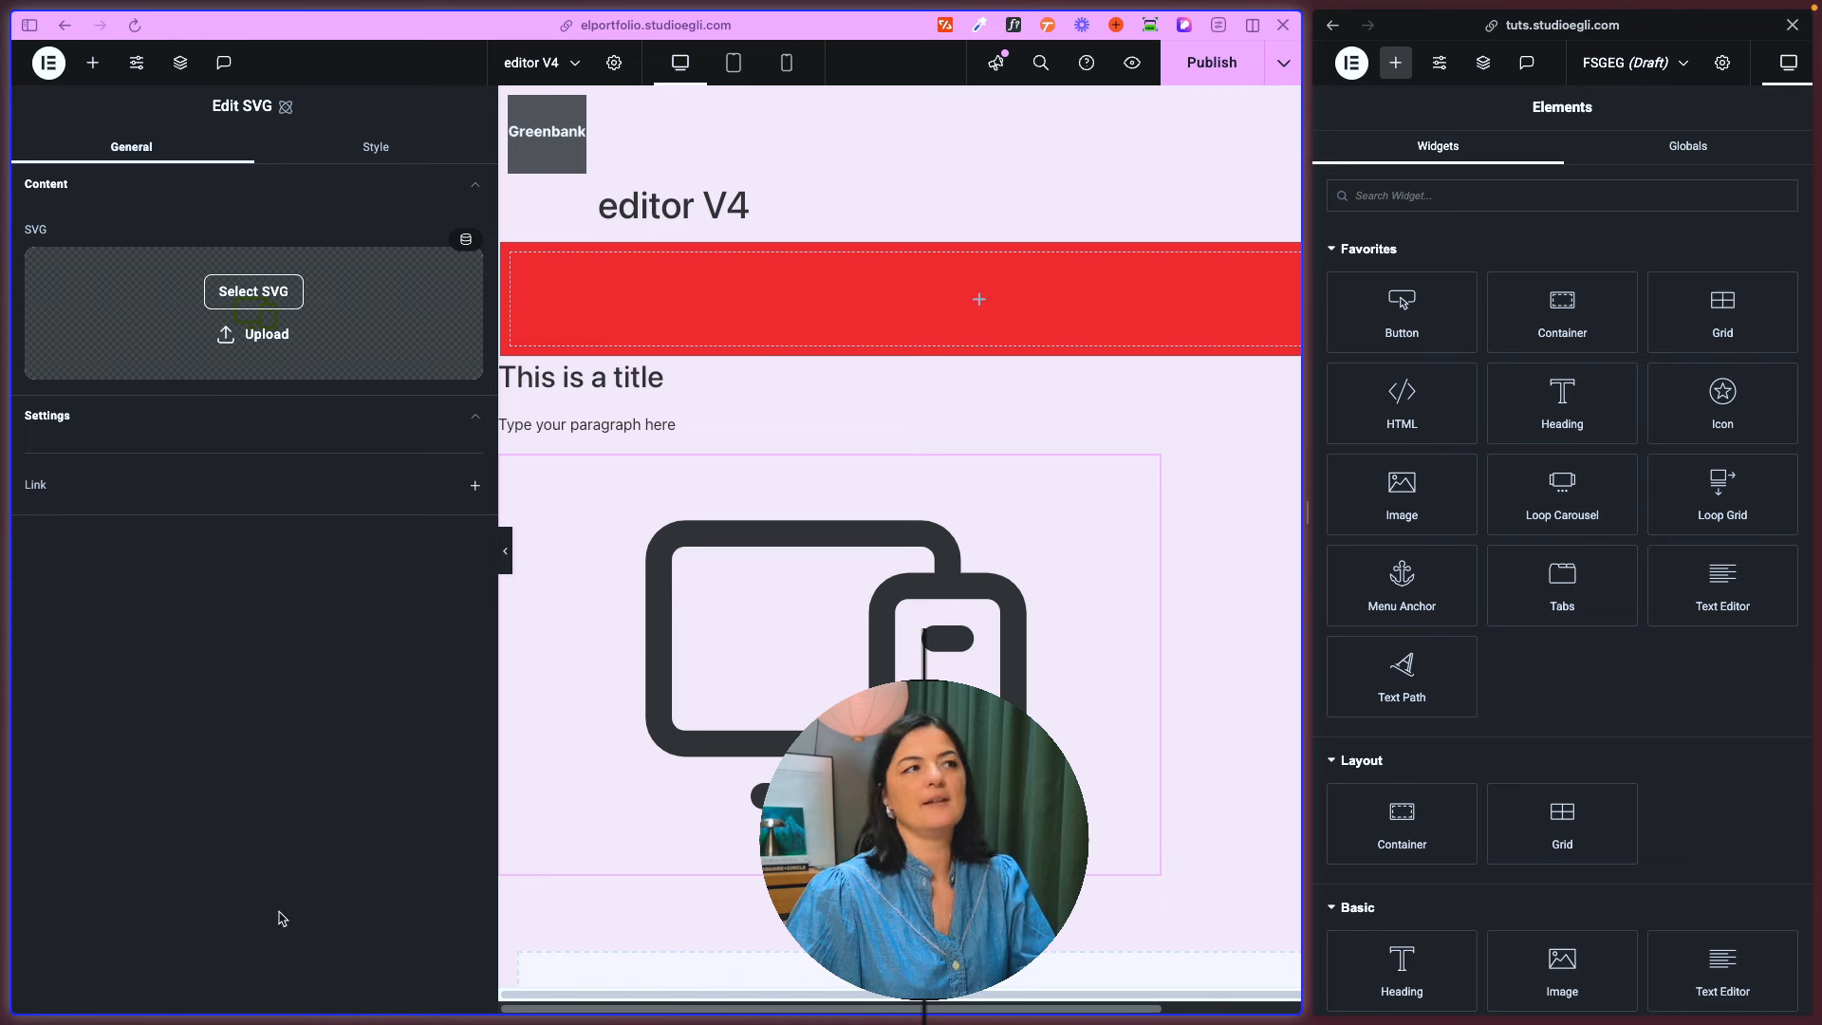
- Add the old Icon widget to the FSGEG draft page and insert the selected star from the icon library
scroll(1774, 692, down, 1)
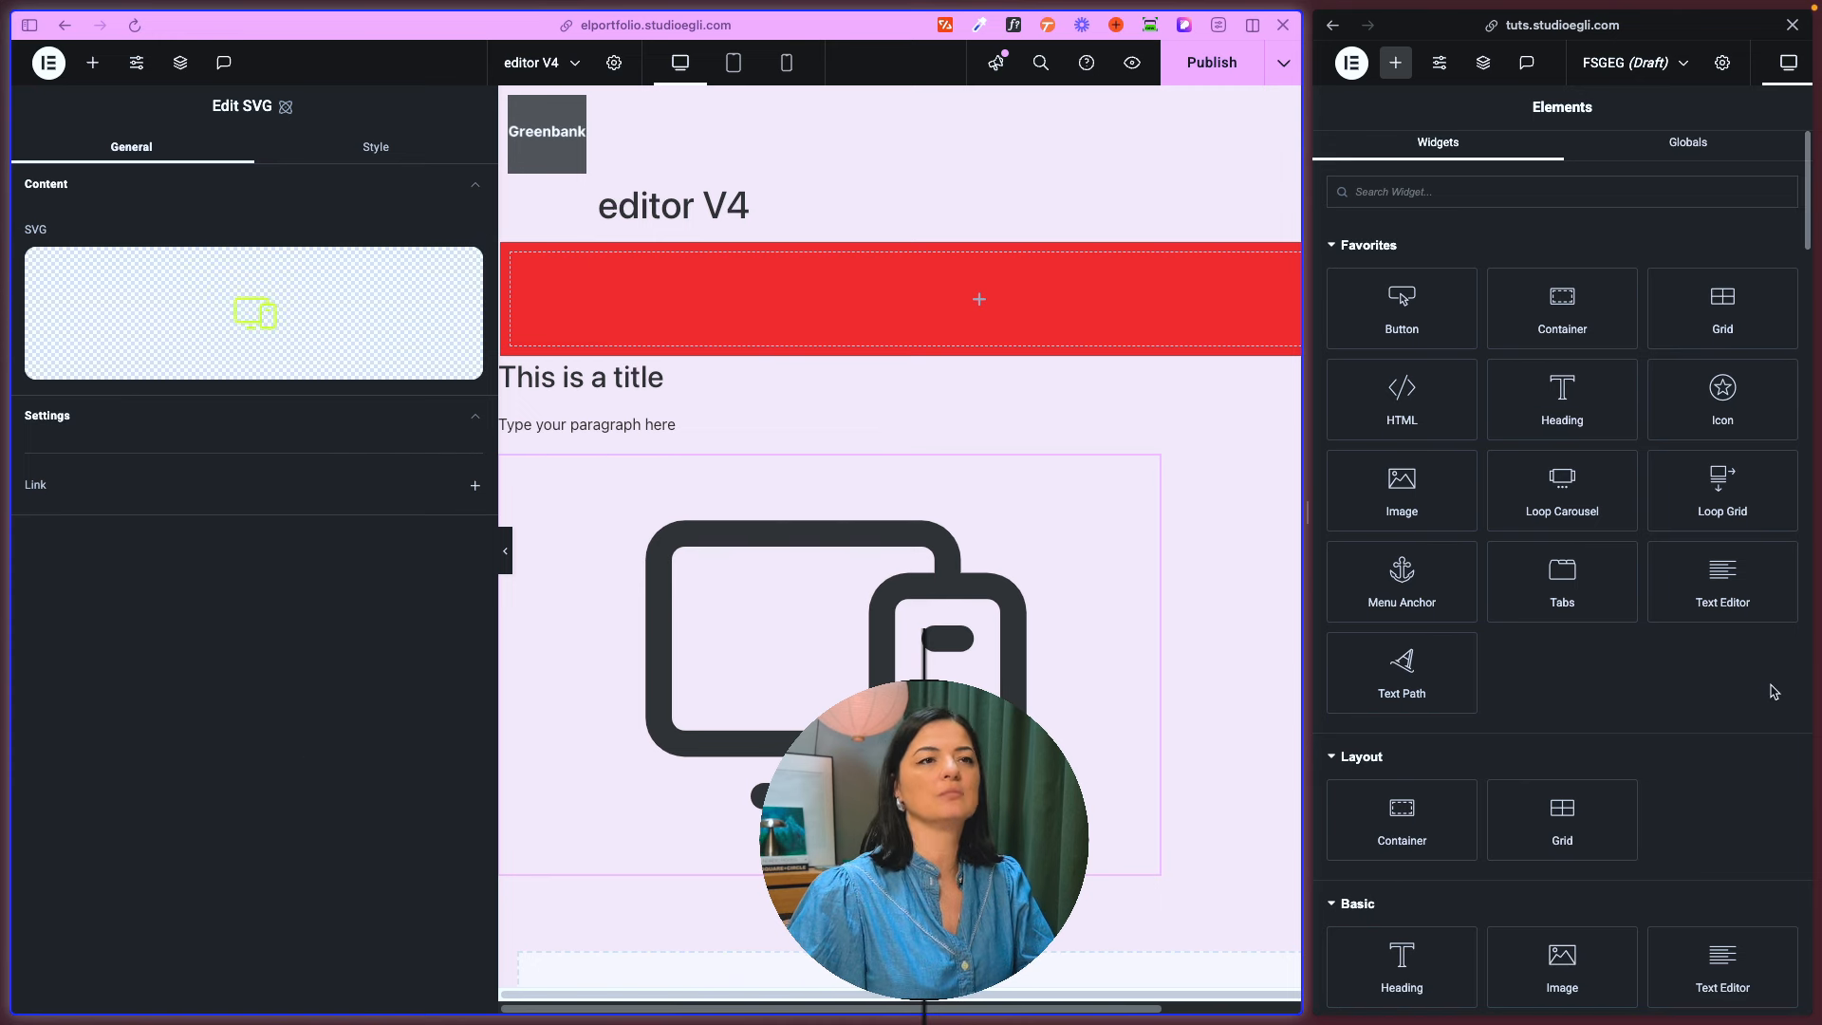
click(1751, 414)
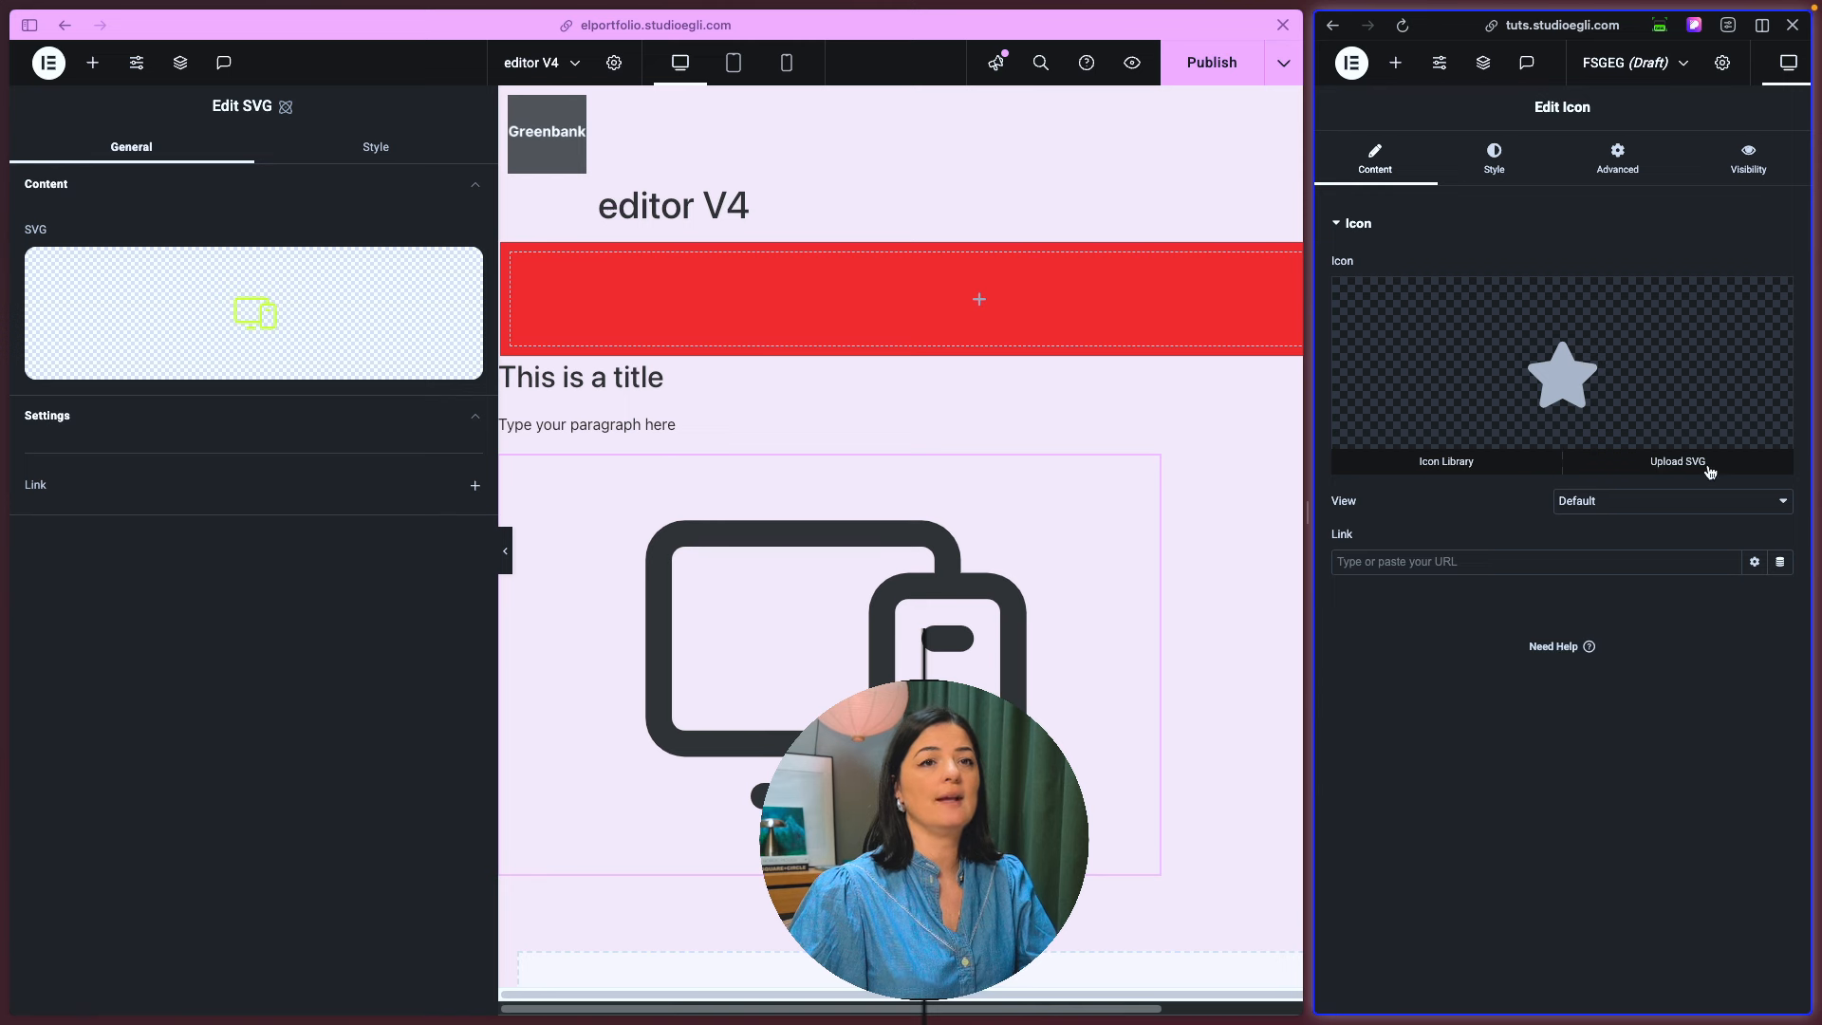
click(1772, 294)
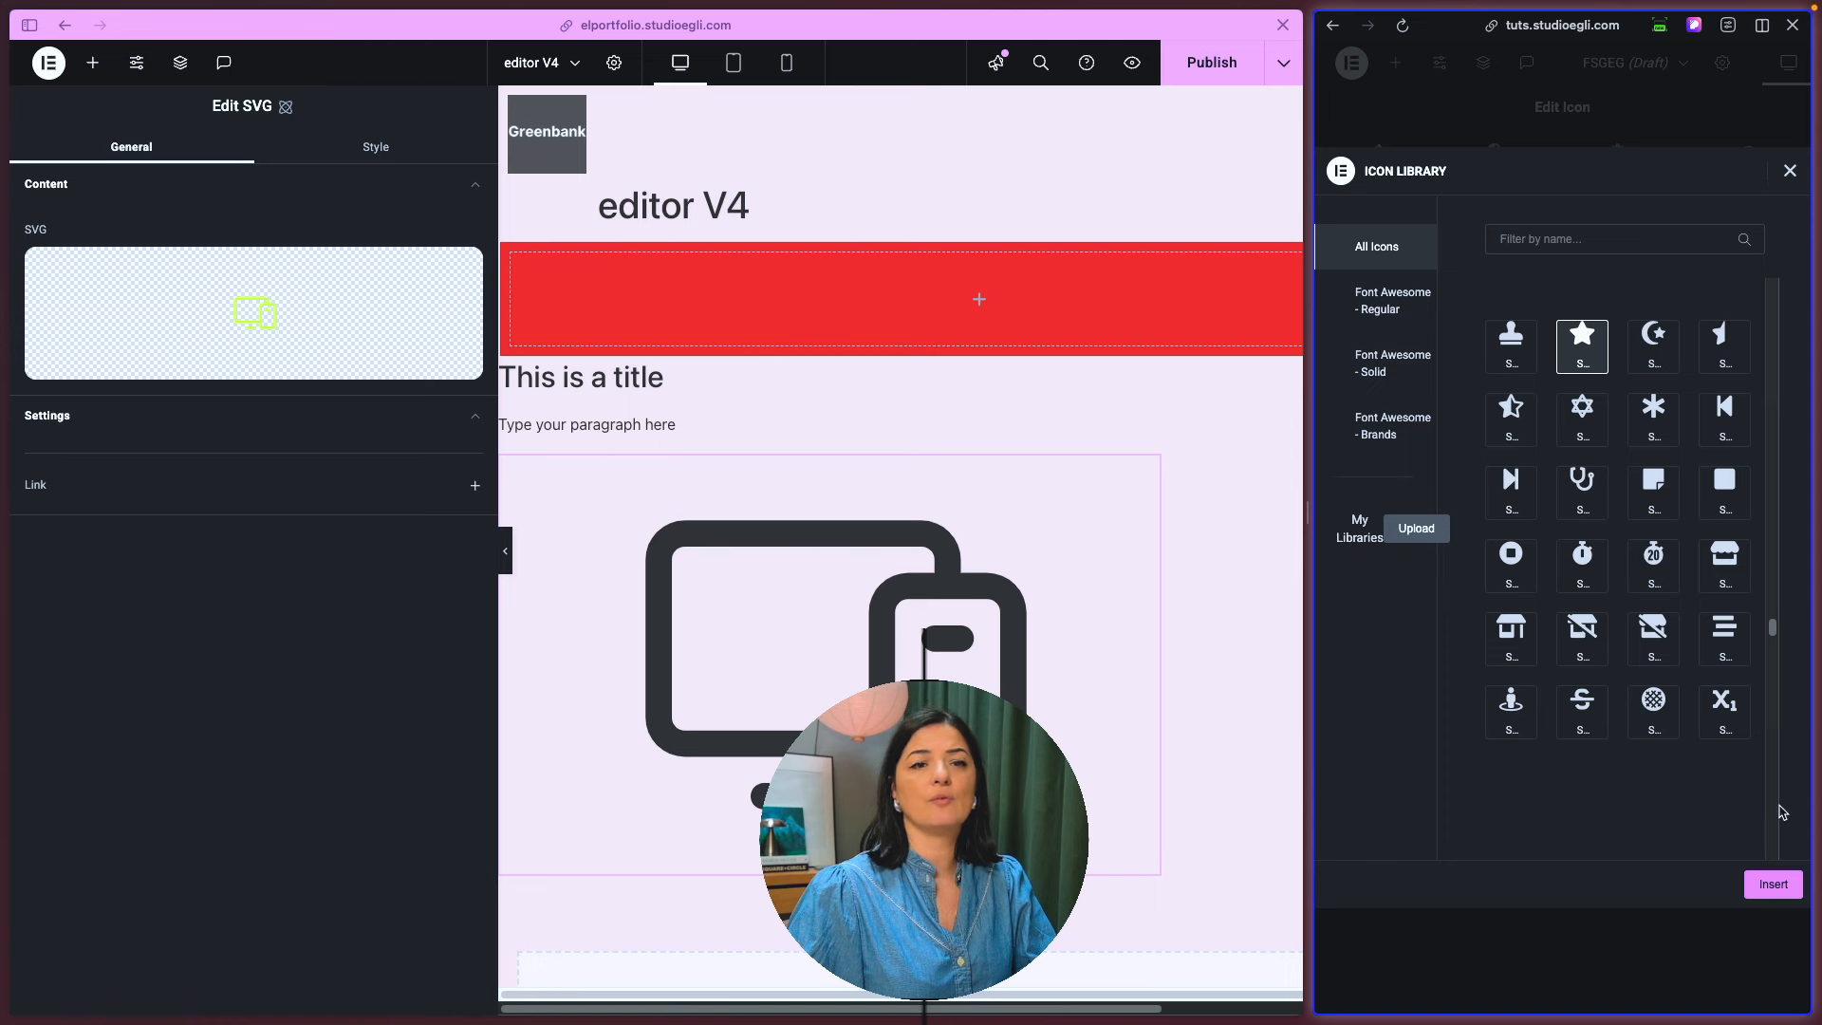
click(1772, 884)
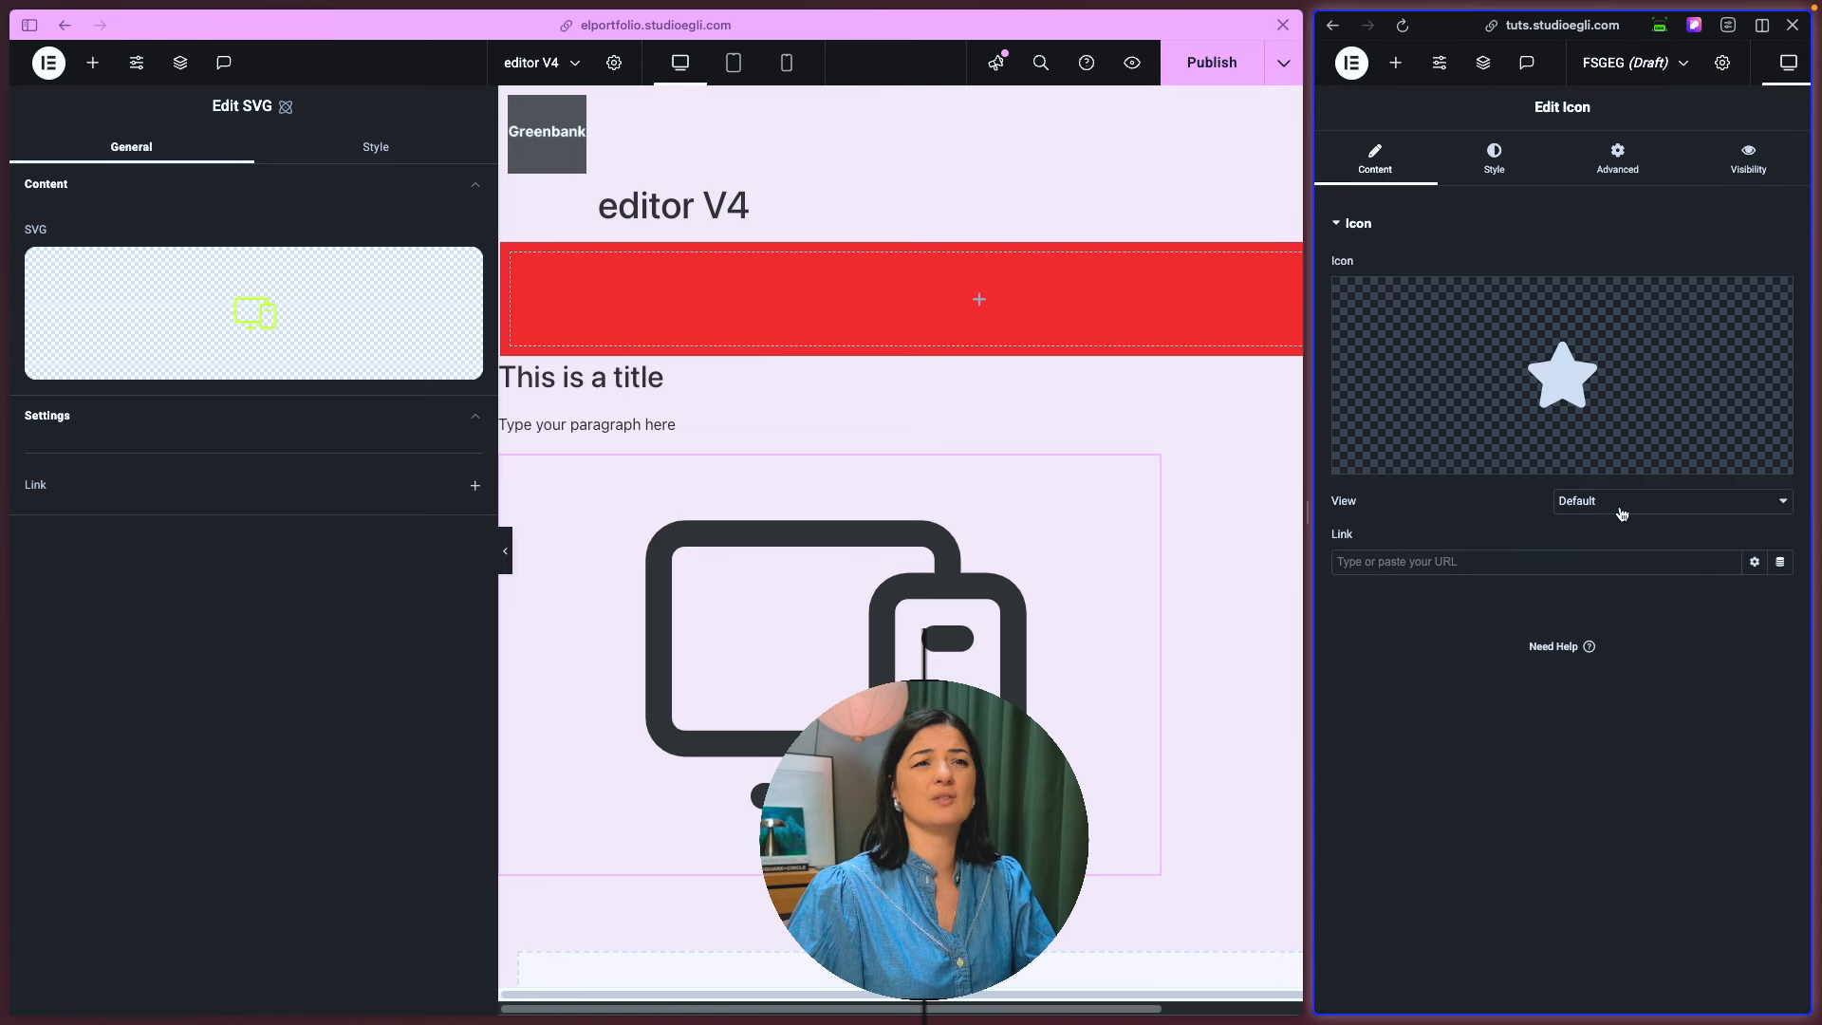
- Set the old Icon widget's view to Stacked, keeping the circle shape, for comparison with the new SVG element
click(1621, 512)
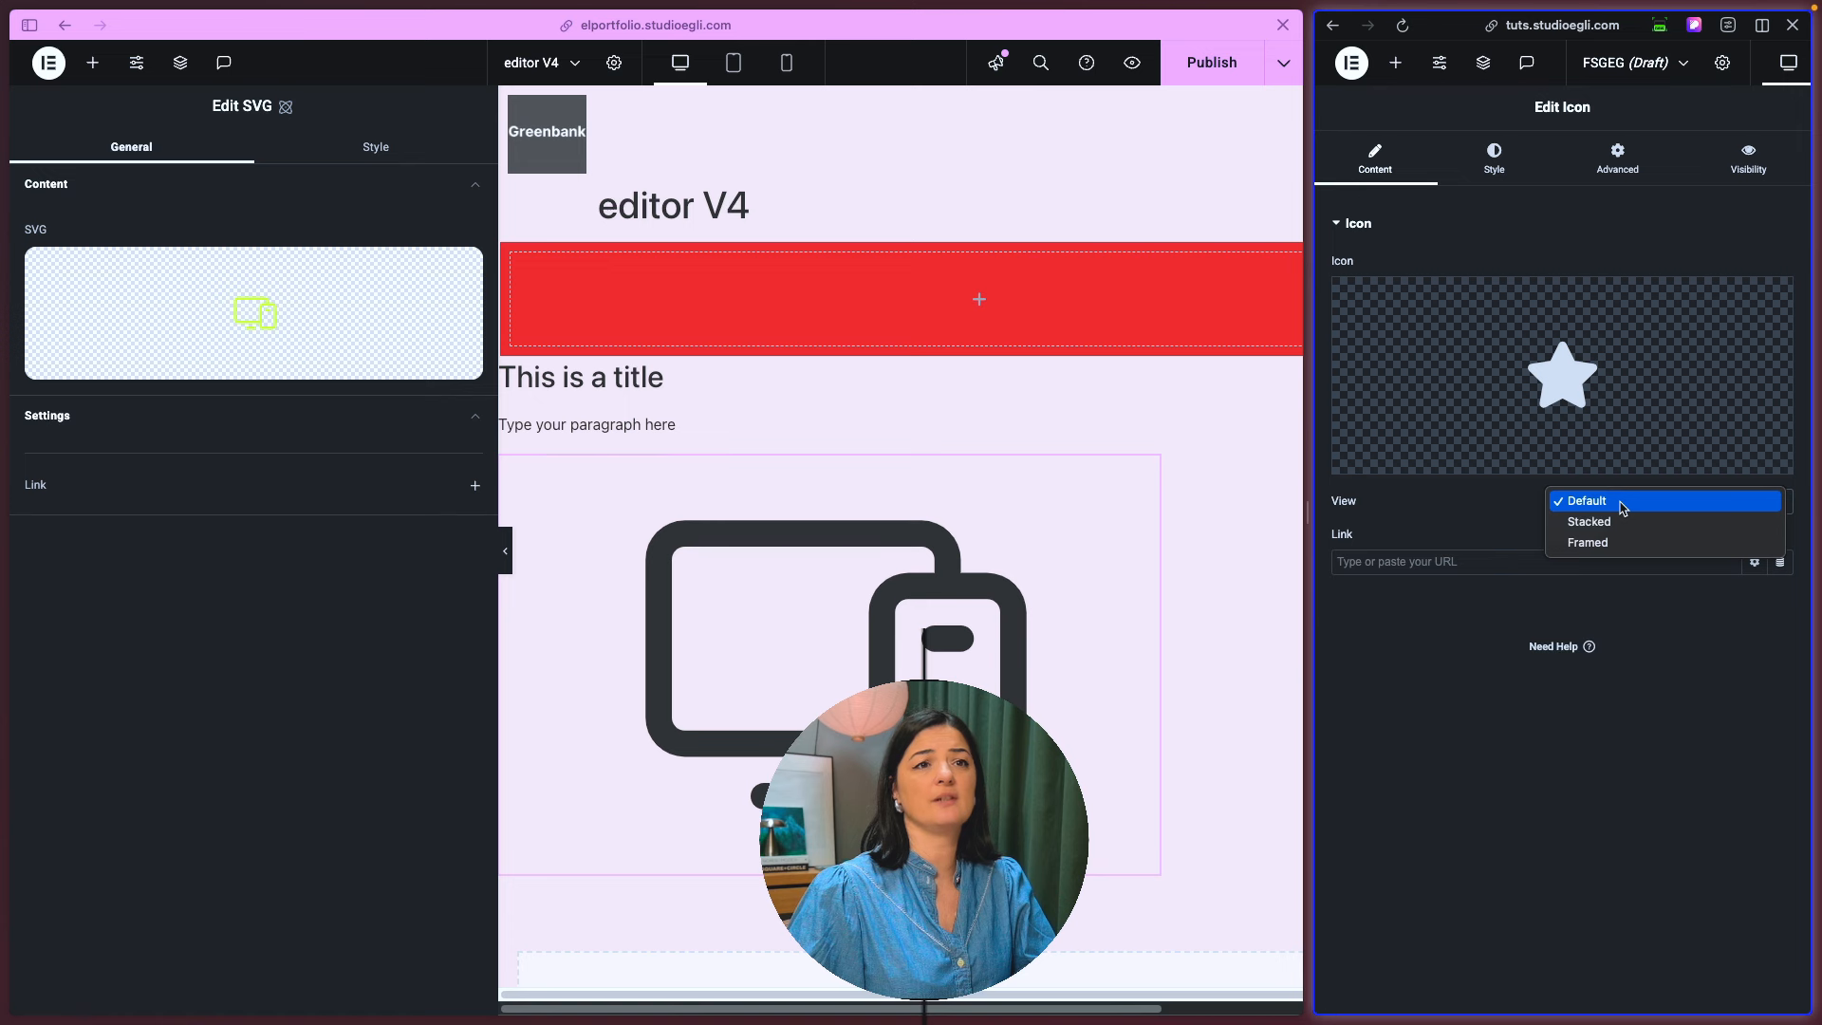
click(1610, 524)
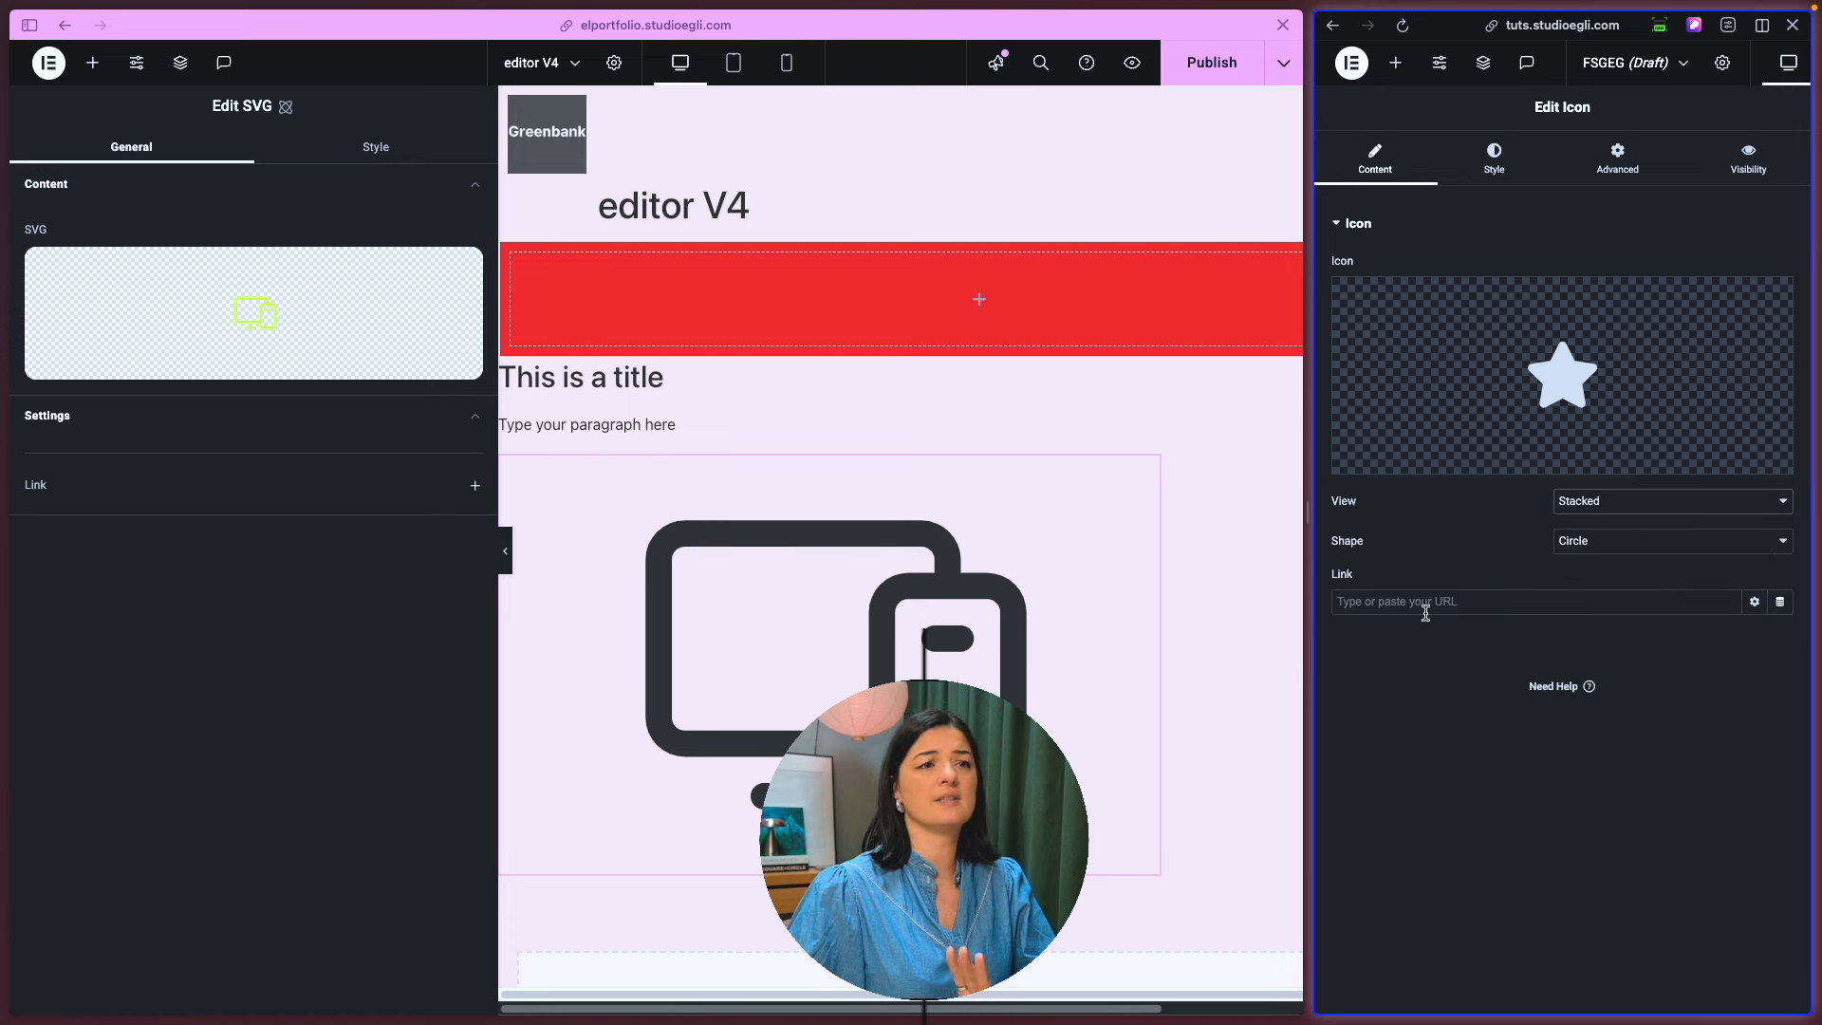
click(285, 529)
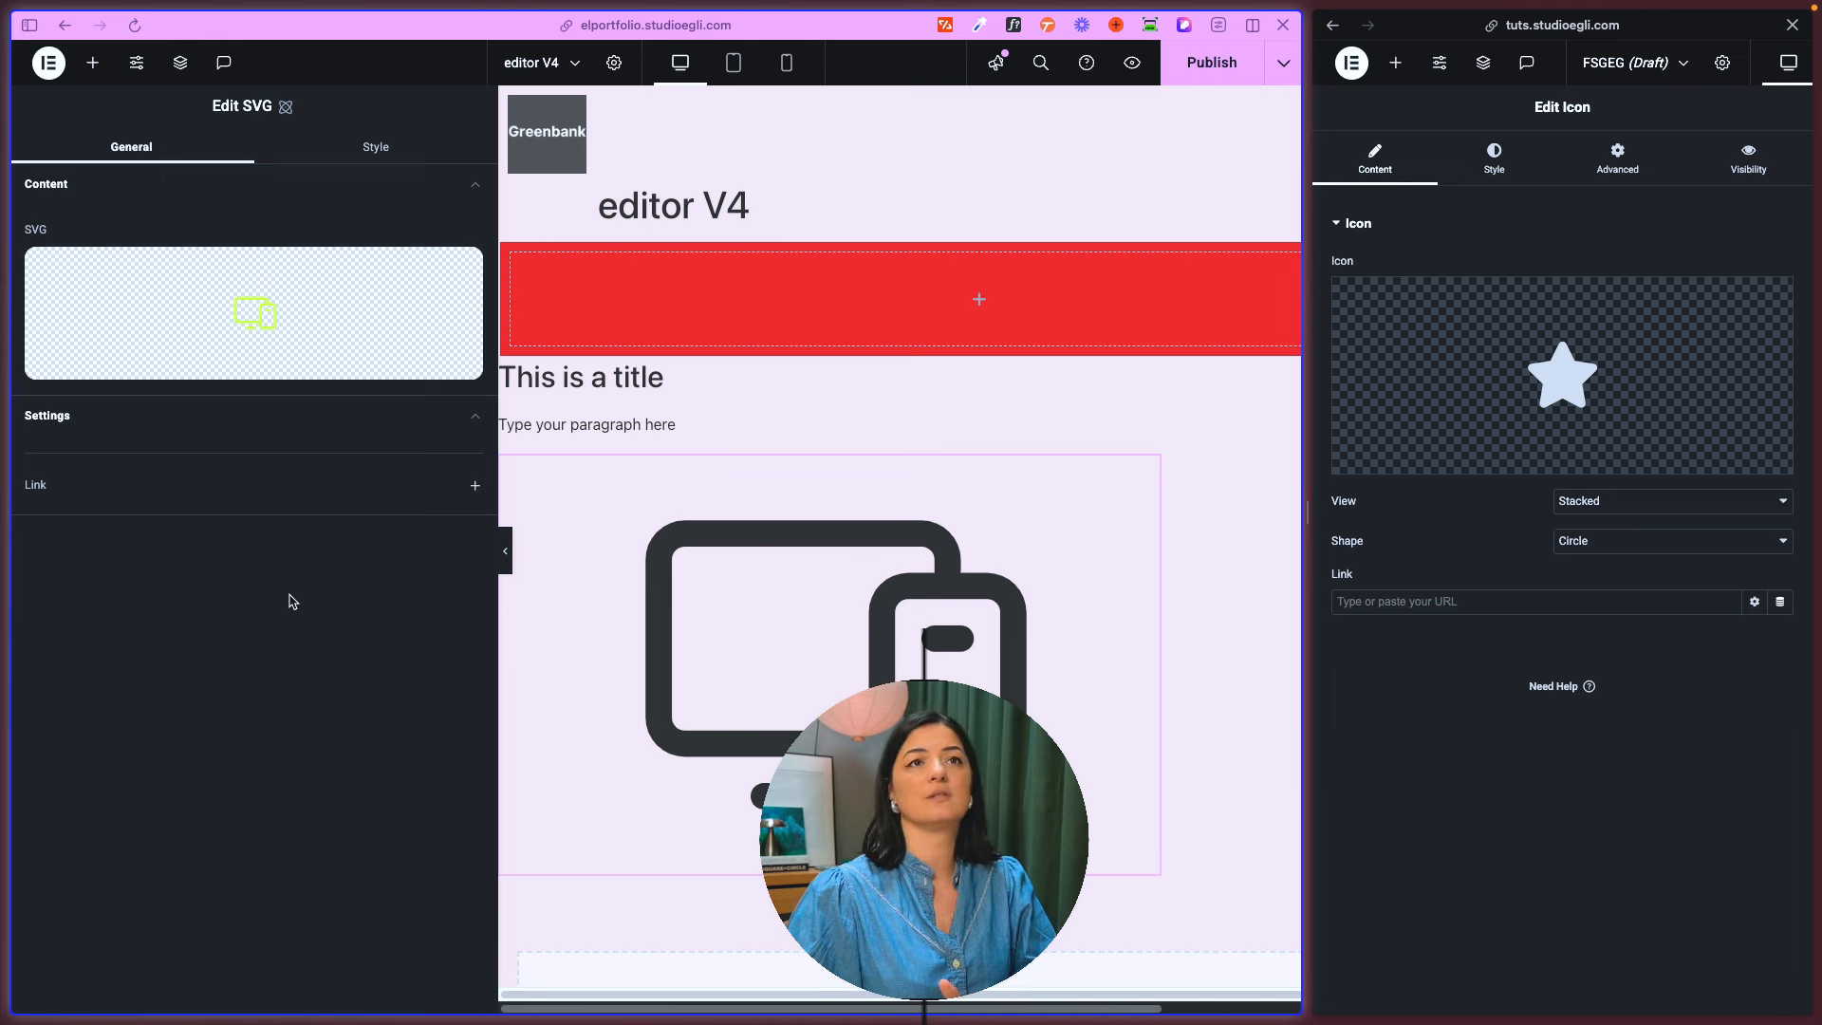
- Examine the old Icon widget's style and advanced settings against the new SVG element's
click(1491, 163)
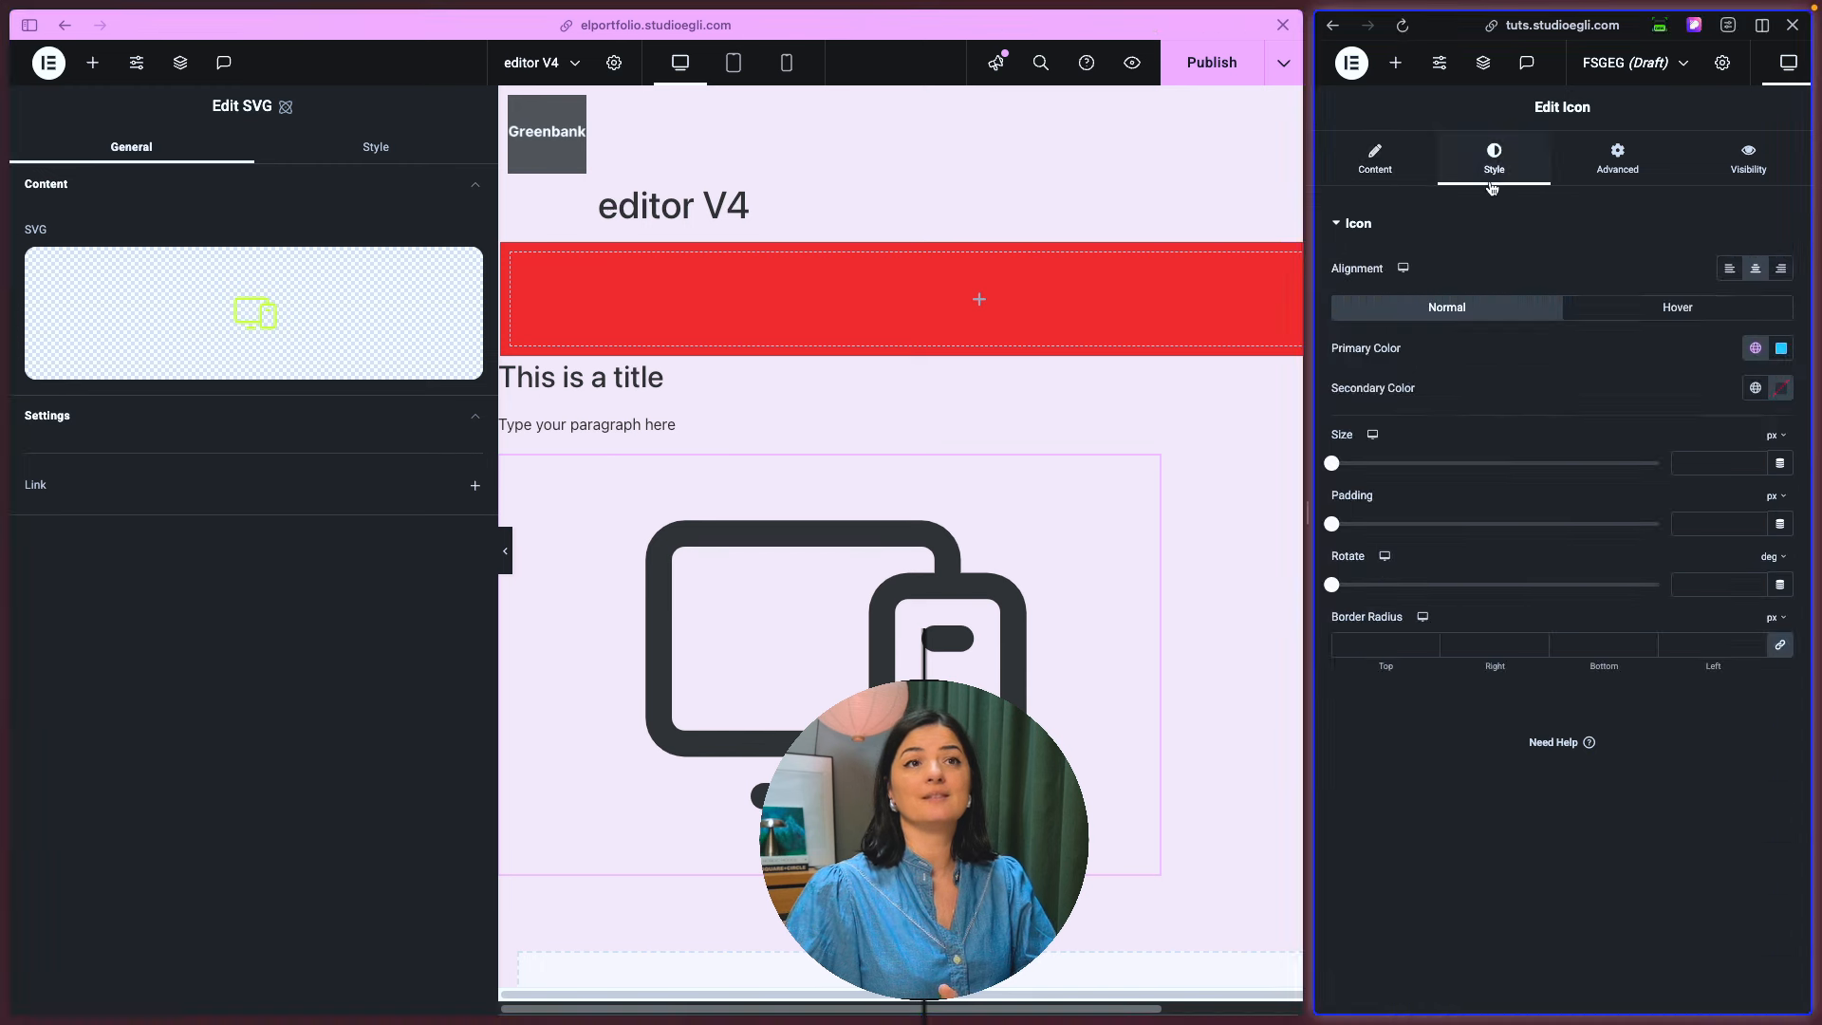
click(1602, 173)
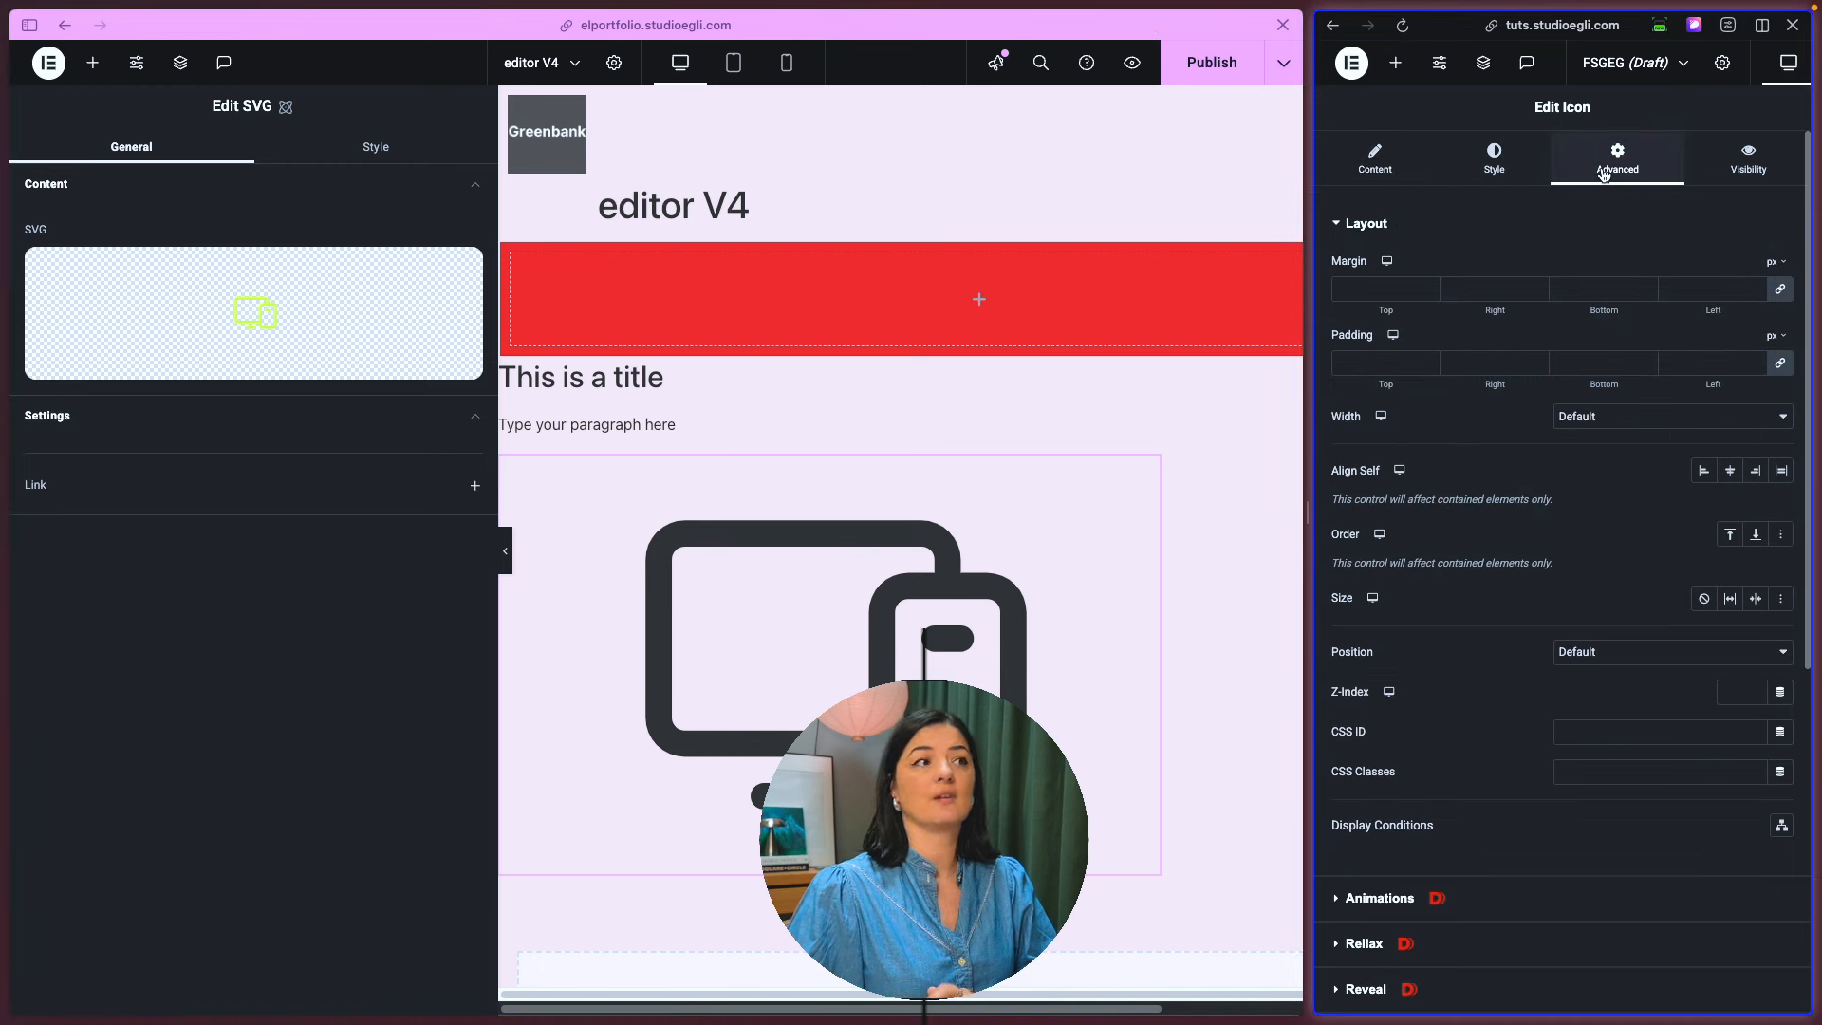
click(346, 788)
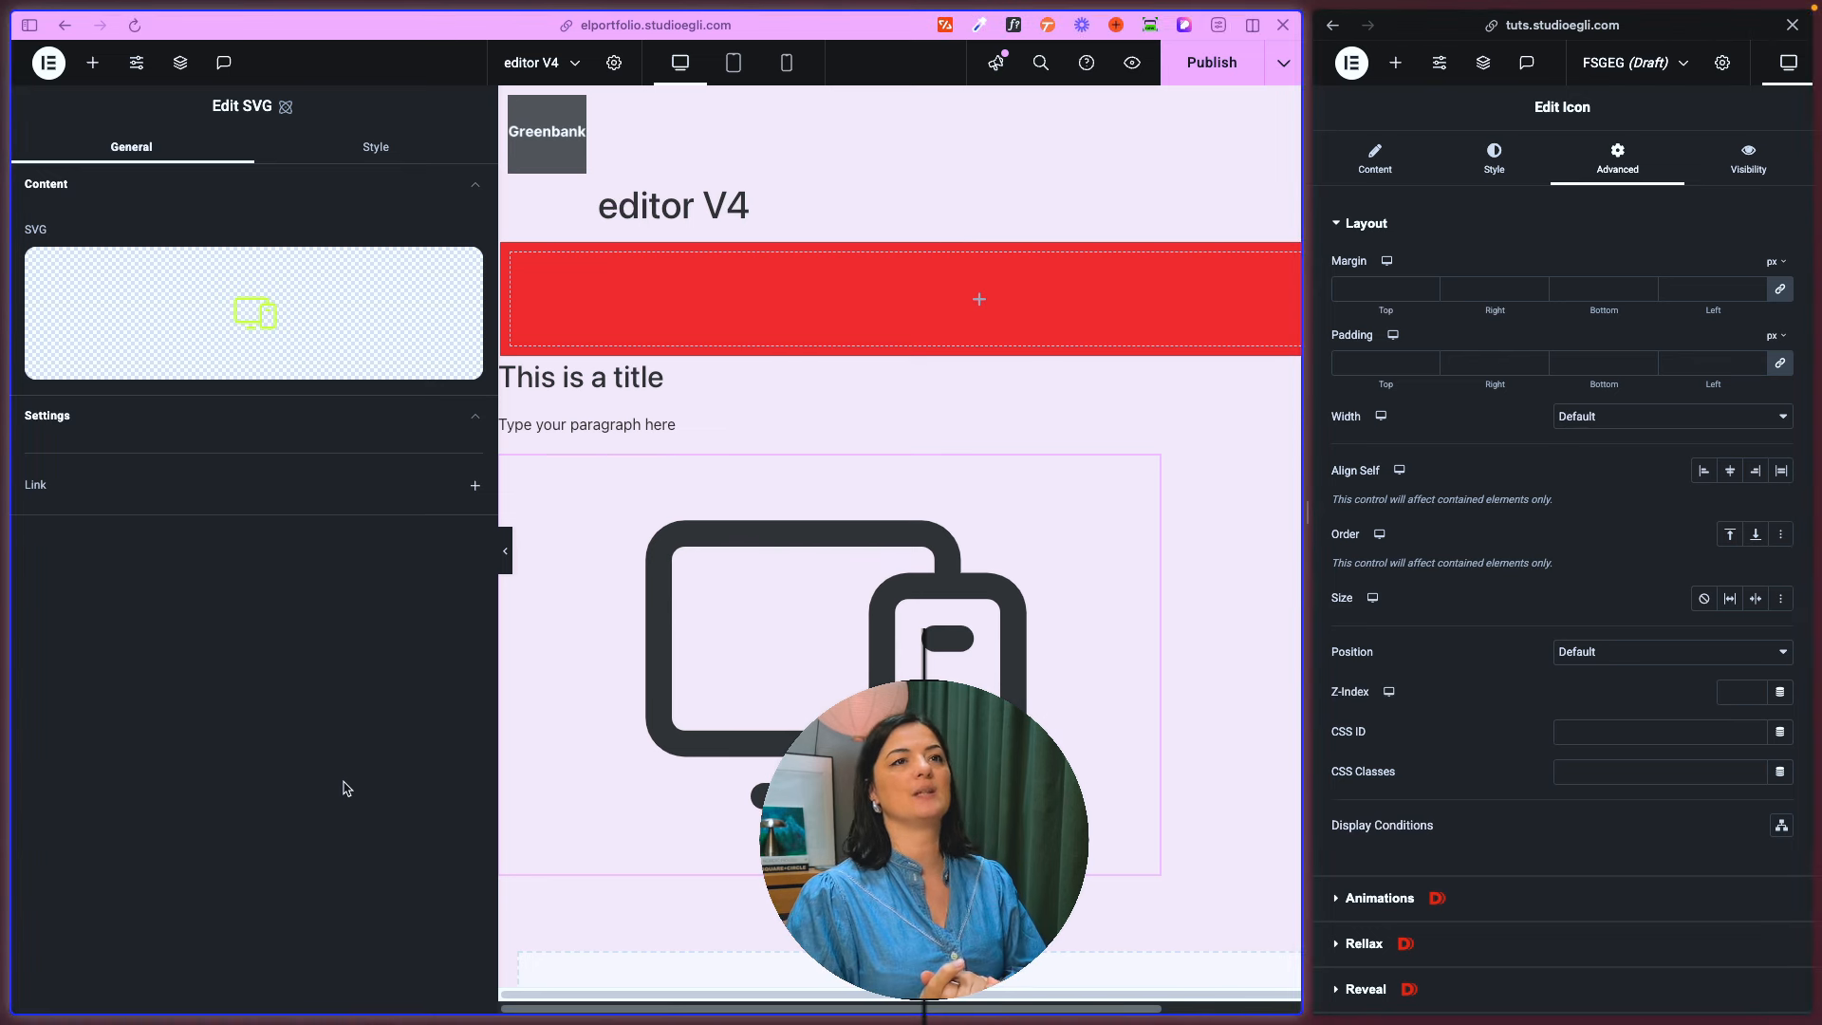
- Add an atomic Button between the paragraph and the devices SVG on the editor V4 page
click(93, 63)
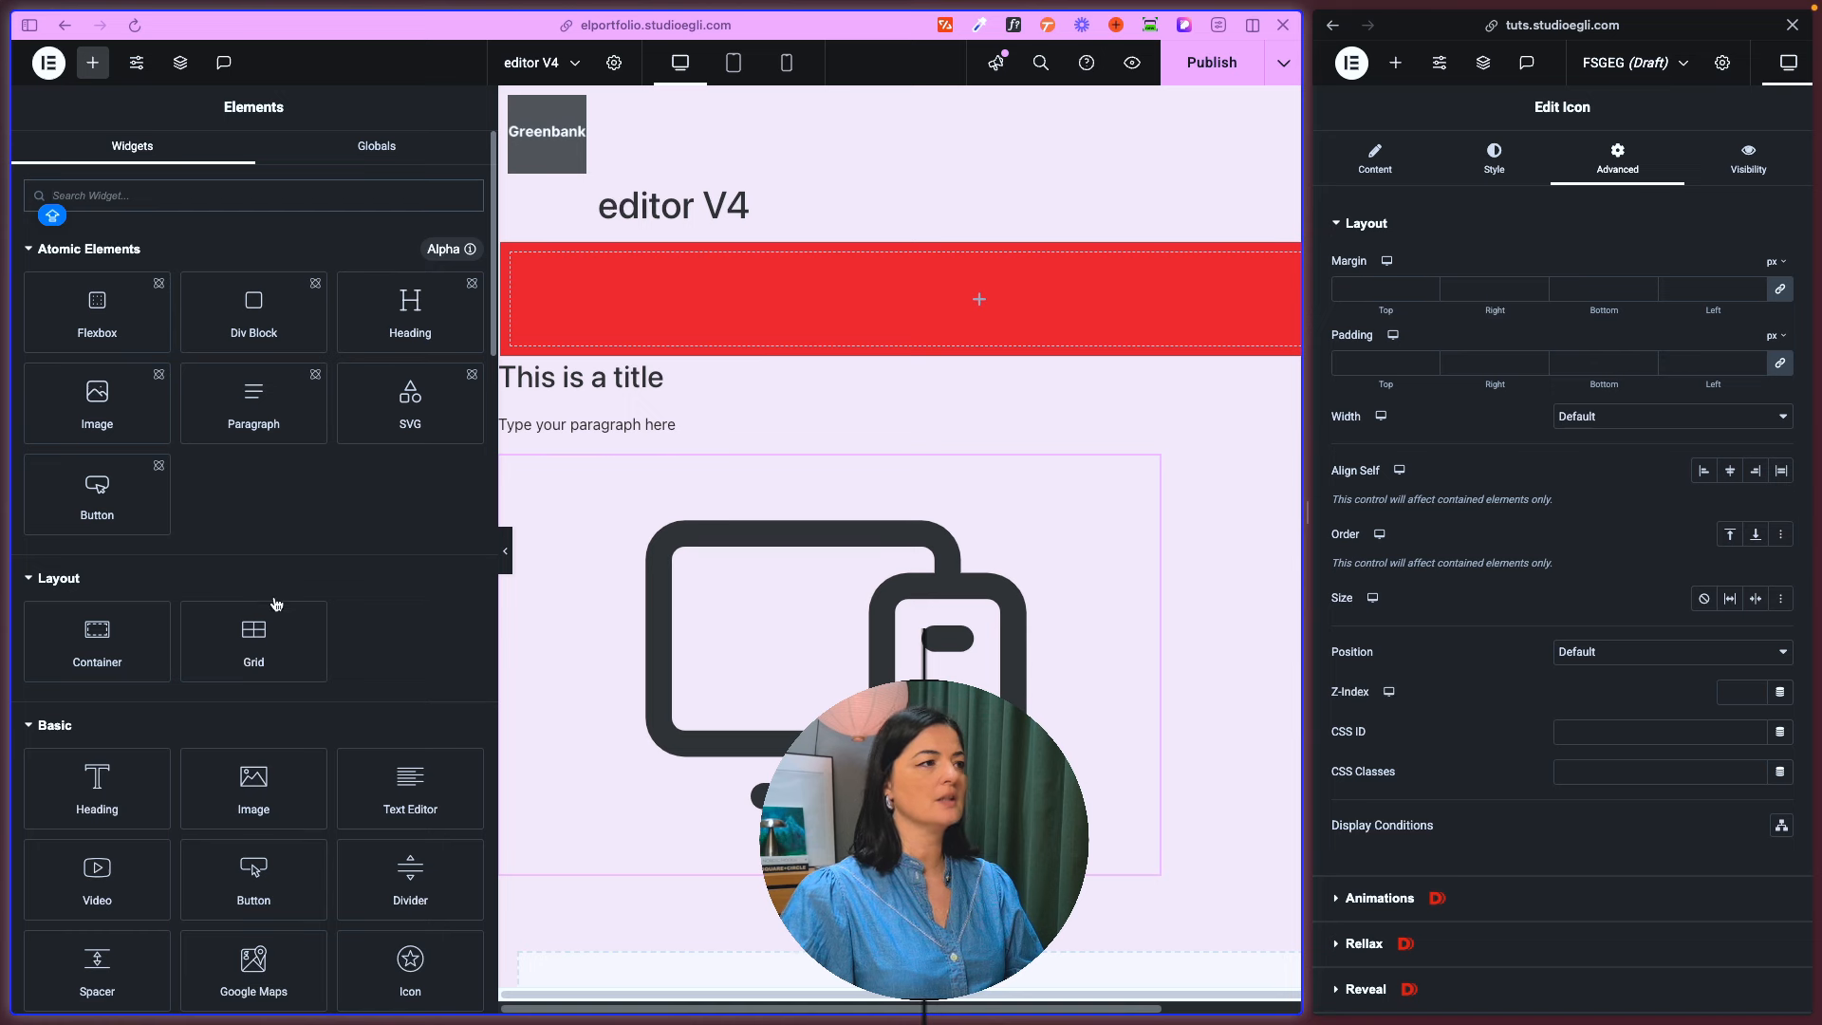
drag(125, 501, 679, 479)
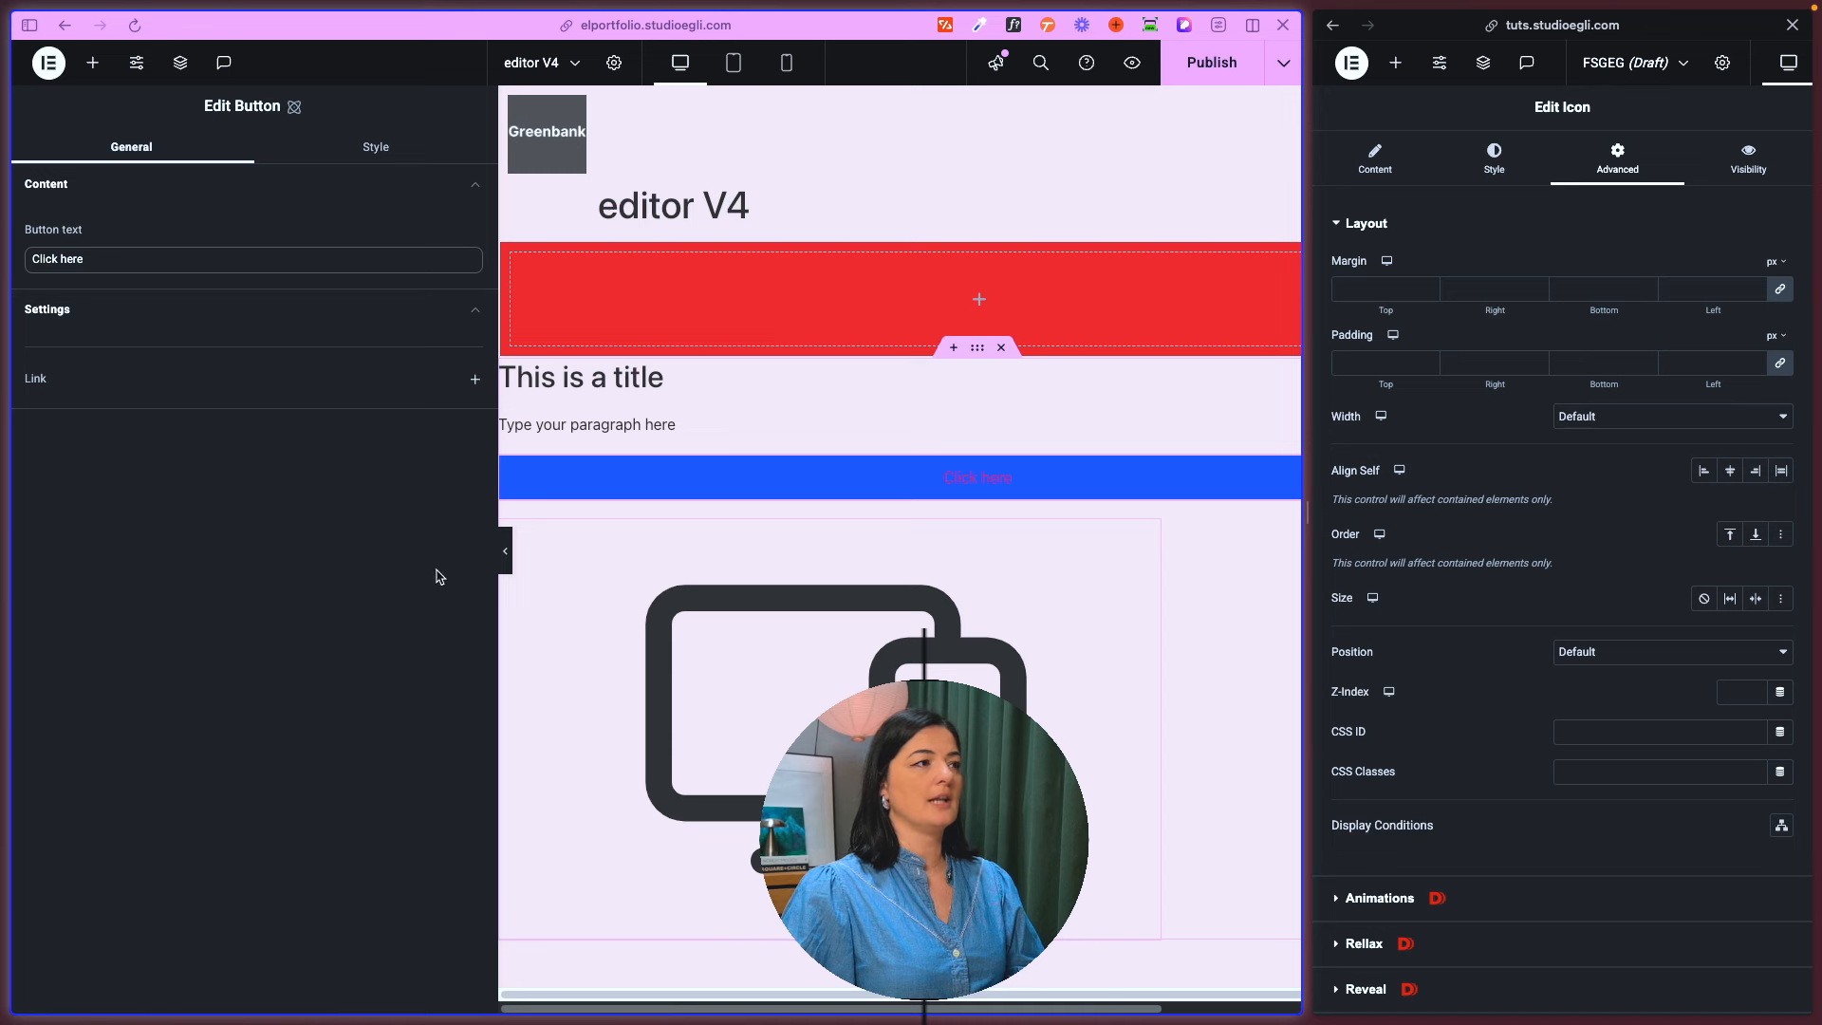
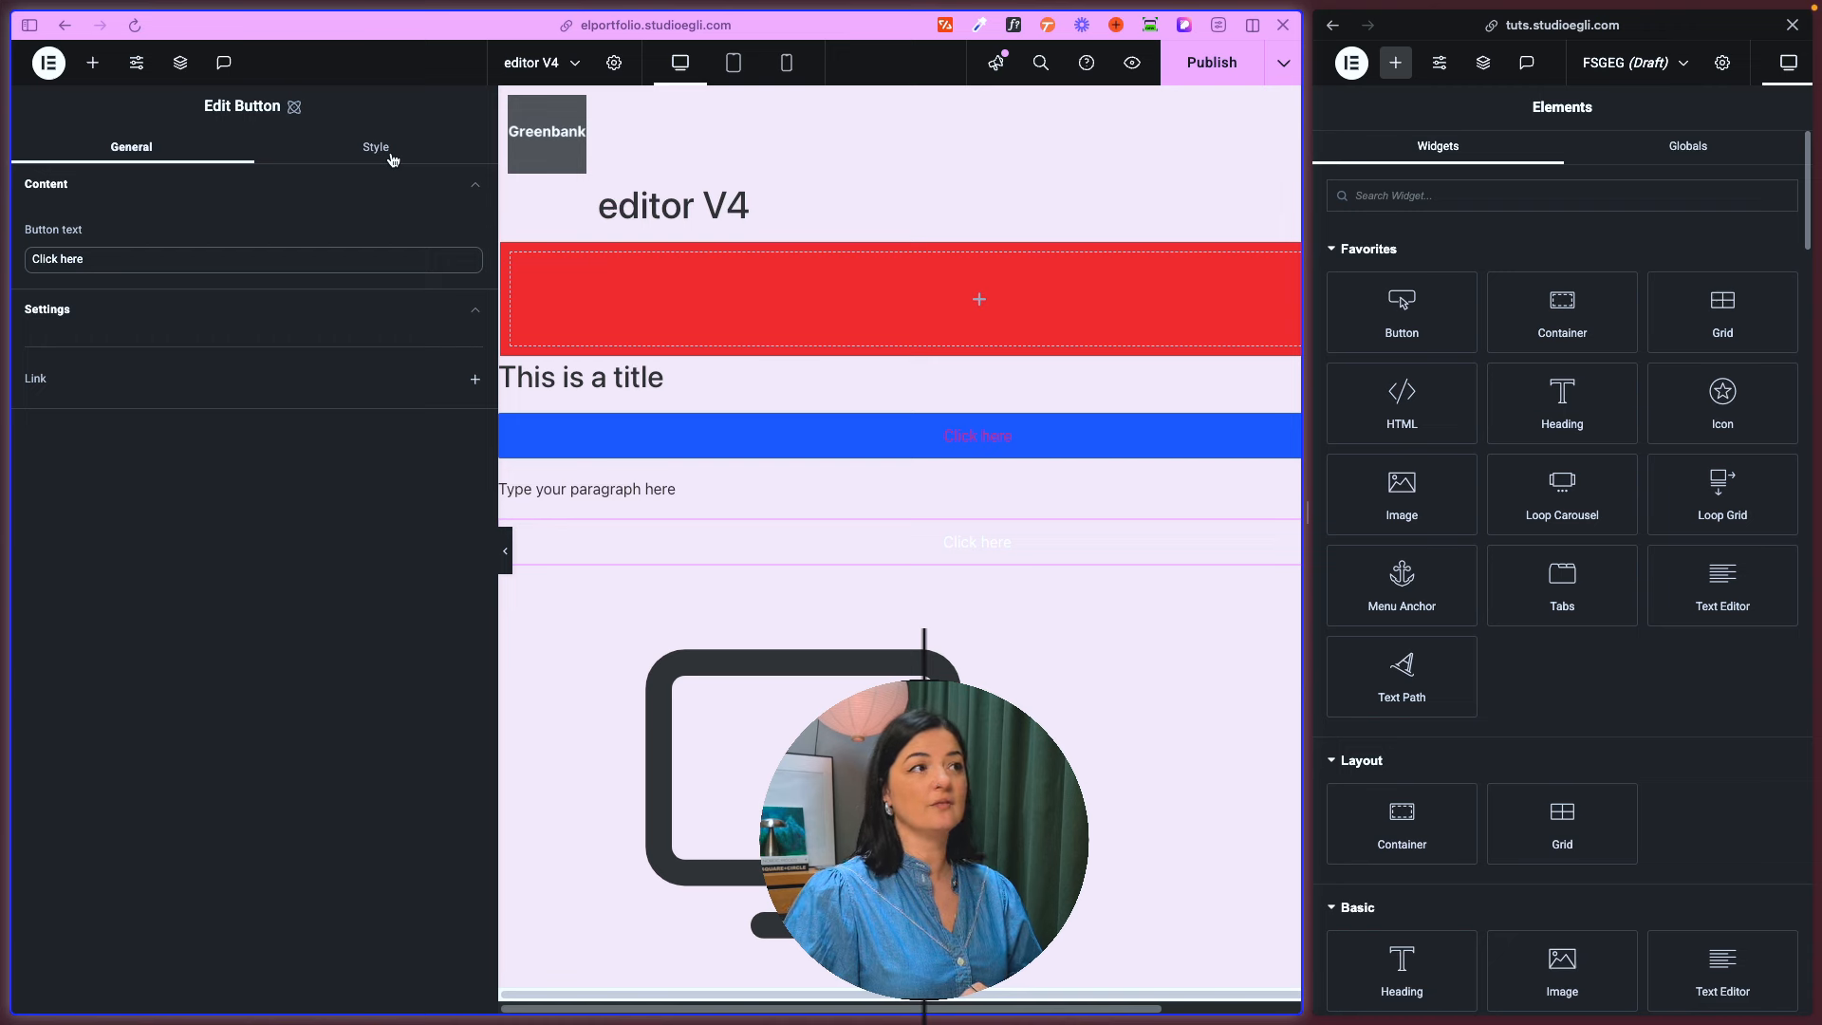
- Try the Block, Flex and inline-block displays on the new atomic Button and settle on inline-flex
click(393, 159)
click(198, 368)
click(176, 324)
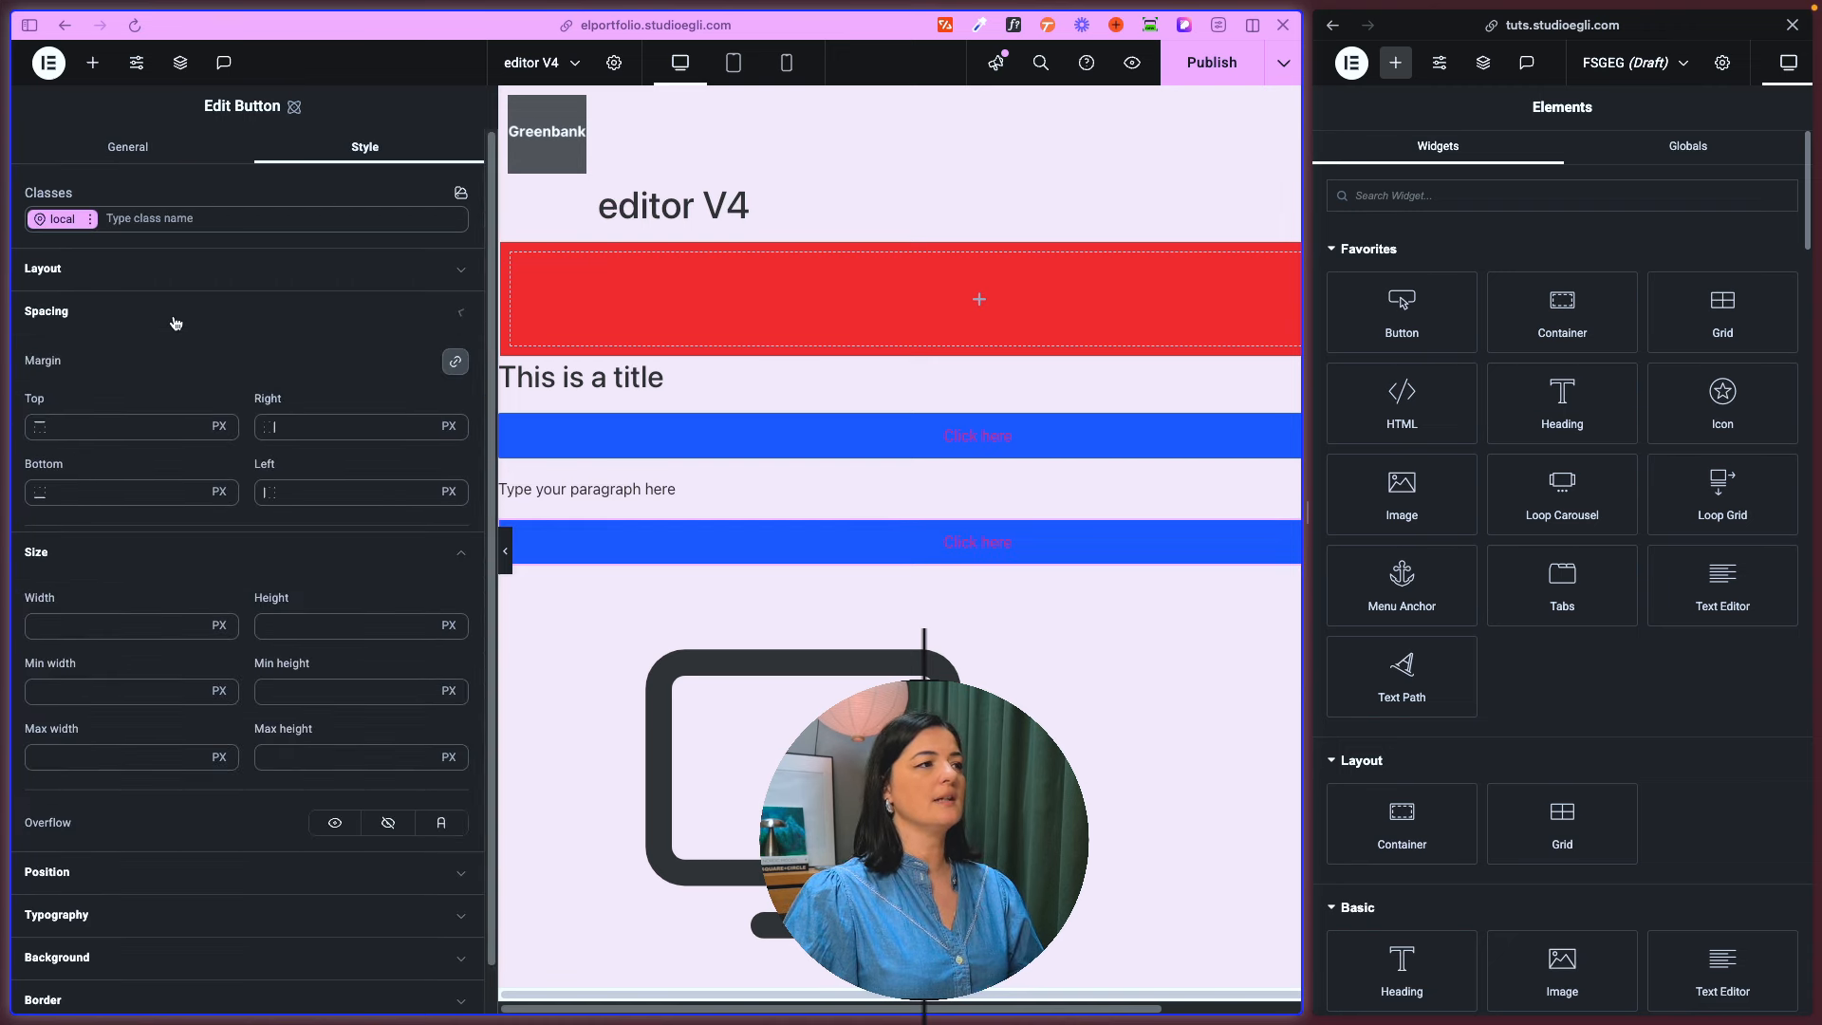
click(165, 279)
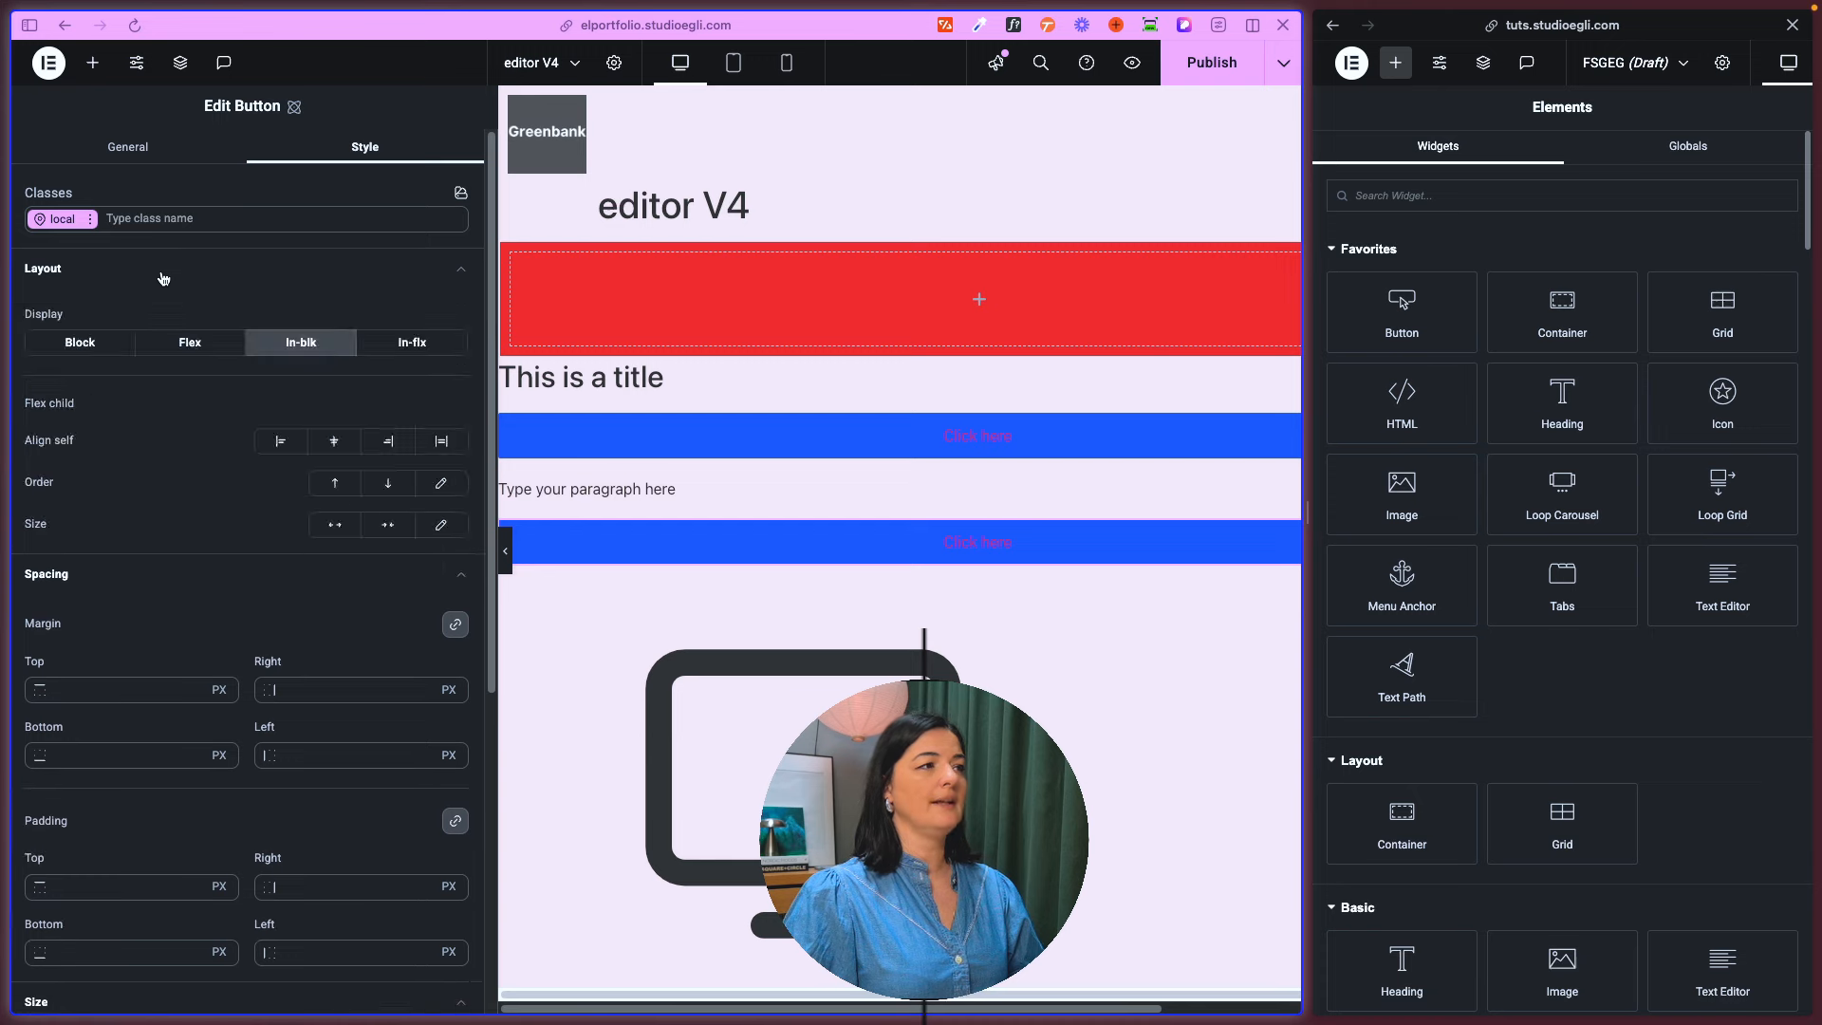
click(110, 343)
click(190, 342)
click(289, 346)
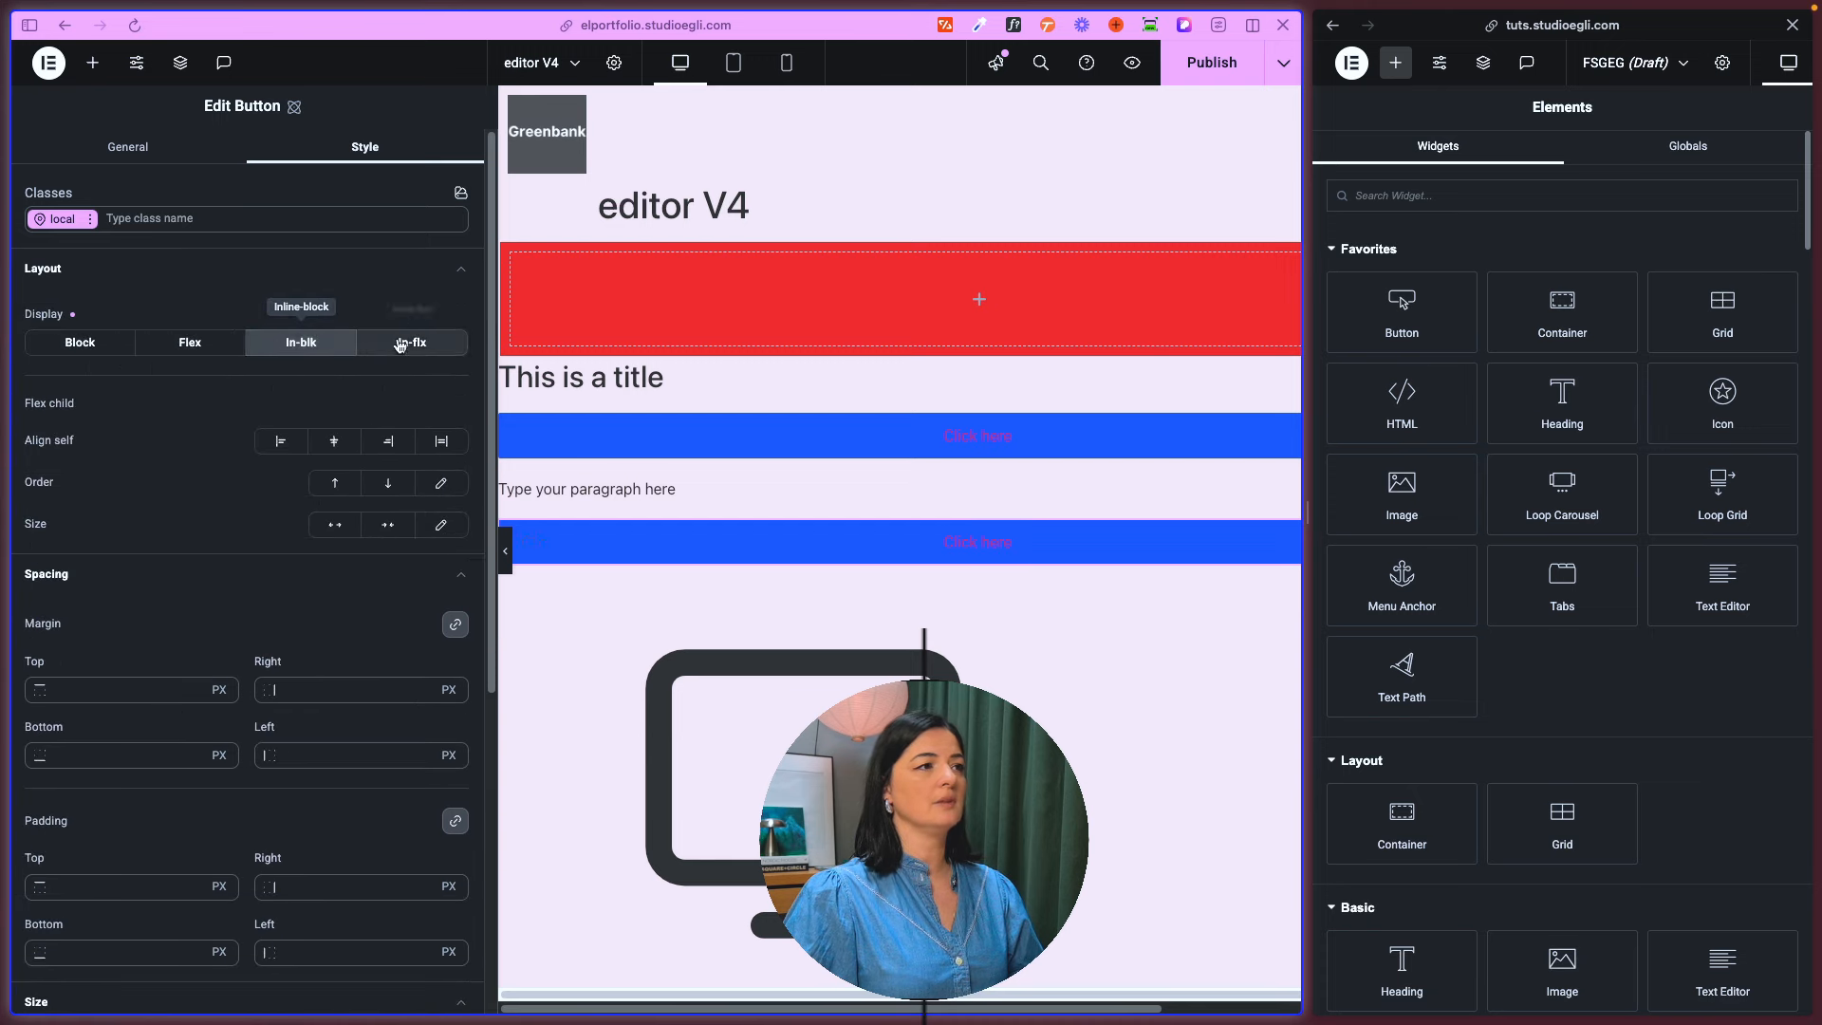
click(175, 348)
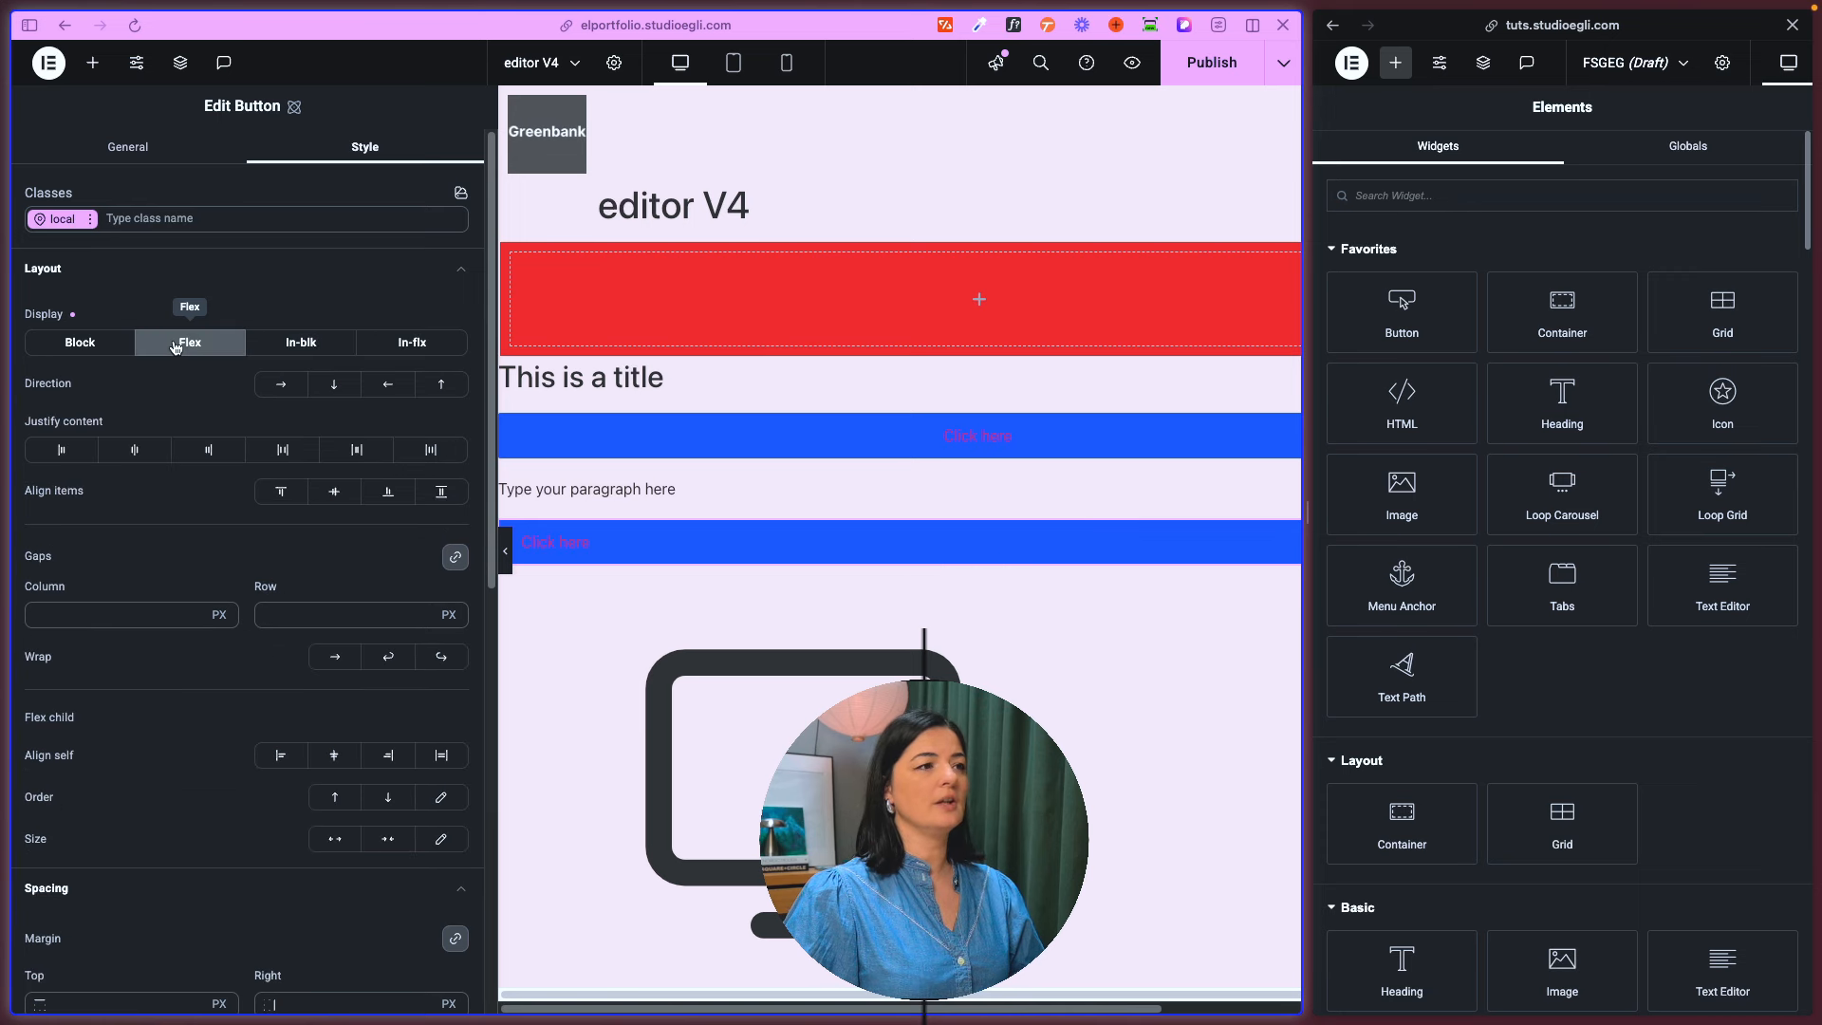
click(80, 343)
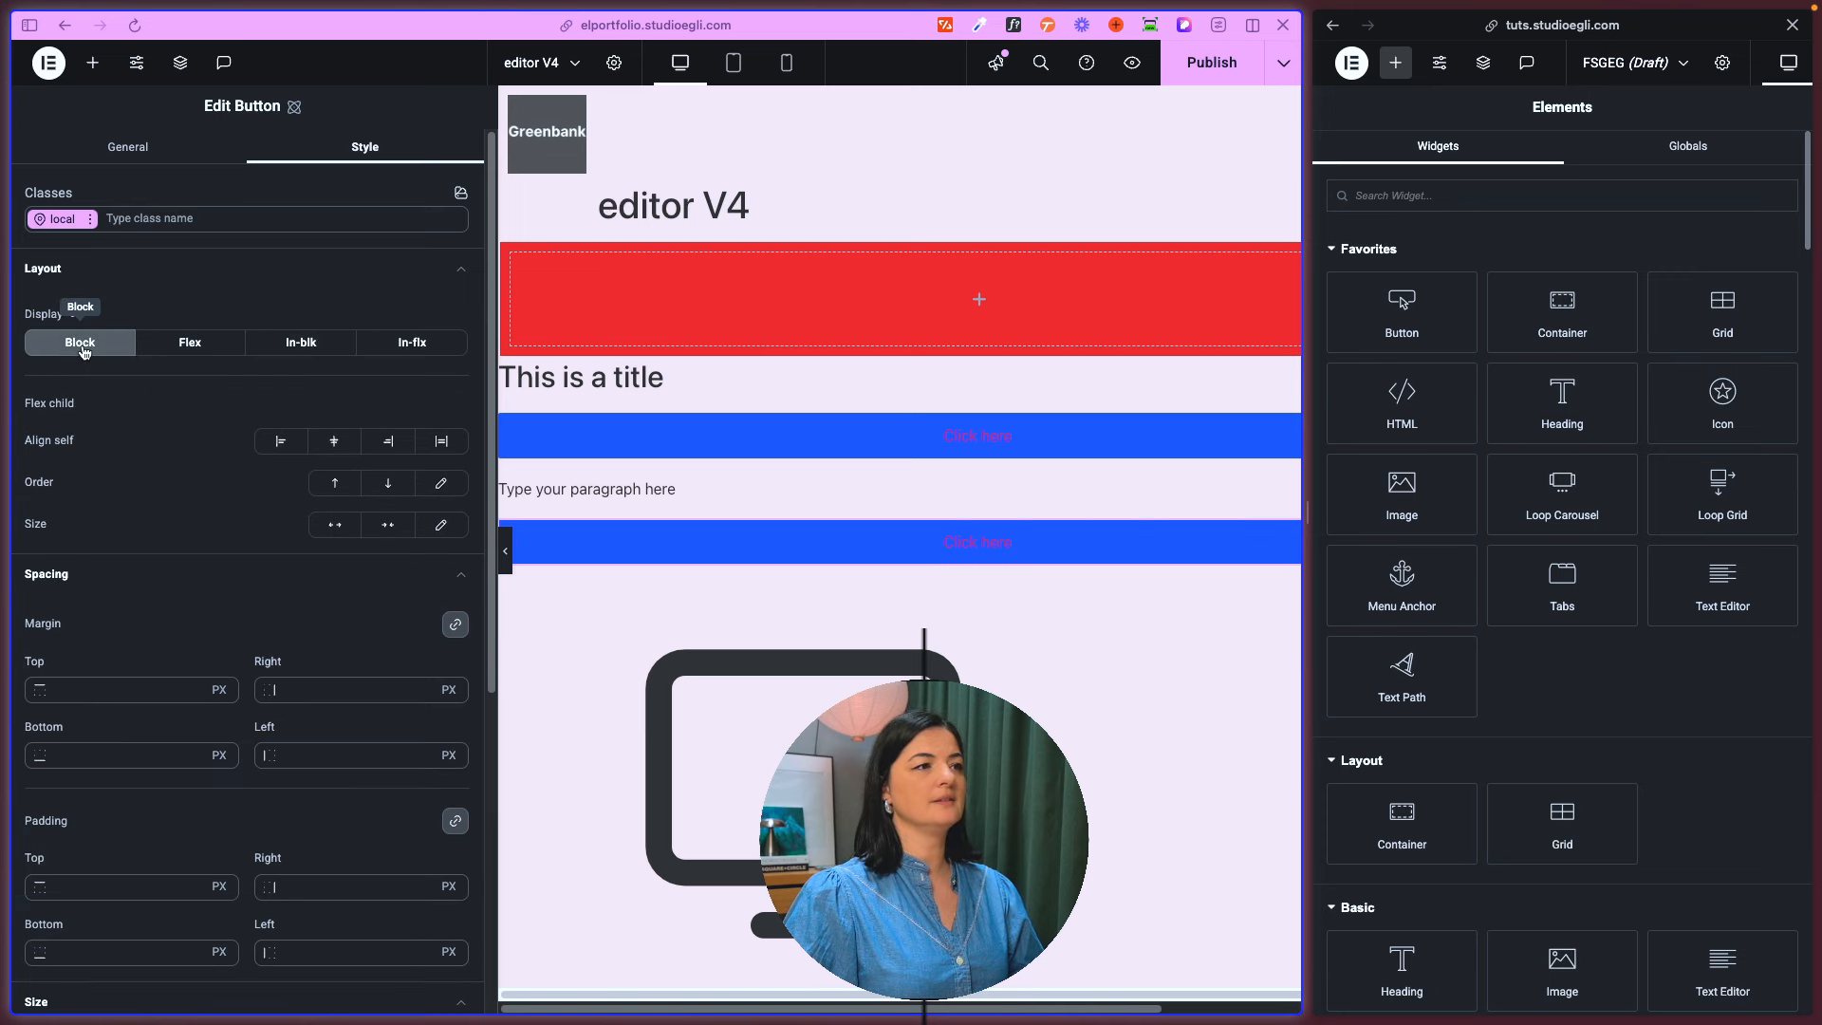
click(297, 353)
click(415, 351)
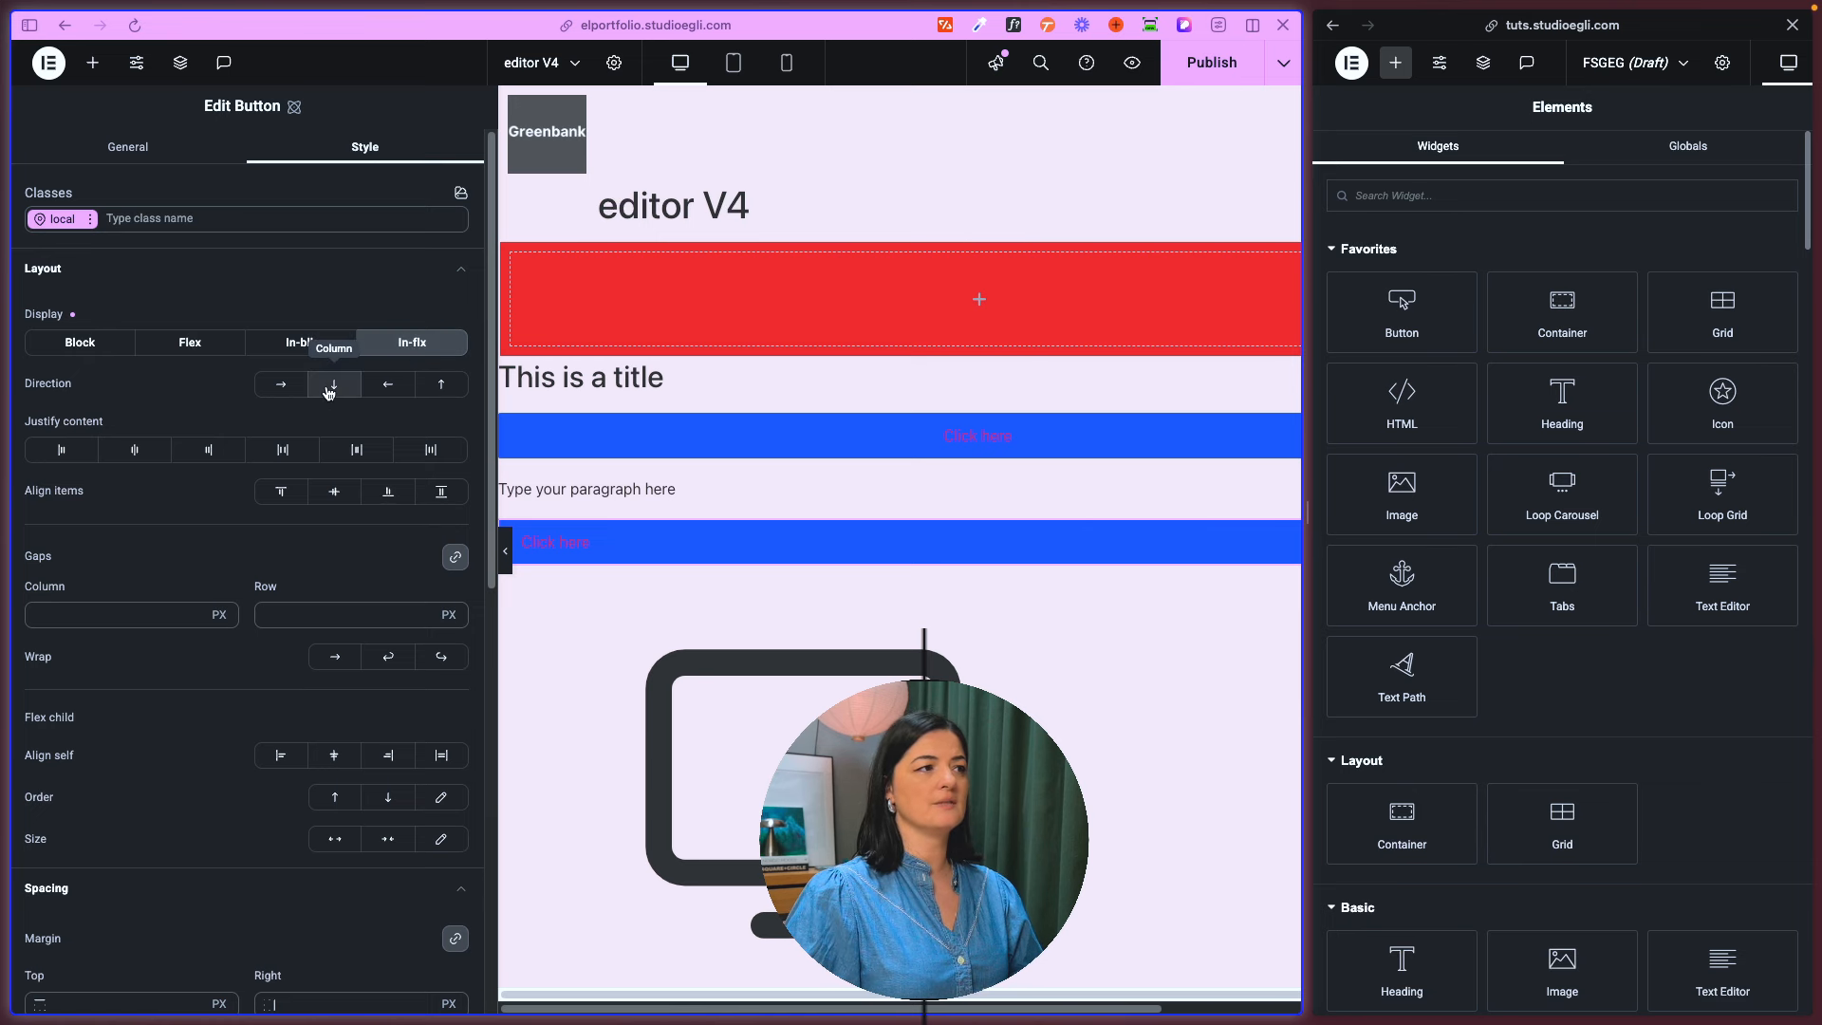
- Try centering the Button's justified content, and set its align items to center
click(133, 451)
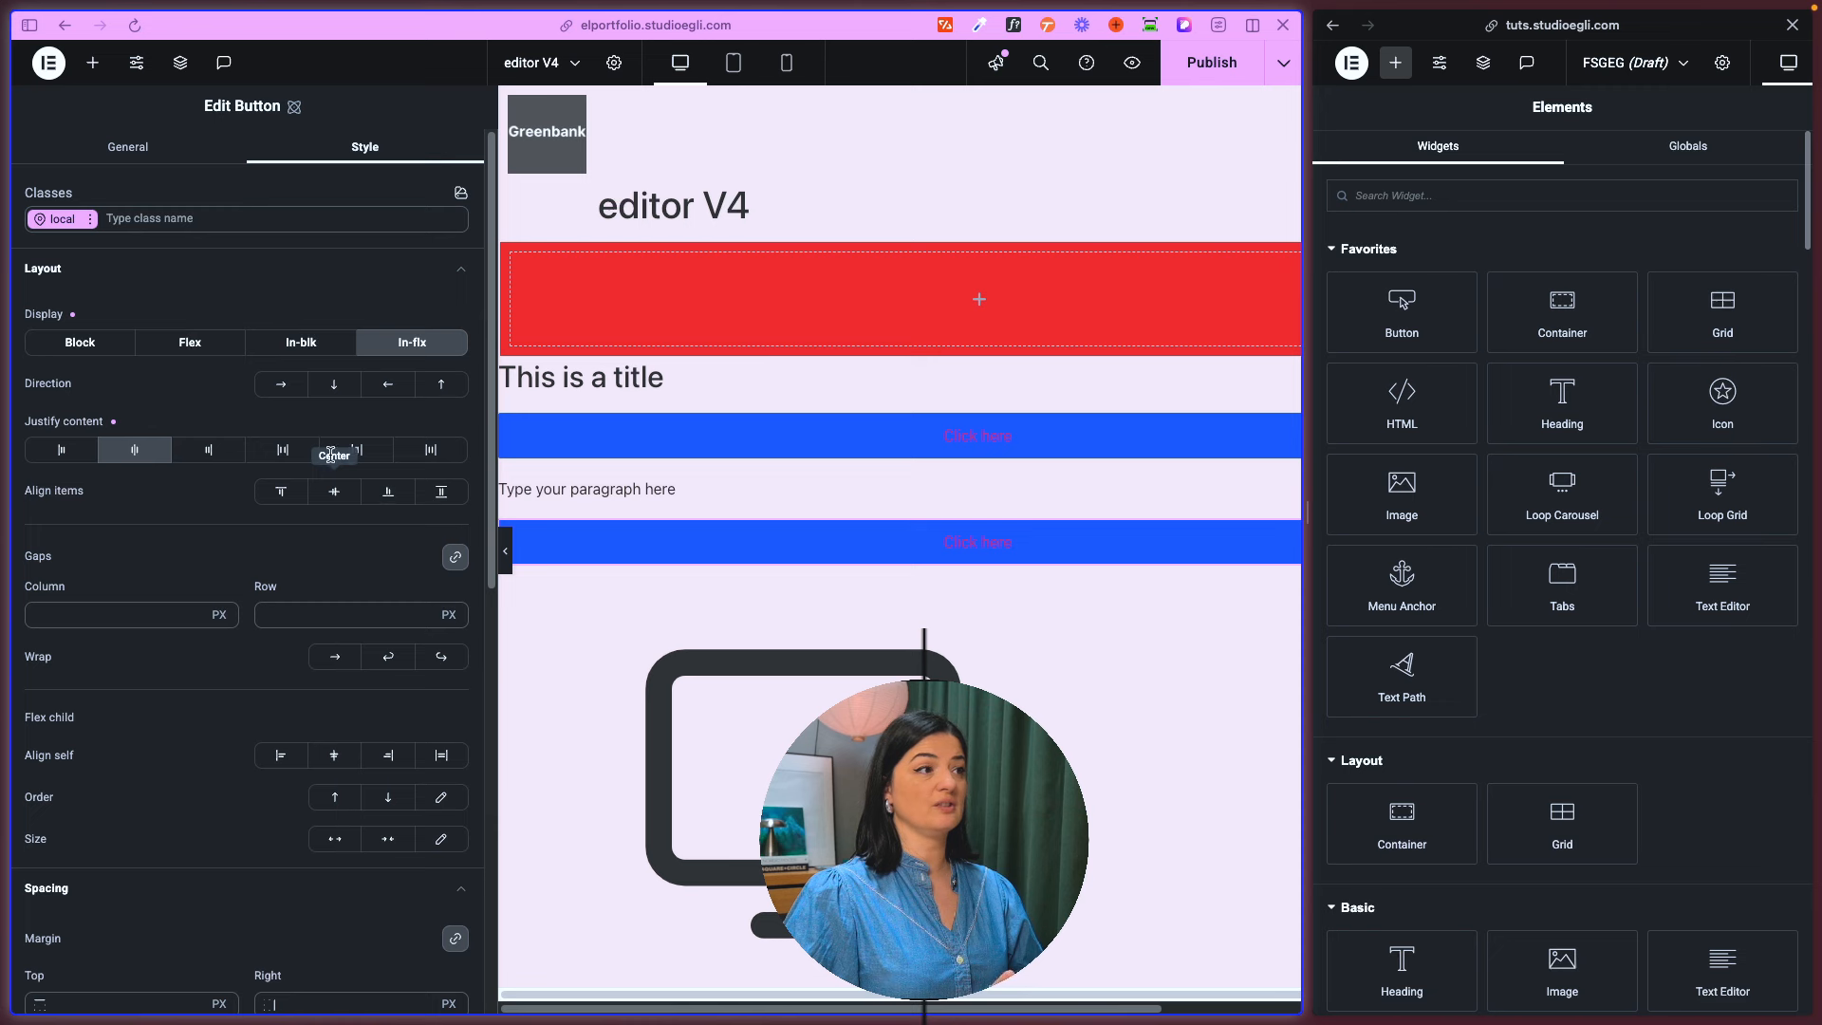
click(334, 491)
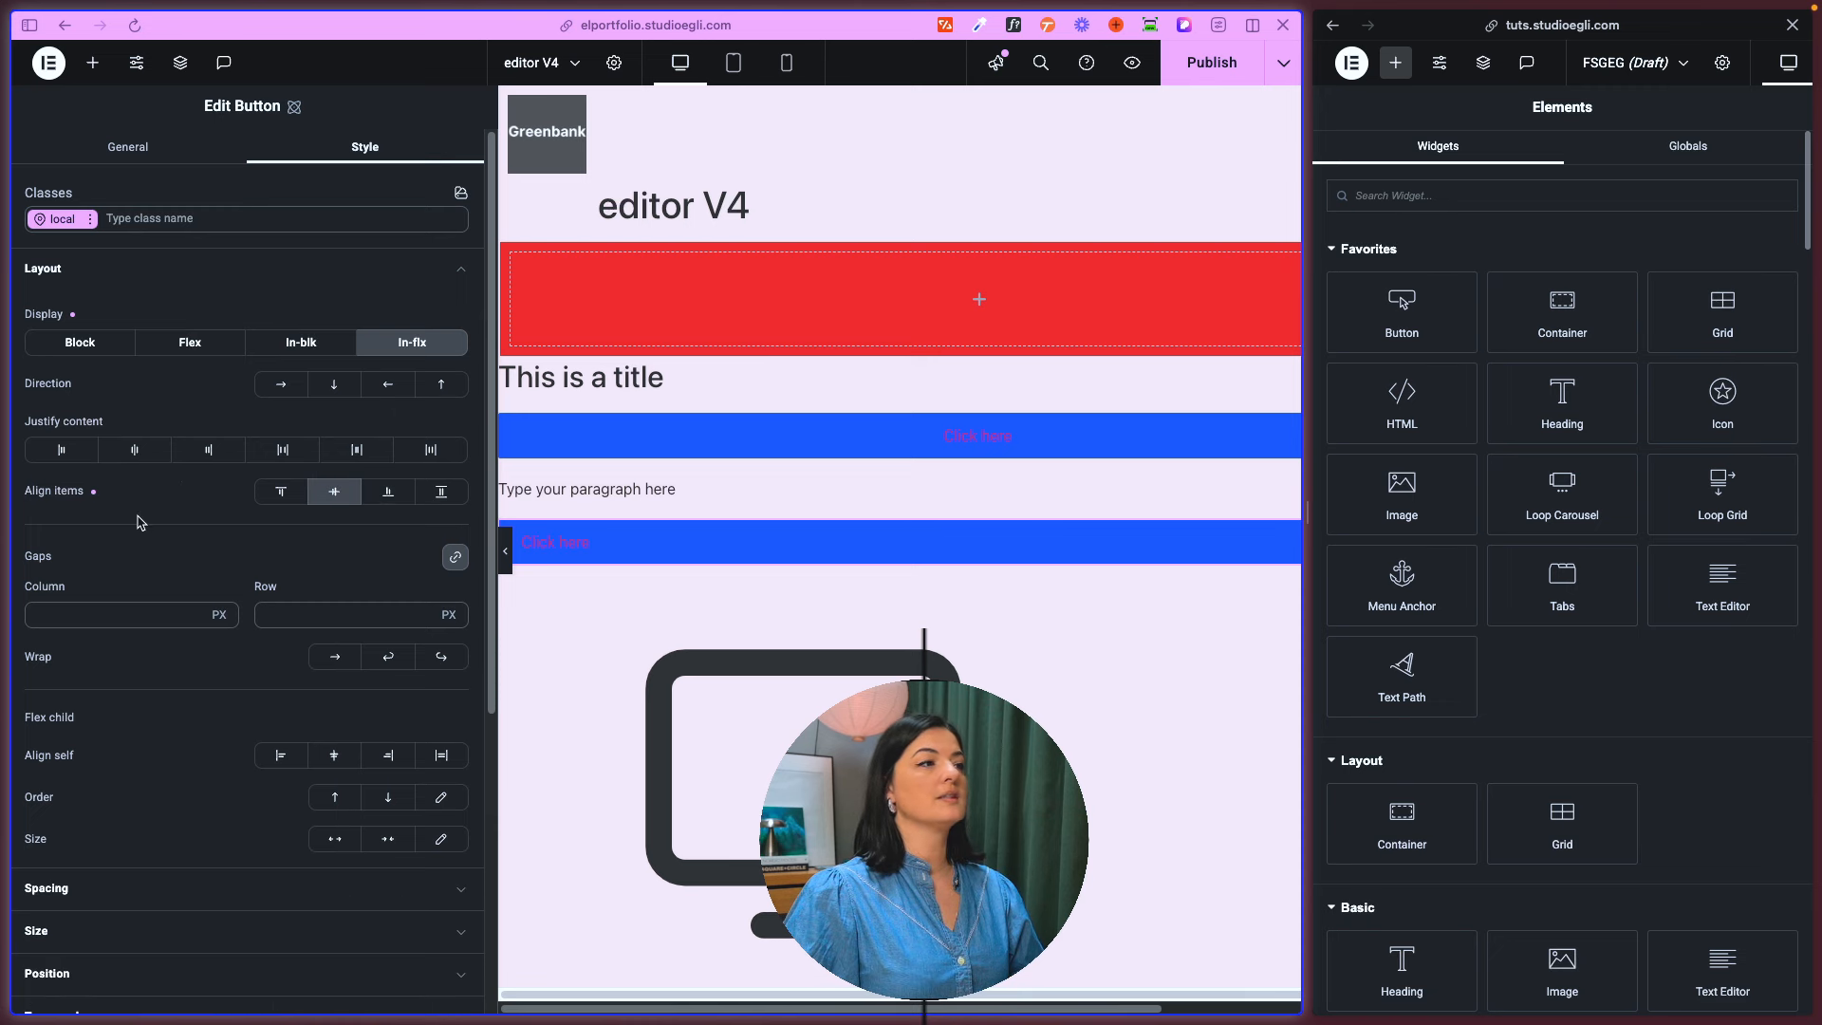
click(84, 270)
click(84, 270)
- Try the end, stretch and start self-alignments on the Button and settle on center
scroll(187, 741, down, 3)
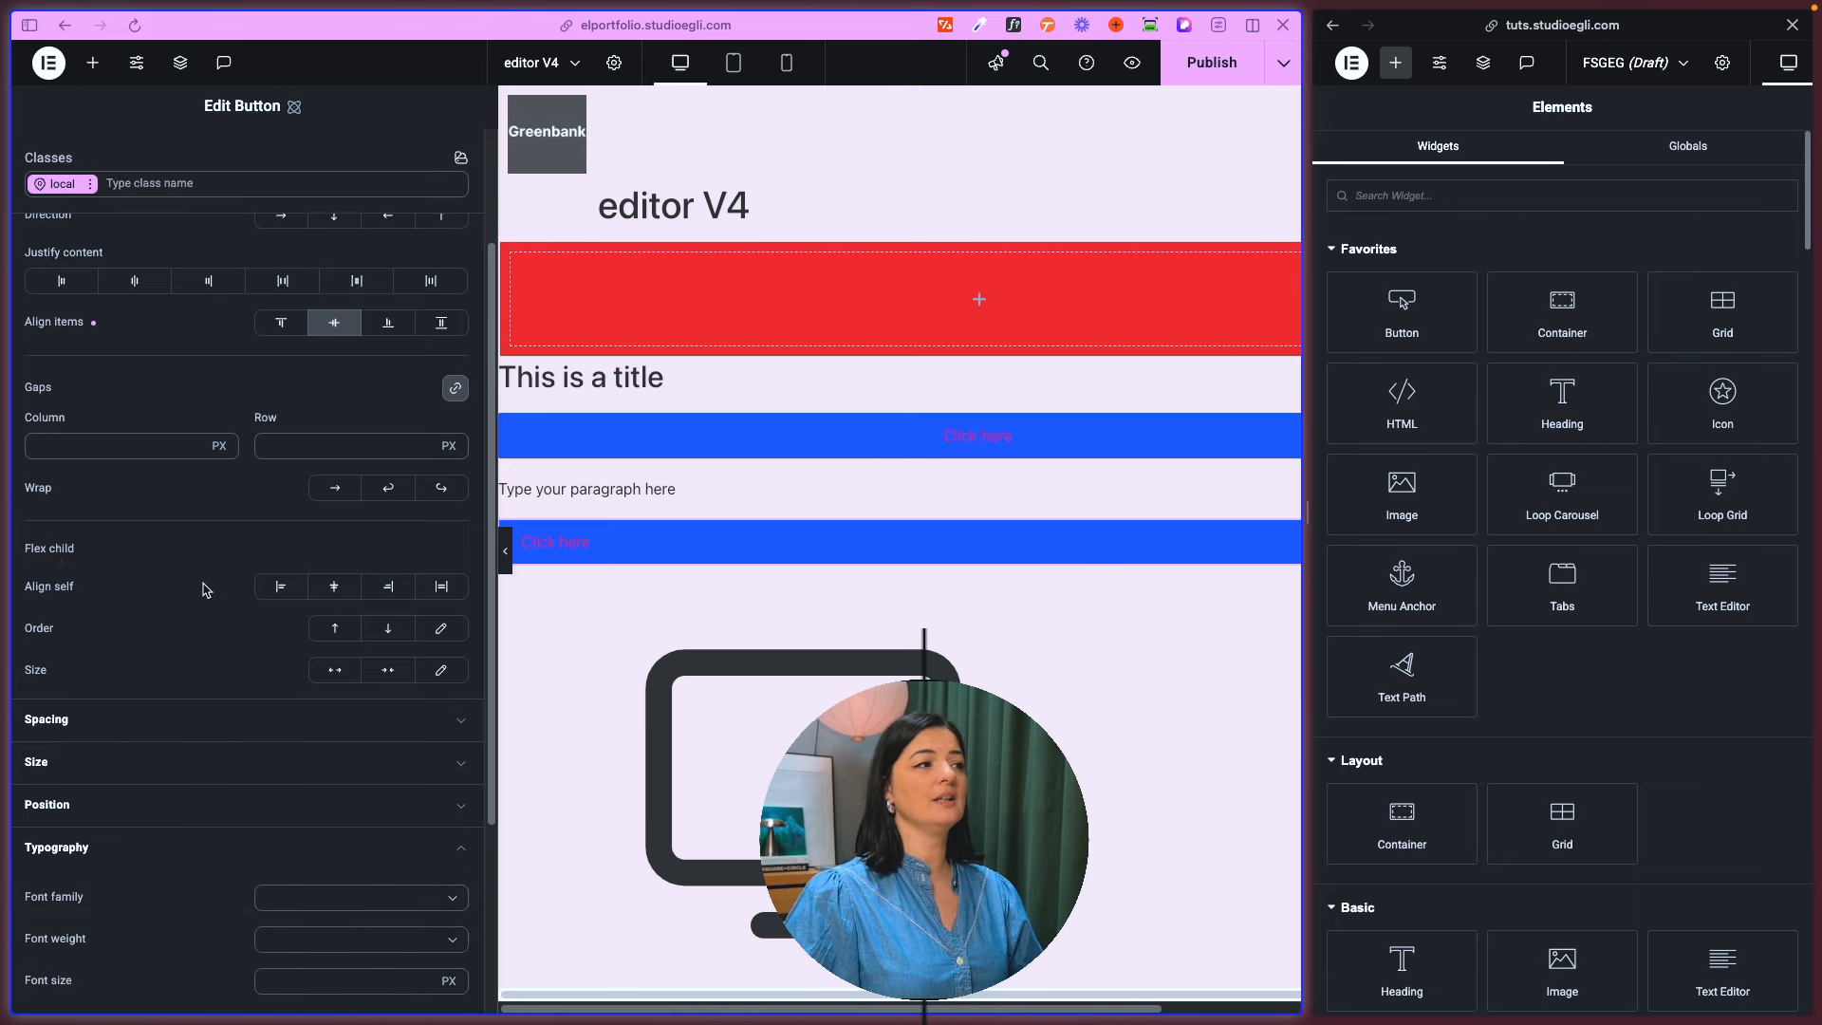
click(346, 595)
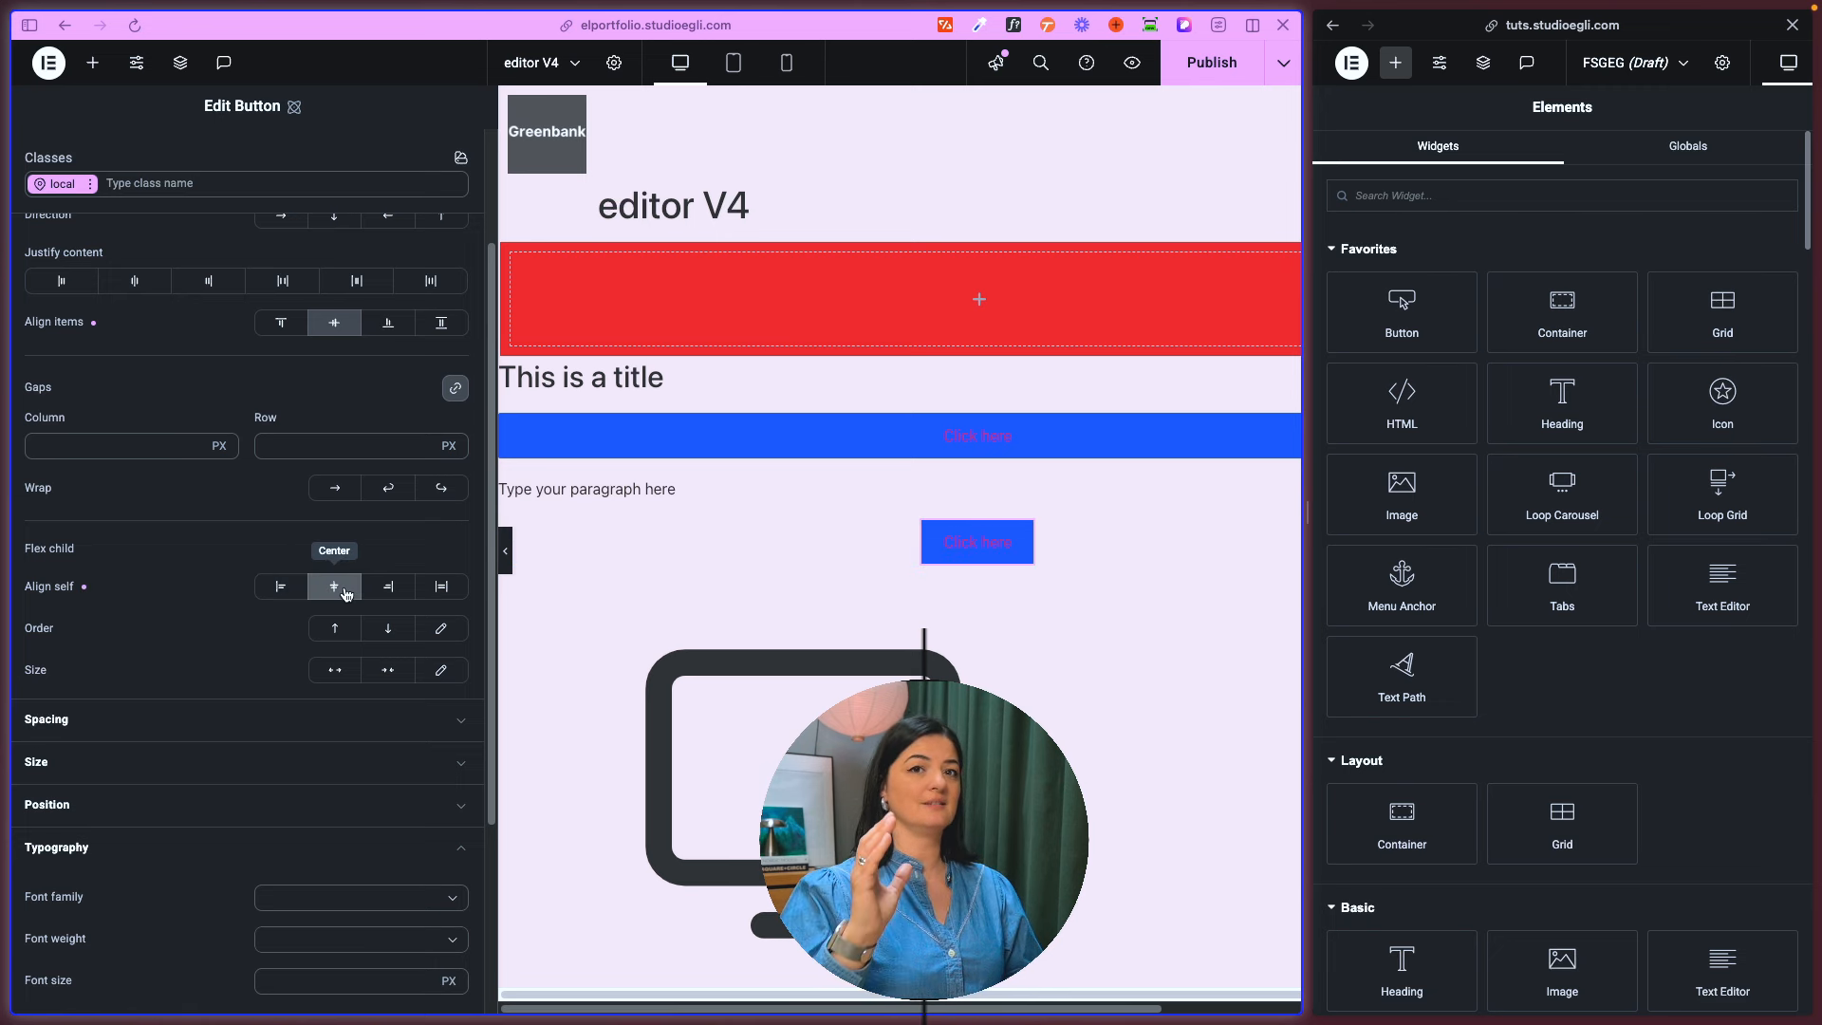
click(378, 596)
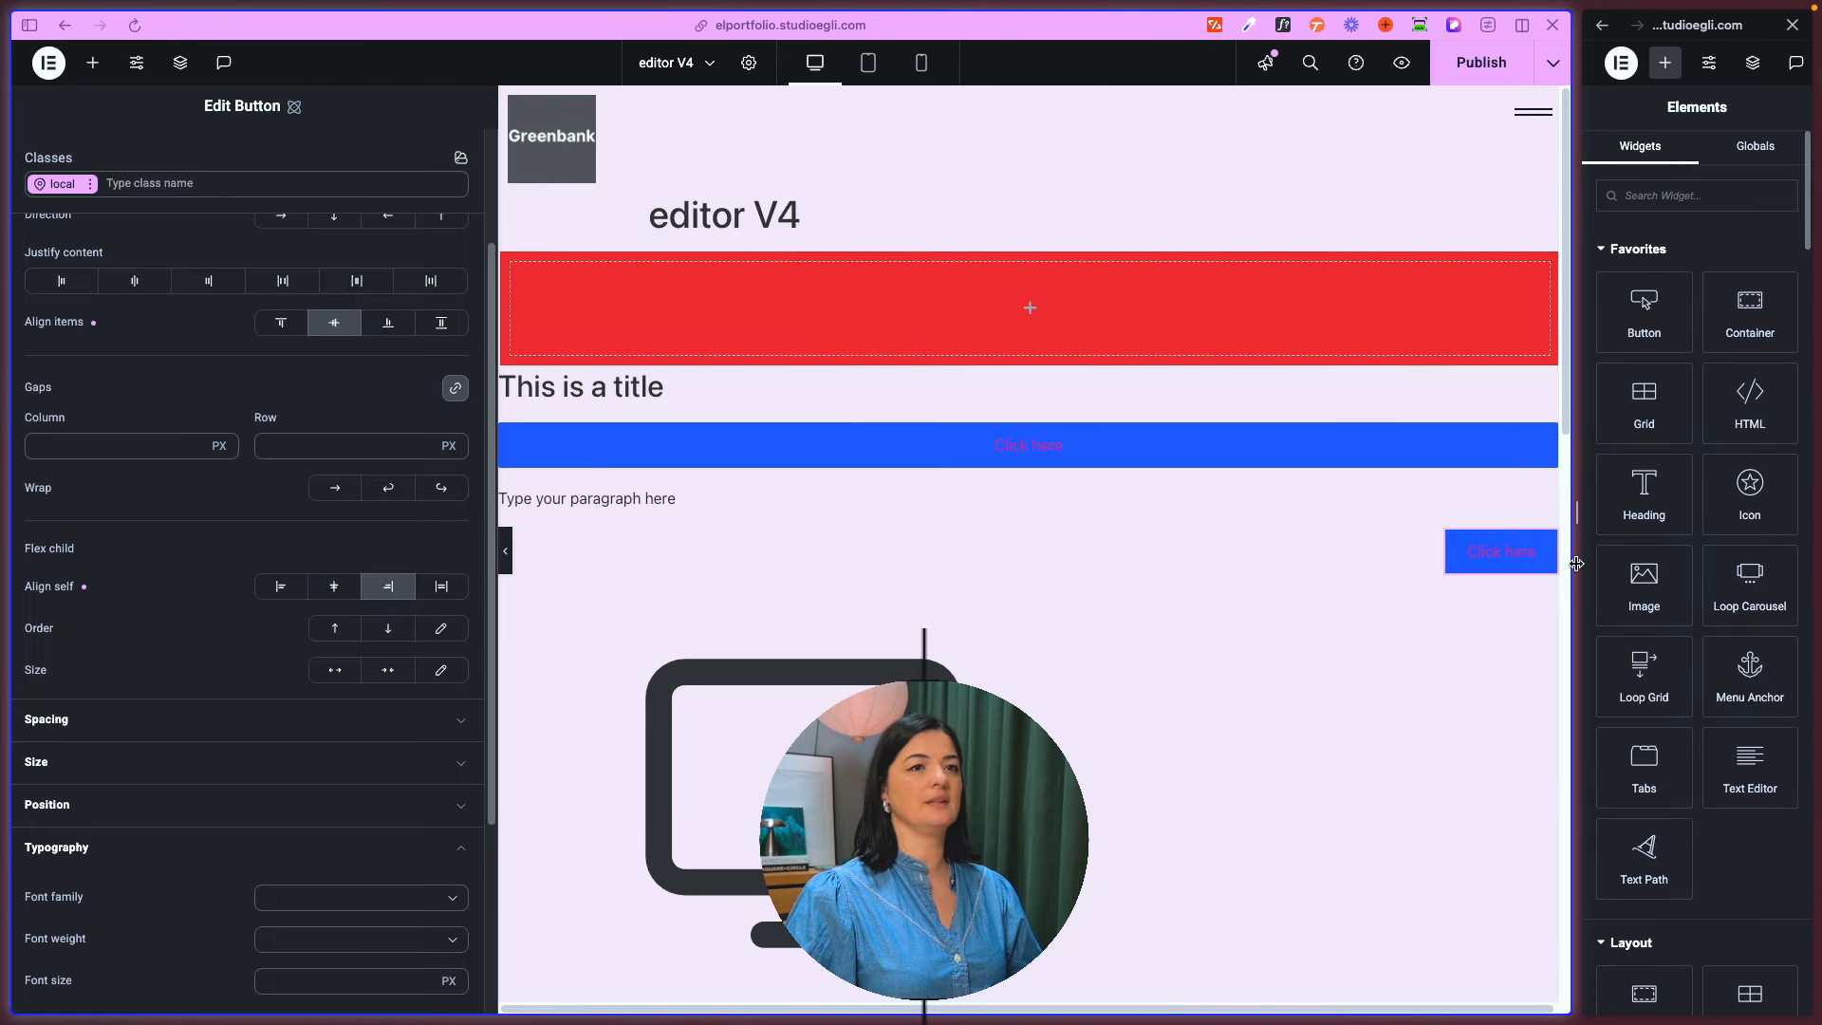
click(437, 590)
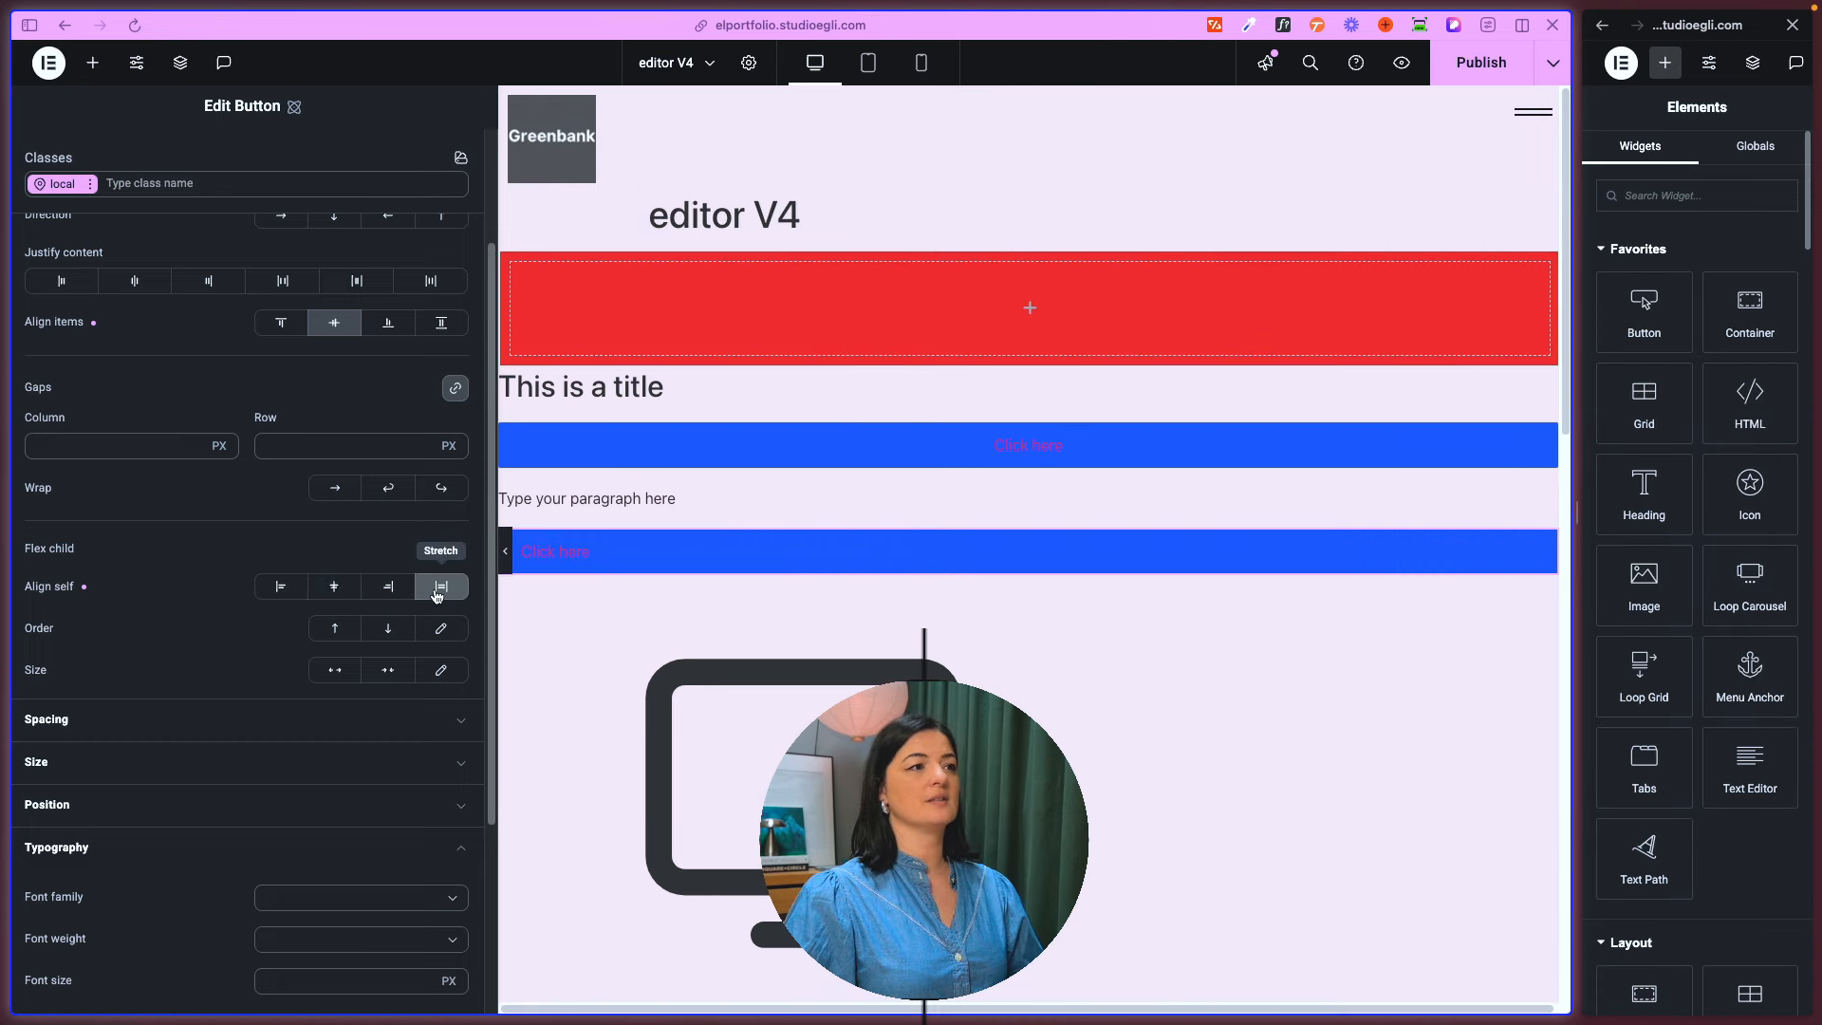
click(296, 589)
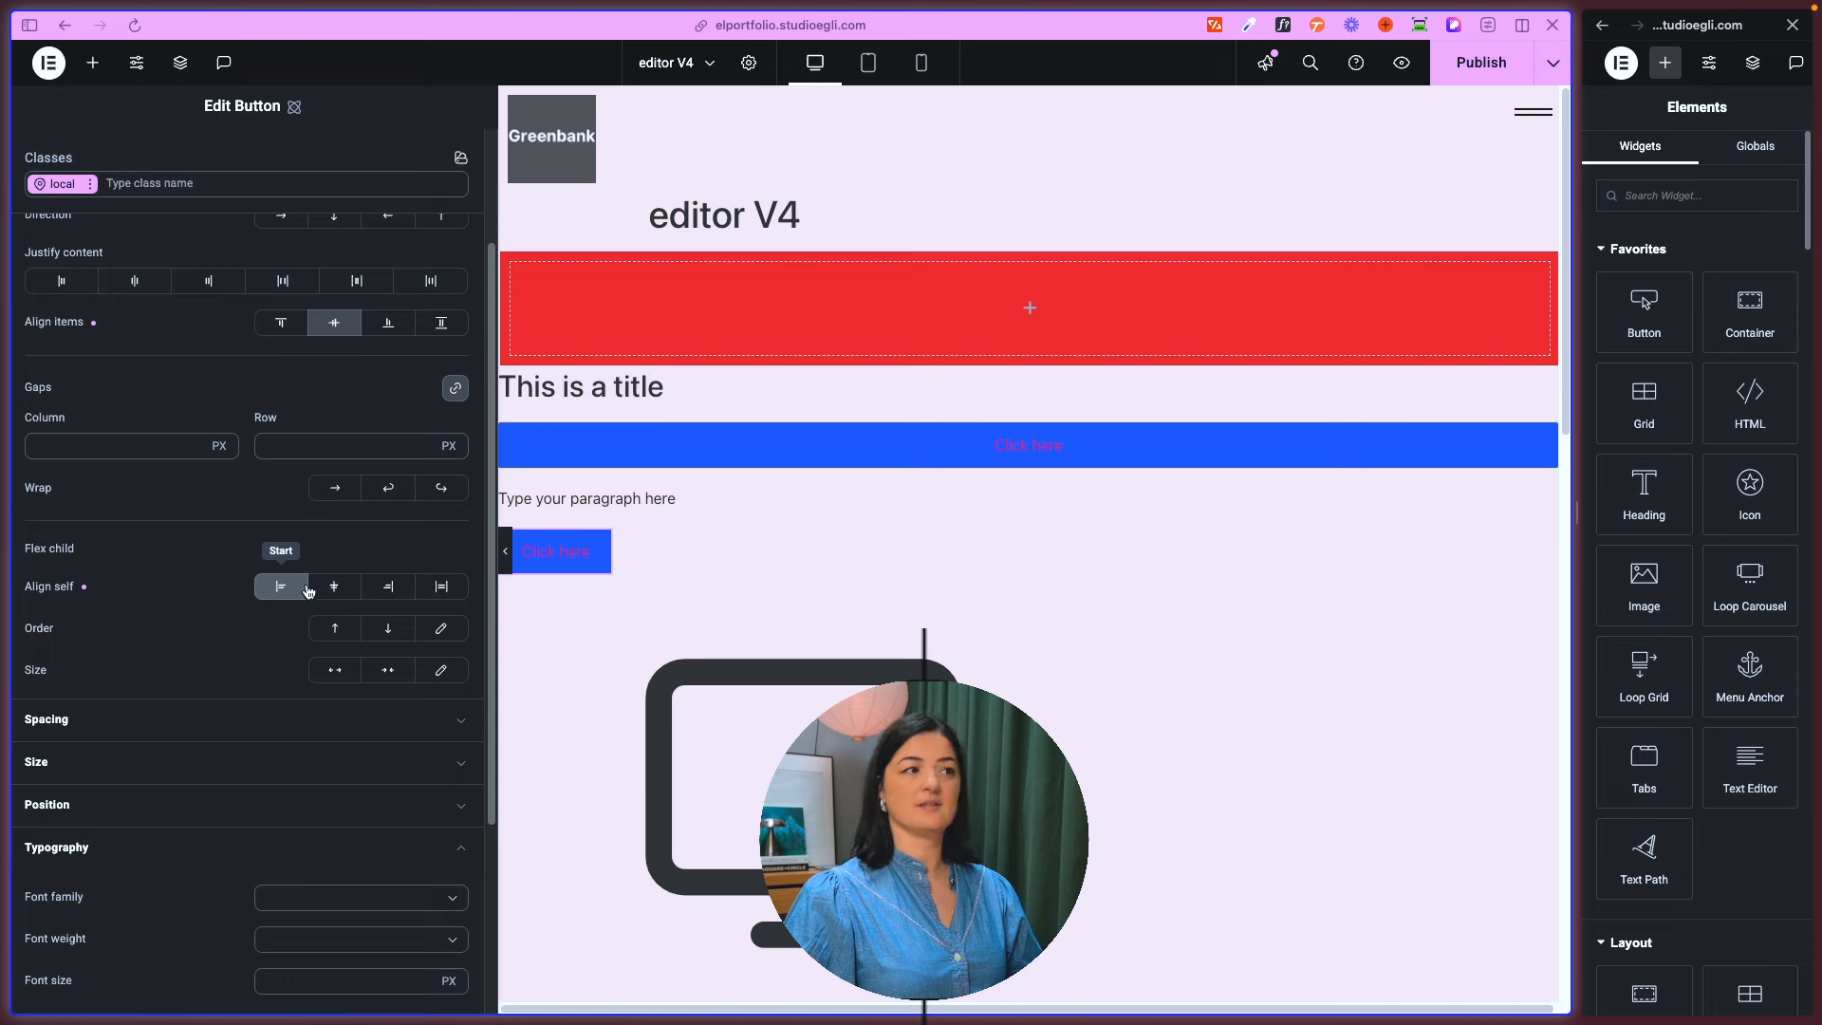
click(334, 587)
- Order the Button first among the elements of its parent container
click(335, 628)
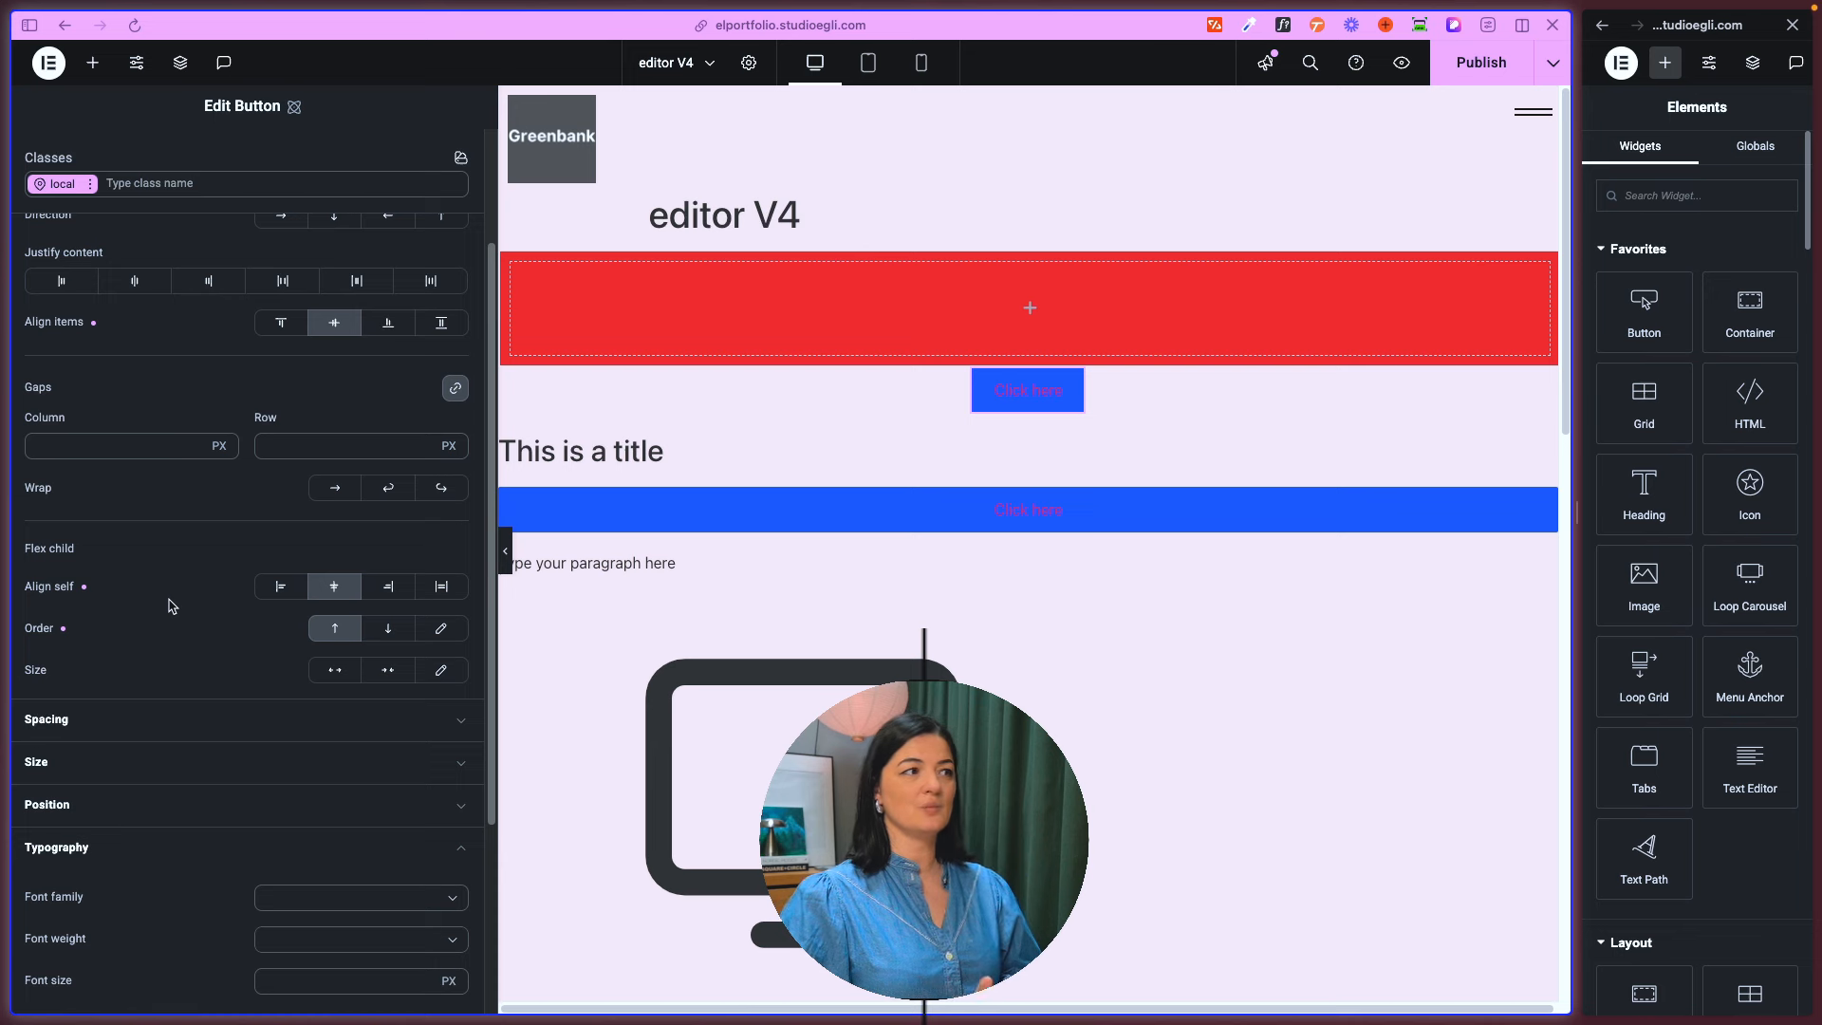
scroll(140, 552, up, 3)
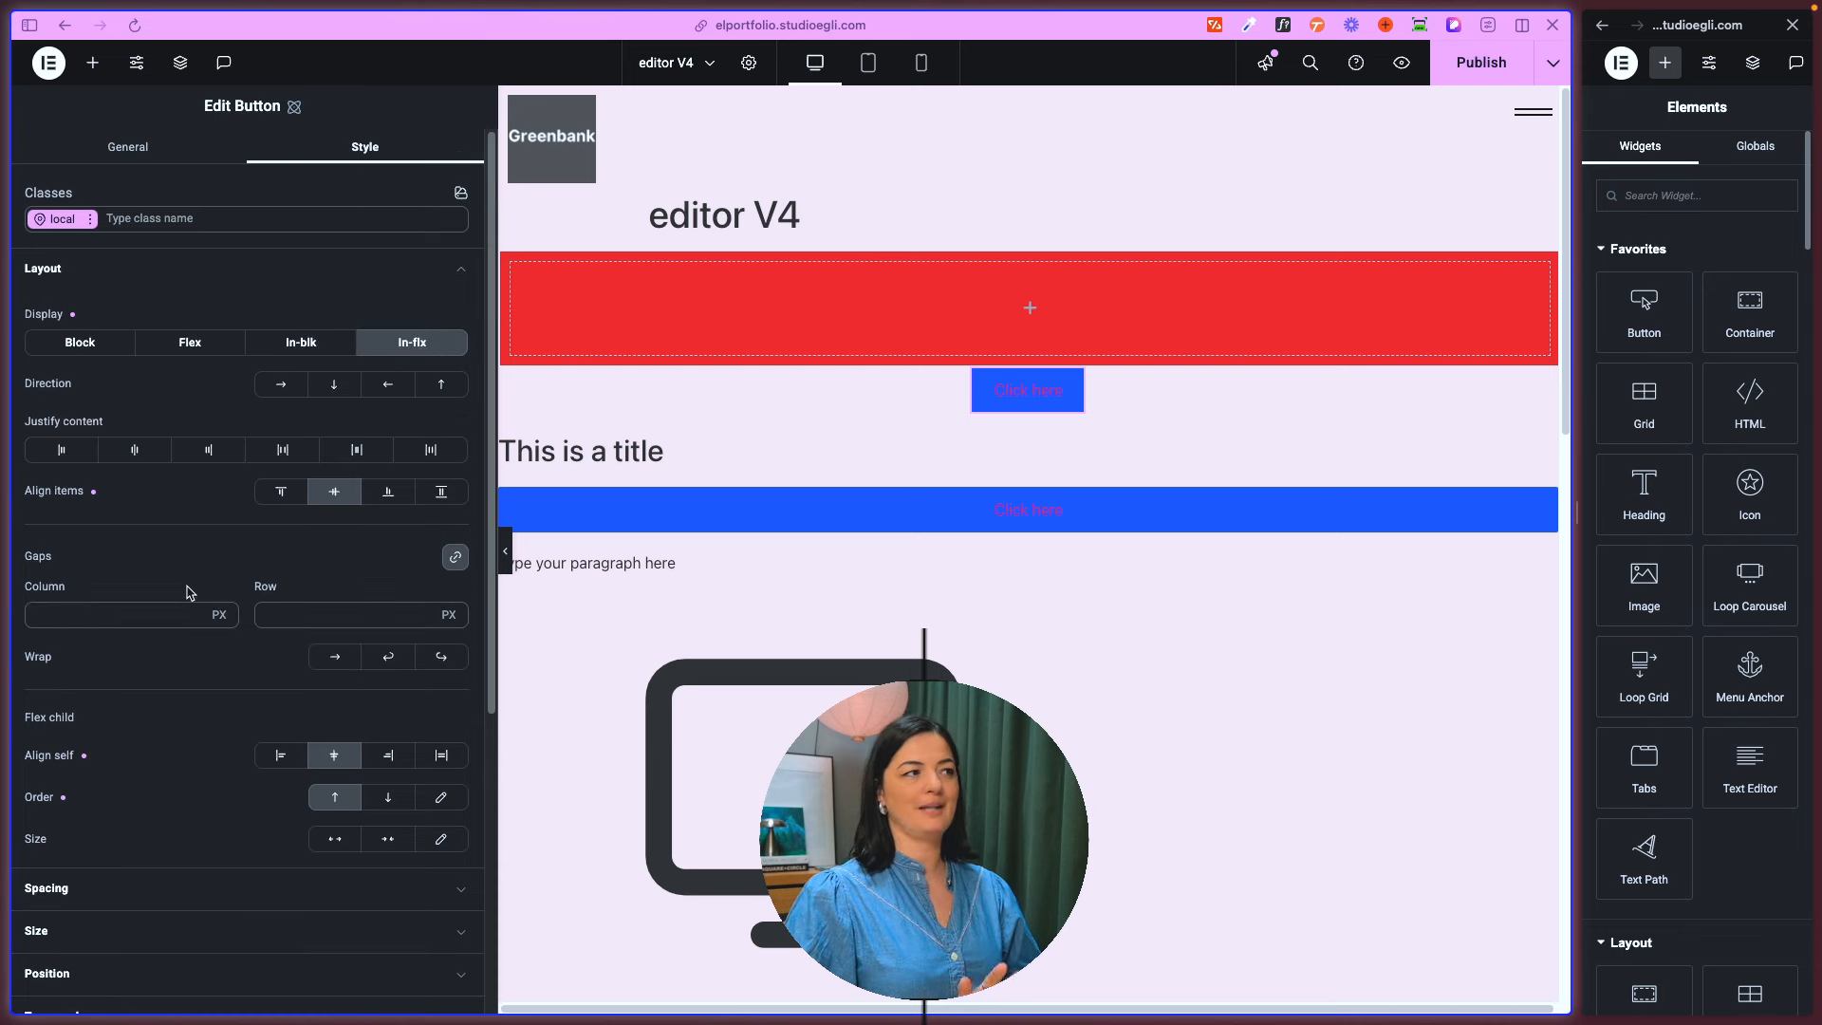
click(67, 269)
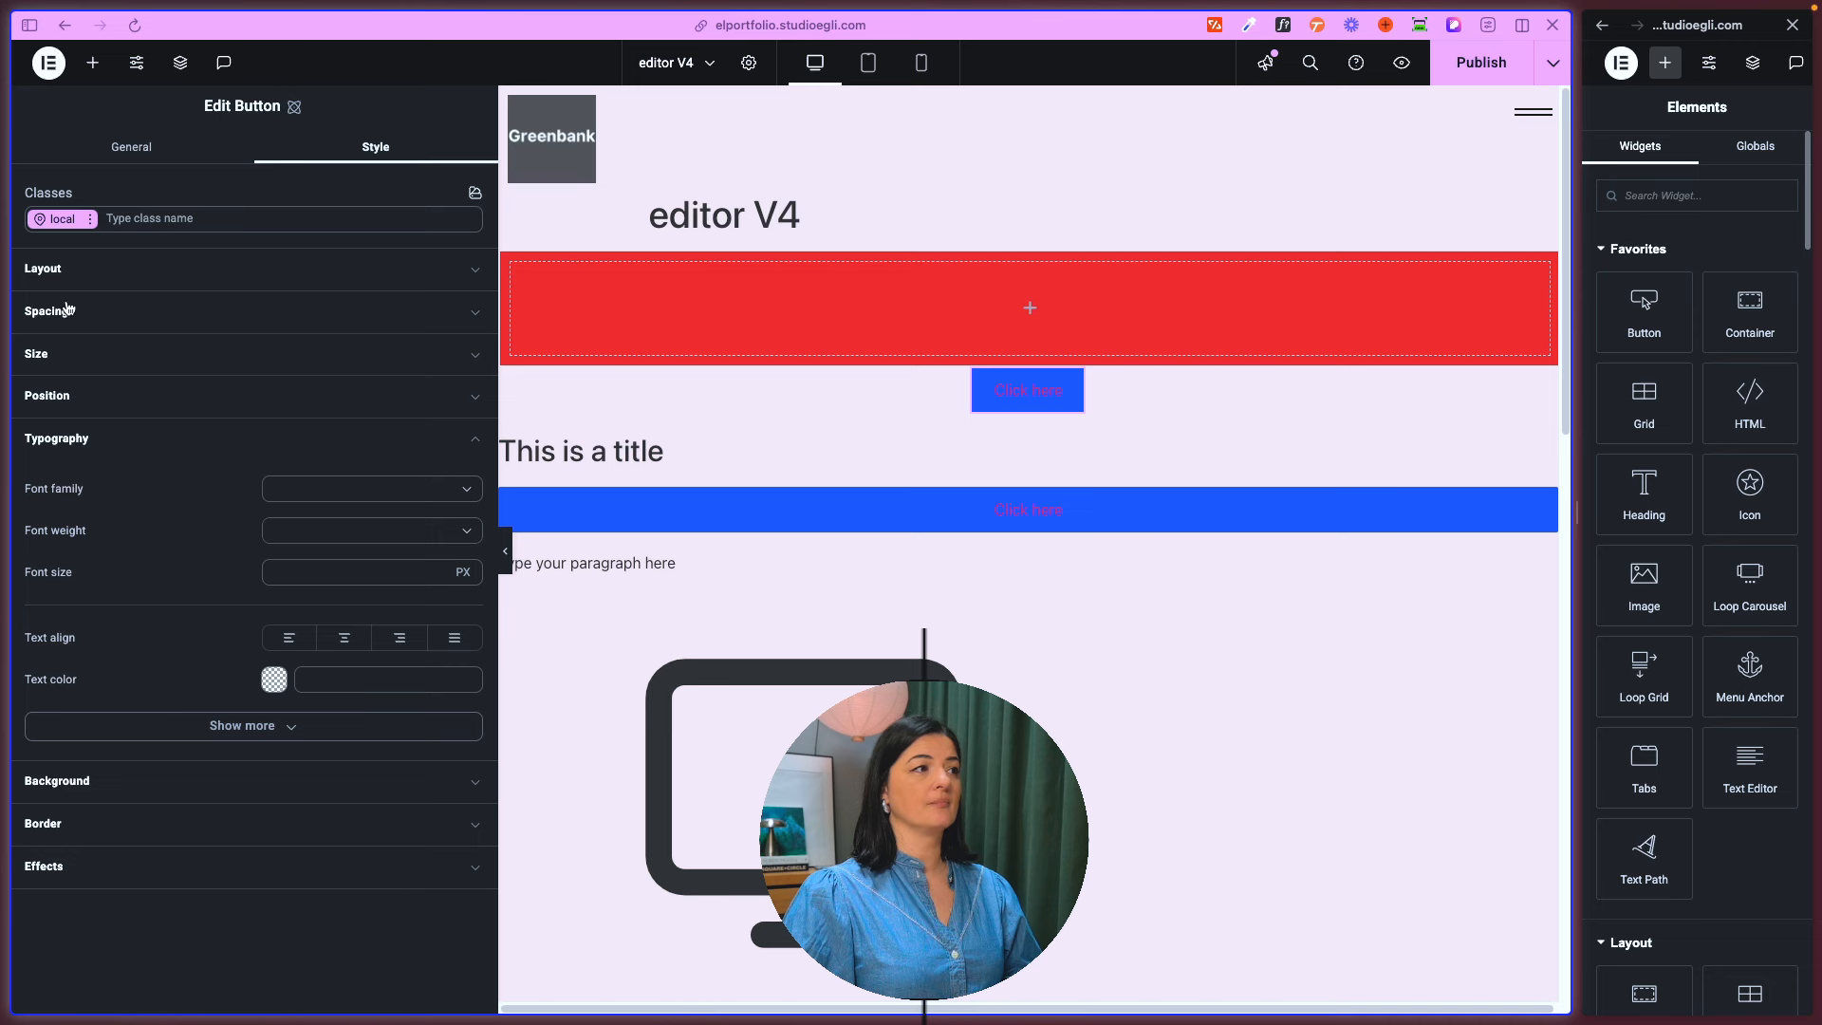
- Set the Button's font family to Arial and its font size to 3 rem
click(338, 490)
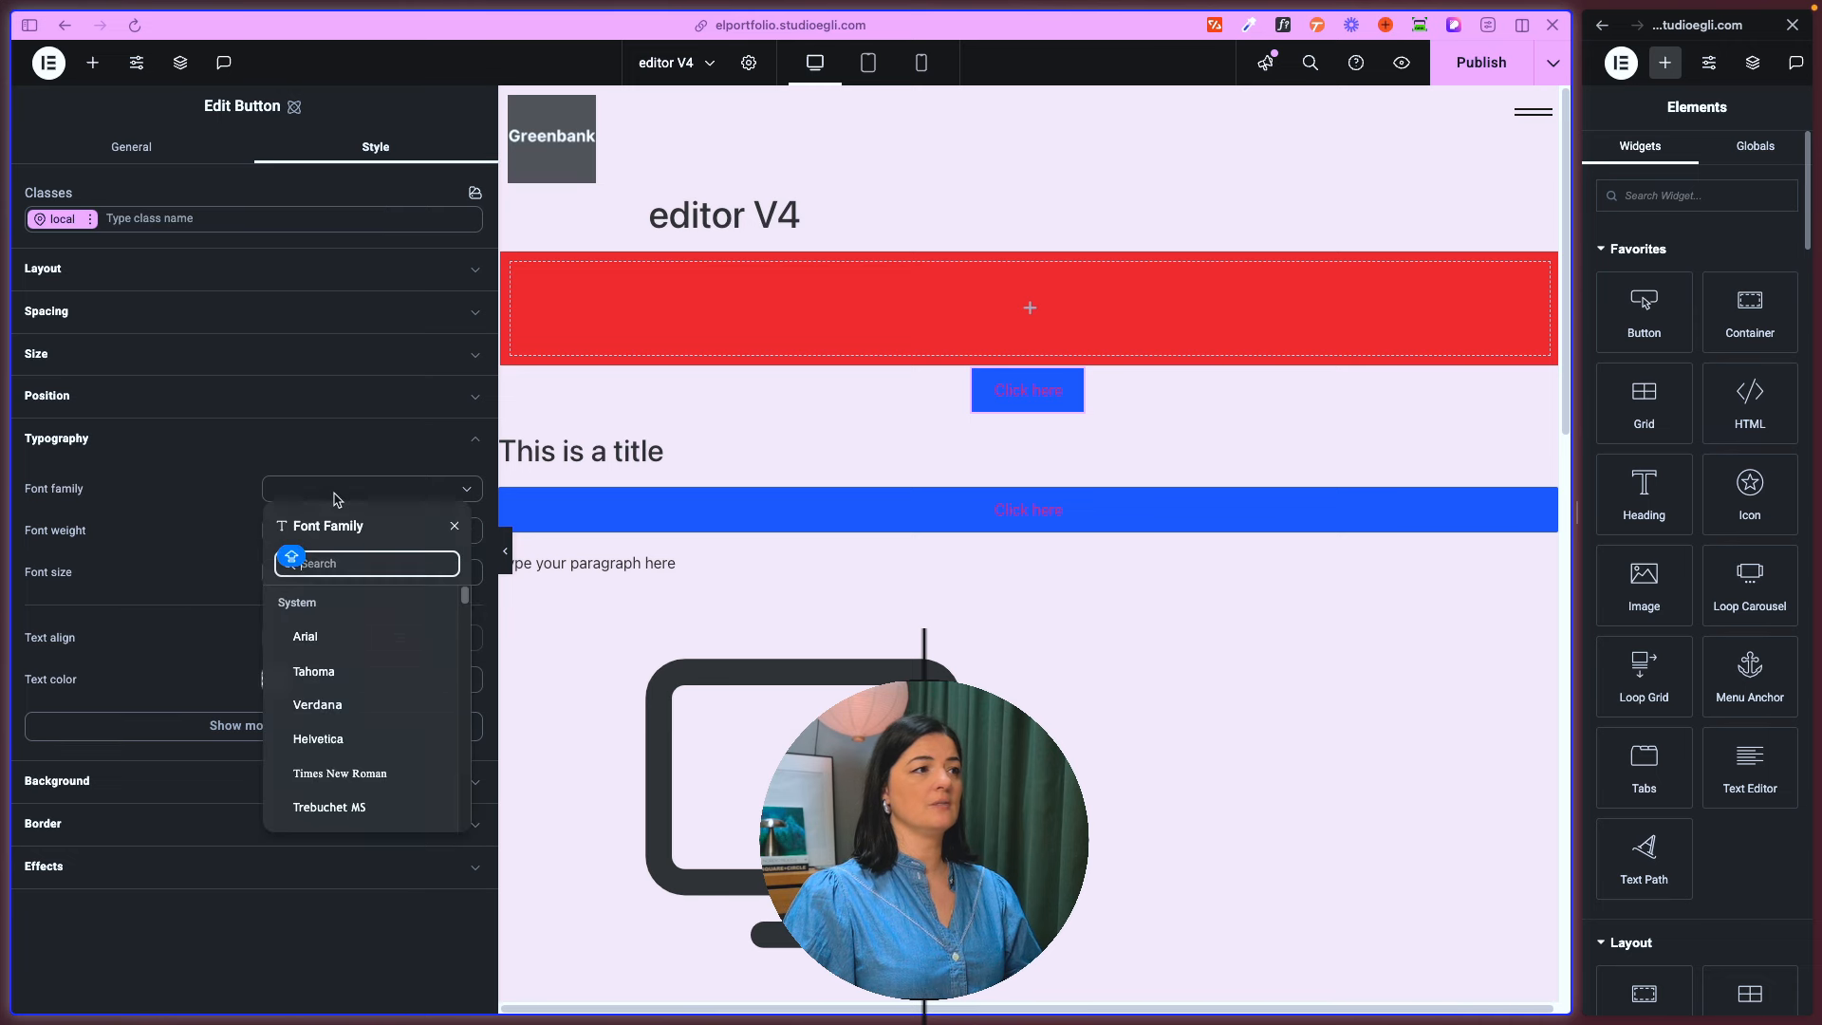
click(342, 637)
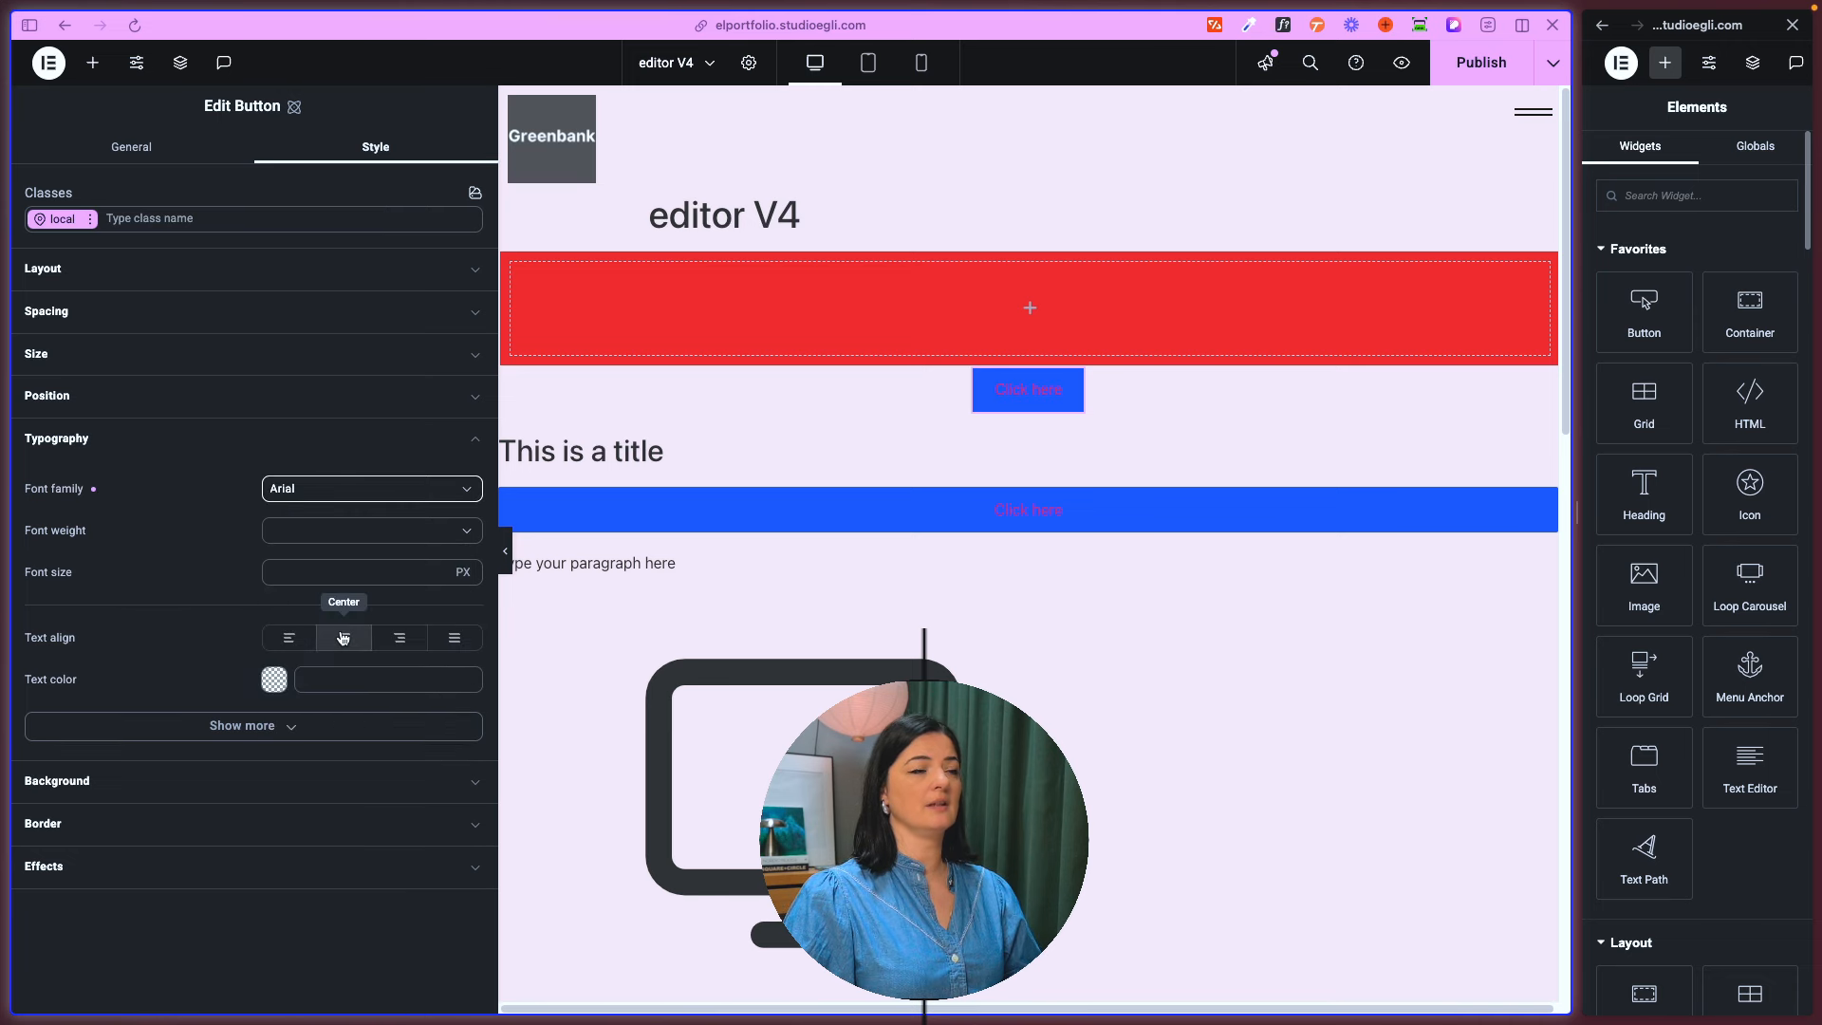
click(463, 572)
click(472, 695)
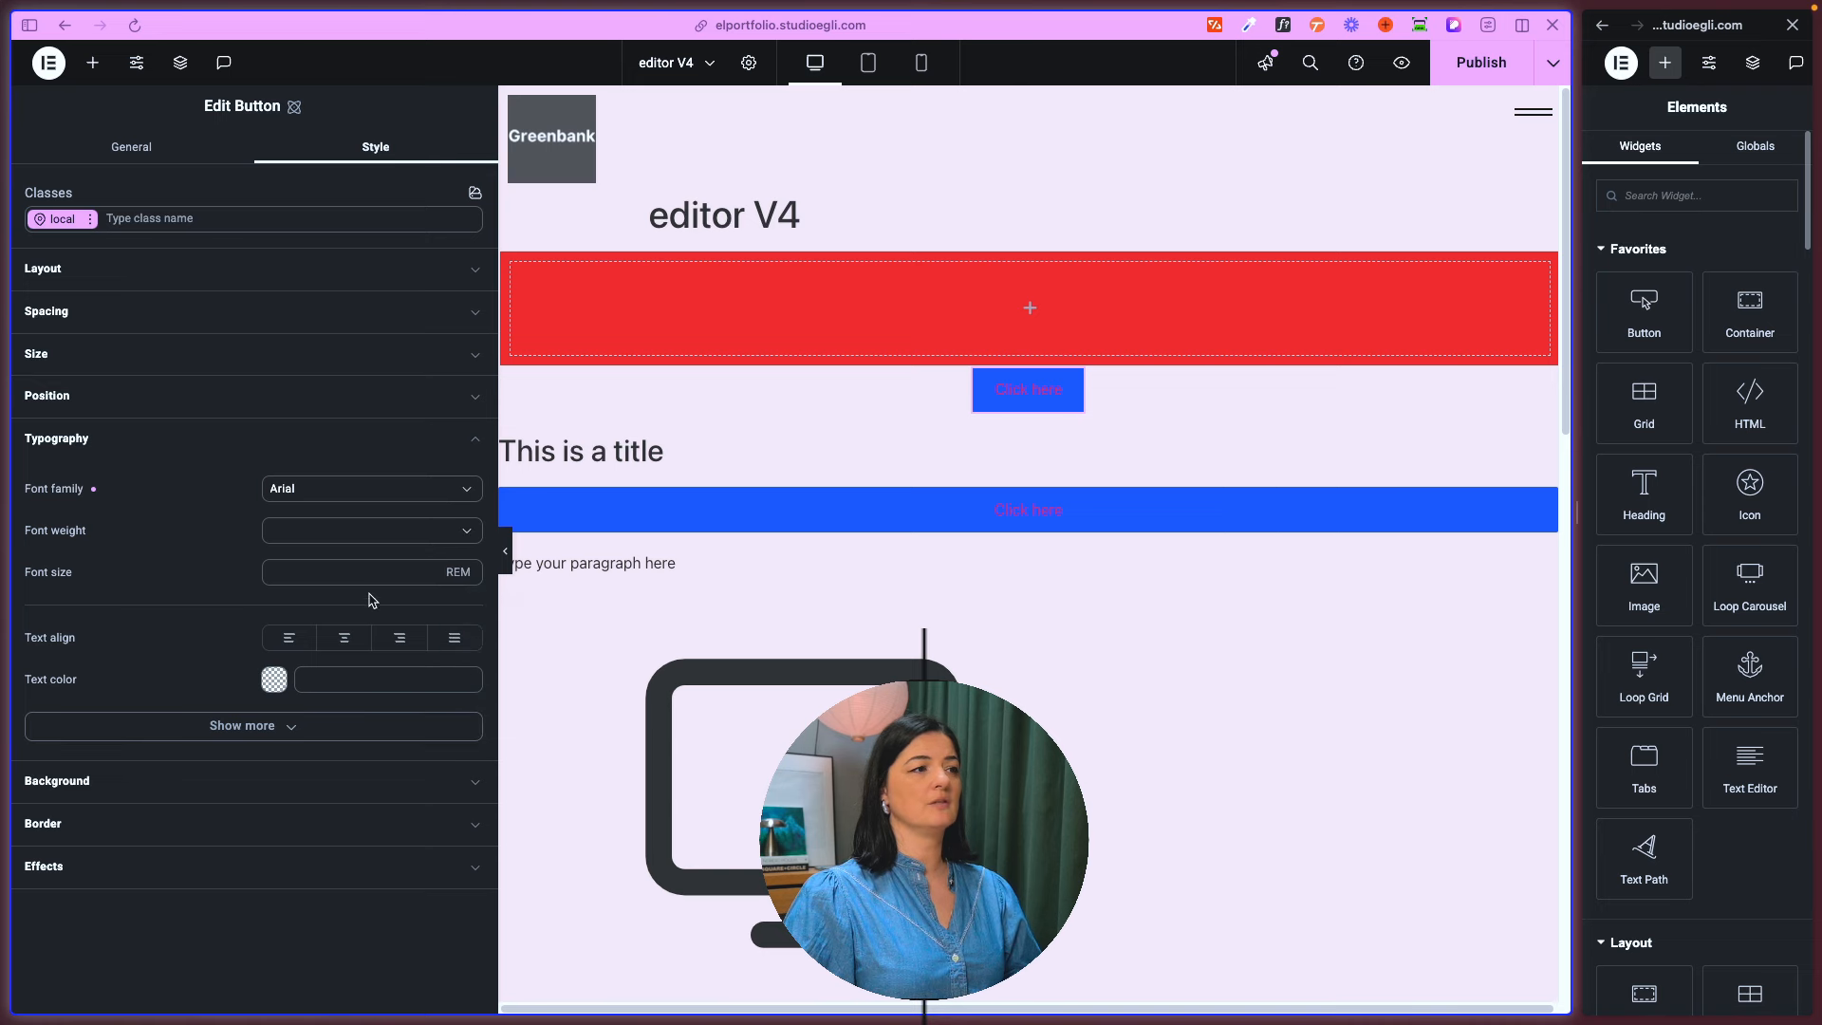
click(357, 571)
text(3)
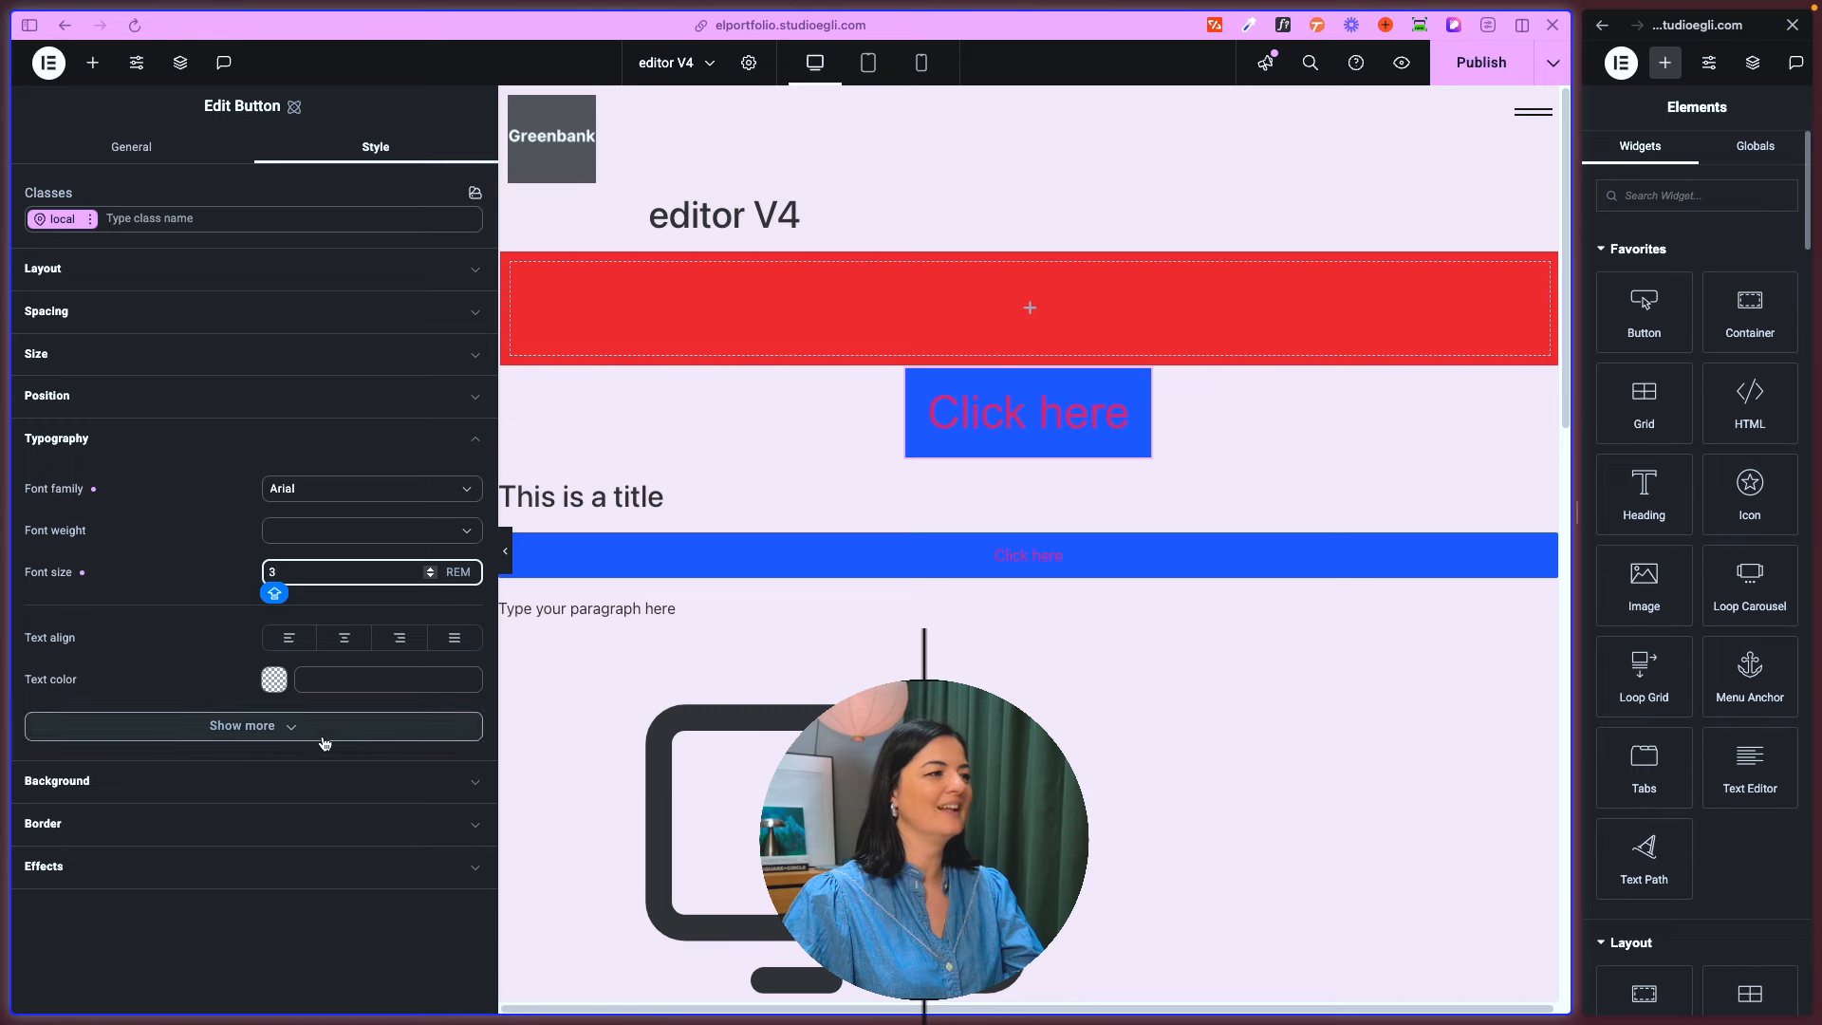
- Set the Button's text color to #f7f7f7 and glance at its additional typography options
click(274, 679)
click(343, 766)
drag(382, 764, 277, 710)
click(203, 725)
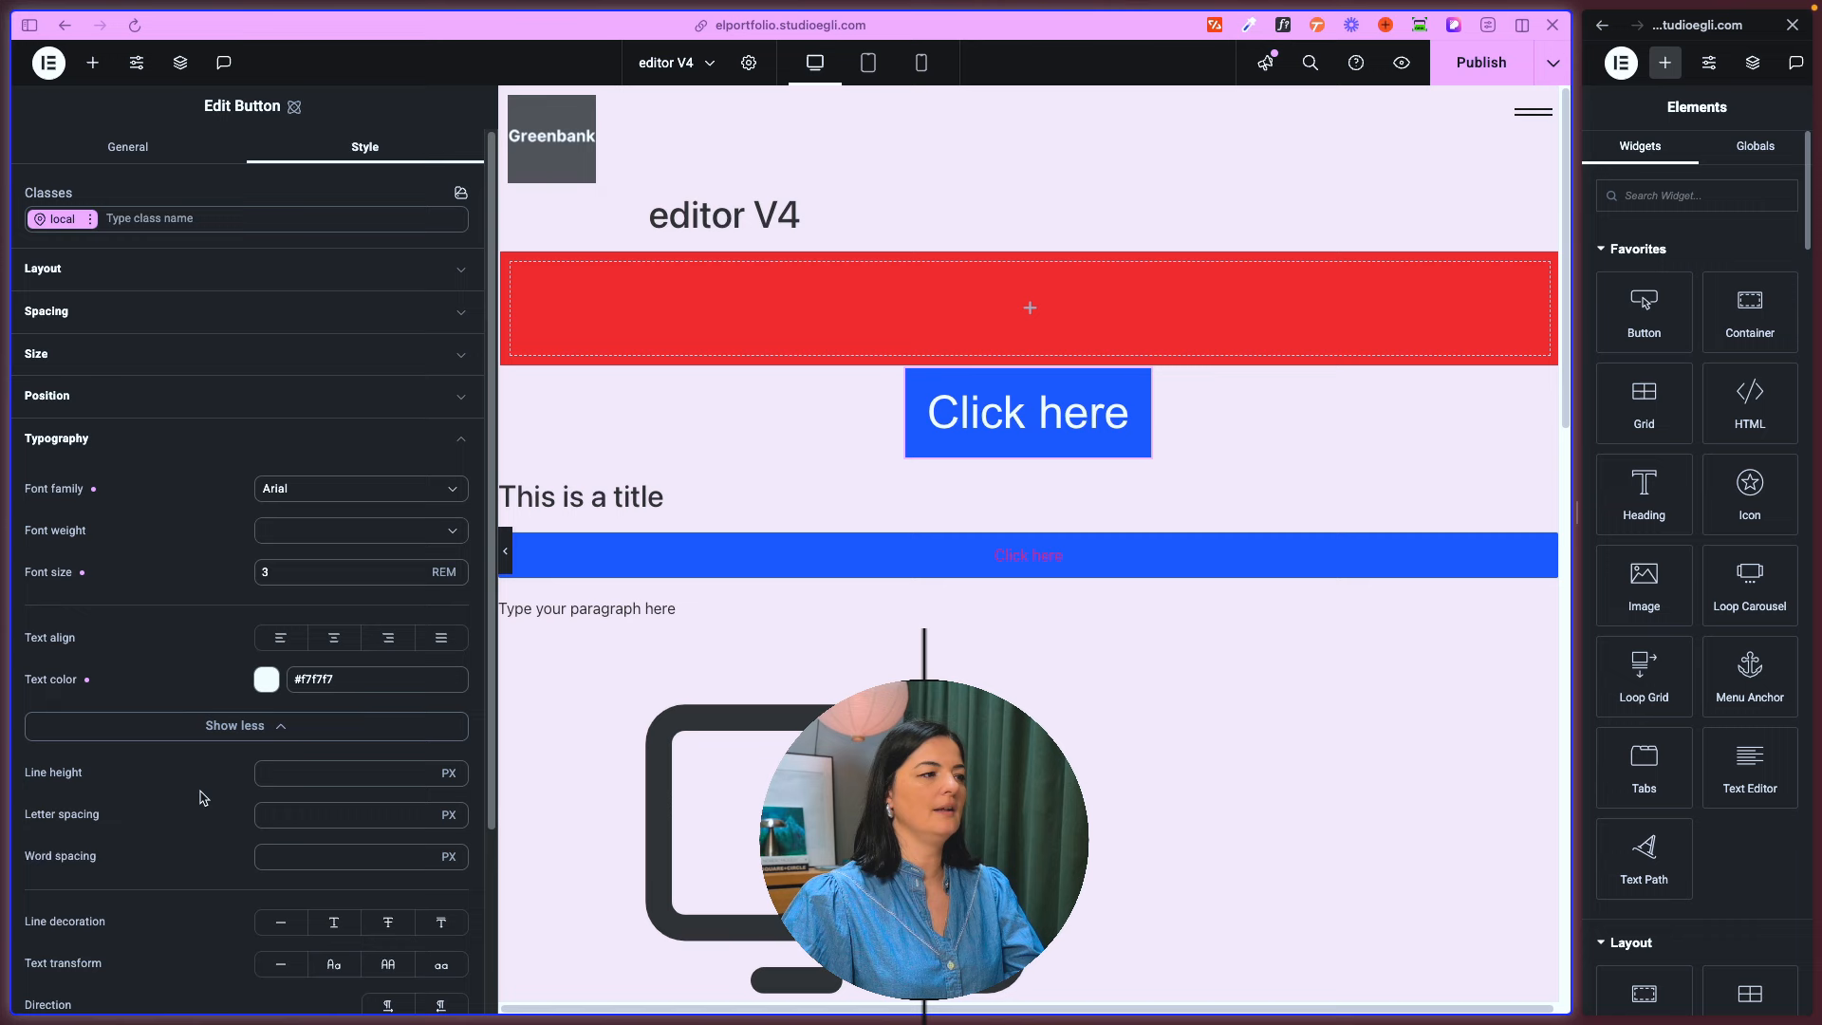
click(200, 731)
- Set the Button's background color to the green #5b8467
click(188, 776)
click(274, 872)
drag(293, 914, 377, 911)
click(357, 787)
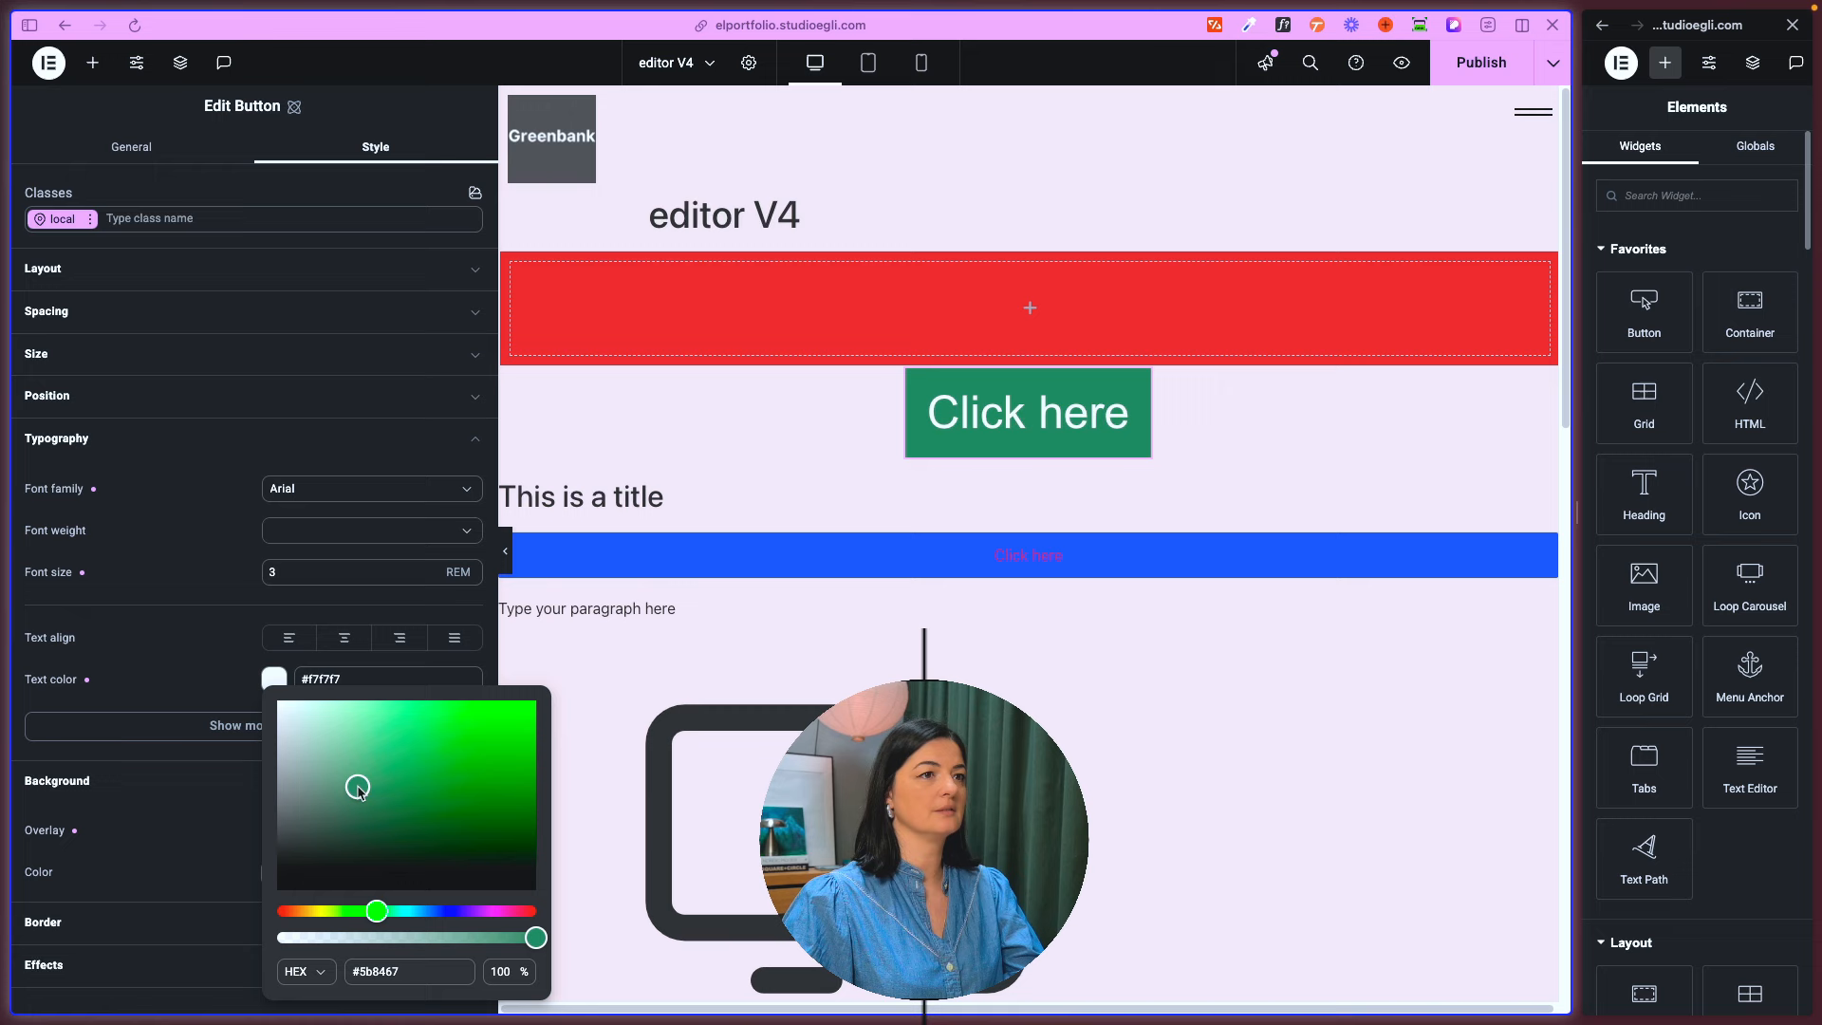
click(167, 793)
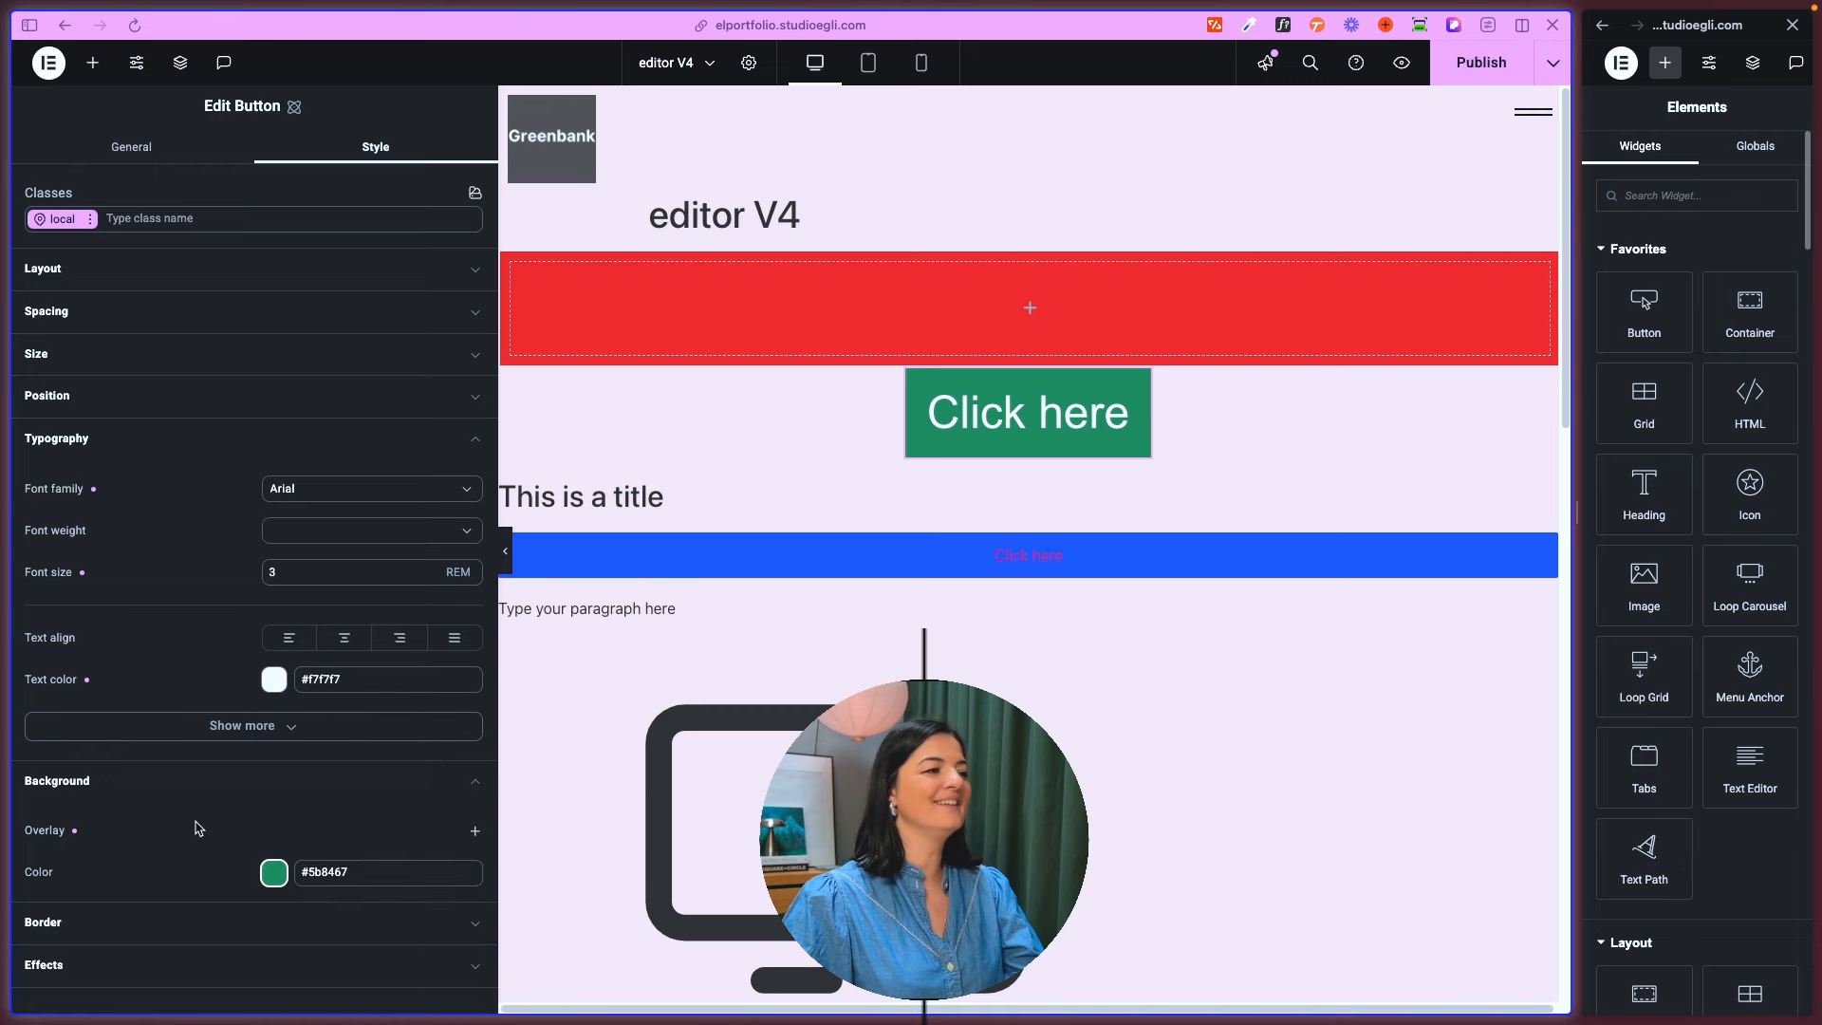
- Set the Button's border radius to 3 px and inspect the individual corner values
click(147, 923)
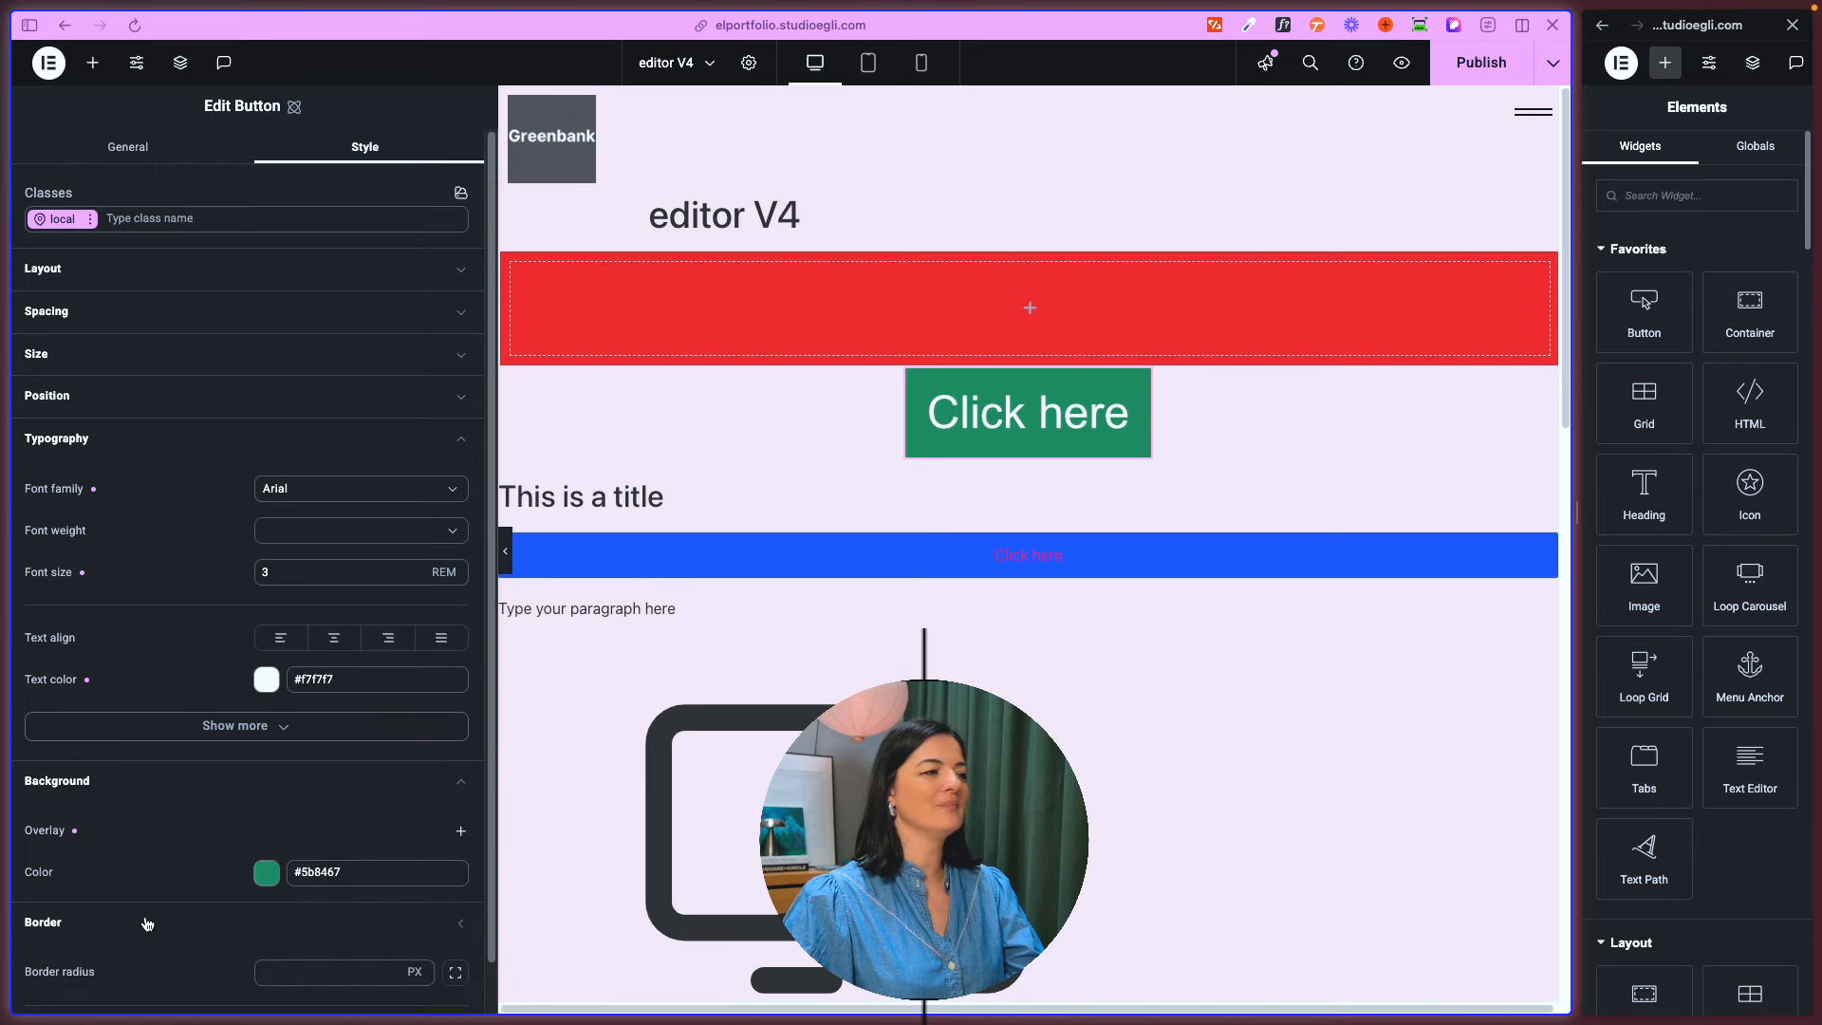
scroll(350, 925, down, 2)
click(396, 871)
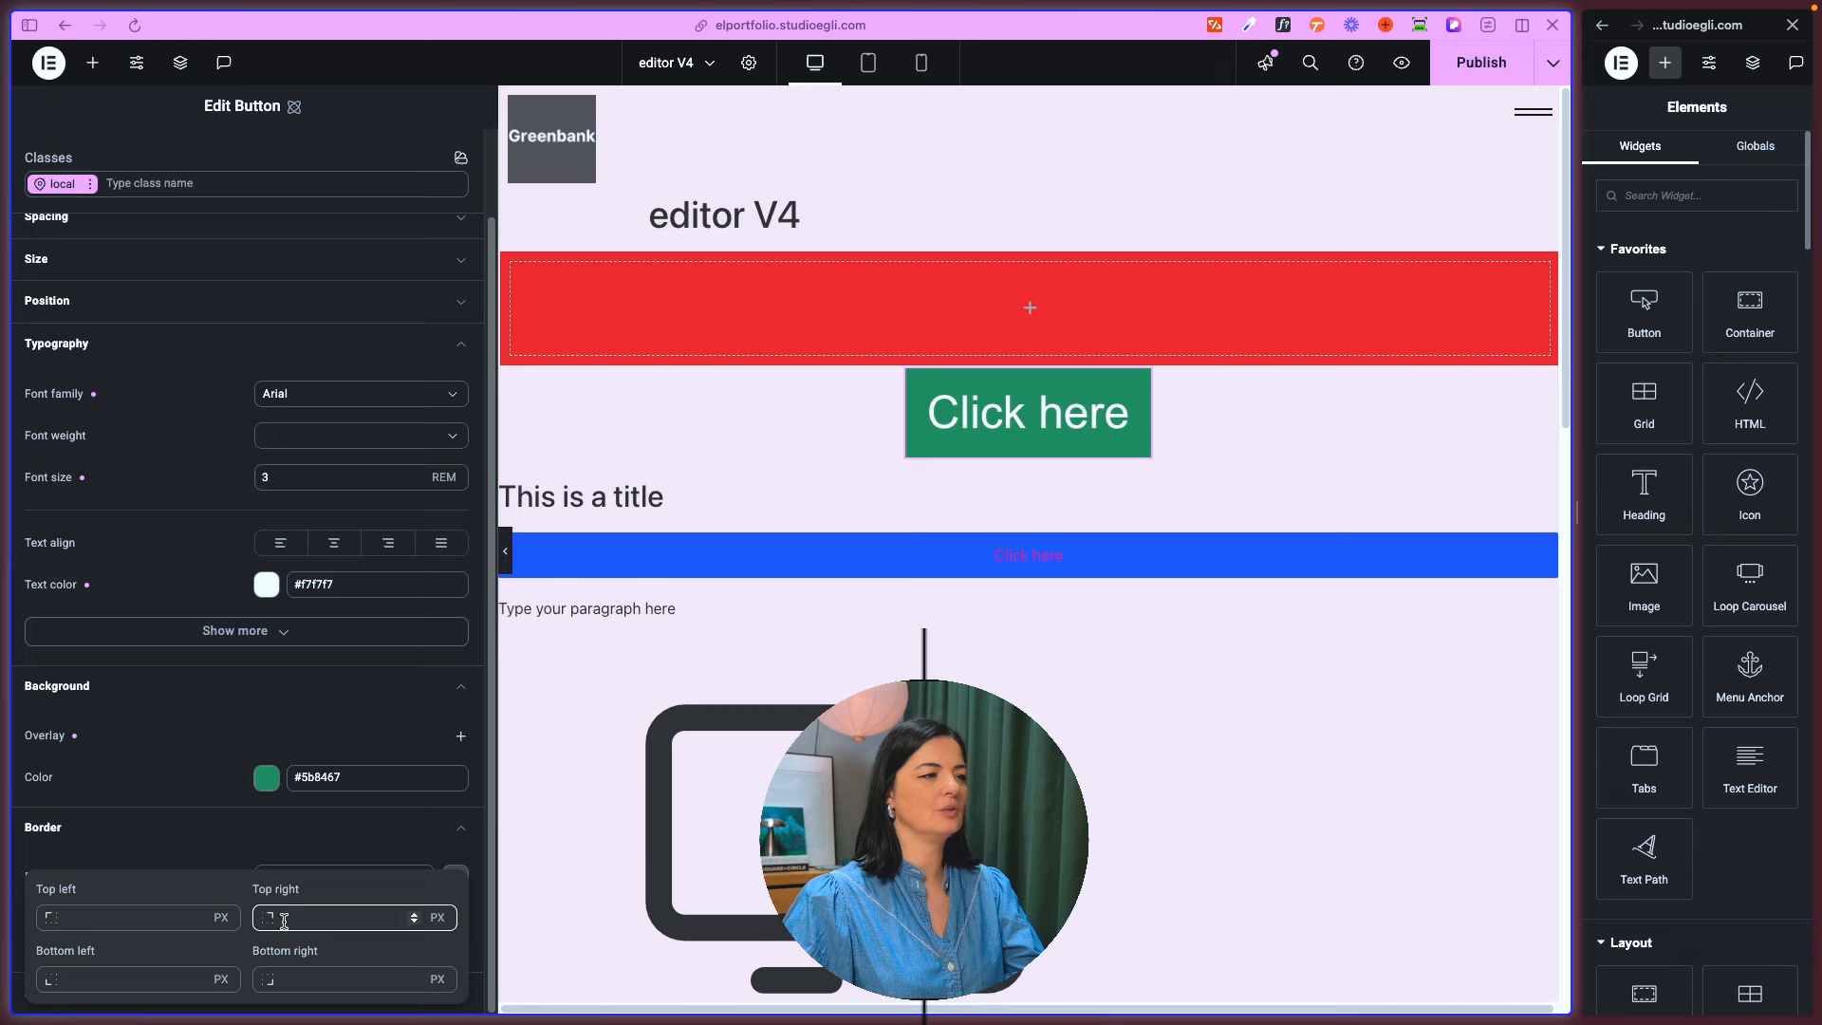
click(296, 854)
click(410, 877)
click(340, 877)
text(3)
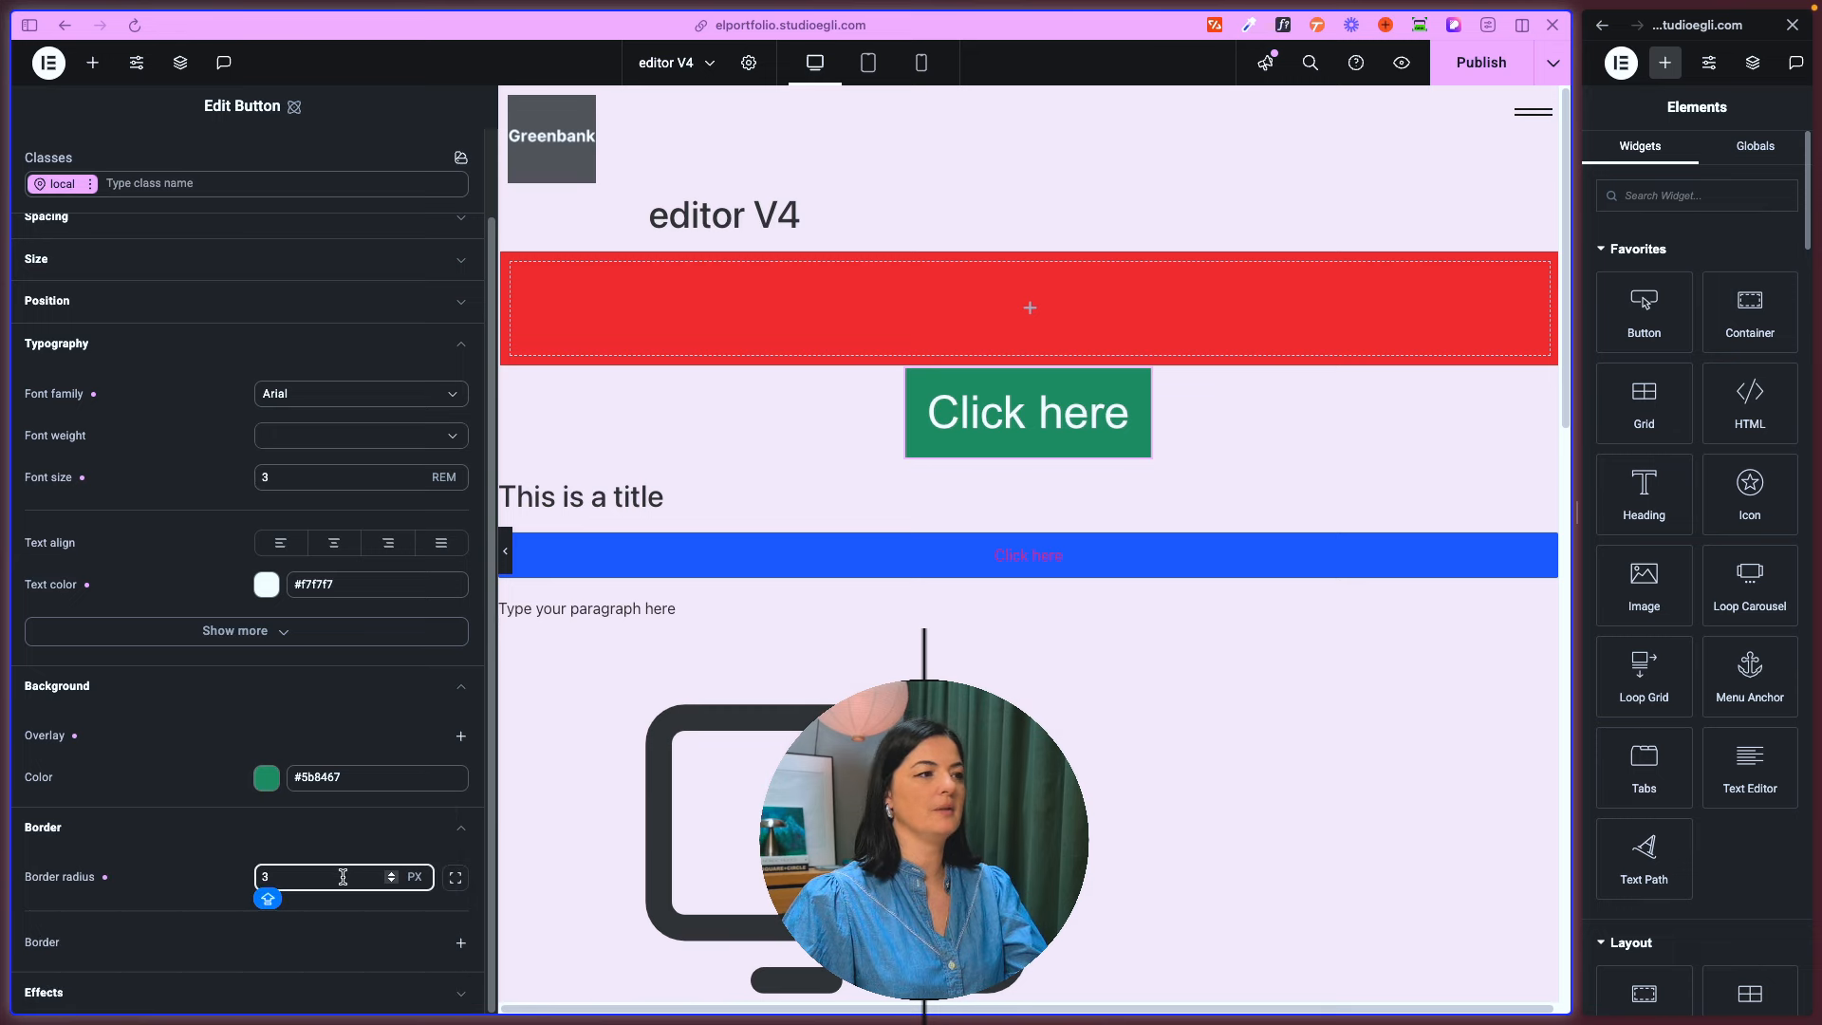
click(454, 878)
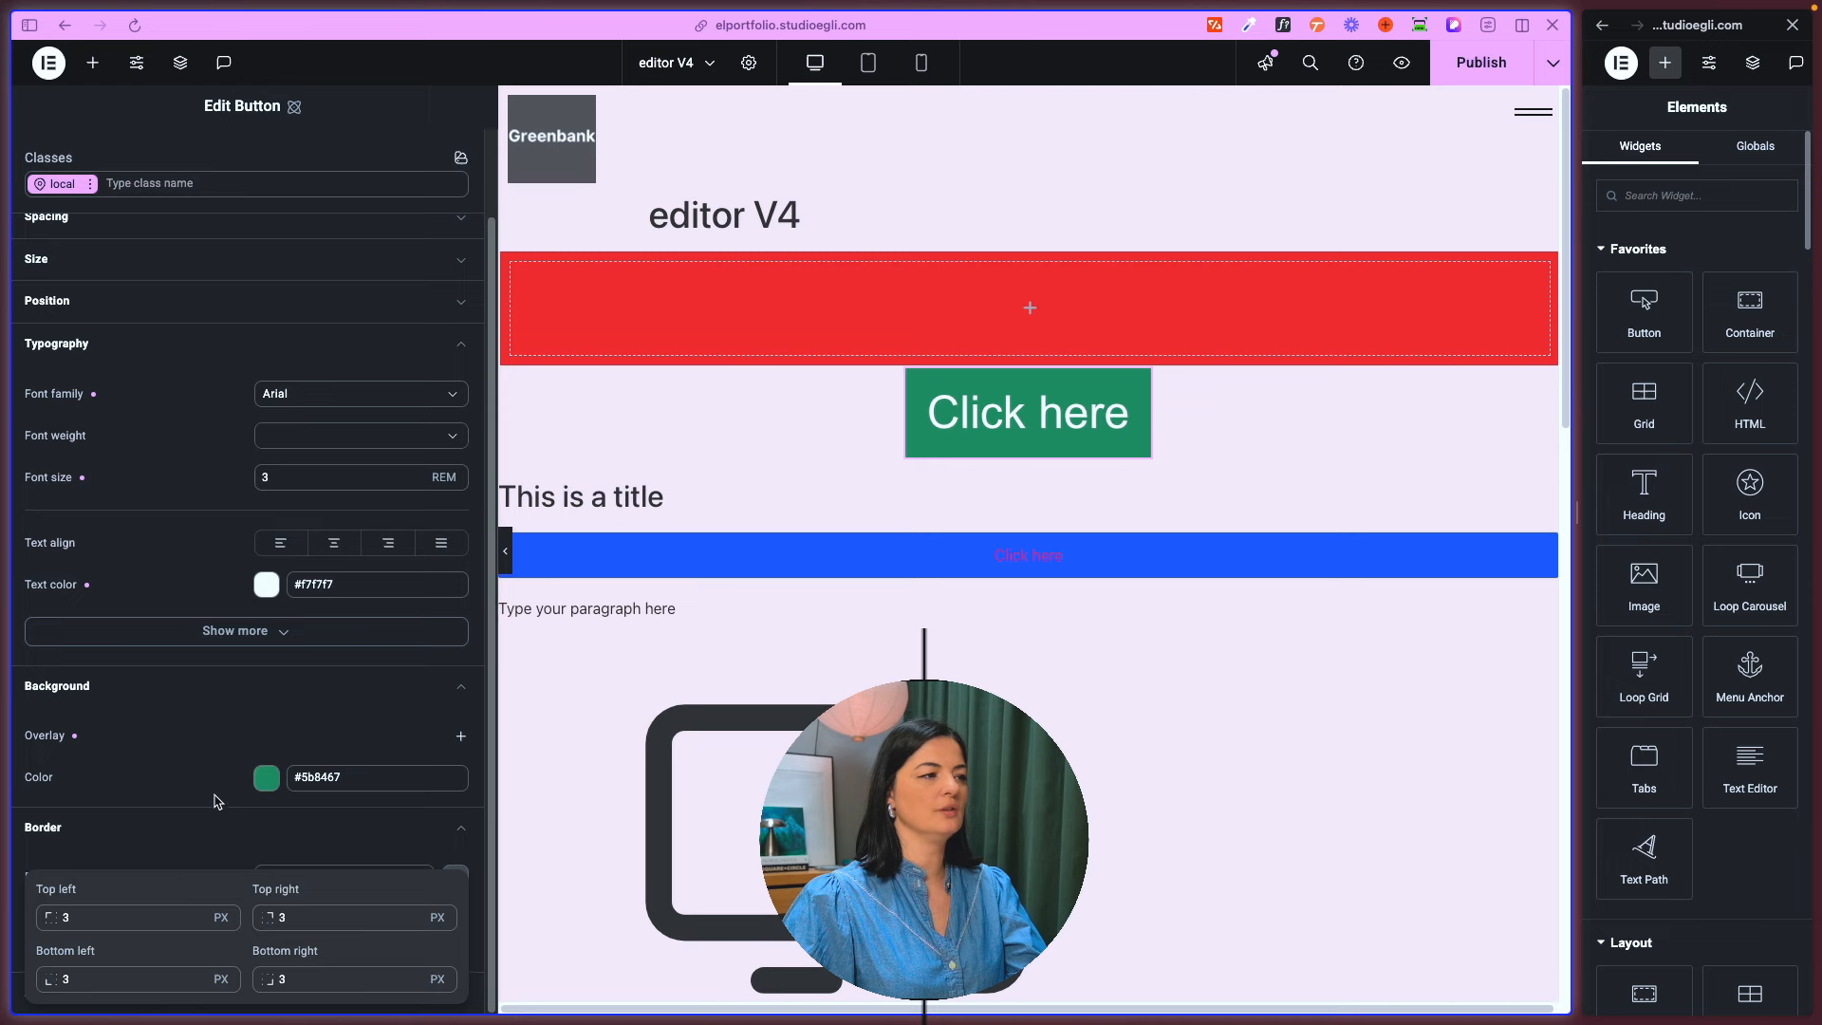
- Add a solid #000000 border to the Button and set its width to 9 px
click(210, 890)
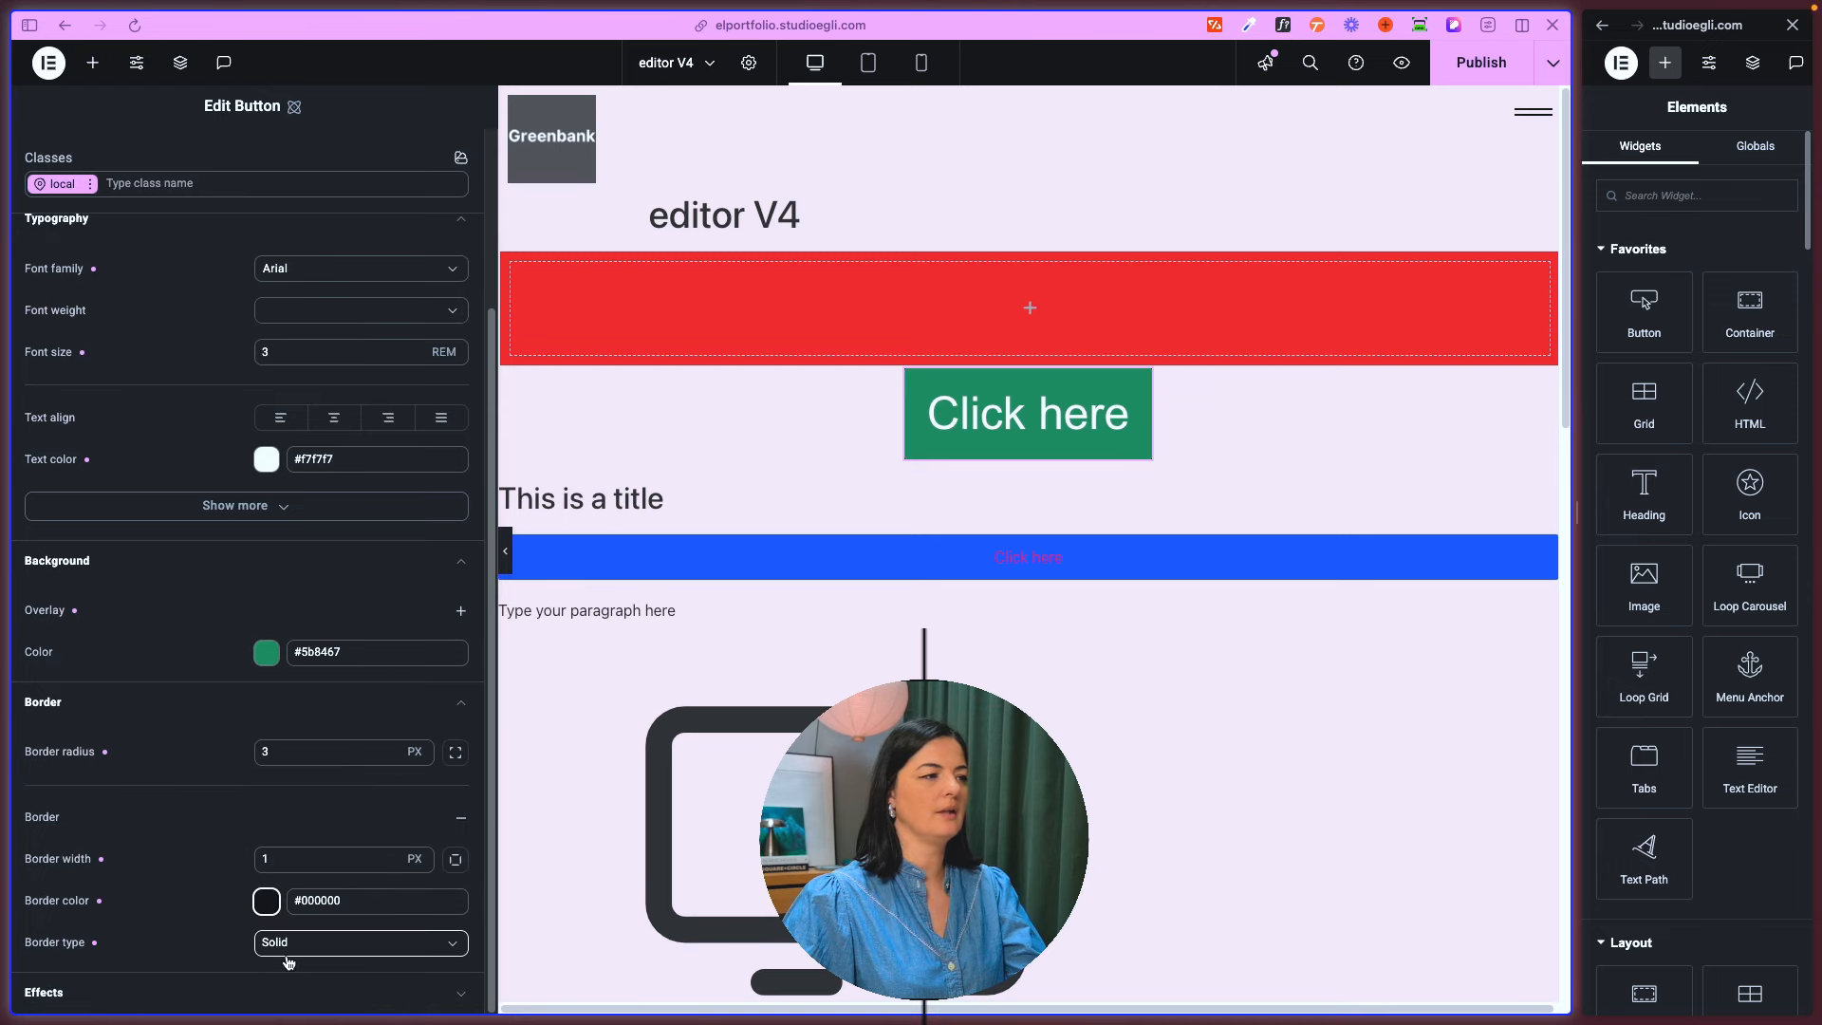
click(304, 860)
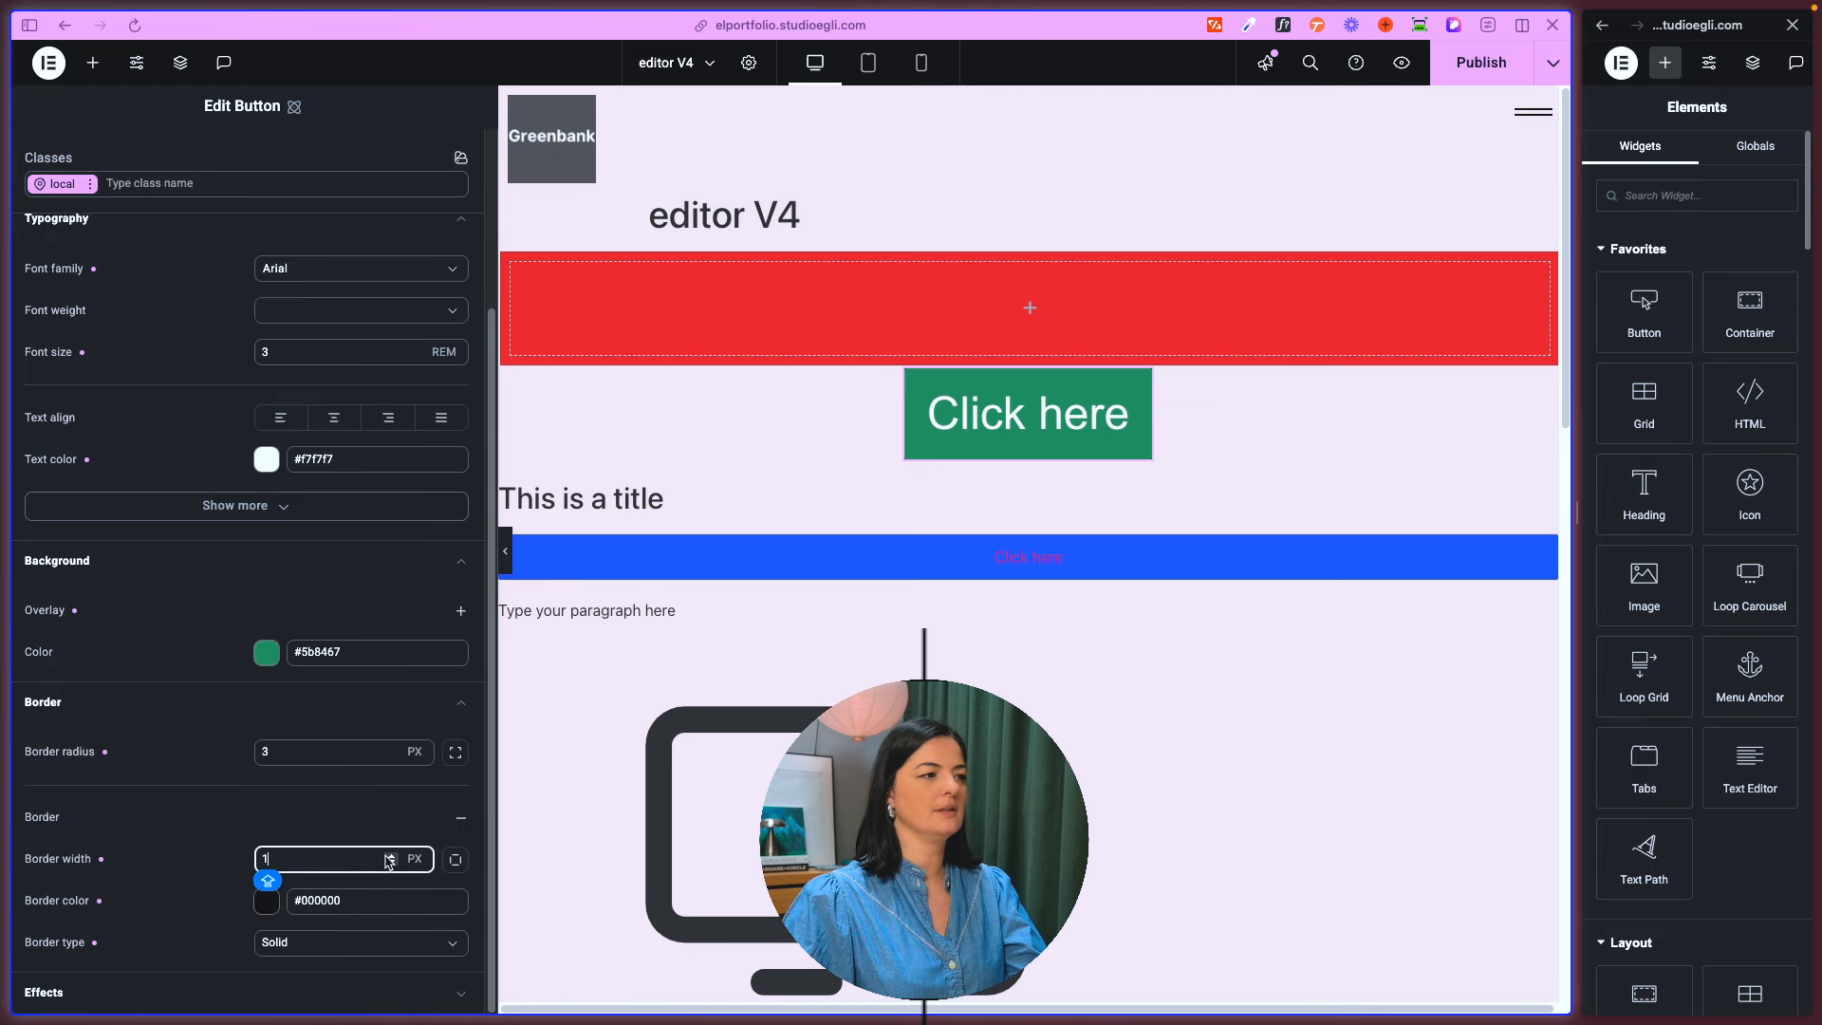
key(BackSpace)
text(9)
click(194, 874)
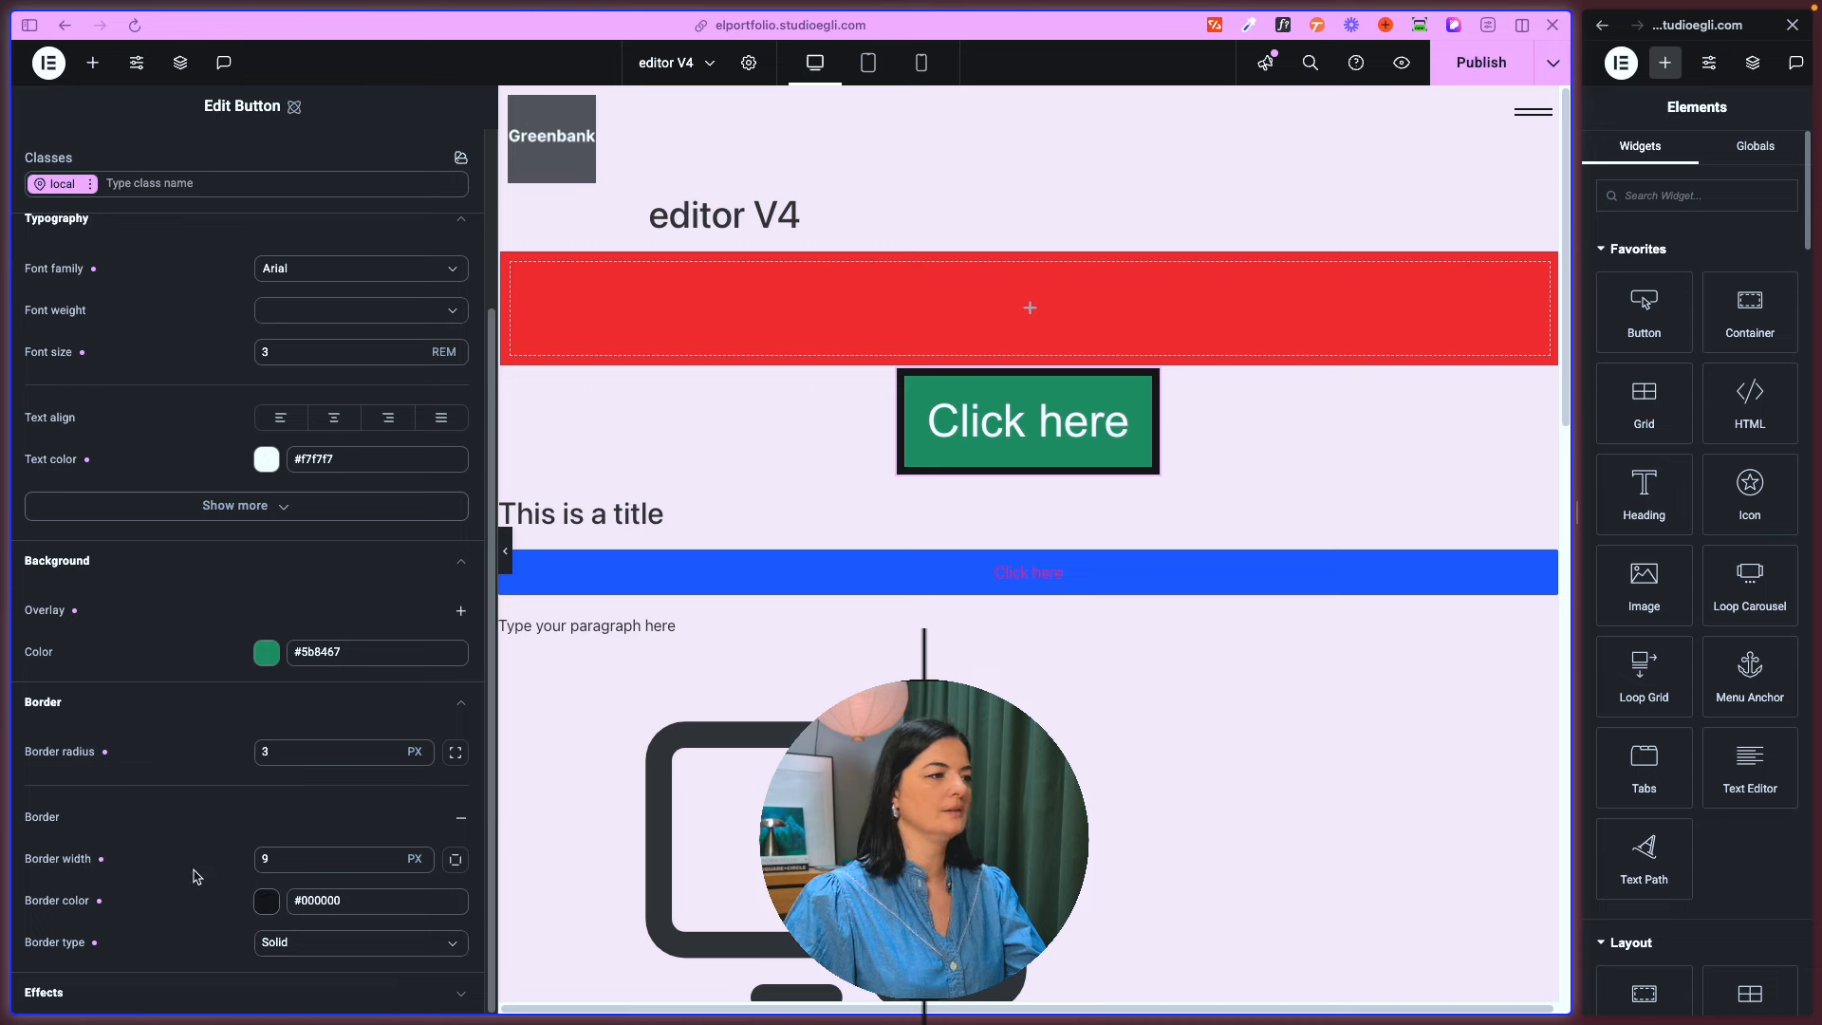
- Increase the Button's border radius for rounder corners and check its Effects settings
click(392, 748)
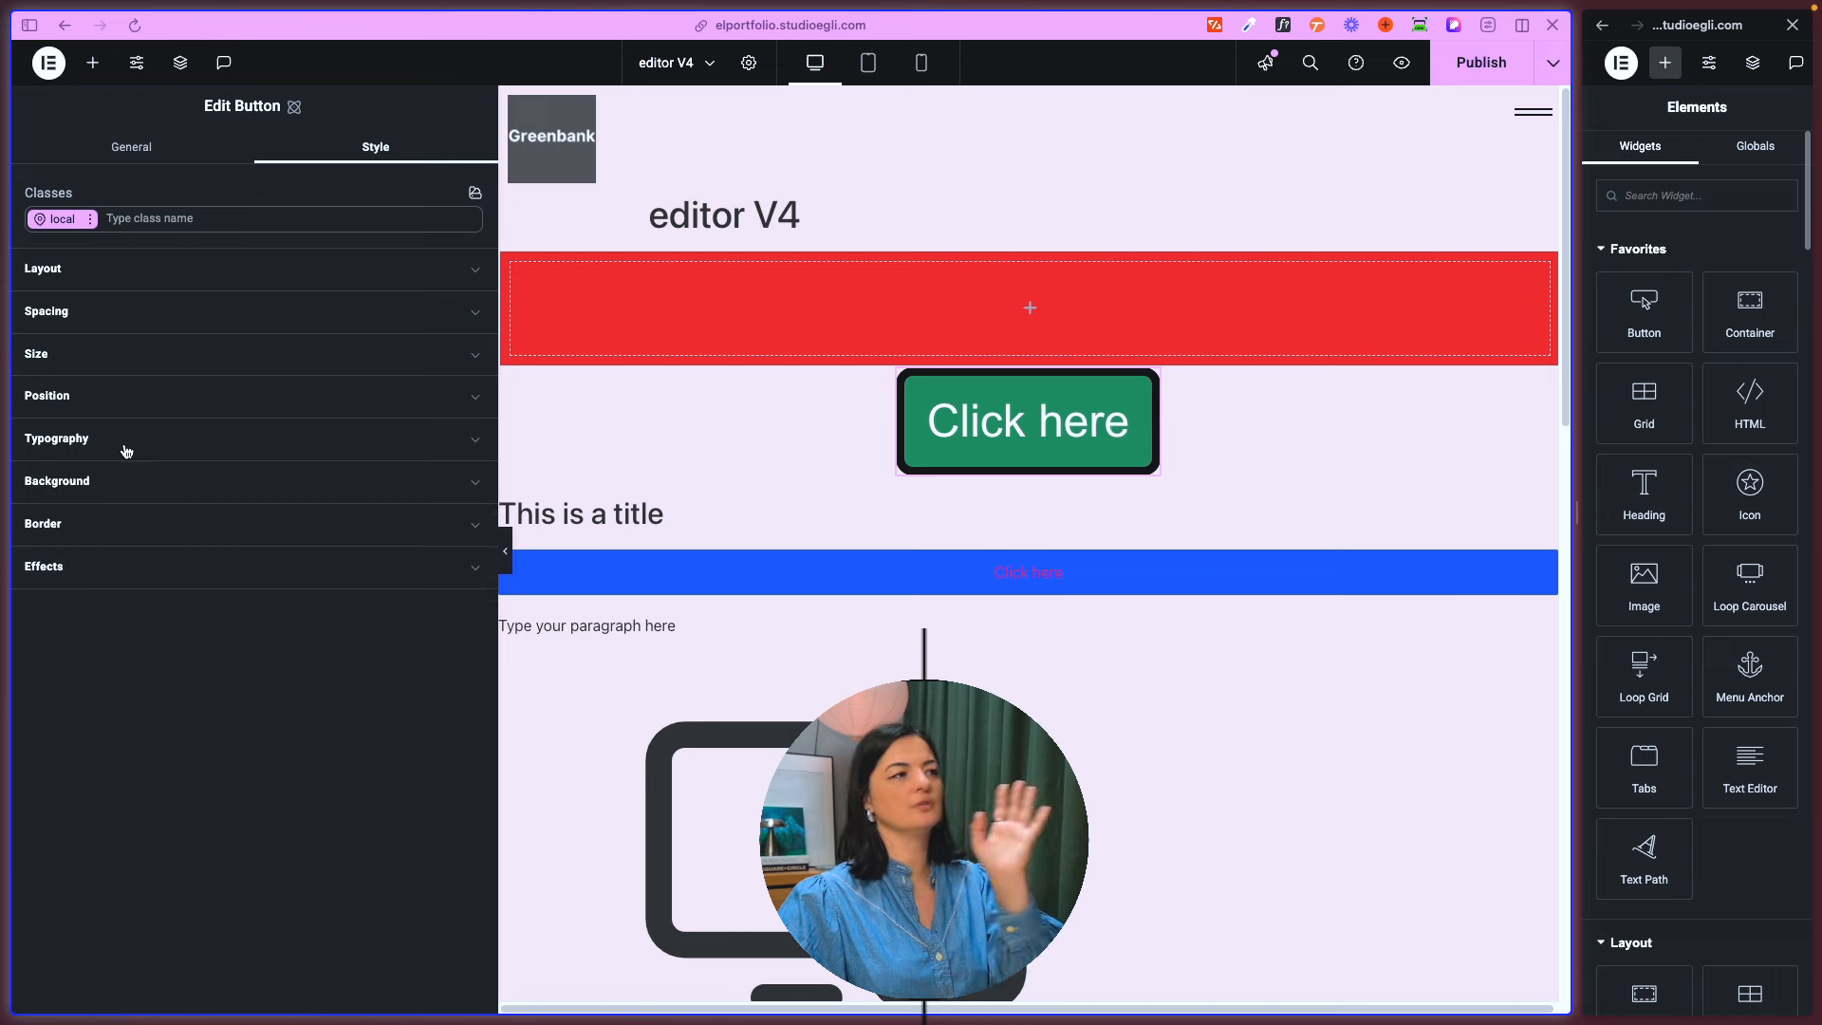
click(116, 569)
click(116, 570)
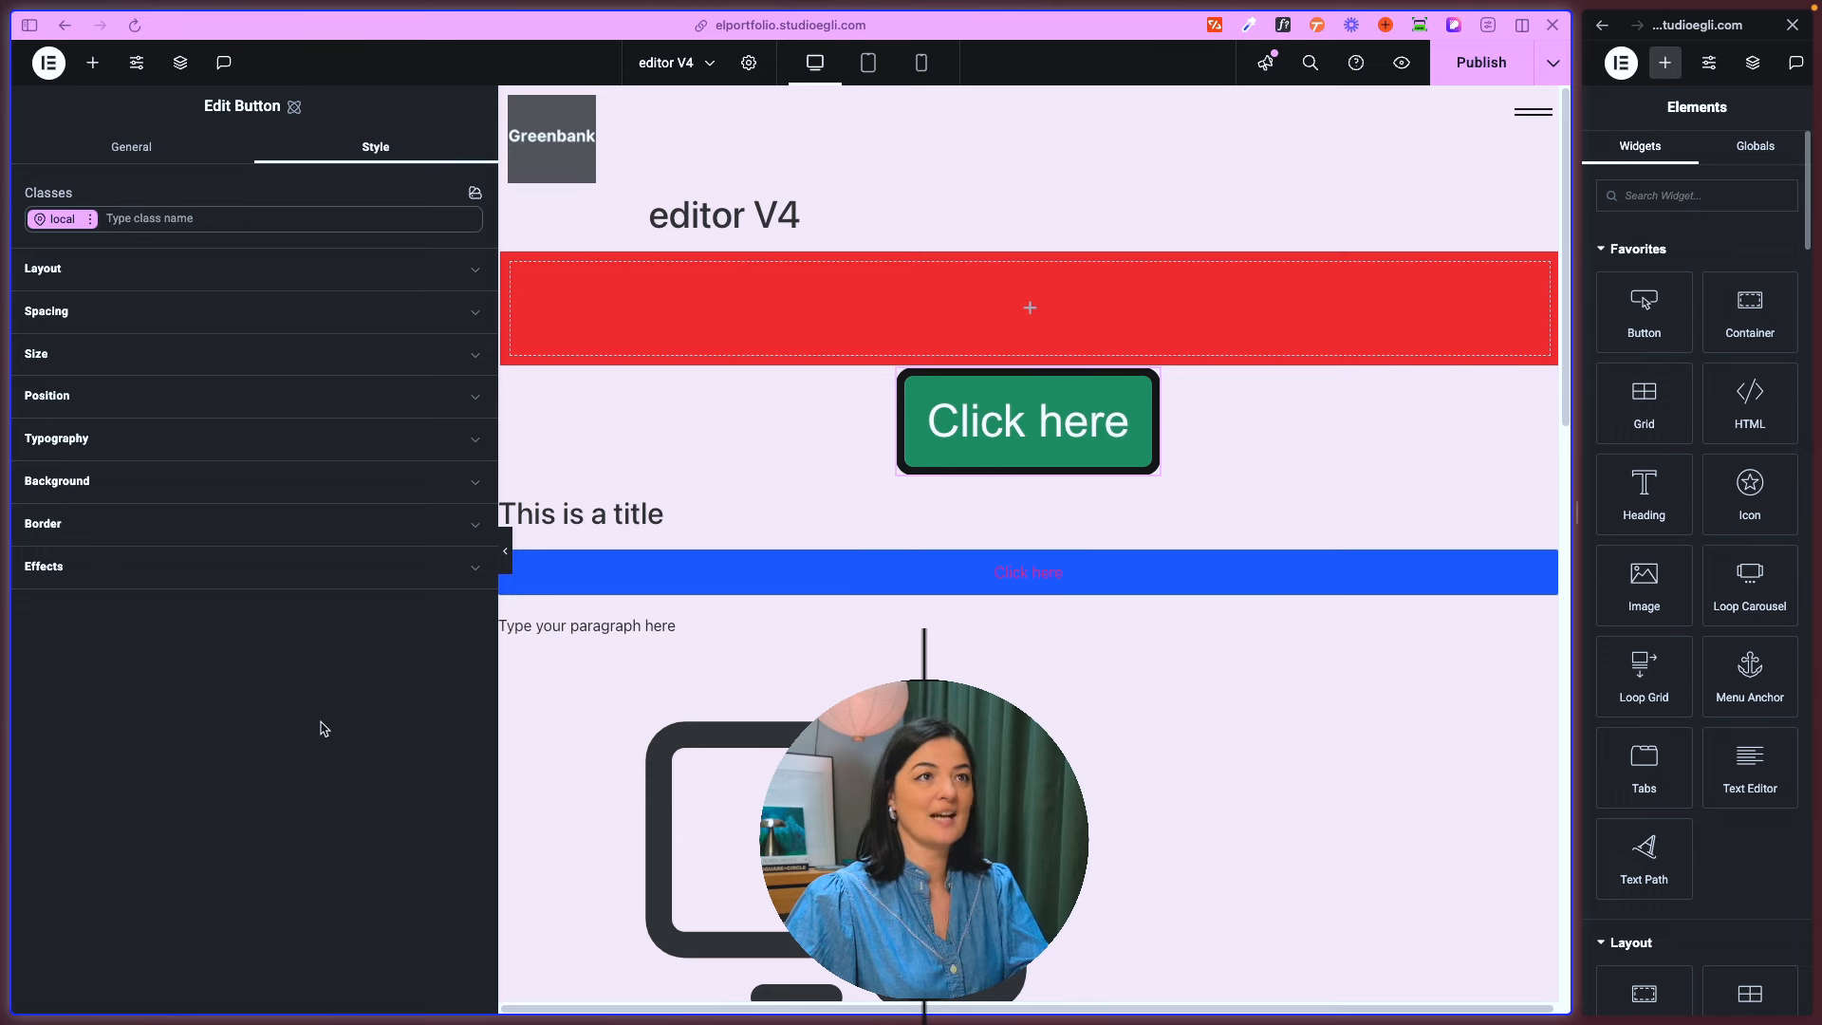
- Widen the classic editor window and add an old Button widget for comparison
drag(1575, 482, 1328, 482)
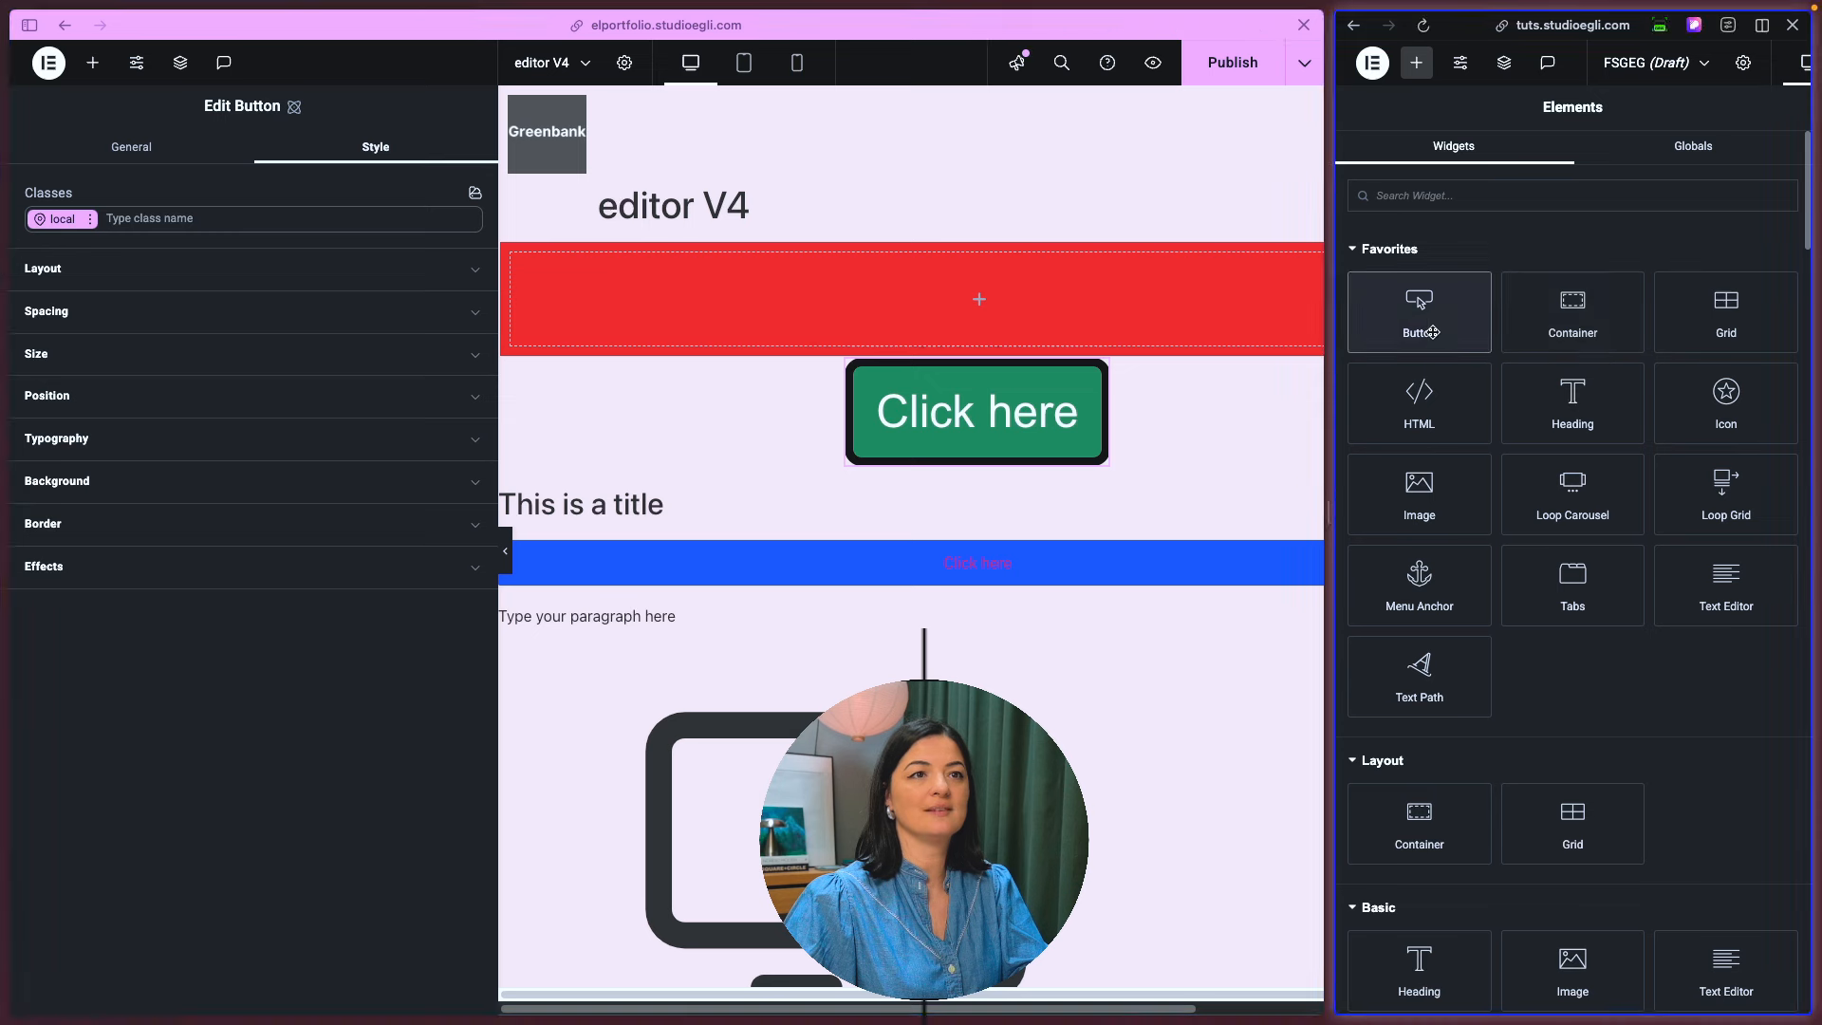
click(1431, 332)
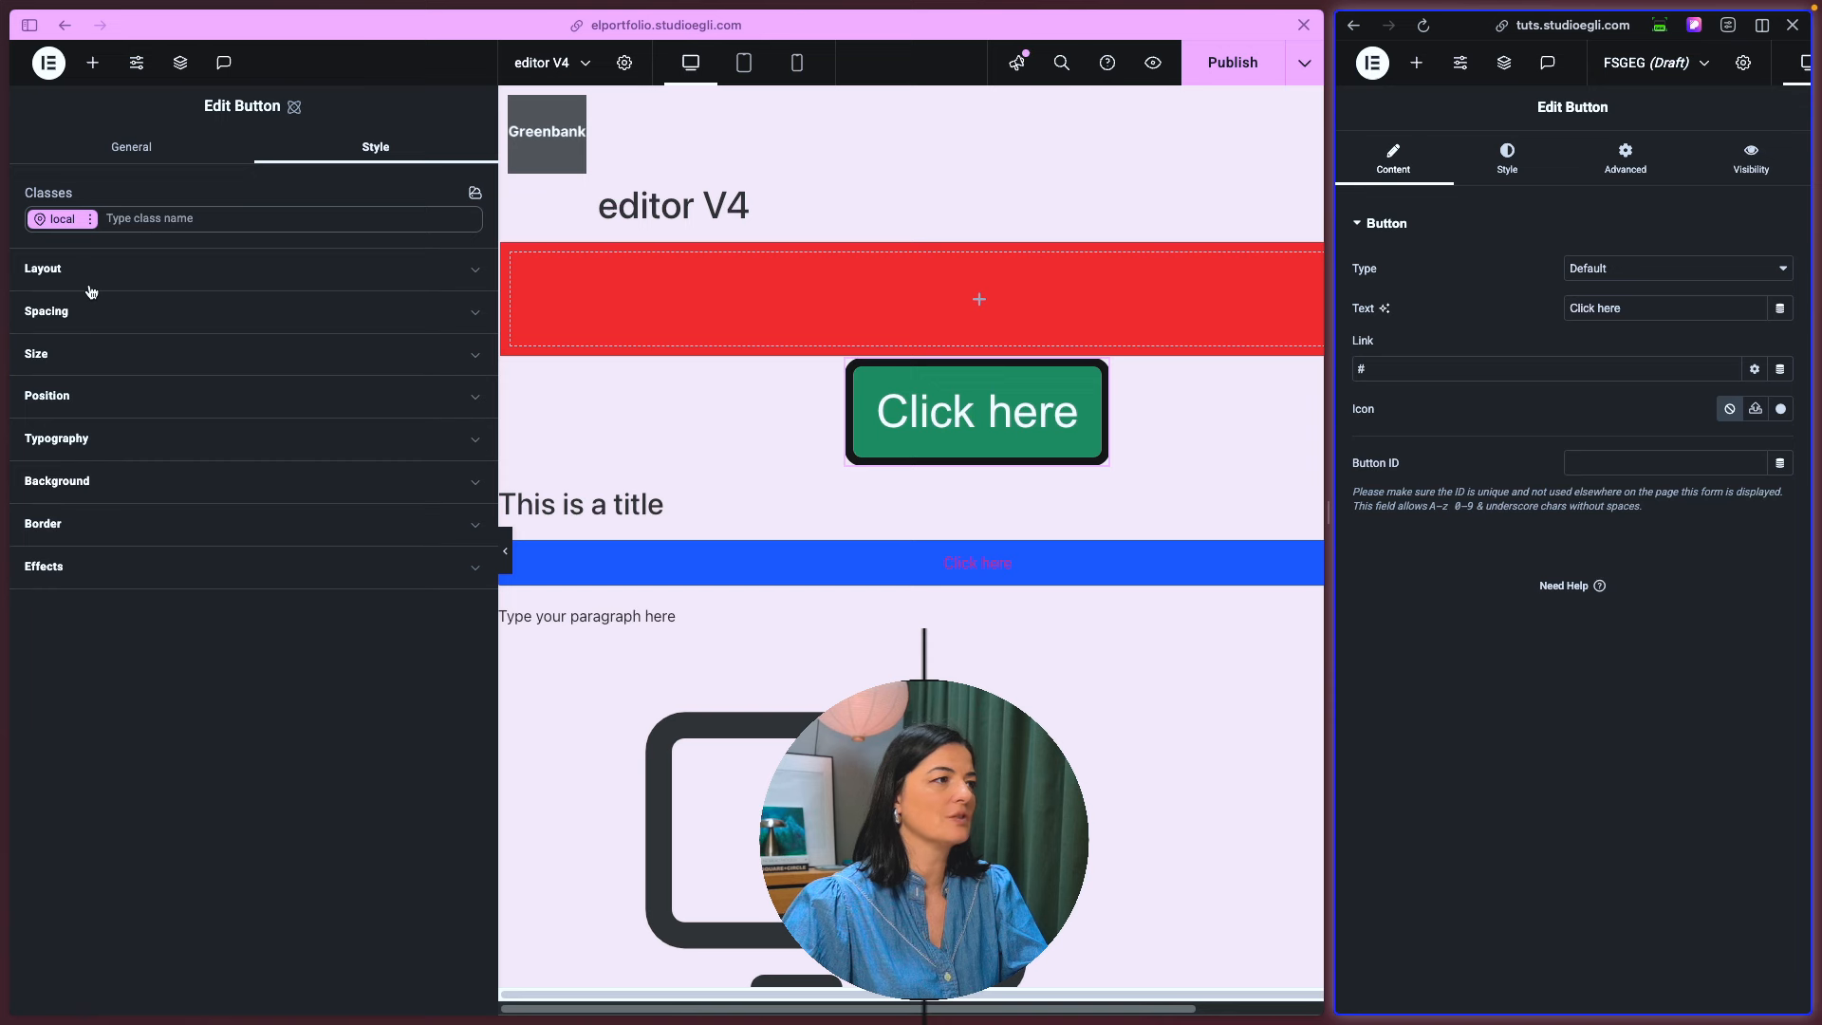
- Add a background overlay to the atomic Button and open the classic Button's style settings for comparison
click(92, 481)
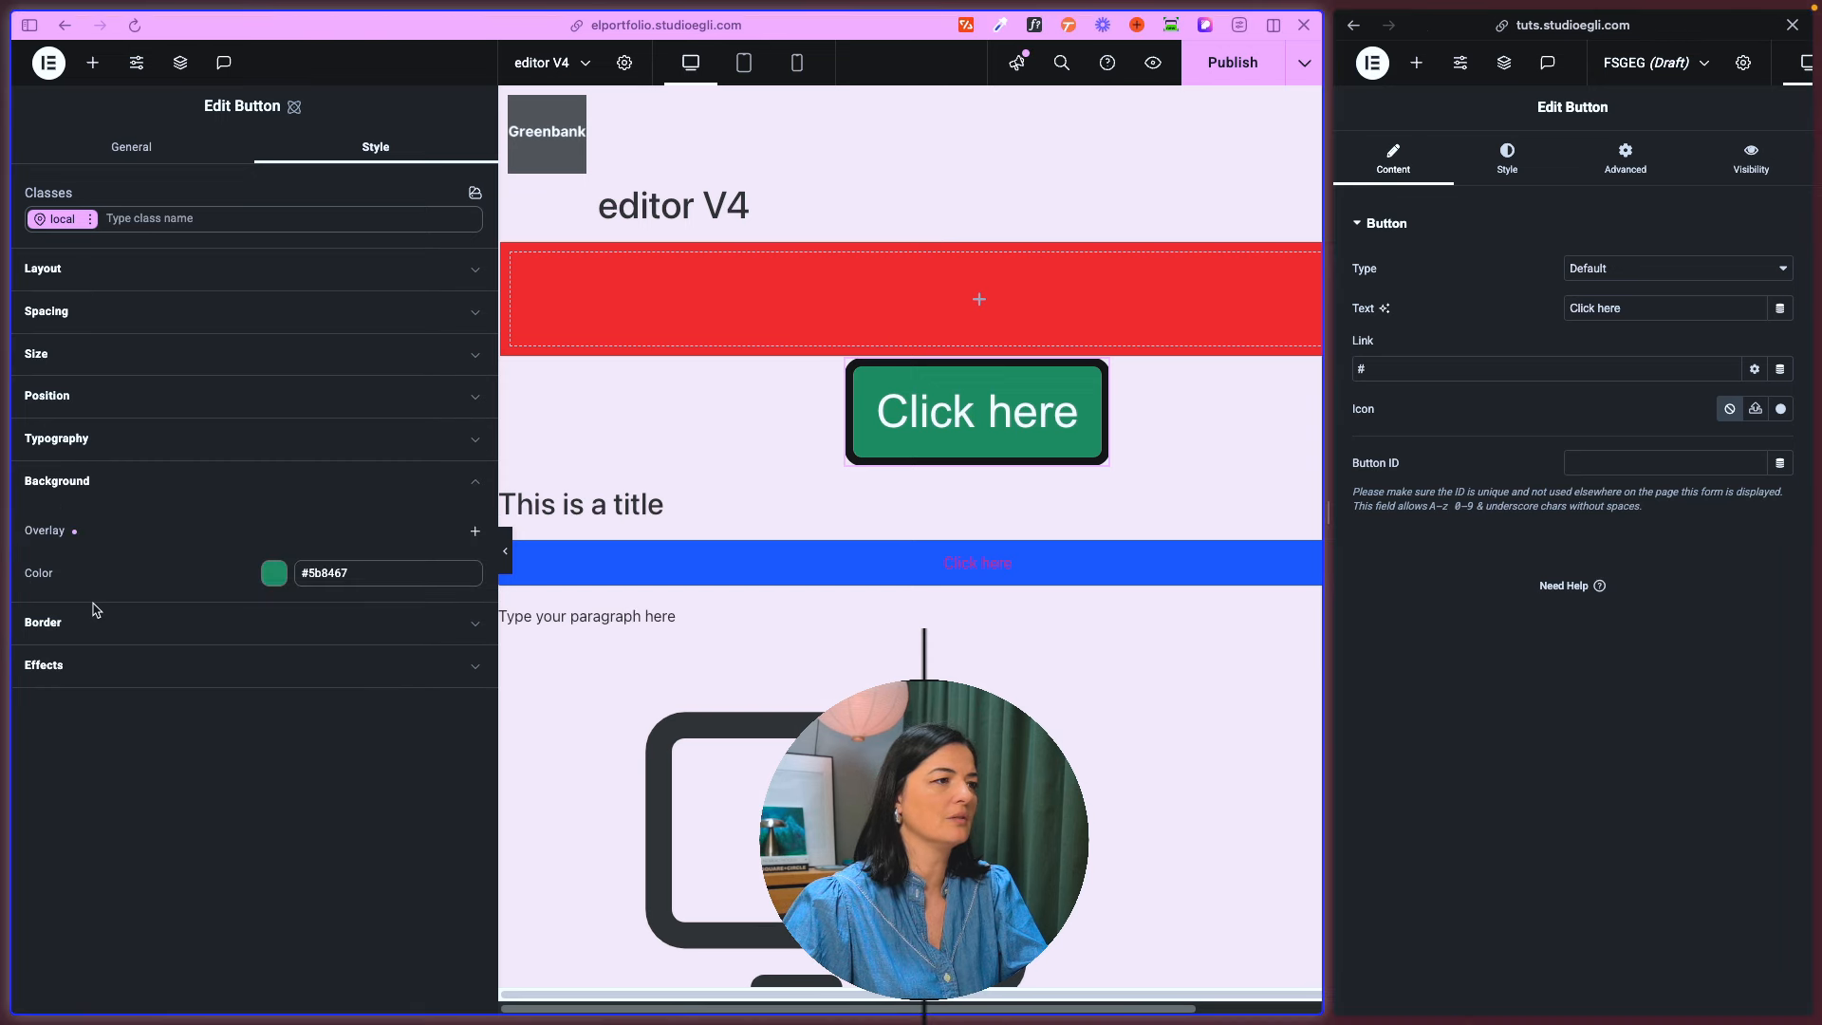
click(474, 532)
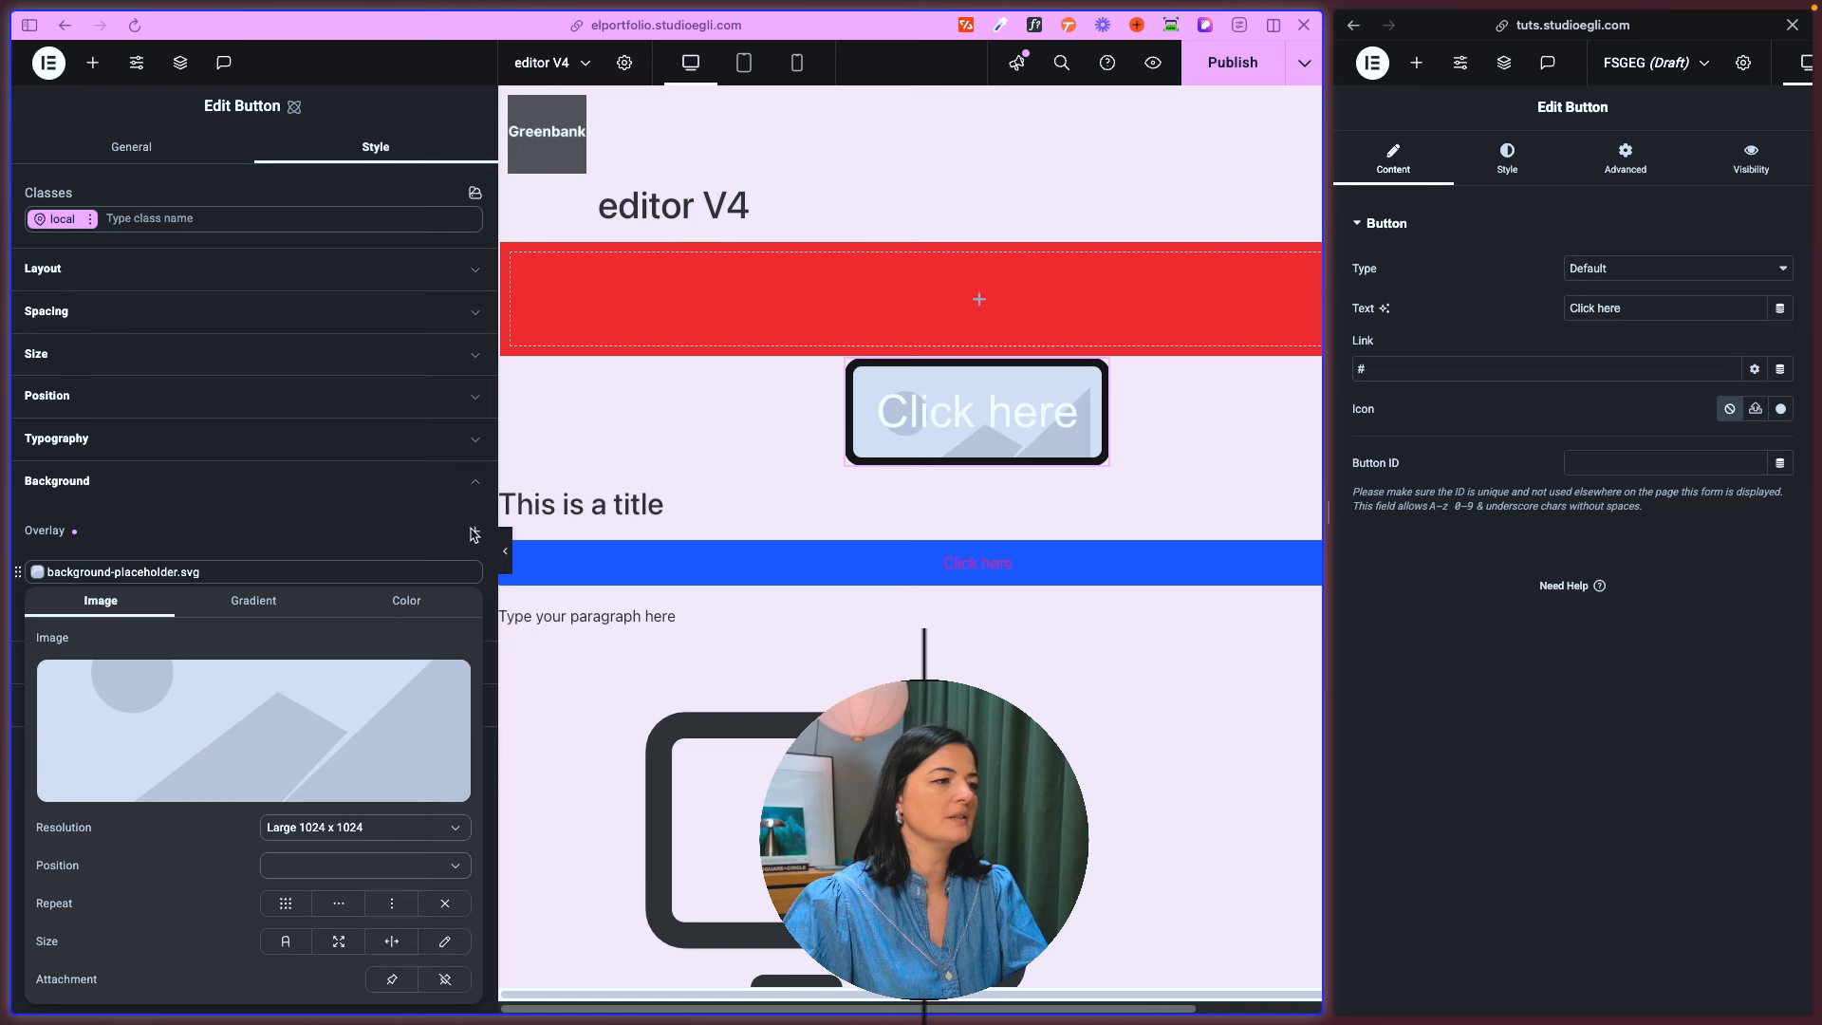
click(442, 603)
click(82, 612)
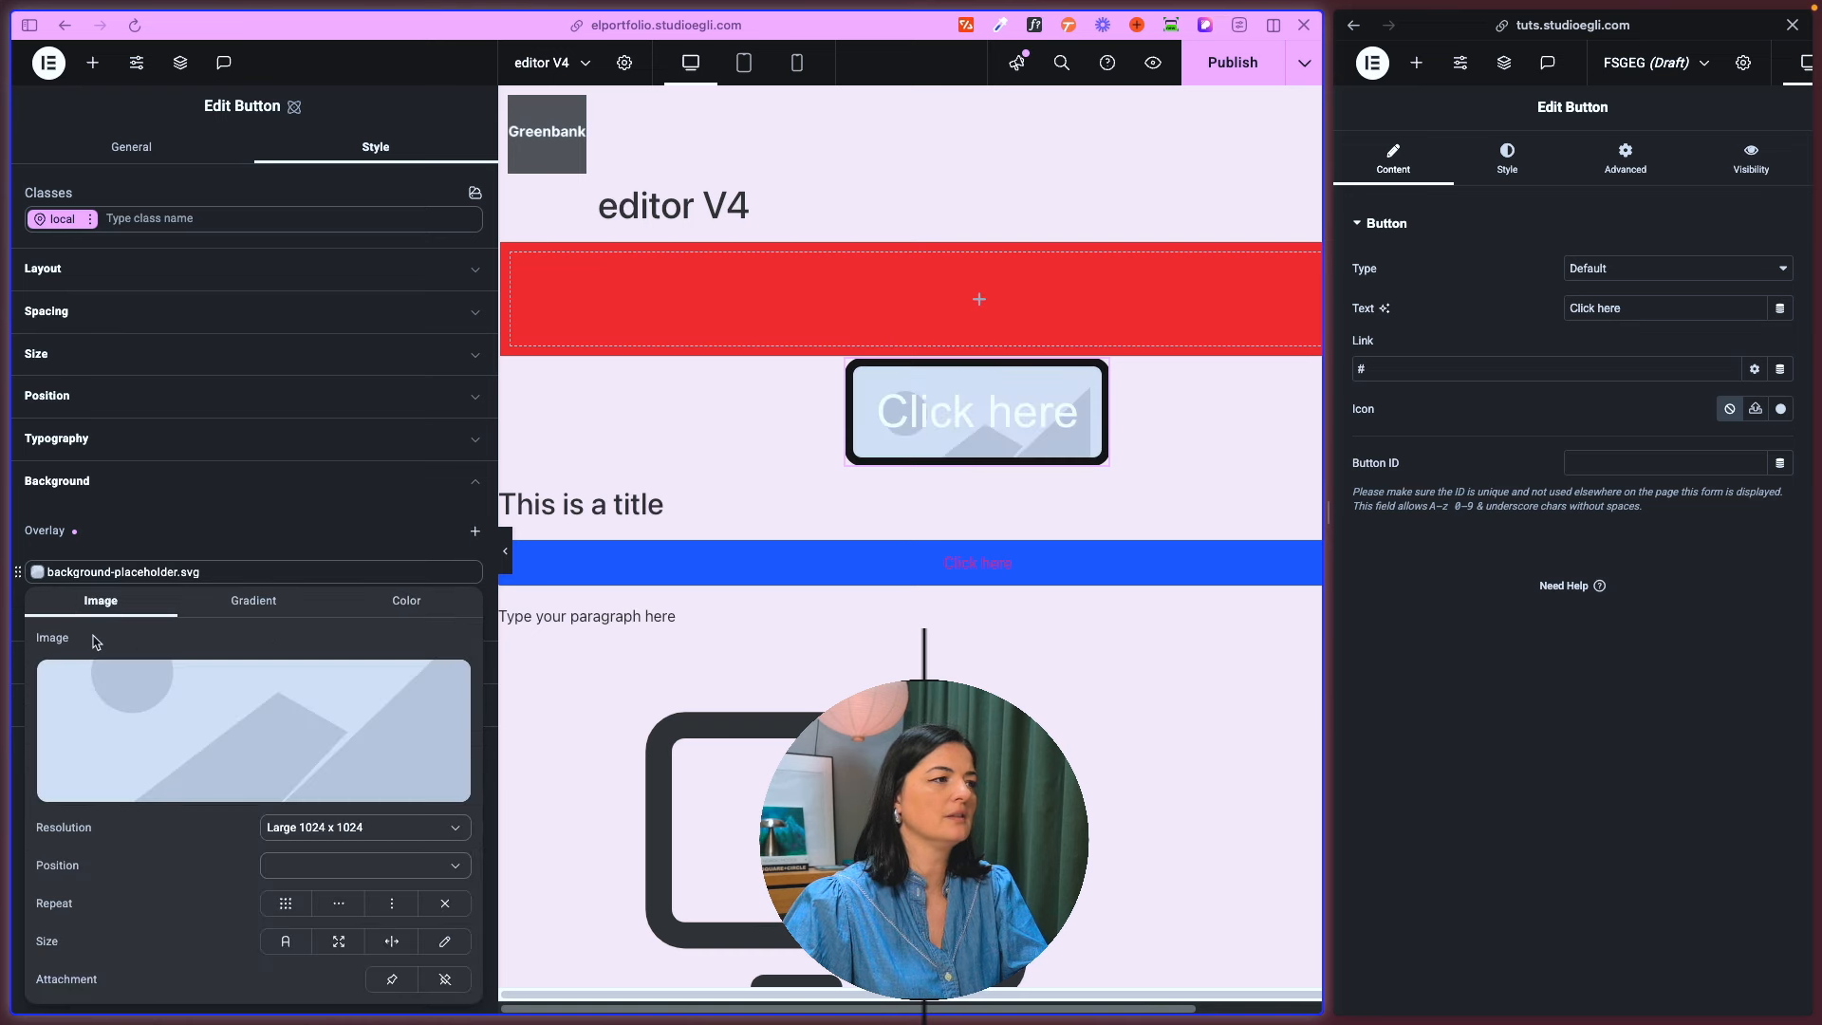
click(1507, 159)
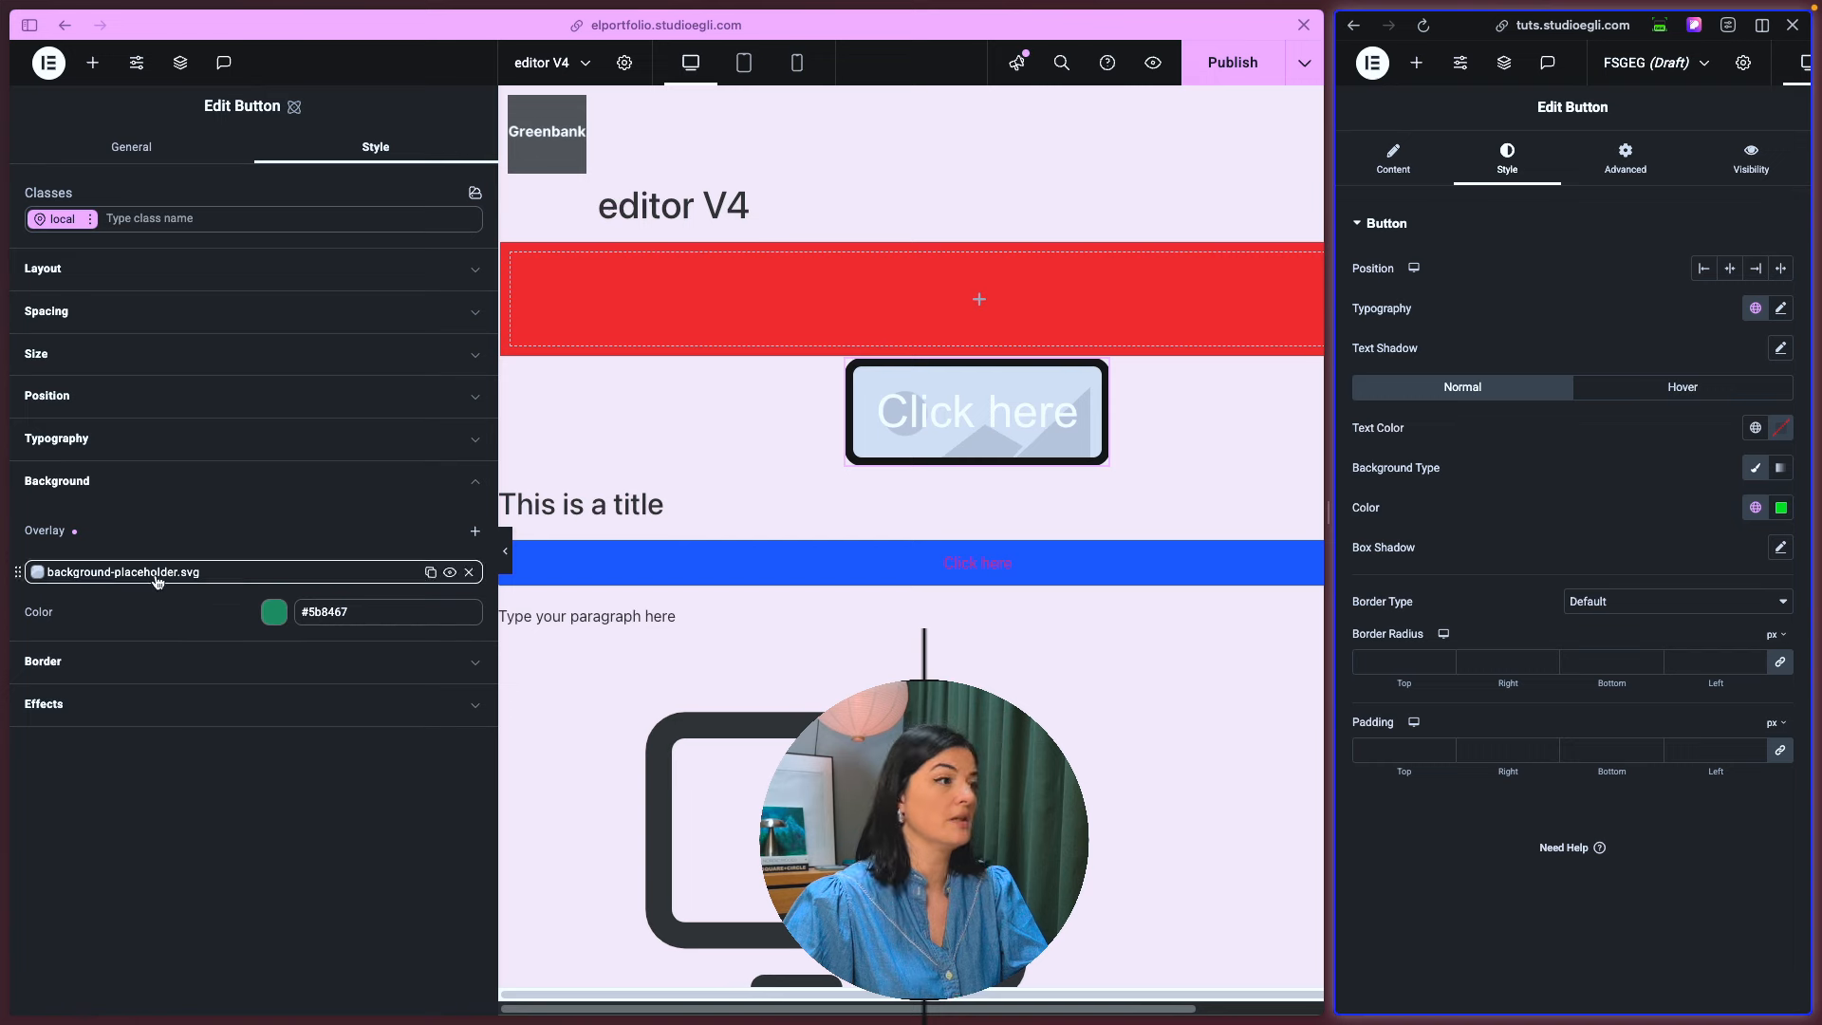
- Use Post_Marie_Img_Featured.jpg as the atomic Button's overlay image, with no repeat and Cover size
click(36, 575)
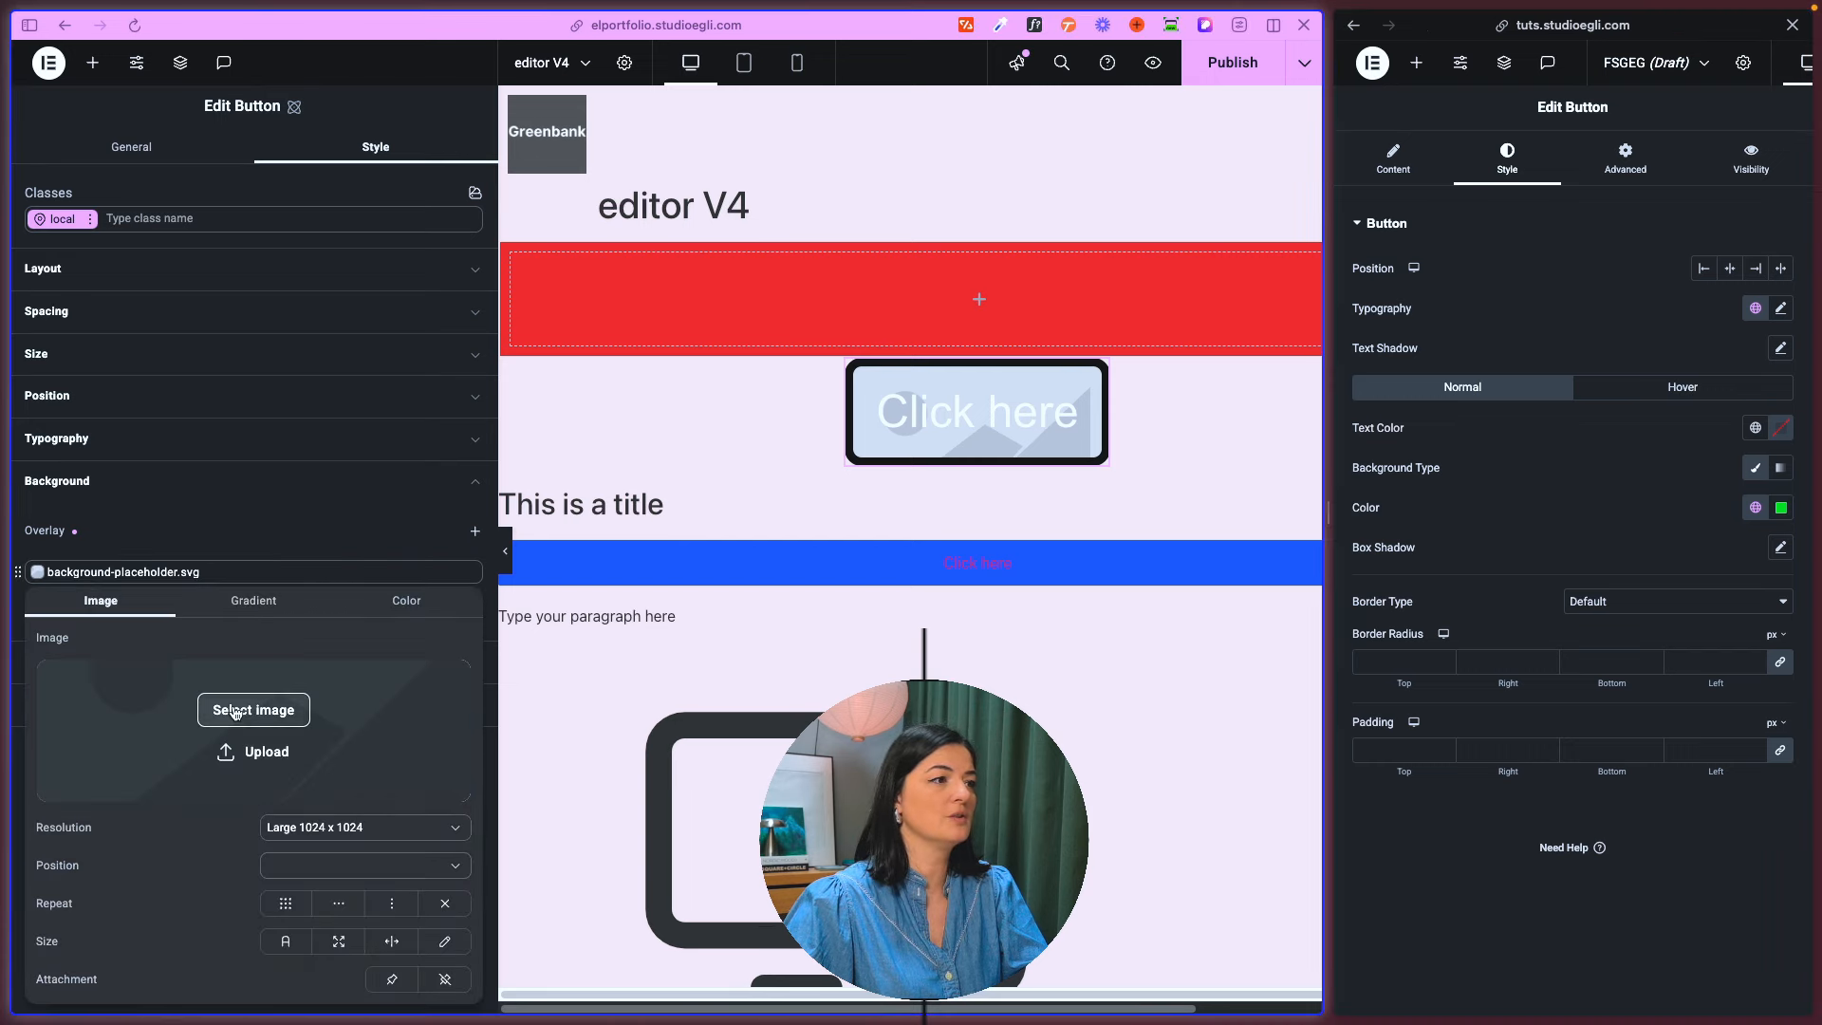
click(248, 709)
click(664, 284)
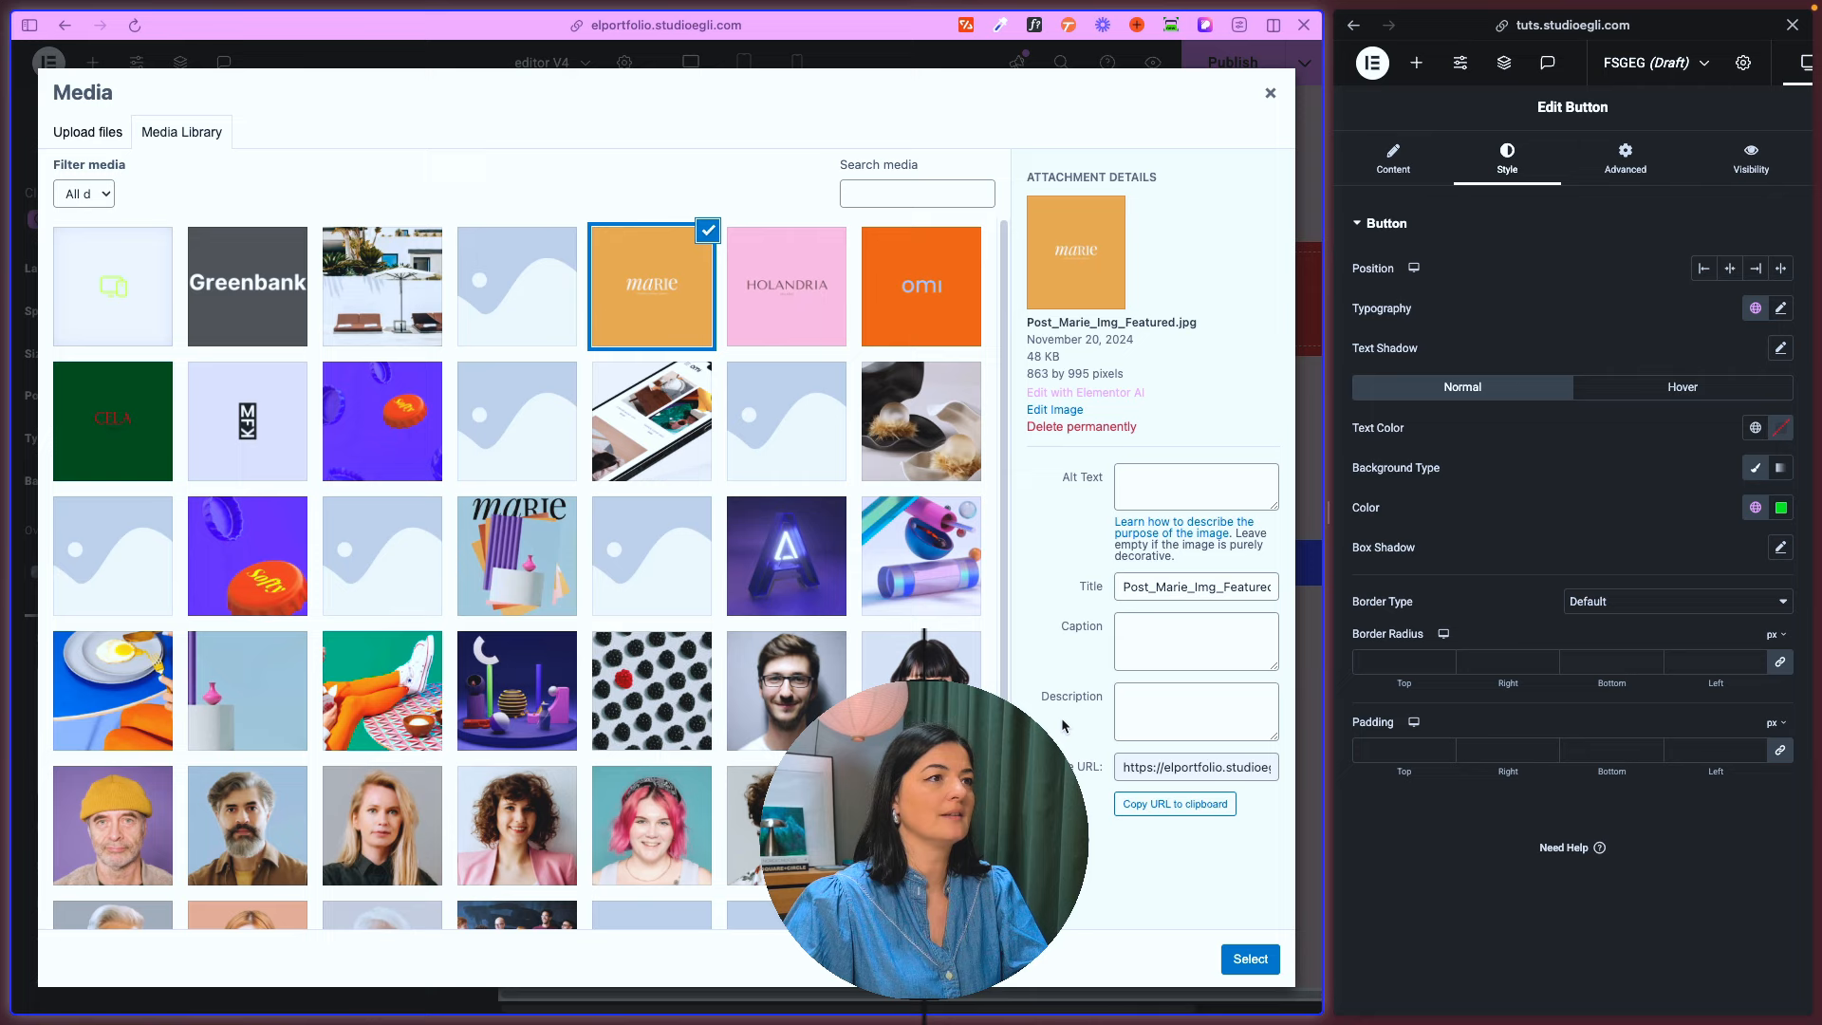
click(1251, 959)
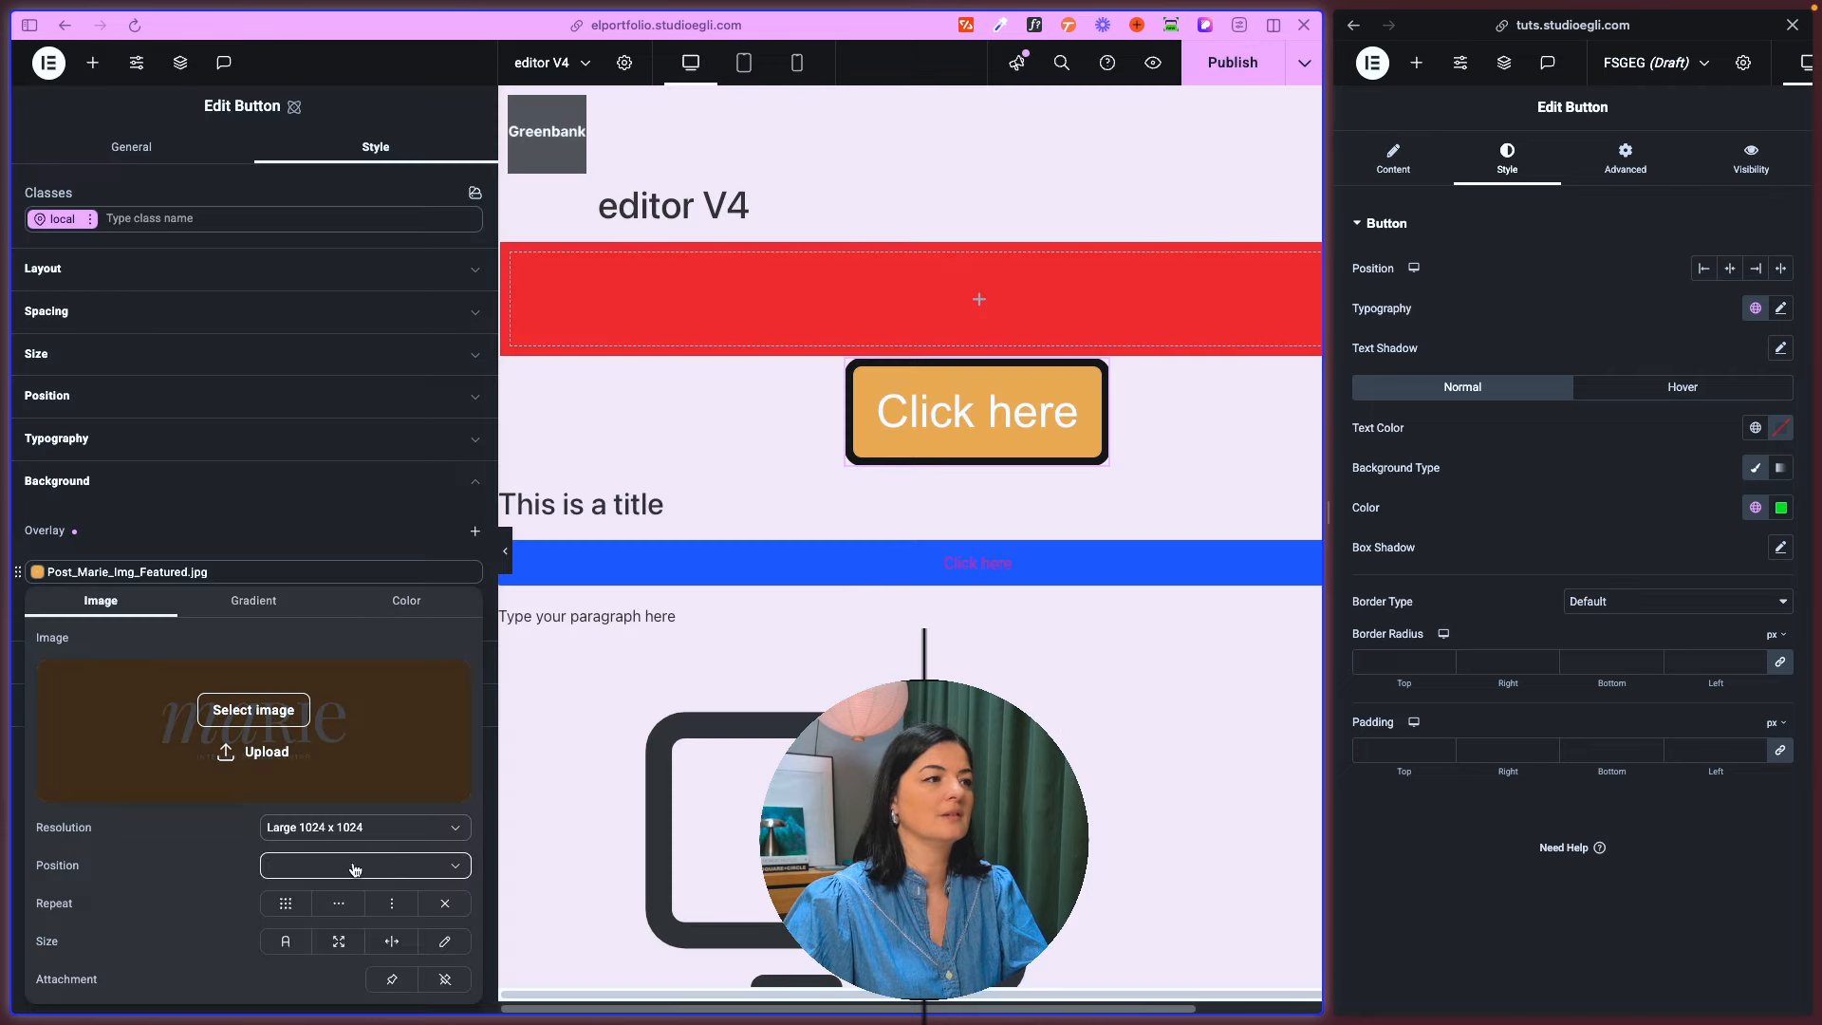
click(392, 940)
click(342, 942)
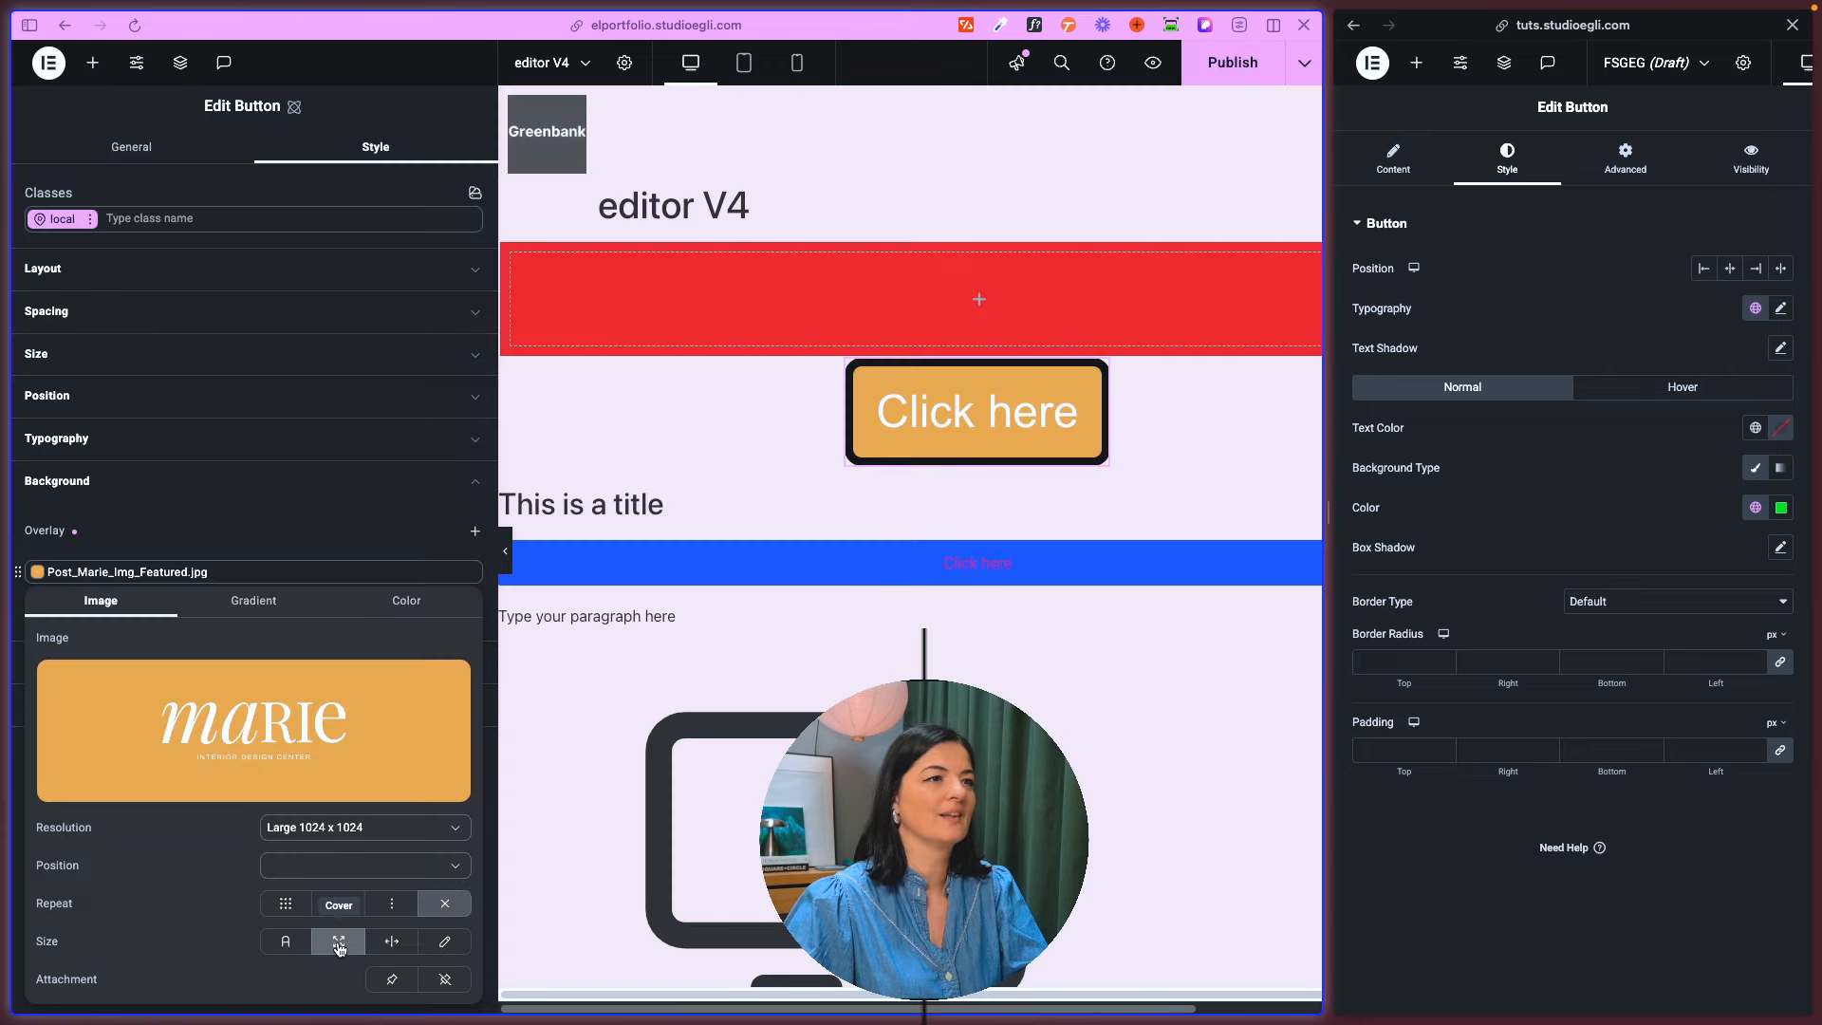
click(293, 528)
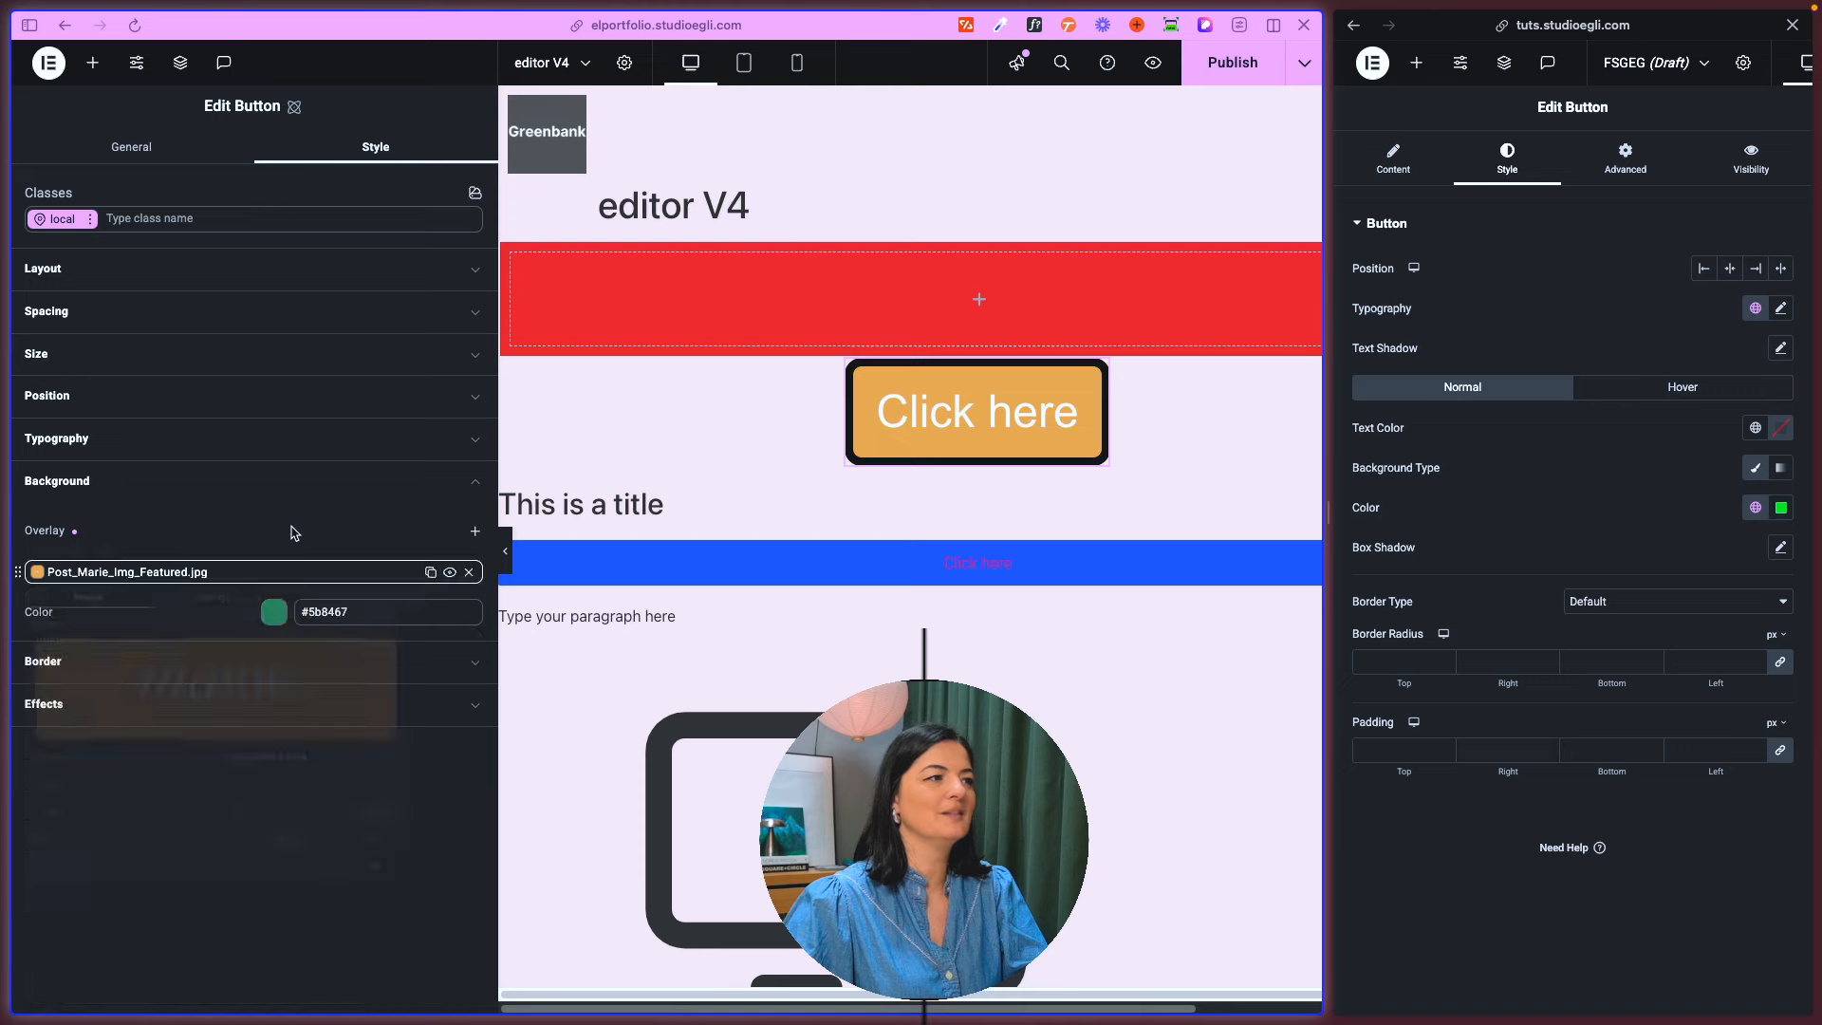
- Examine the atomic Button's Border settings and its full set of Typography options
click(236, 662)
click(173, 496)
click(175, 439)
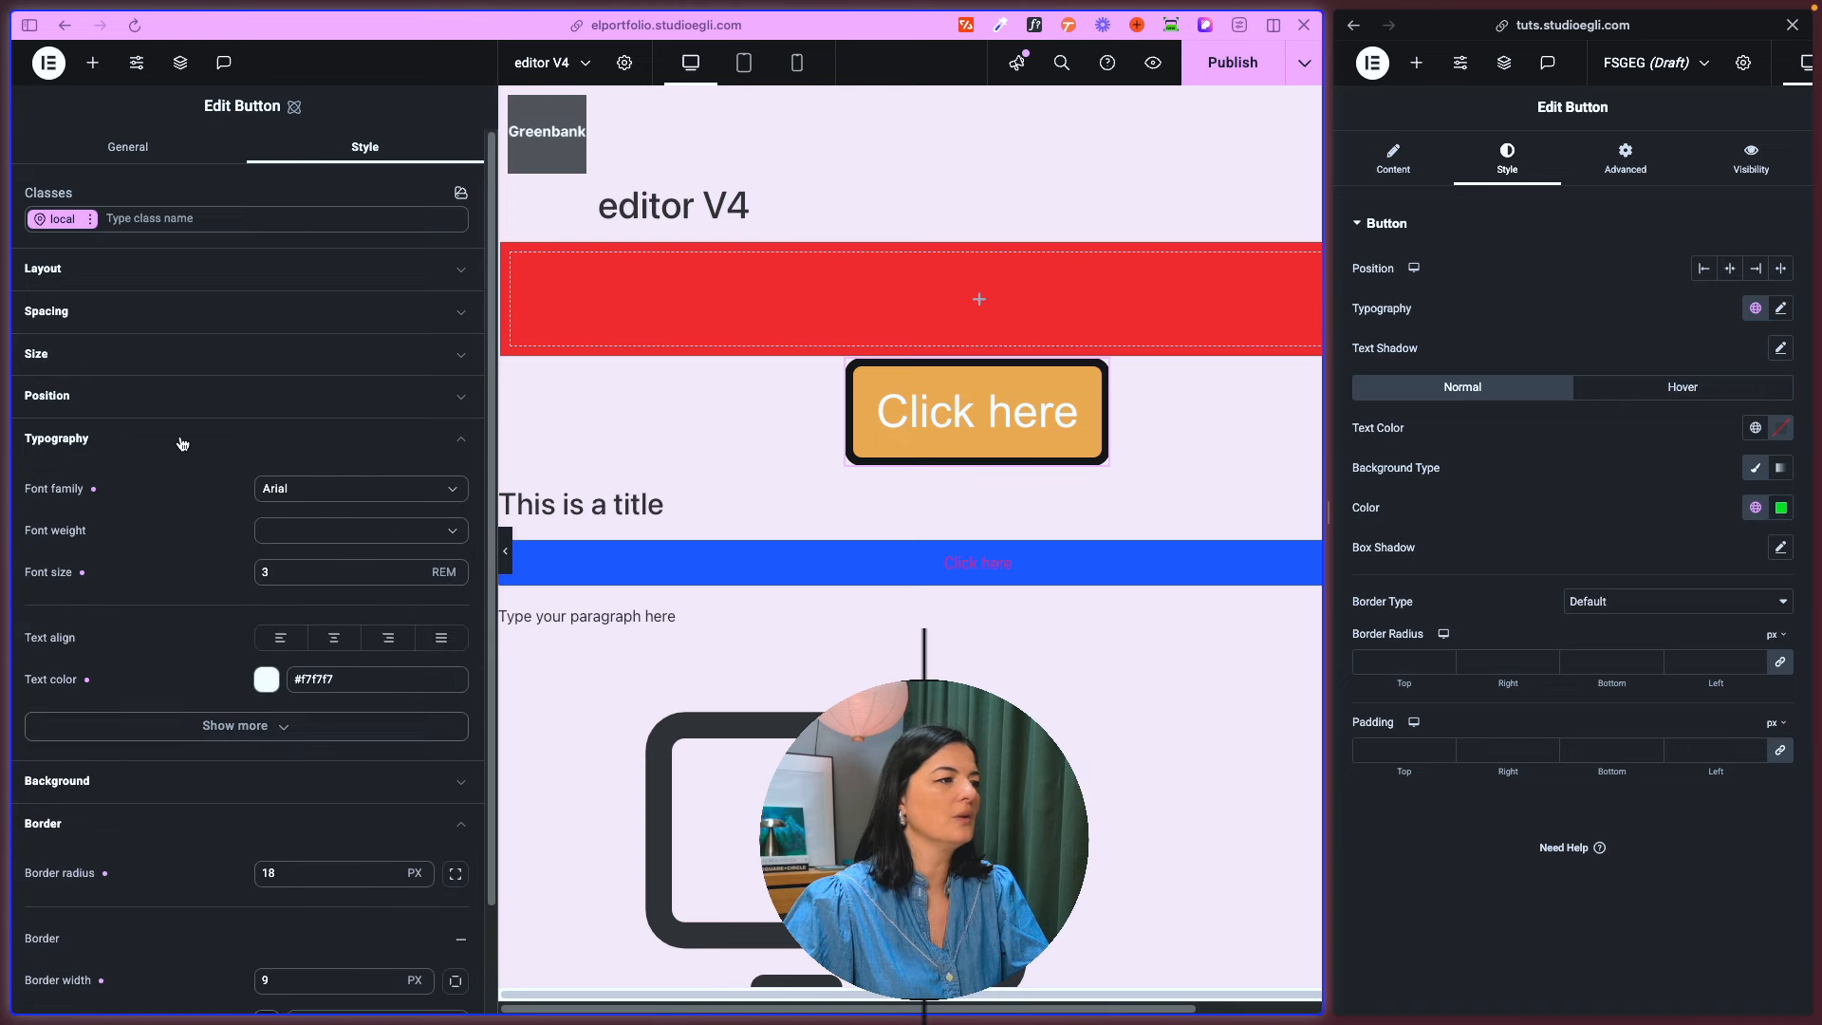
click(204, 728)
scroll(228, 711, down, 5)
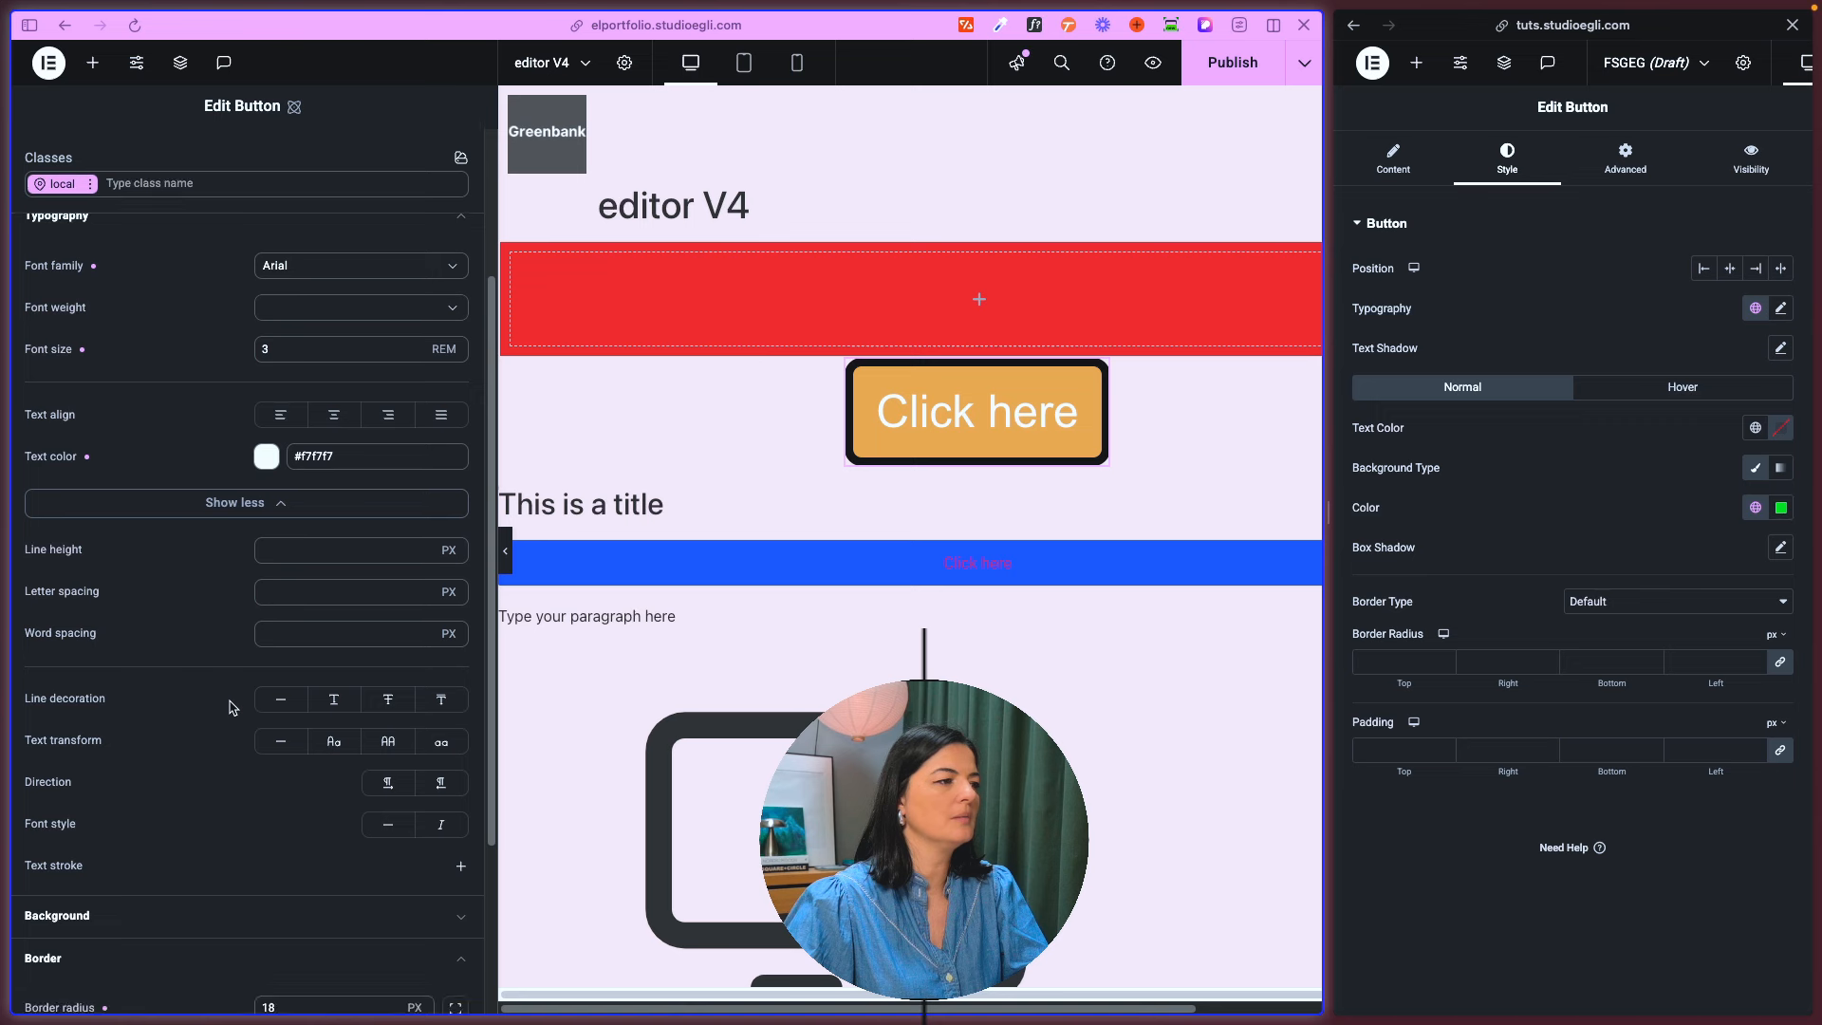
scroll(229, 707, up, 3)
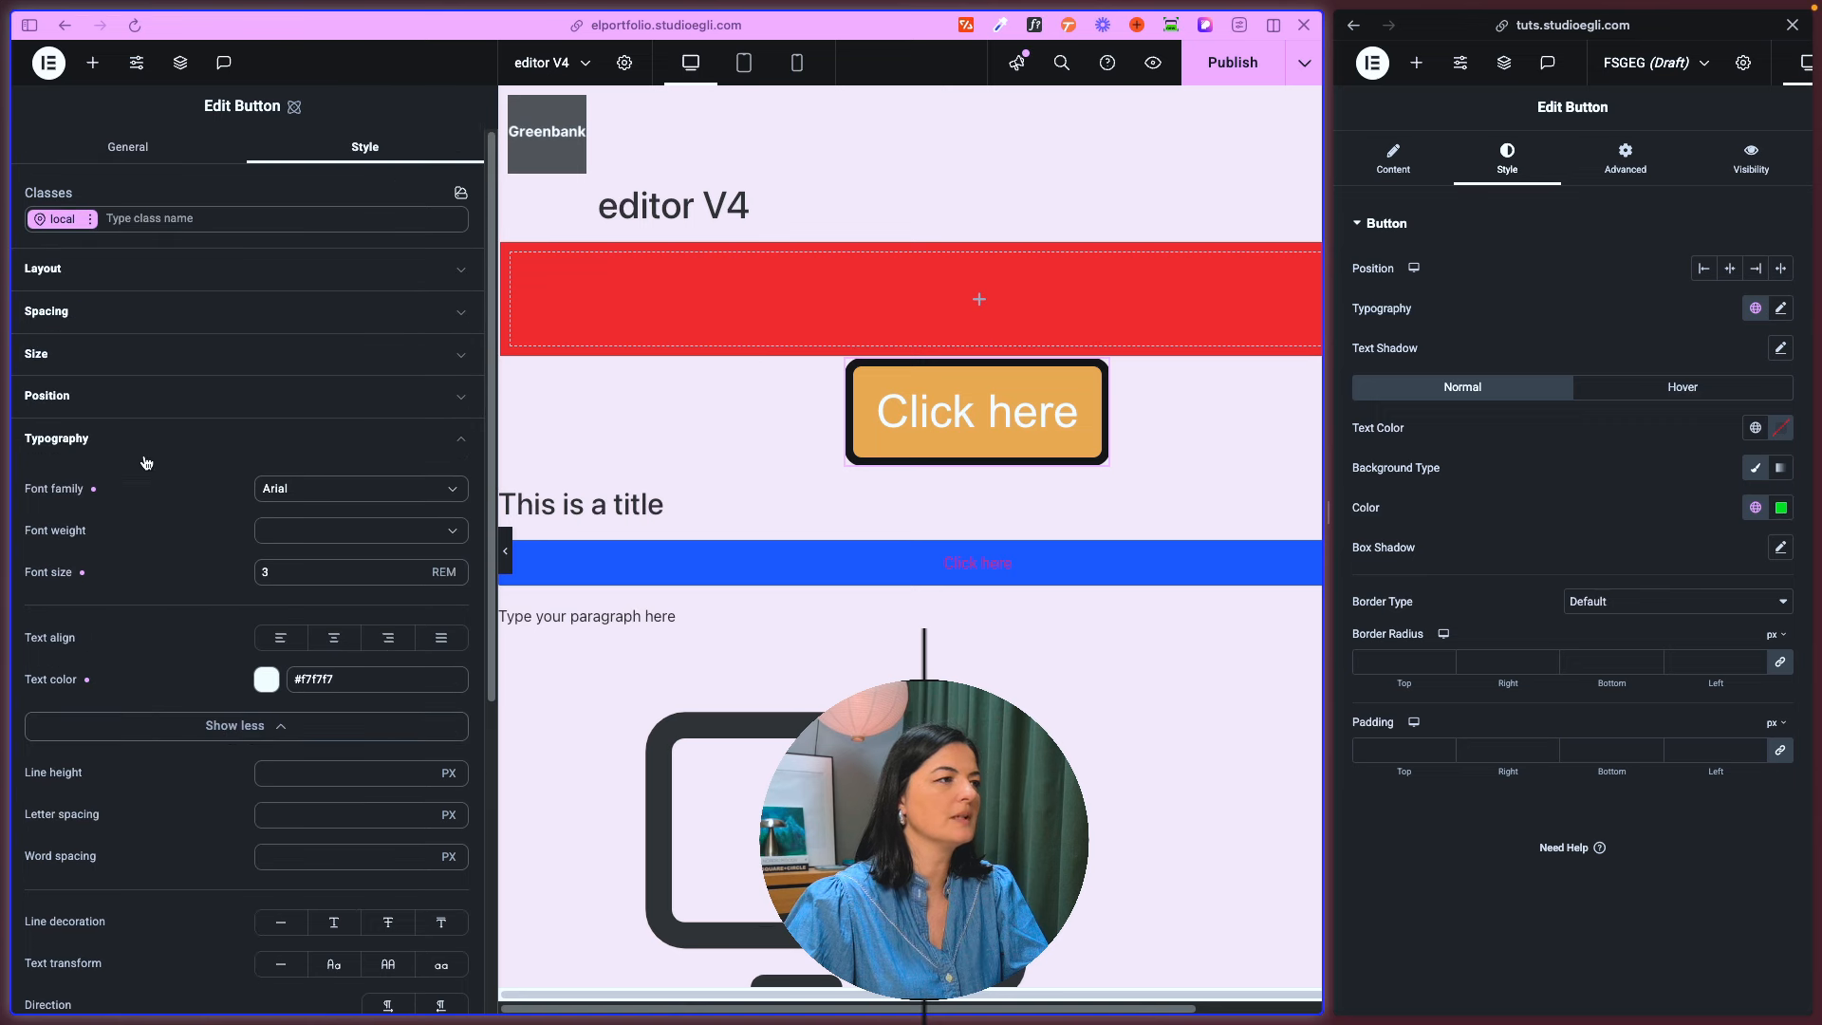
- Examine the atomic Button's Size and Layout options, and collapse all open style sections
click(142, 354)
click(190, 269)
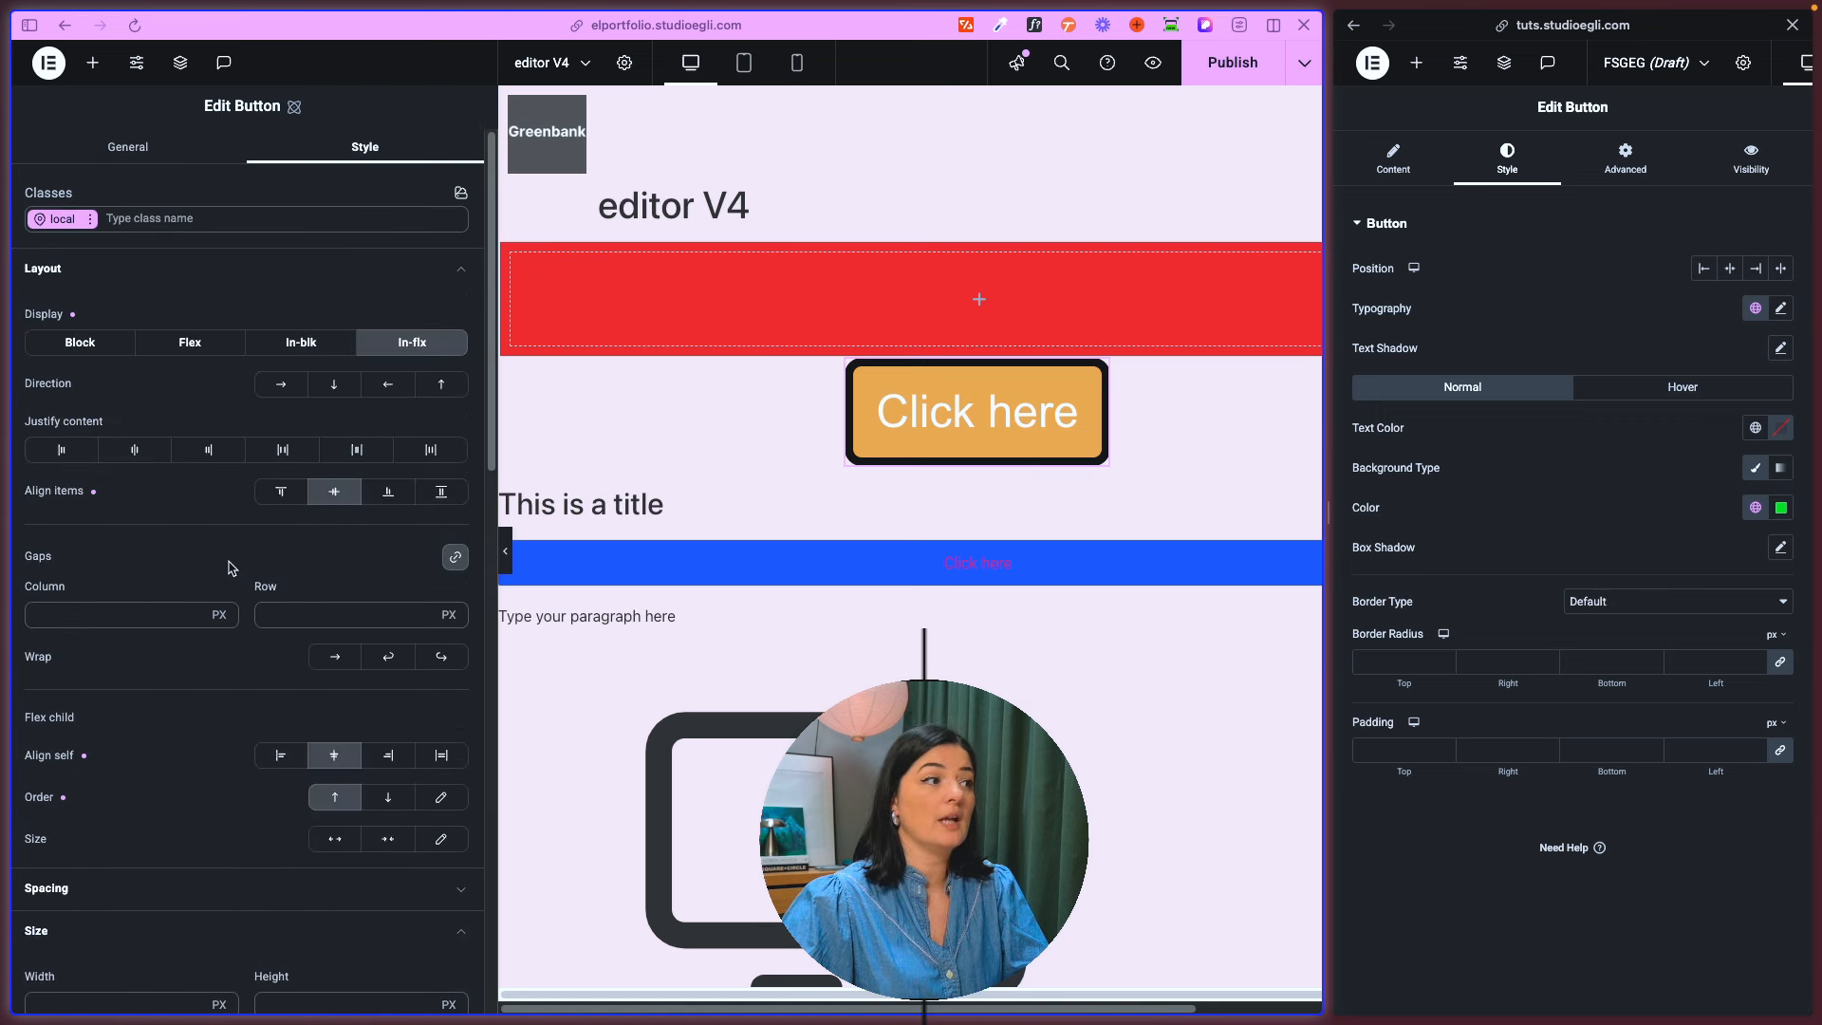
scroll(185, 731, down, 1)
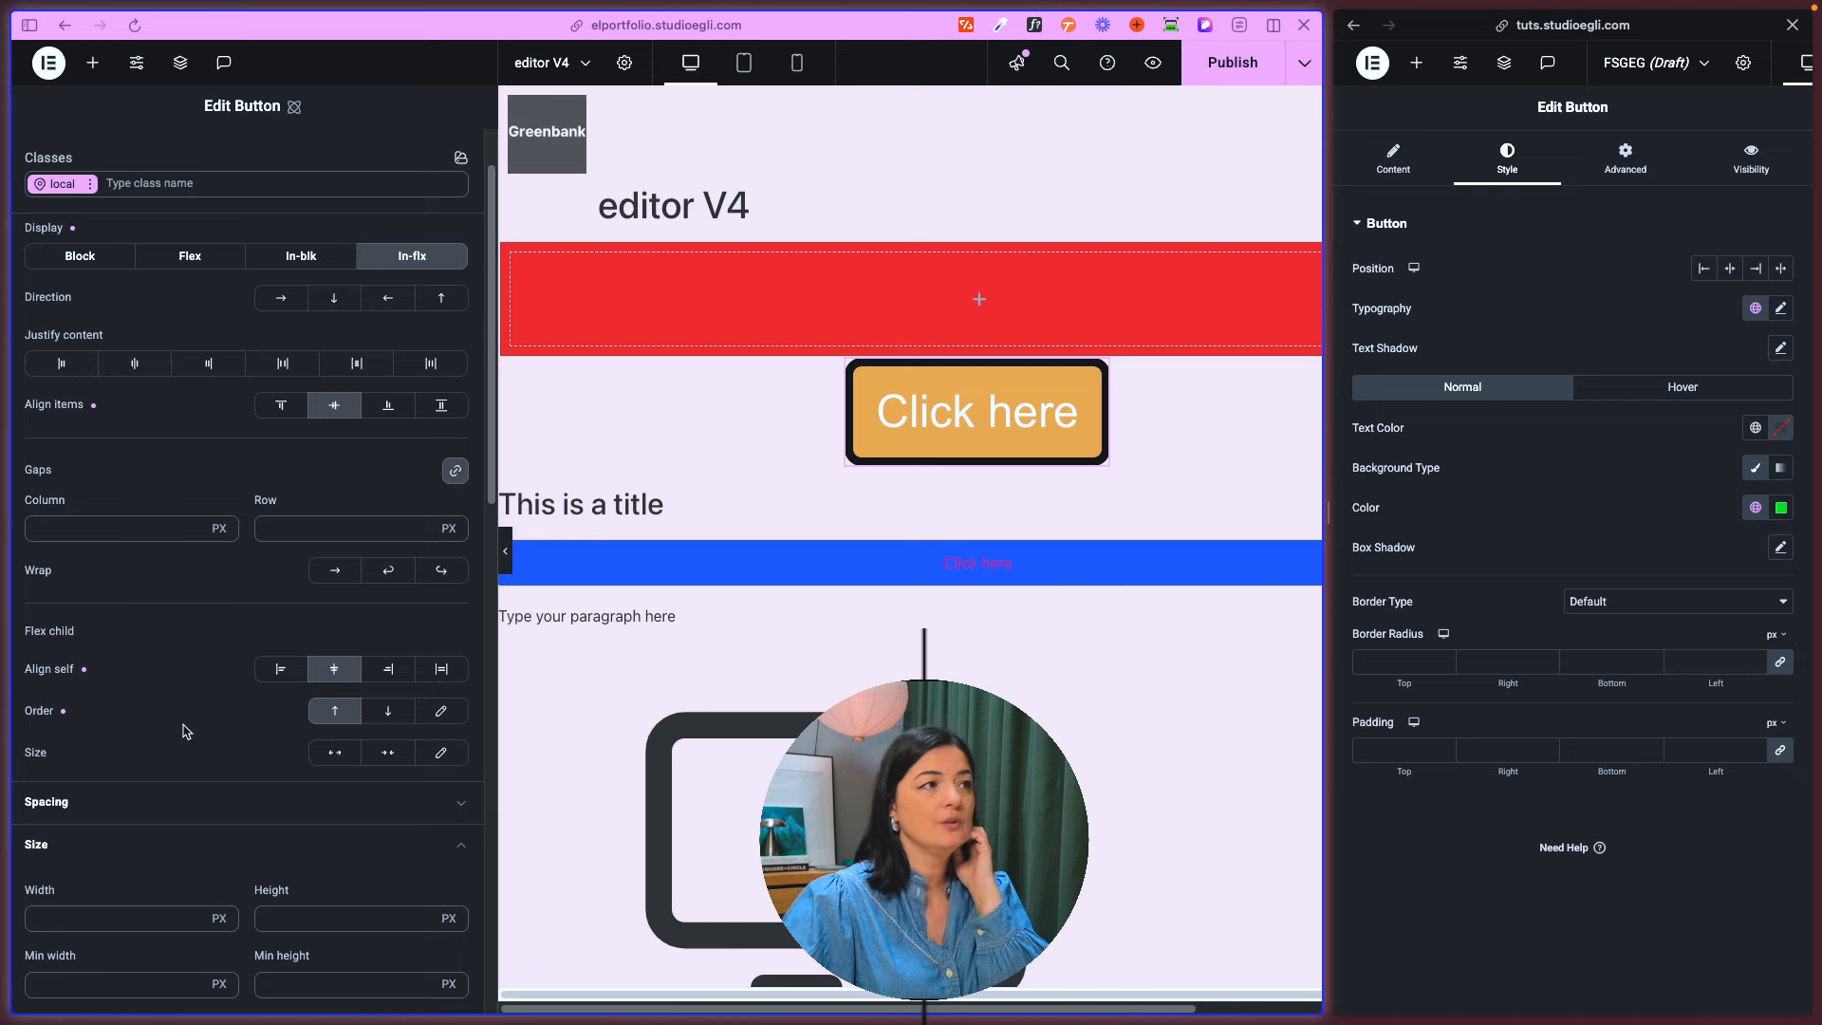
scroll(184, 729, up, 1)
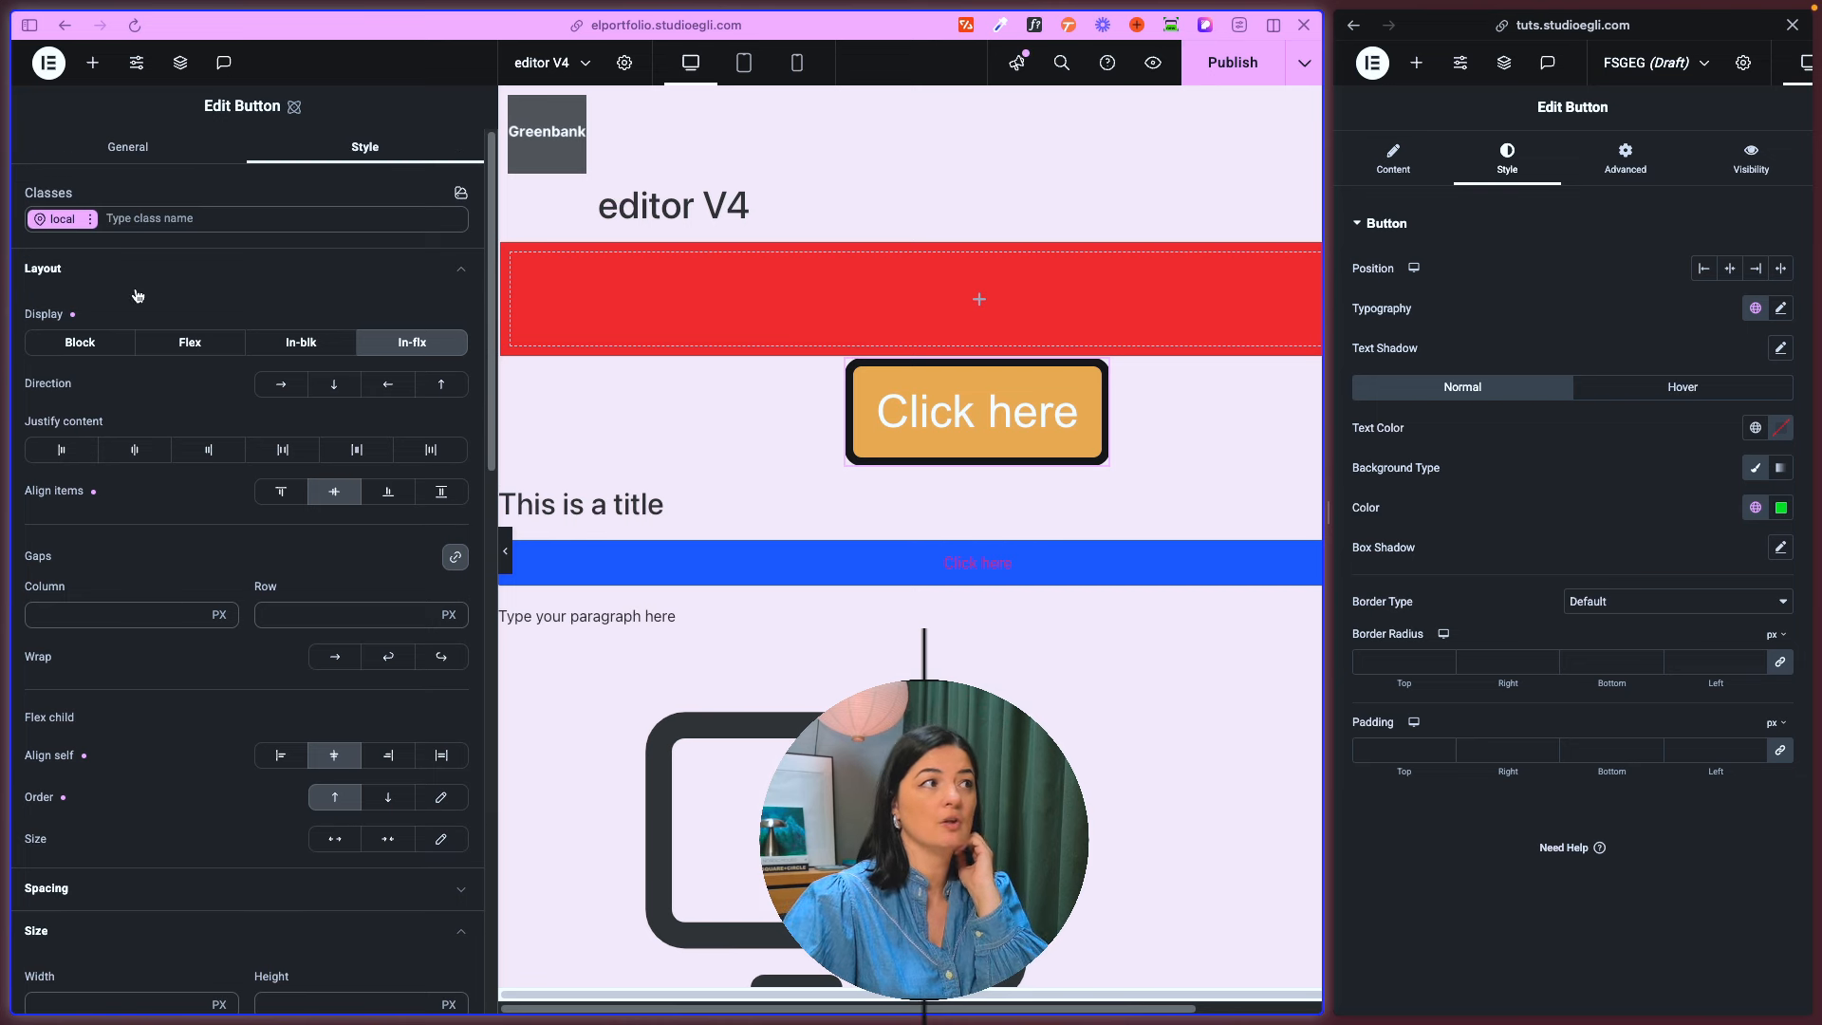
click(87, 284)
click(128, 351)
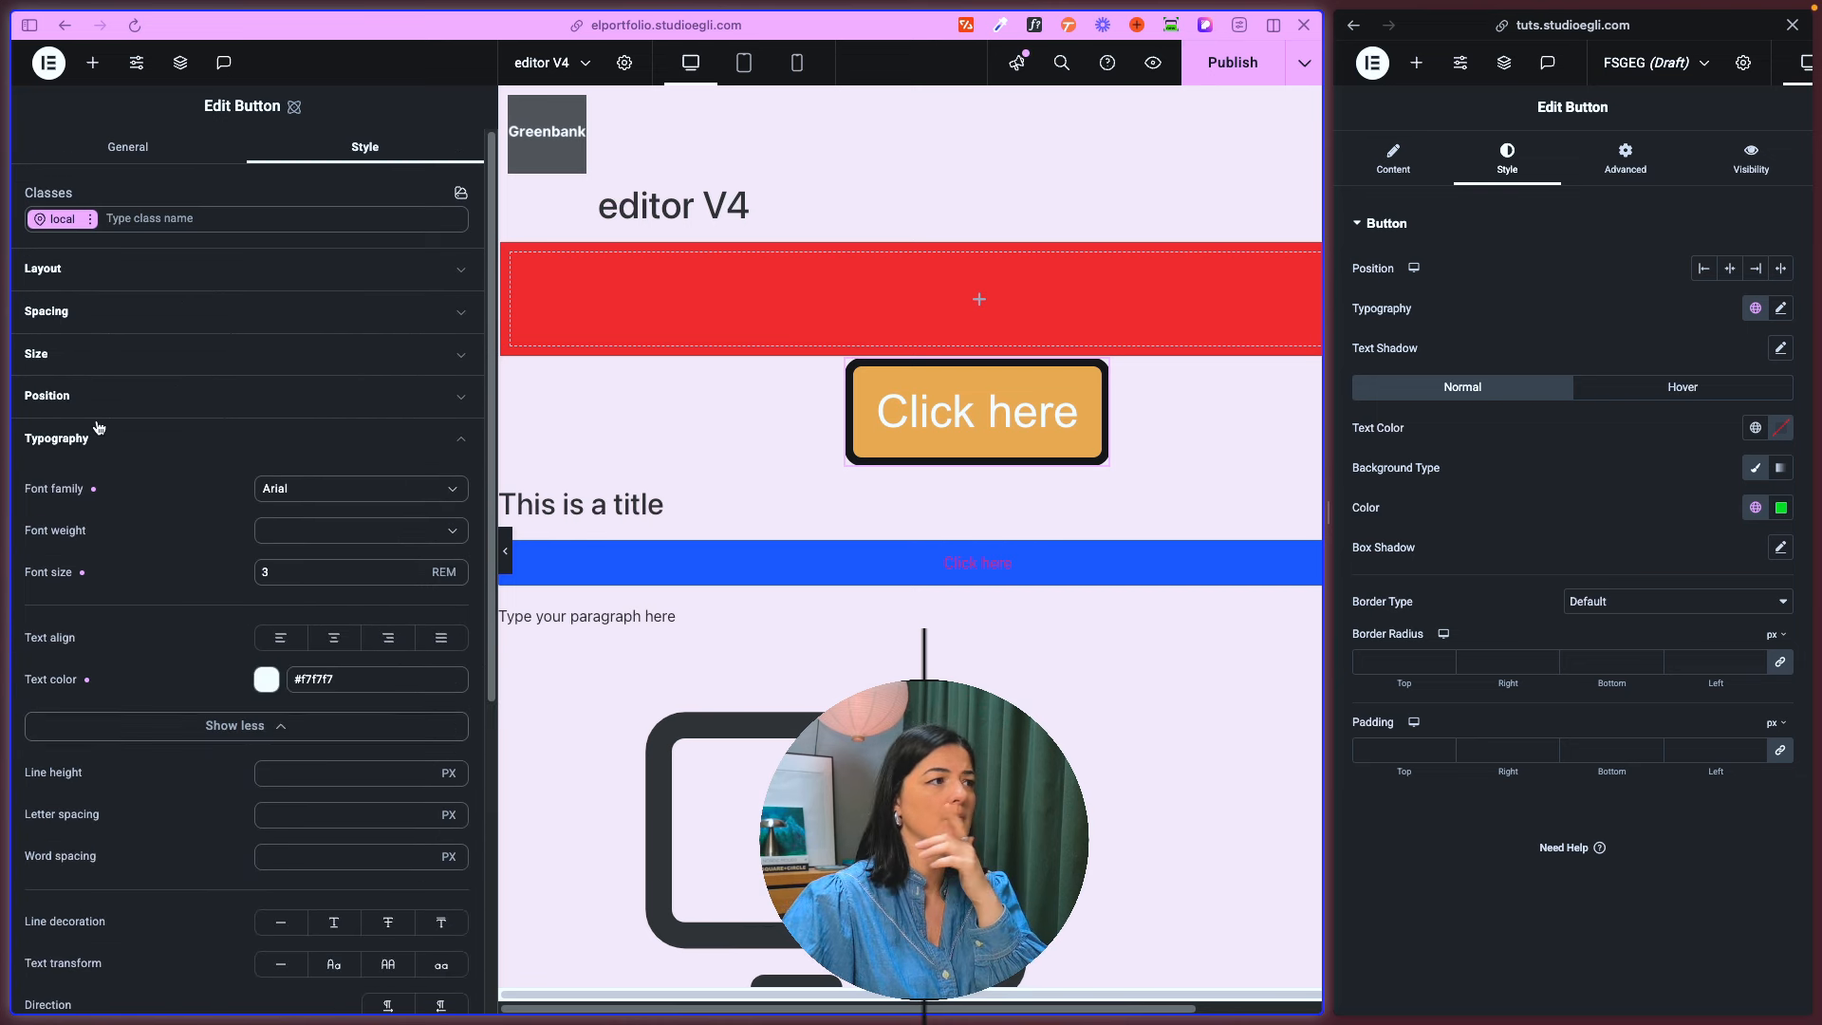
click(97, 436)
click(99, 524)
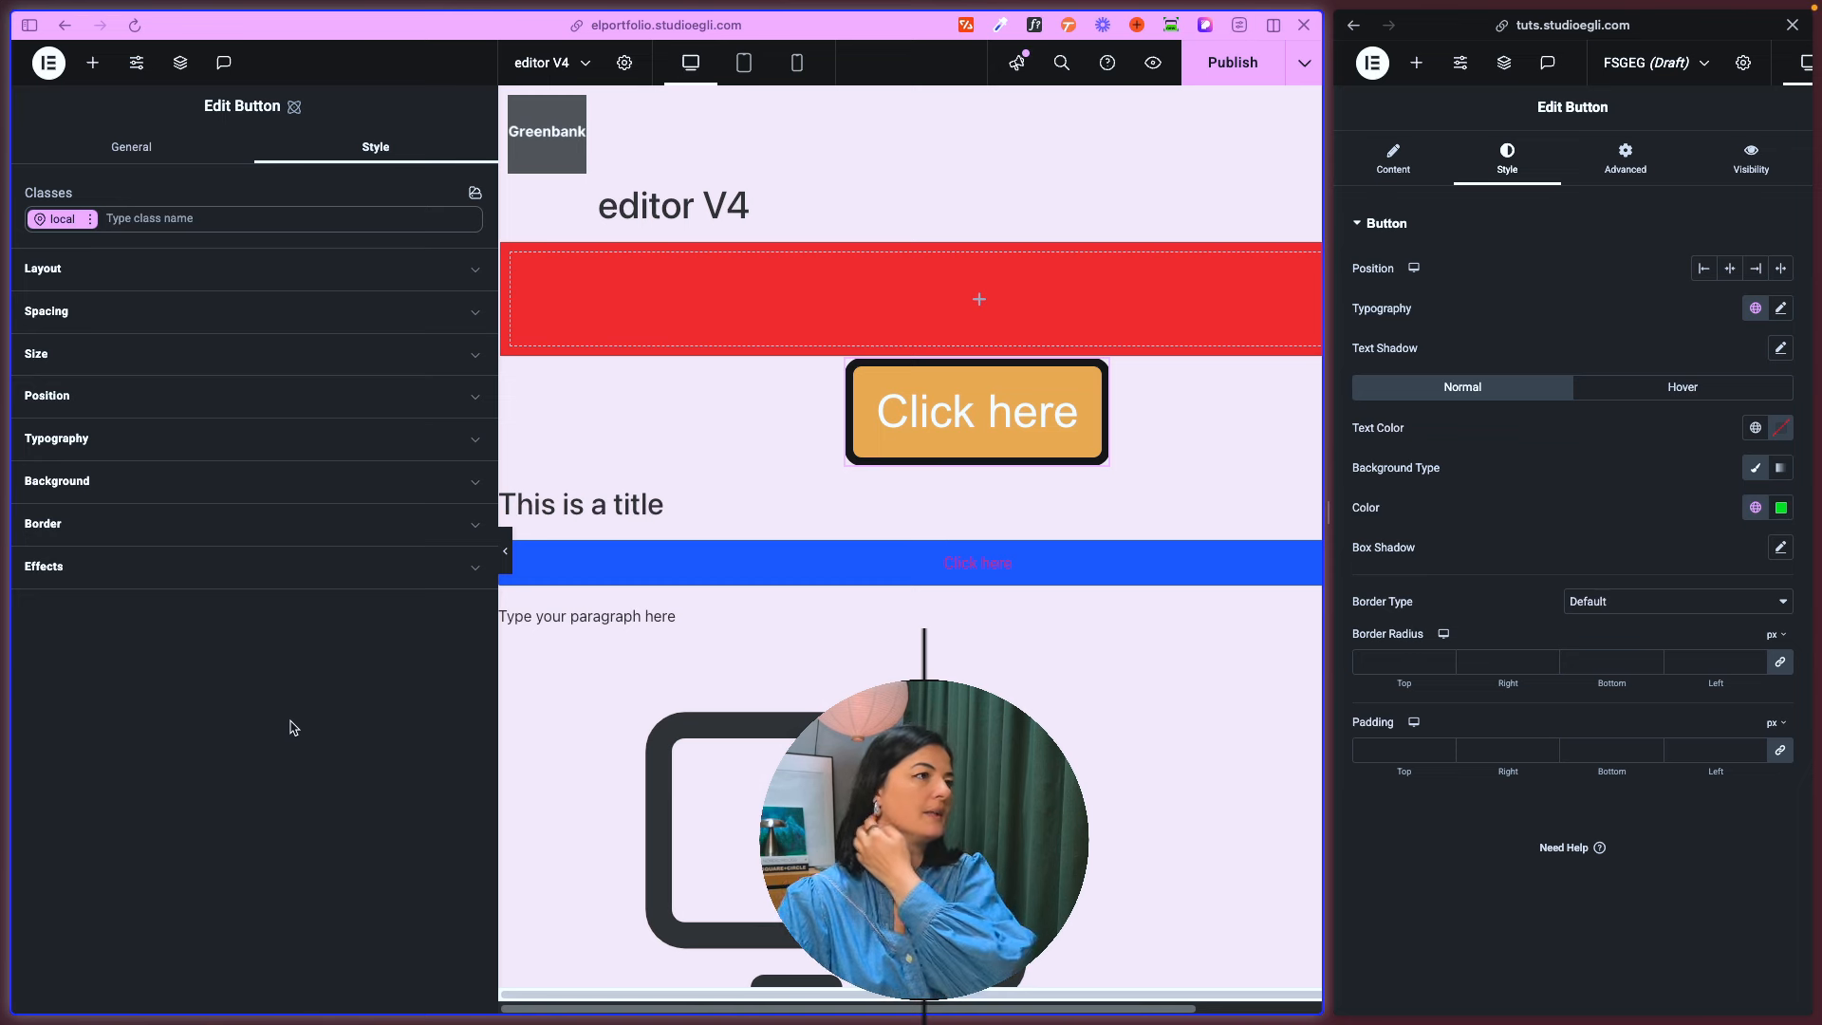
- Inspect the atomic Button's Classes area and its list of existing classes
click(64, 226)
click(201, 730)
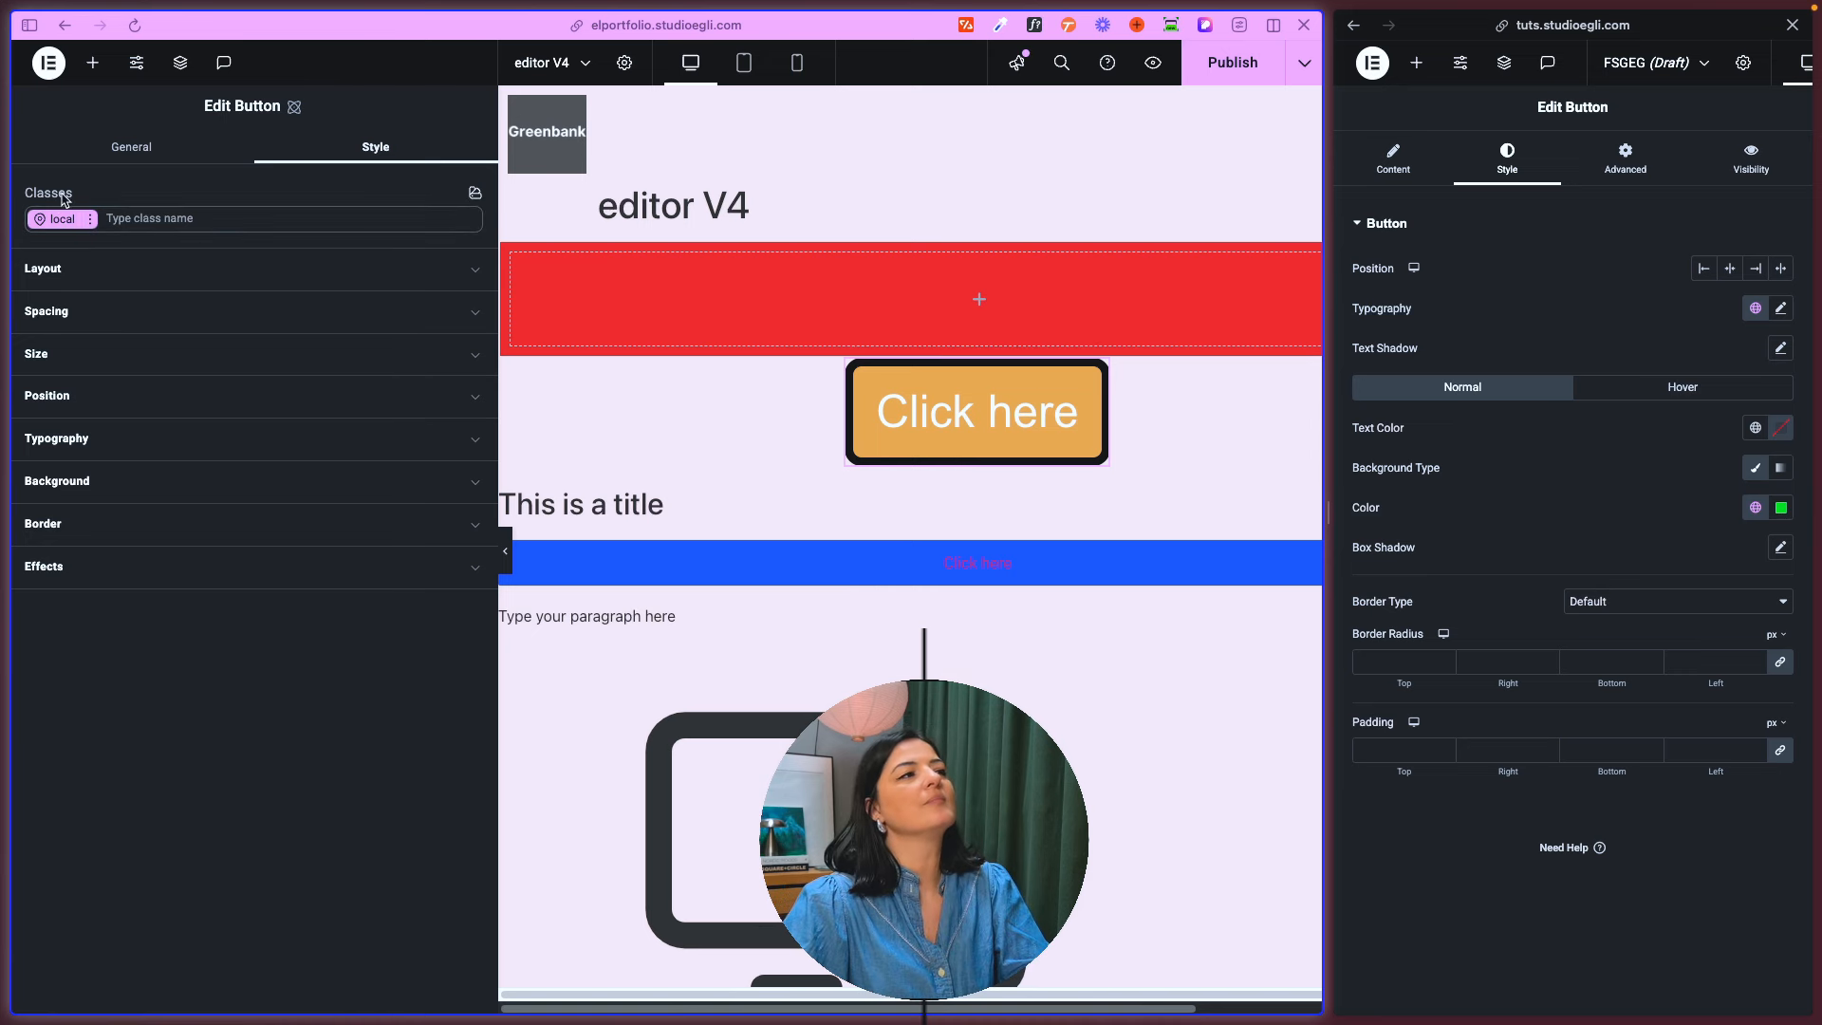
drag(25, 195, 76, 198)
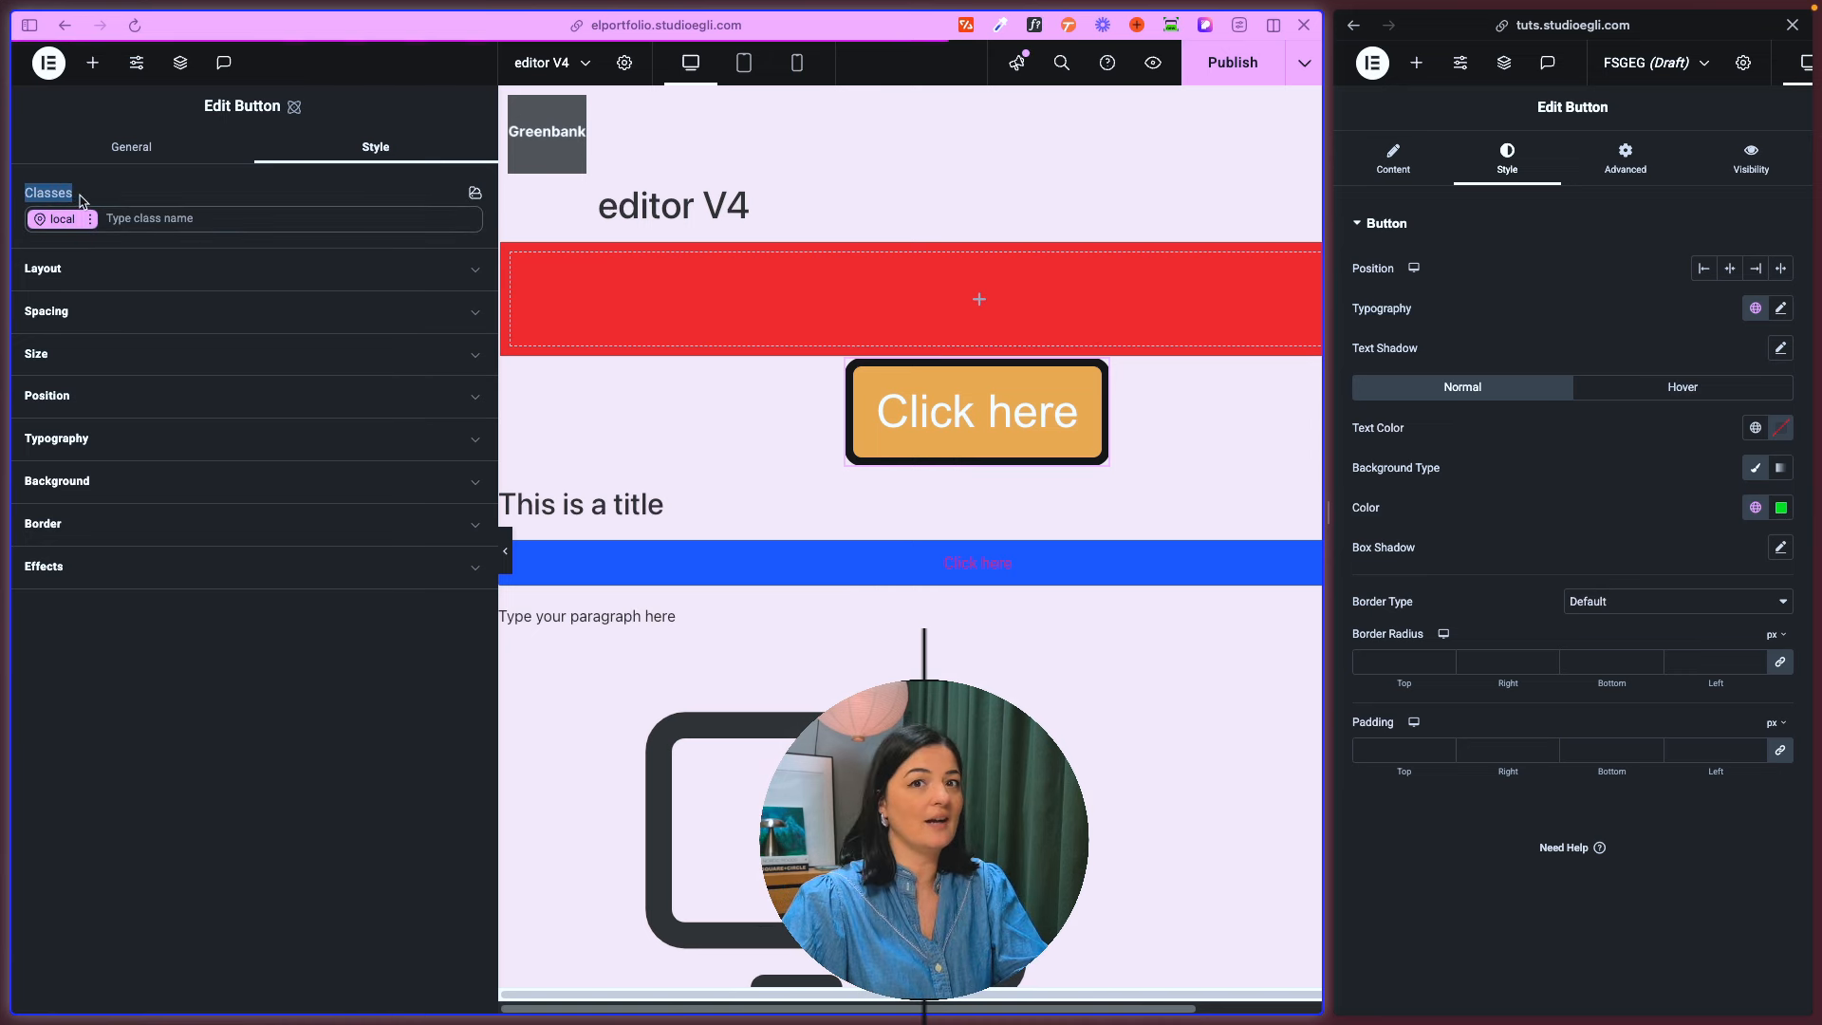
click(130, 220)
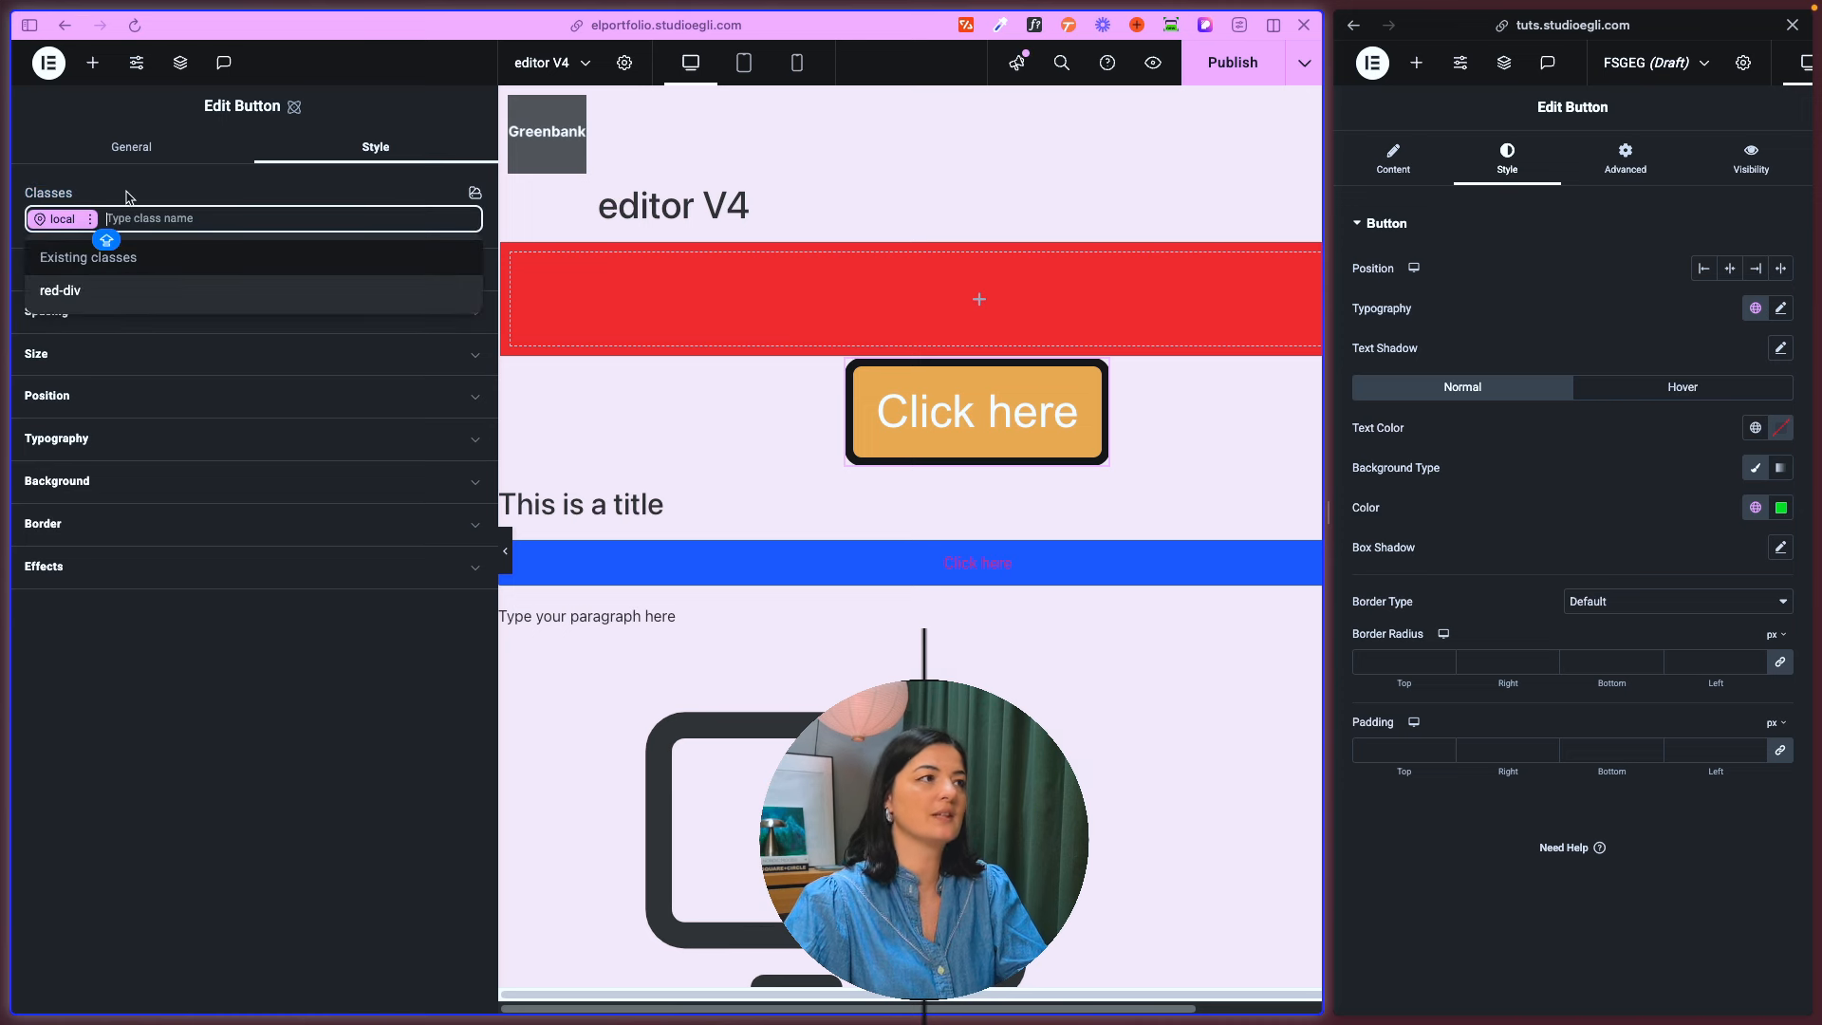
click(125, 176)
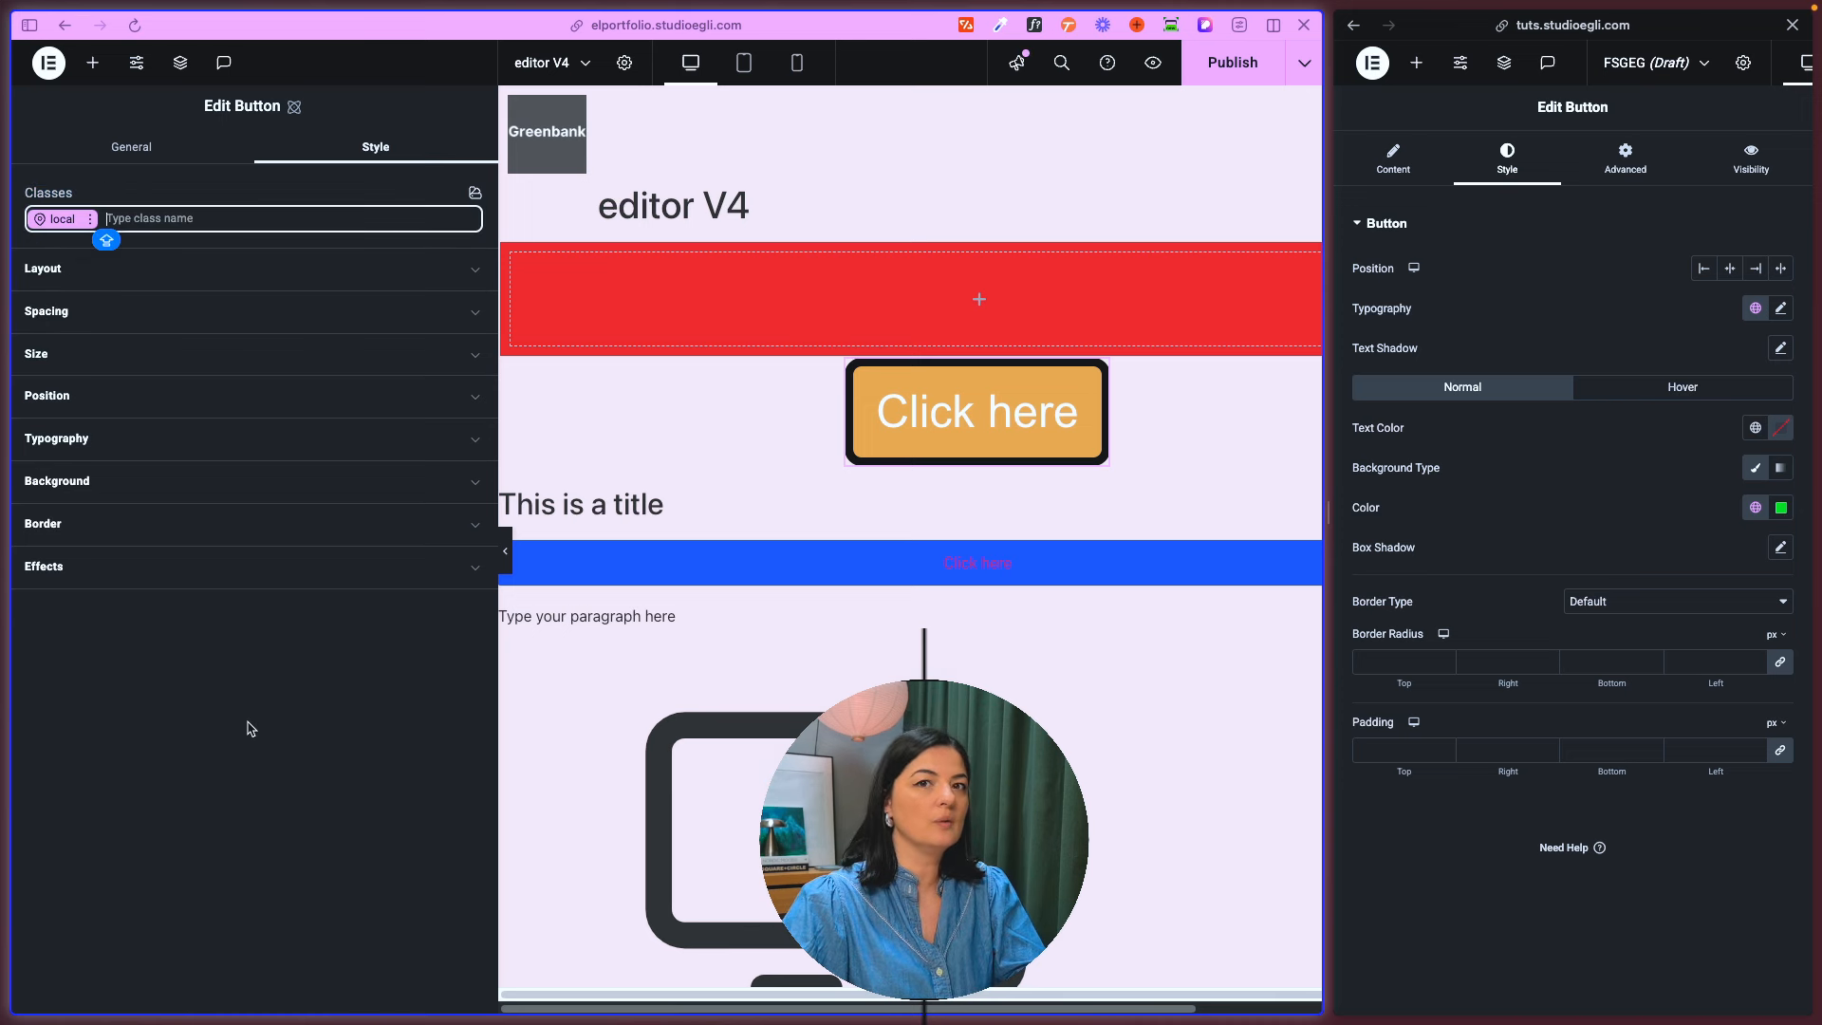
- Switch the atomic Button's local class through the Hover, Focus and Active states
click(91, 224)
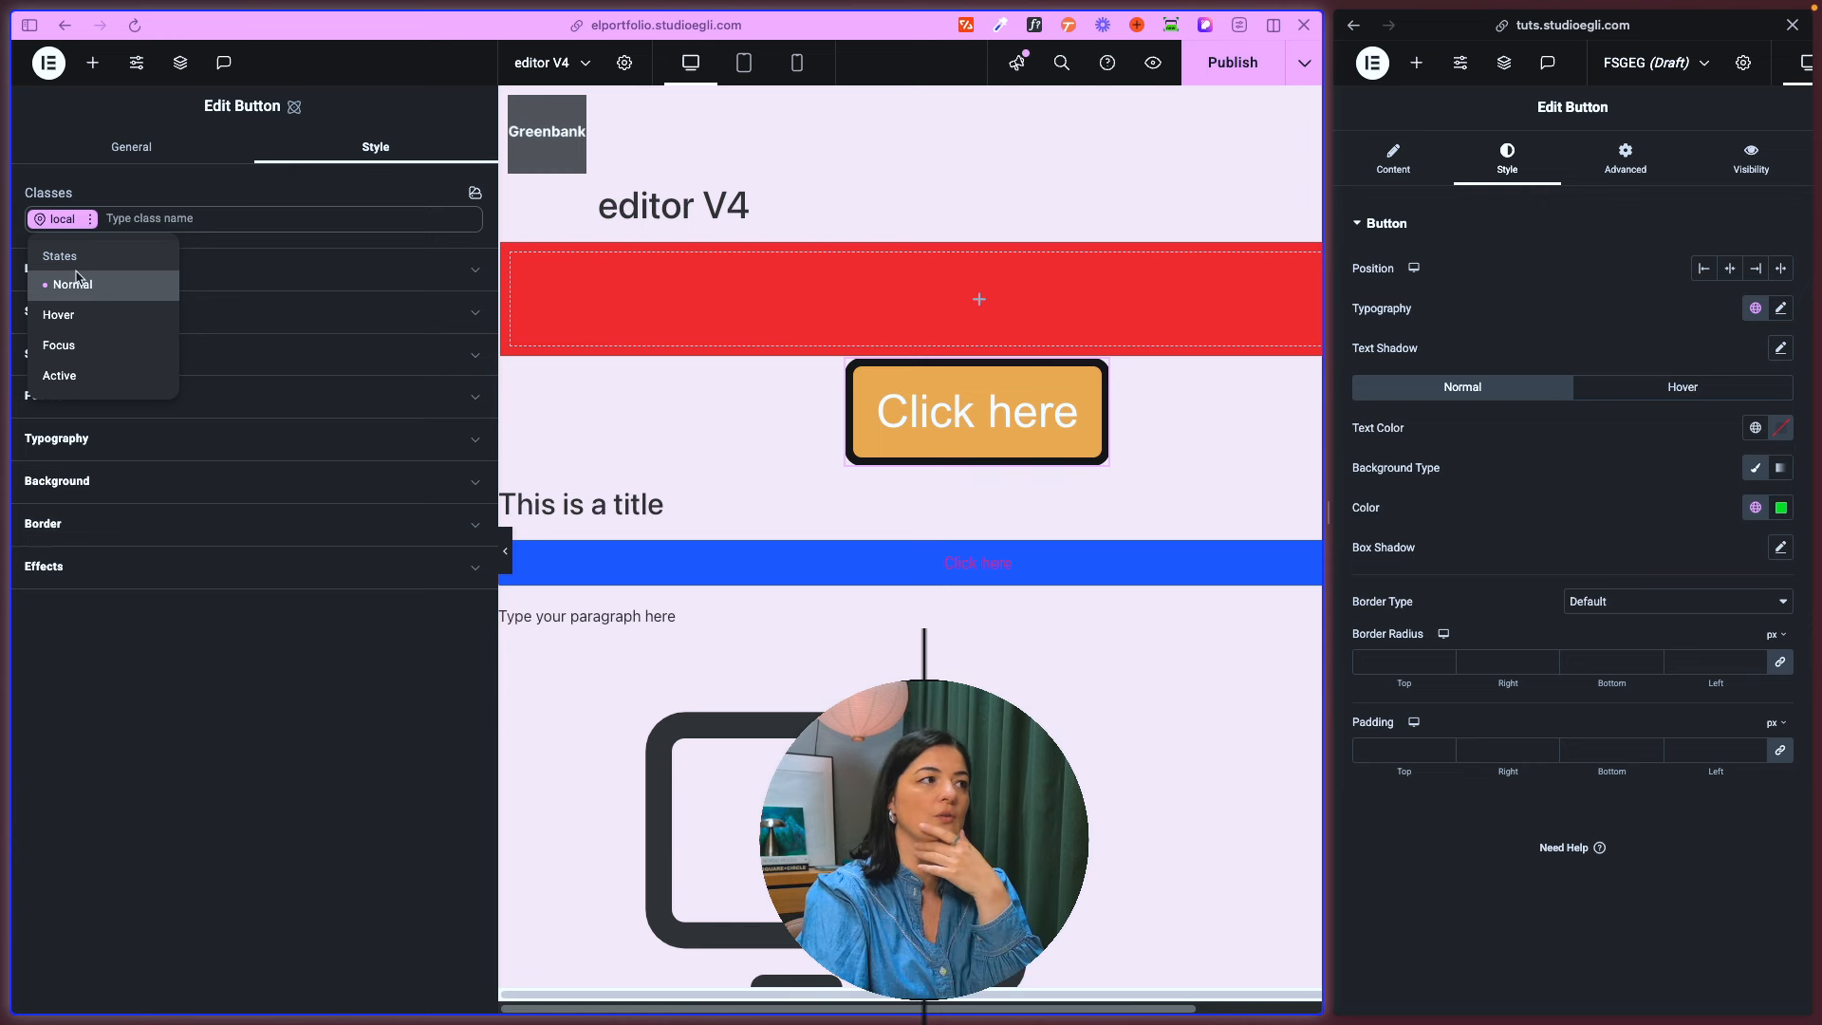
click(69, 314)
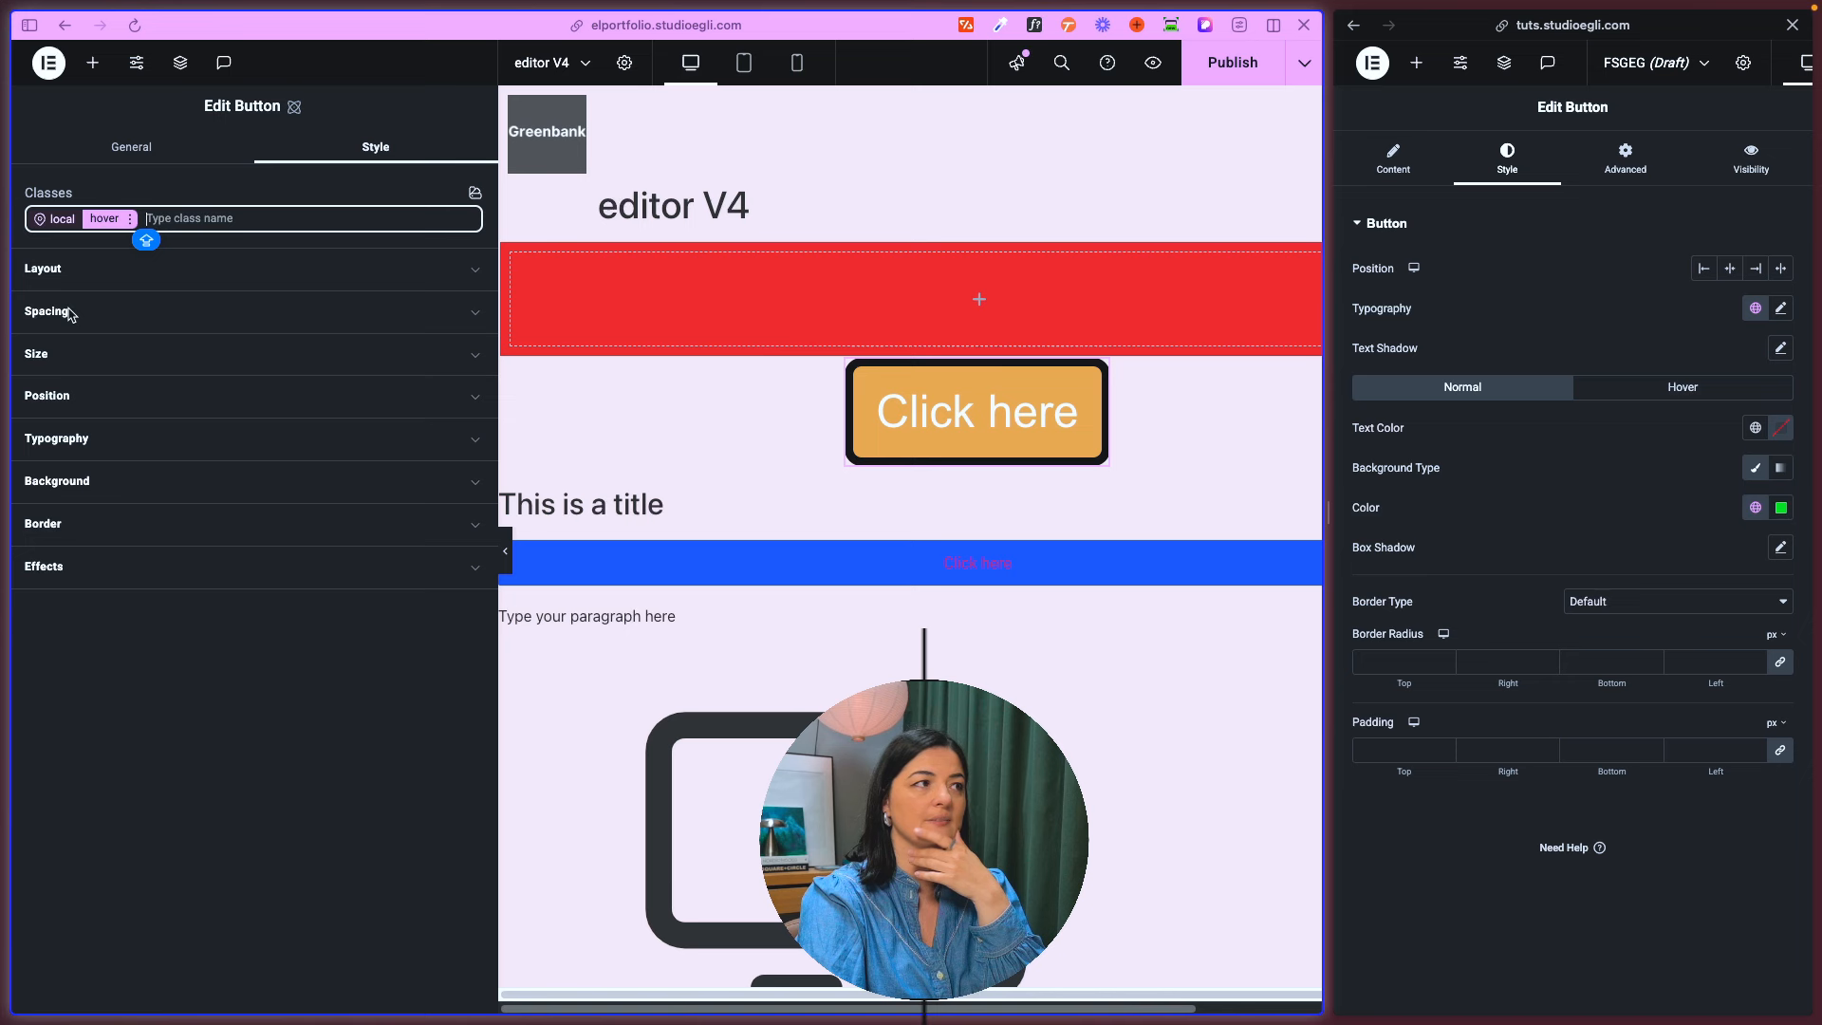
click(88, 224)
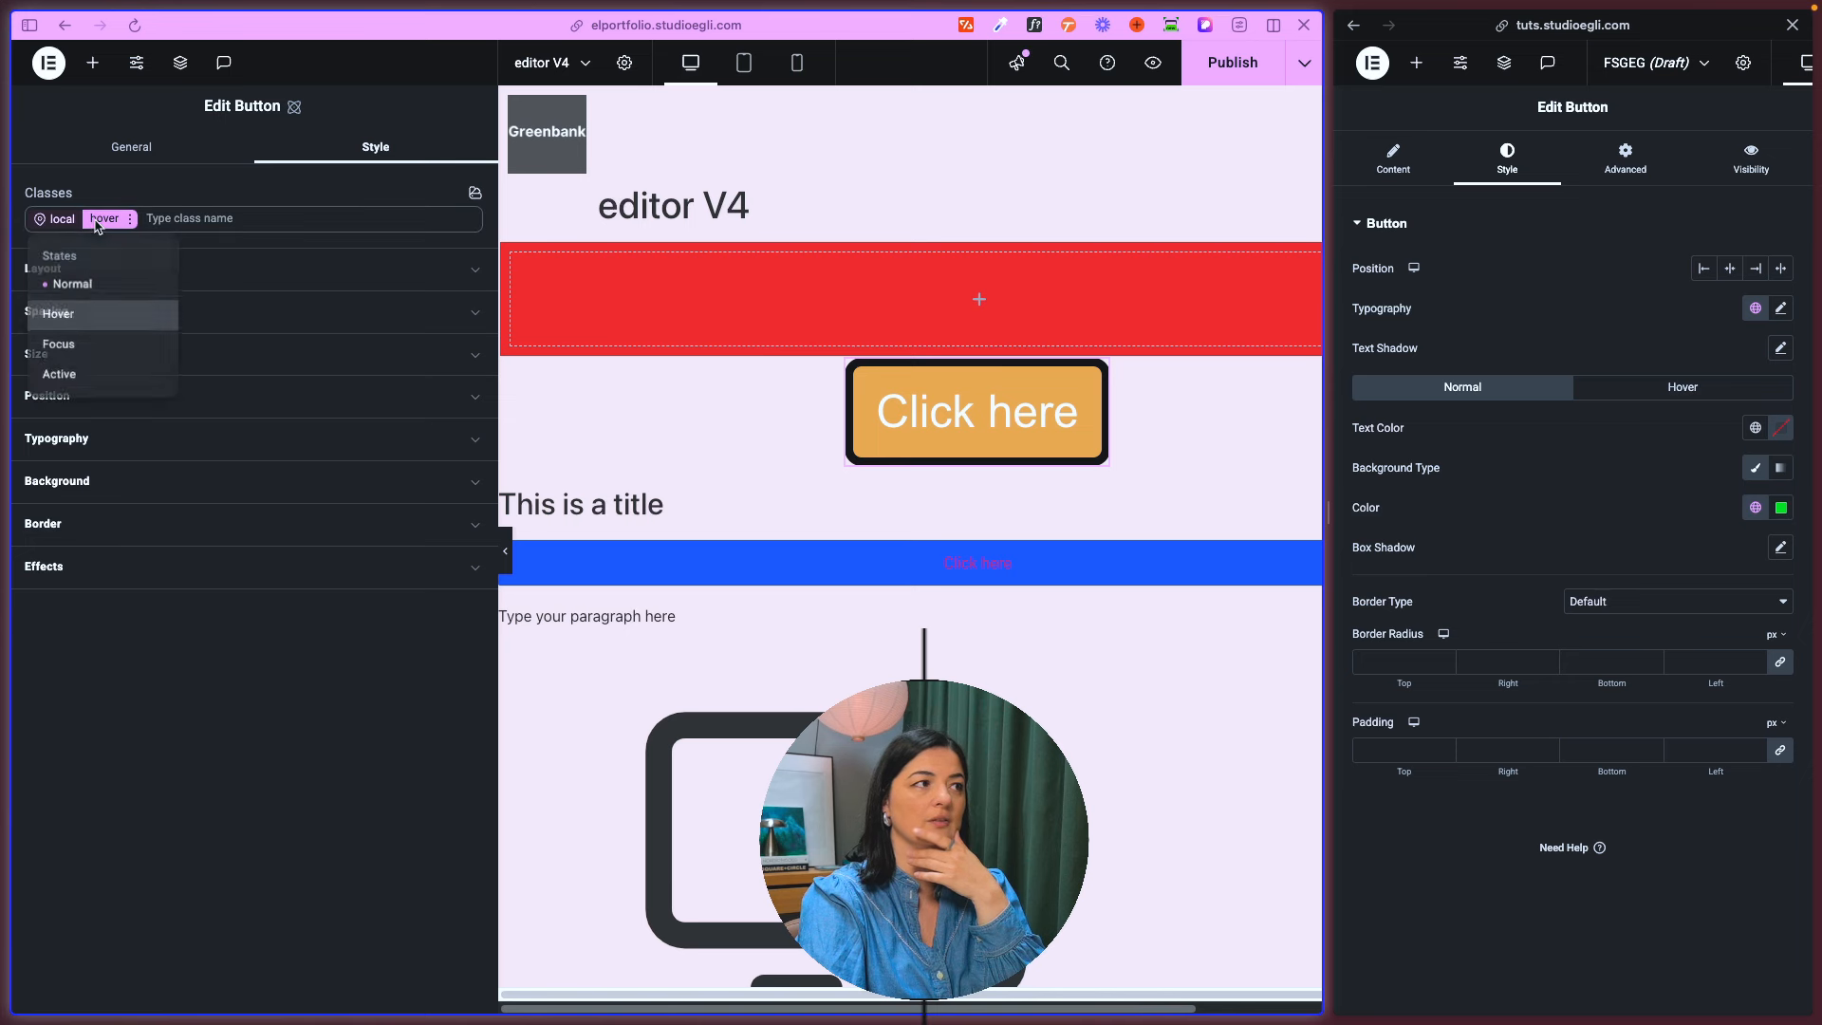
click(82, 353)
click(105, 218)
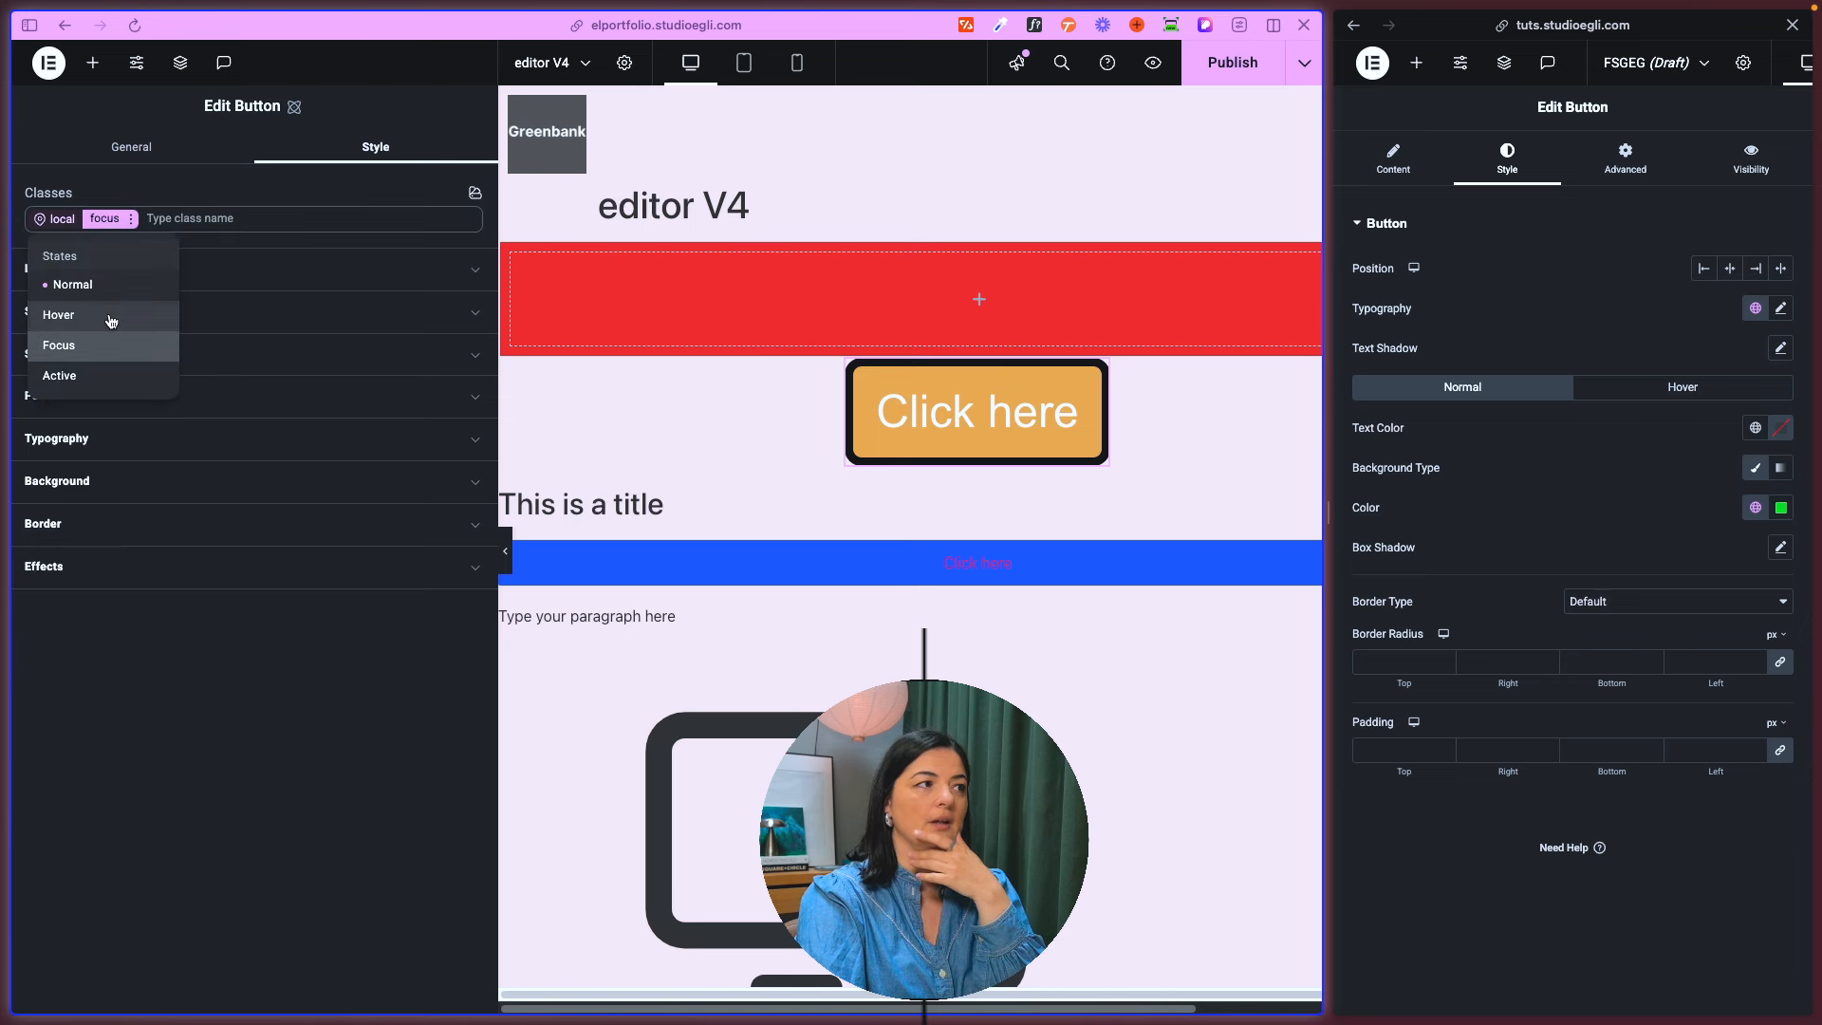
click(100, 377)
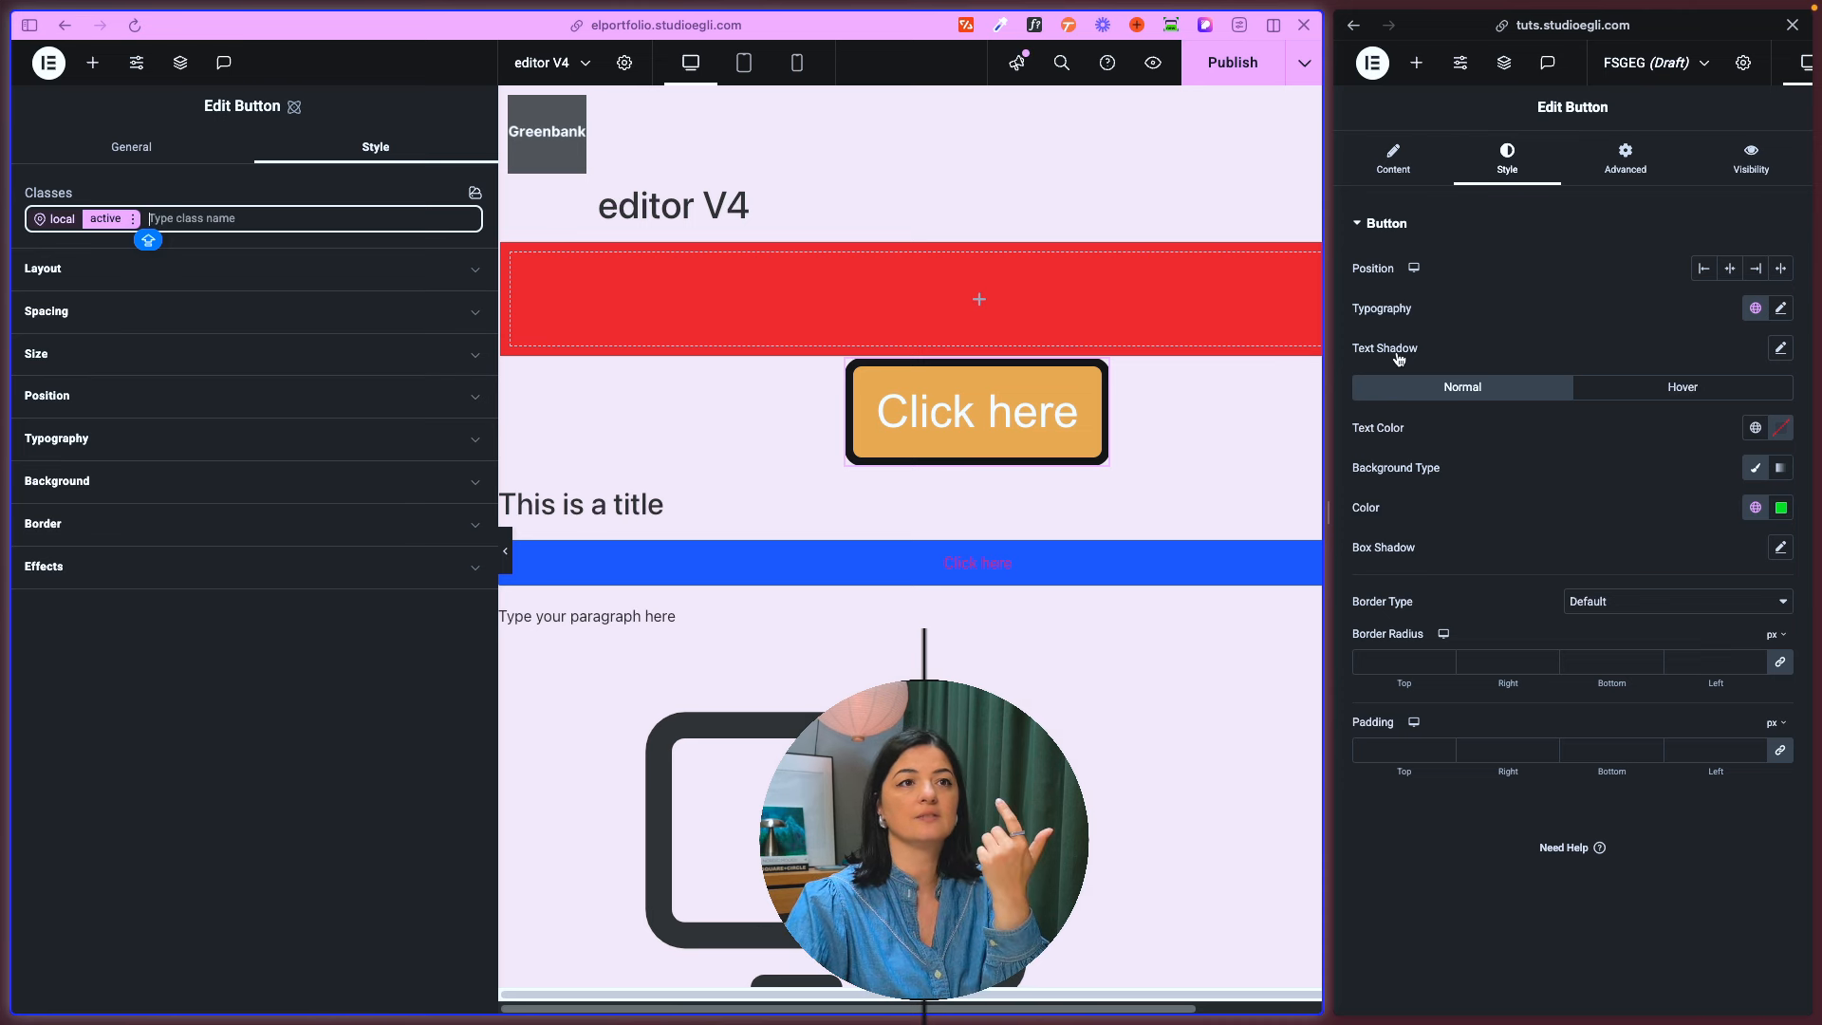
- Compare the classic Button's Normal and Hover states with the local class states of the atomic Button
click(1623, 395)
click(1505, 387)
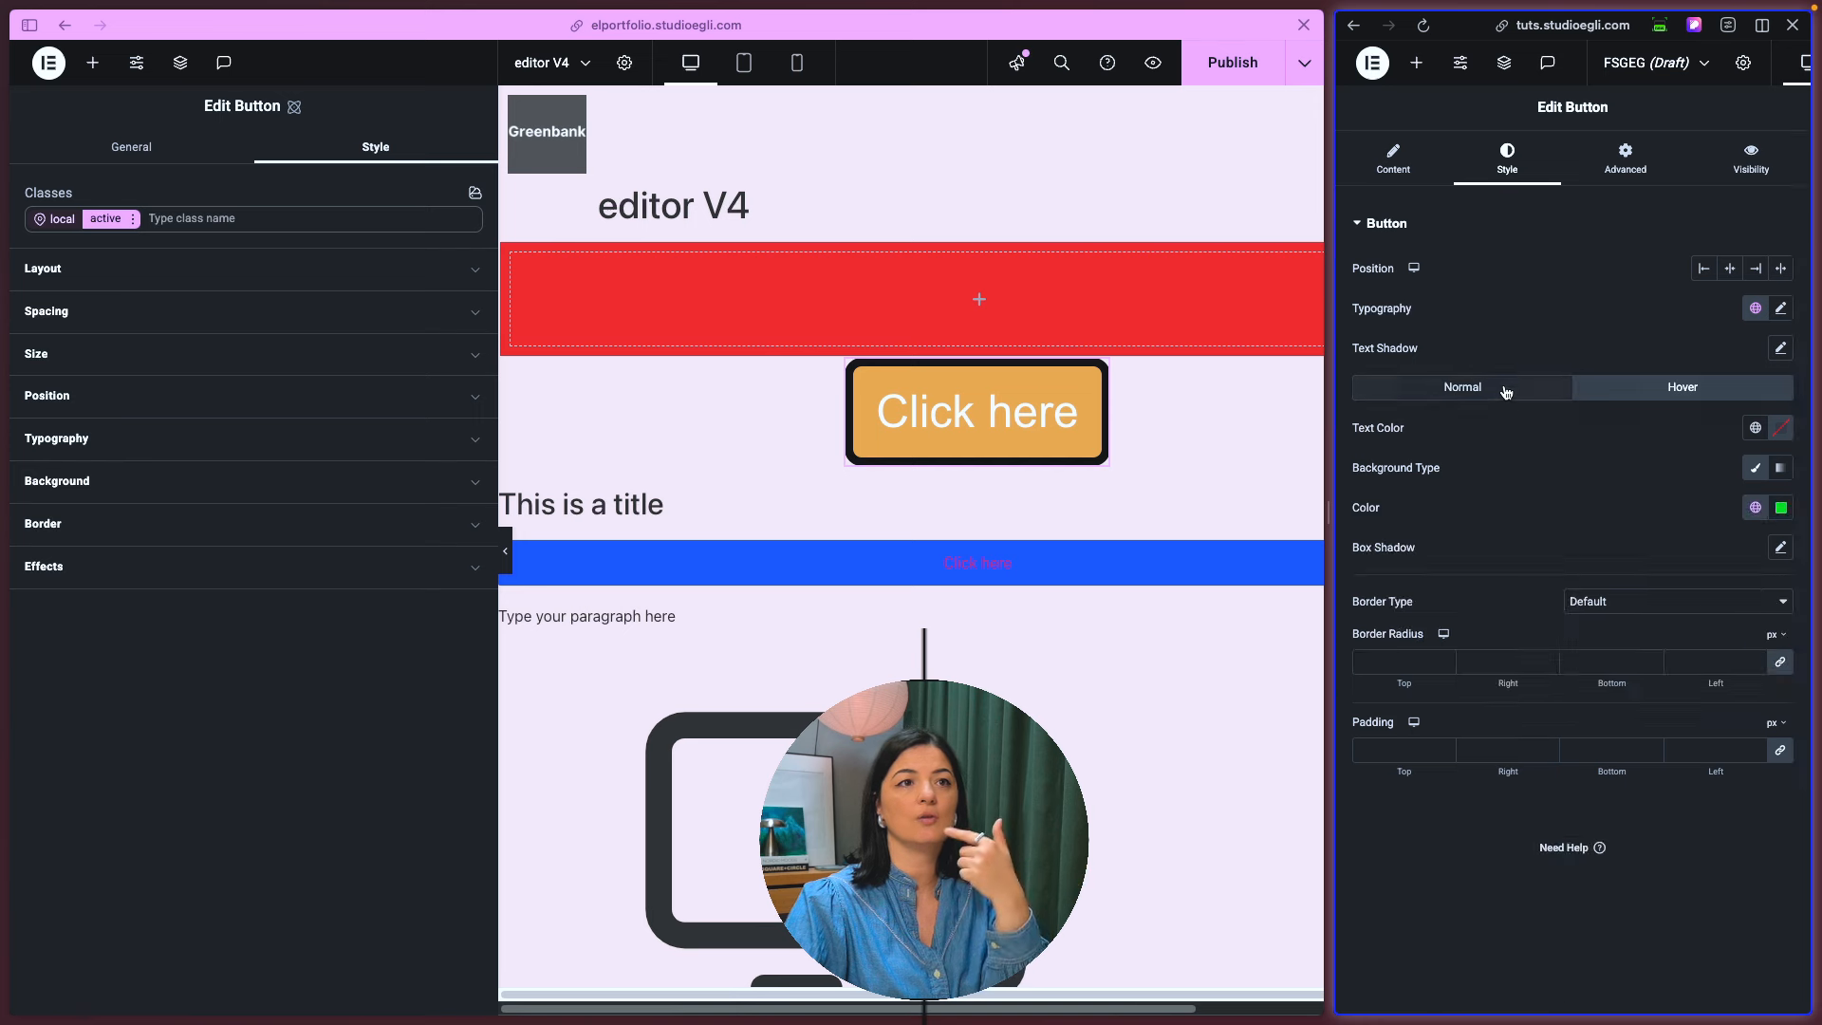
click(133, 219)
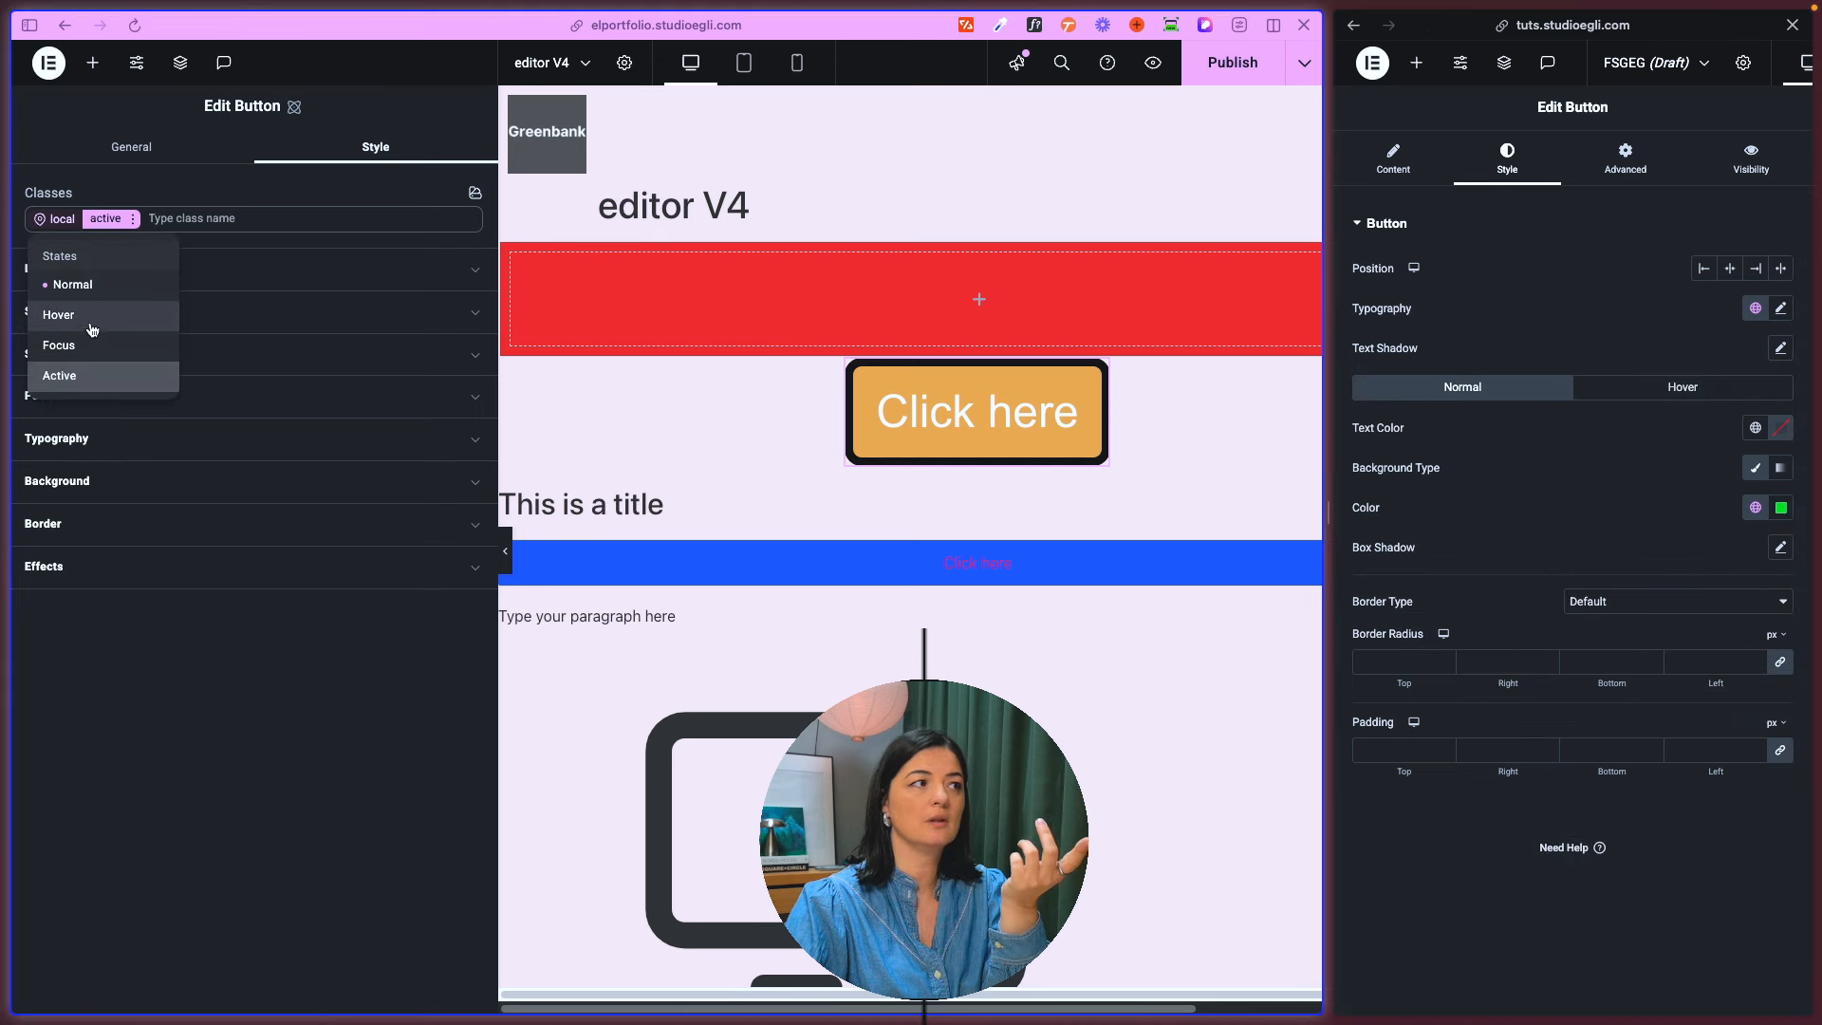
click(87, 380)
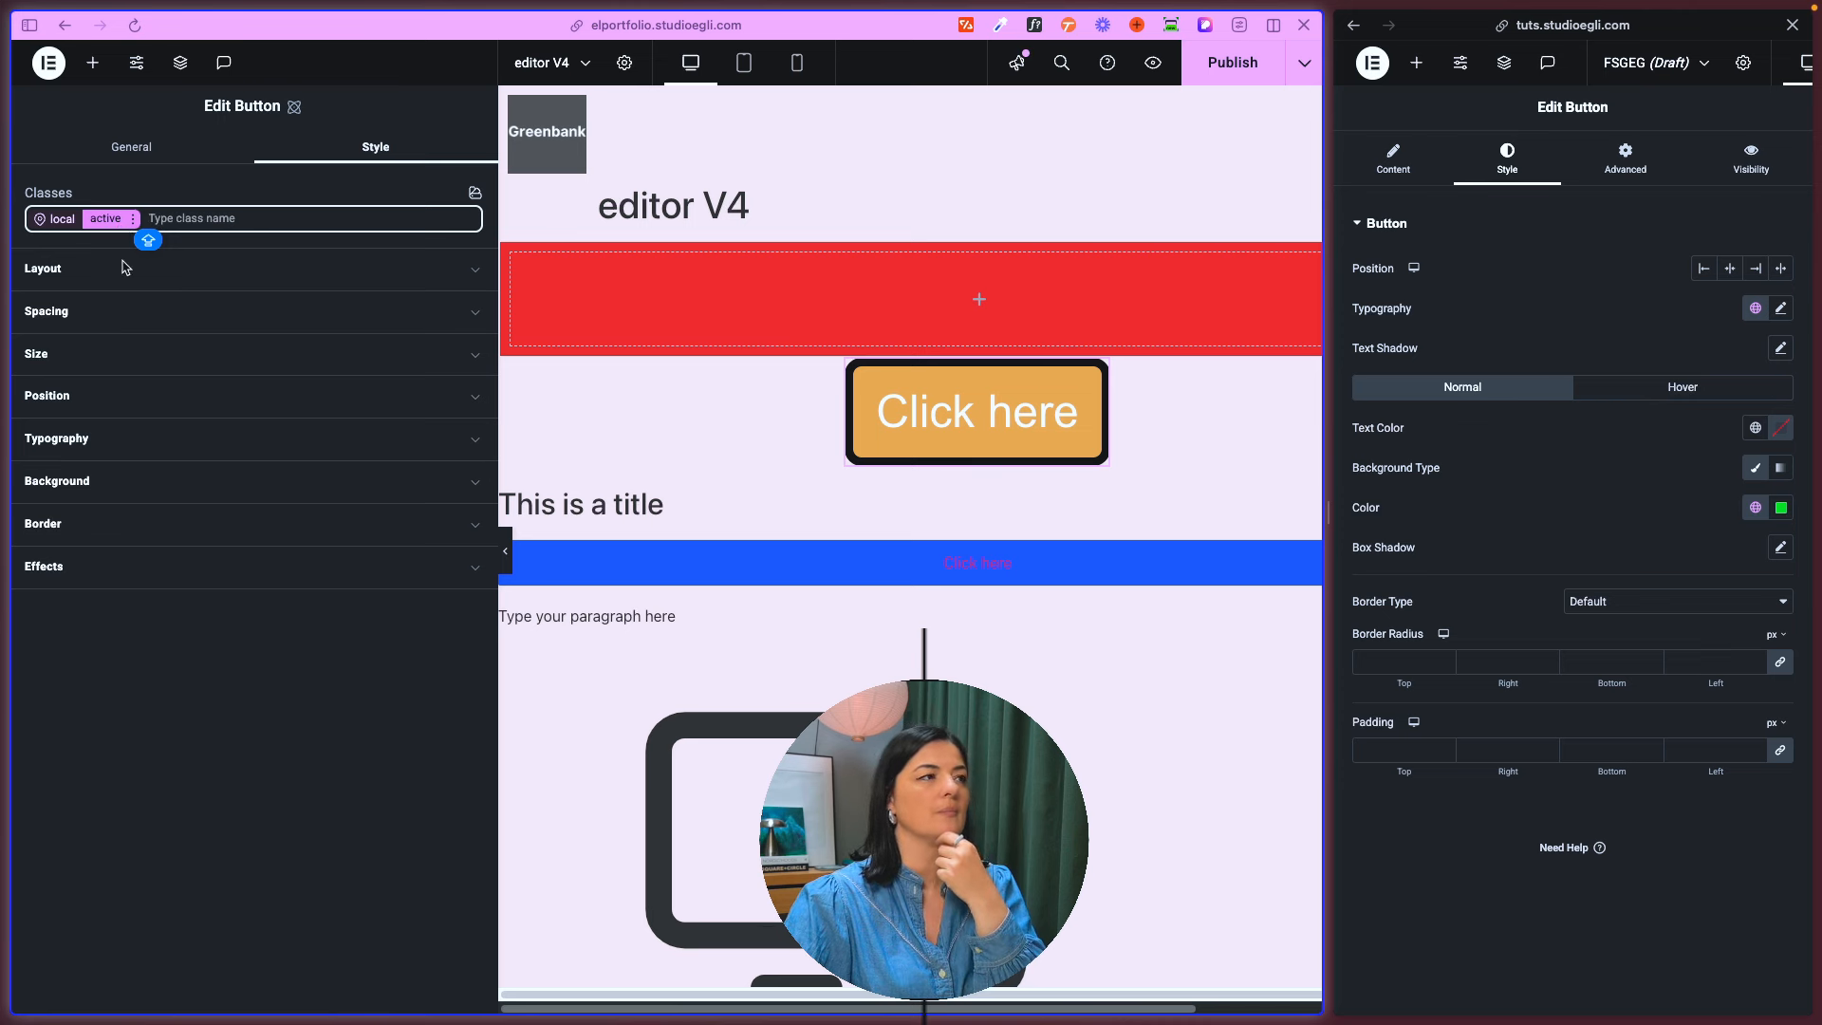
click(194, 669)
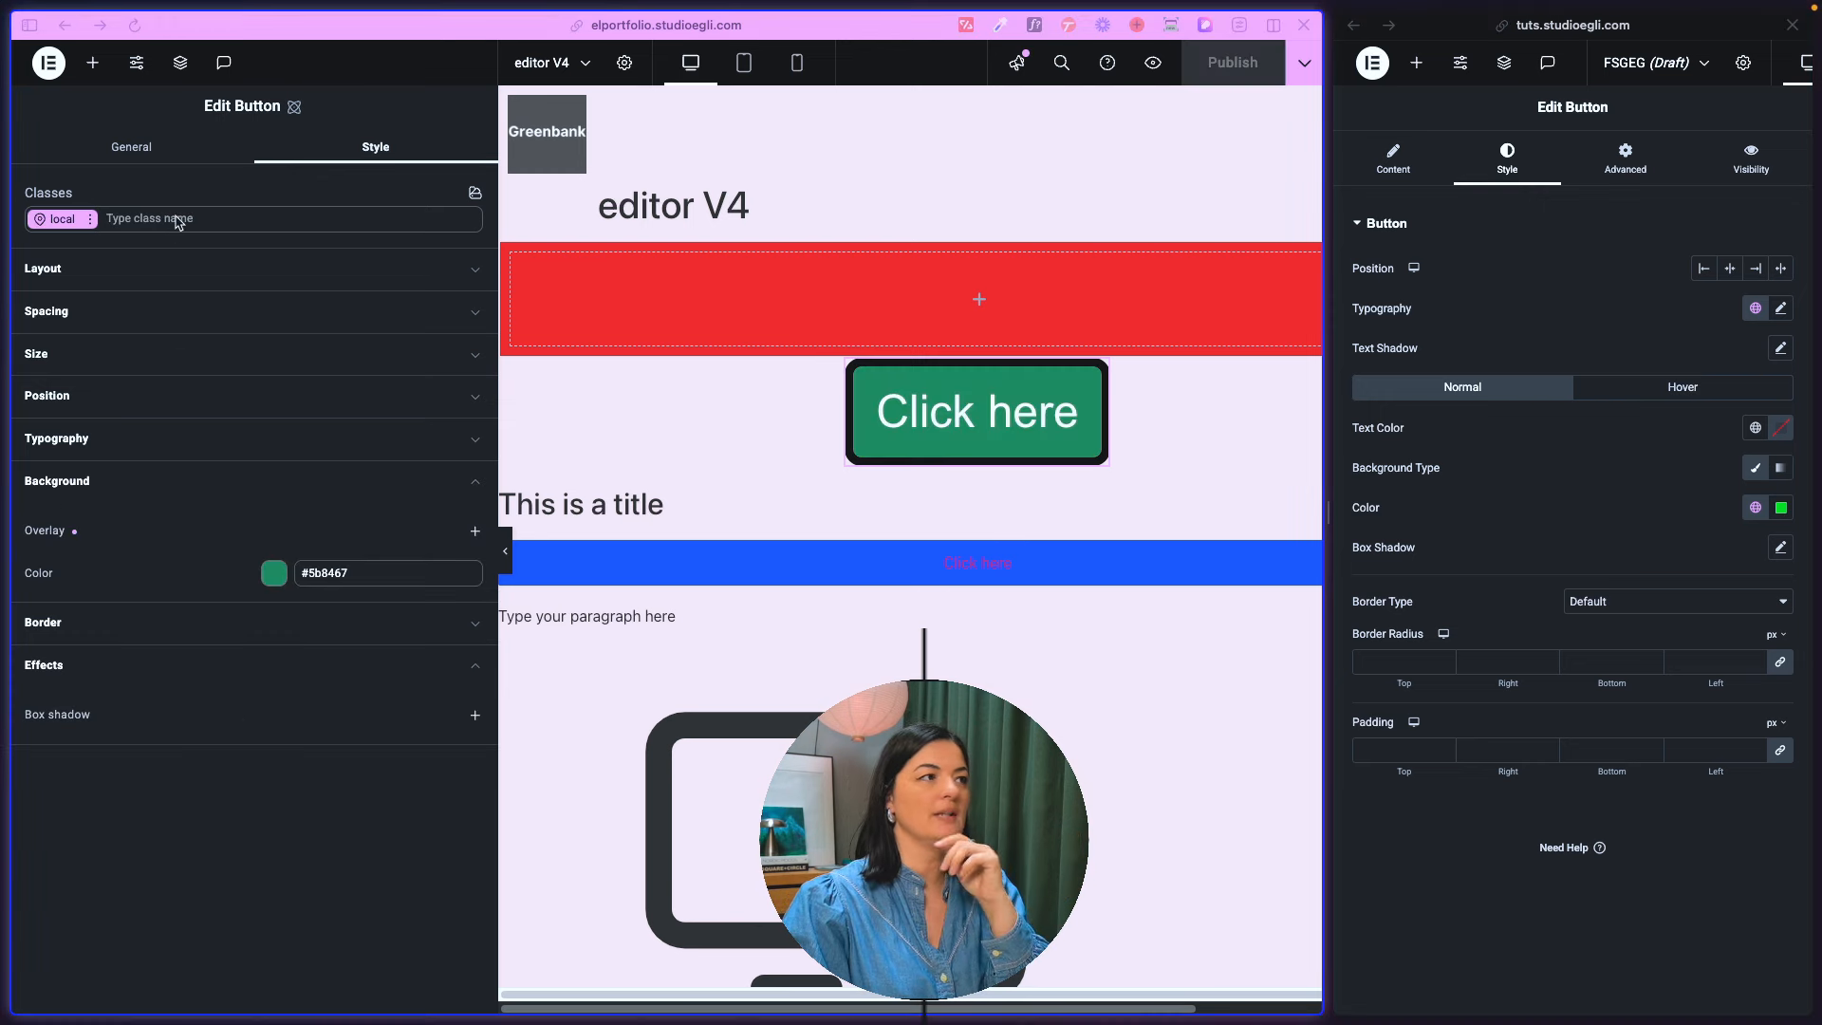
- Add the class hover-bg to the atomic Button
click(175, 215)
text(hover-bg)
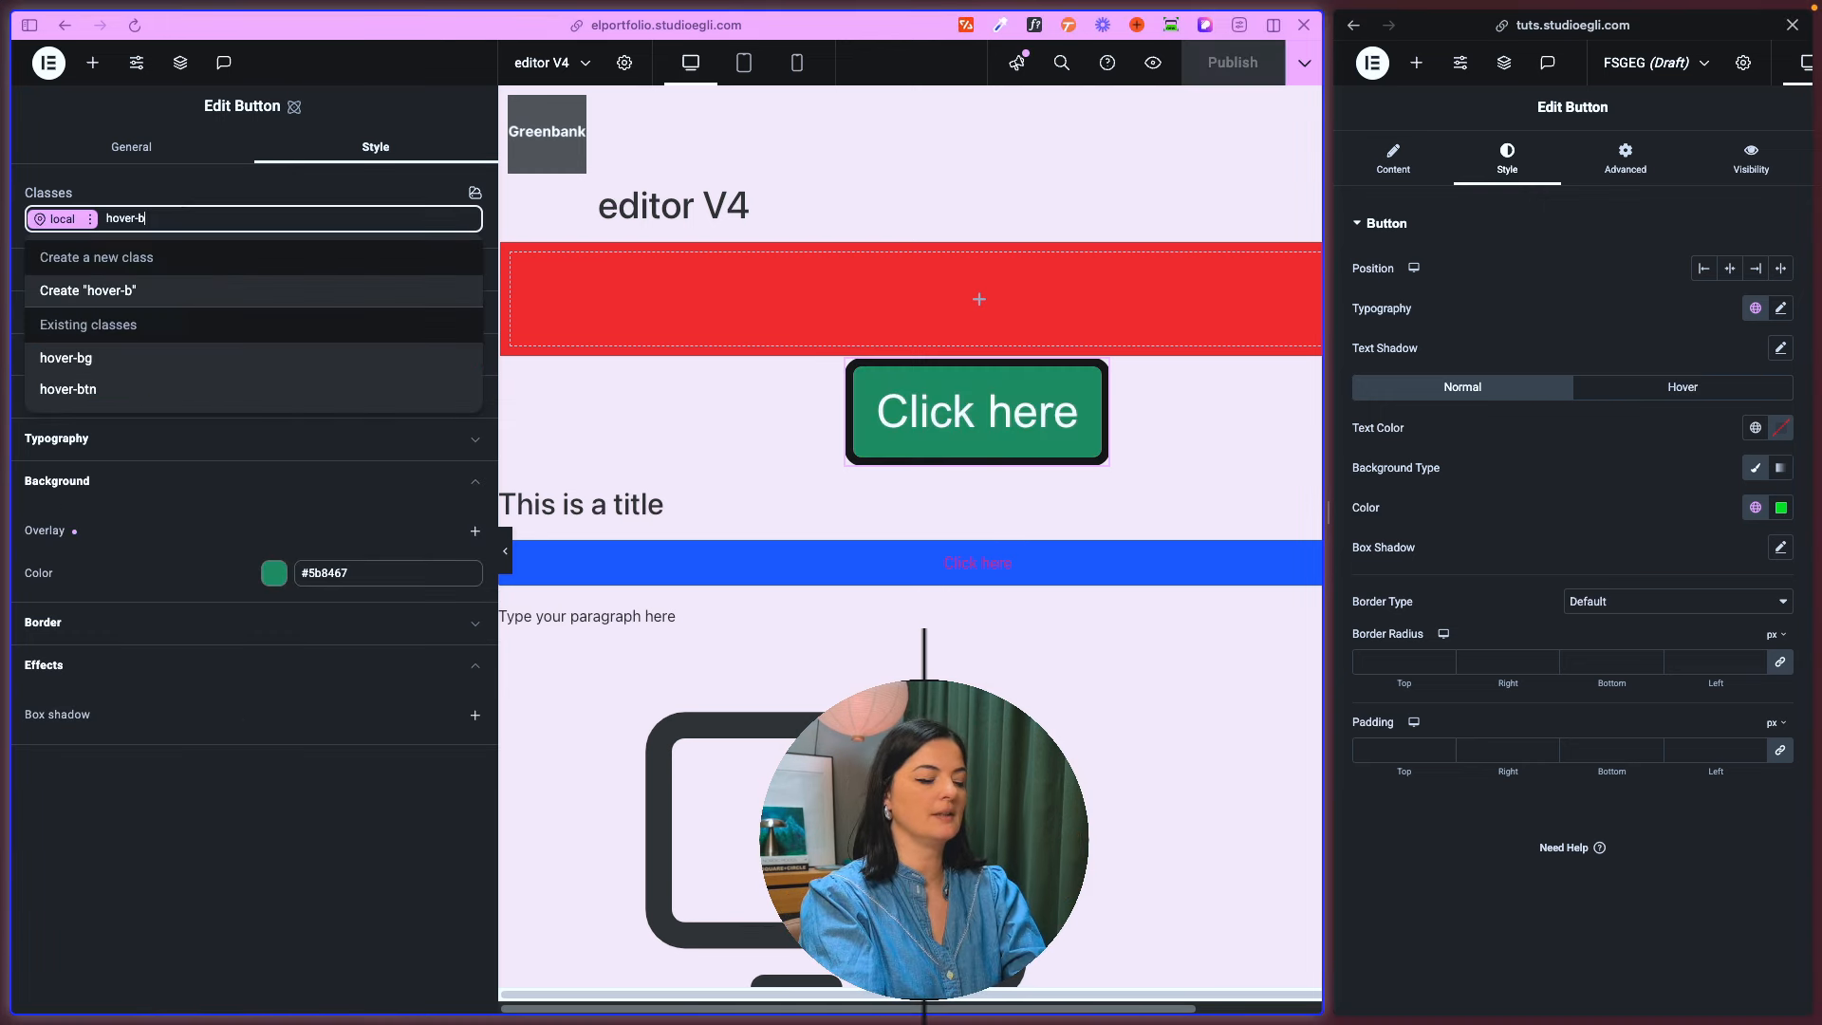
click(215, 814)
click(158, 216)
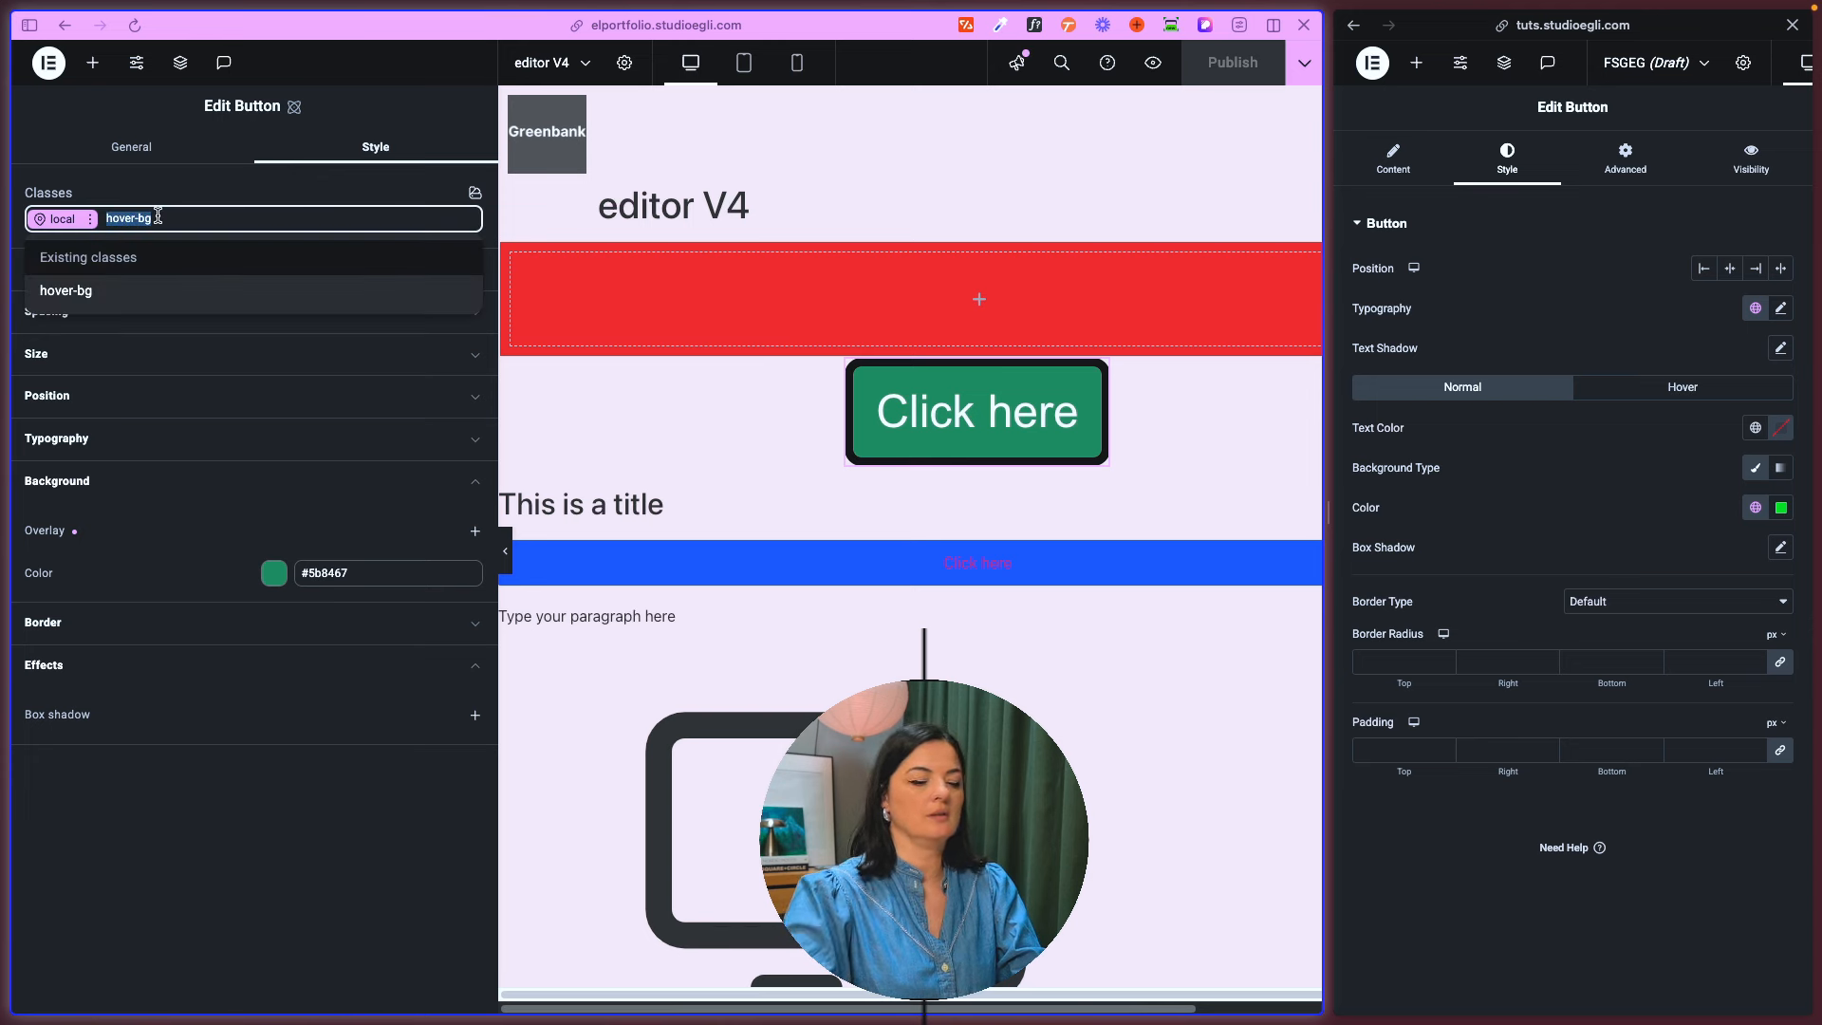
key(Return)
click(162, 832)
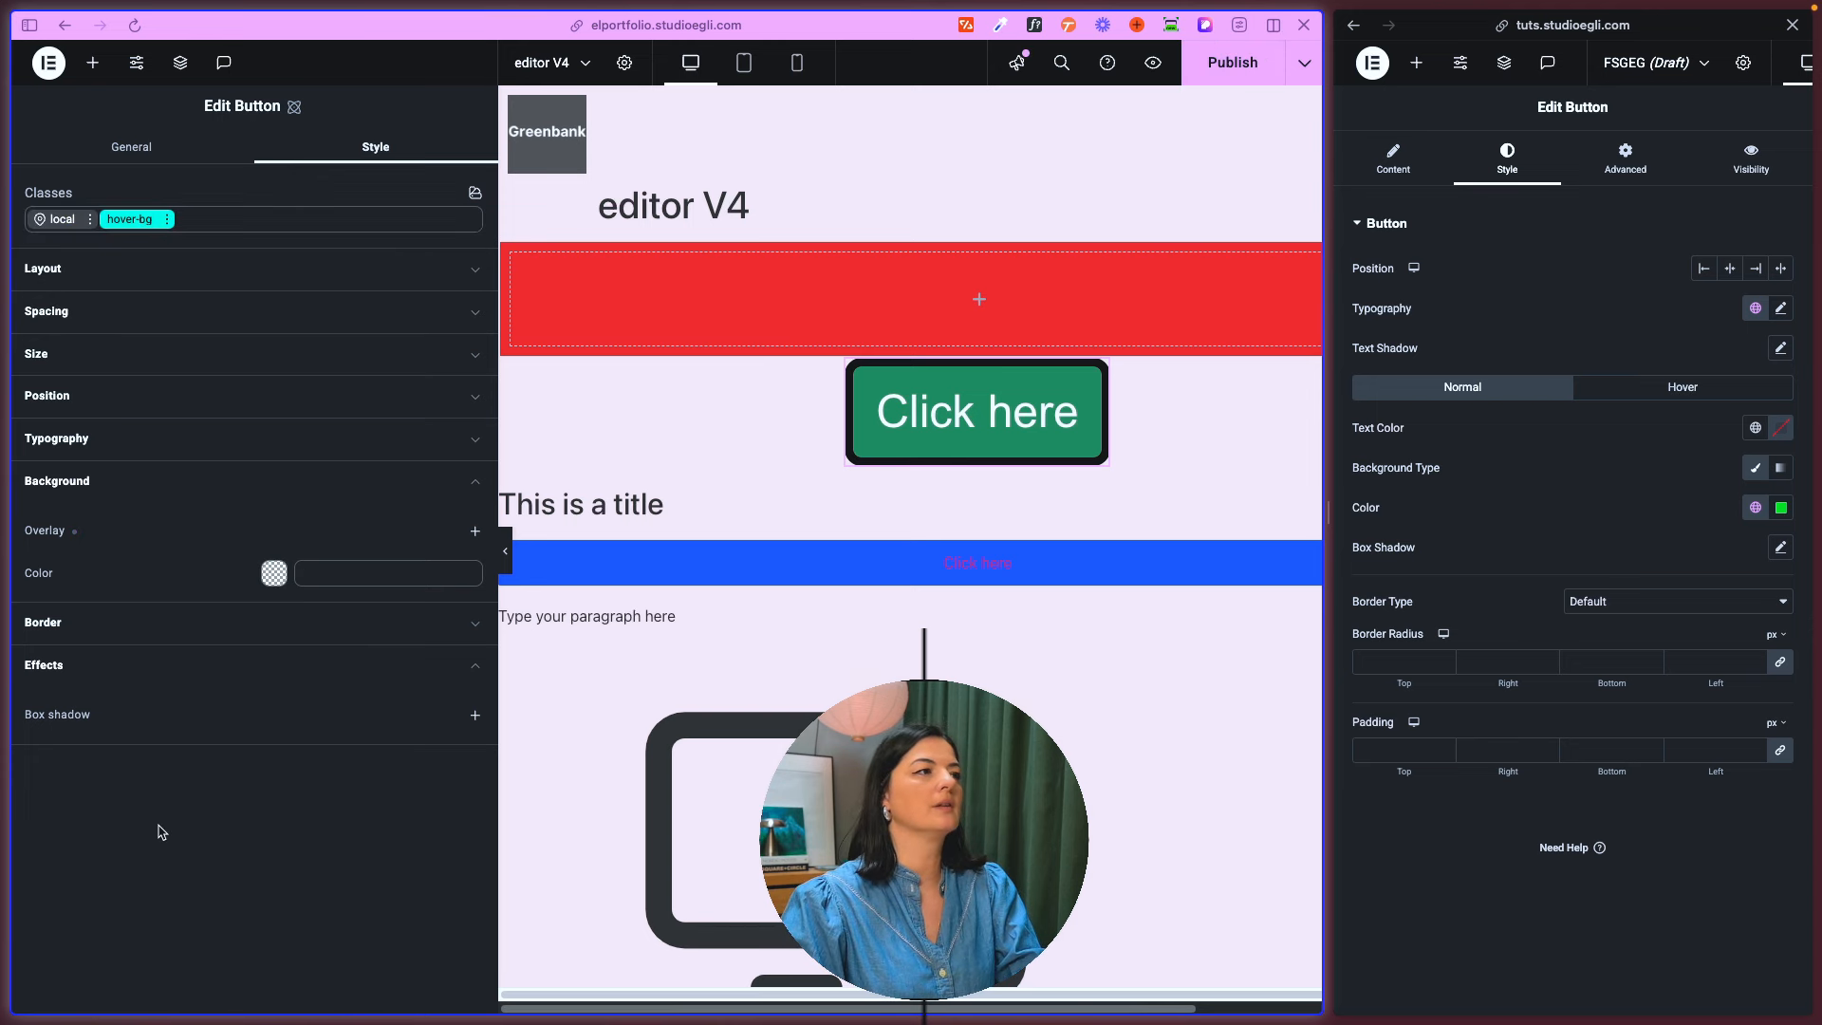
- Set the background color of the atomic Button's hover-bg class to #88ba11 for the Hover state
click(167, 224)
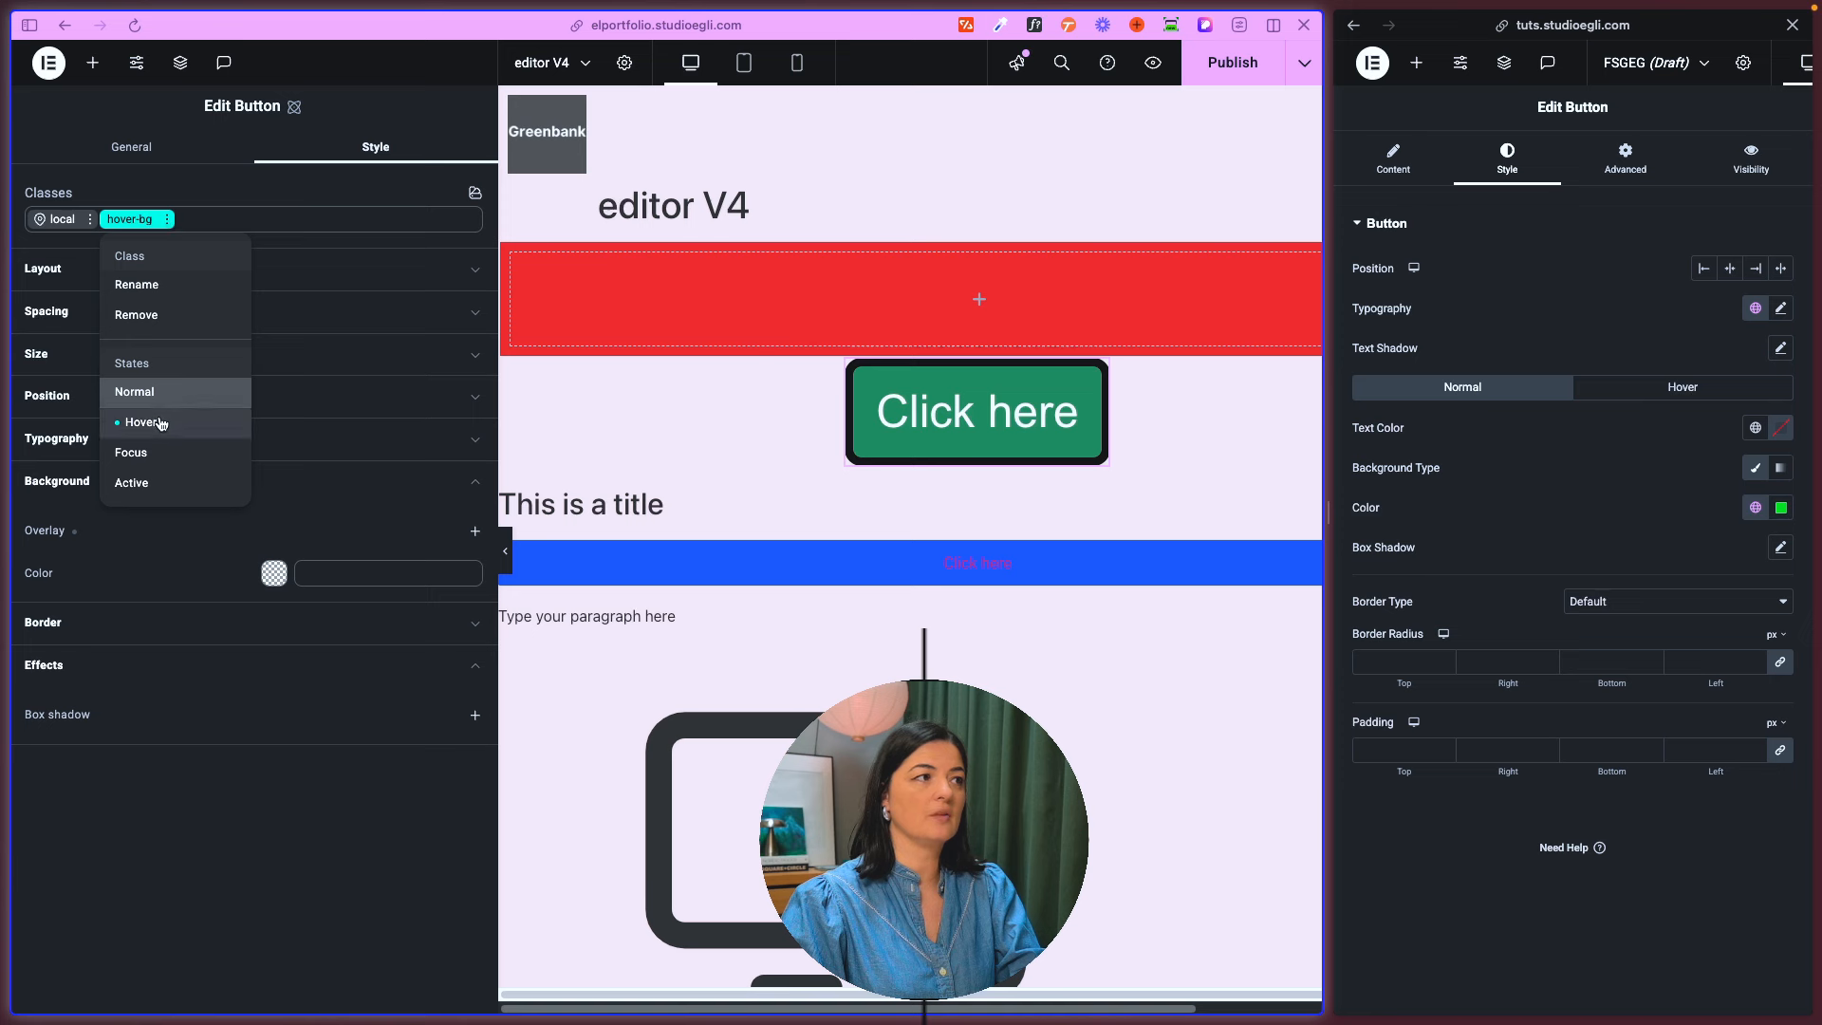
click(161, 423)
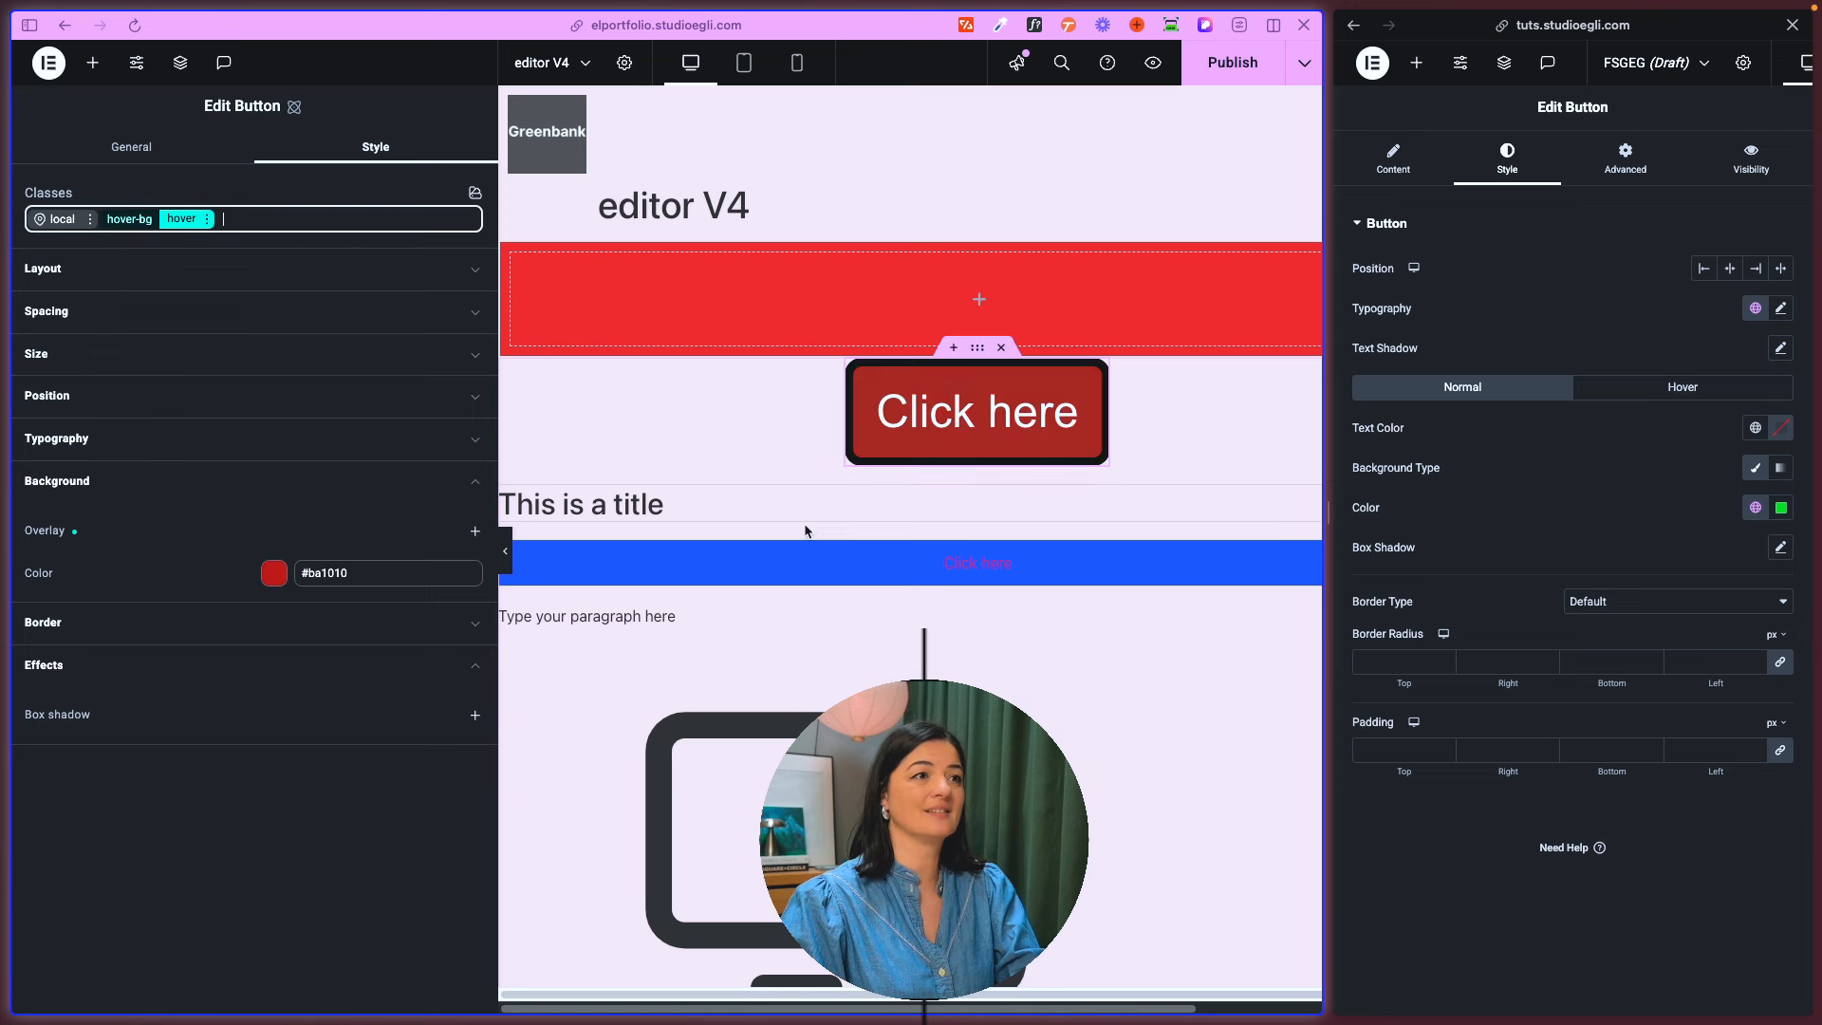
click(275, 575)
click(339, 812)
drag(338, 813, 332, 812)
click(903, 448)
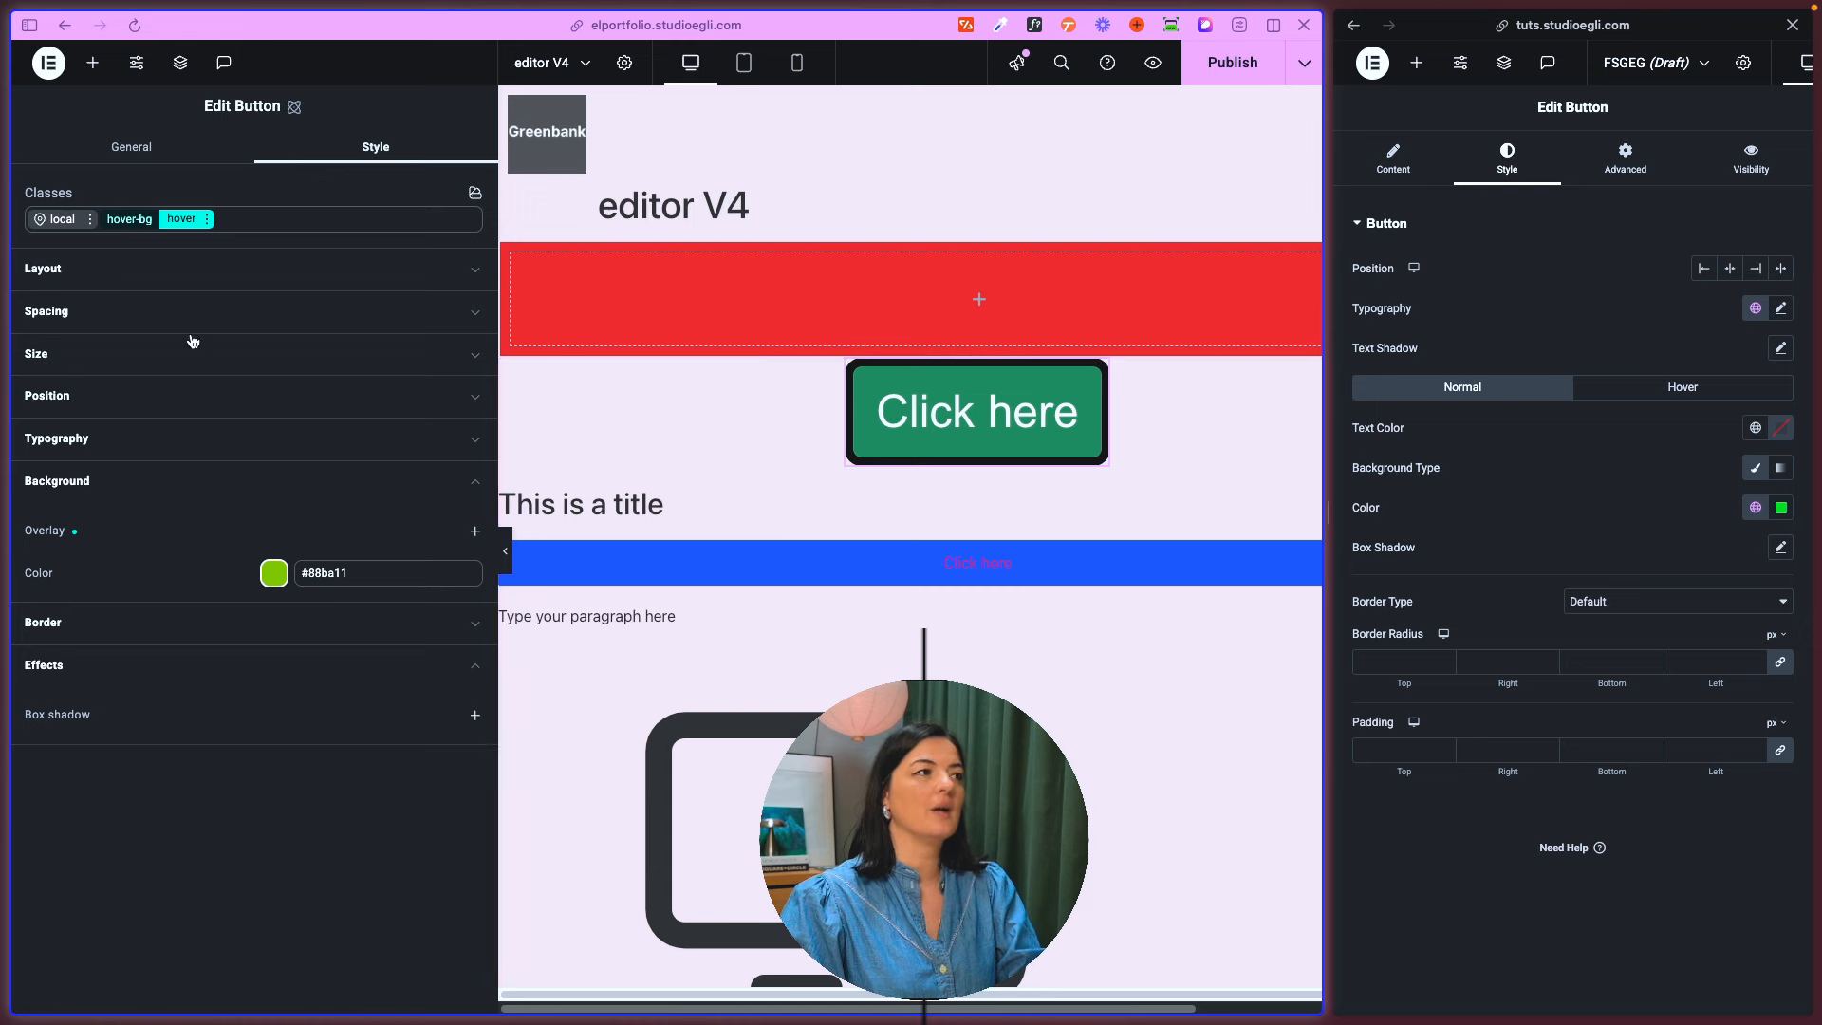
- Publish the page and compare the Button's local class with its hover-bg class
click(241, 221)
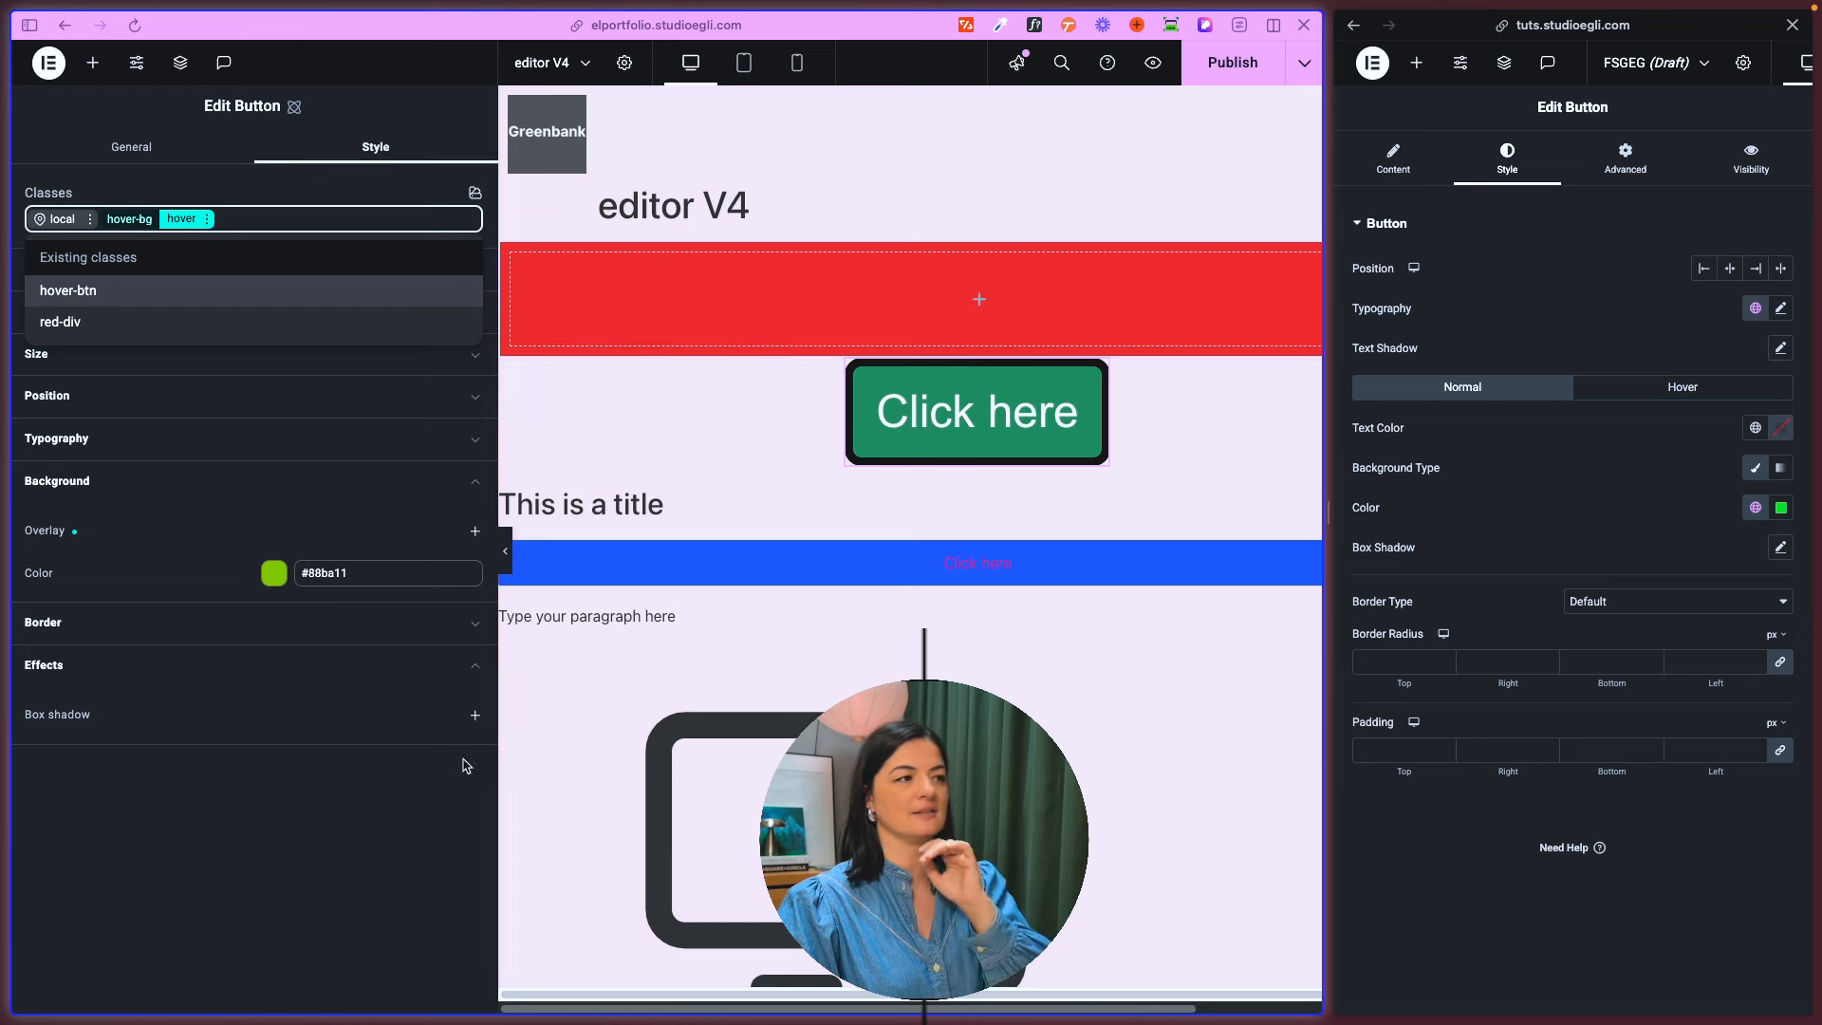
click(1217, 76)
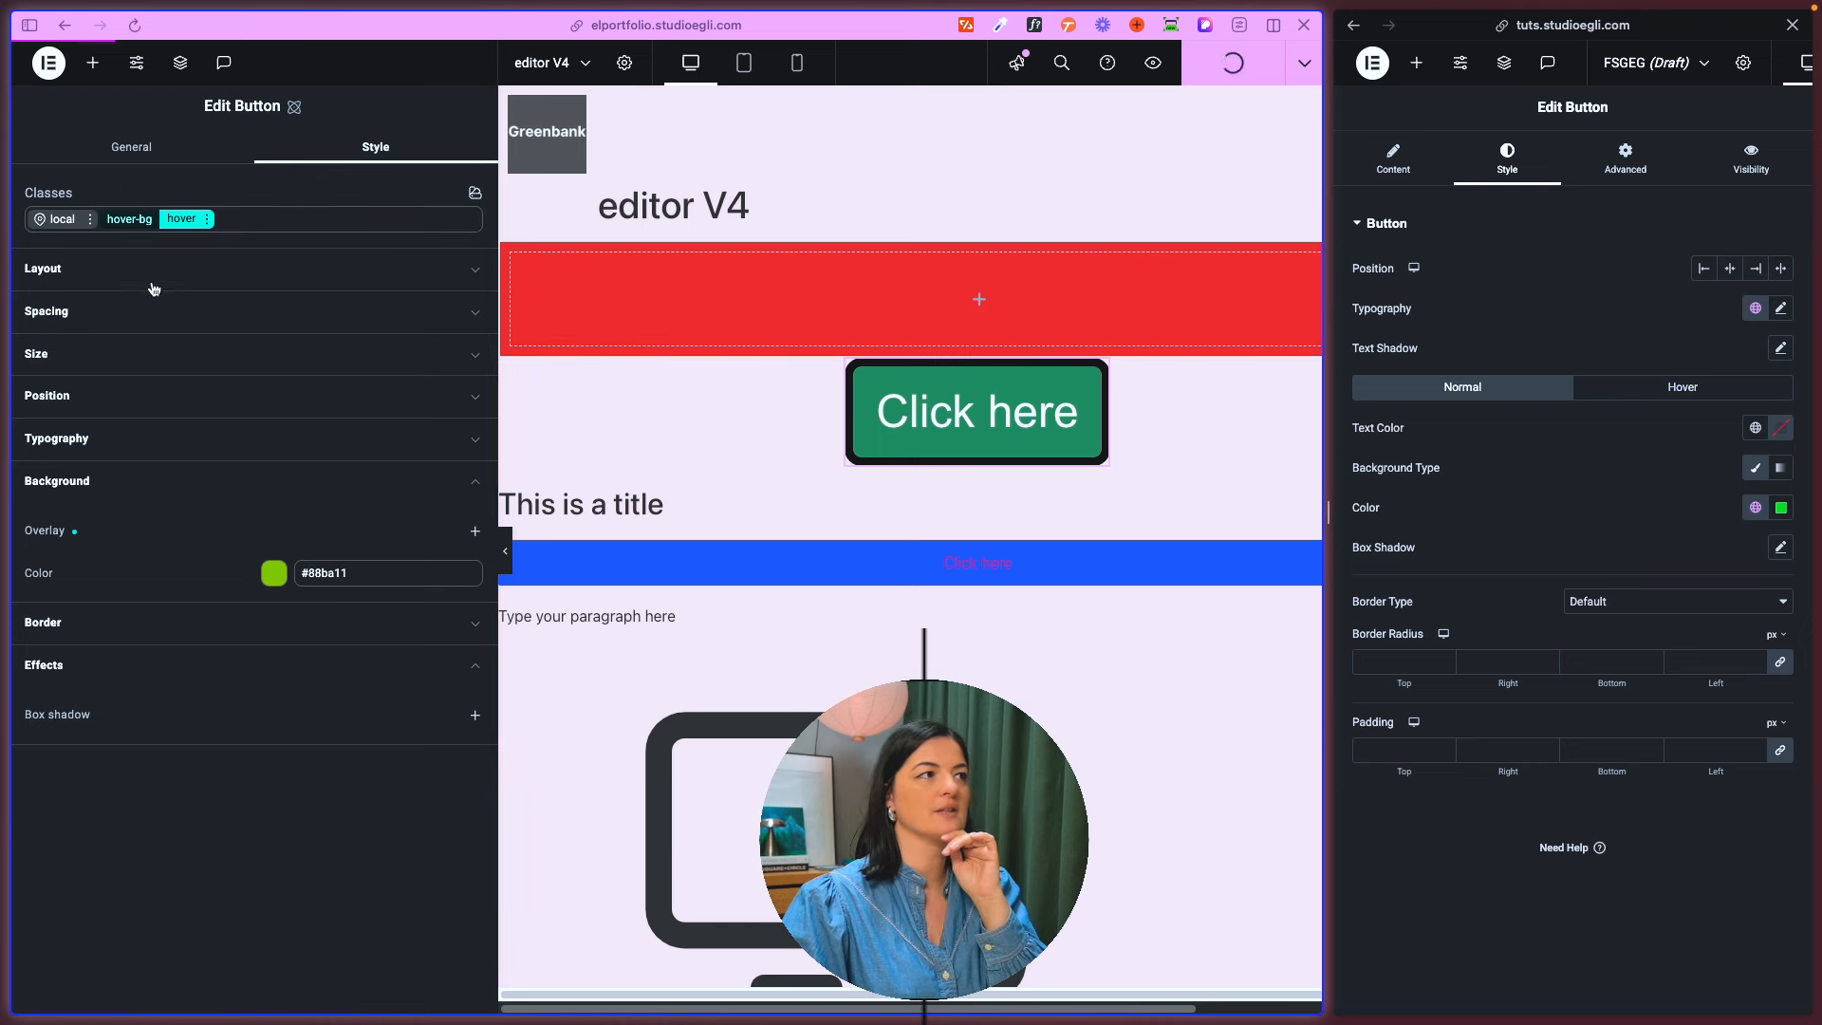
click(59, 221)
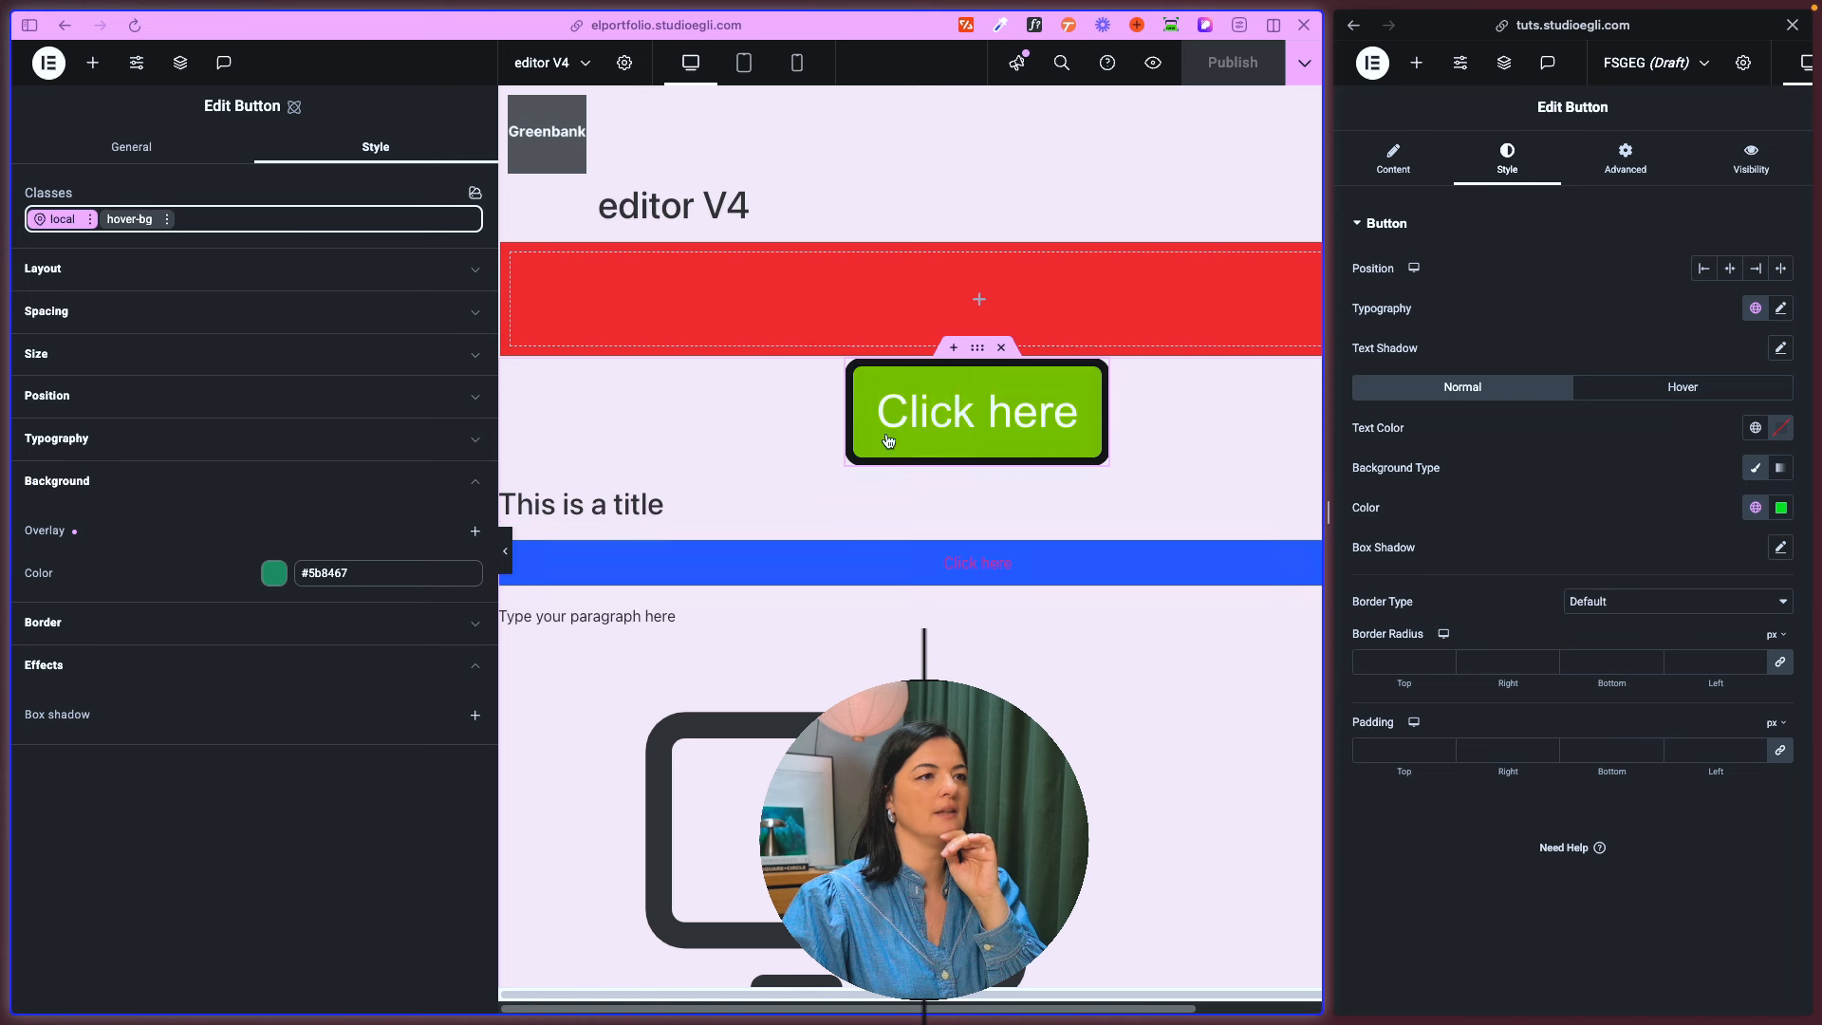
click(133, 221)
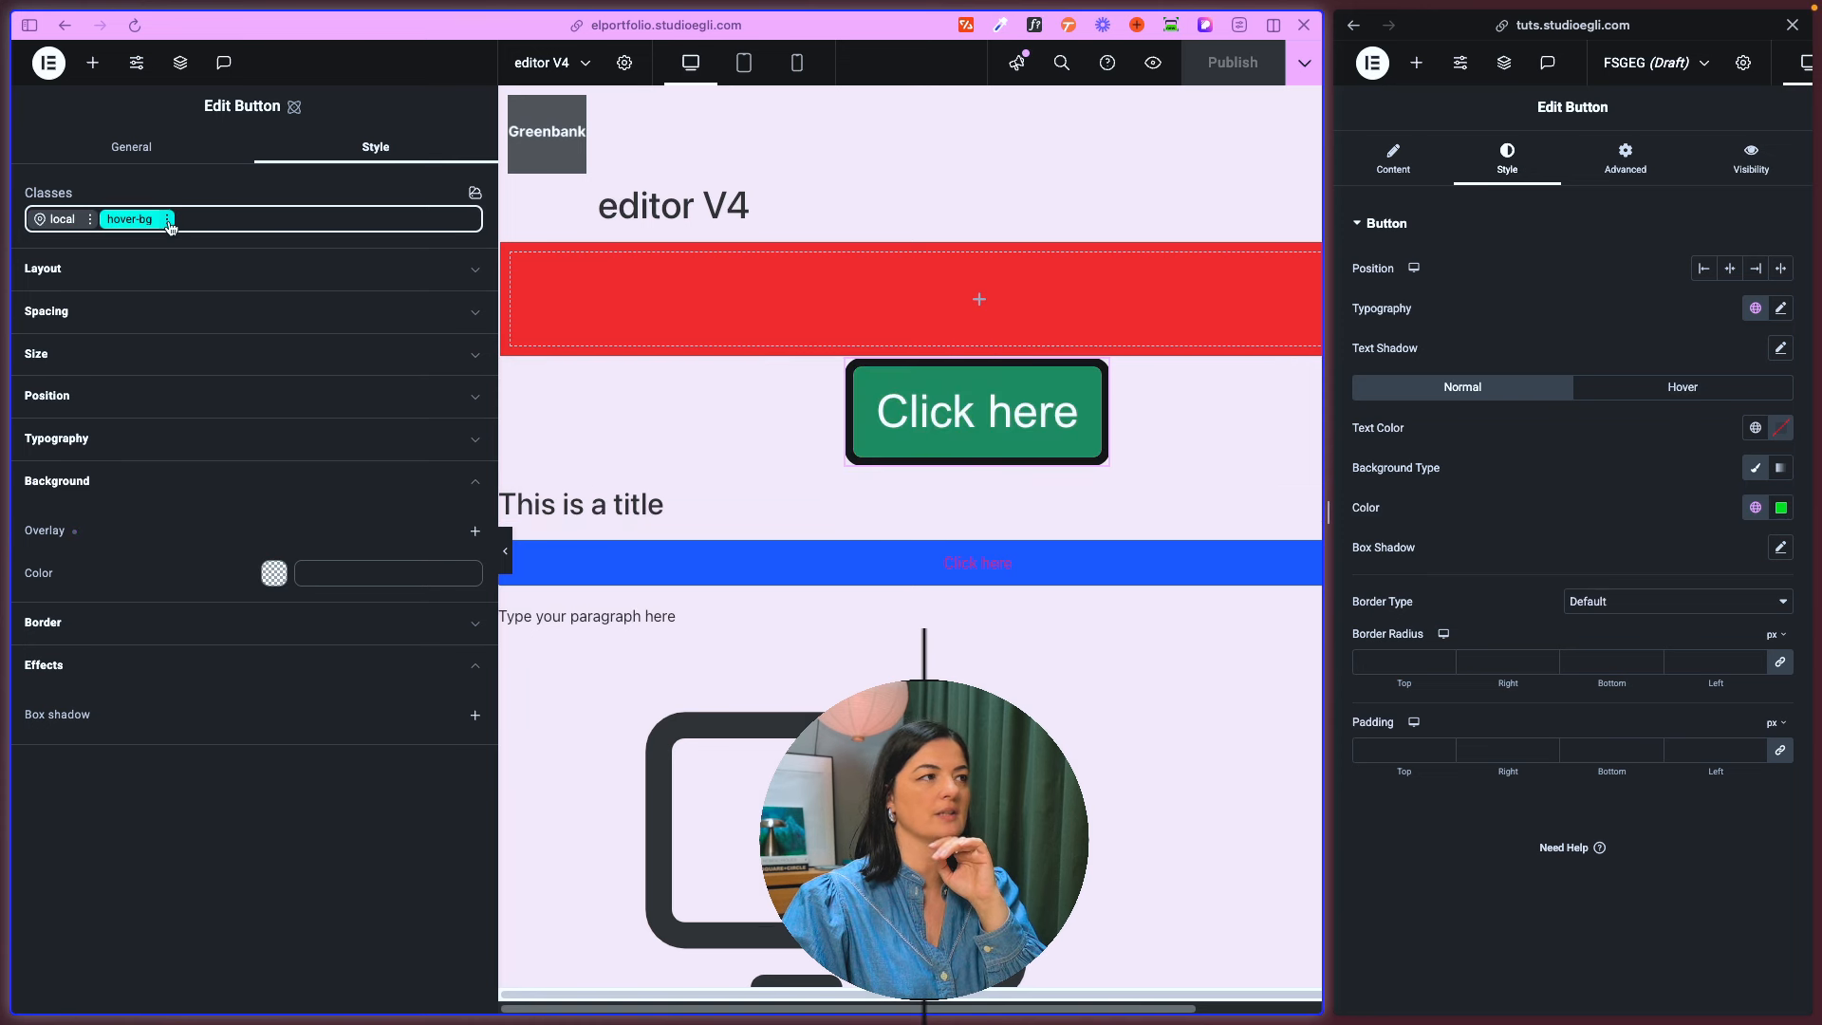
click(169, 224)
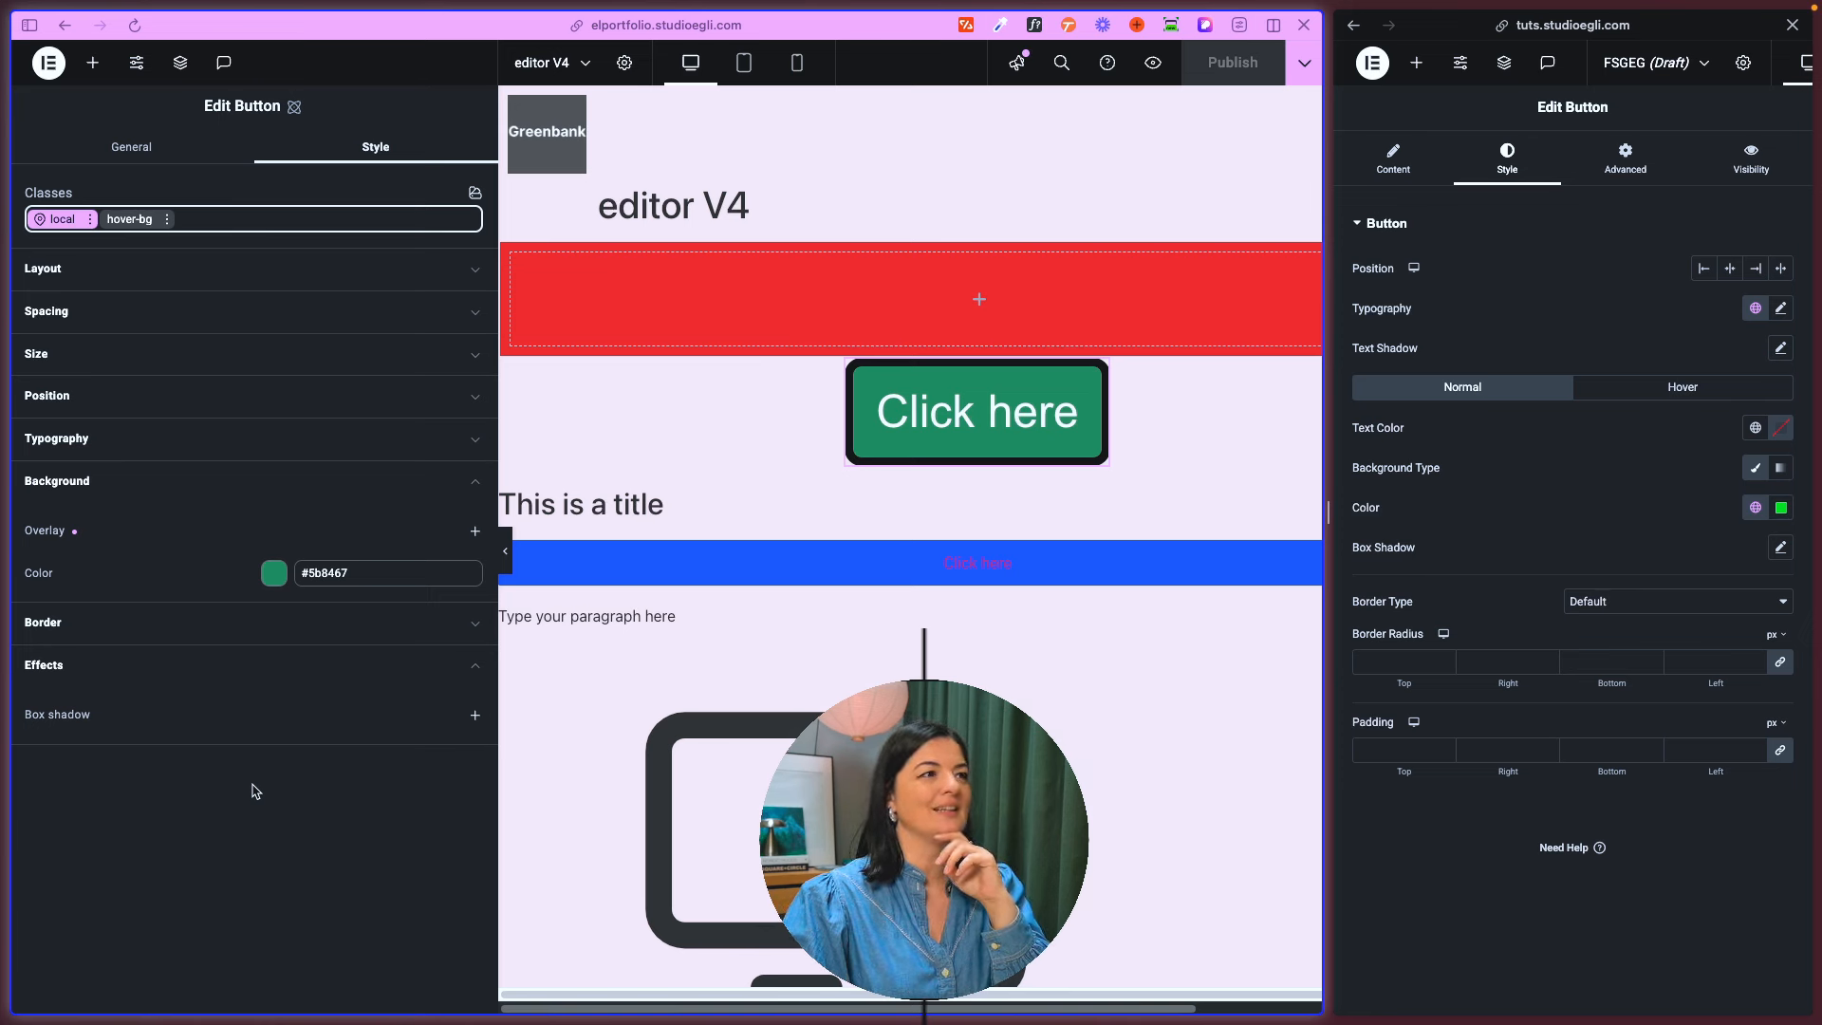
- Create a new class named container-img on the Flexbox above the green button
click(921, 328)
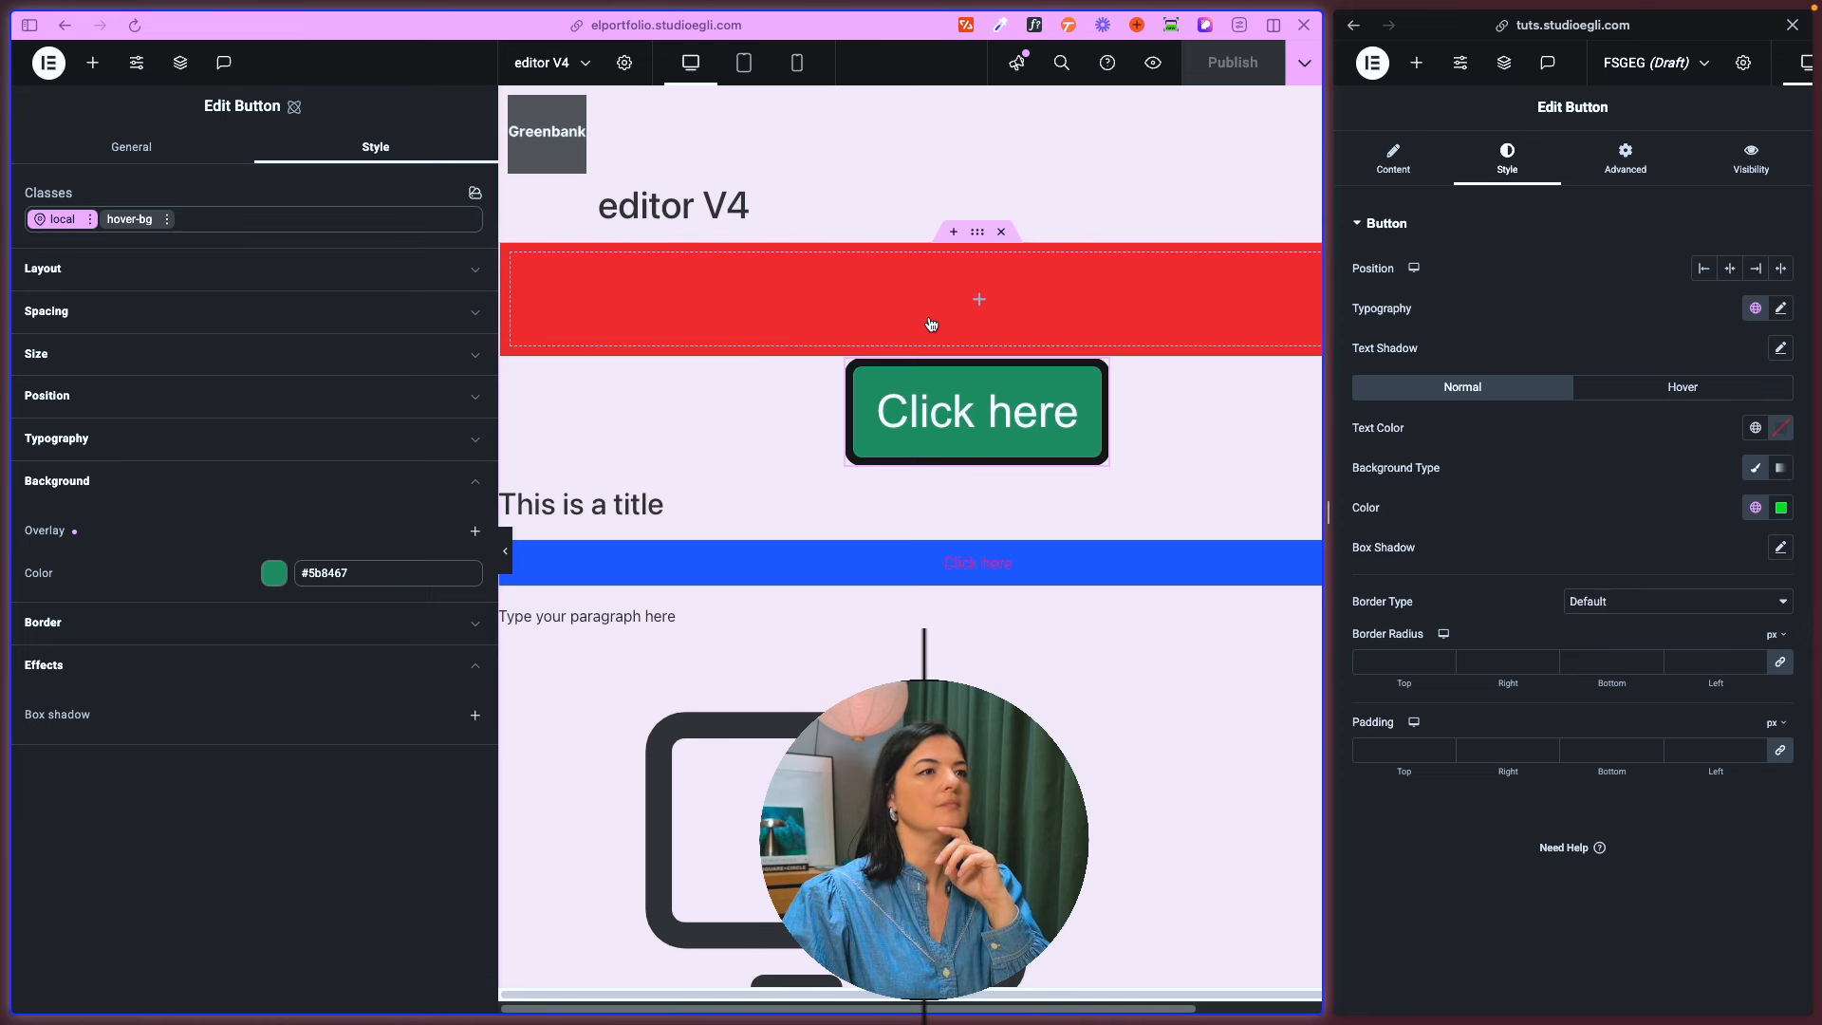
click(980, 240)
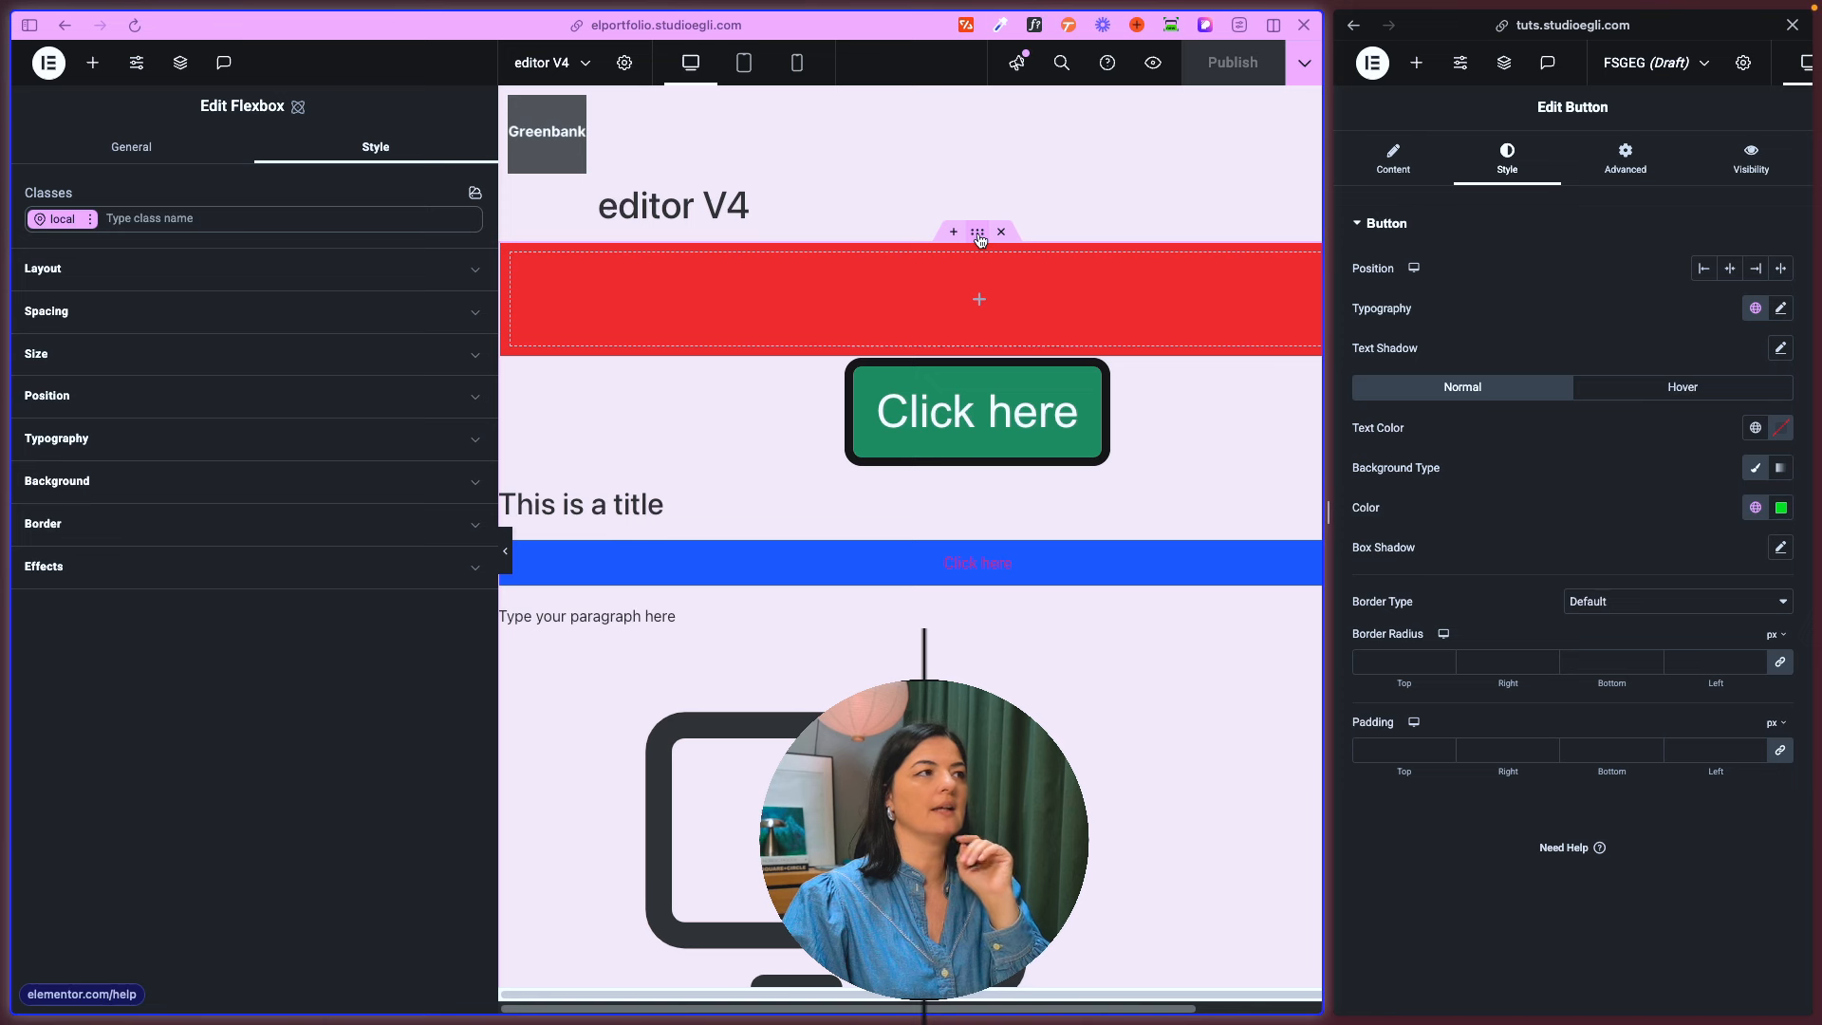
click(170, 220)
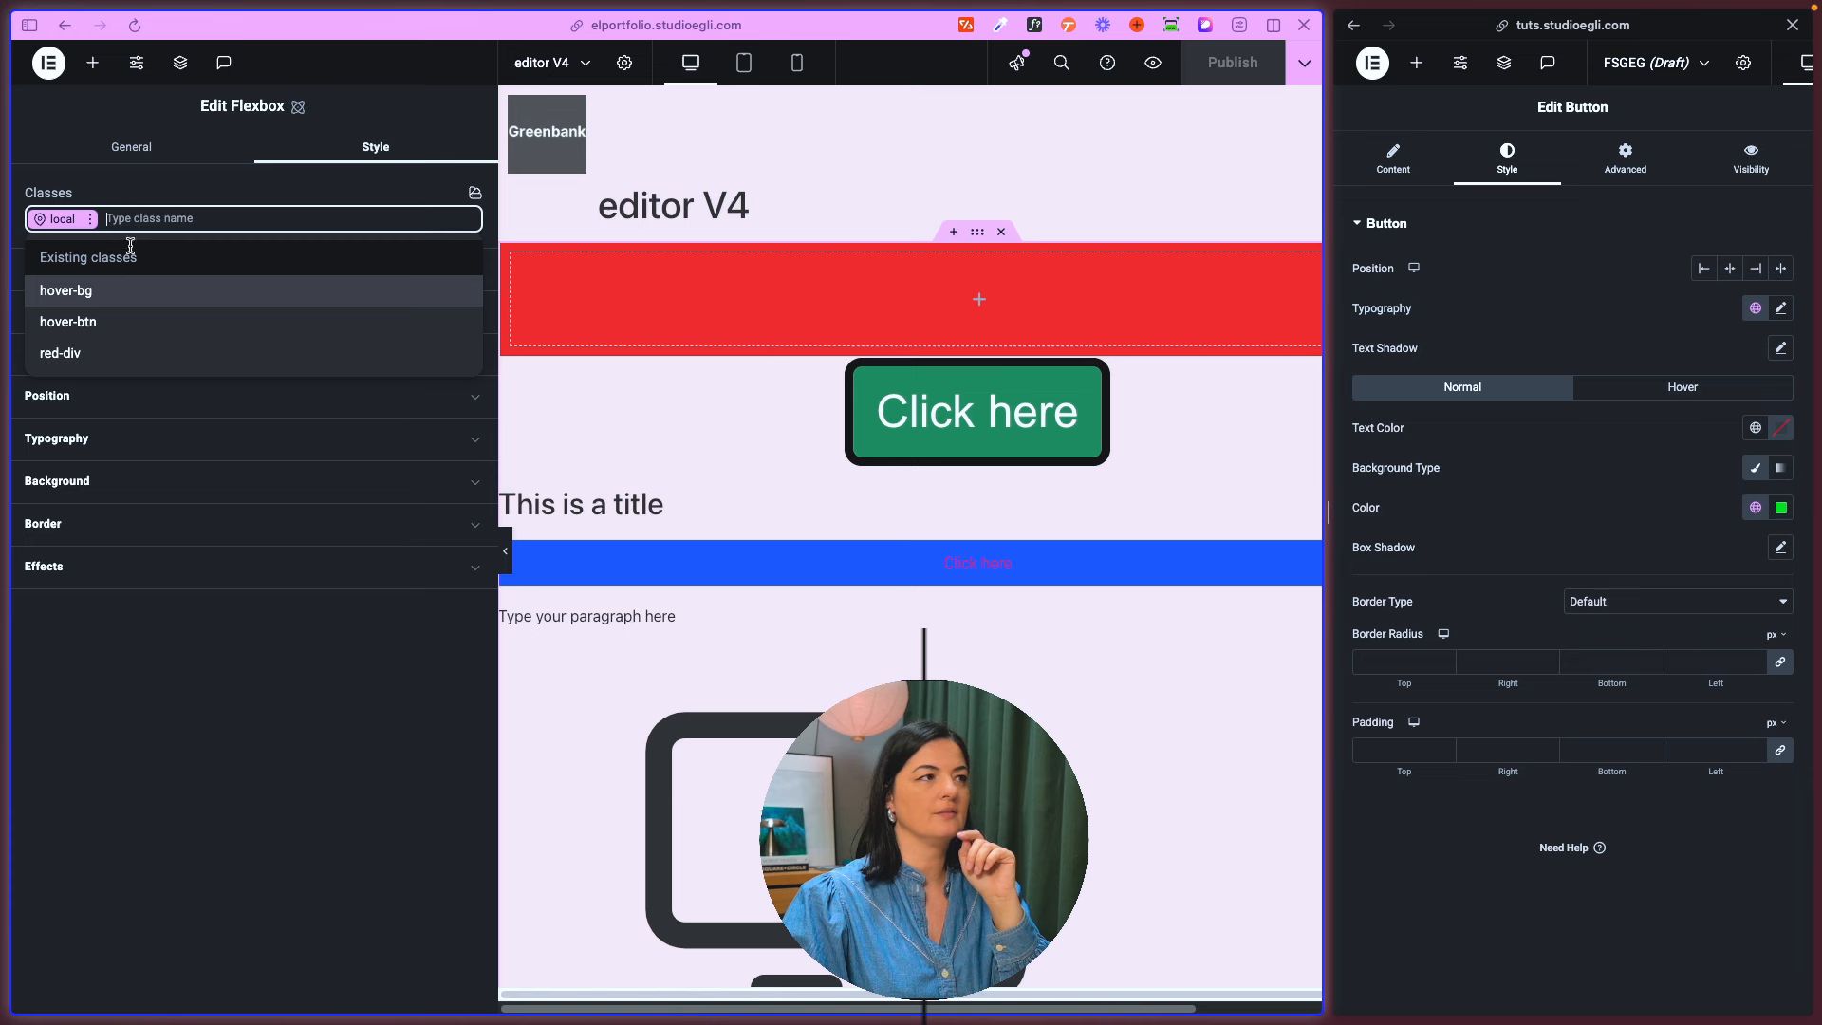
click(136, 218)
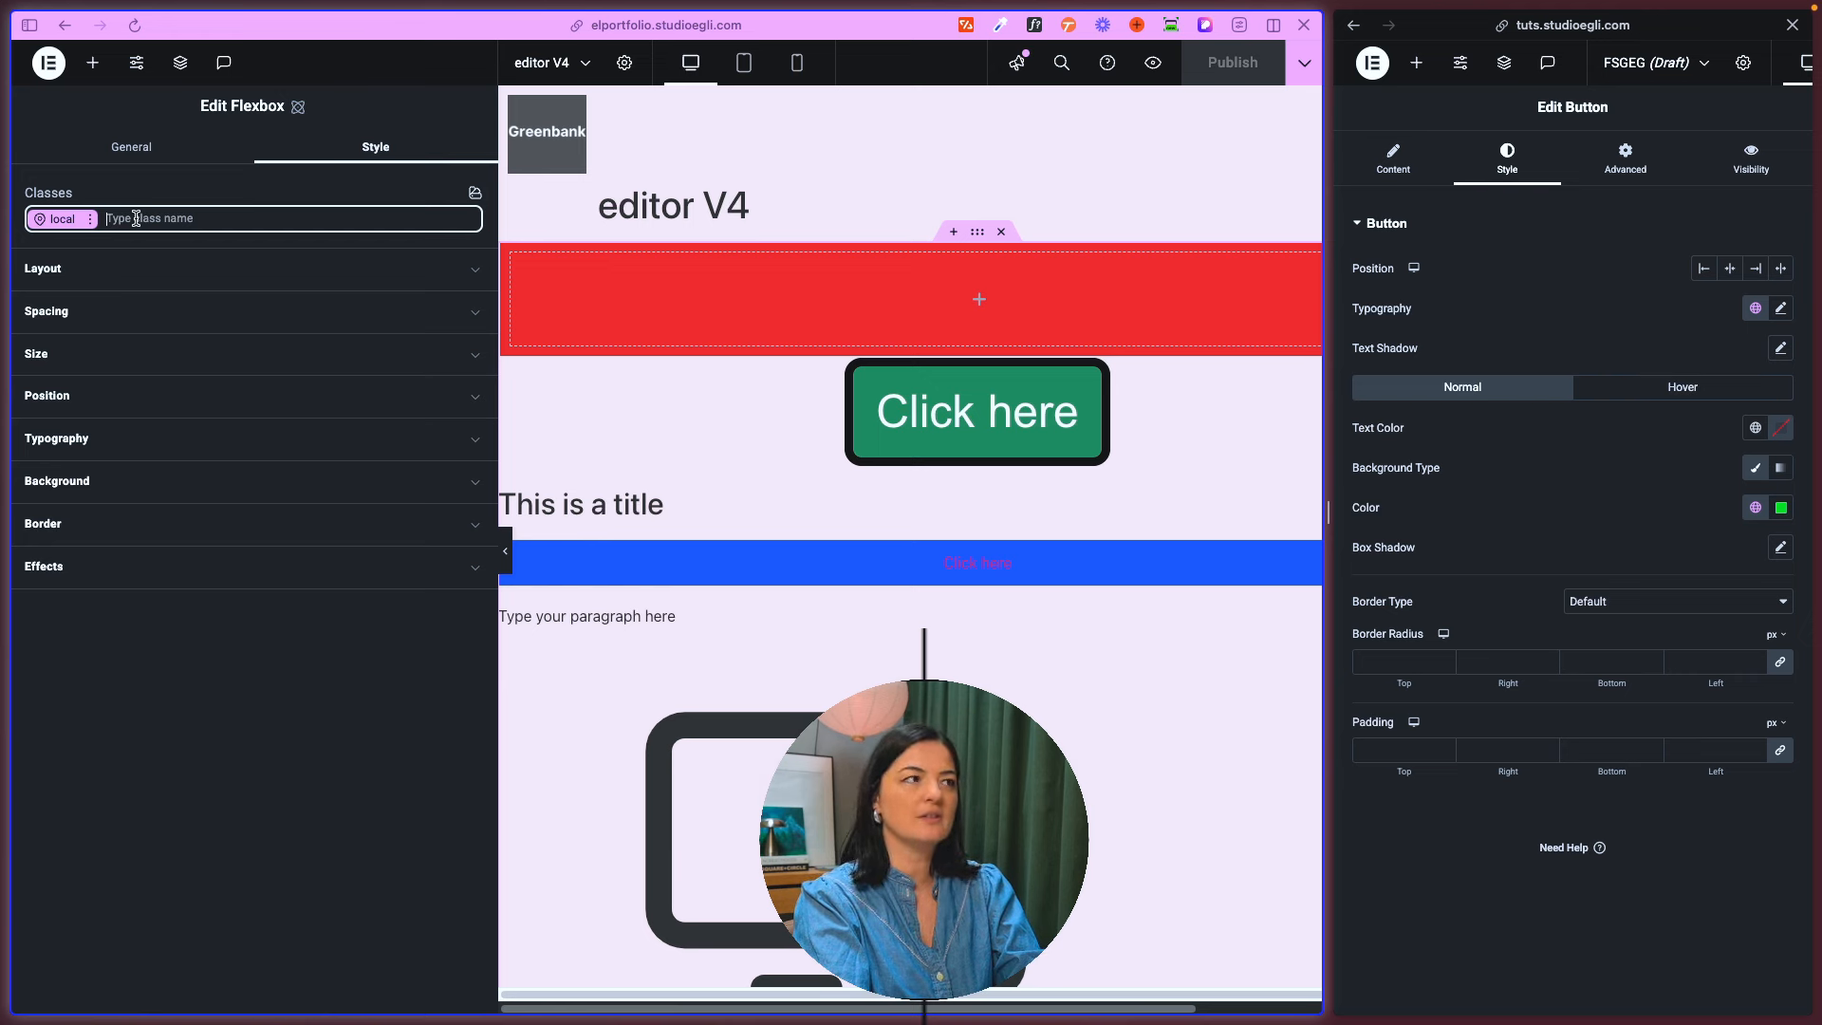
text(container-img)
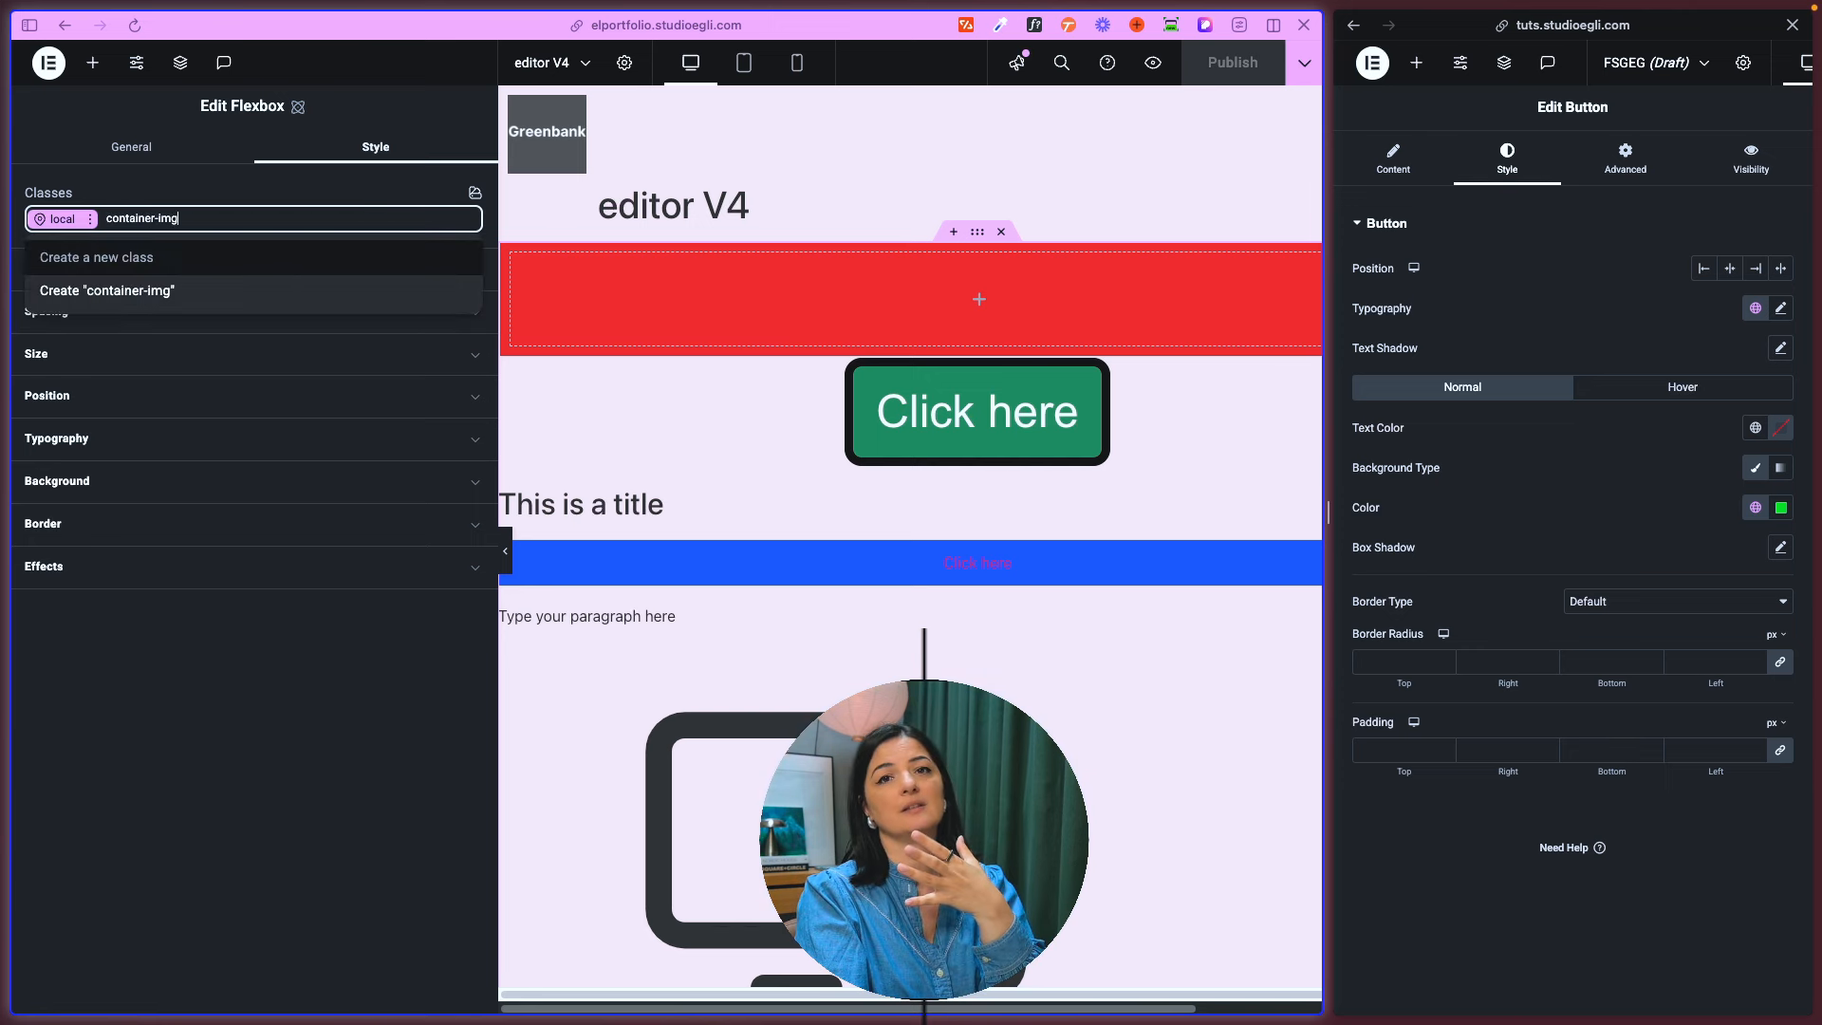
key(Return)
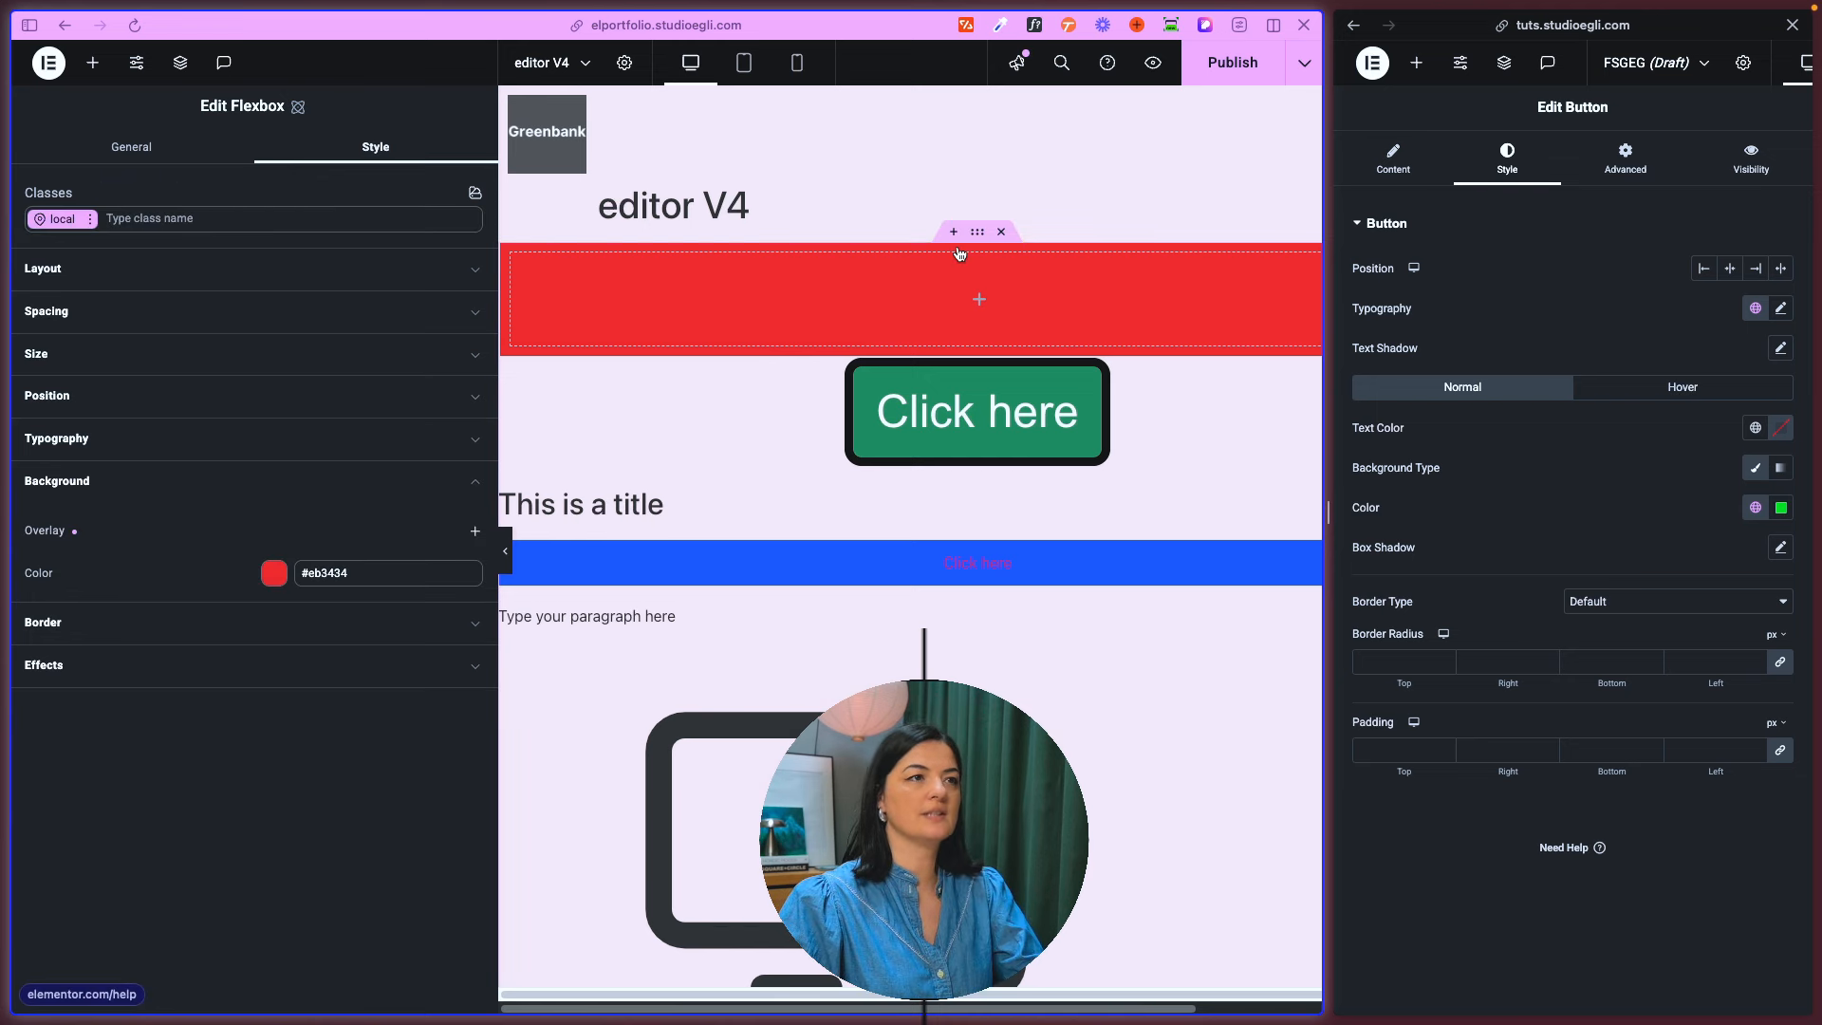
- Create a class named container-red on the red Flexbox and give the class the background color #3079d5
click(340, 226)
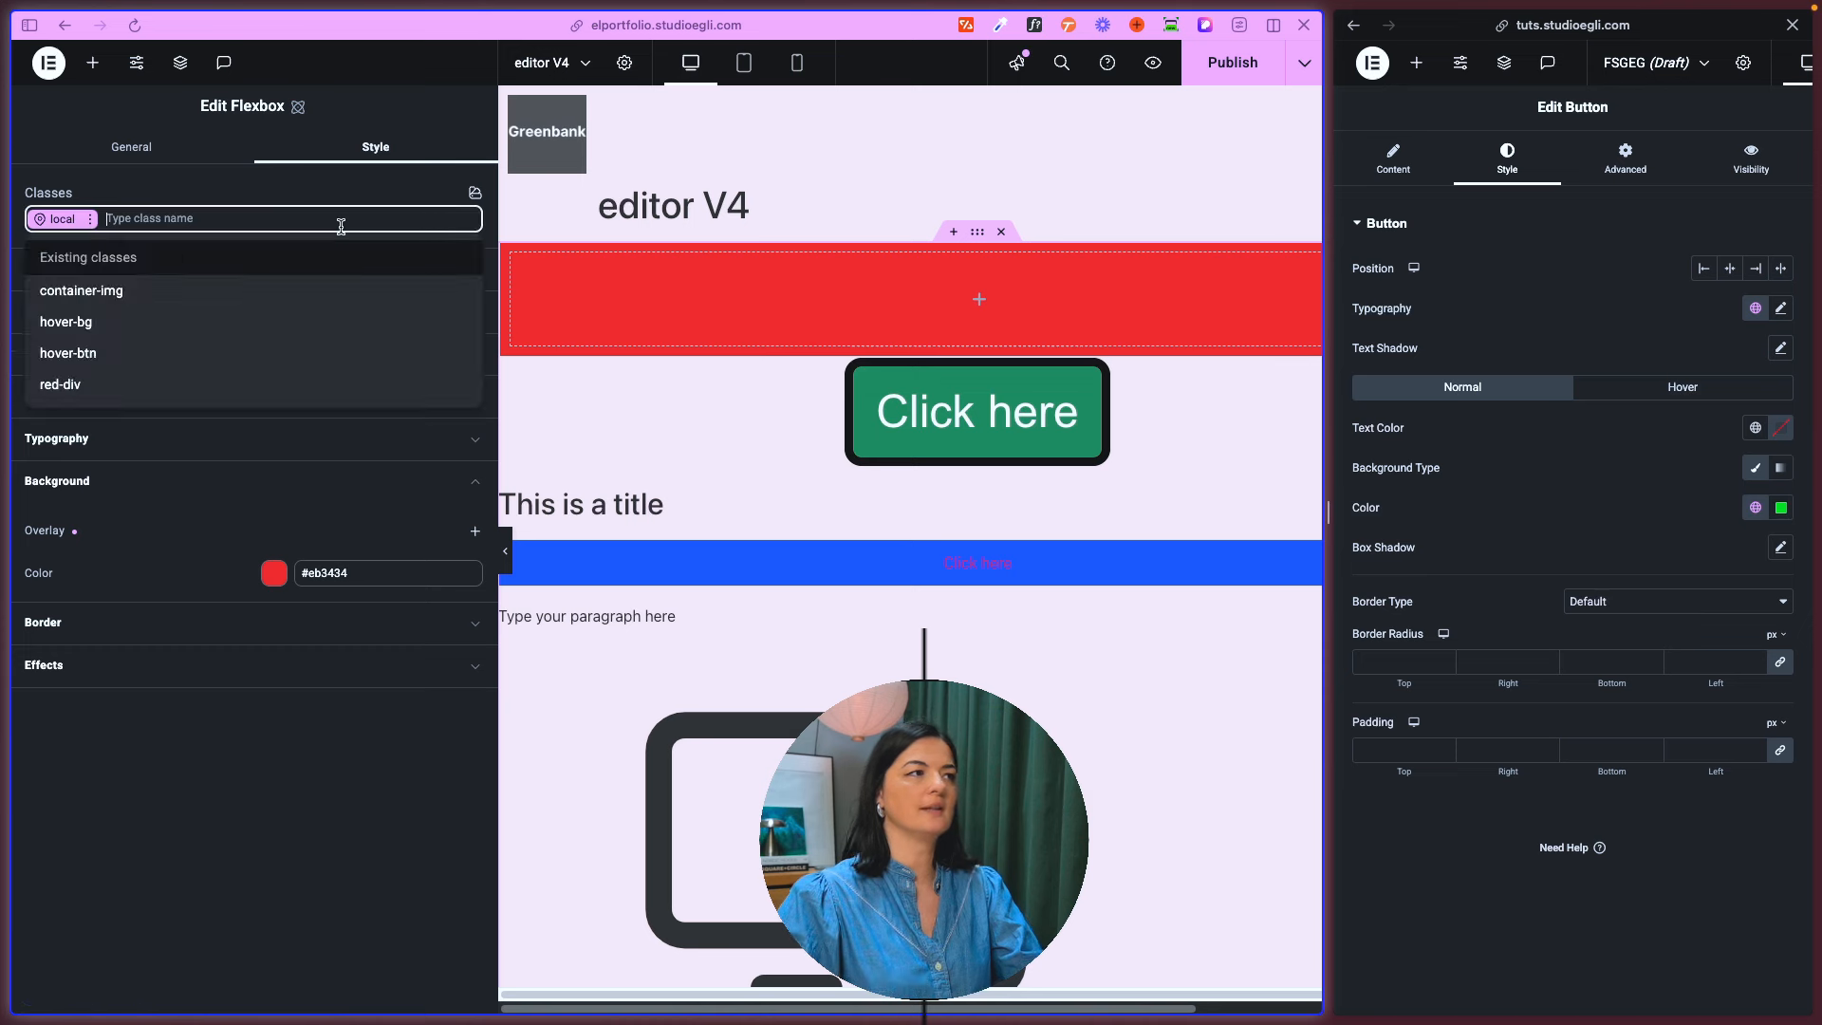
text(container-red)
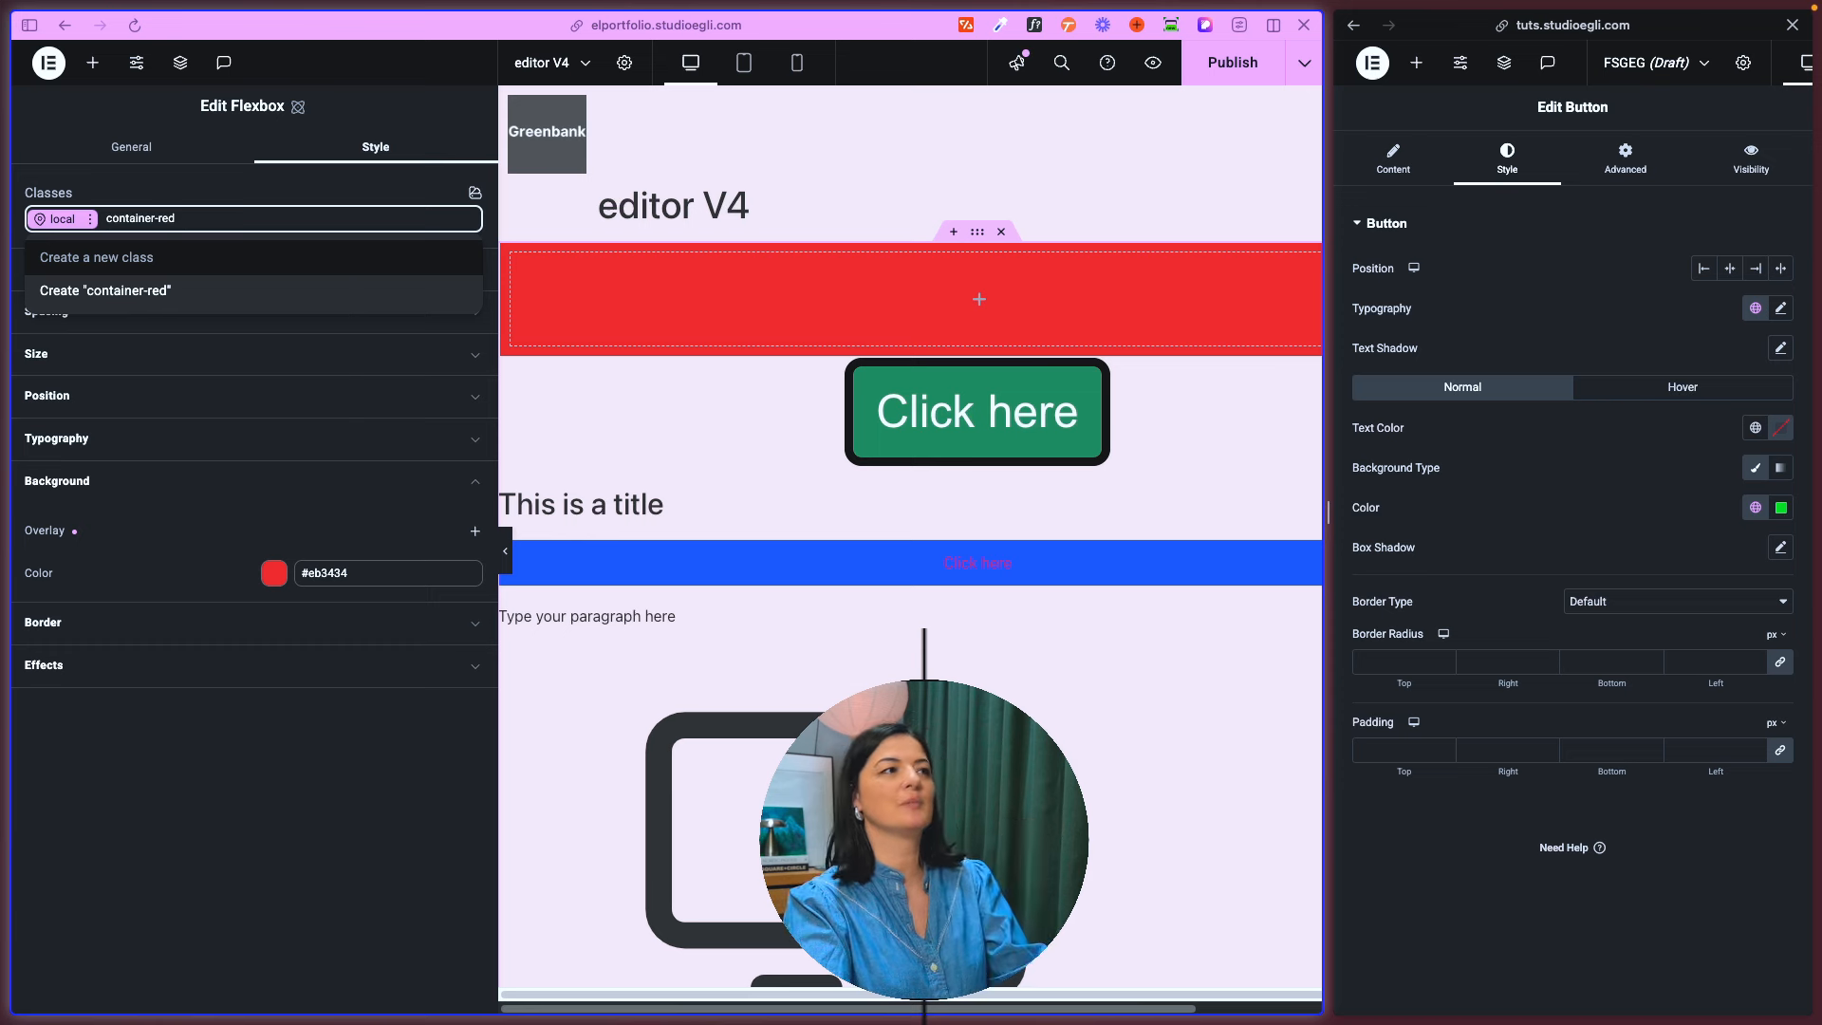
key(Return)
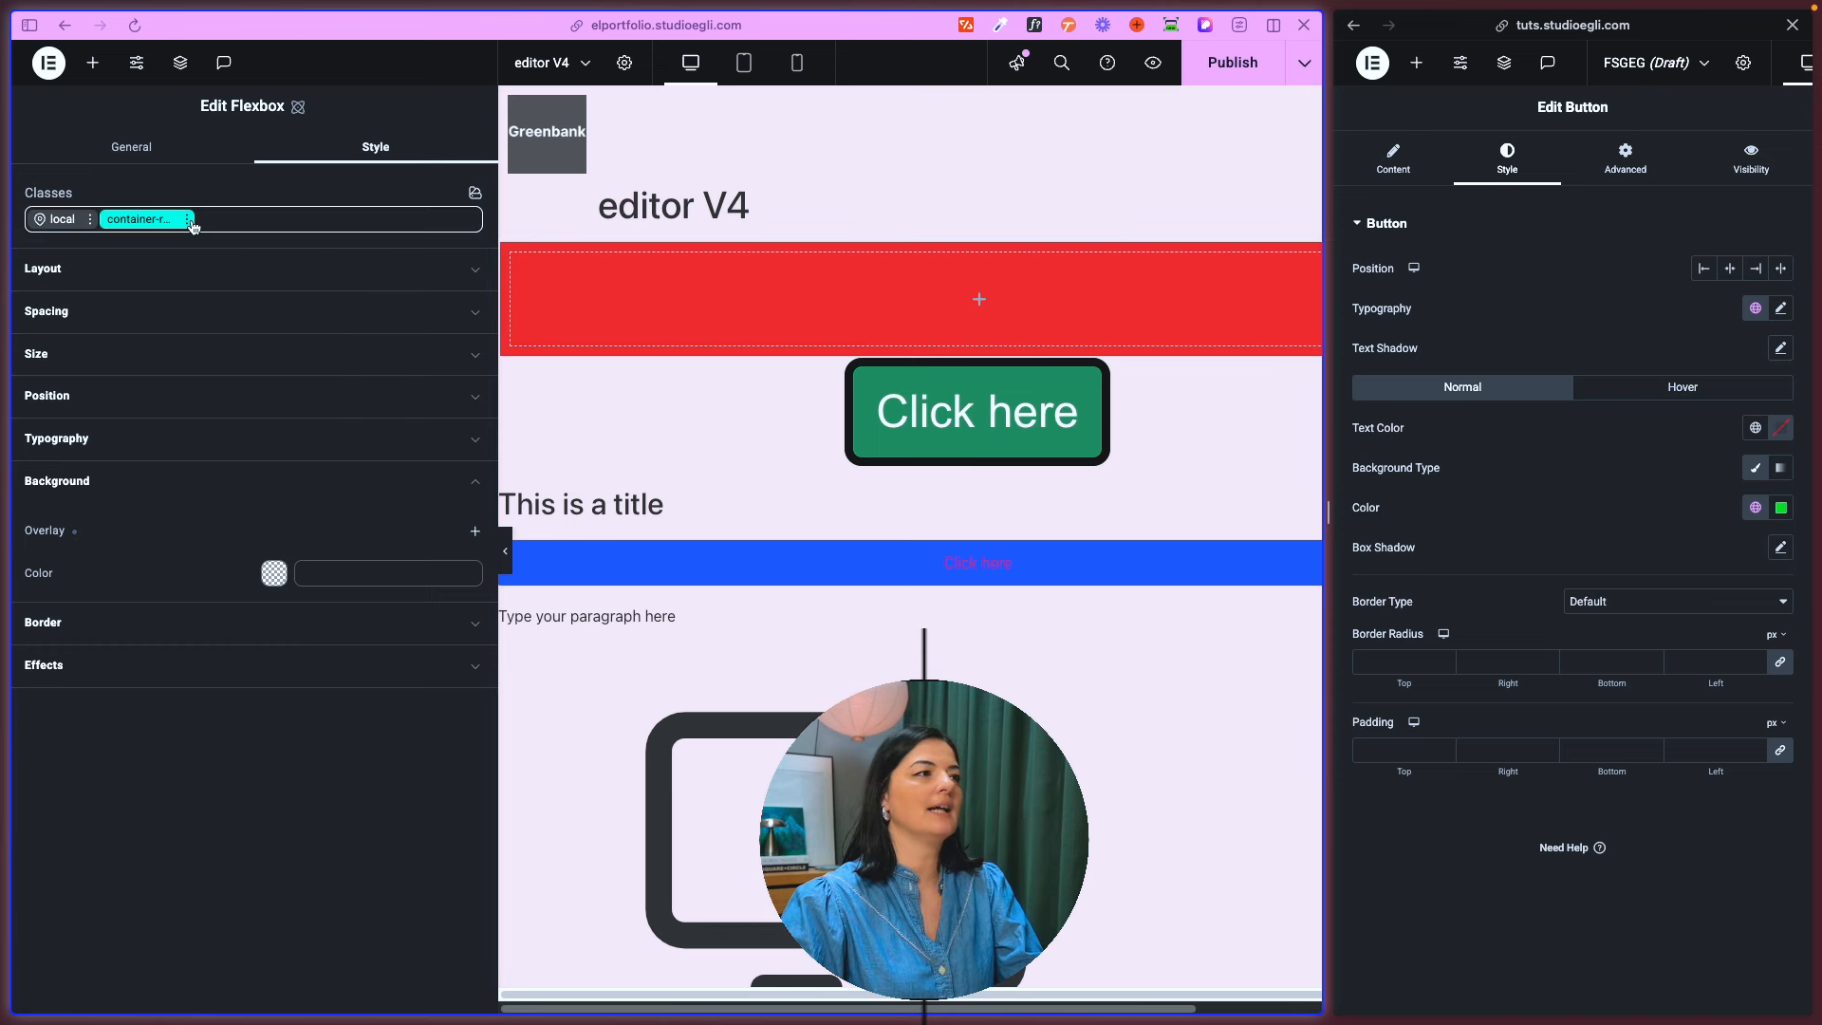
click(271, 575)
drag(342, 814, 431, 814)
drag(431, 715, 480, 633)
click(162, 823)
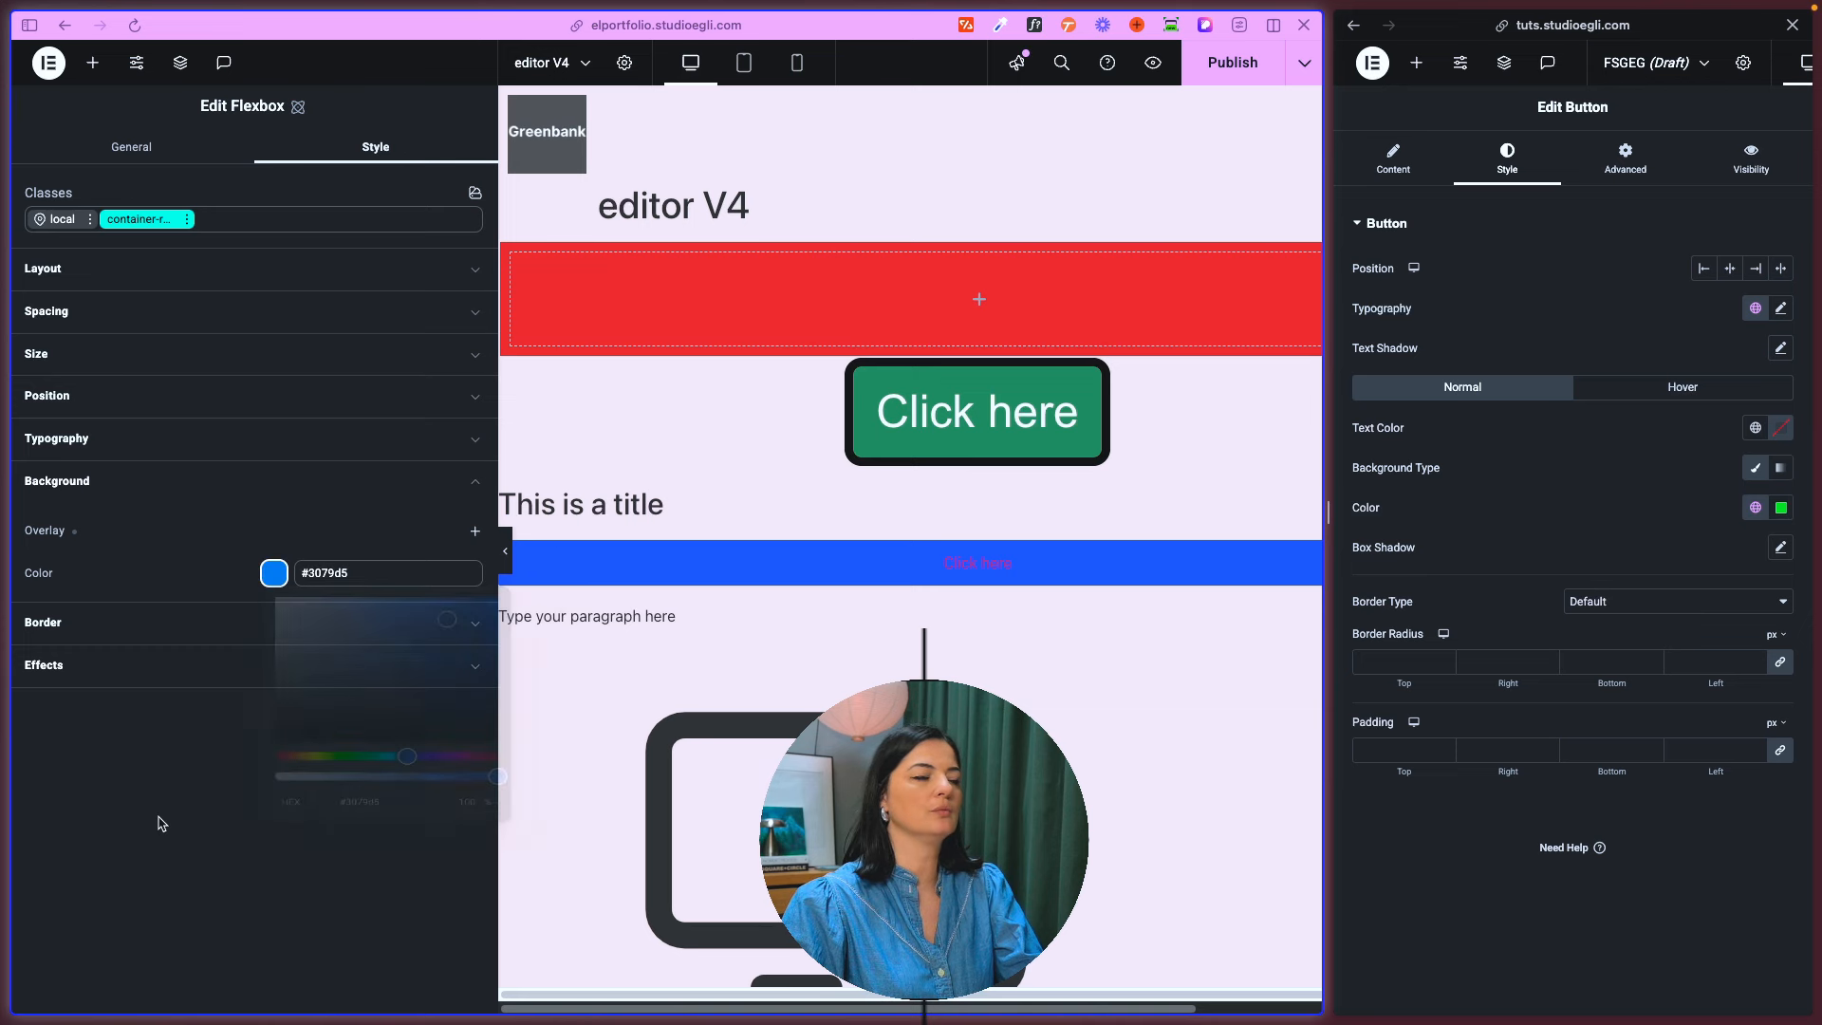
- Set the height of the container-red class to 50 VH
click(138, 440)
click(451, 428)
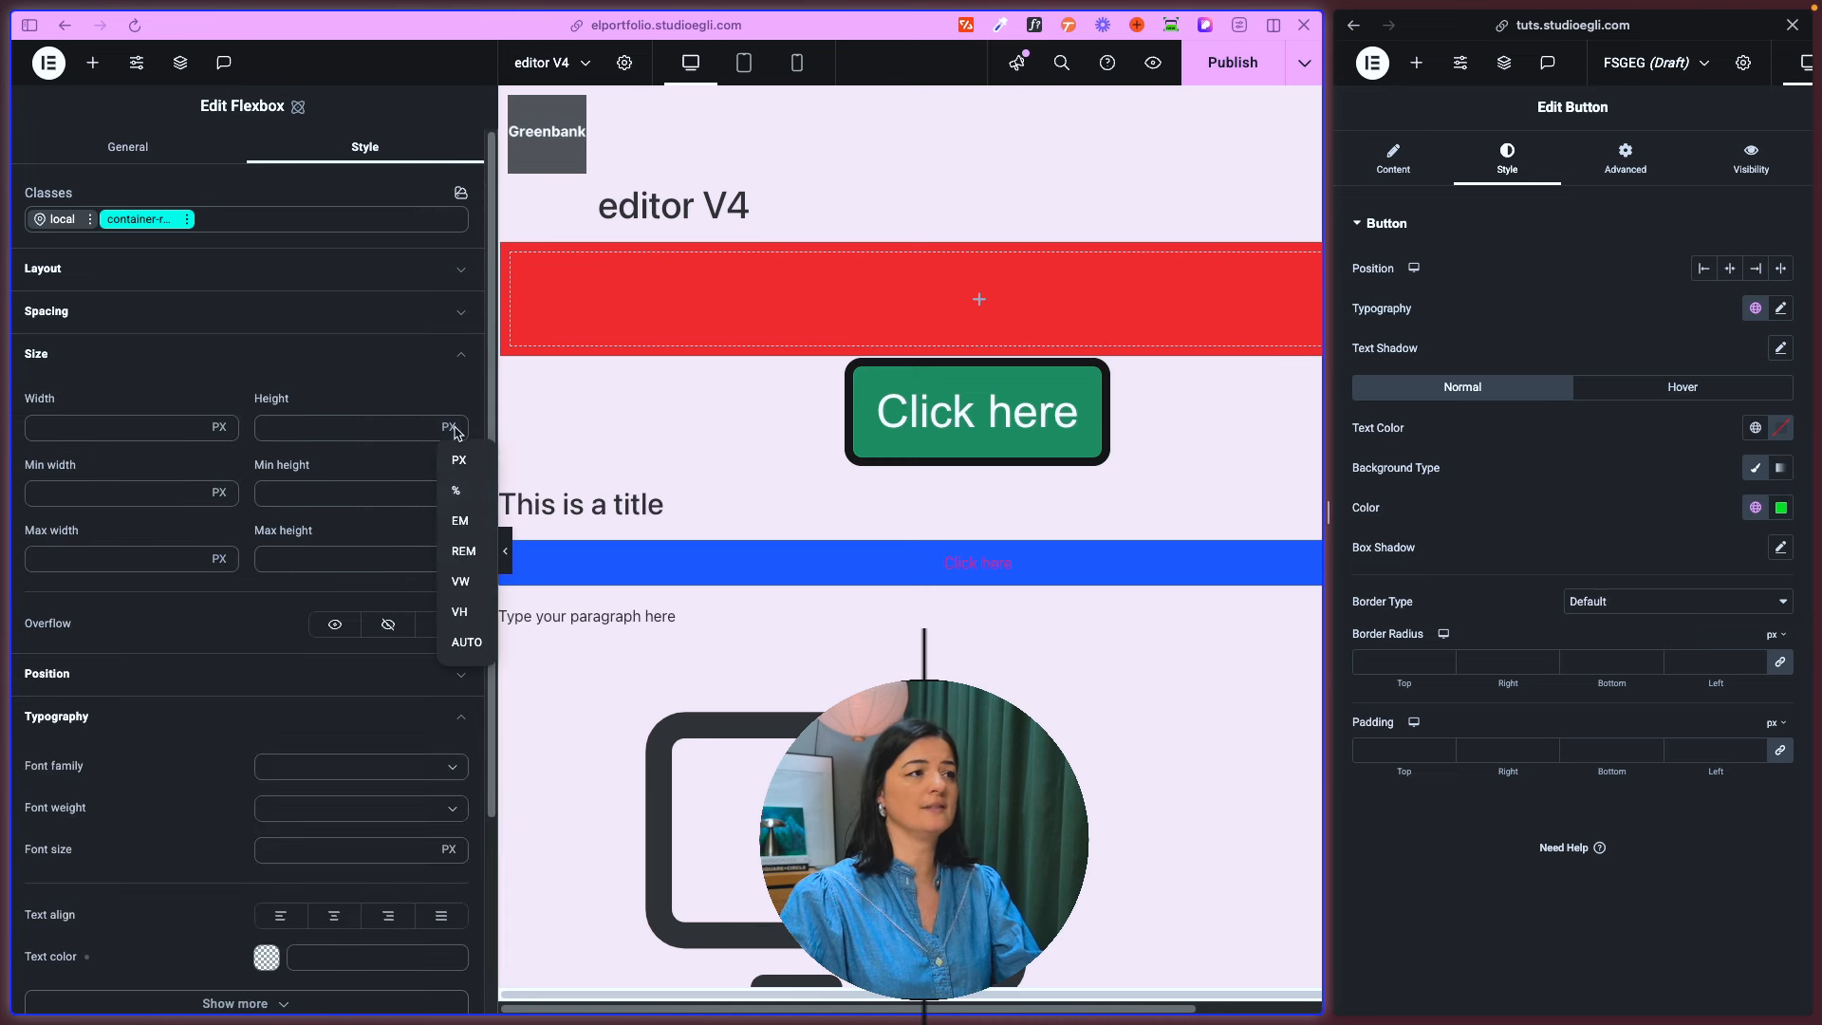
click(469, 614)
click(328, 429)
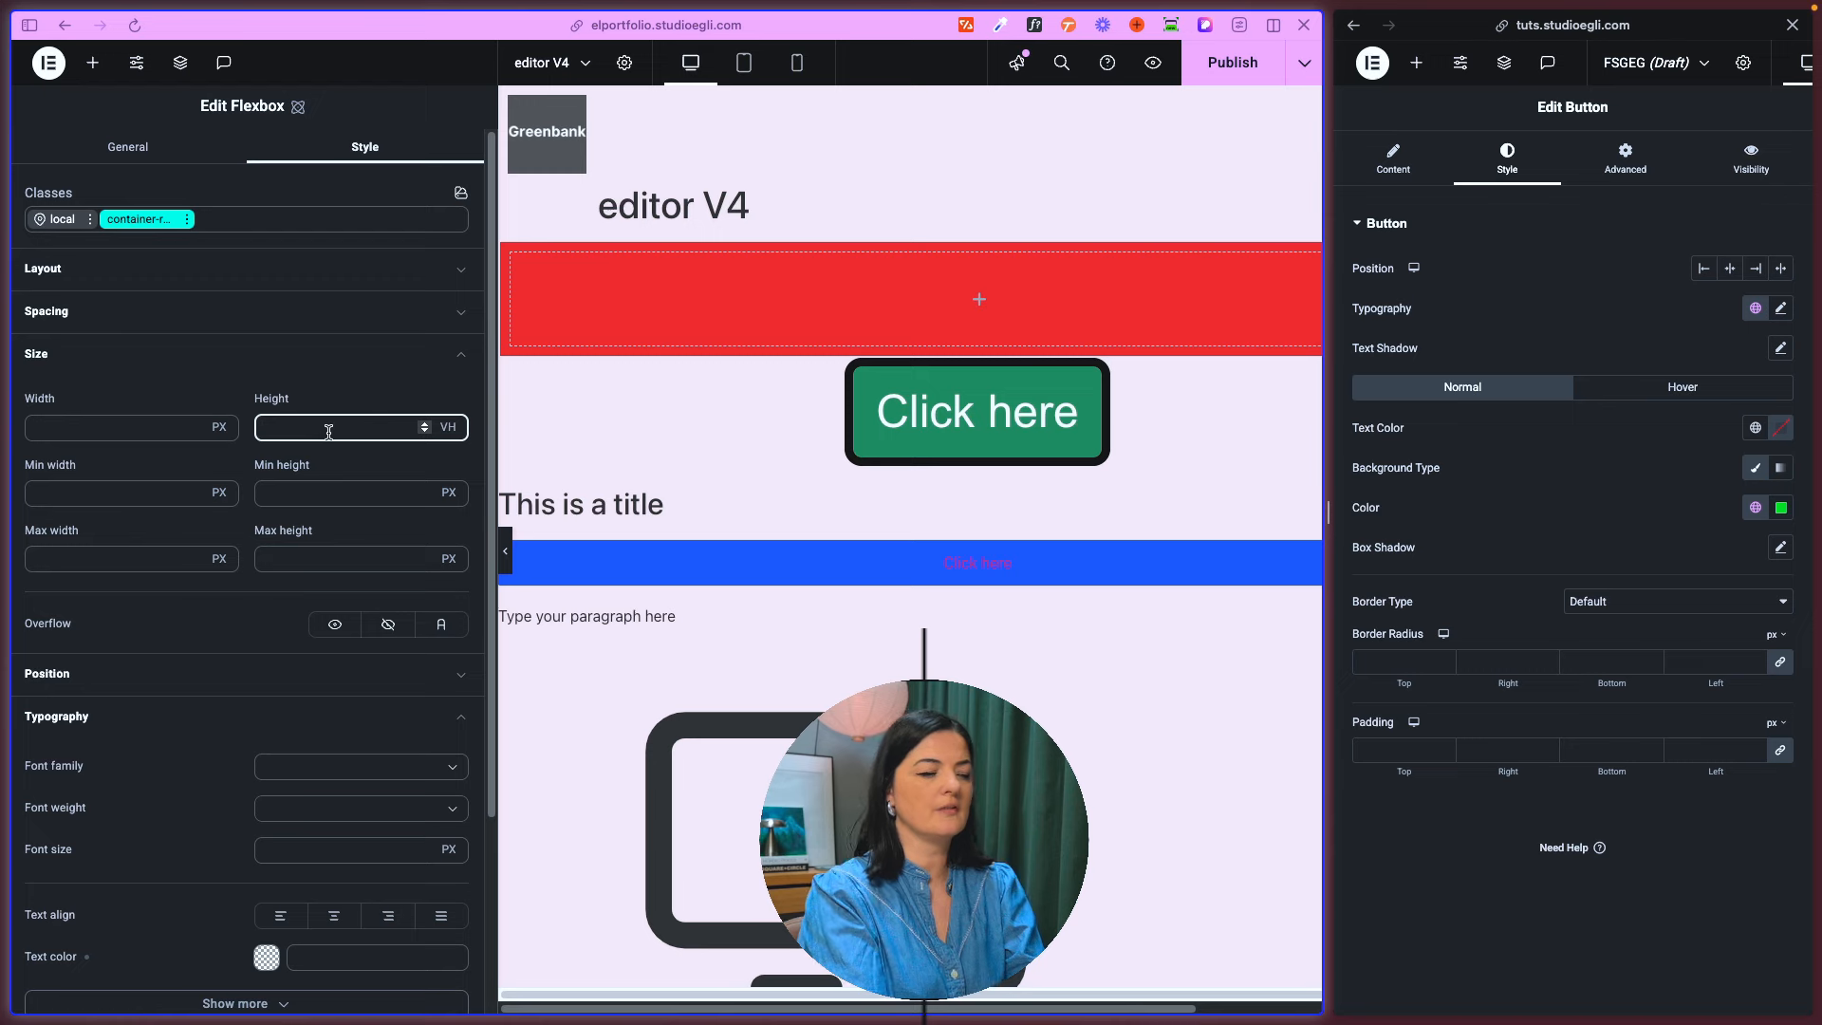
text(50)
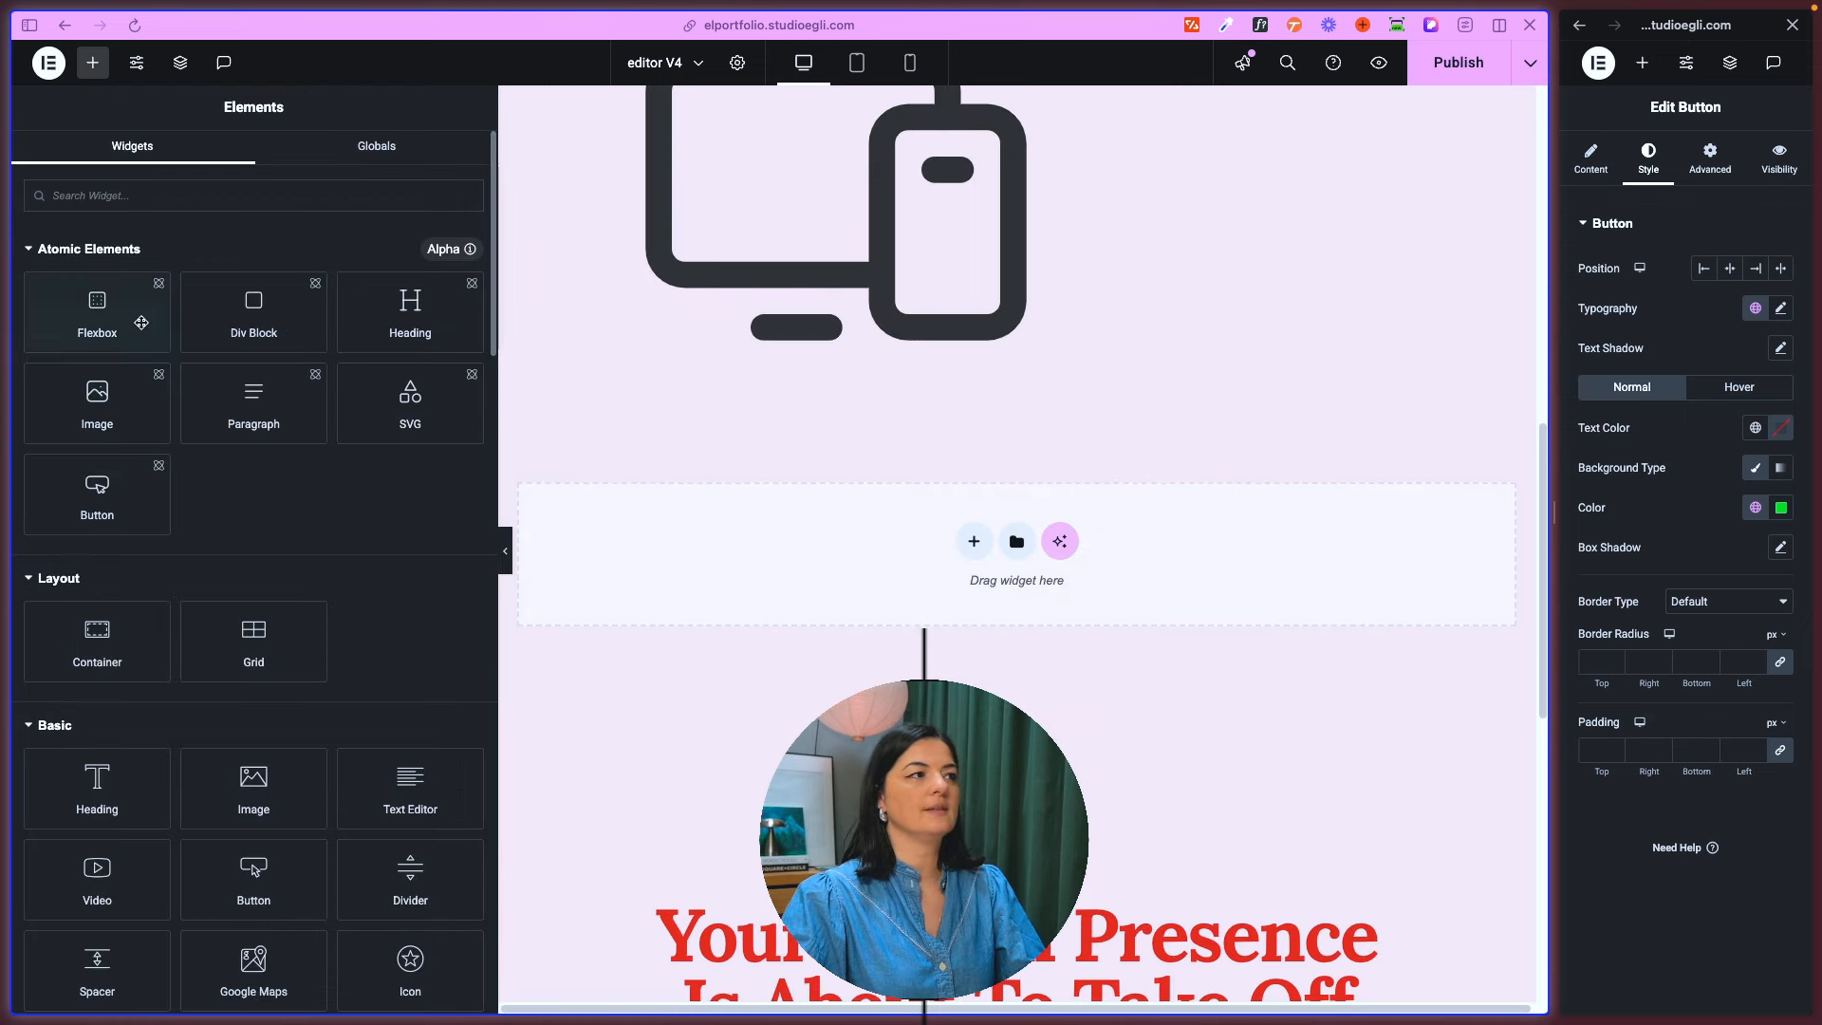
- Add an atomic Flexbox below the device illustration and apply the existing class container-red to it
drag(88, 313, 885, 568)
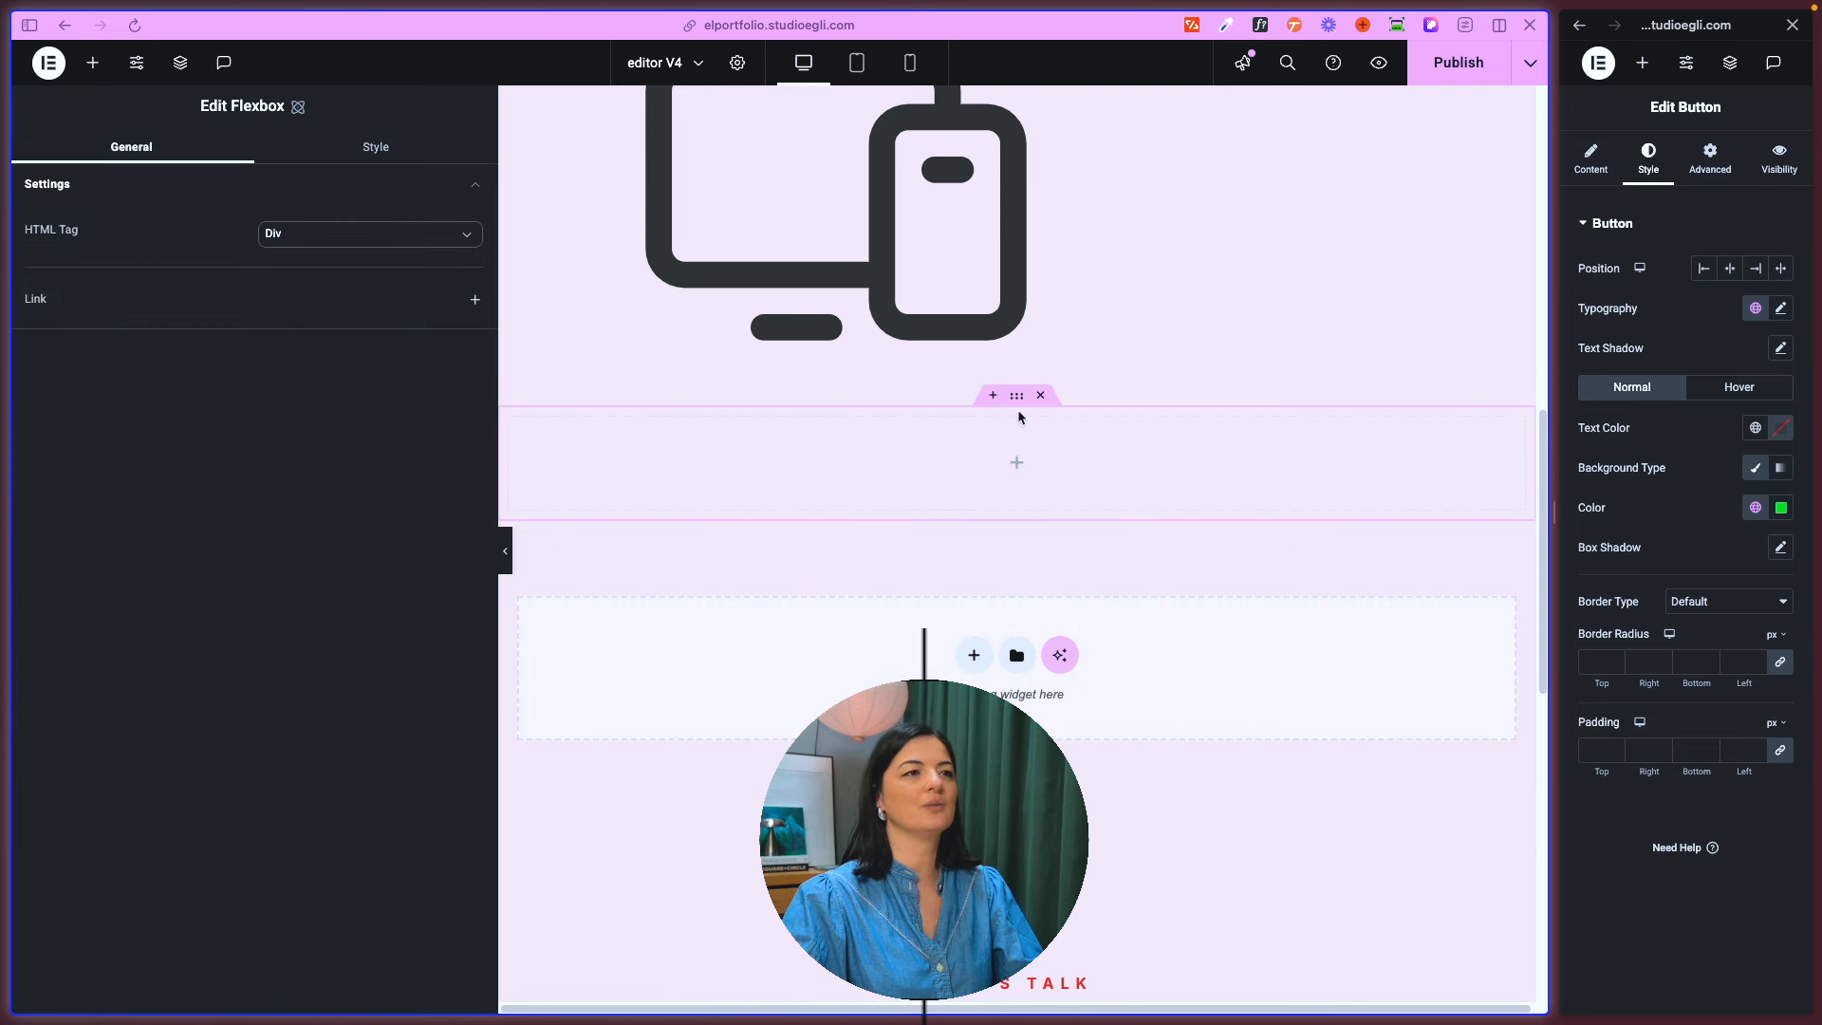
click(386, 151)
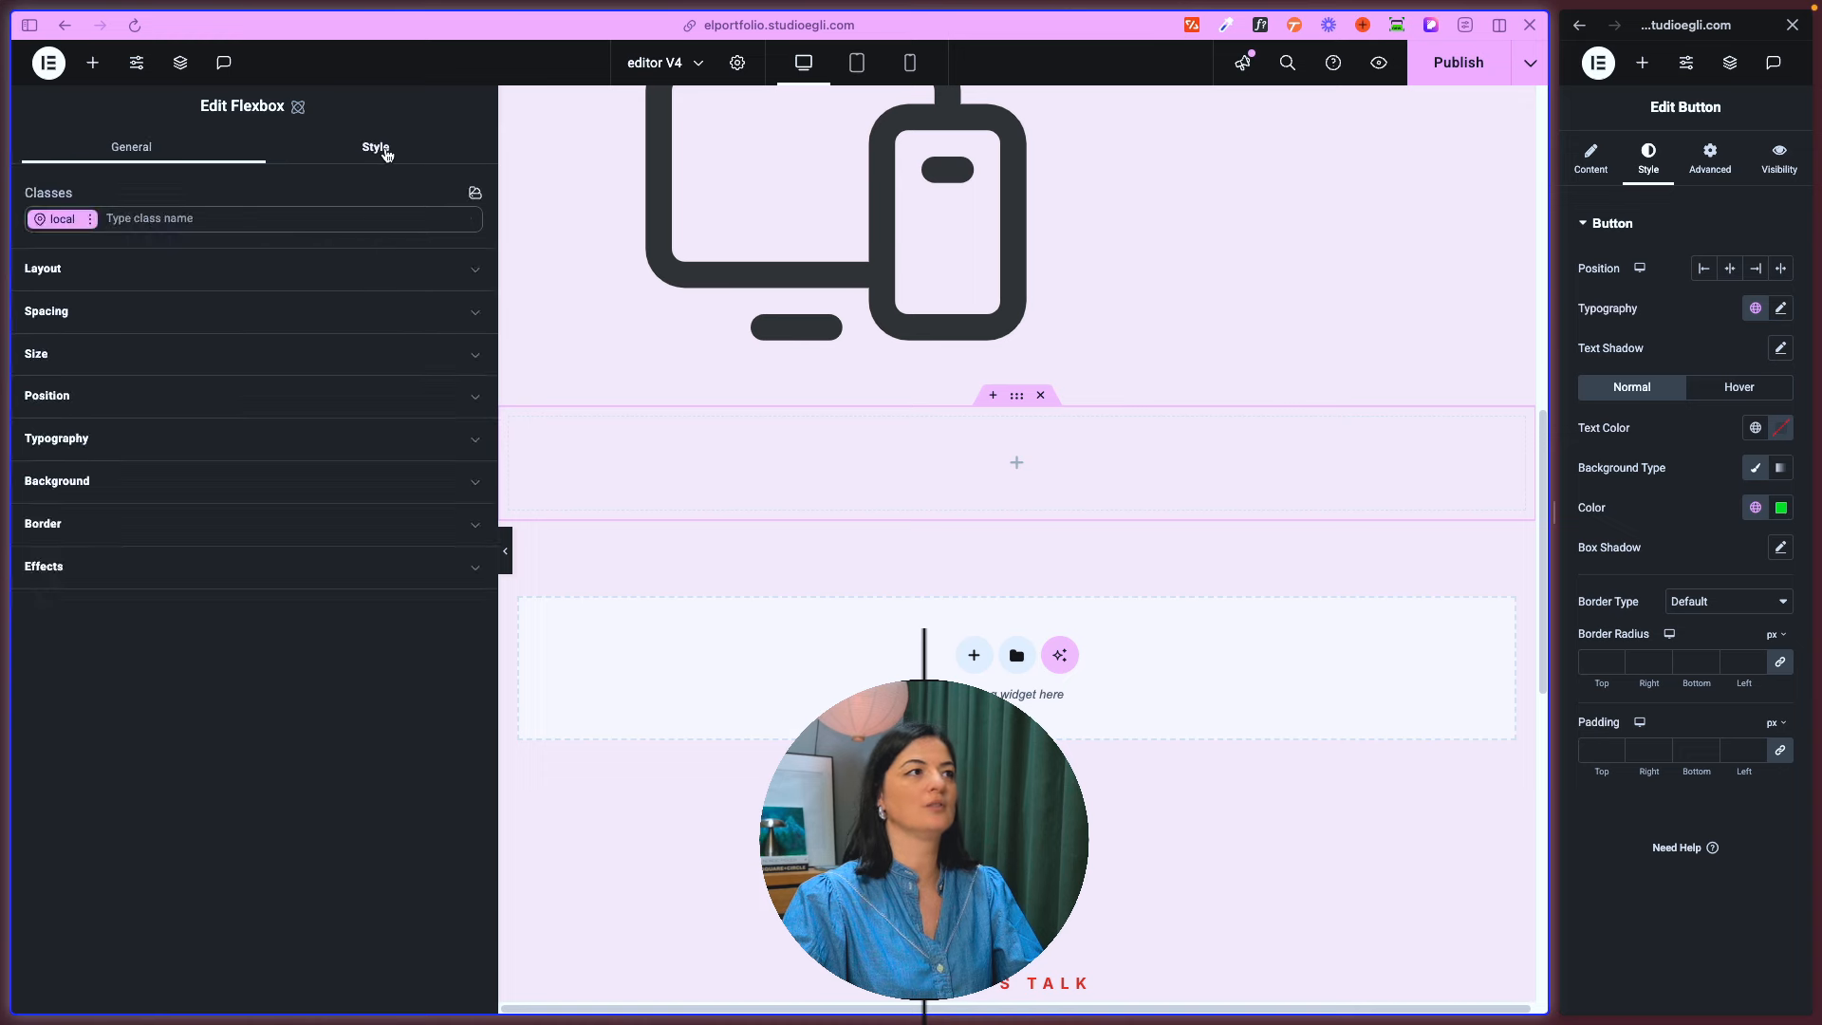
click(182, 219)
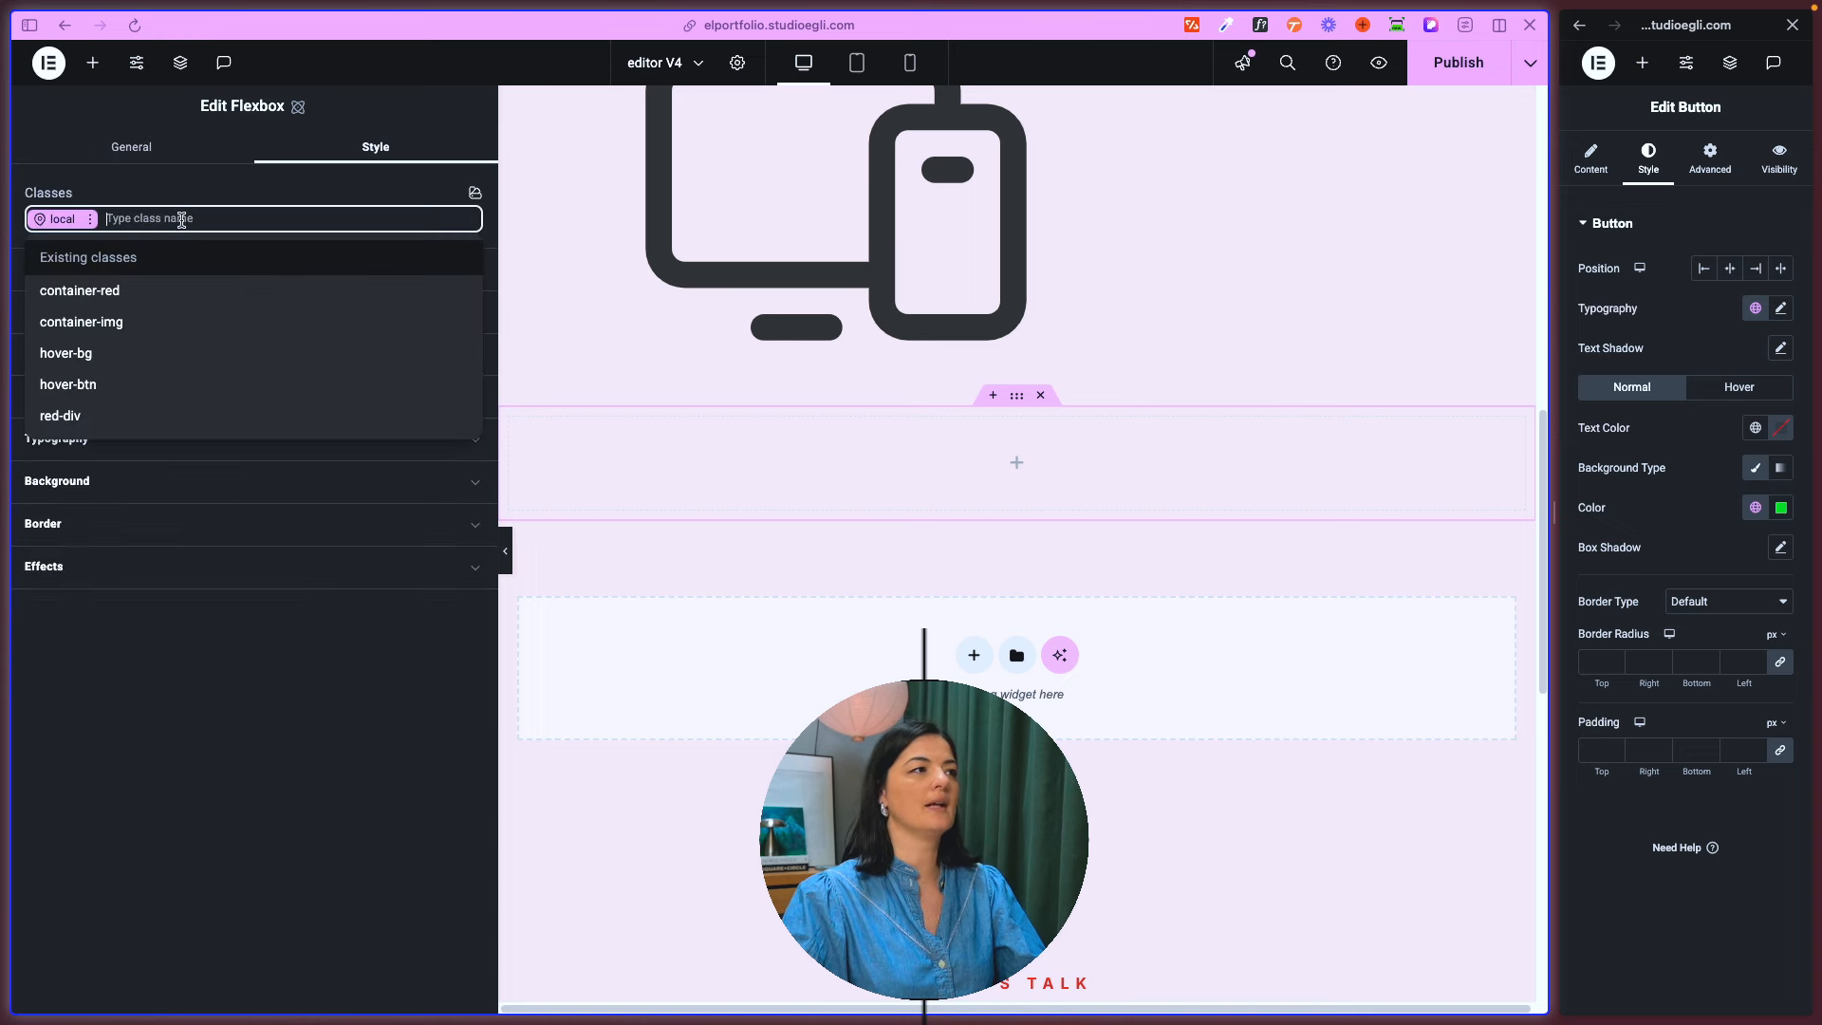
click(133, 289)
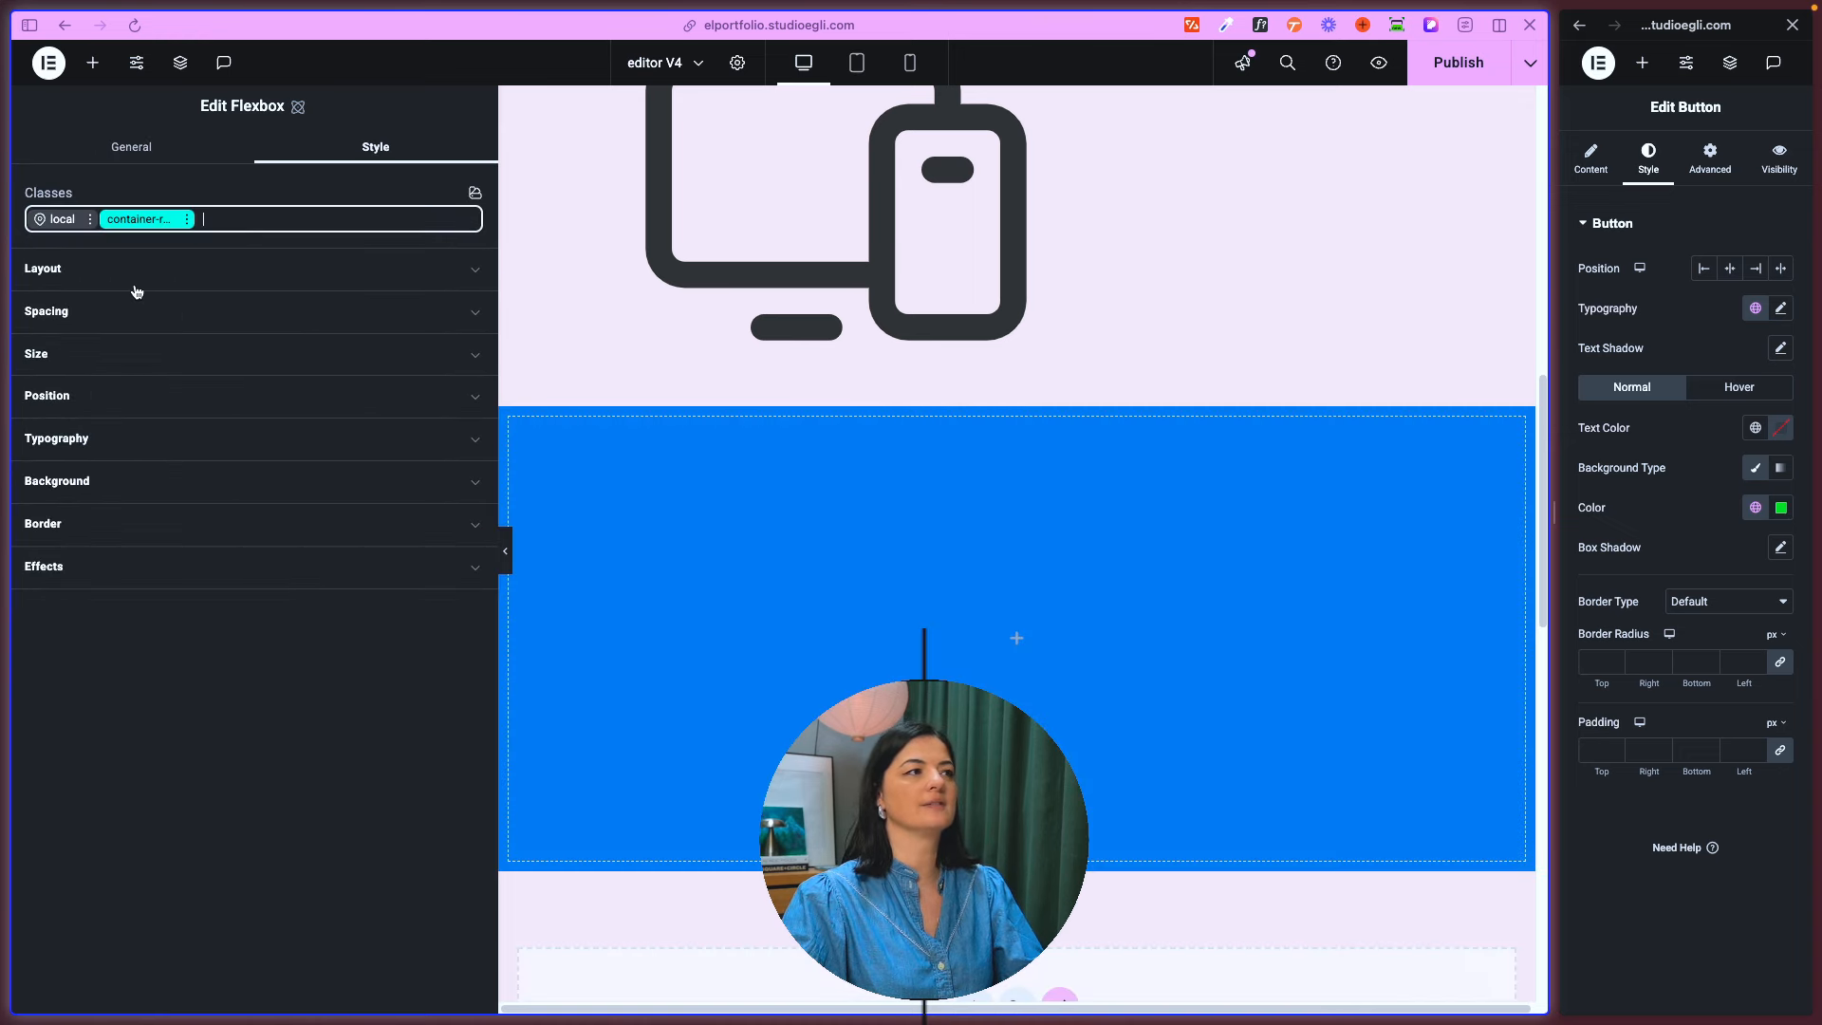
- Compare the new Flexbox with the red Flexbox, examining the latter's local and container-red background colors
scroll(860, 554, up, 10)
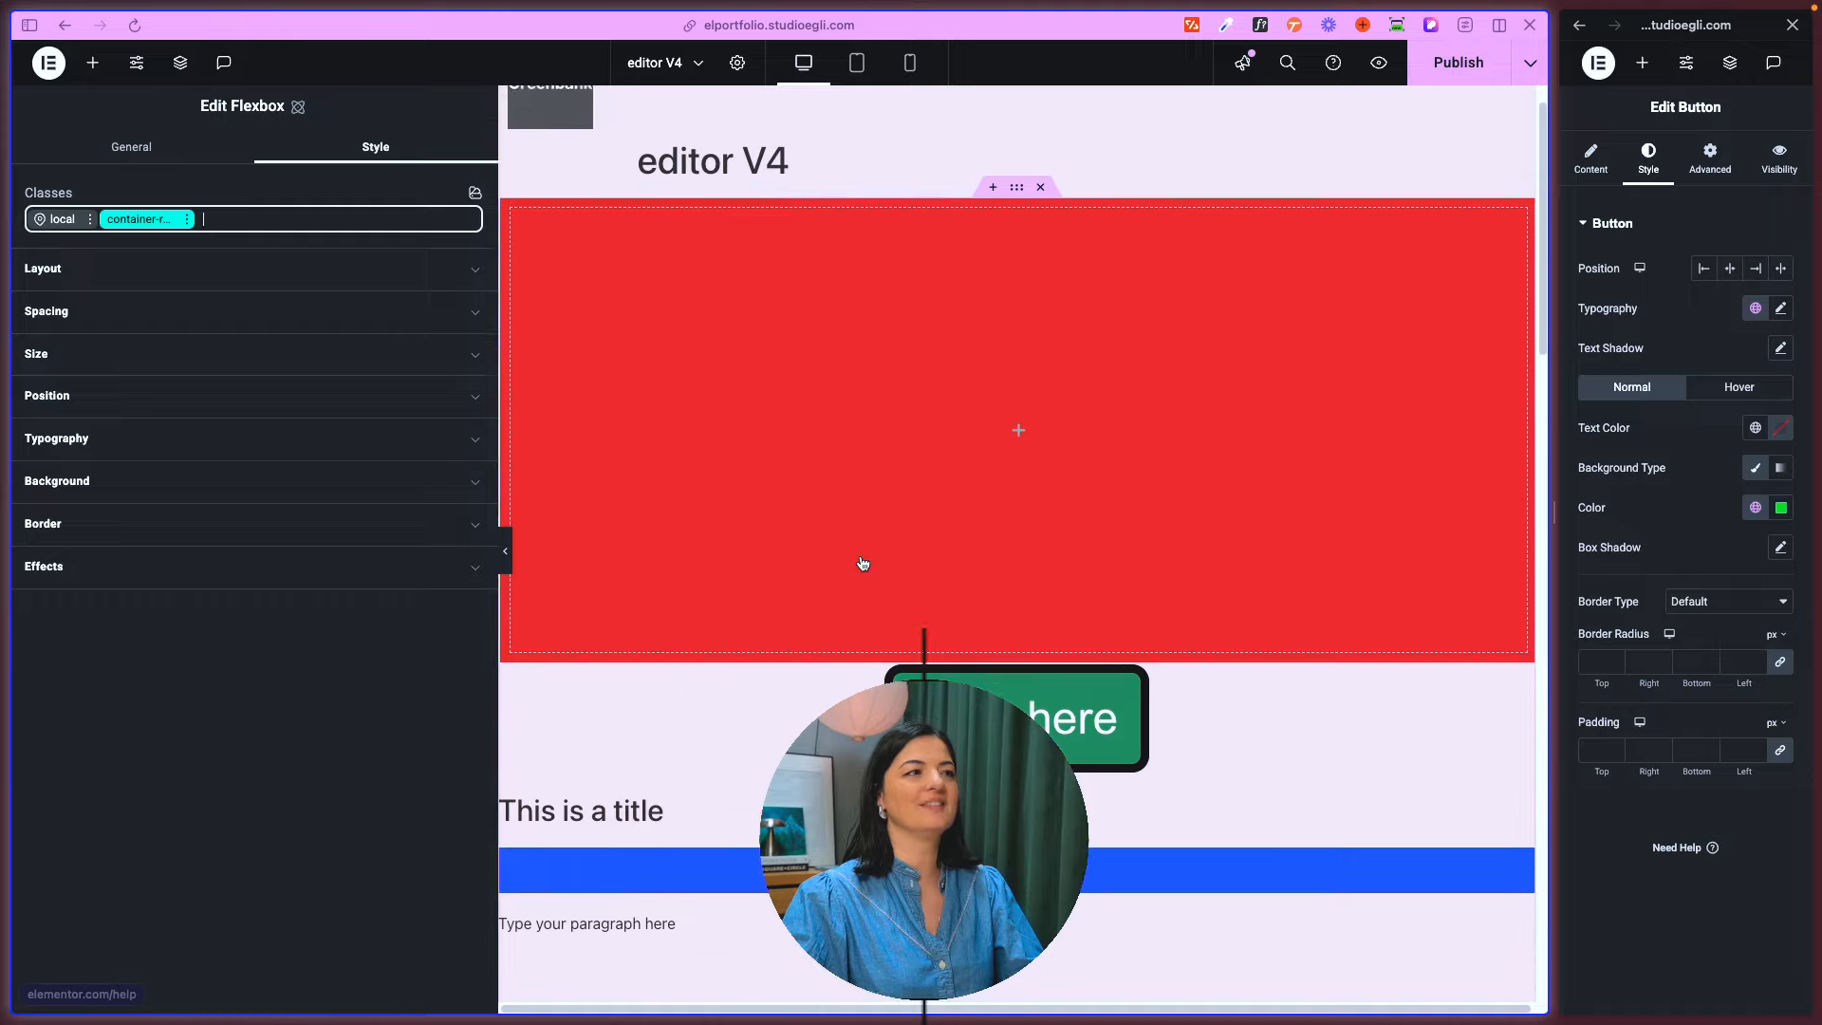
scroll(862, 563, down, 10)
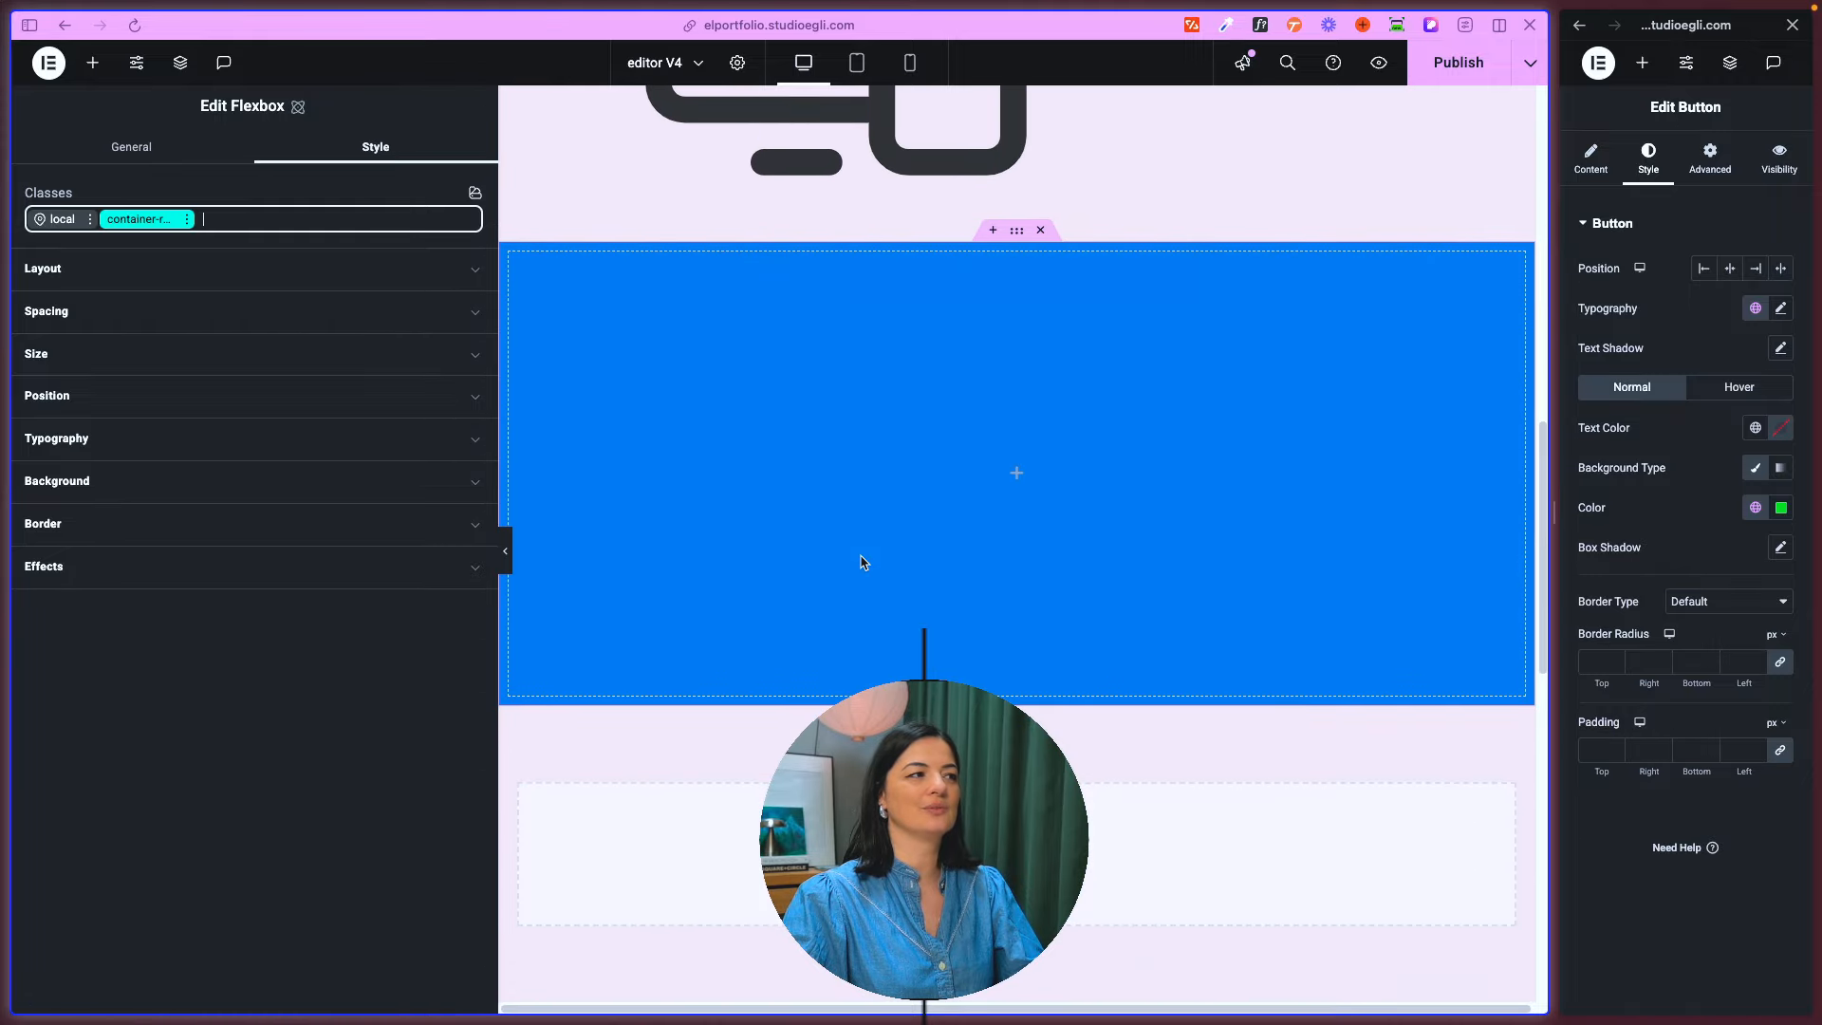
scroll(861, 564, up, 10)
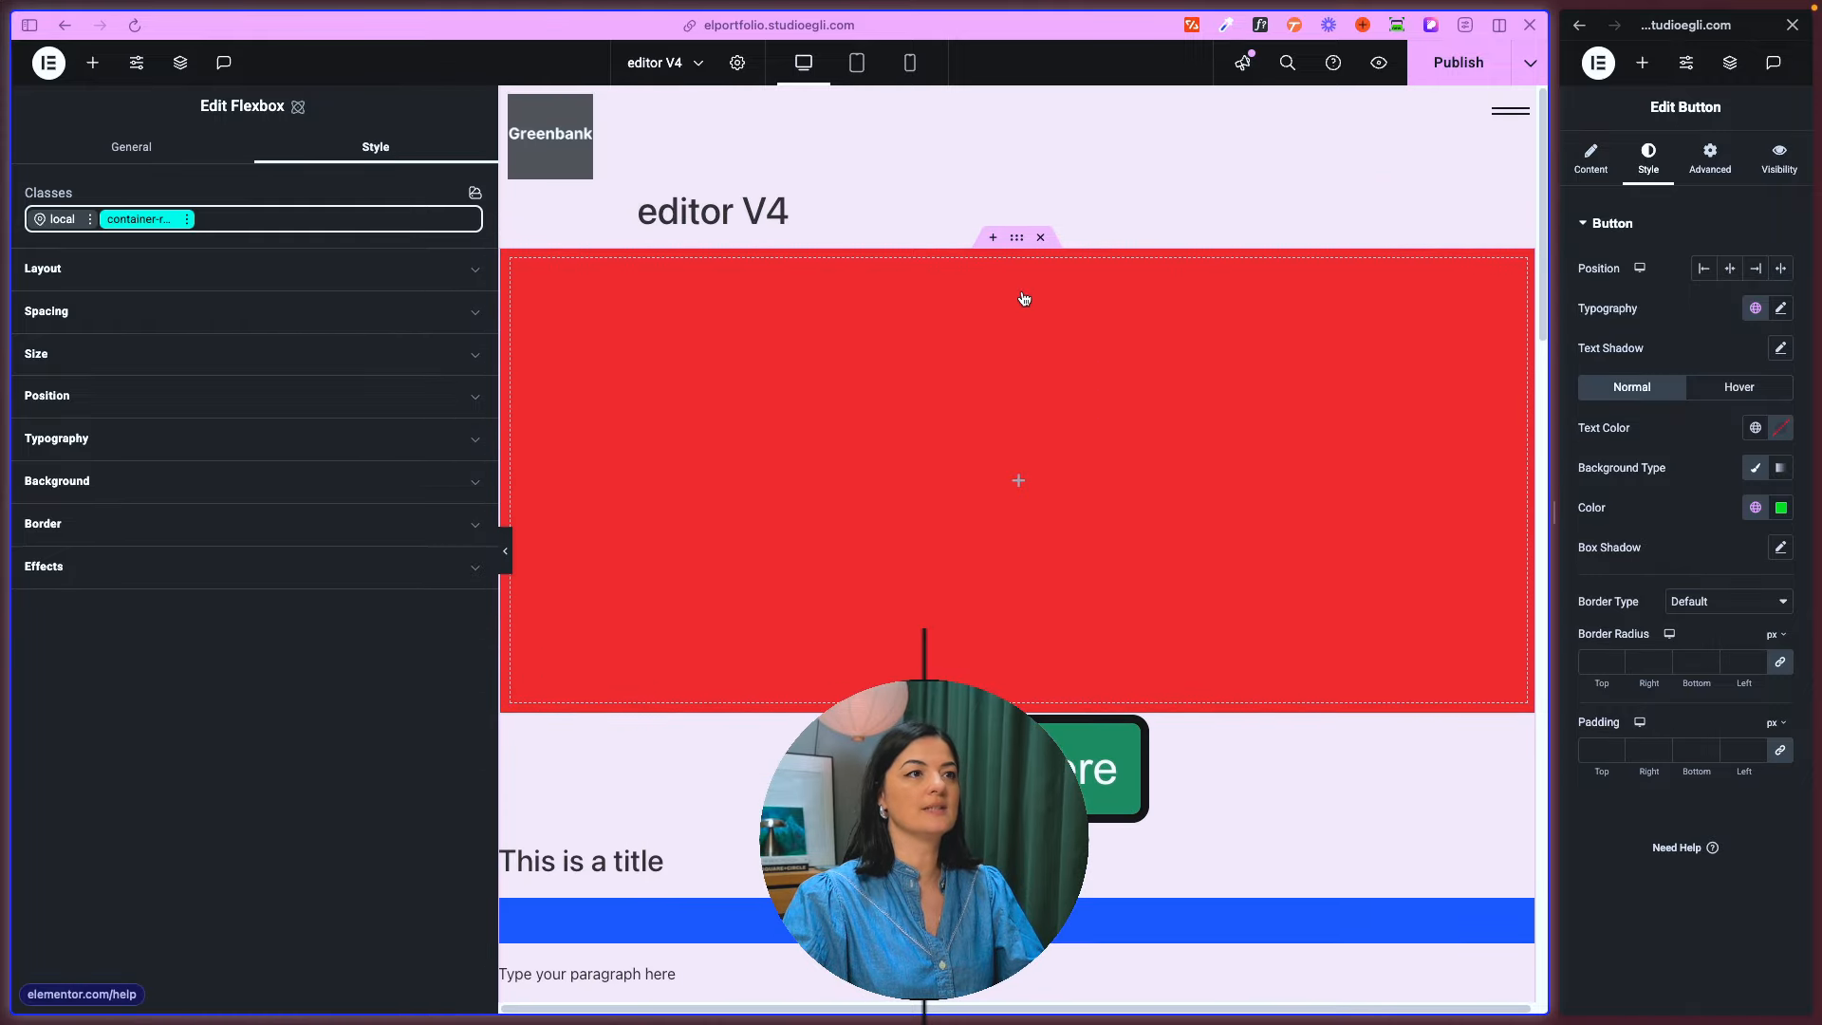
click(1015, 247)
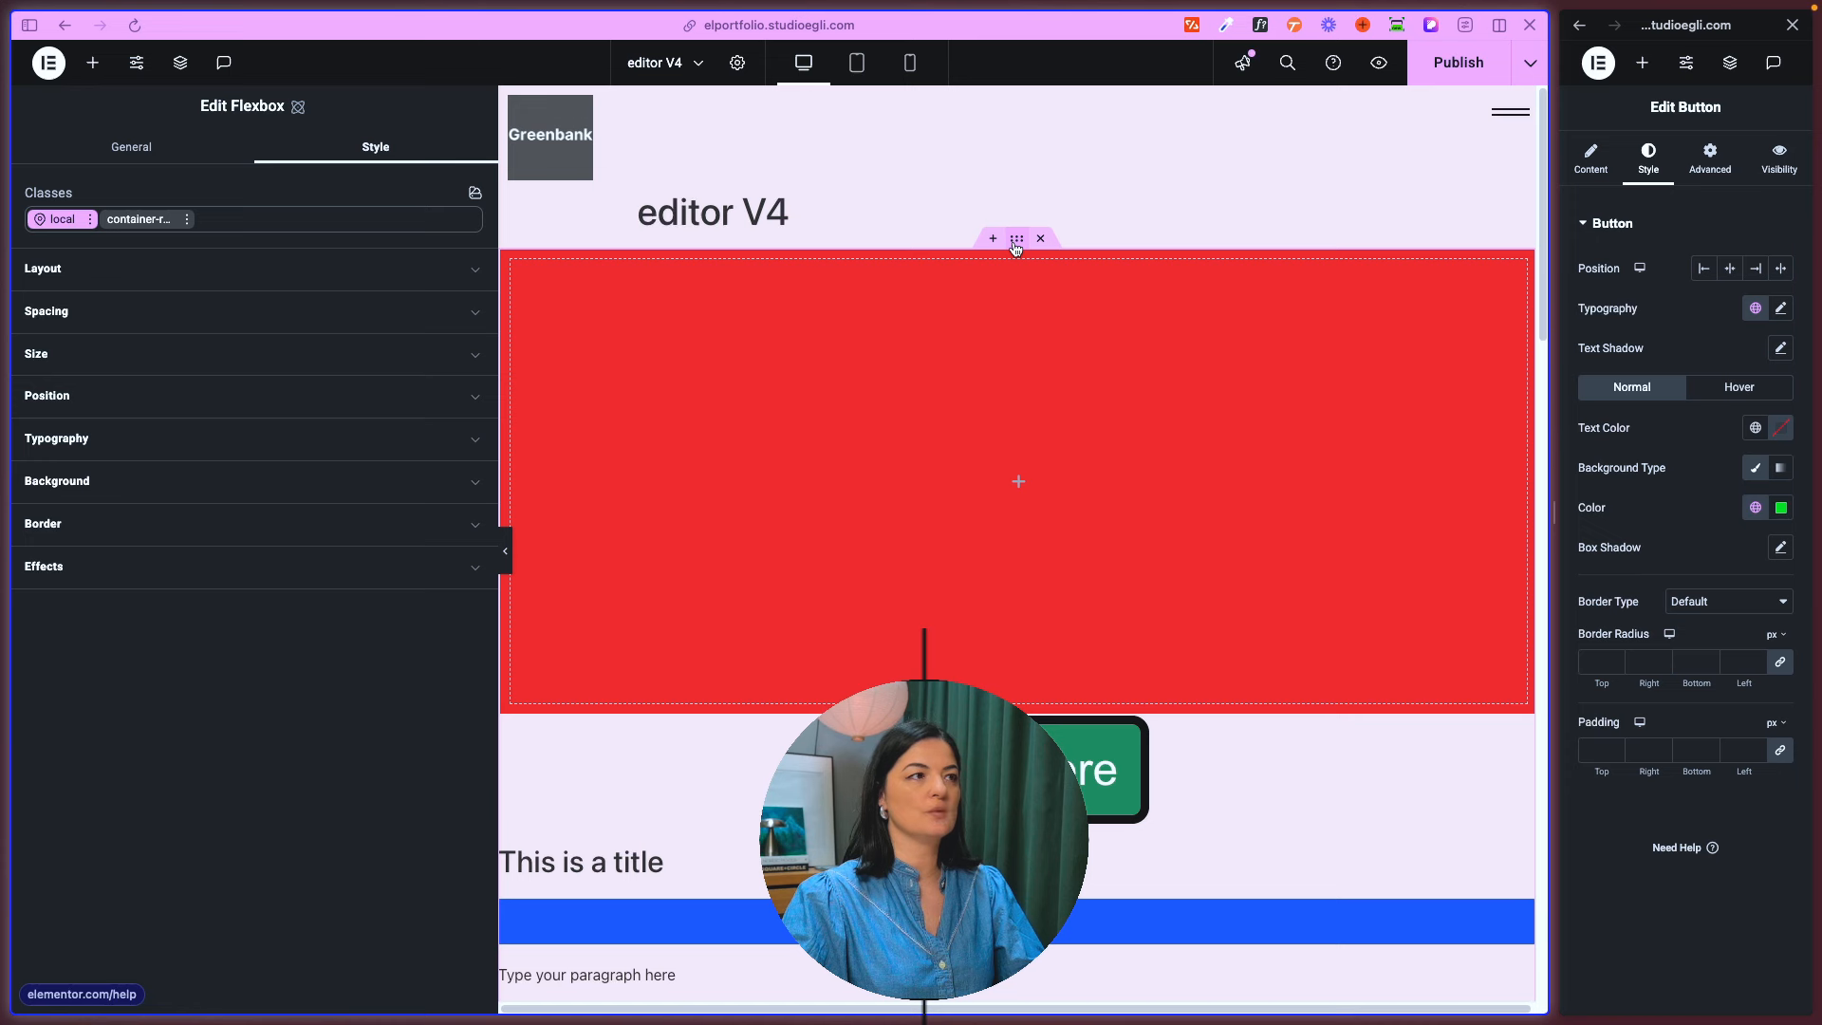
click(119, 218)
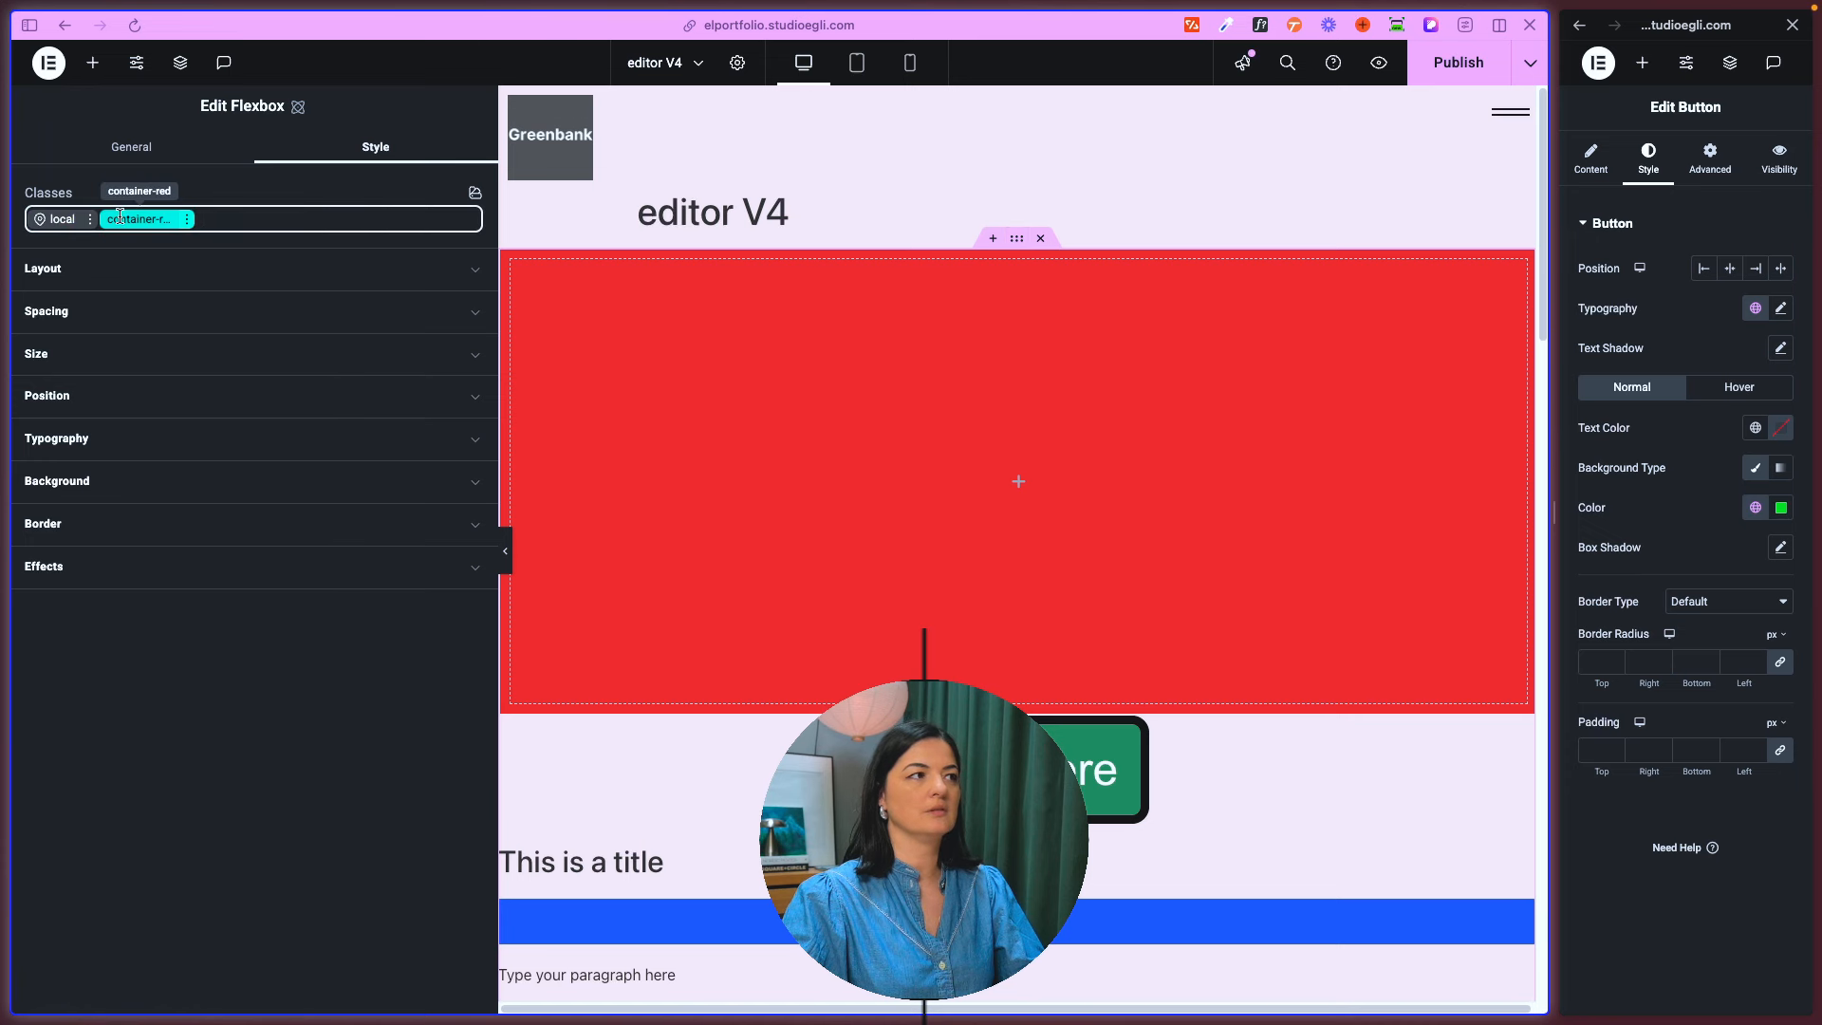
click(49, 225)
click(104, 481)
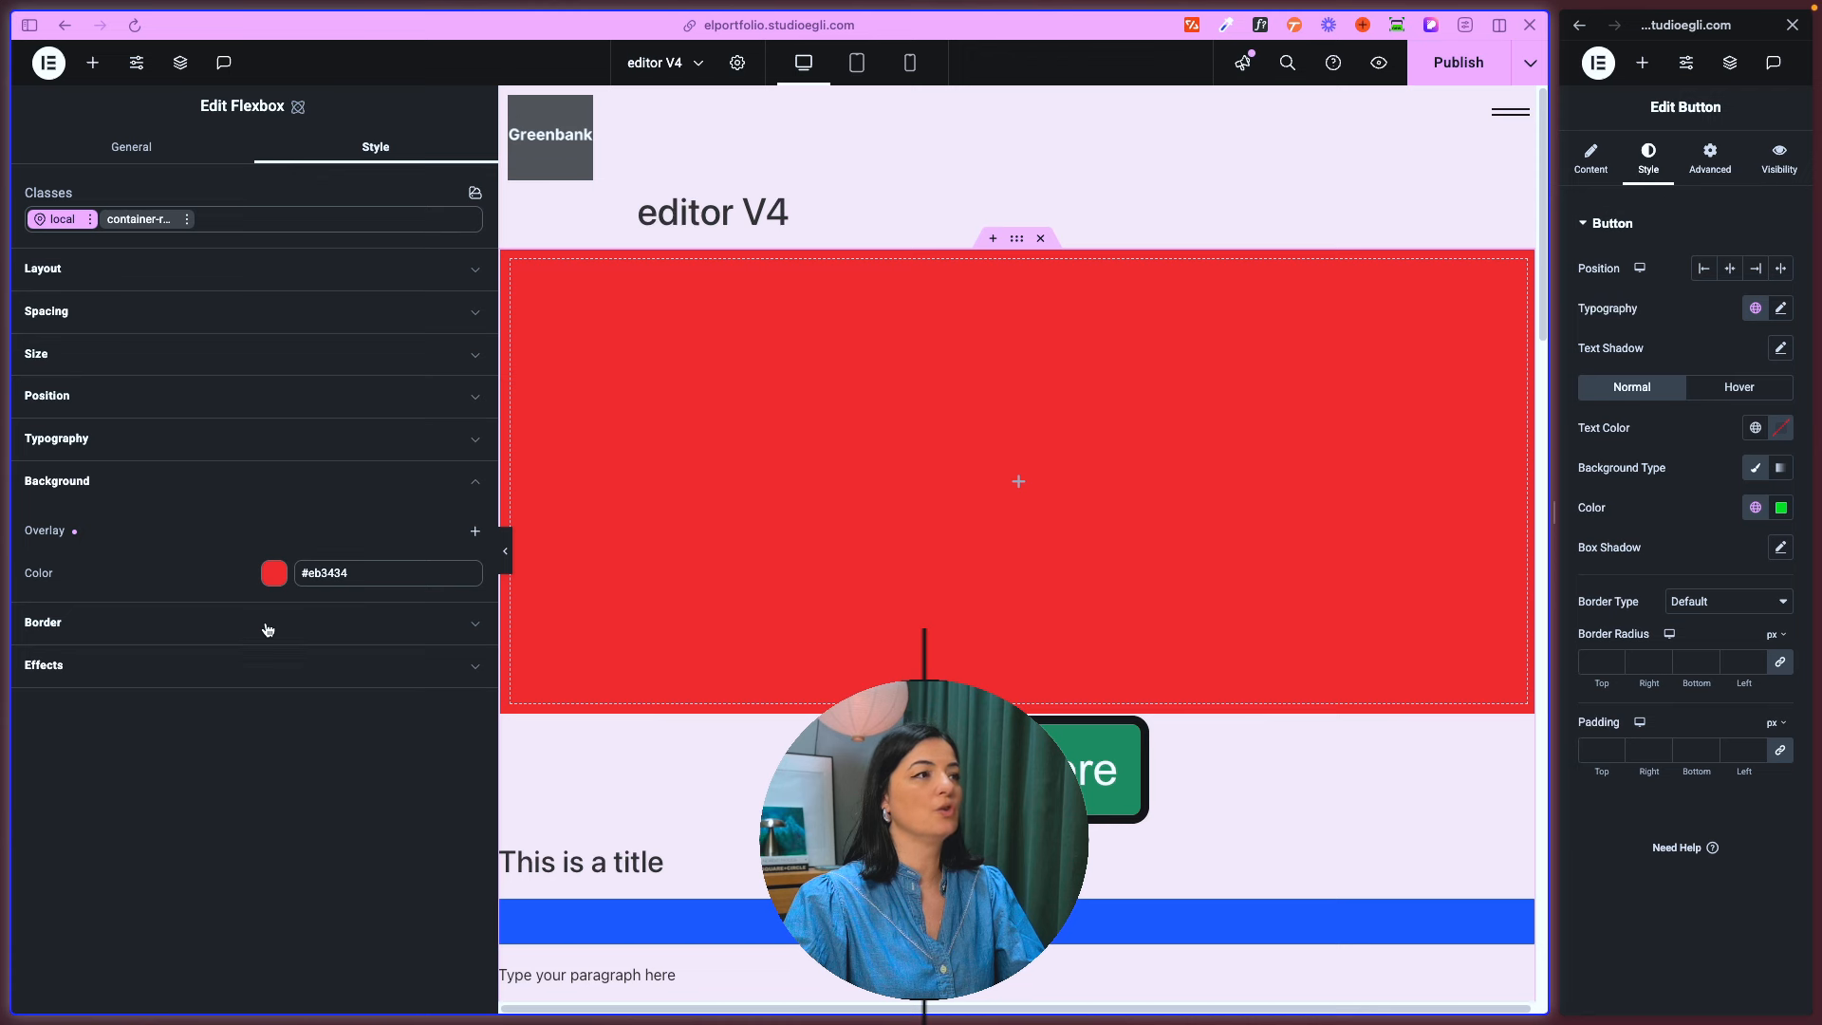
click(140, 220)
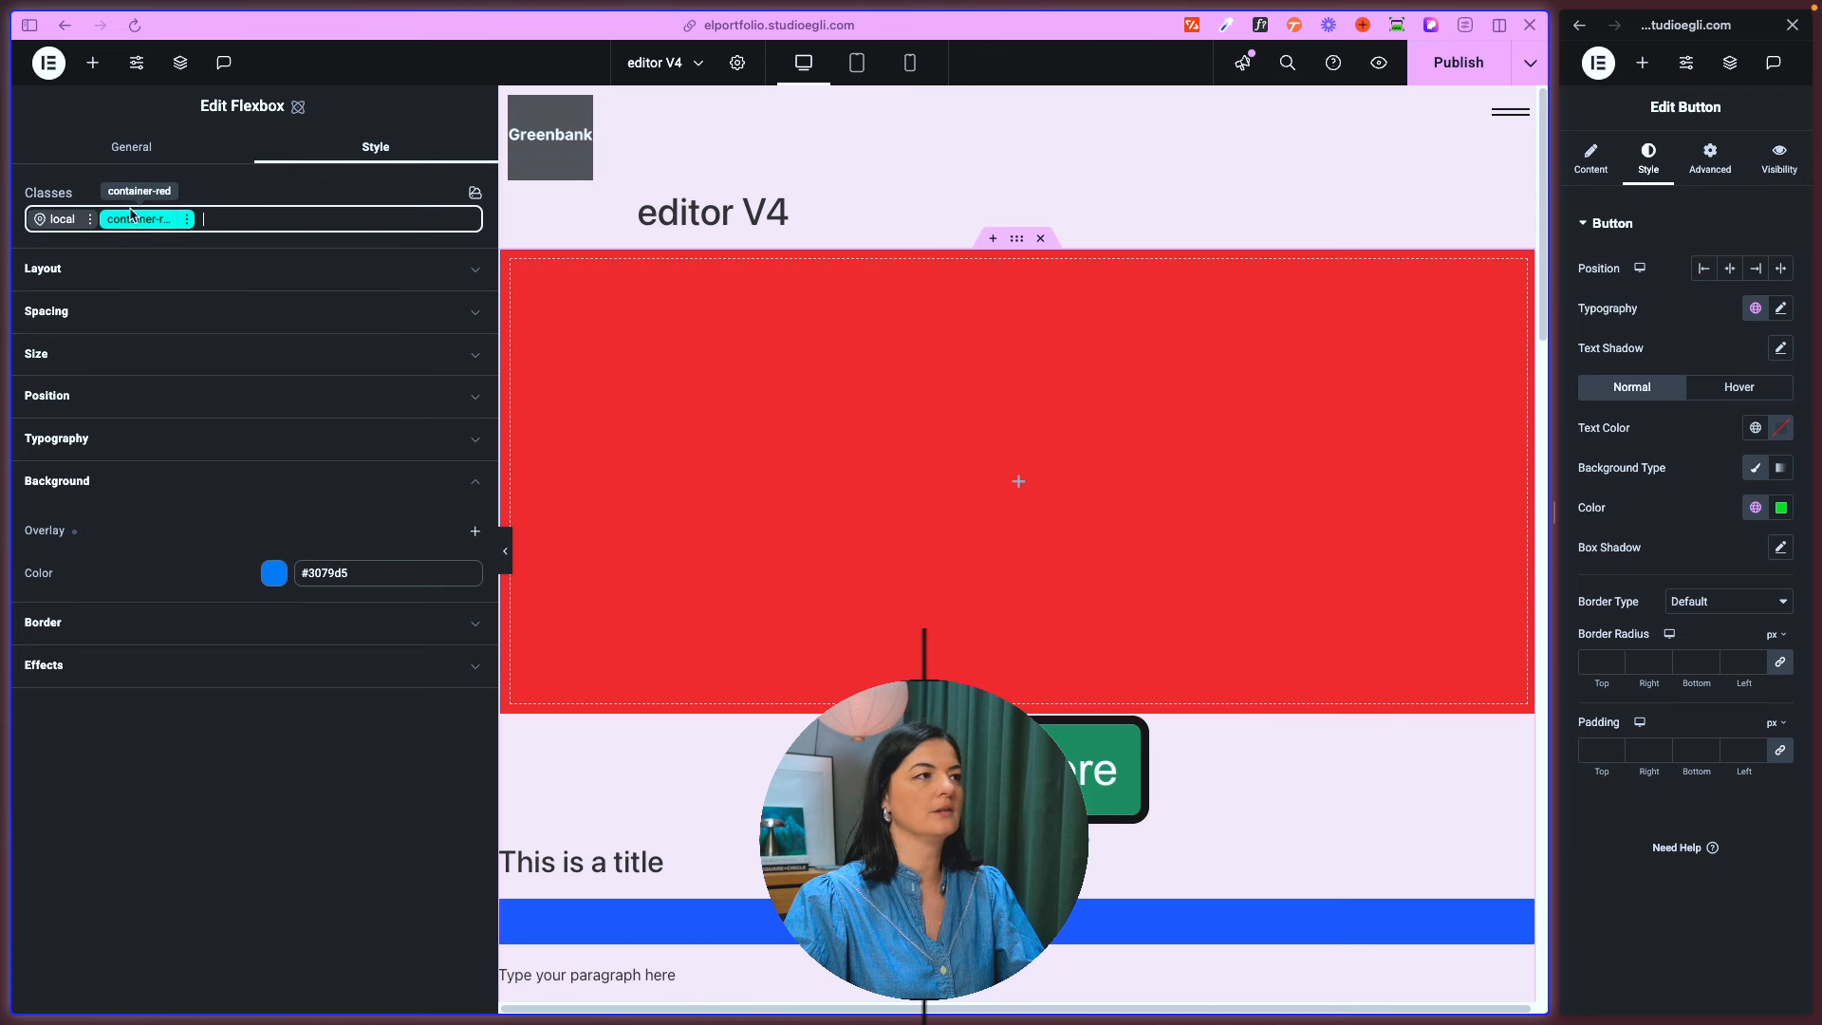
scroll(939, 617, down, 5)
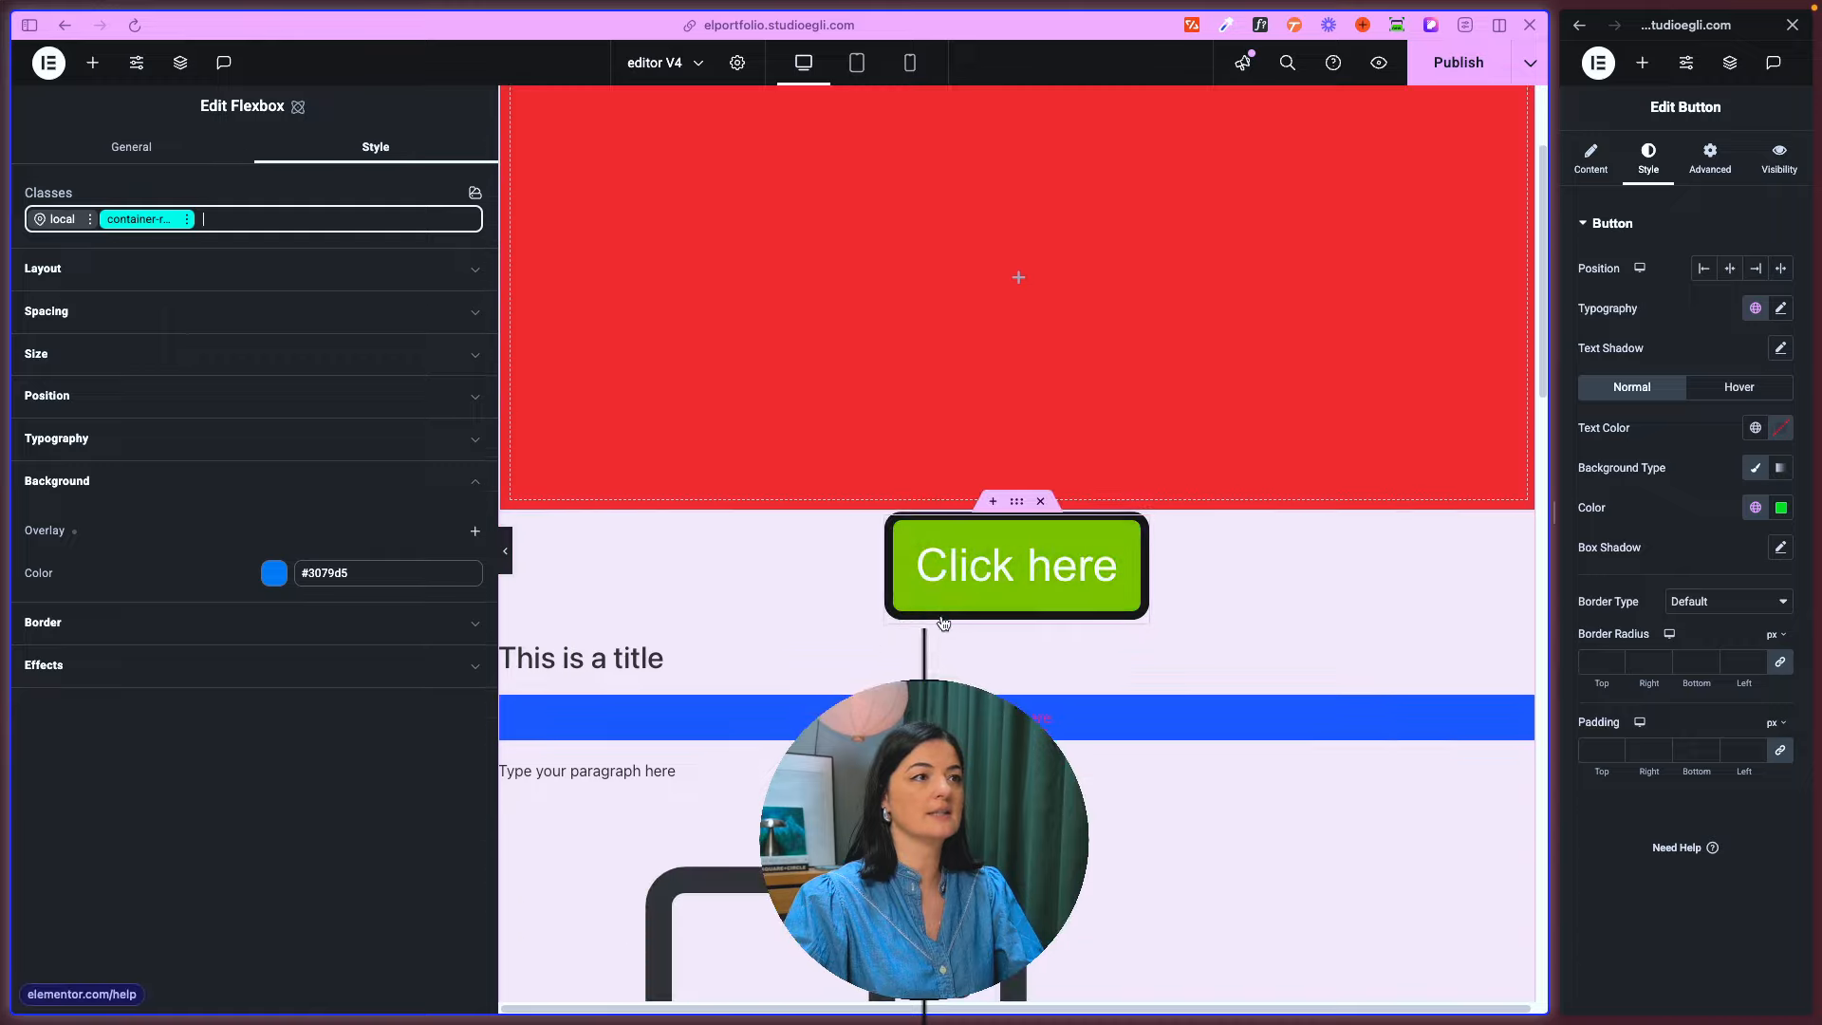
scroll(941, 616, down, 8)
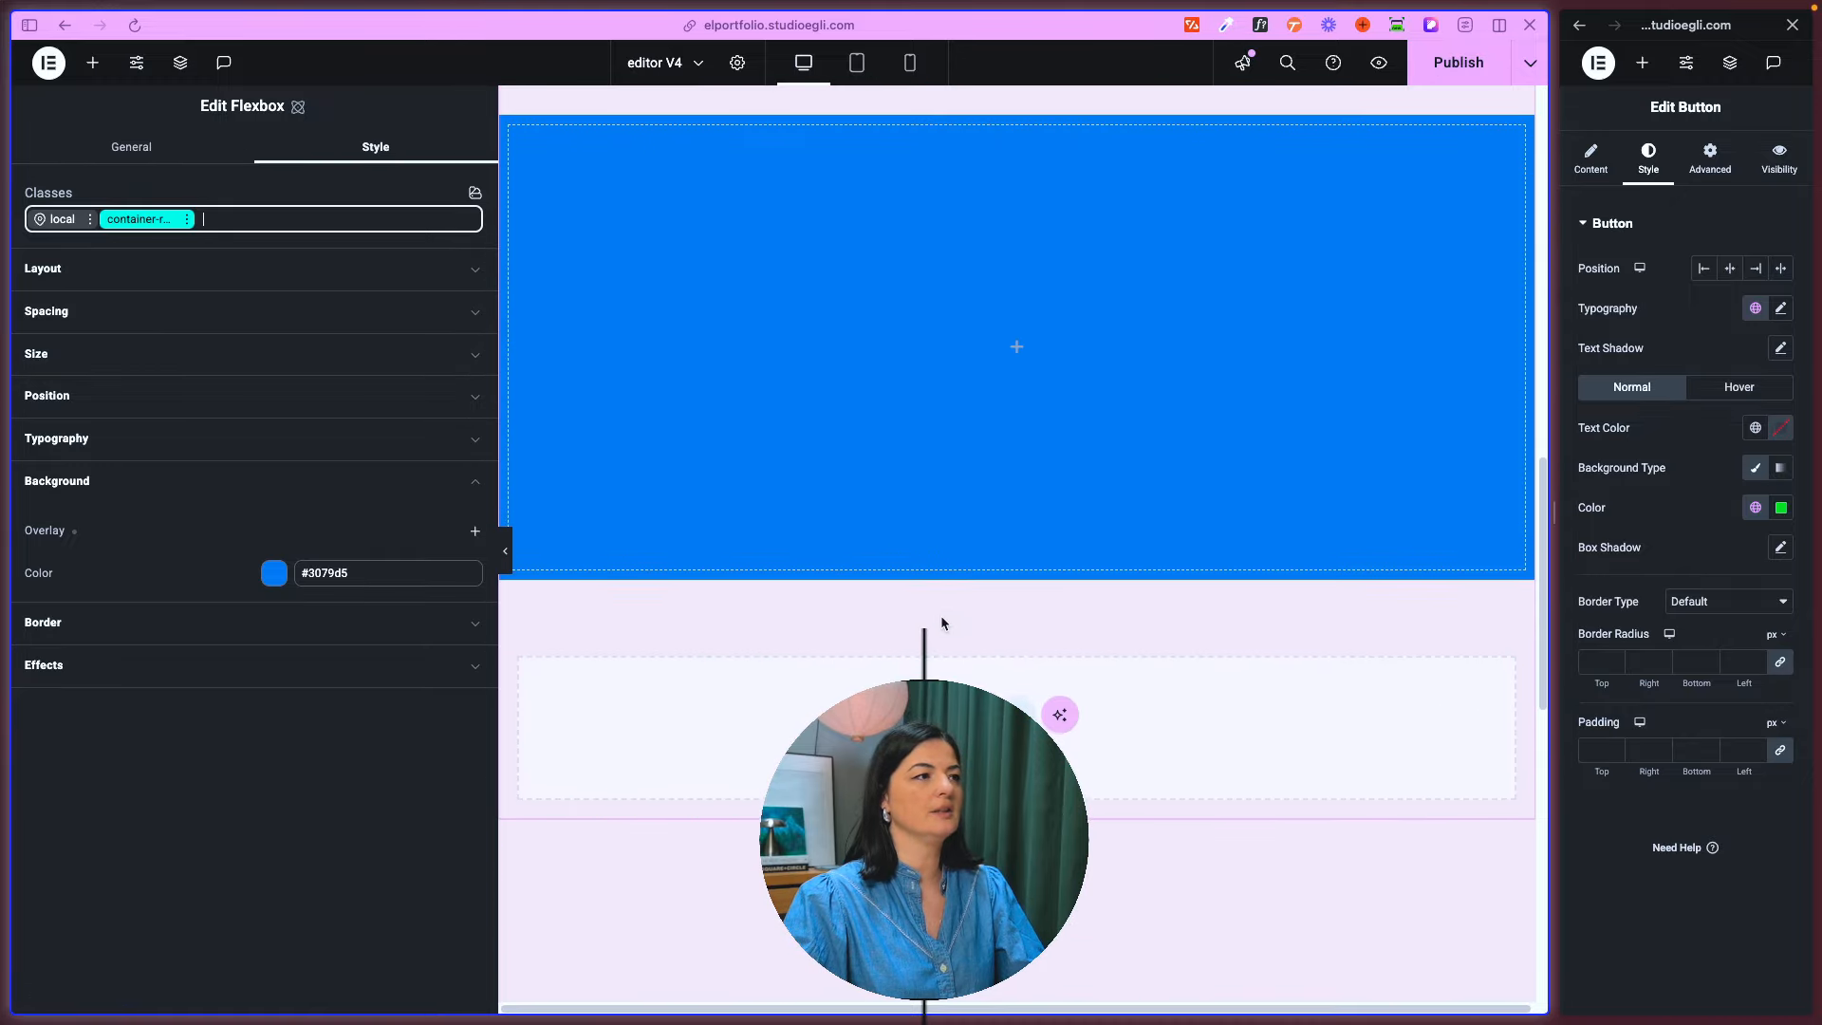
- Add another atomic Flexbox directly below the blue one that uses the container-red class
click(92, 62)
click(89, 314)
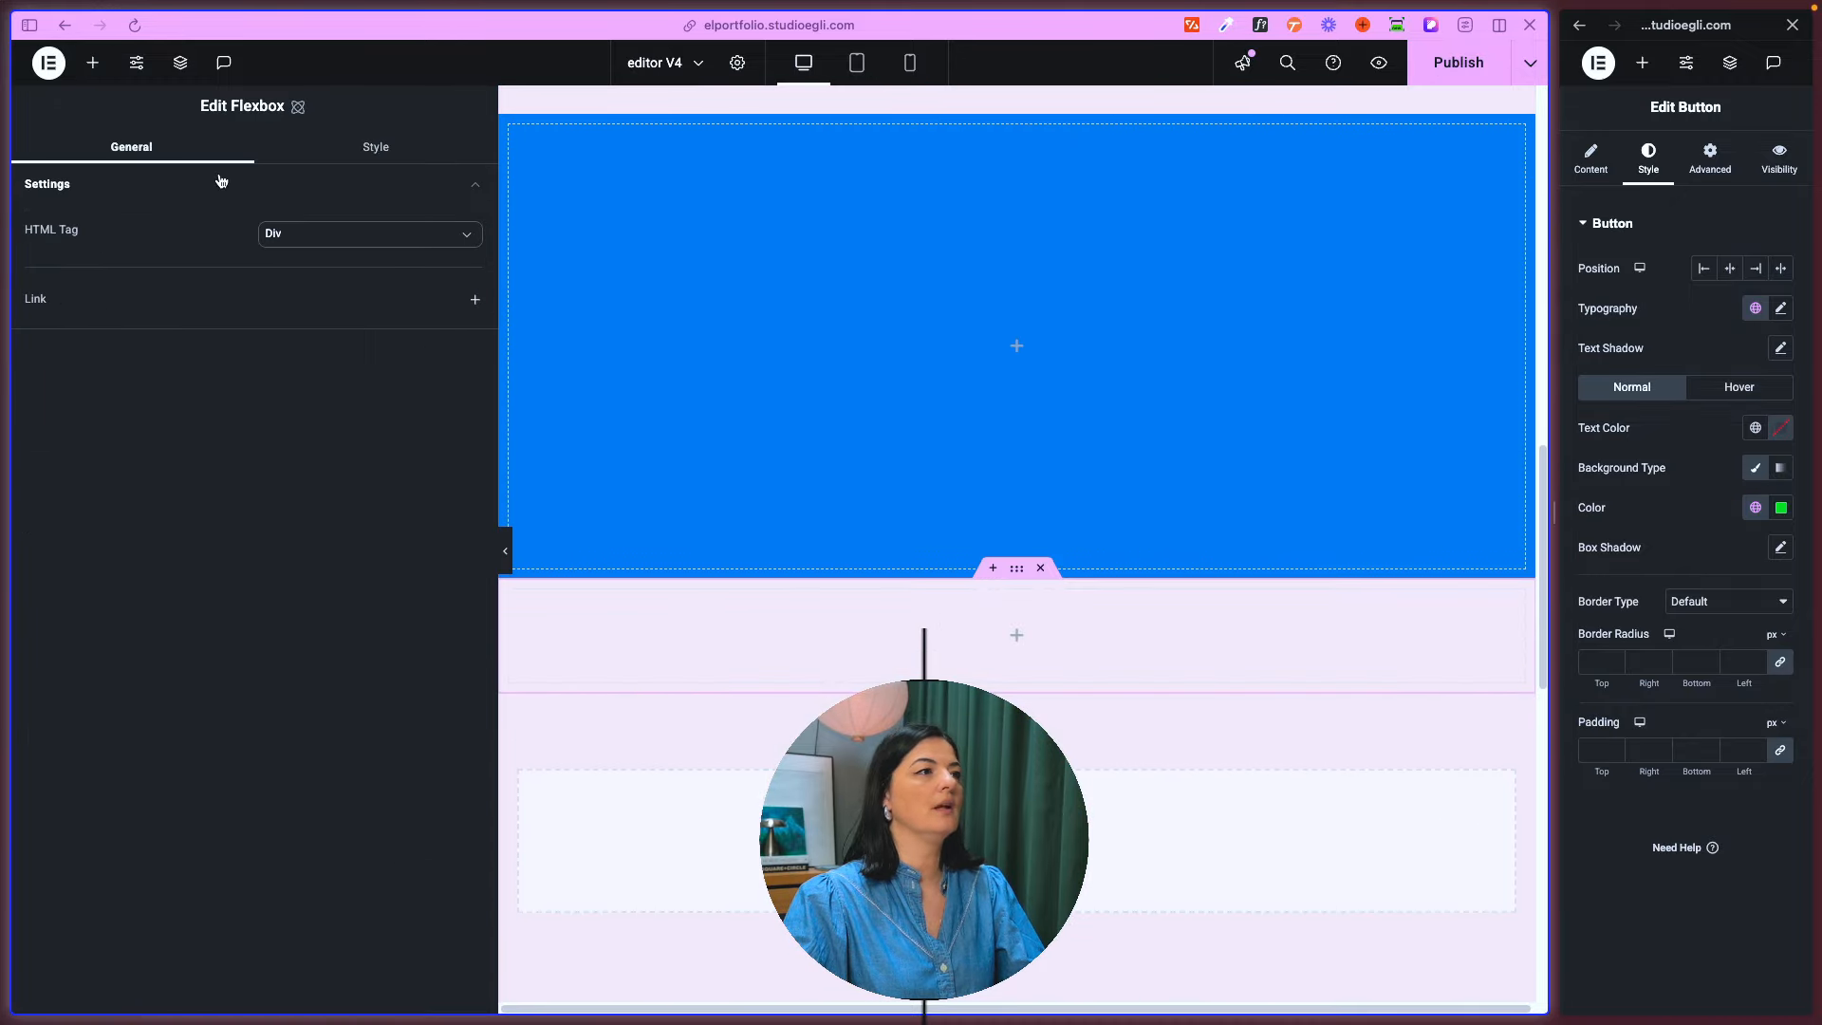
- Apply the existing class container-red to the new Flexbox directly below the blue one
click(369, 149)
click(136, 217)
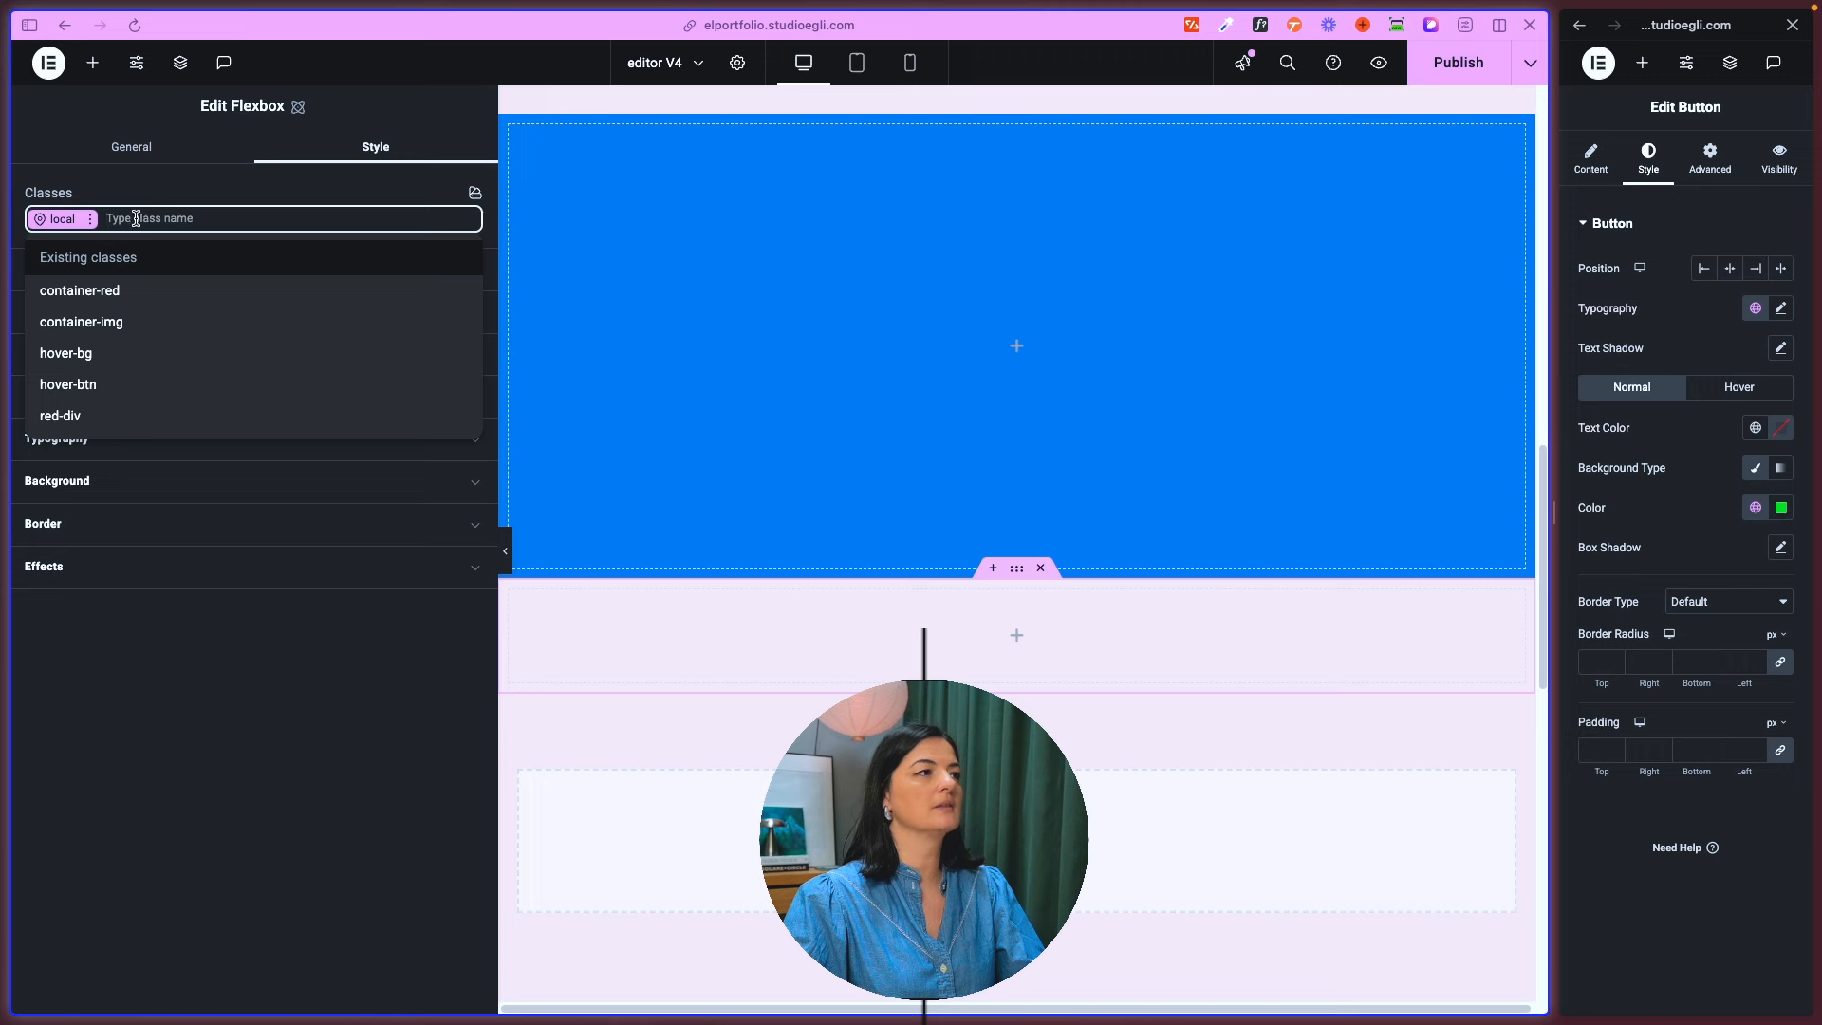
click(121, 292)
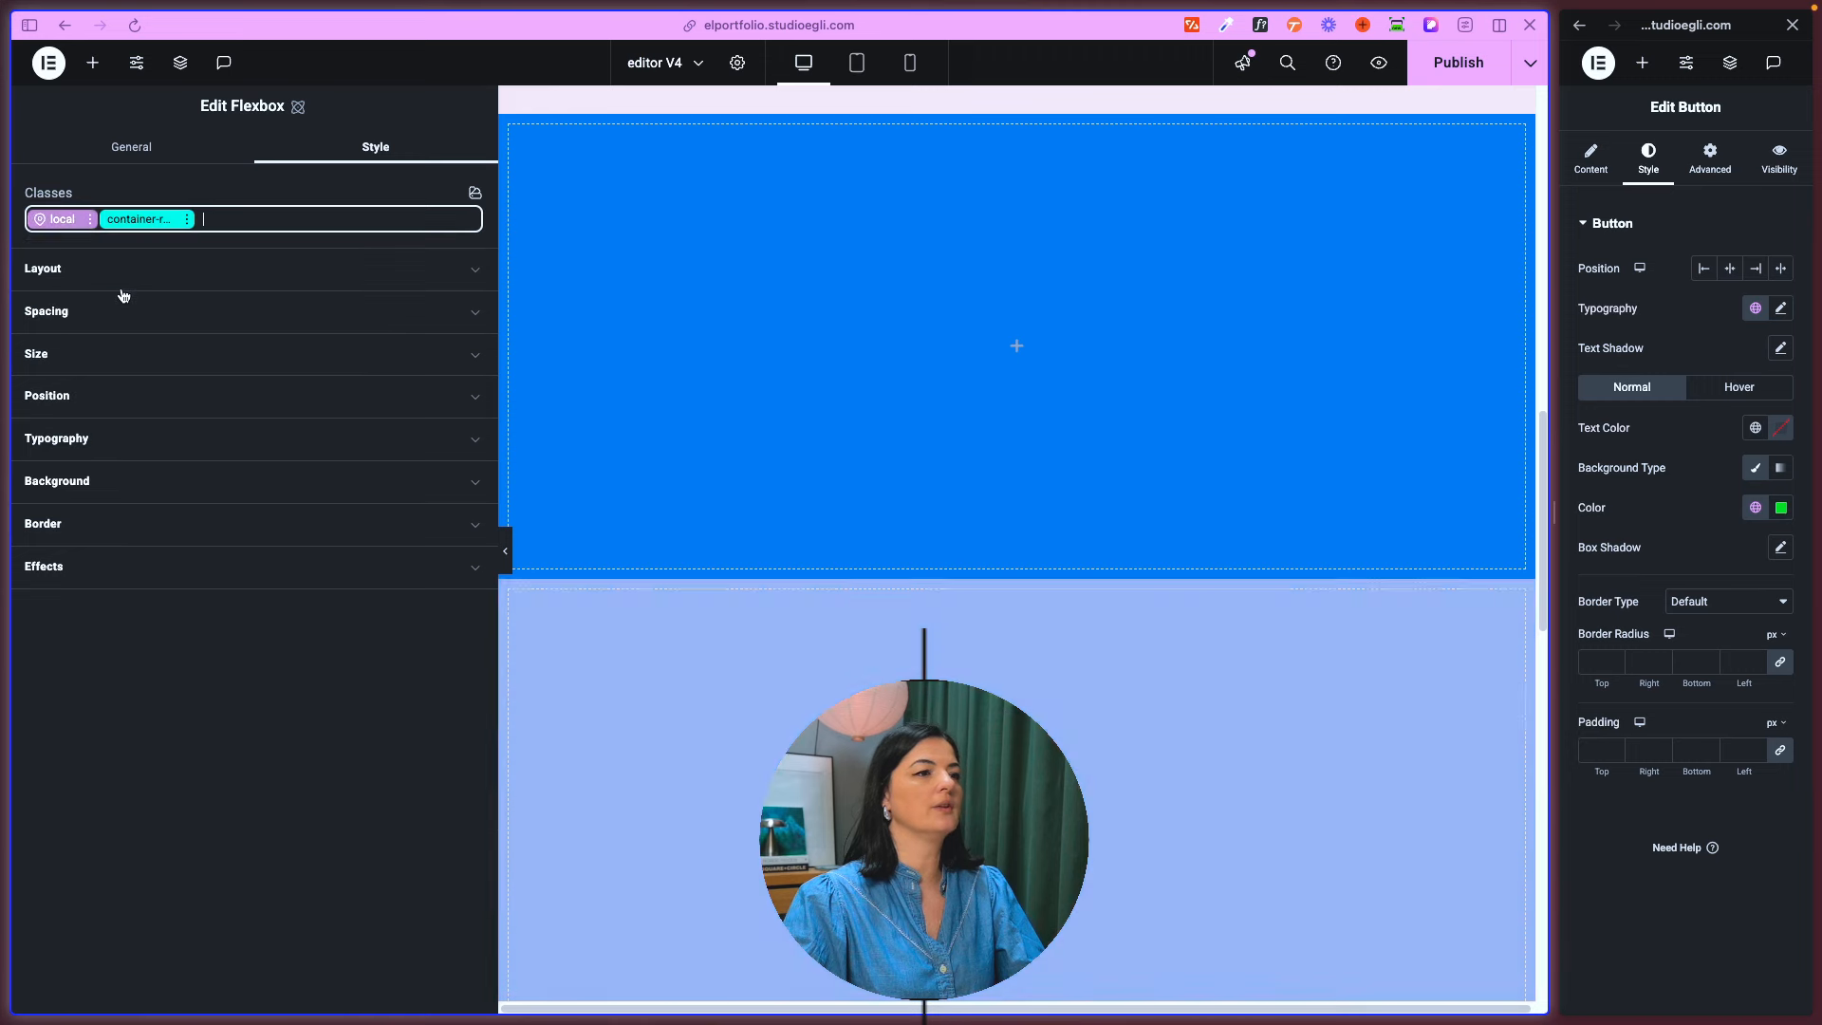
scroll(854, 607, down, 3)
scroll(1074, 661, up, 5)
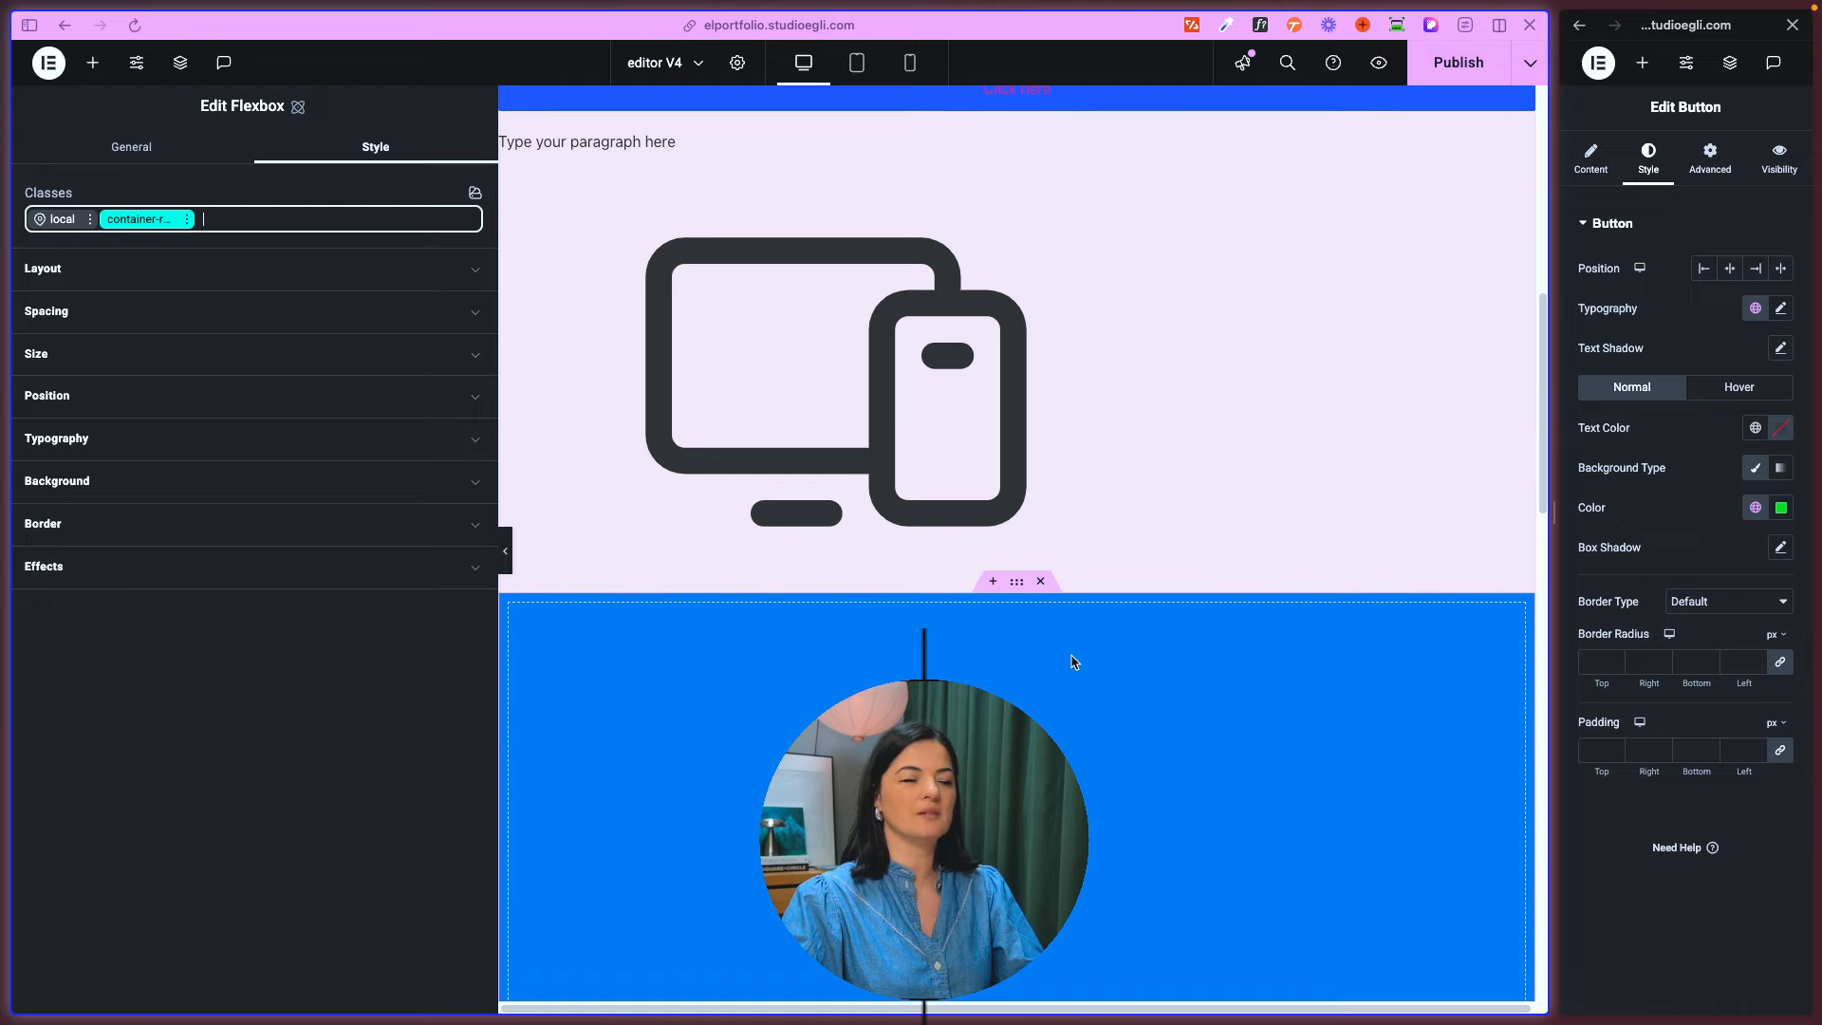
scroll(1074, 662, up, 5)
scroll(1072, 662, down, 2)
scroll(1072, 661, down, 8)
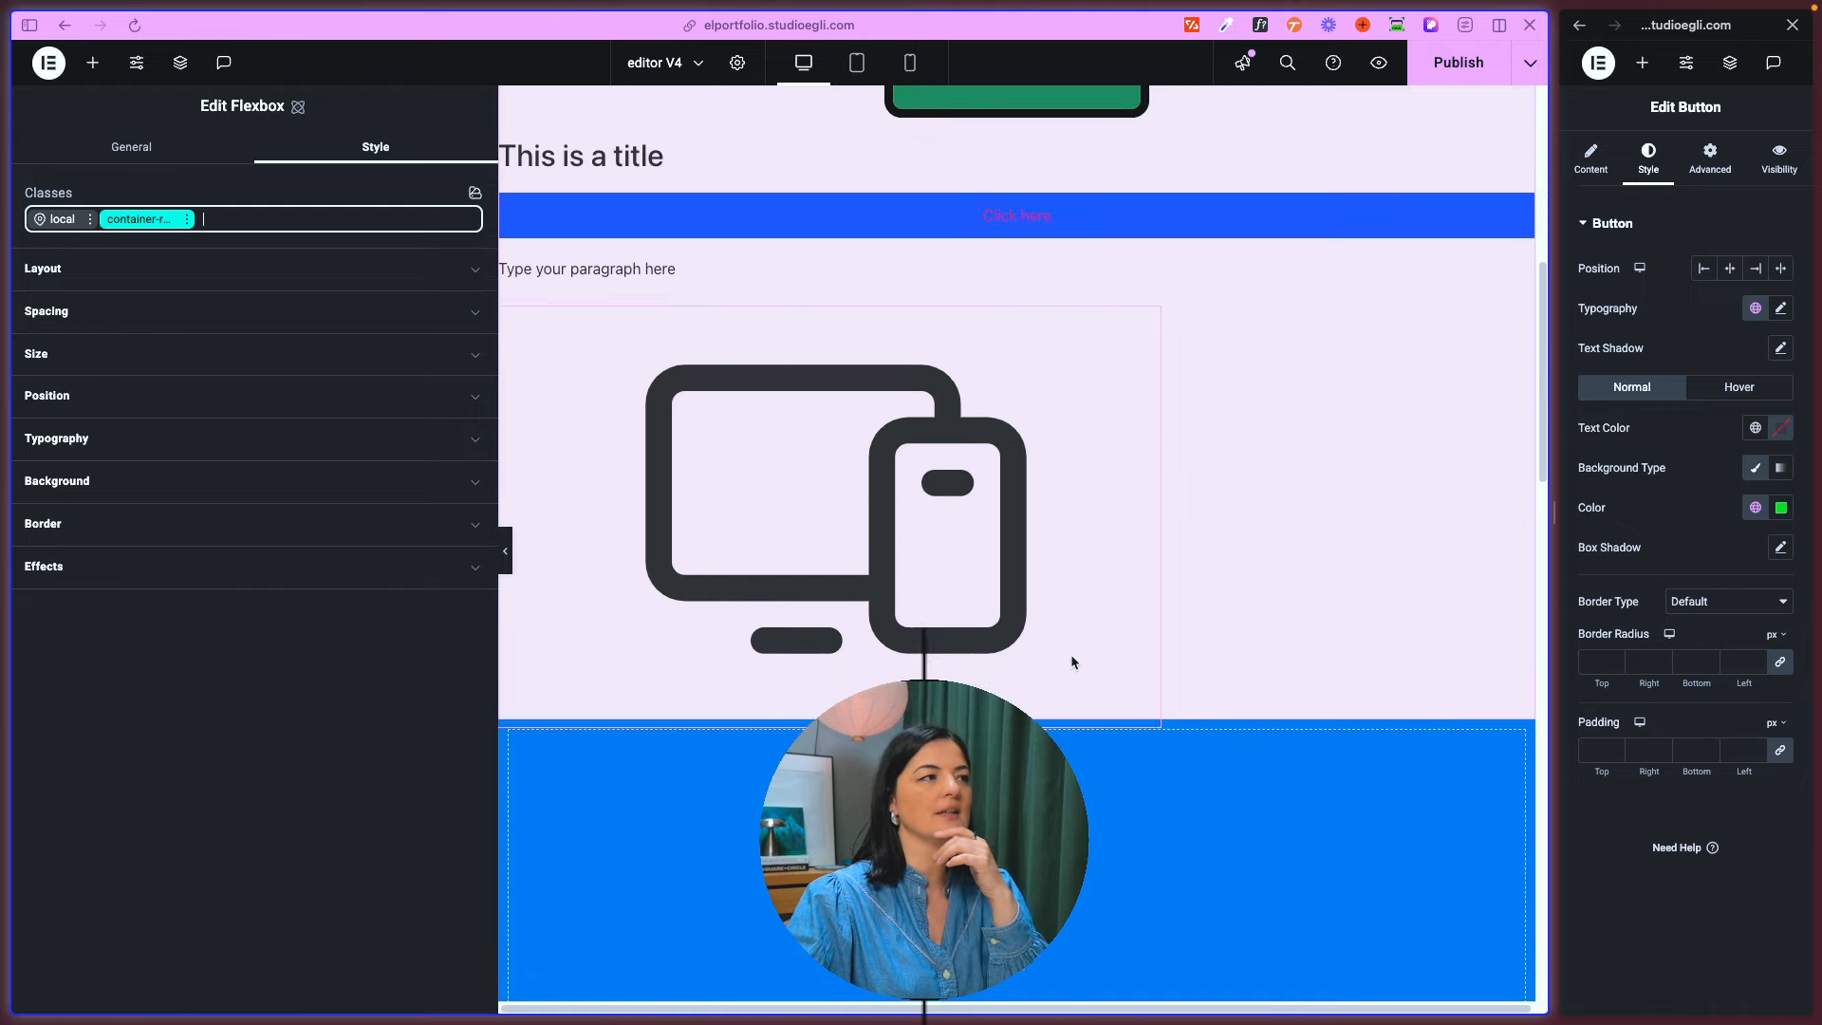
scroll(1074, 663, down, 1)
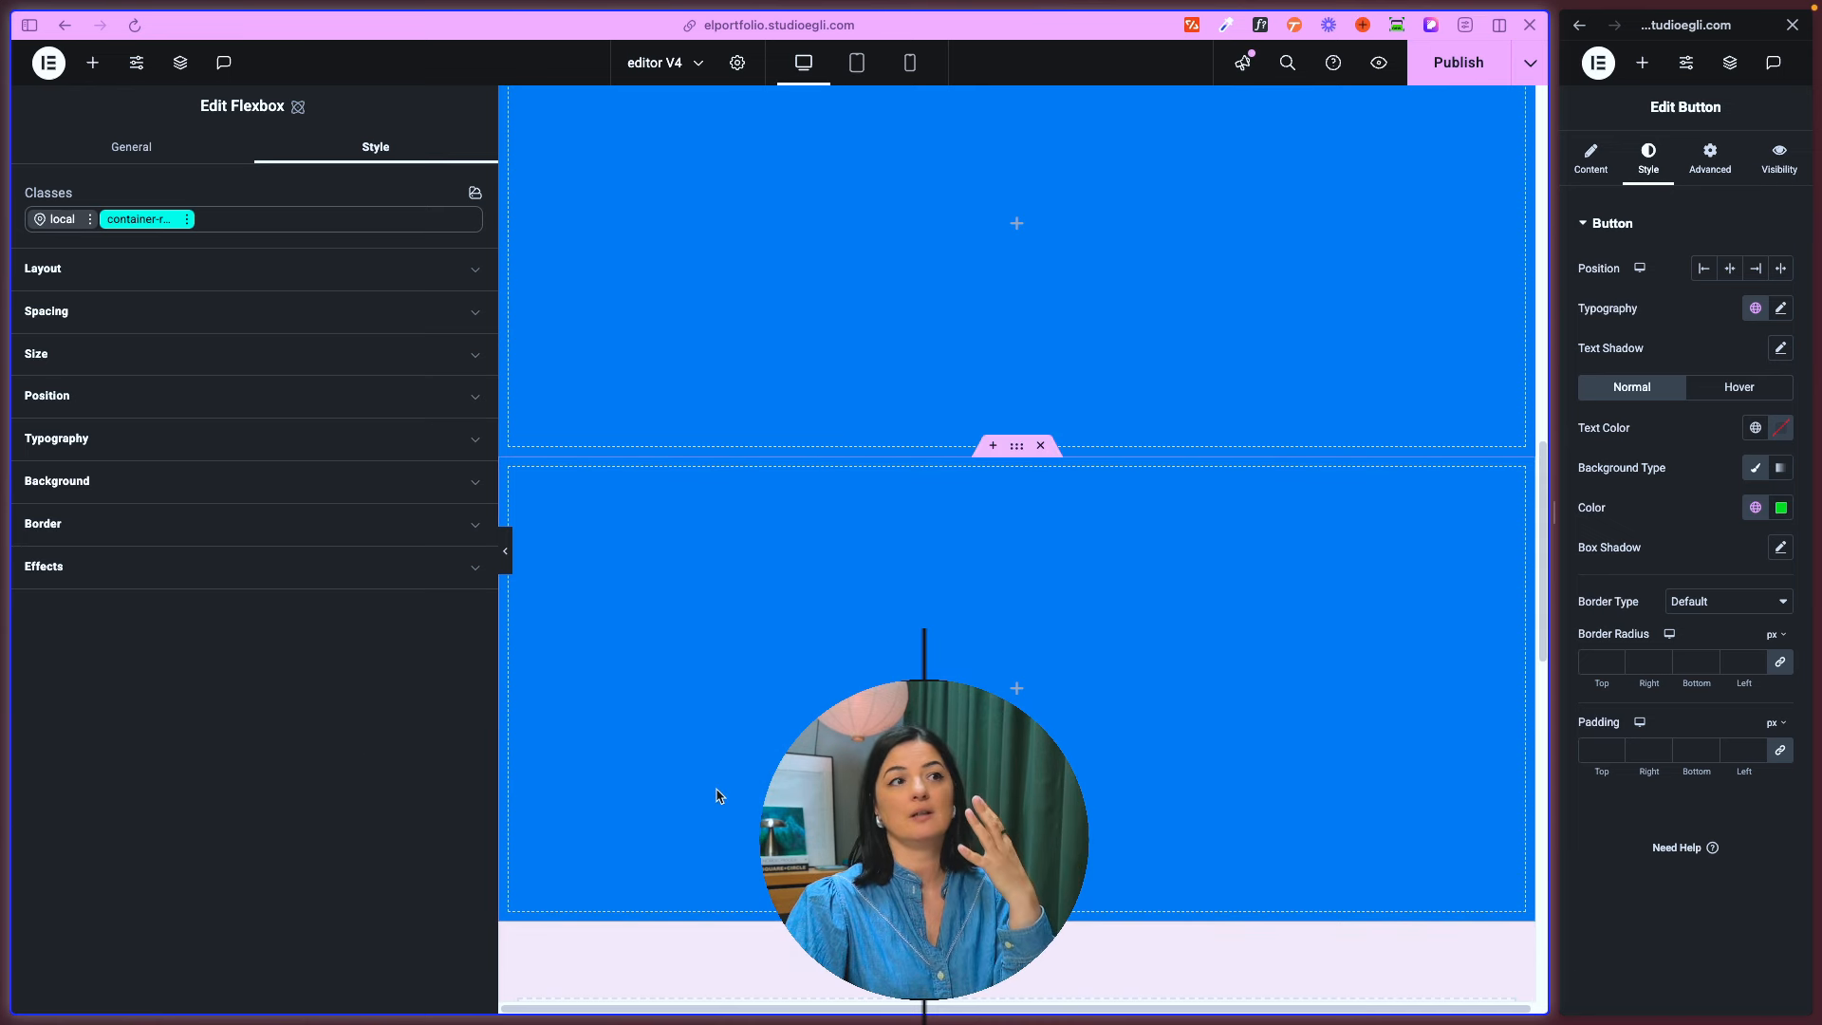
- Open the Class Manager from the lower blue Flexbox's style settings and dismiss its introduction
click(1016, 447)
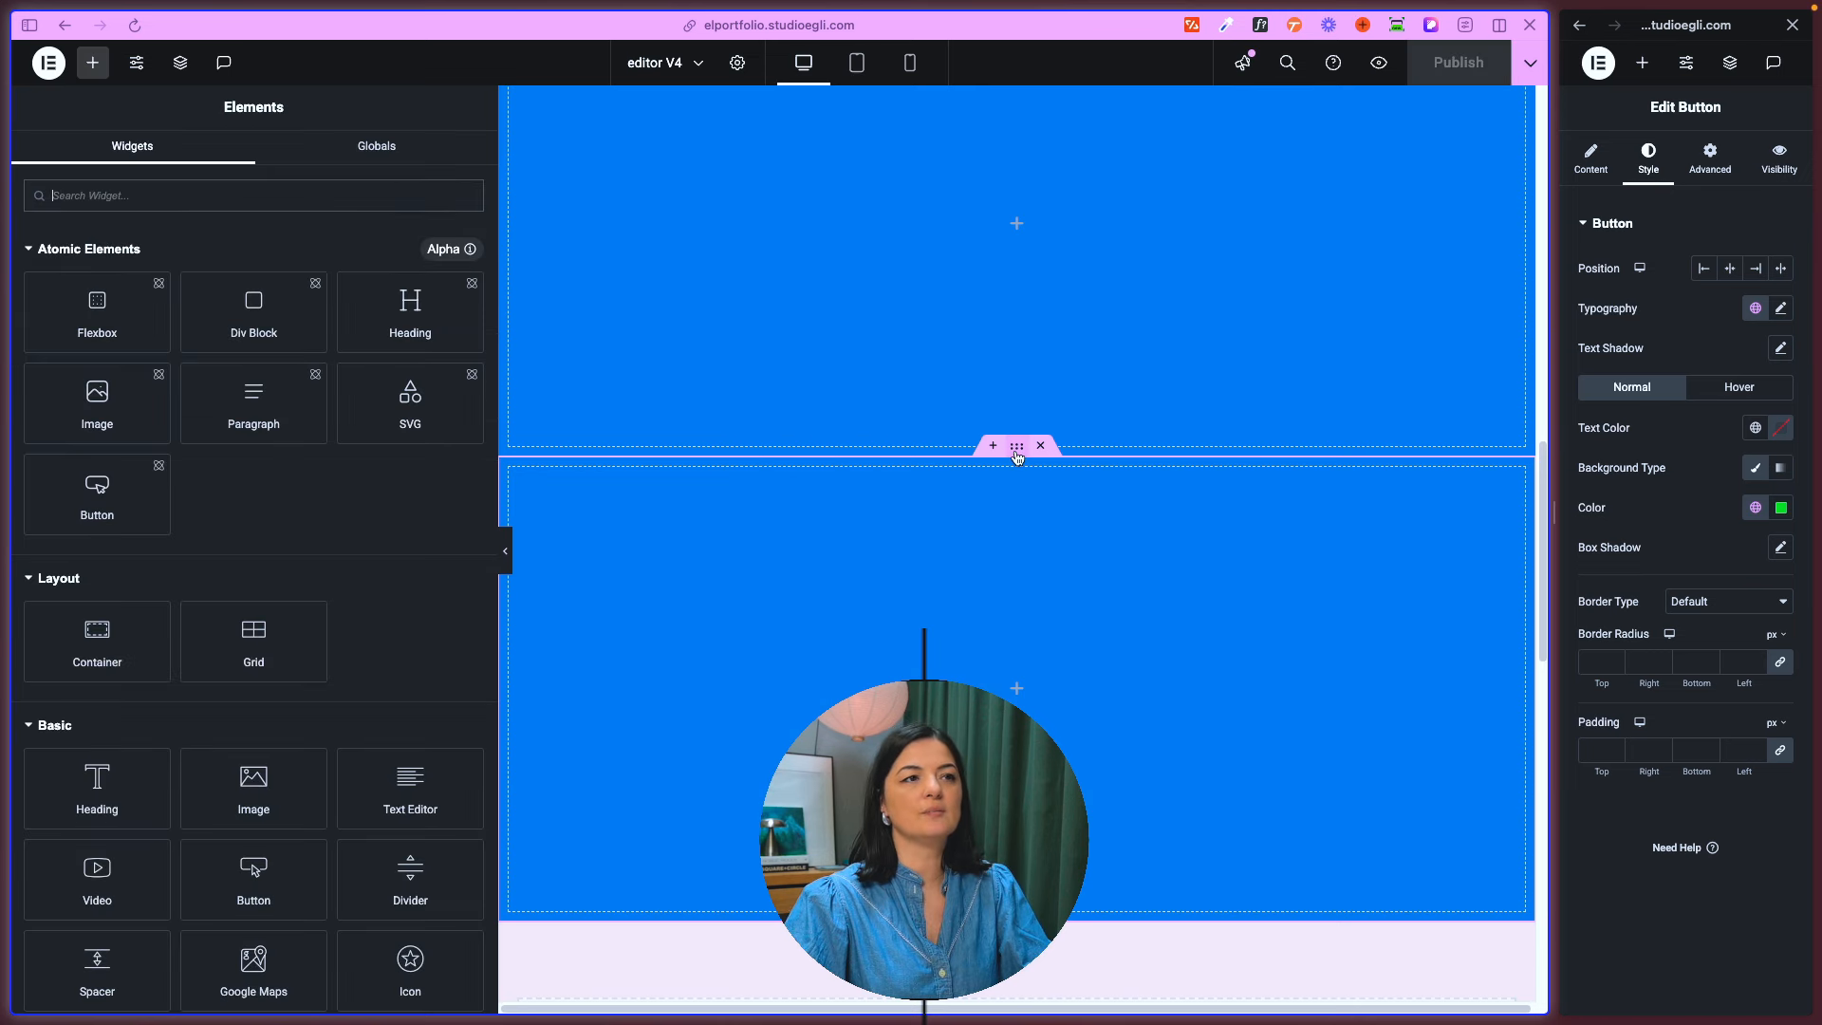
click(1017, 457)
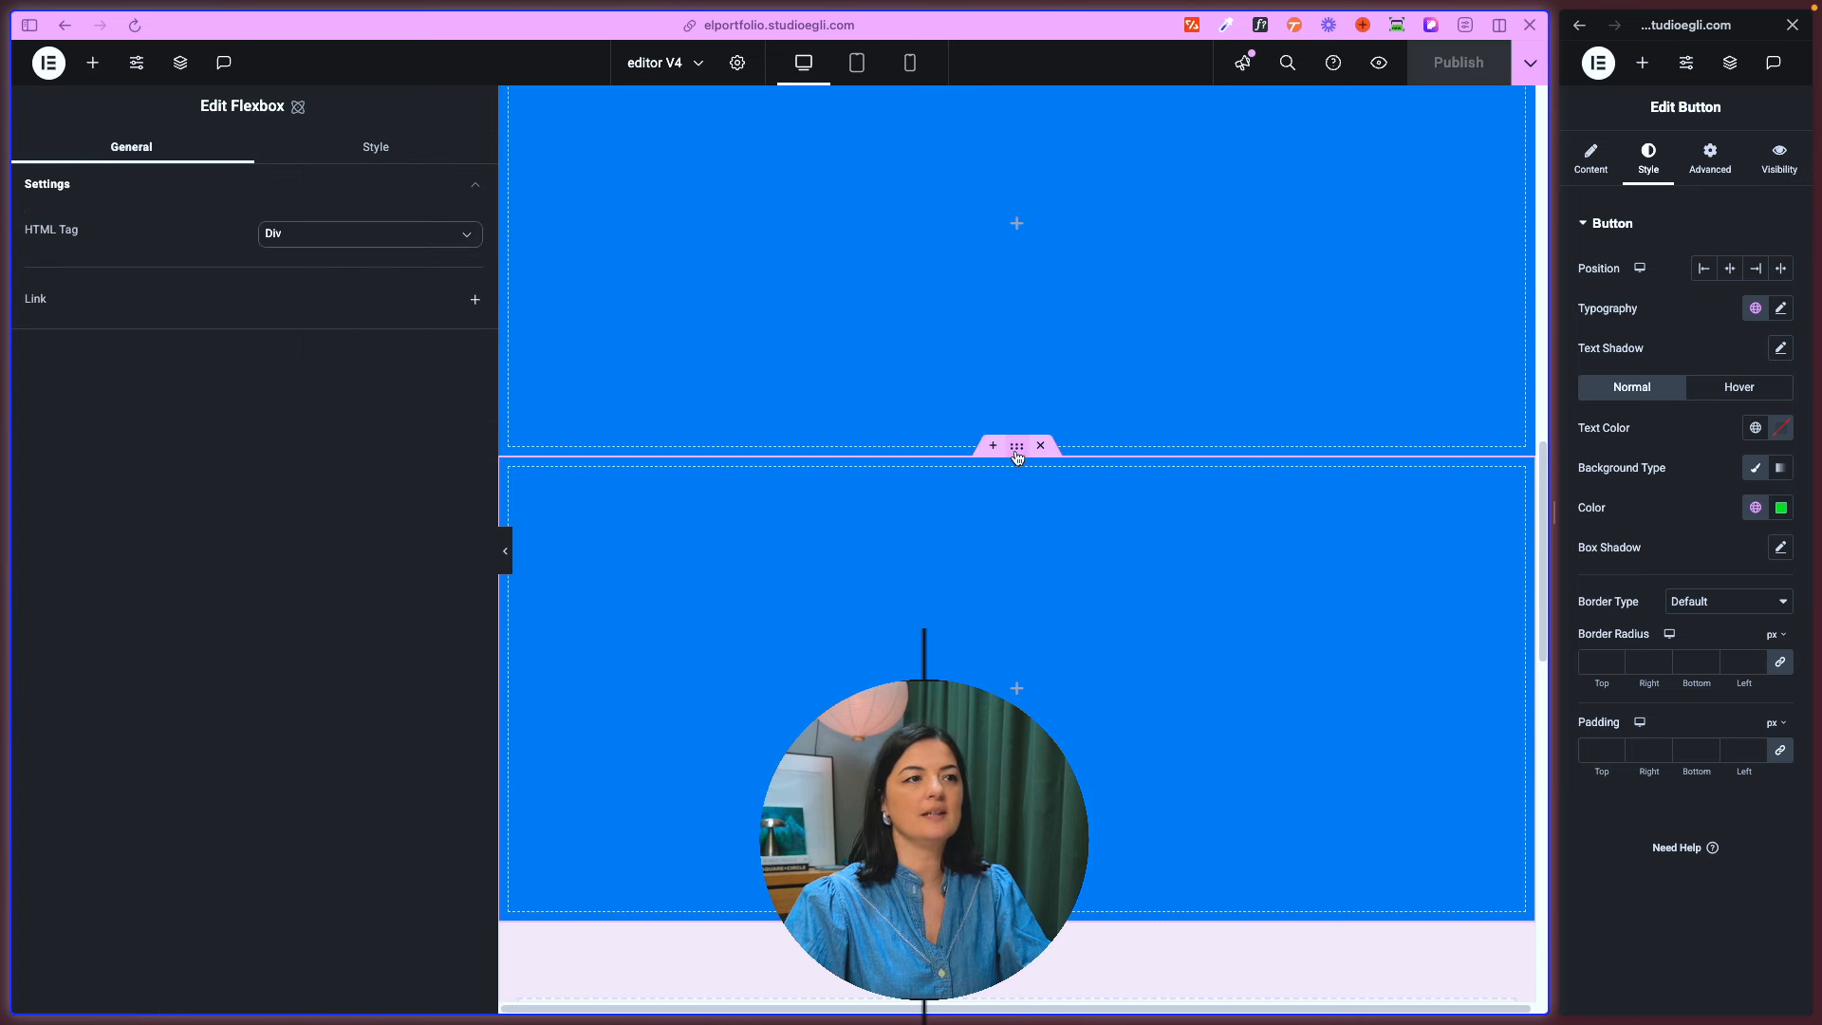
click(368, 157)
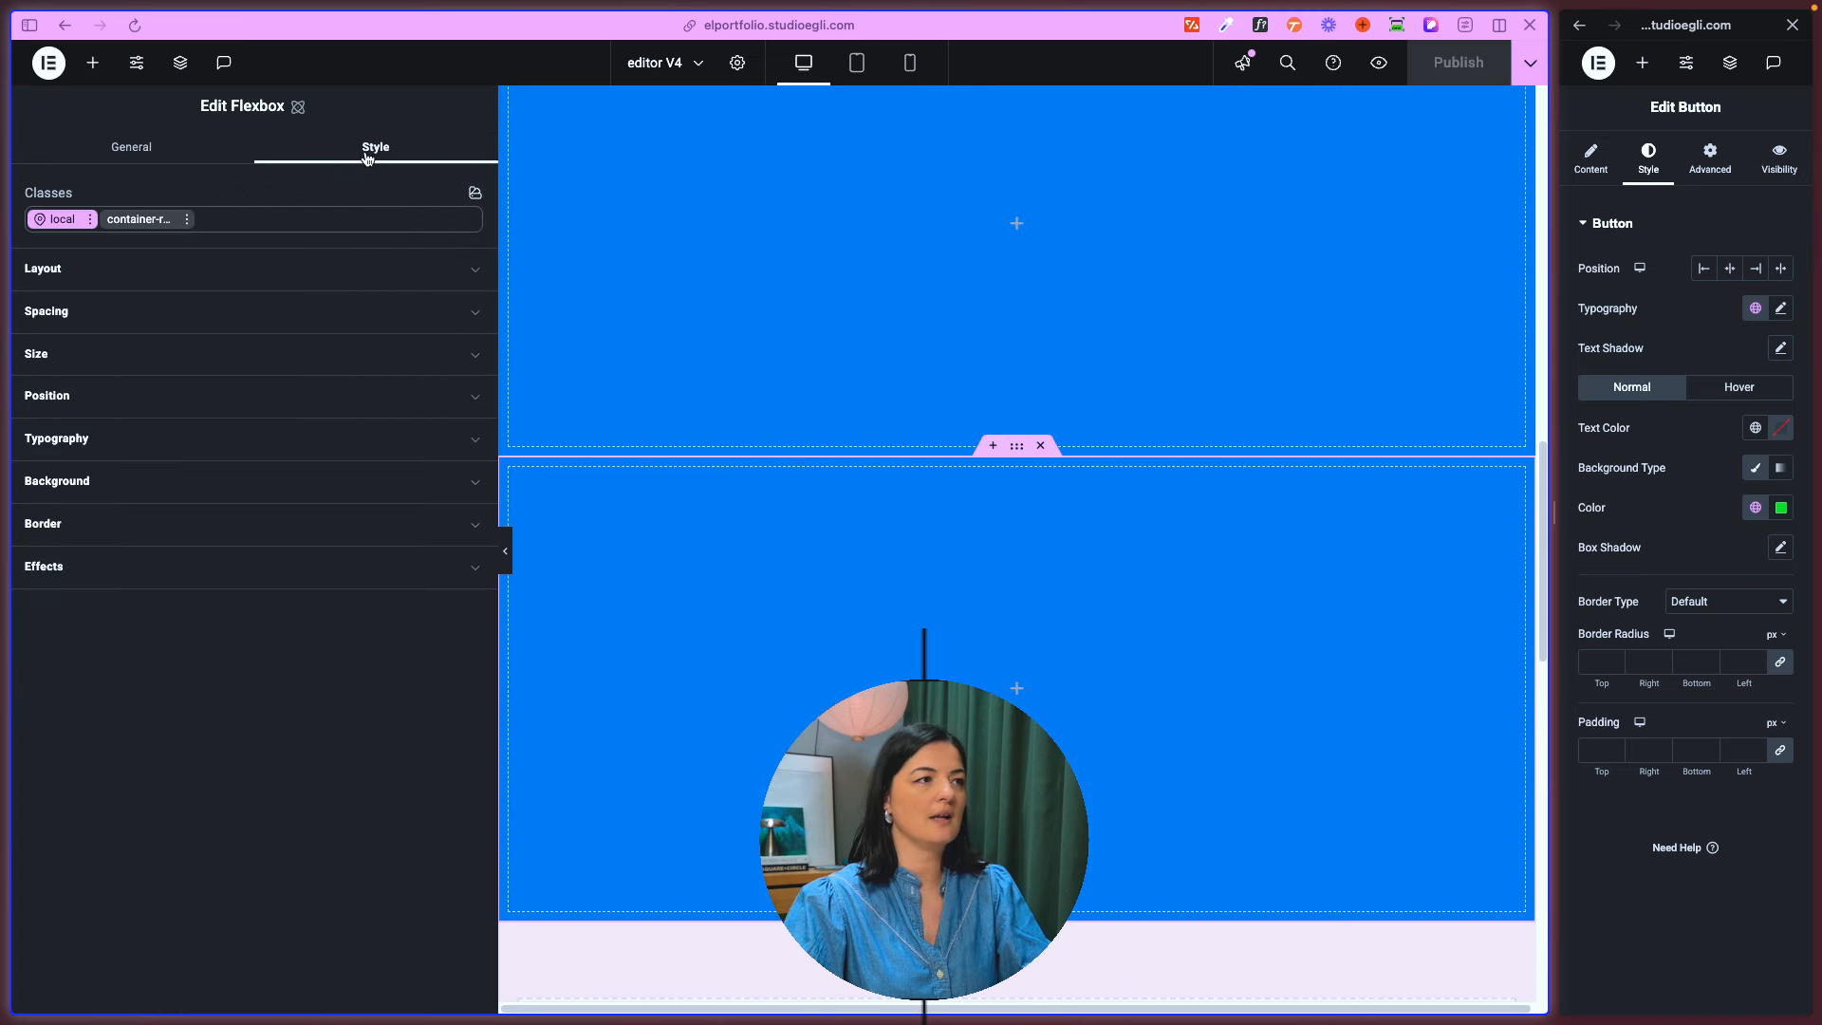
click(472, 196)
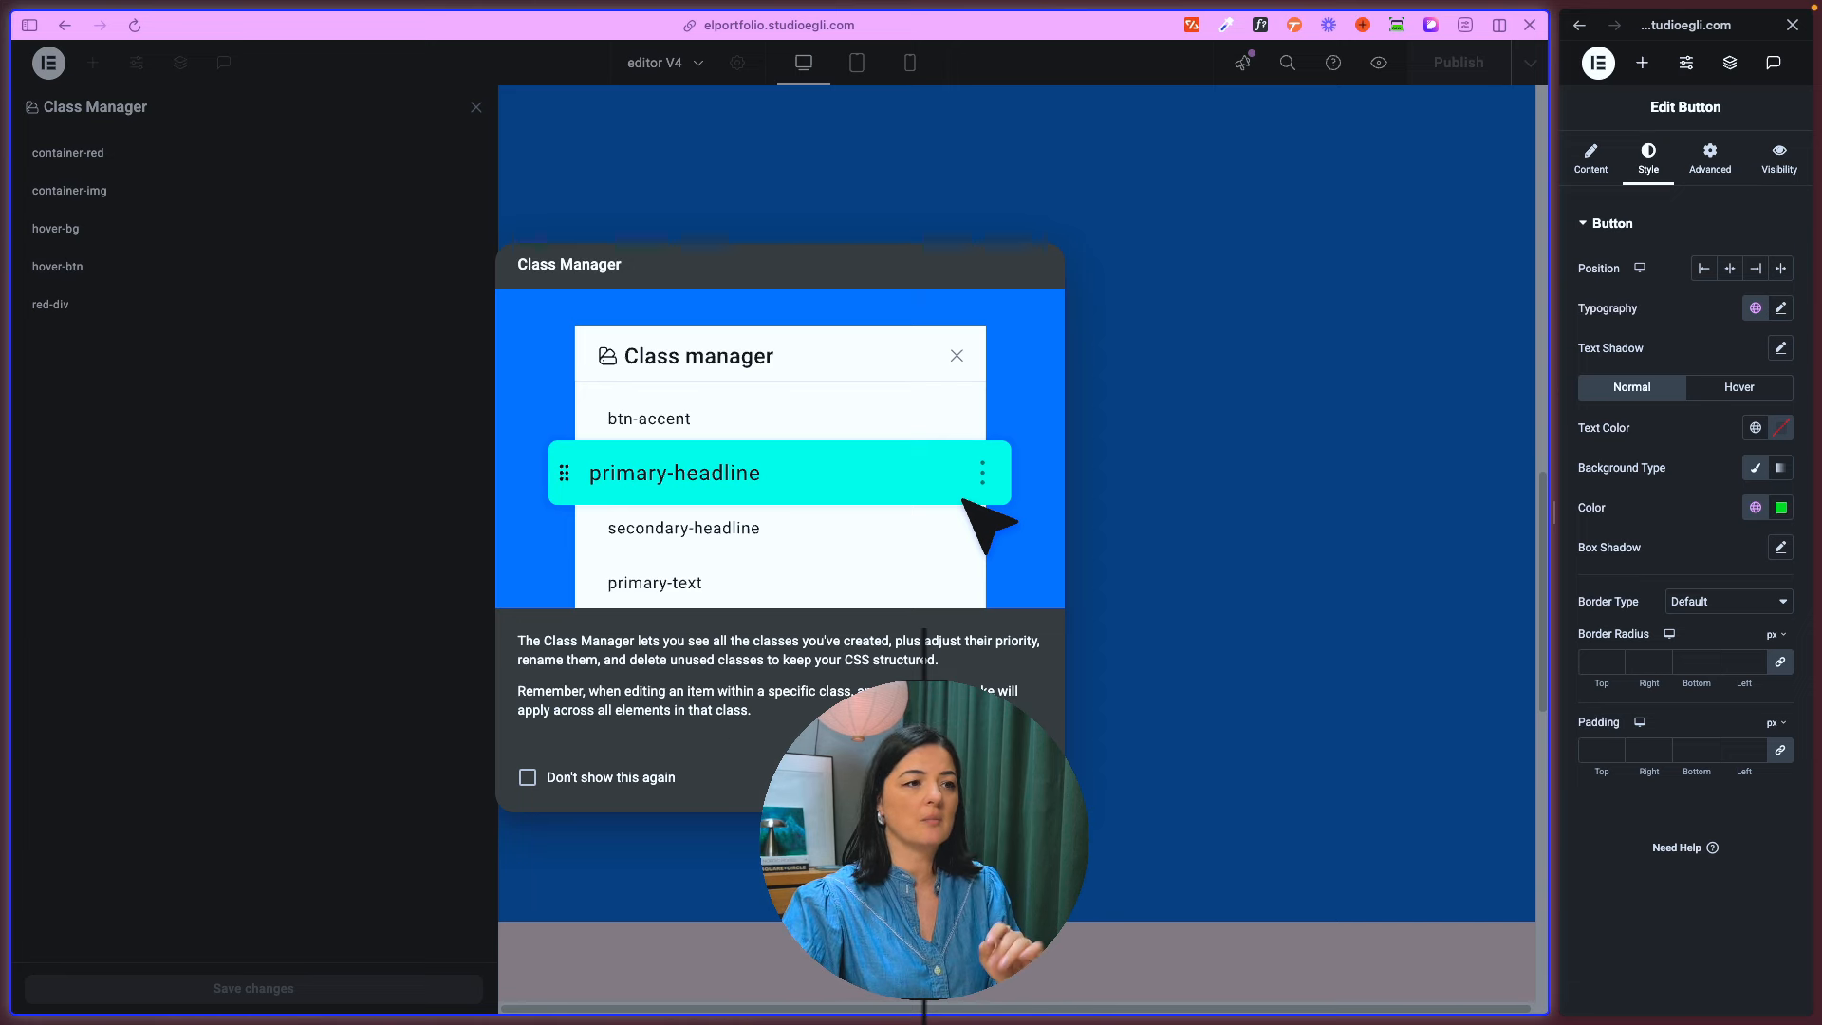
click(1011, 777)
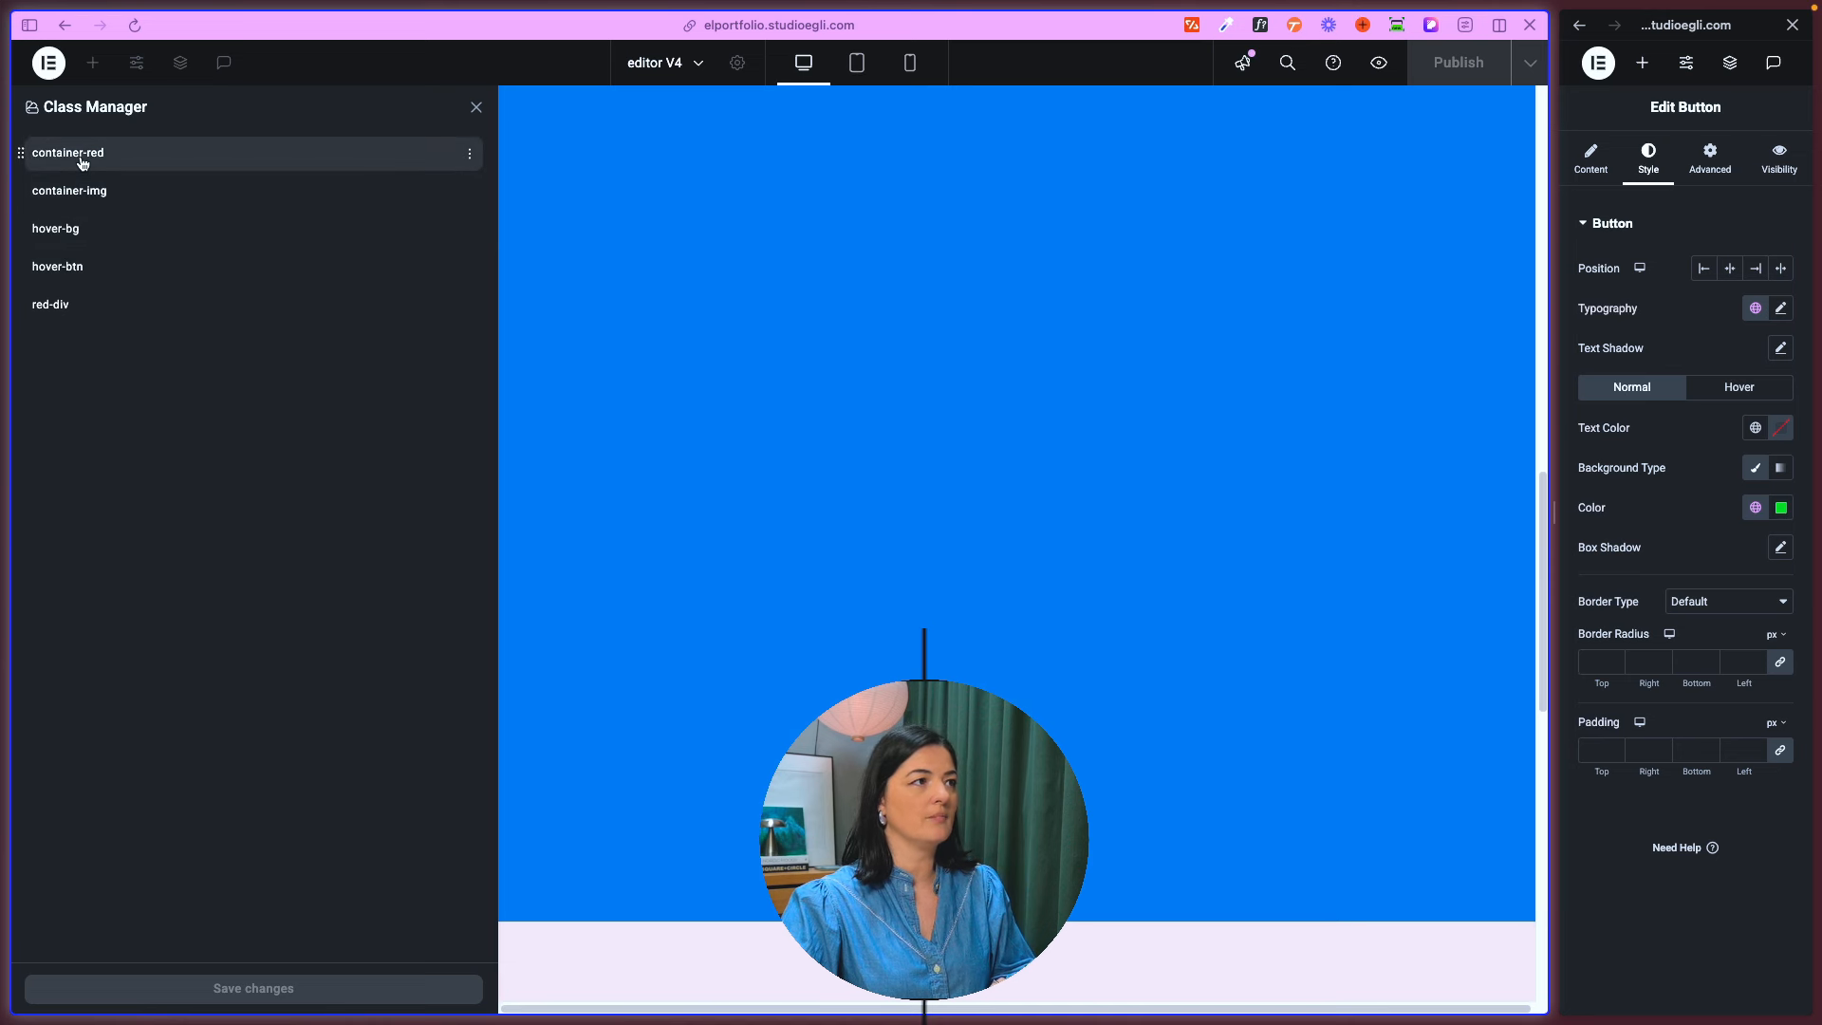
- Examine the management options of the container-red and container-img classes, and close the Class Manager
click(468, 153)
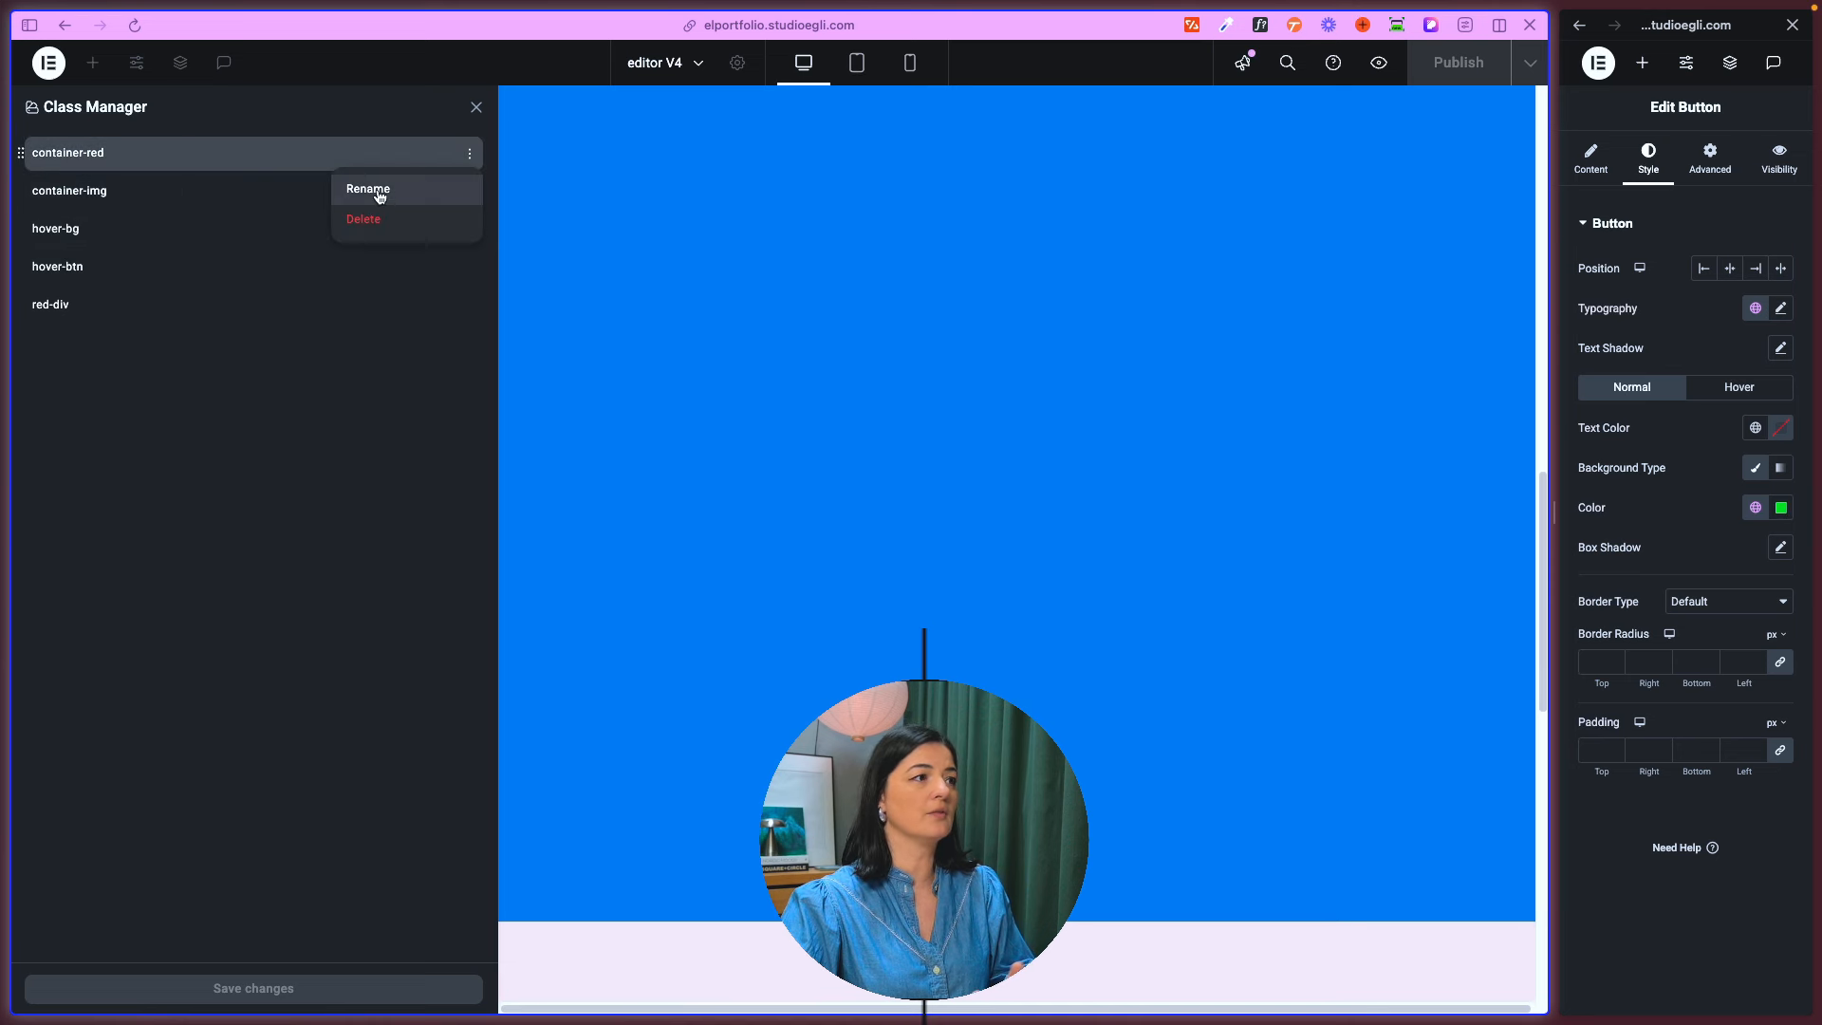
click(203, 377)
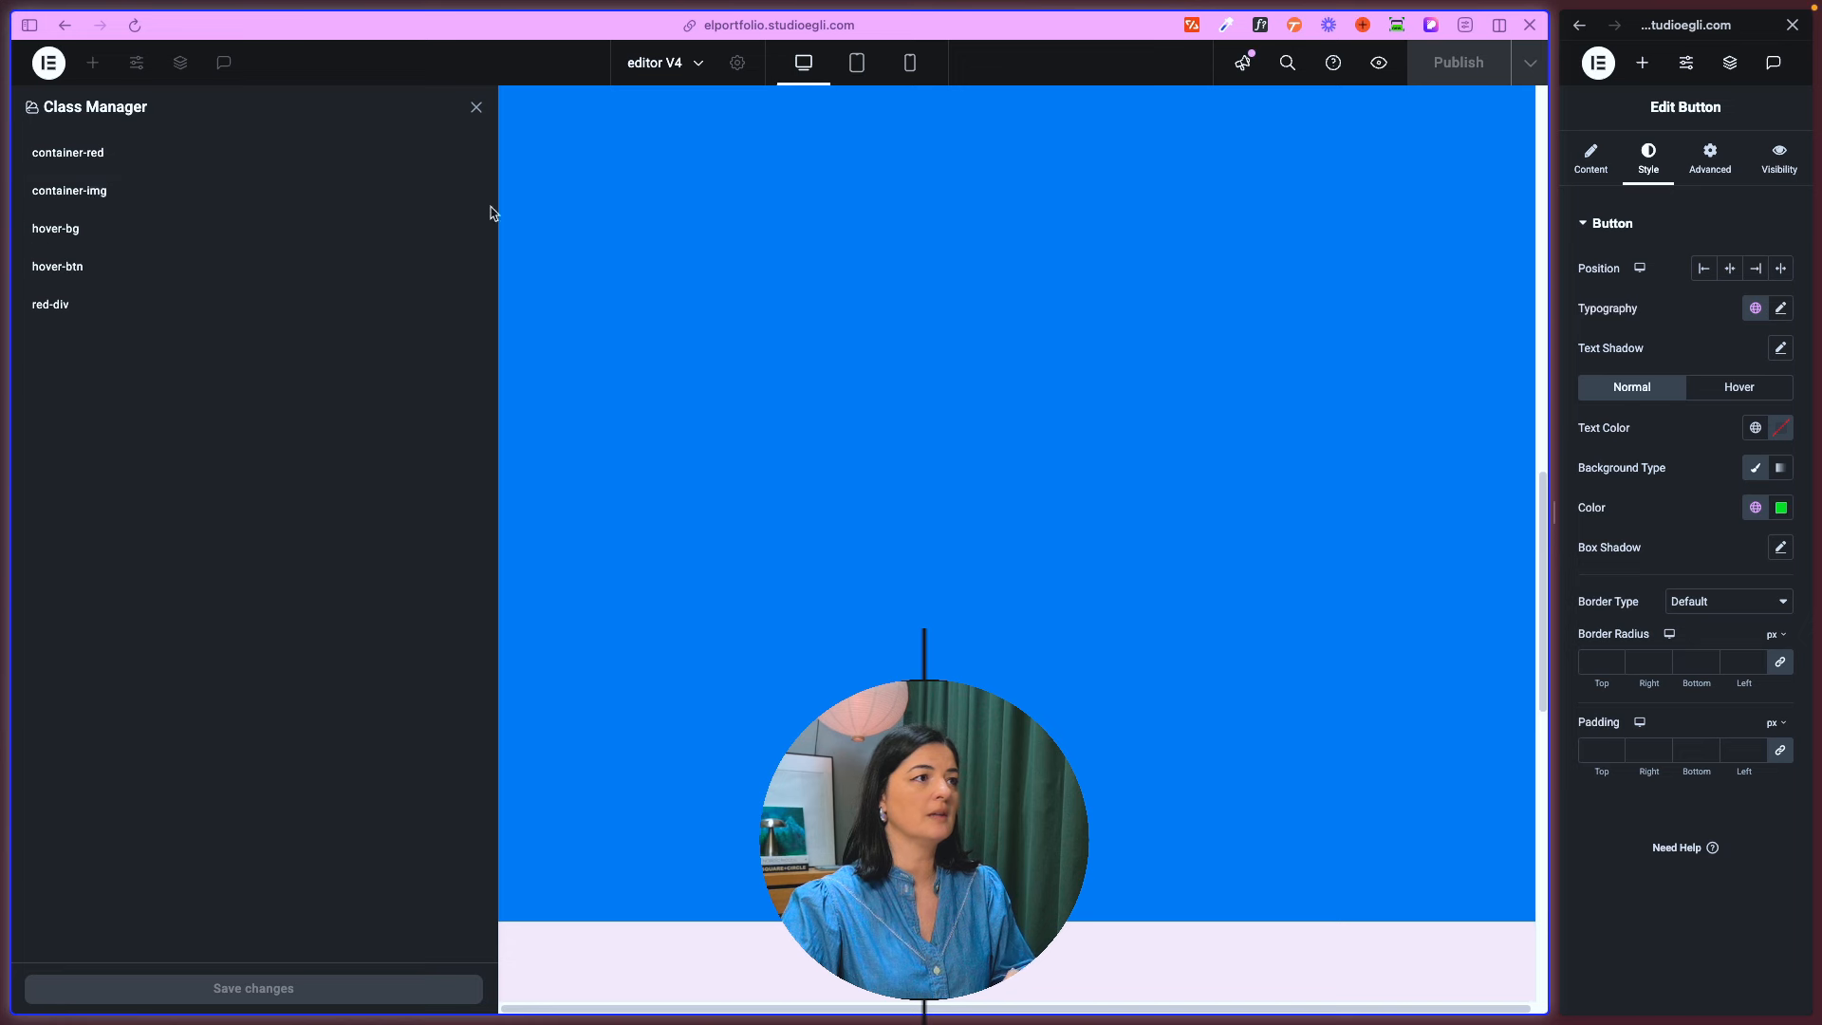
click(467, 193)
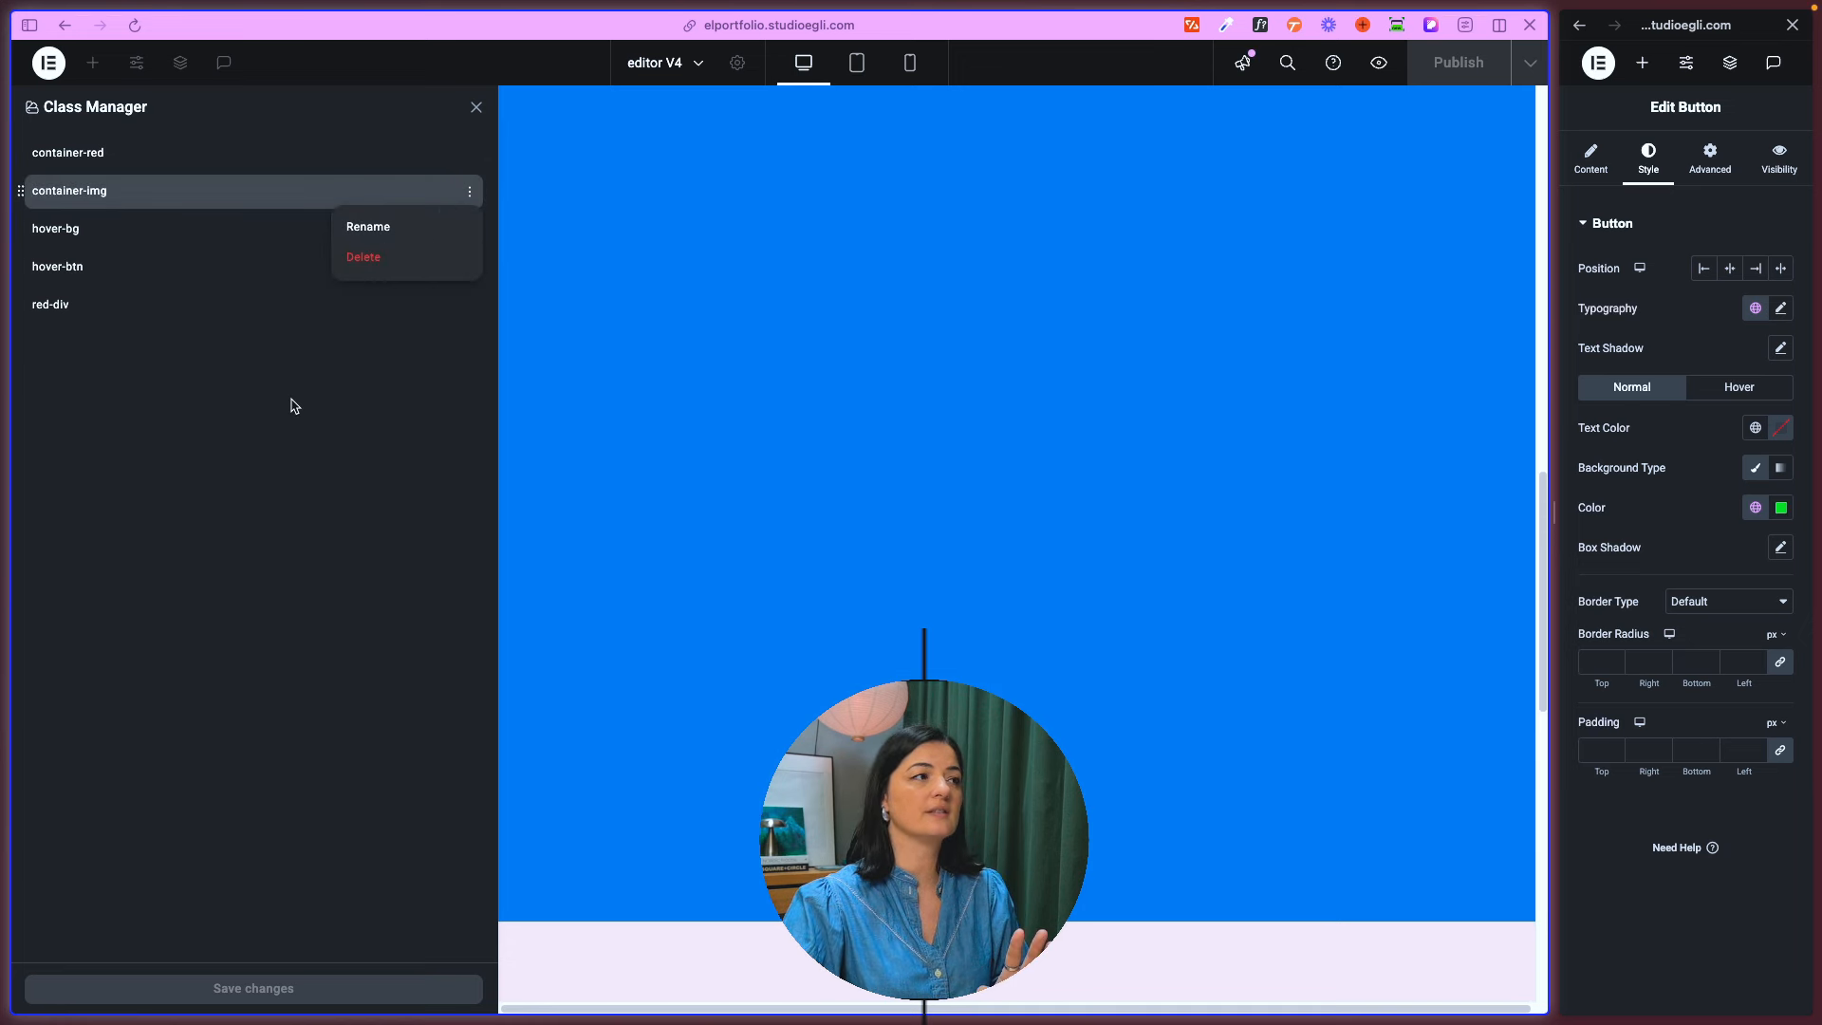
click(271, 444)
click(476, 107)
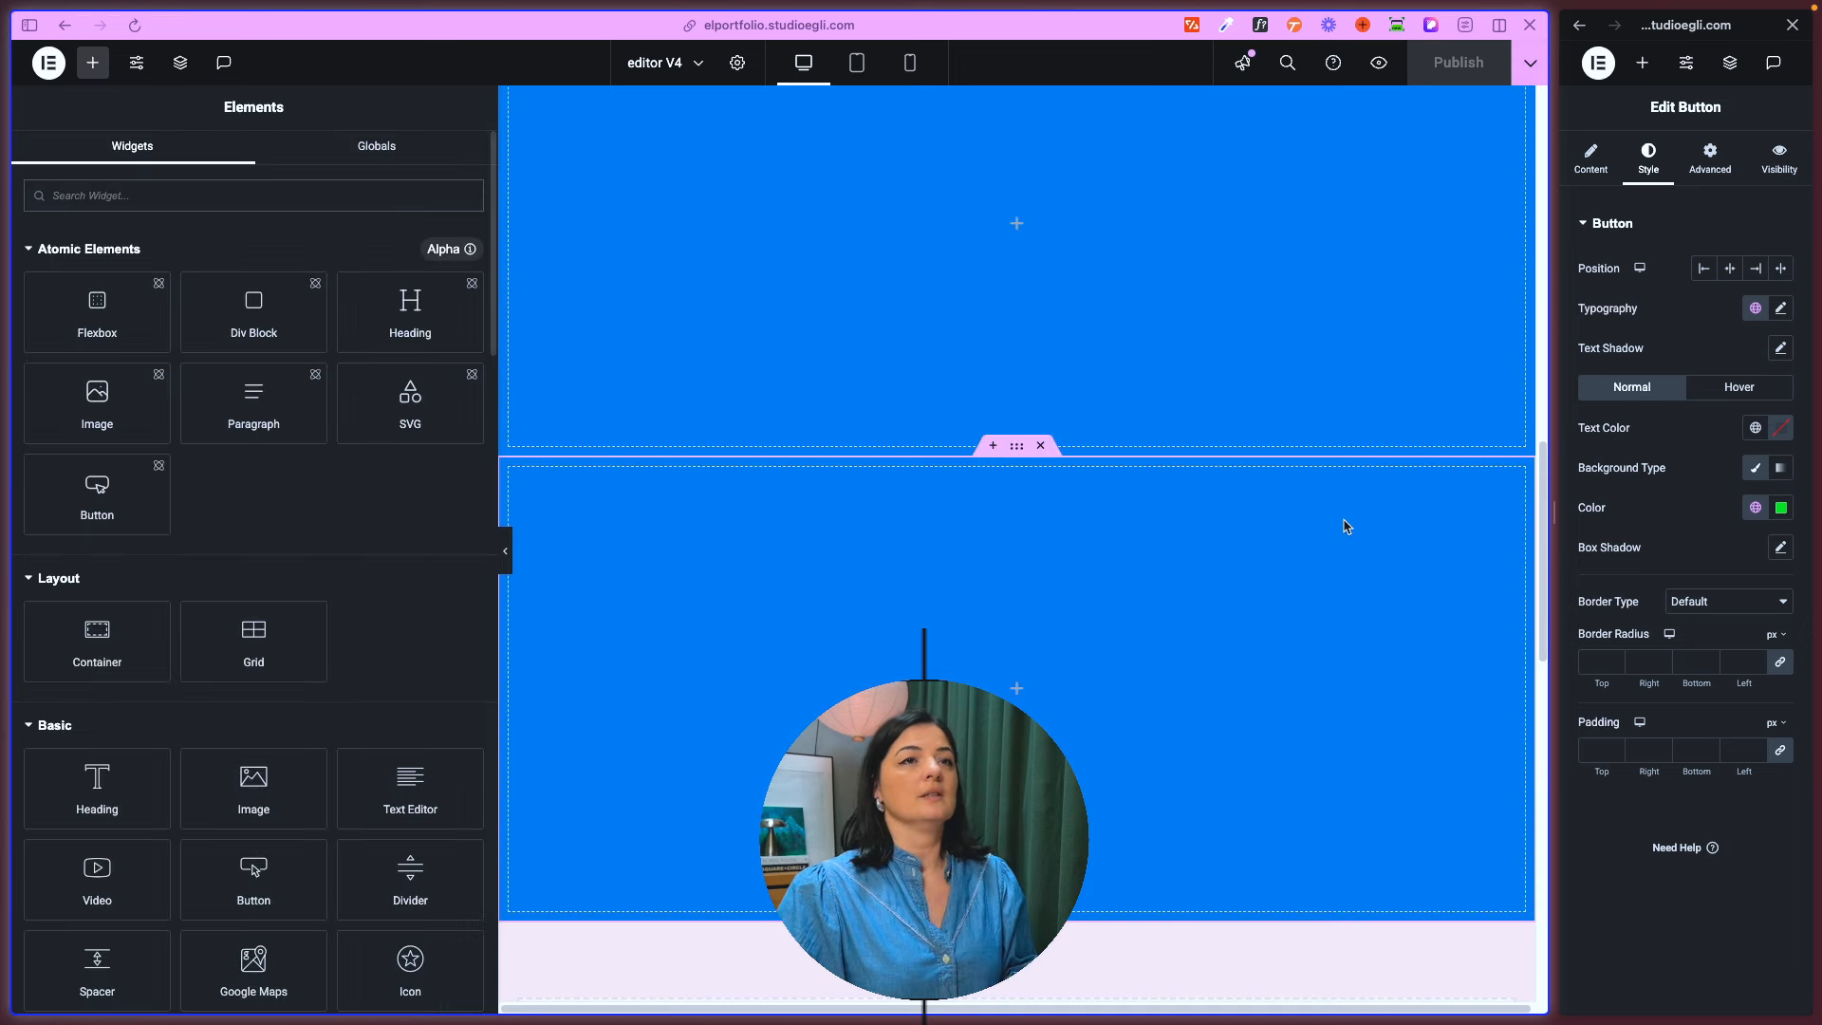
scroll(1153, 627, down, 2)
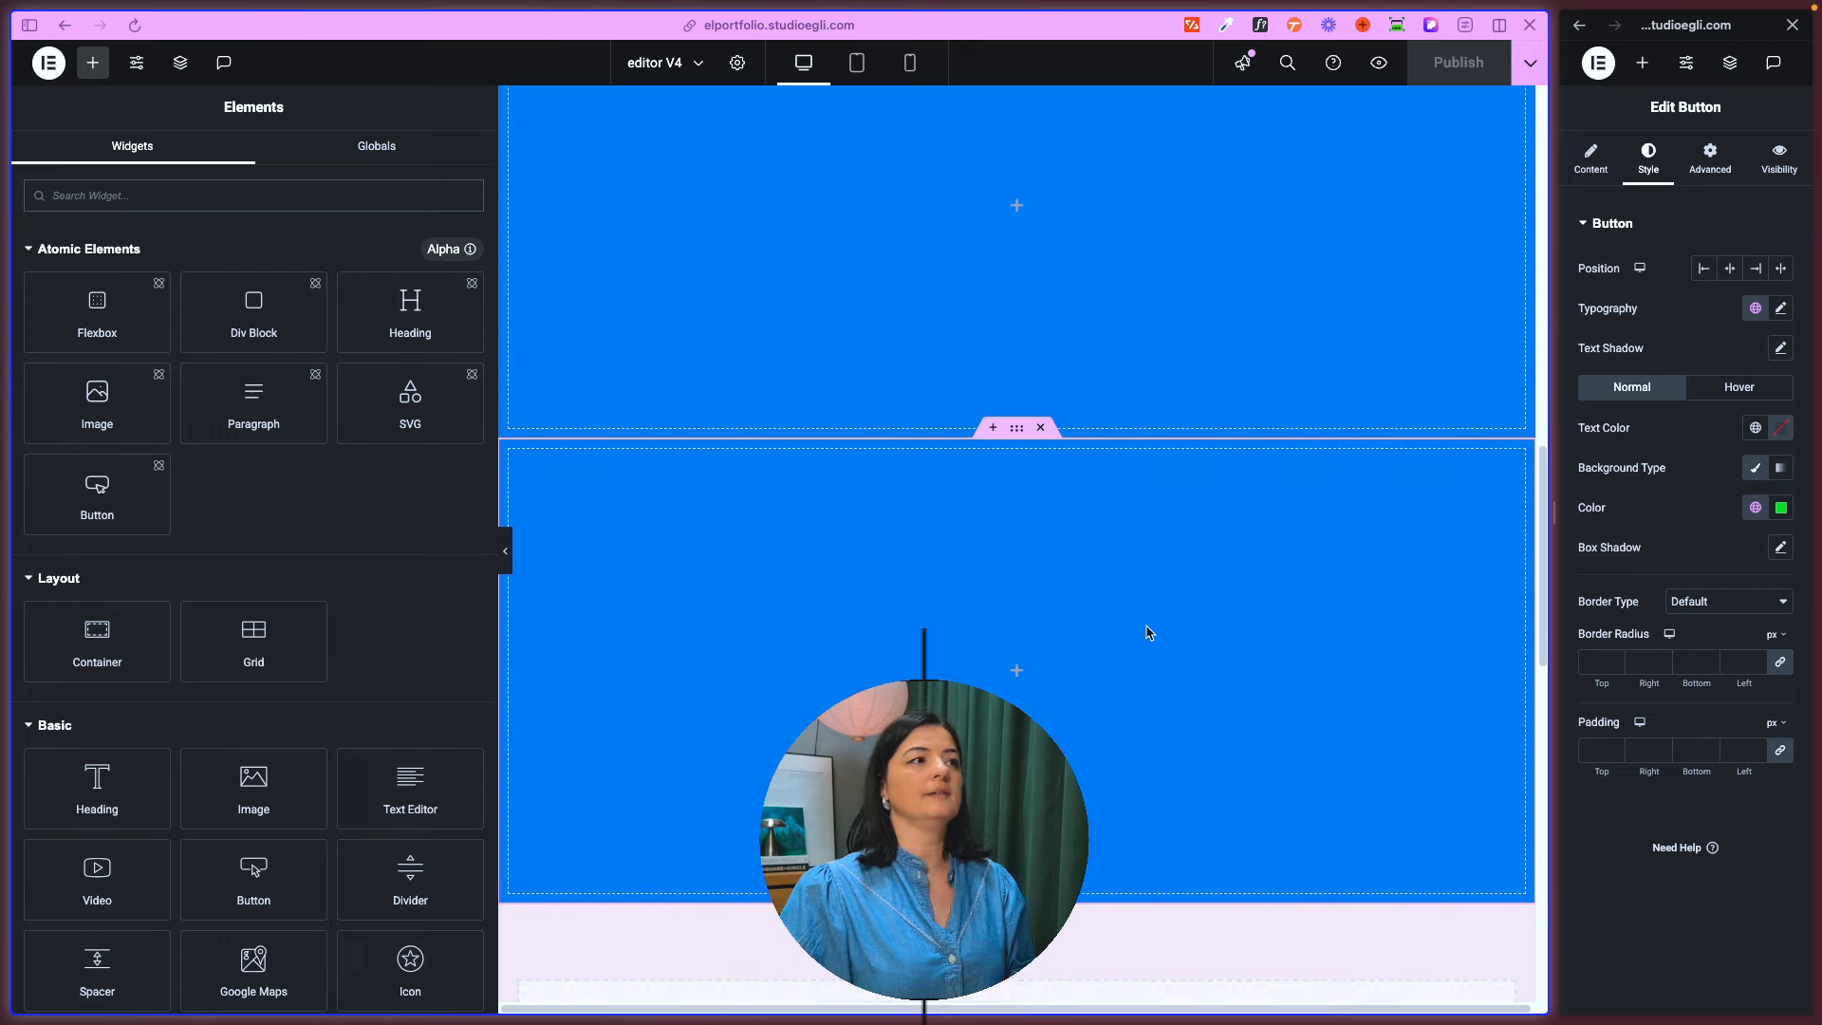